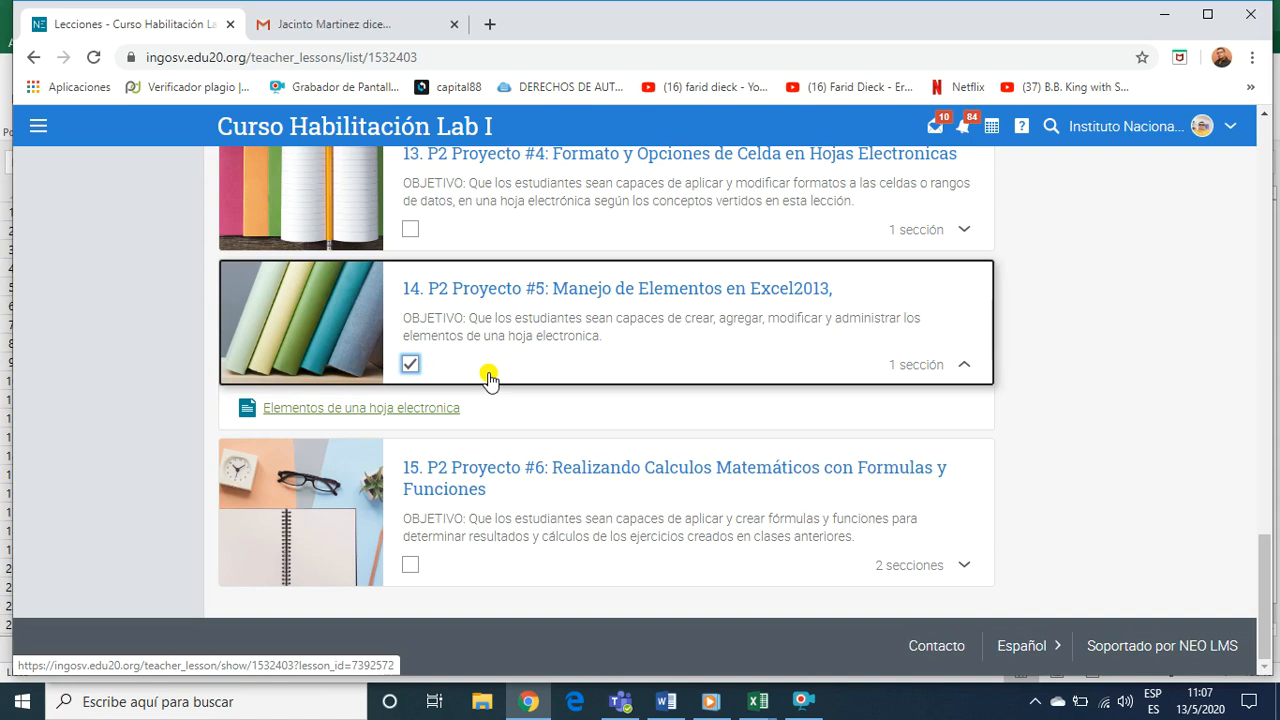
# Open the section "Elementos de una hoja electronica" of lesson P2 Proyecto #5 and skim its introduction, procedures and assignment
pyautogui.click(455, 304)
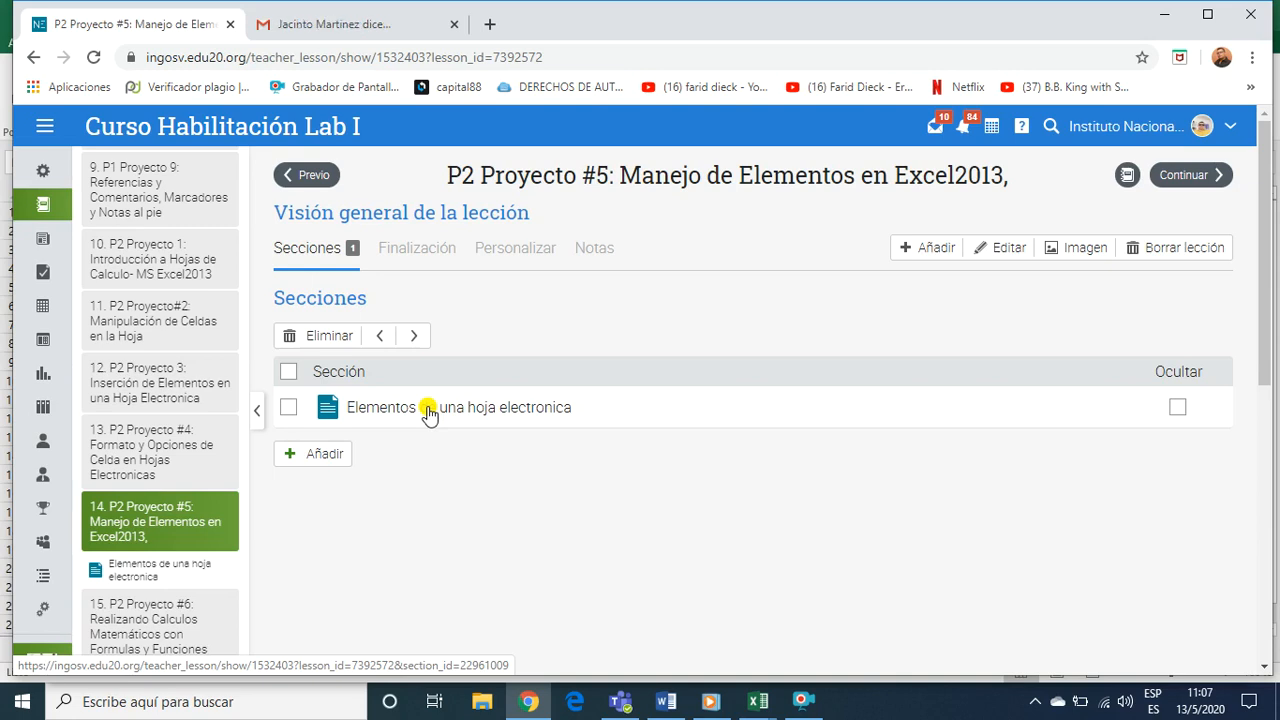
pyautogui.click(428, 408)
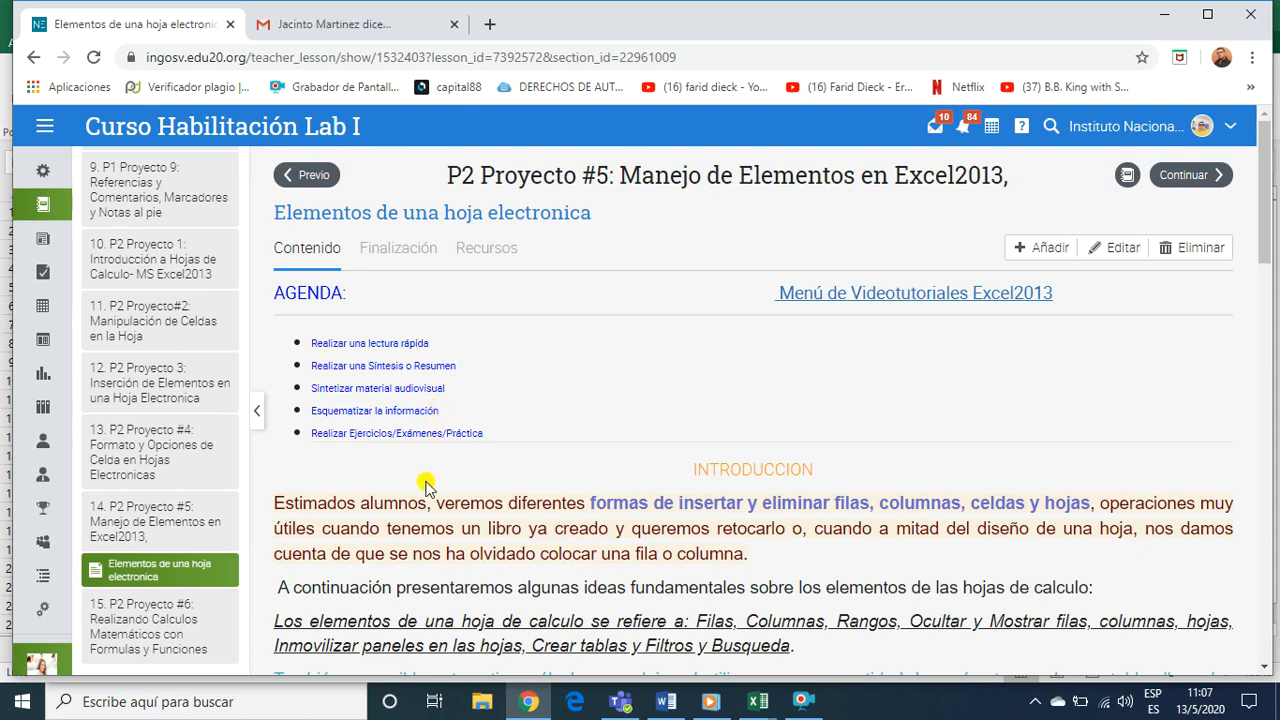
pyautogui.scroll(-6, 482, 490)
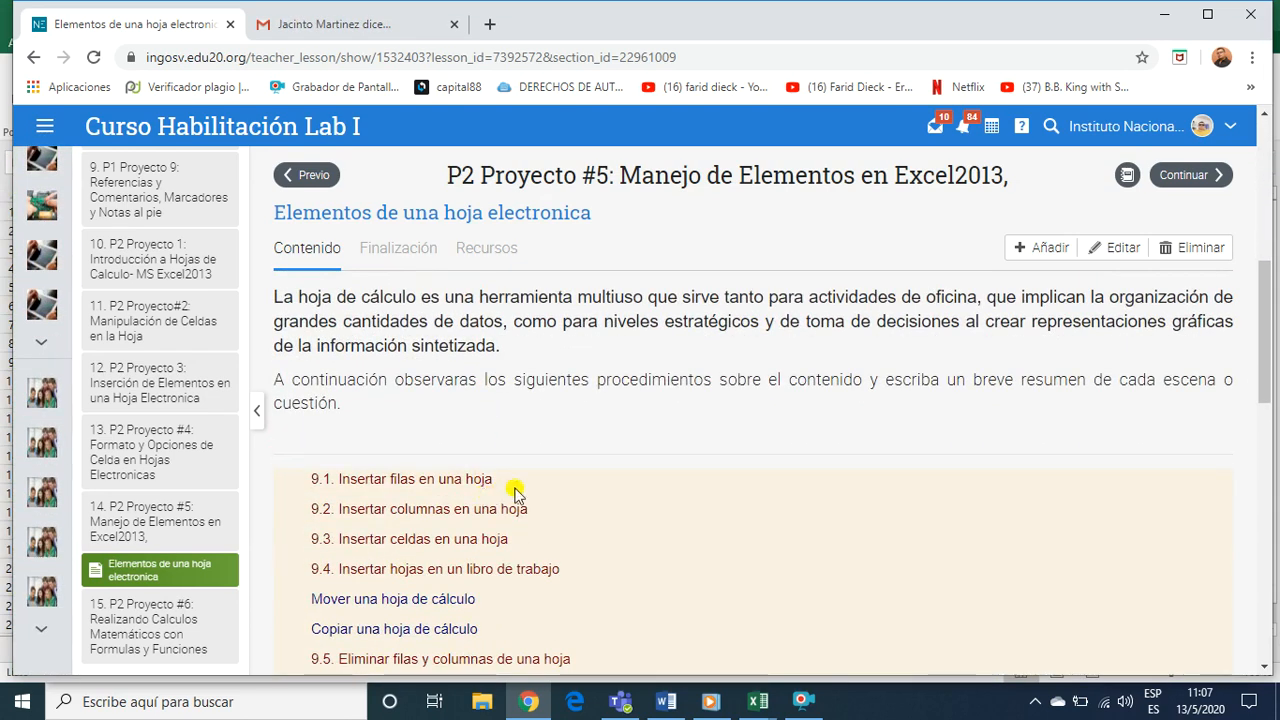
pyautogui.scroll(-3, 530, 487)
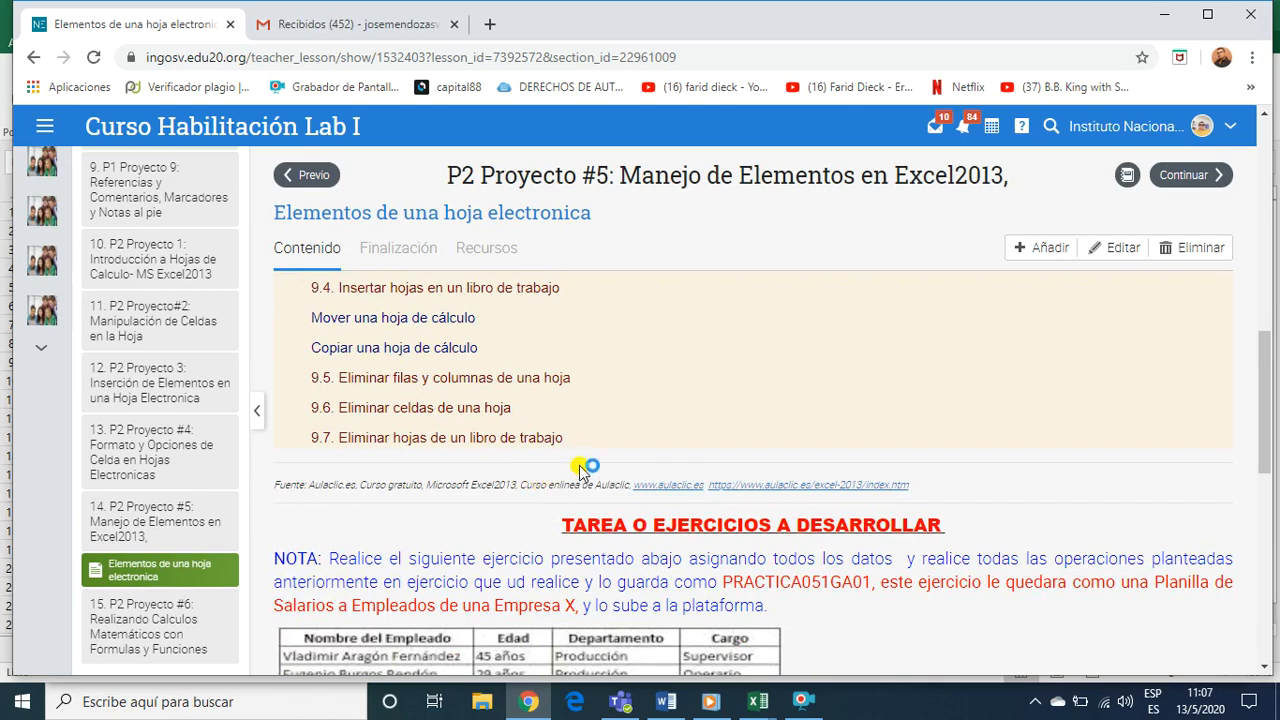
pyautogui.scroll(2, 626, 390)
pyautogui.scroll(2, 627, 404)
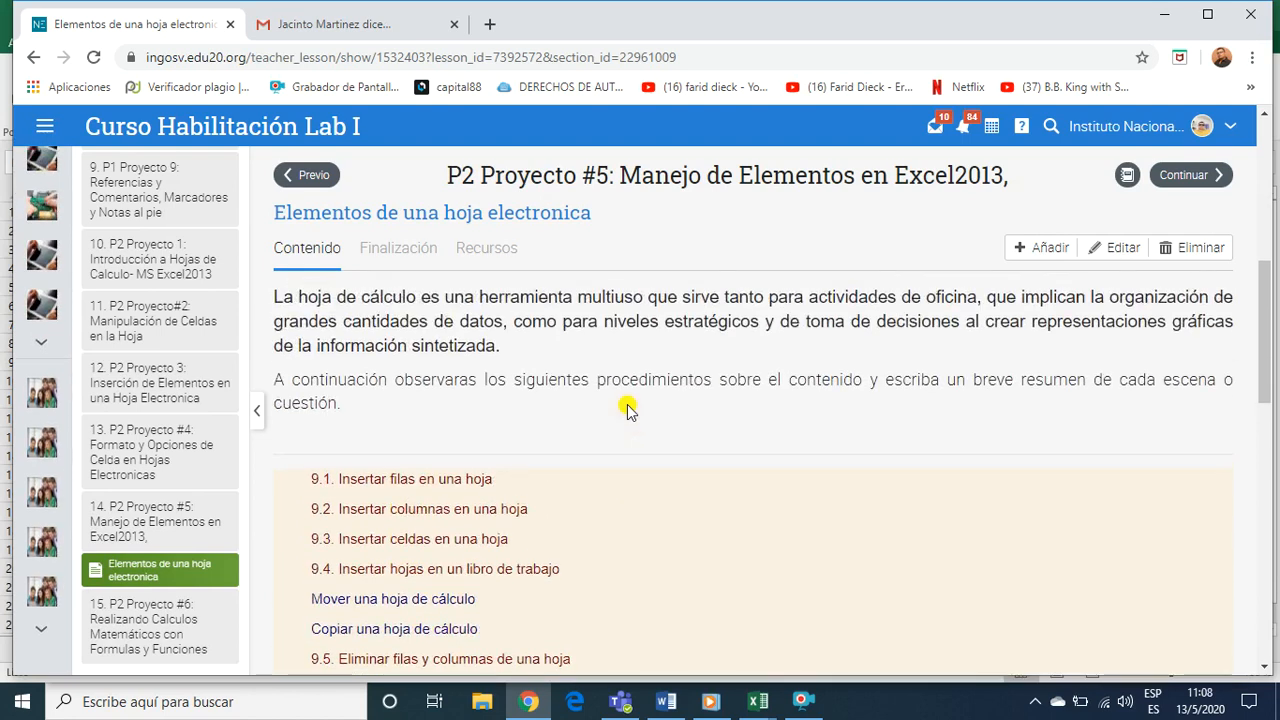
pyautogui.scroll(1, 618, 420)
pyautogui.scroll(1, 618, 420)
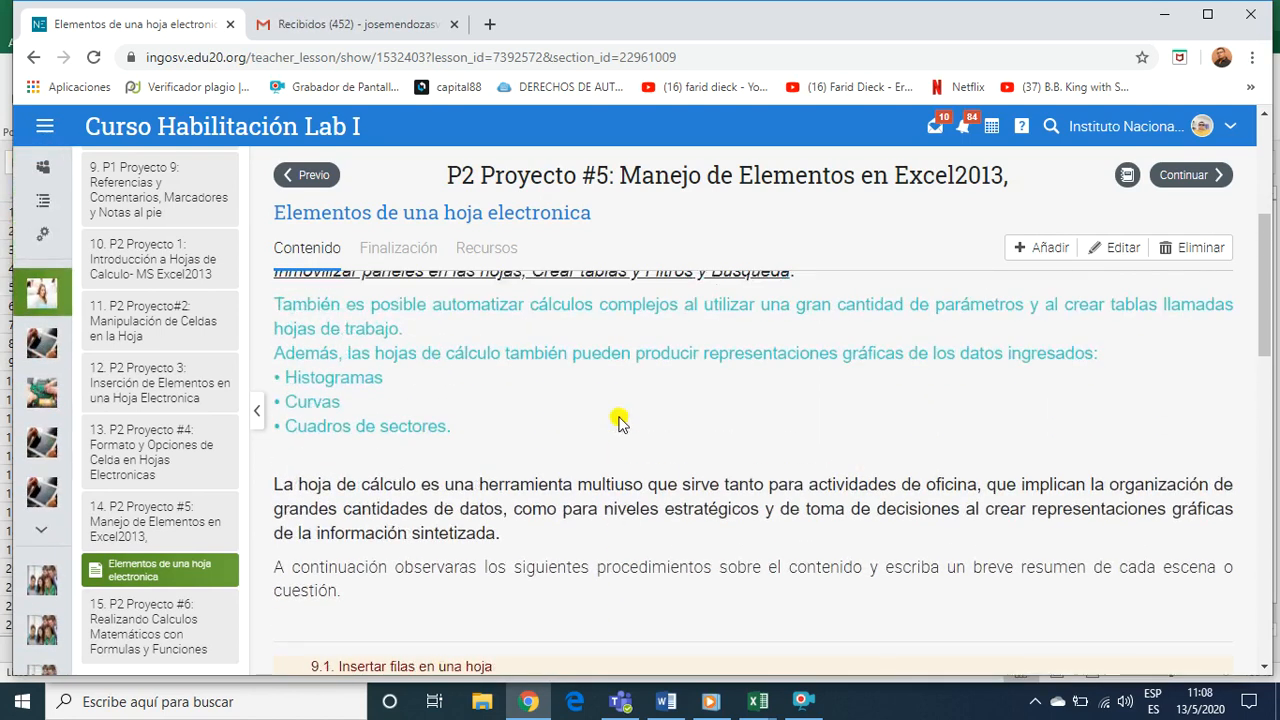
pyautogui.scroll(4, 618, 420)
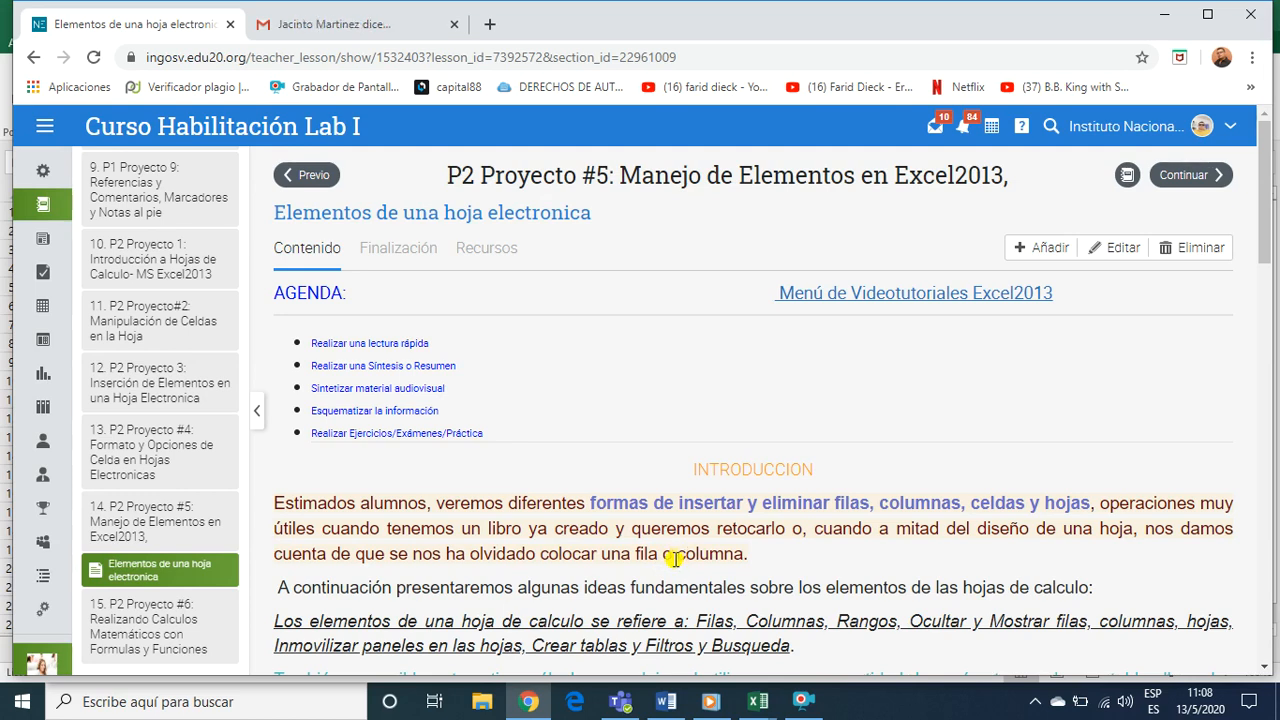
# Highlight the list of spreadsheet elements in the introduction, from "Filas, Columnas" through "Filtros y Busqueda"
pyautogui.scroll(-1, 675, 559)
pyautogui.scroll(-2, 672, 559)
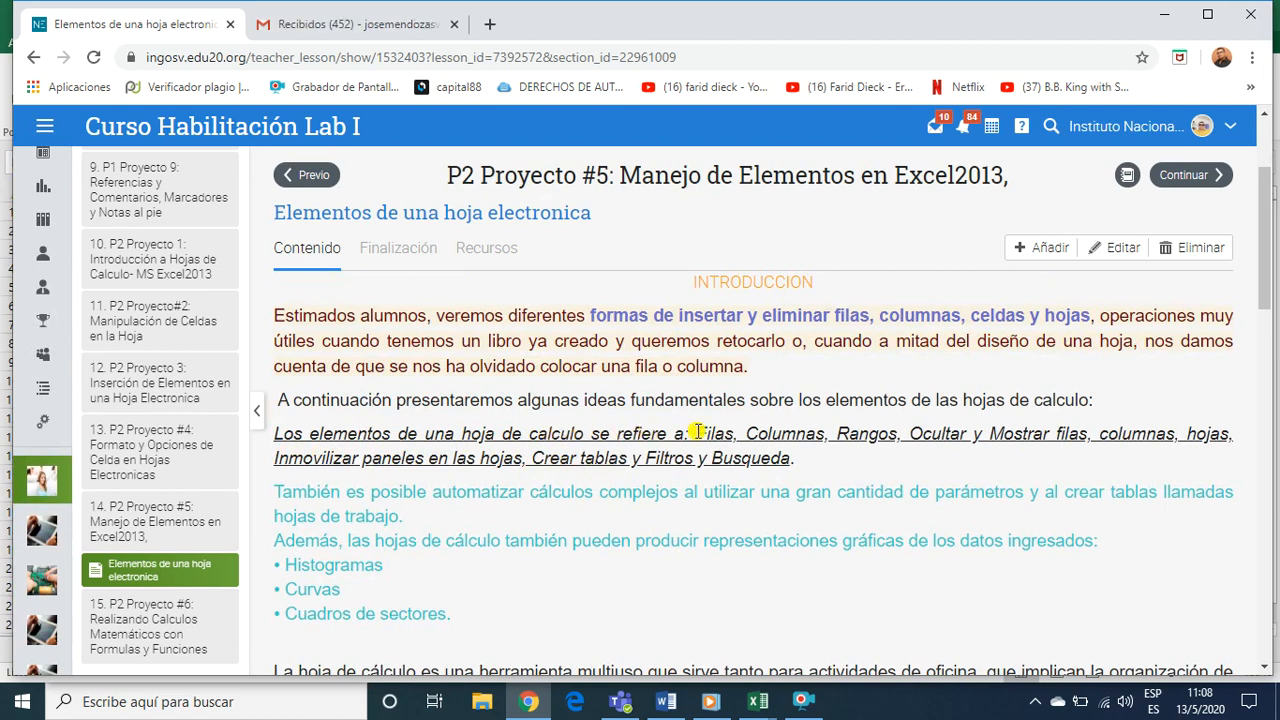
pyautogui.moveTo(697, 433); pyautogui.dragTo(973, 431)
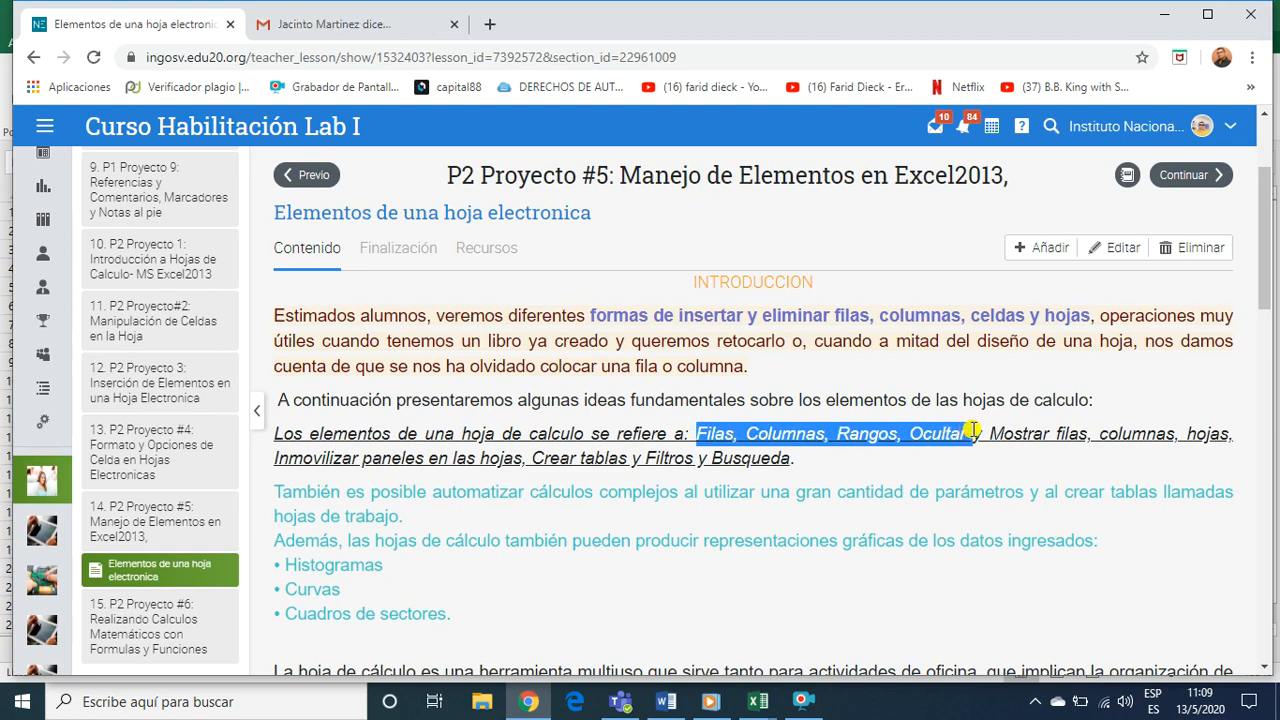
pyautogui.moveTo(973, 431); pyautogui.dragTo(785, 453)
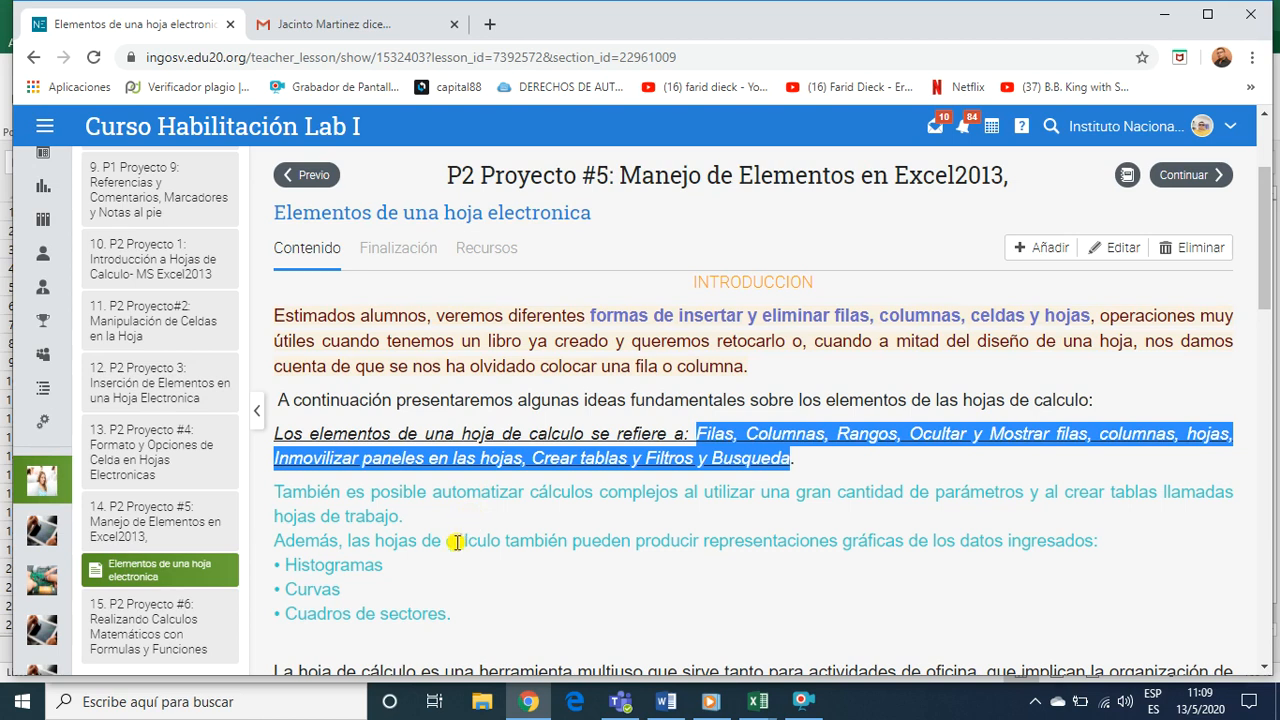
# Review the lesson's agenda, highlighting "Exámenes" in its last item, and look over the list of procedures 9.1 to 9.7
pyautogui.scroll(-2, 460, 538)
pyautogui.scroll(-1, 455, 541)
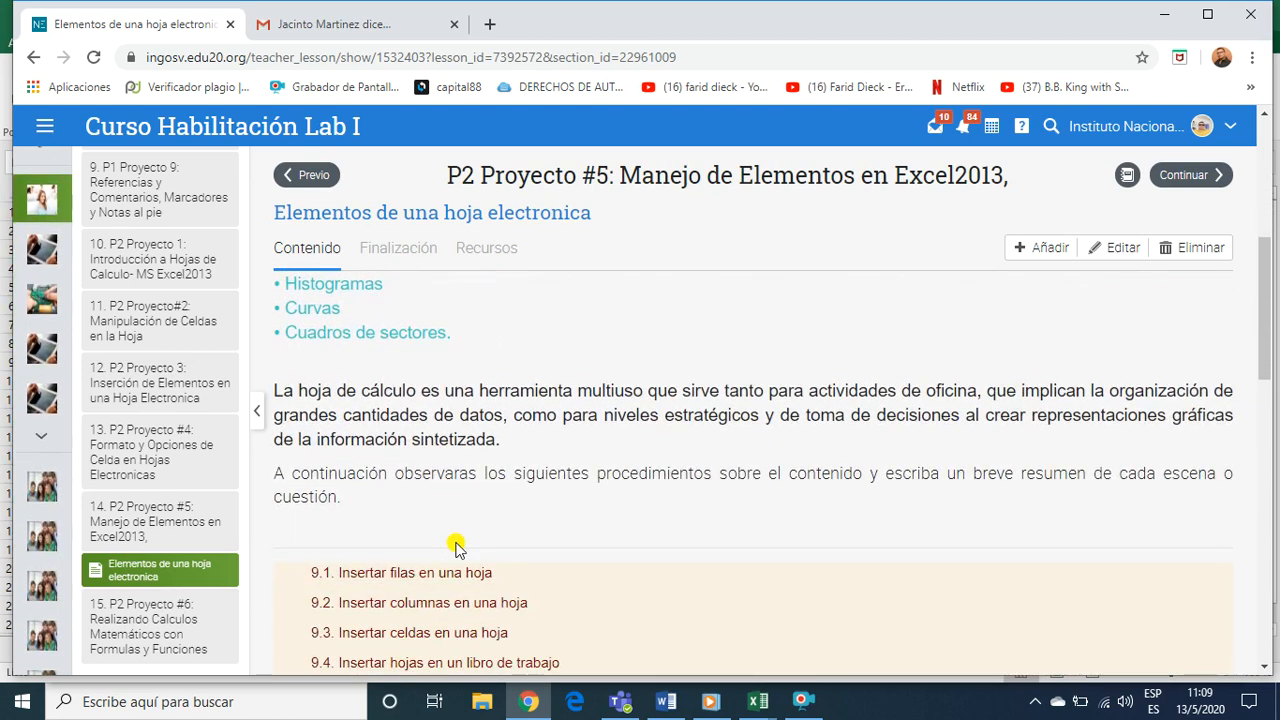
pyautogui.scroll(3, 452, 540)
pyautogui.scroll(2, 454, 541)
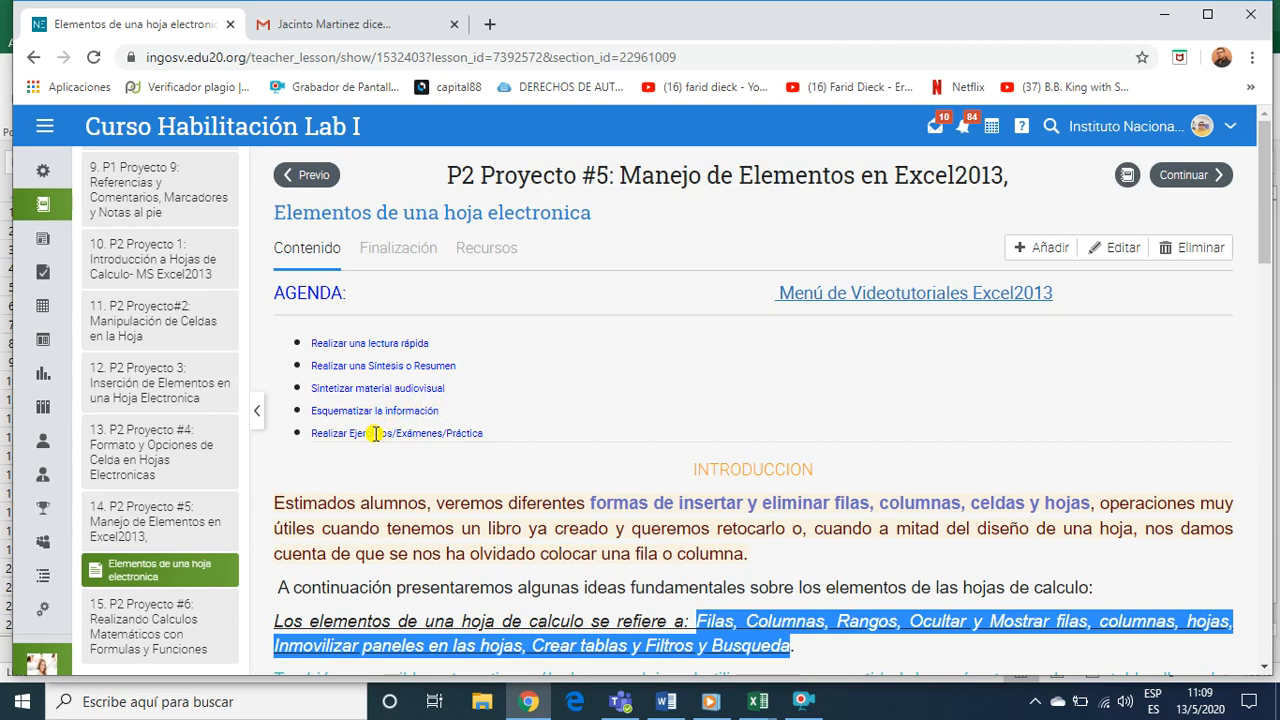
pyautogui.moveTo(341, 437); pyautogui.dragTo(446, 434)
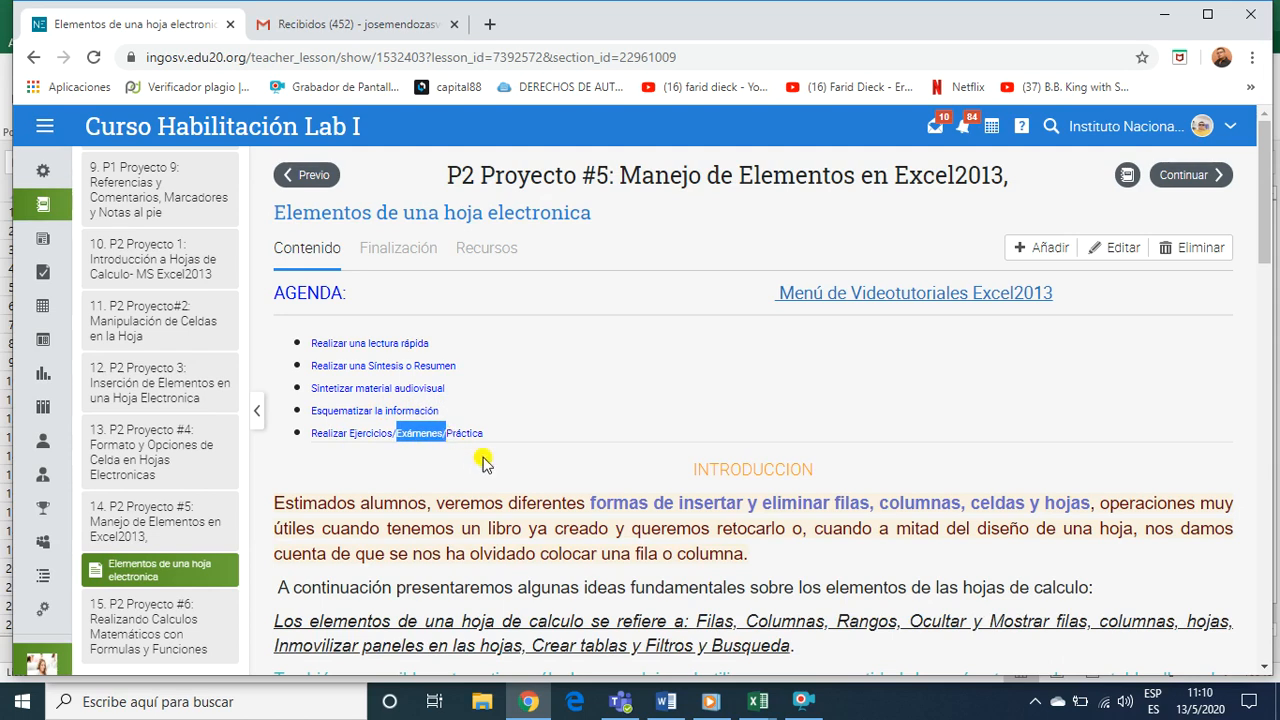
pyautogui.scroll(-9, 483, 462)
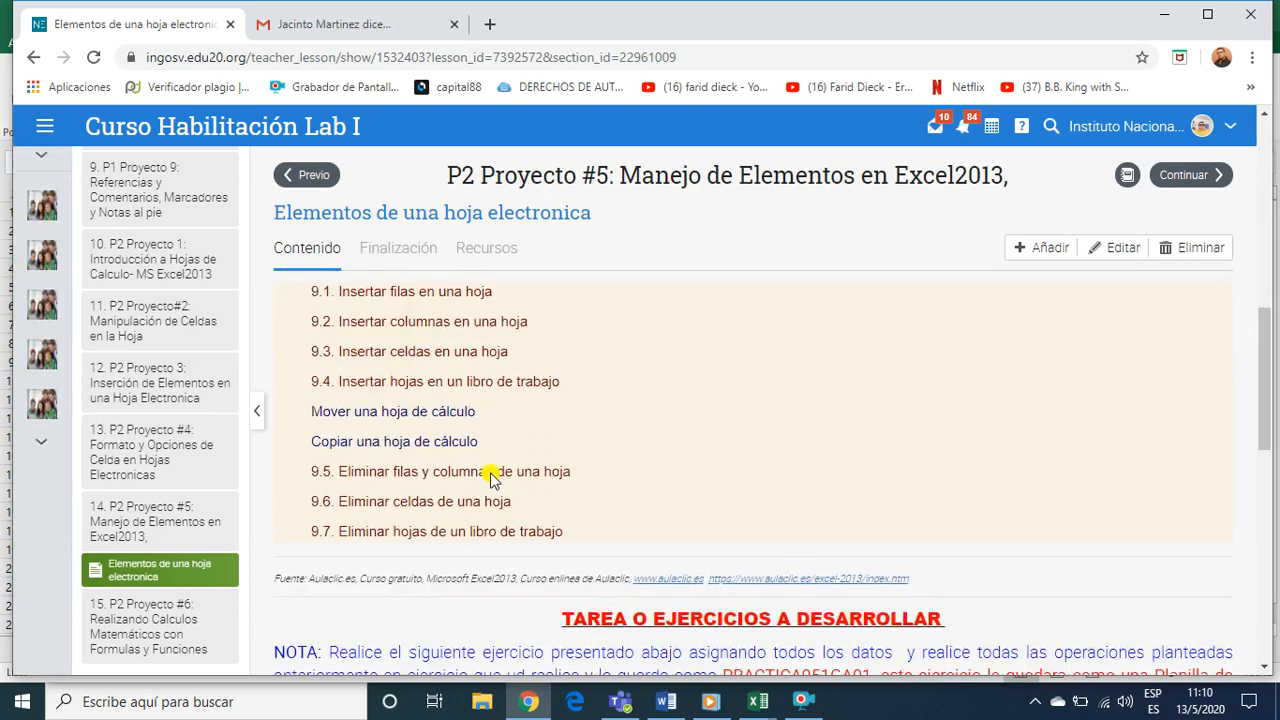
pyautogui.scroll(1, 490, 478)
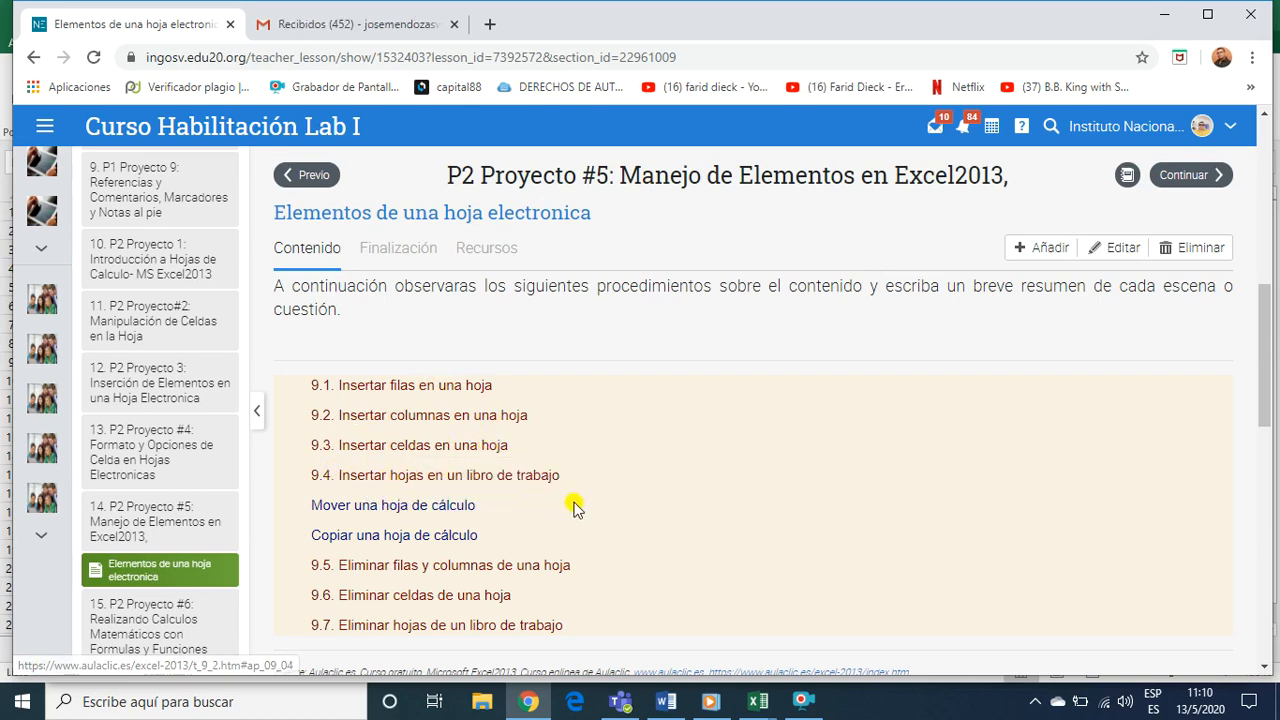
# Open topic 9.1 Insertar filas en una hoja, highlight its three steps for adding a row, and read through topic 9.2
pyautogui.click(401, 385)
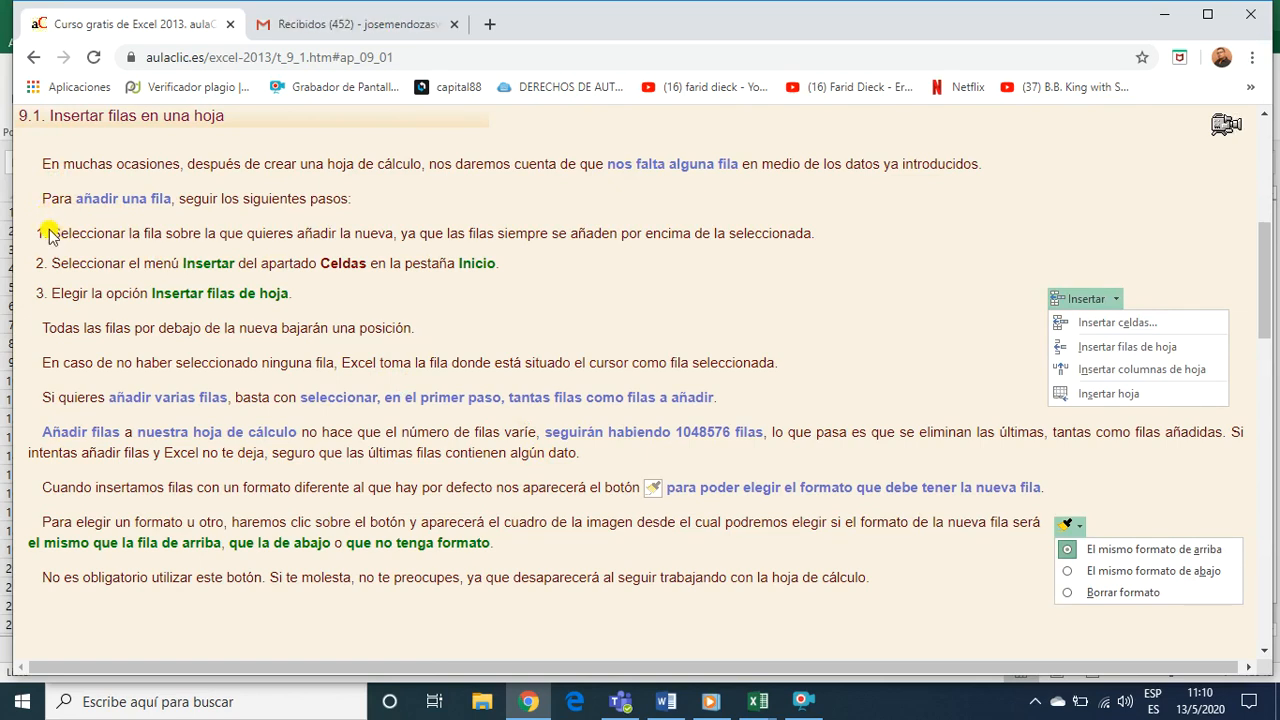
pyautogui.moveTo(68, 233); pyautogui.dragTo(478, 300)
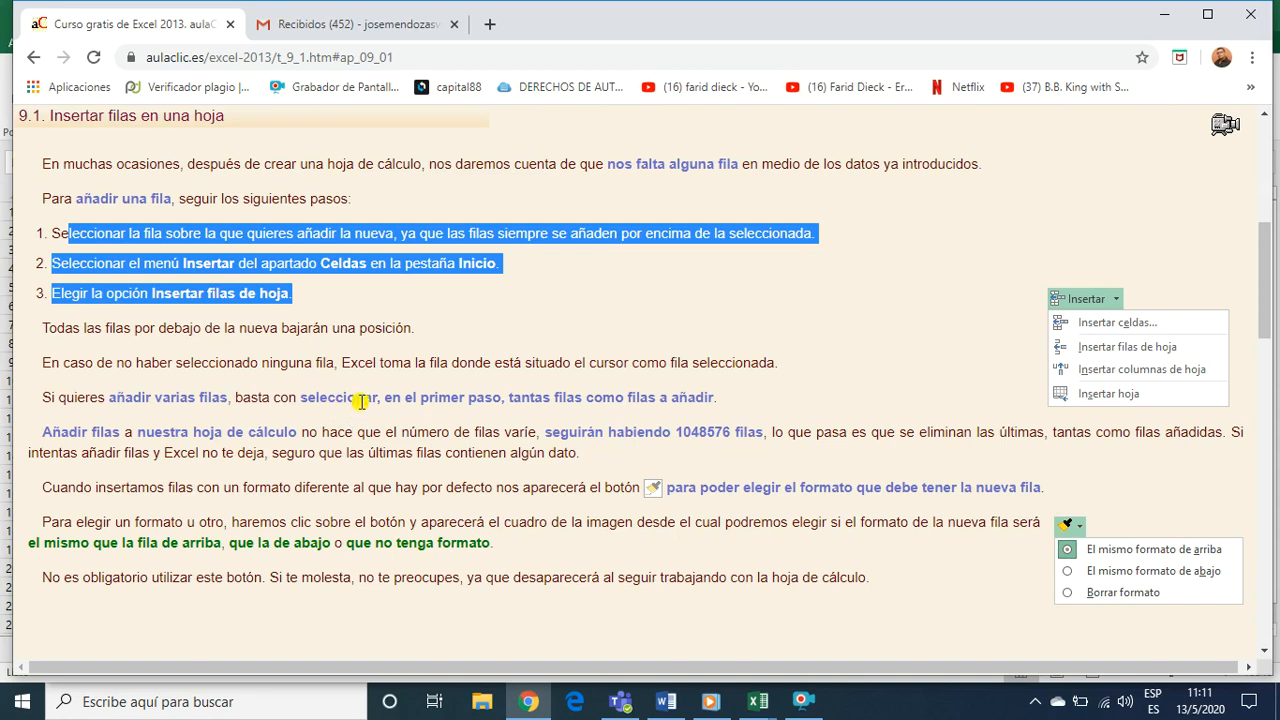
pyautogui.scroll(-3, 381, 432)
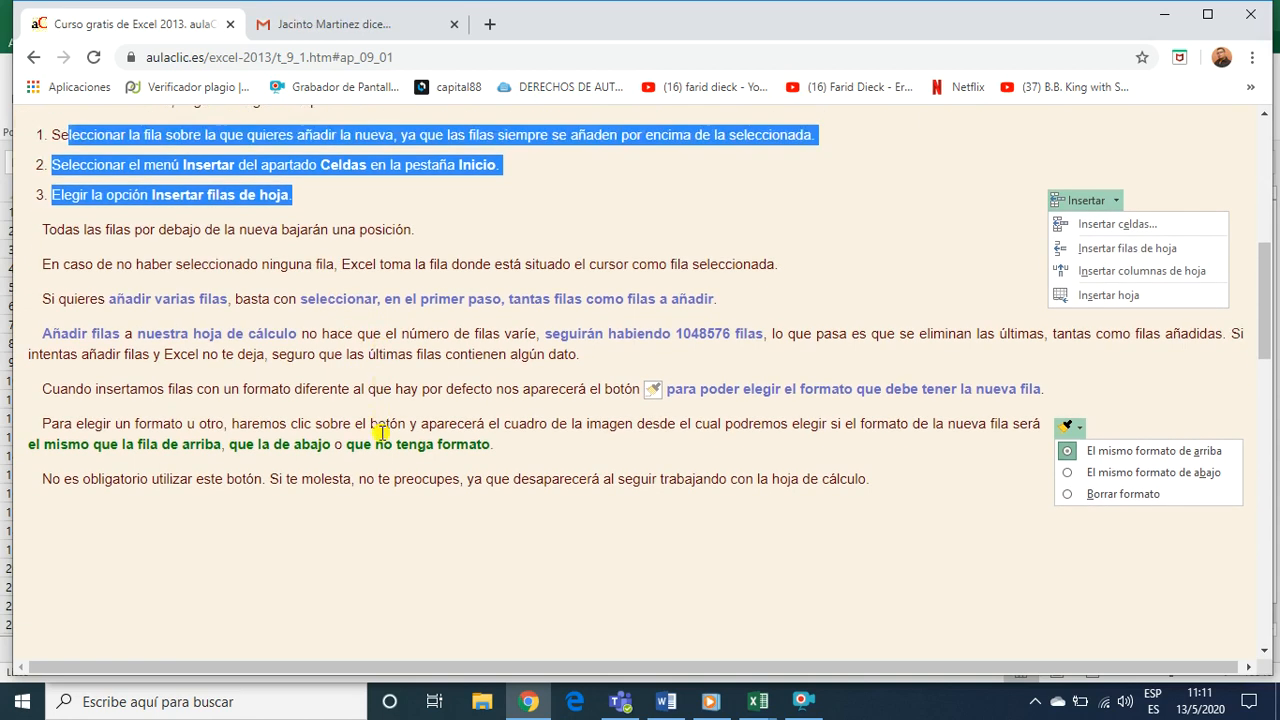
pyautogui.scroll(-3, 381, 432)
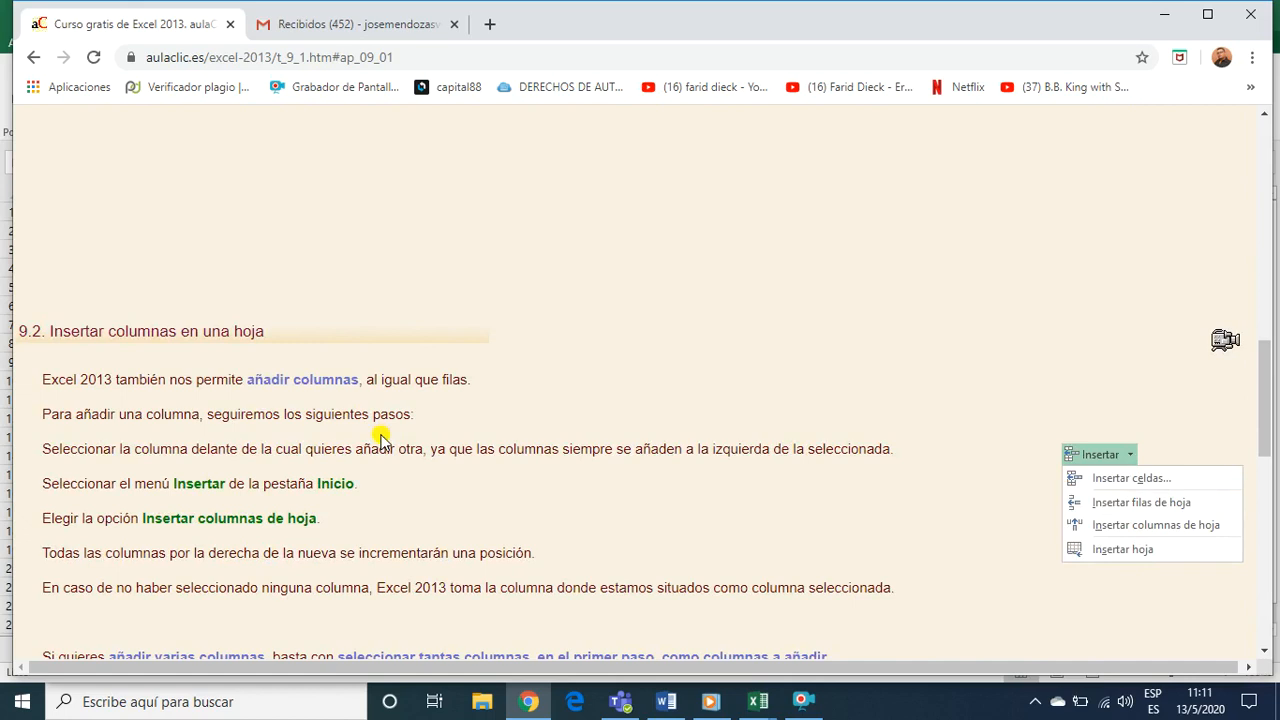
pyautogui.scroll(-1, 381, 443)
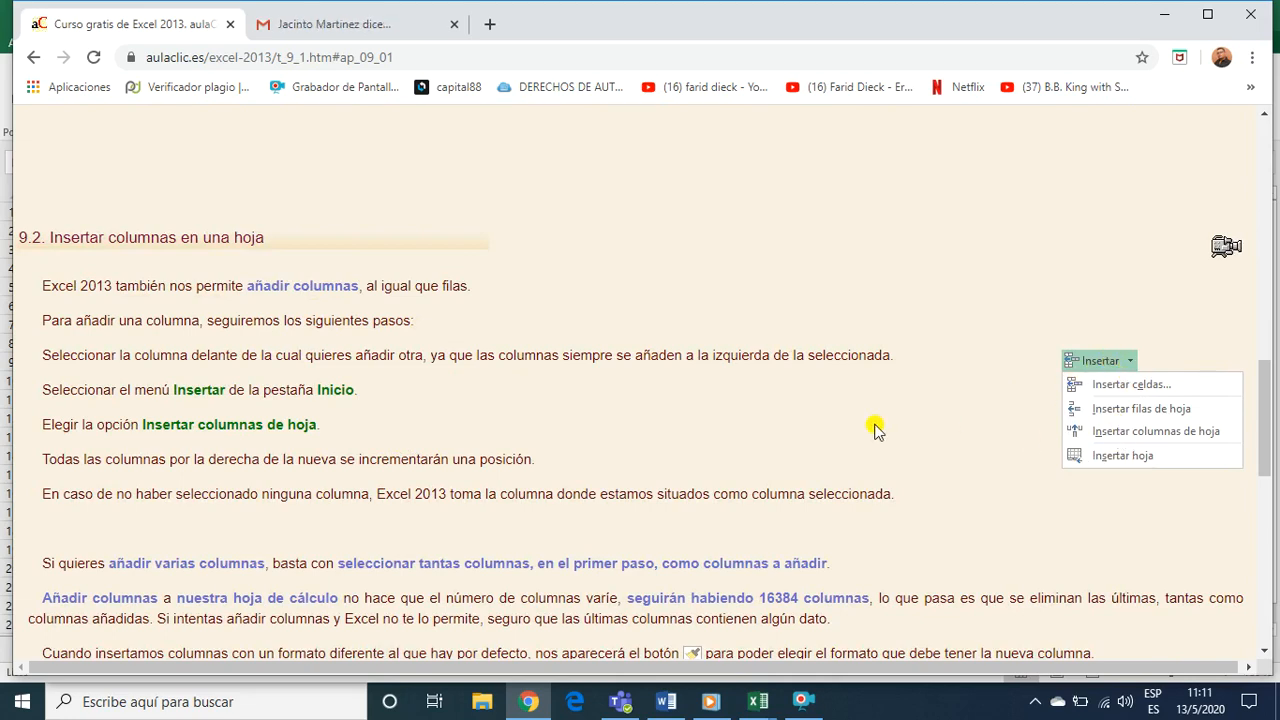
pyautogui.scroll(-3, 494, 418)
pyautogui.scroll(-2, 488, 430)
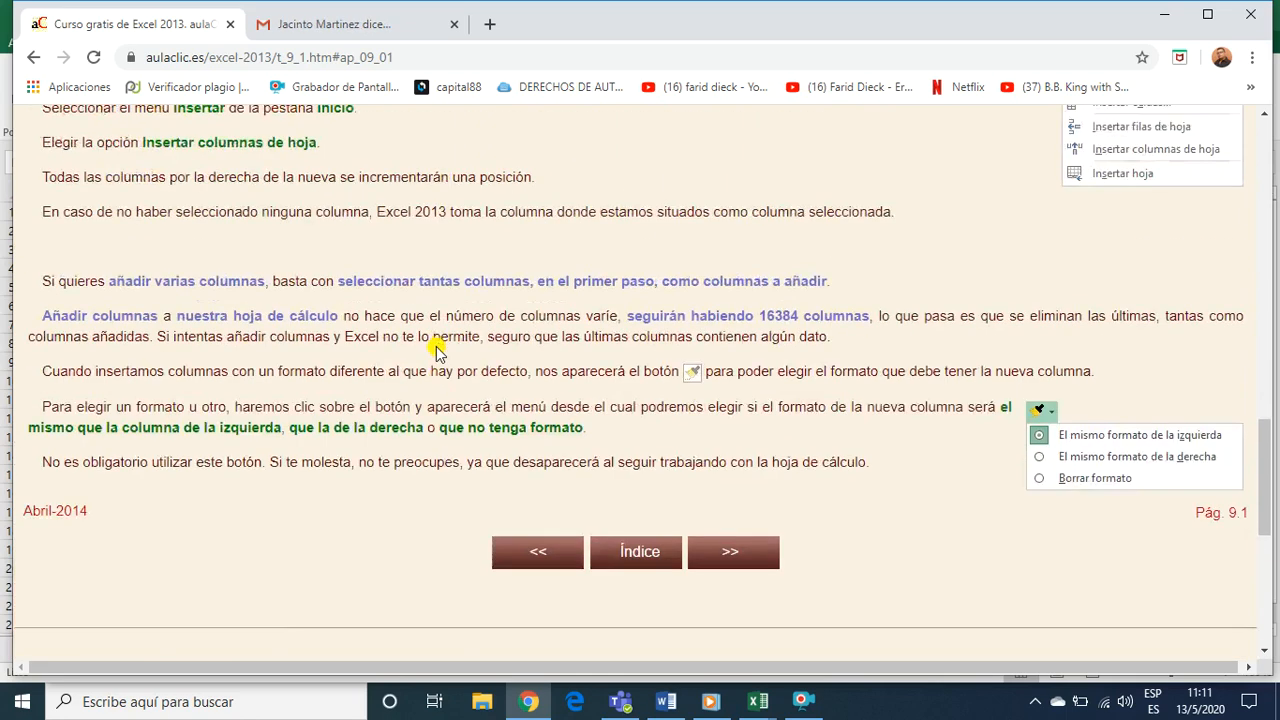
# Go to the course's following page and read topics 9.3 Insertar celdas and 9.4 Insertar hojas en un libro de trabajo
pyautogui.scroll(2, 438, 351)
pyautogui.click(737, 551)
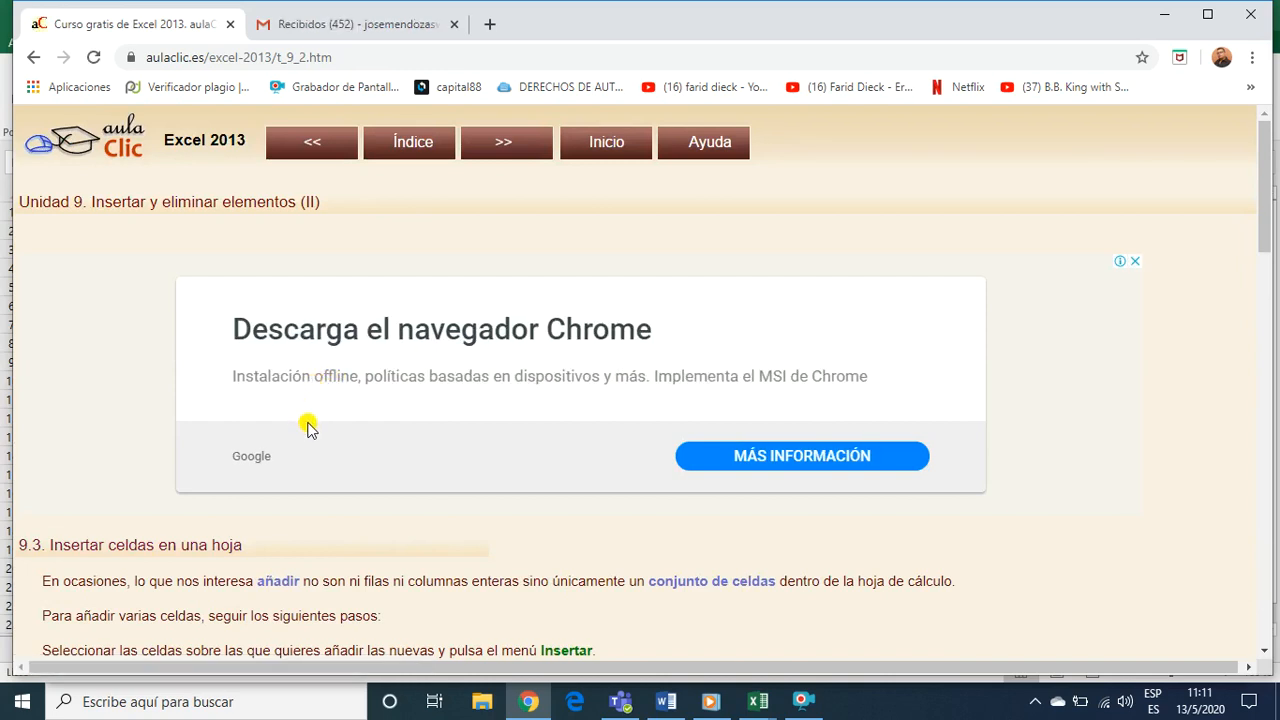
pyautogui.scroll(-1, 312, 443)
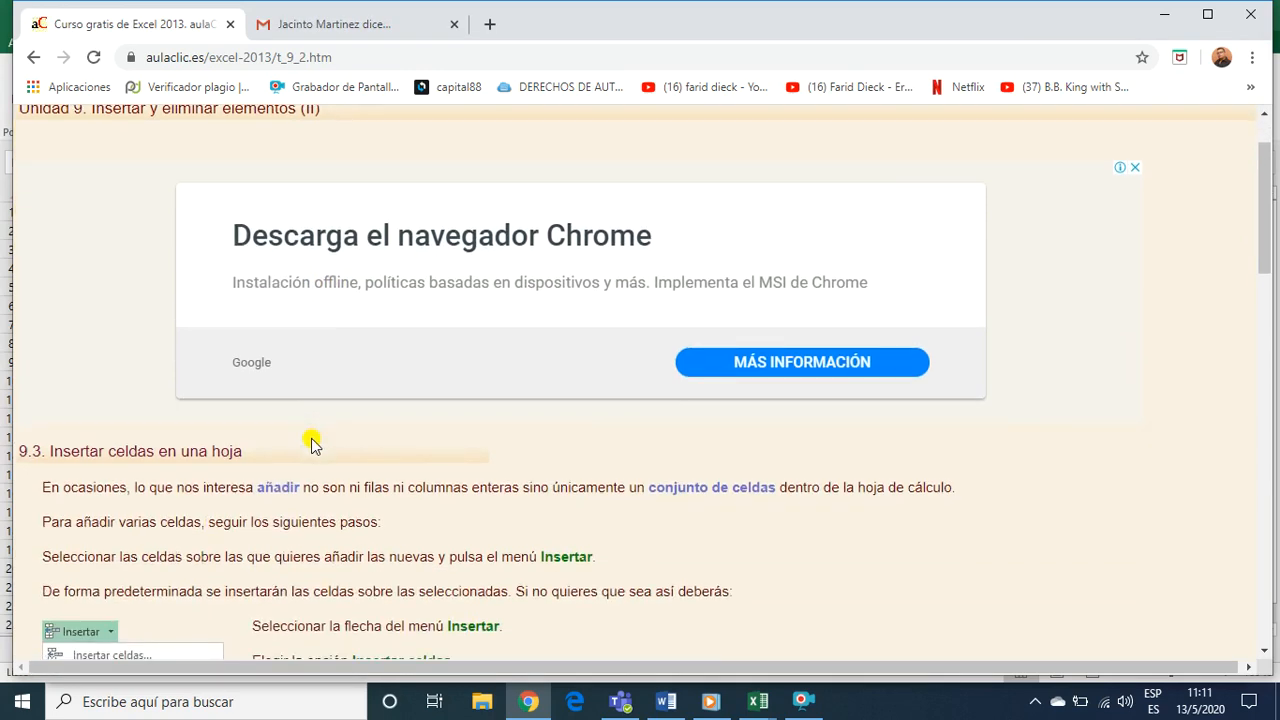
pyautogui.scroll(-4, 312, 443)
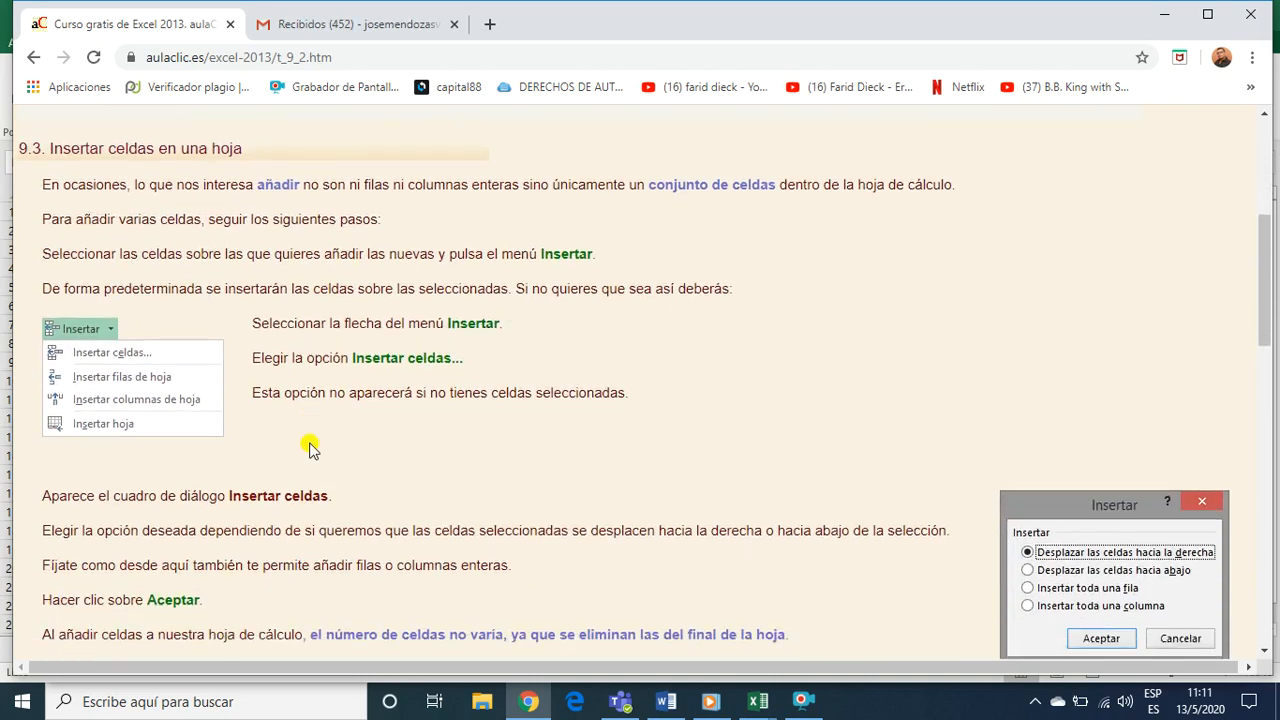
pyautogui.scroll(-3, 171, 371)
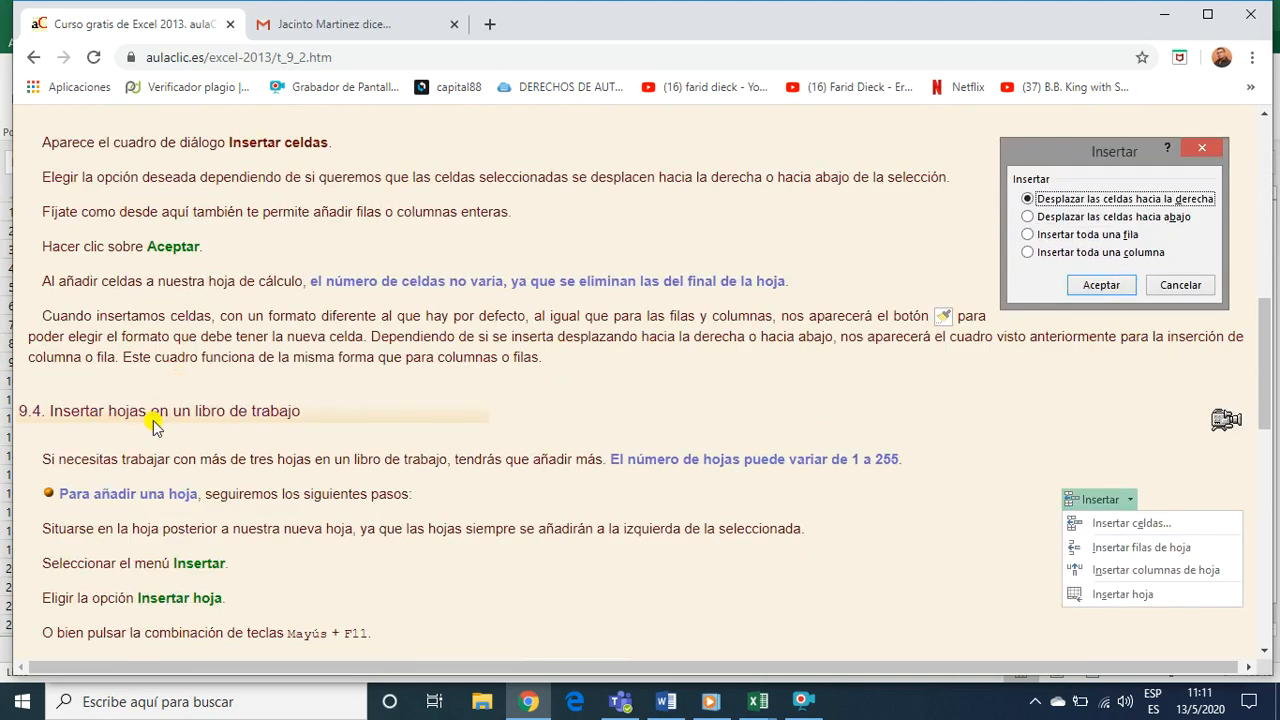
pyautogui.scroll(-4, 312, 441)
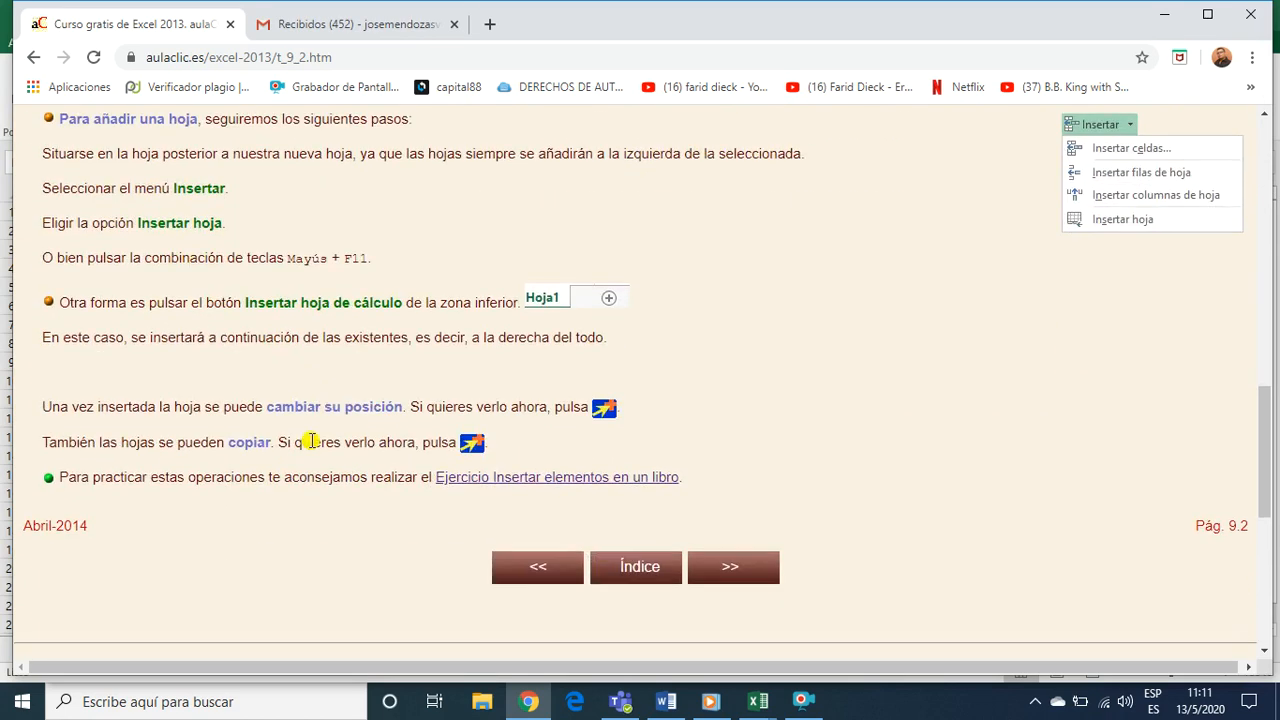
pyautogui.scroll(2, 349, 374)
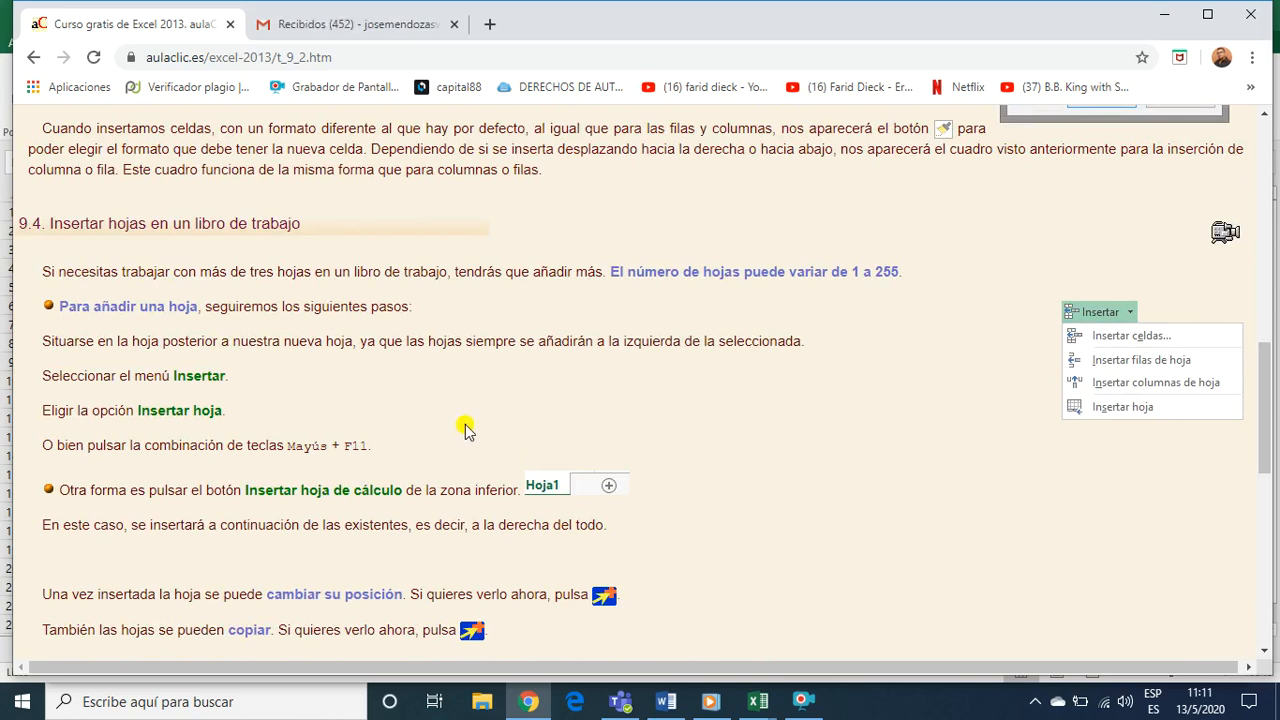
# Switch to the Libro1 workbook in Excel and open the recovered file Libro1 (version 1).xlsb
pyautogui.click(757, 703)
pyautogui.moveTo(698, 630)
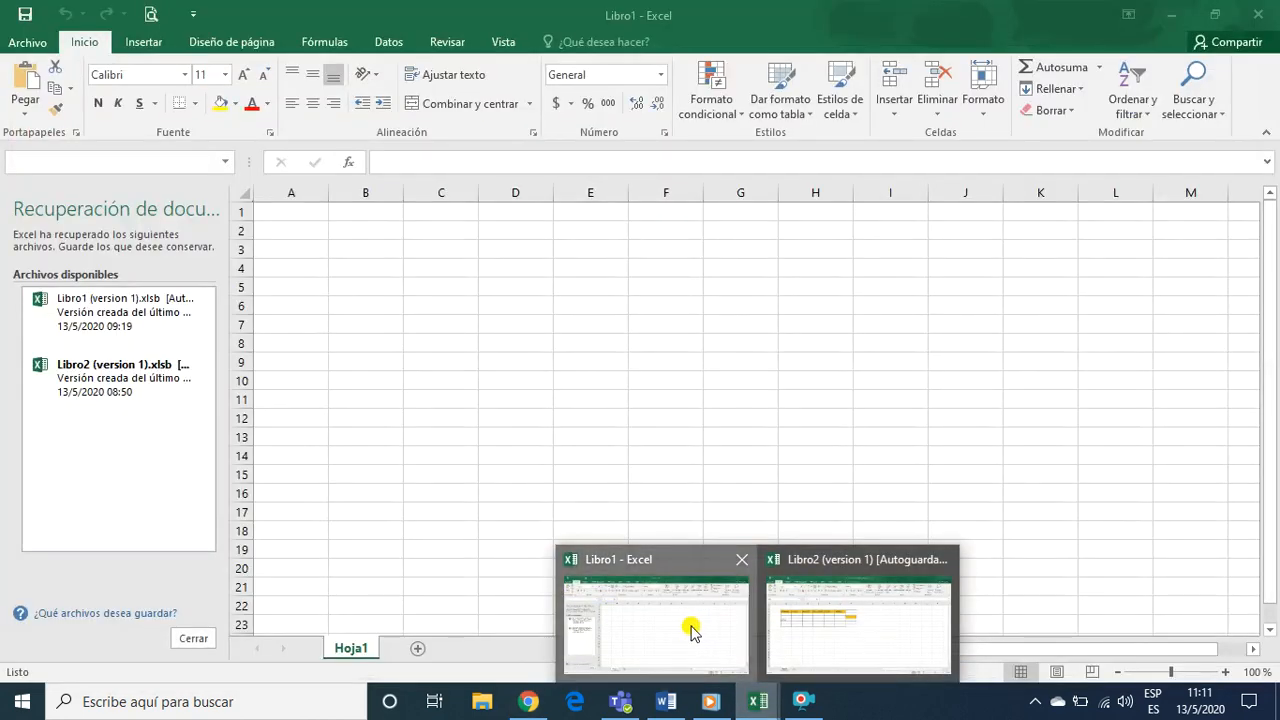
pyautogui.click(692, 629)
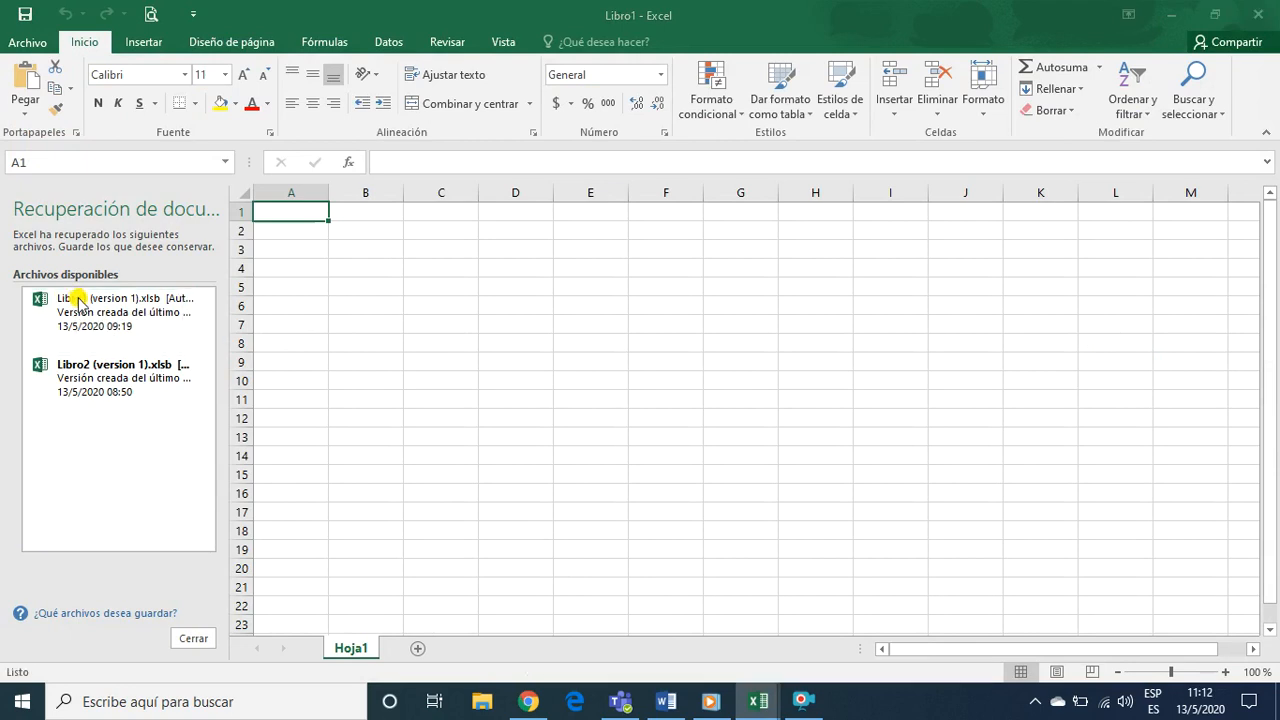
pyautogui.click(78, 300)
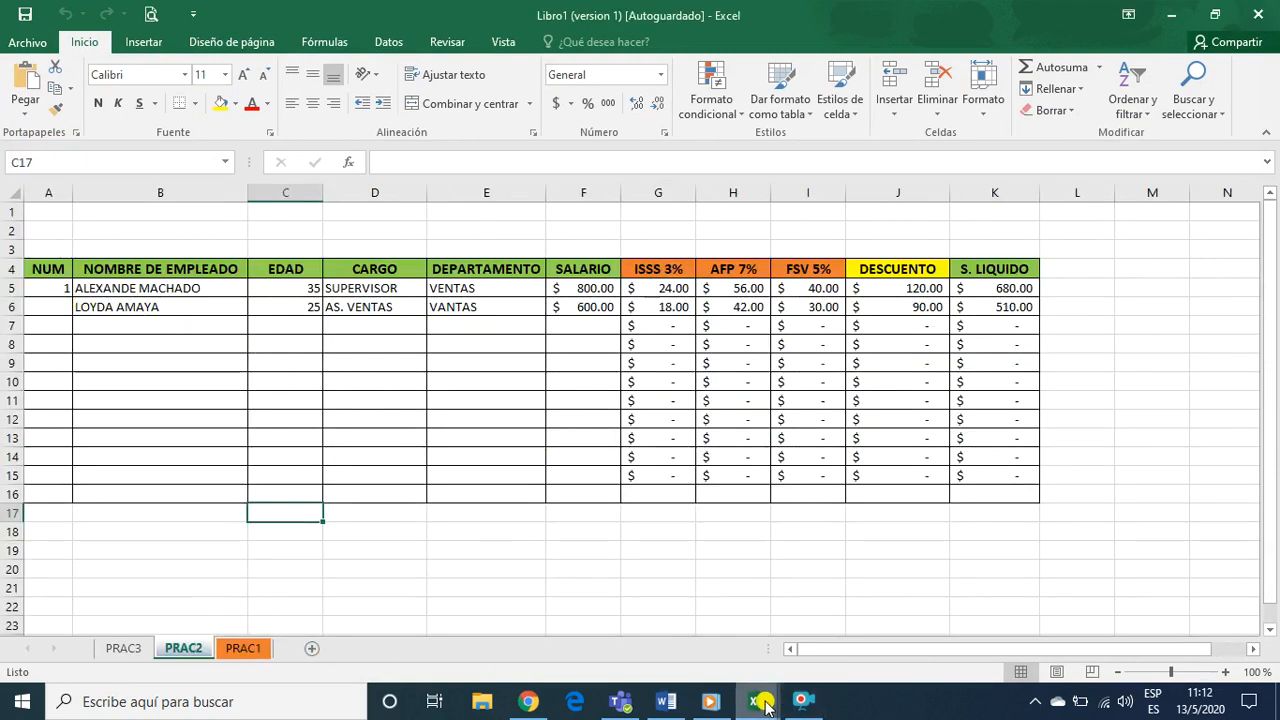
# Switch to the recovered Libro2 (version 1) workbook and close its document recovery pane
pyautogui.moveTo(757, 700)
pyautogui.click(762, 650)
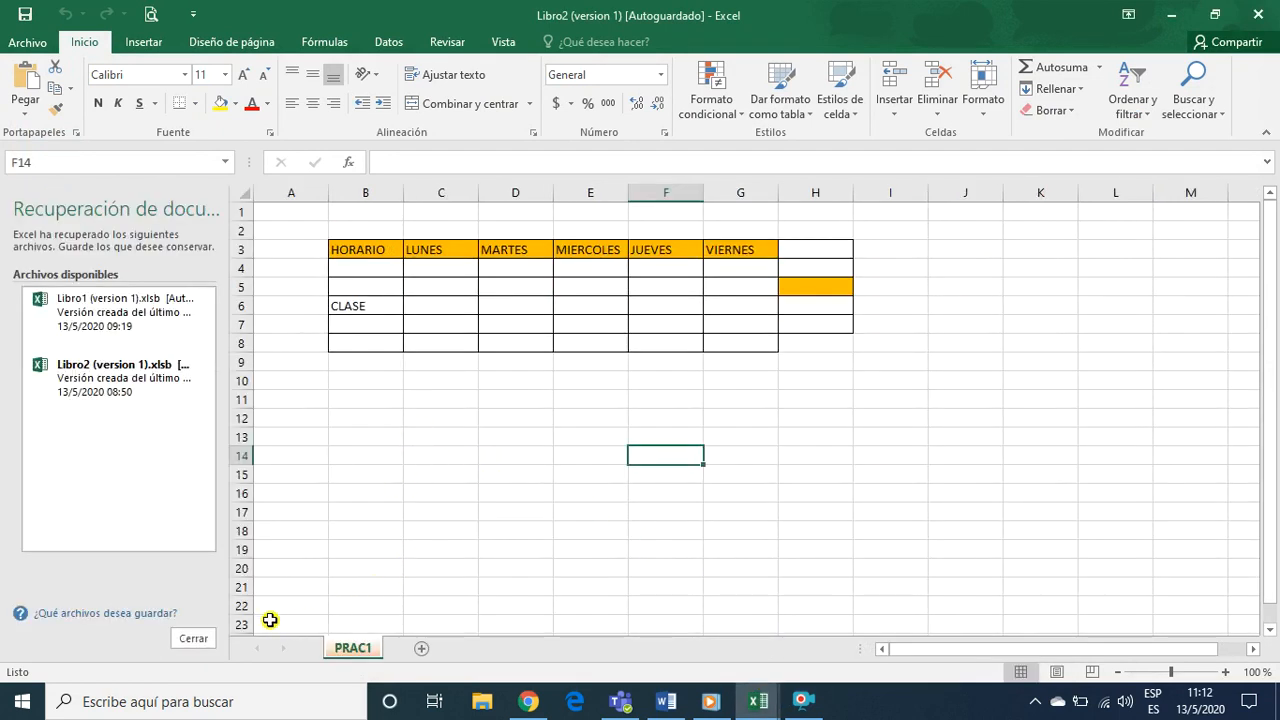
pyautogui.click(195, 639)
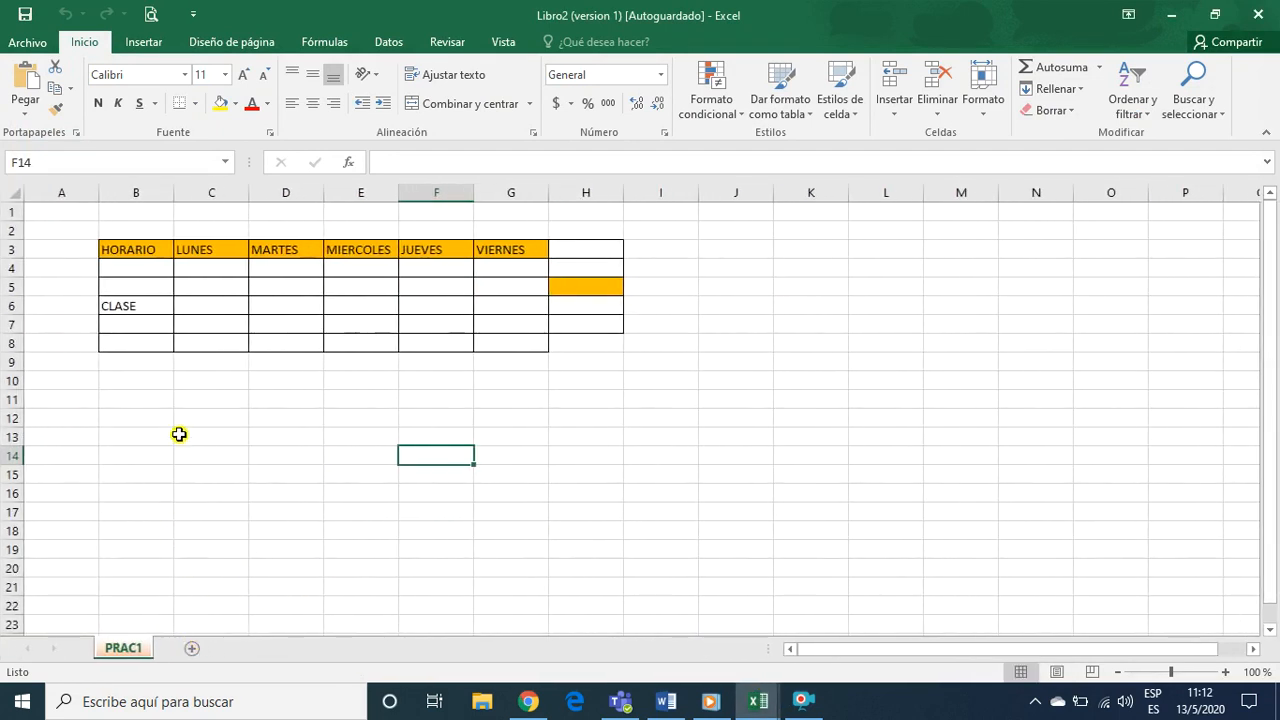
# Insert a new sheet column between the HORARIO and LUNES columns
pyautogui.click(160, 399)
pyautogui.click(150, 274)
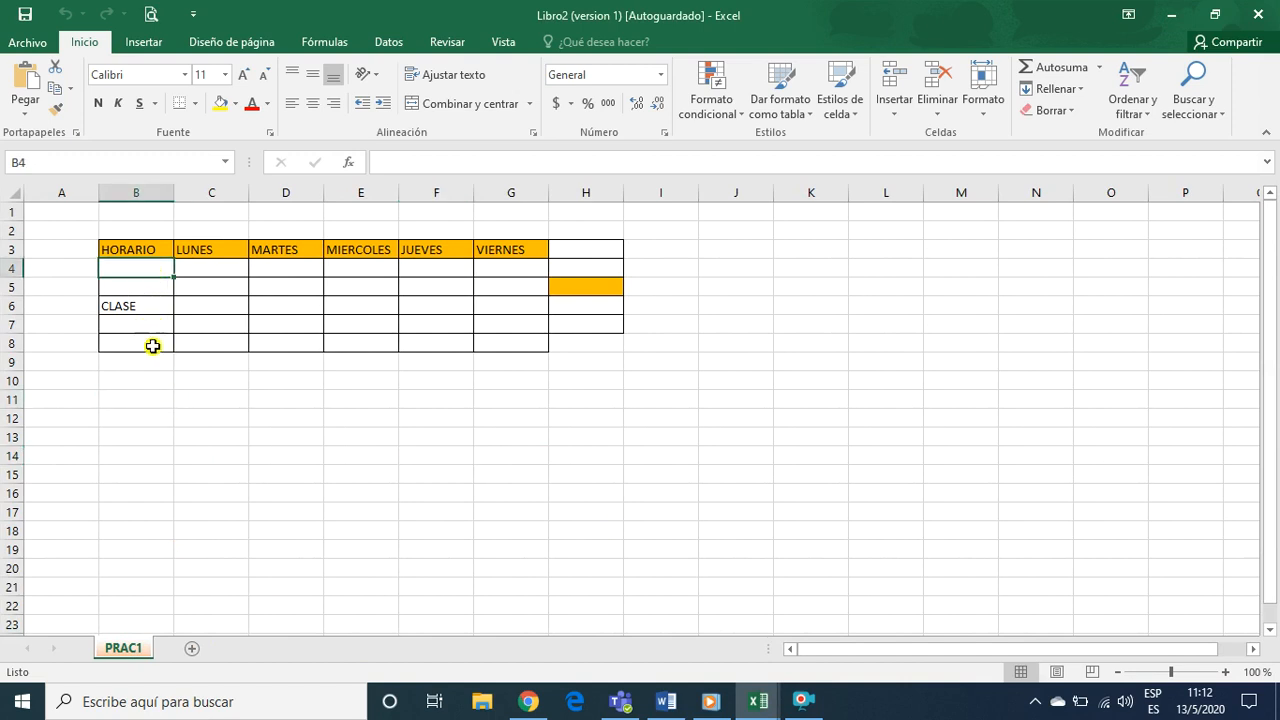
pyautogui.click(206, 412)
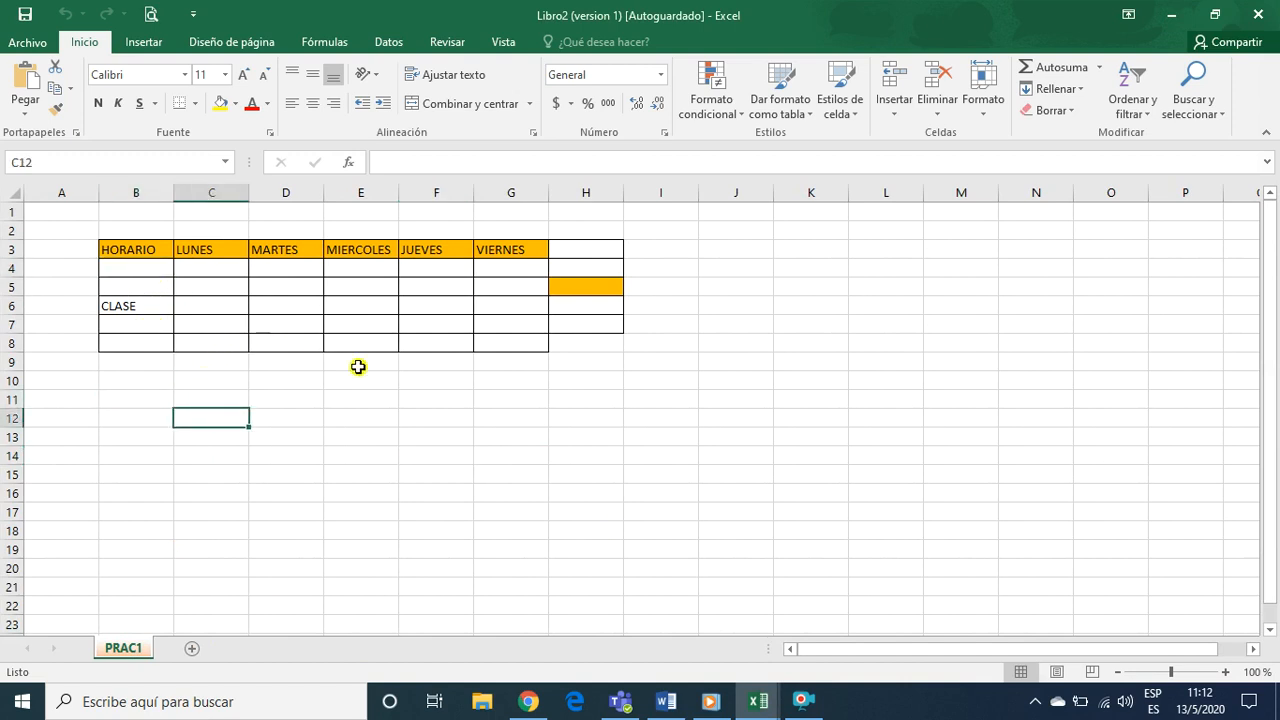
pyautogui.click(222, 253)
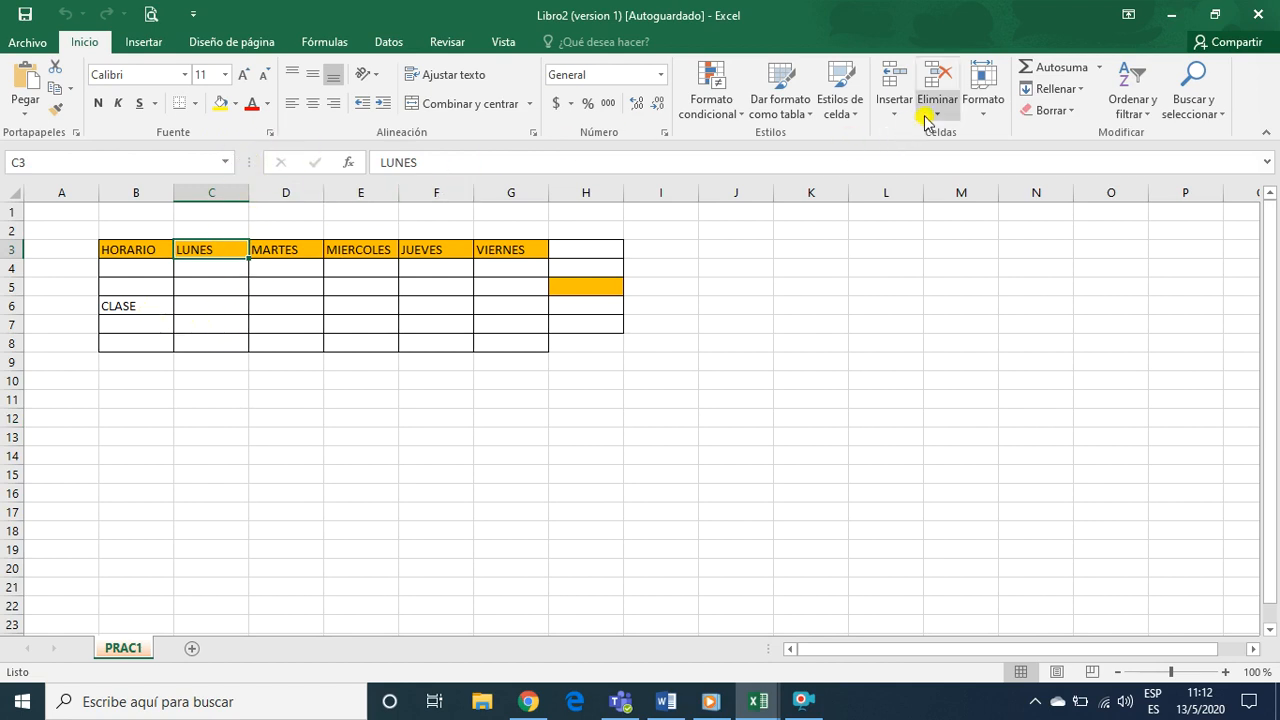
pyautogui.click(891, 115)
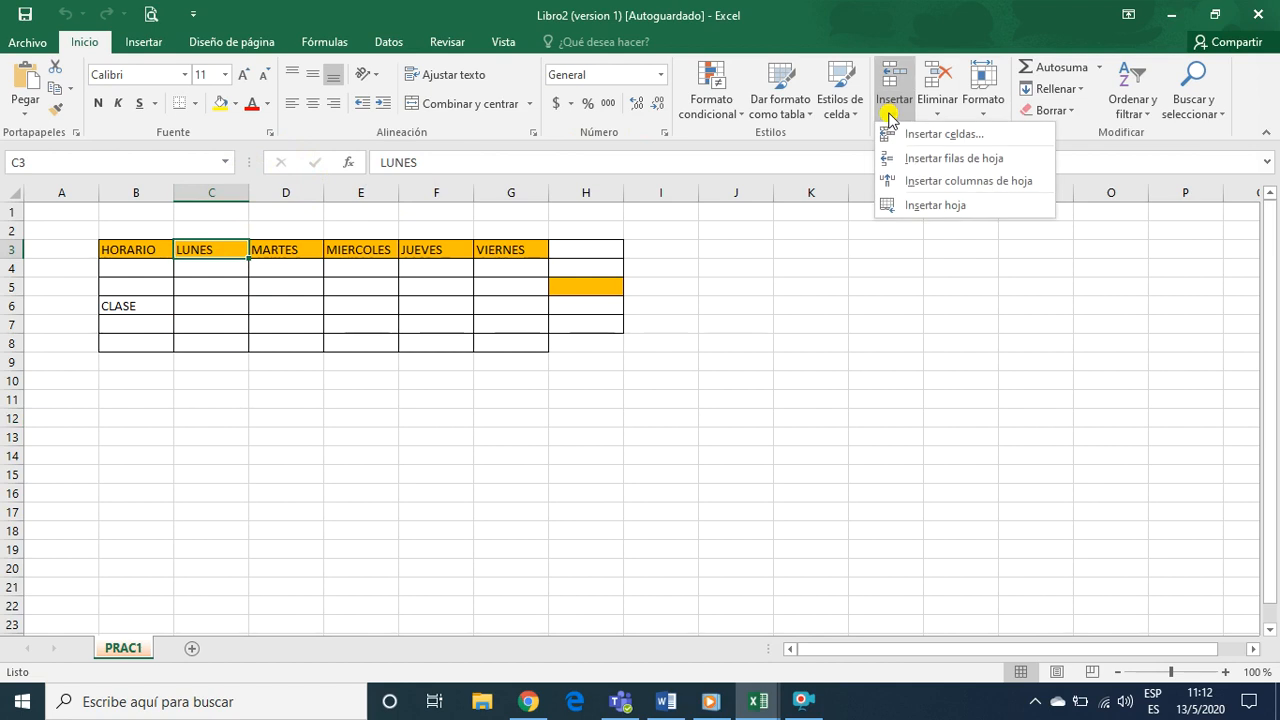
pyautogui.click(913, 184)
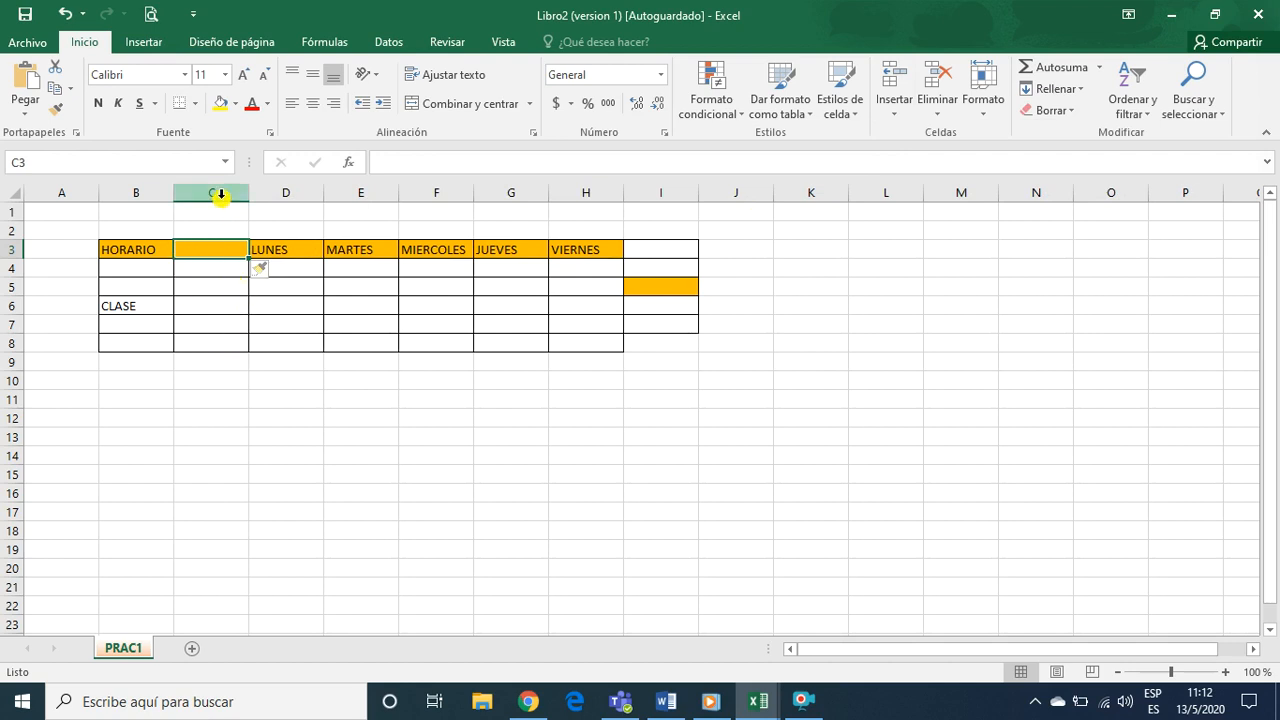
# Enter the heading NUMERO in cell C3 of the new column
pyautogui.click(213, 277)
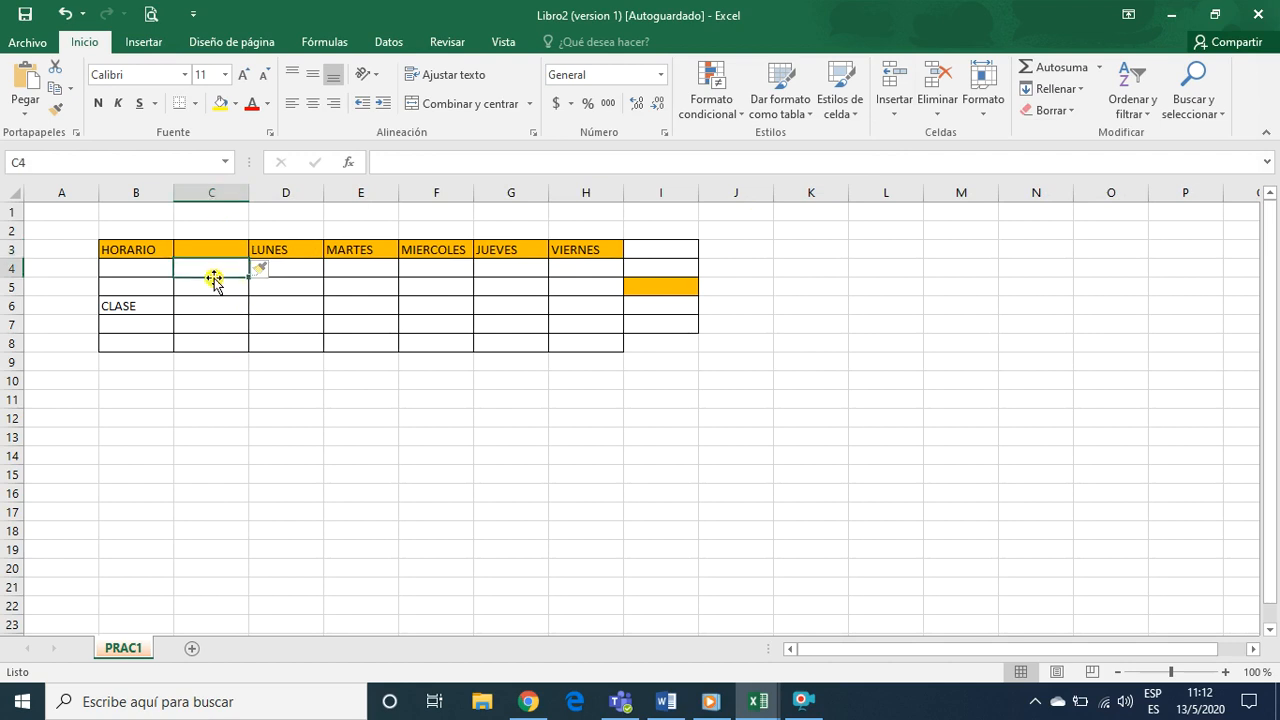
pyautogui.click(212, 248)
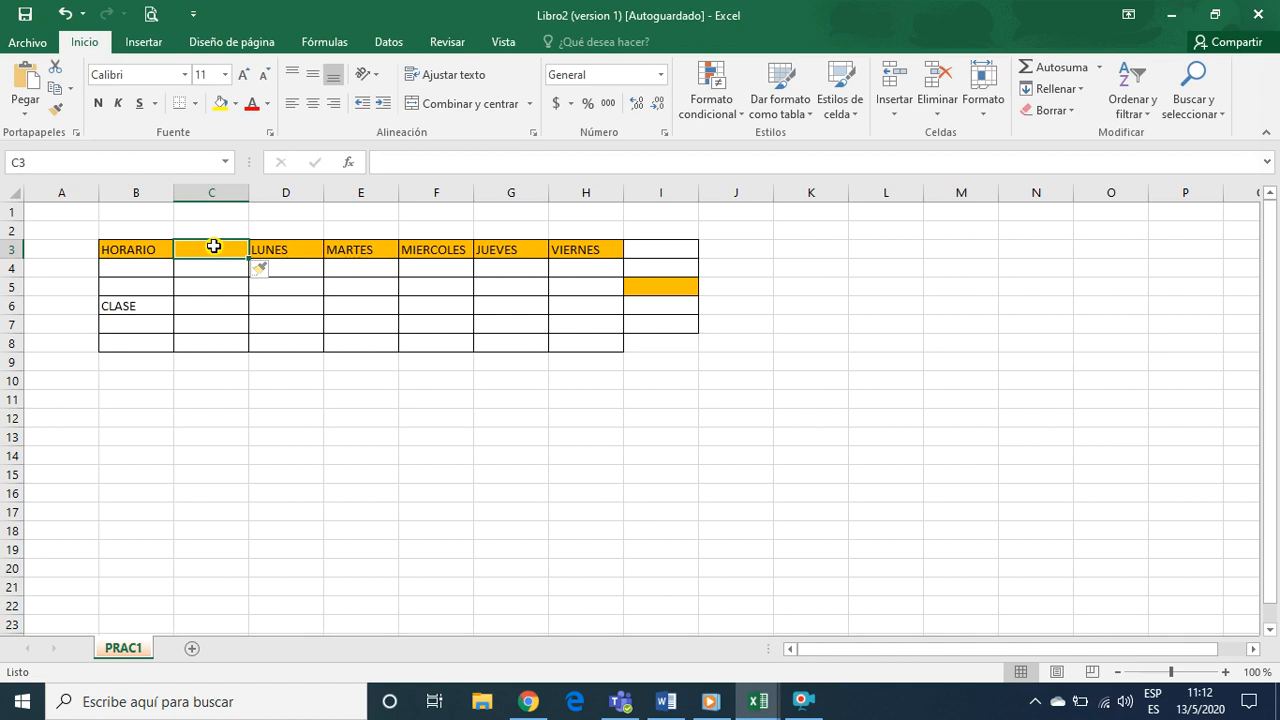
pyautogui.write('NUMERO')
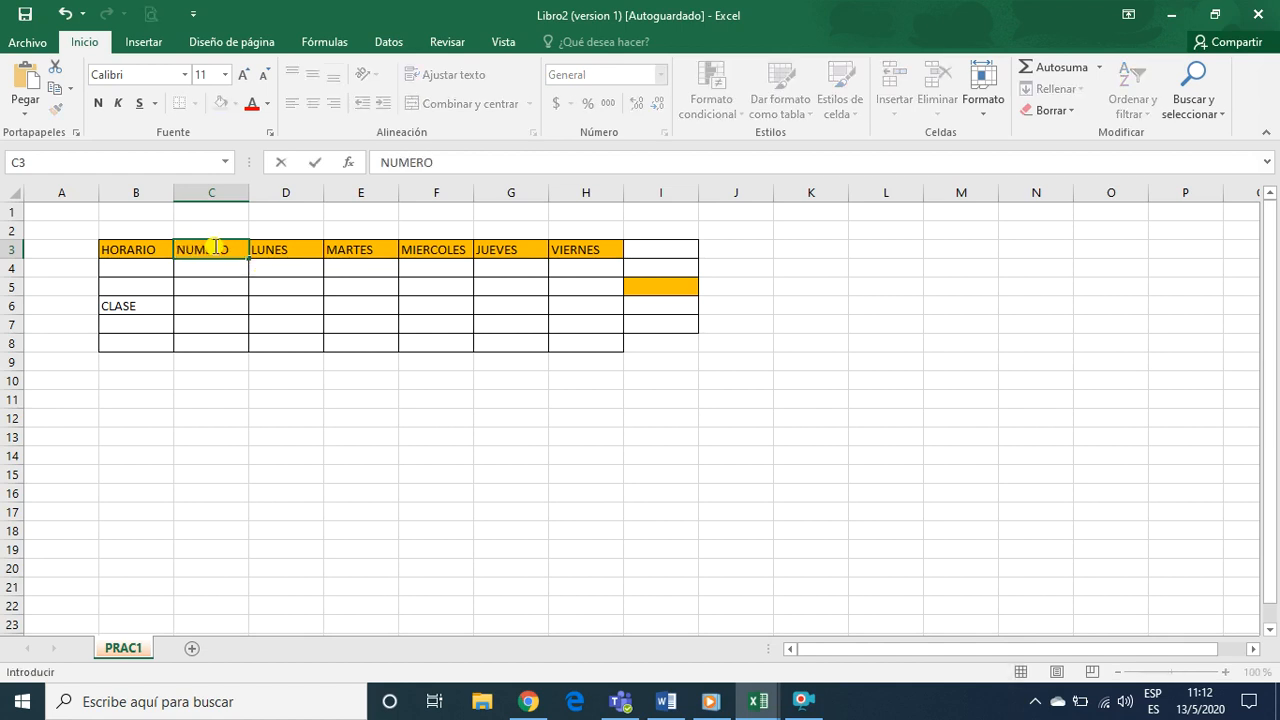
pyautogui.press('Return')
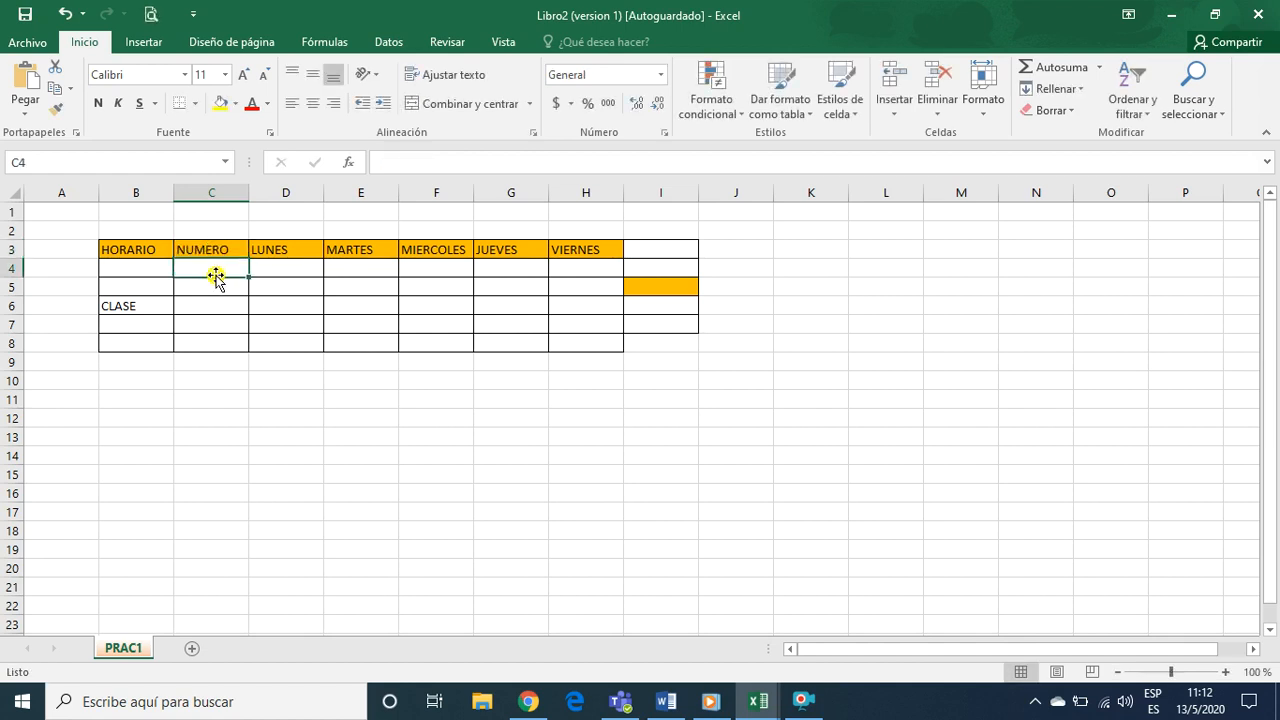
# Fill cells C4 to C8 under the NUMERO heading with the numbers 1 to 5
pyautogui.write('1')
pyautogui.press('Return')
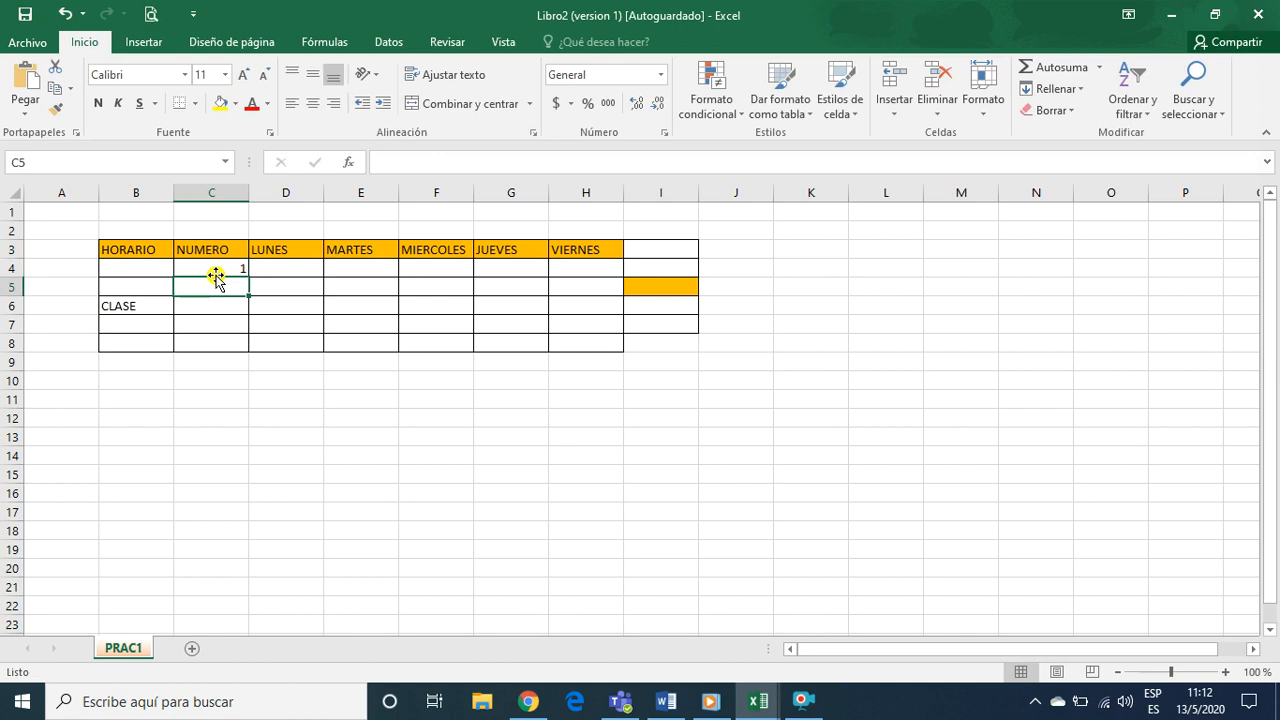
pyautogui.write('2')
pyautogui.press('Return')
pyautogui.write('3')
pyautogui.press('Return')
pyautogui.write('4')
pyautogui.press('Return')
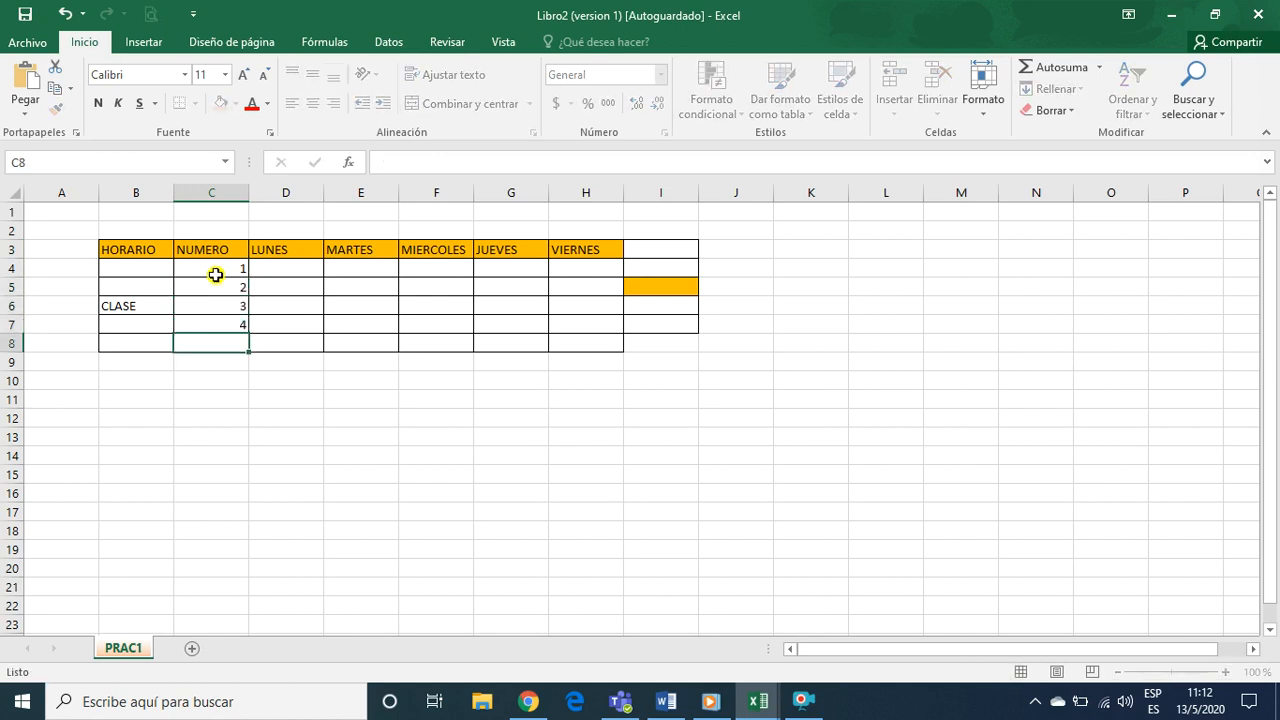
pyautogui.write('5')
pyautogui.press('Return')
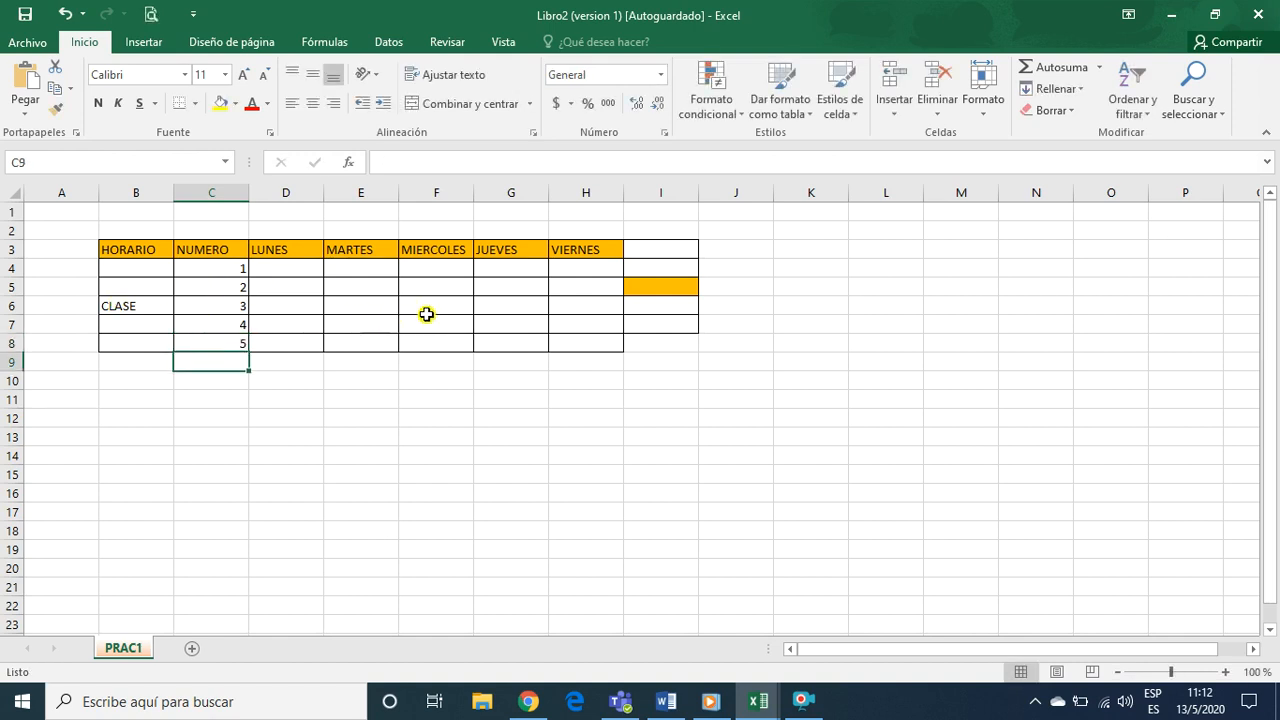
# Enter the heading SABADO in cell I3, after VIERNES
pyautogui.click(658, 252)
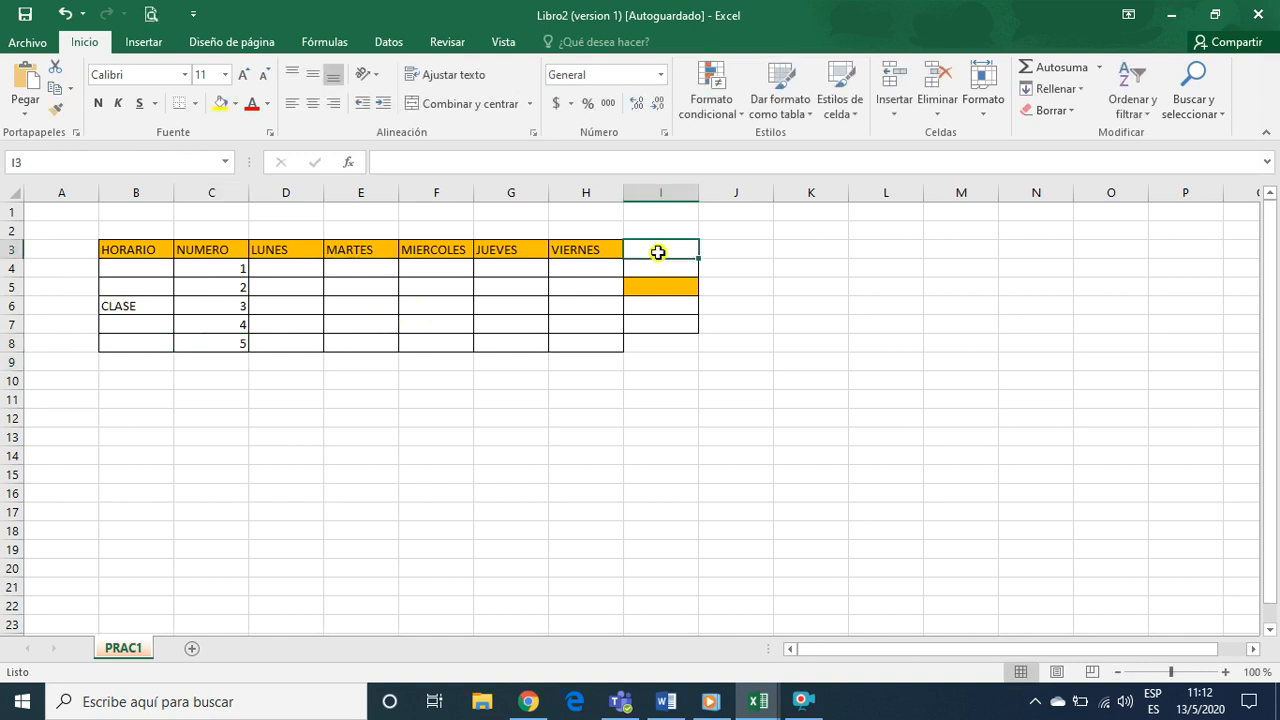
pyautogui.write('SABADO')
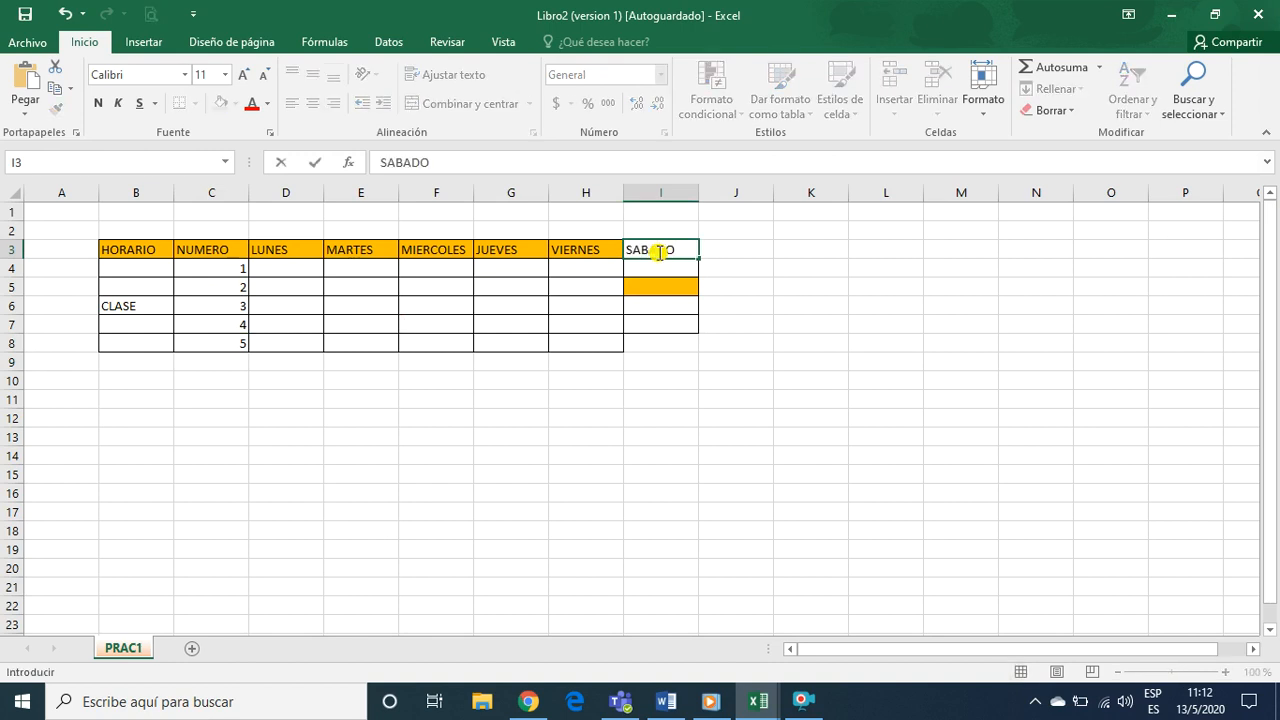
pyautogui.press('Tab')
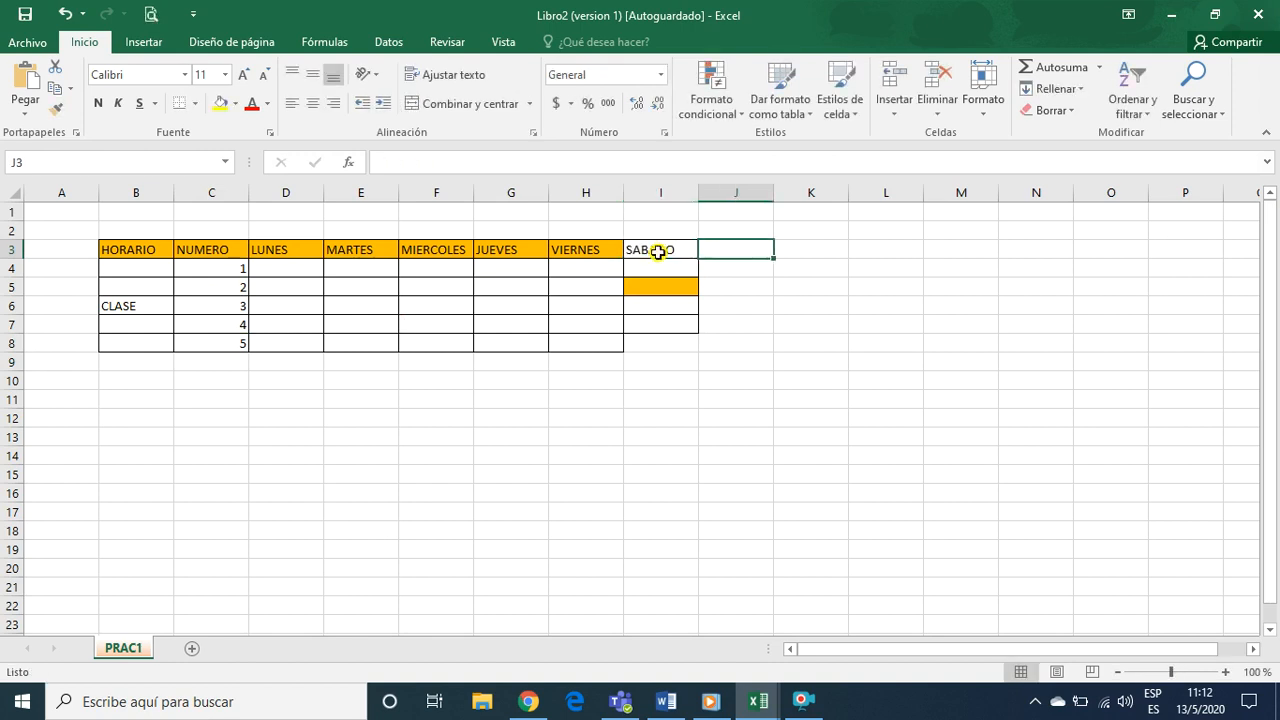
# Make the SABADO heading bold and give its cell a gold theme fill like the other headings
pyautogui.click(666, 245)
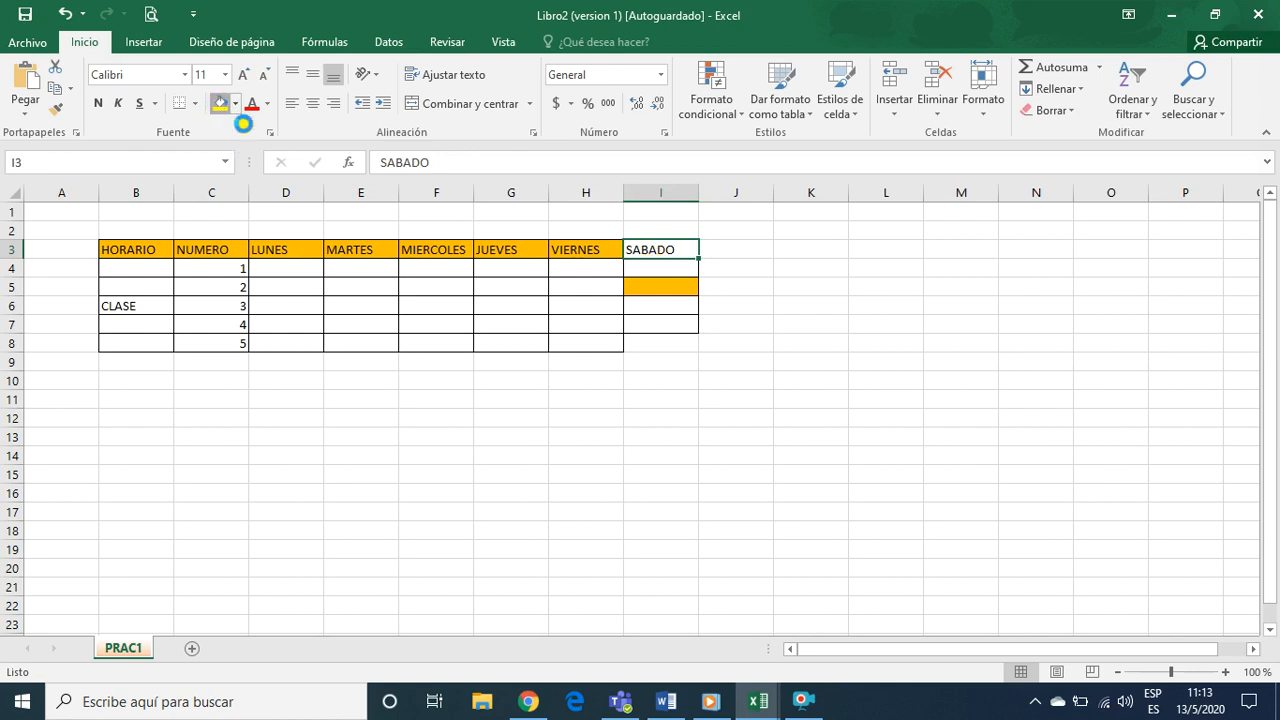
pyautogui.click(220, 102)
pyautogui.click(97, 103)
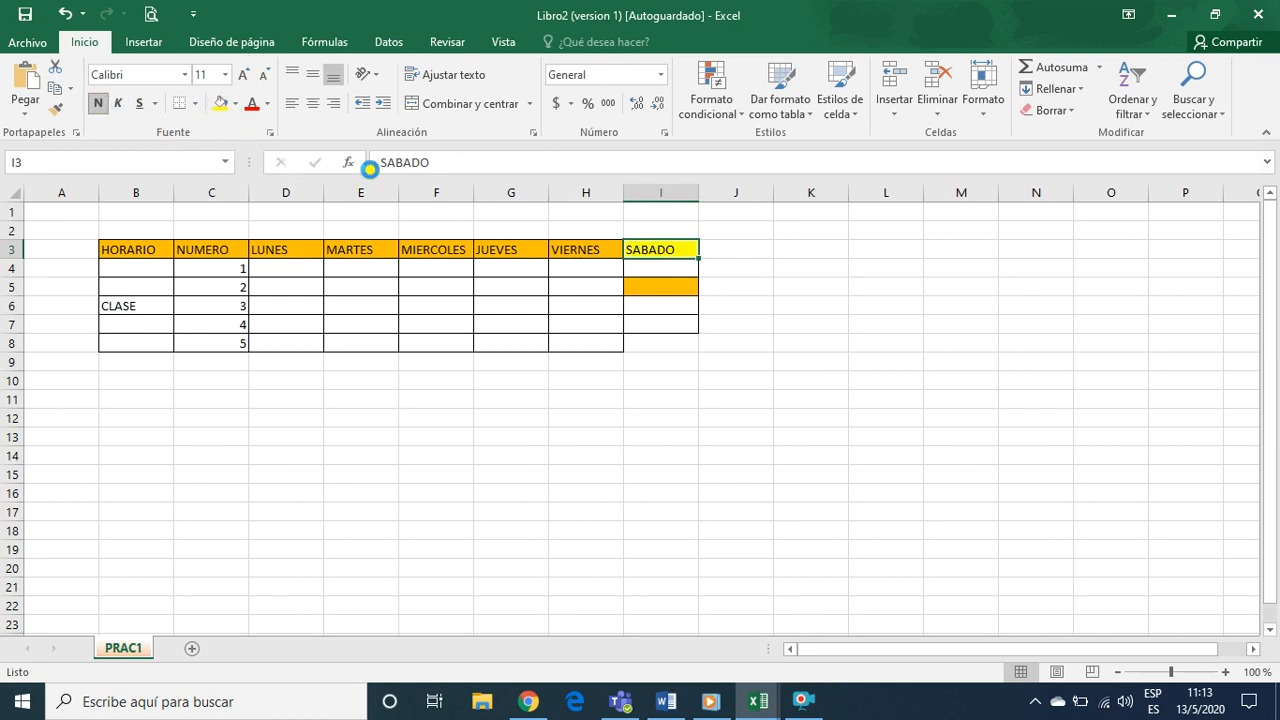
pyautogui.click(235, 103)
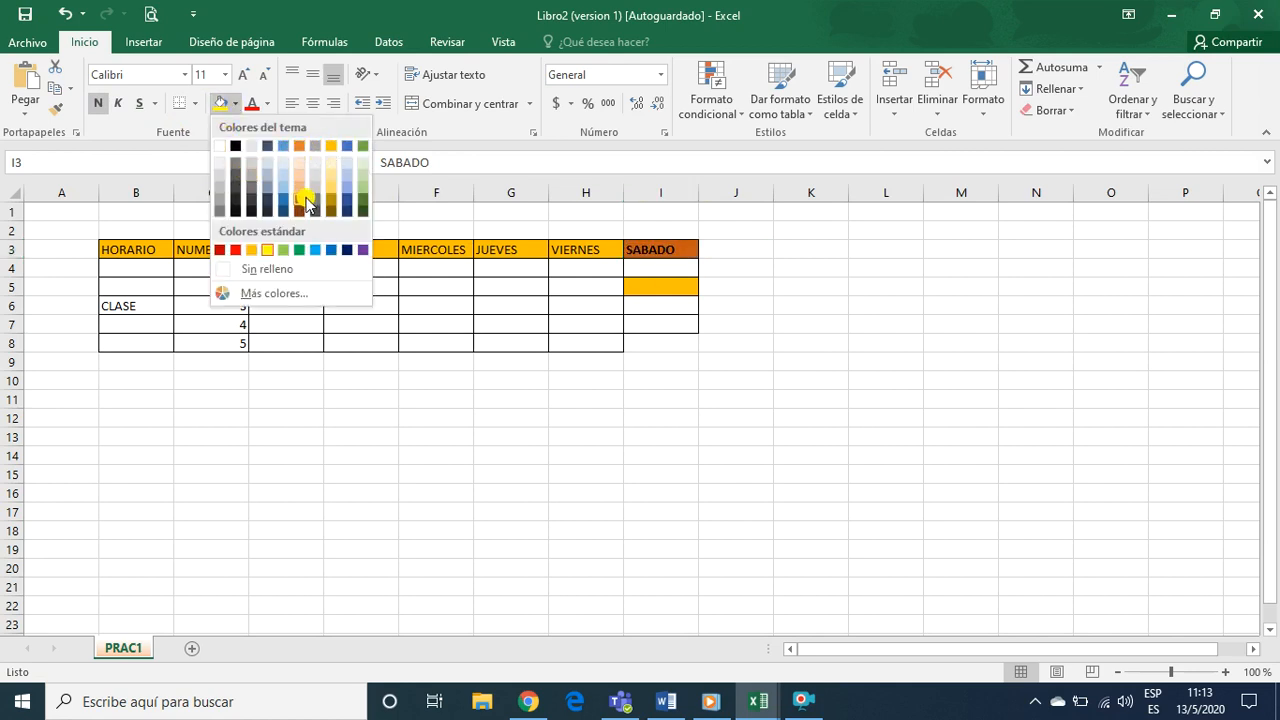
pyautogui.click(333, 148)
pyautogui.click(512, 310)
# Make the whole heading row B3:I3 bold and centre its text
pyautogui.moveTo(120, 256); pyautogui.dragTo(641, 246)
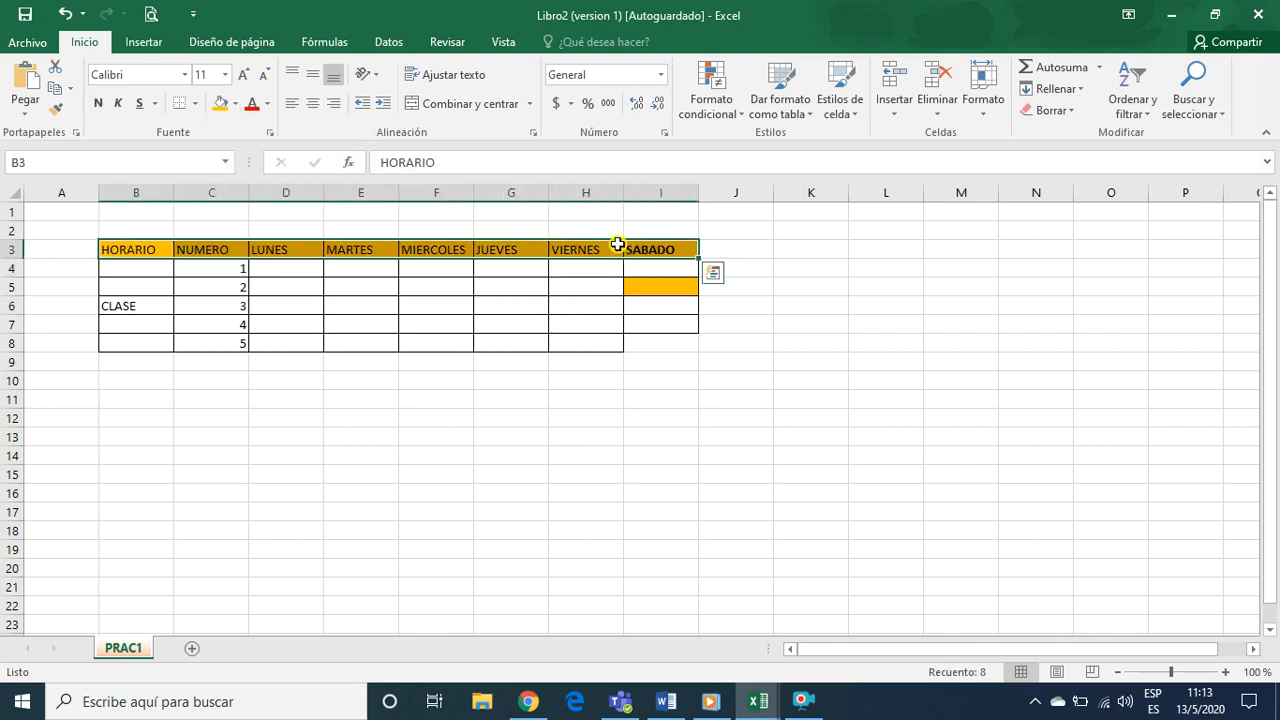
pyautogui.click(97, 106)
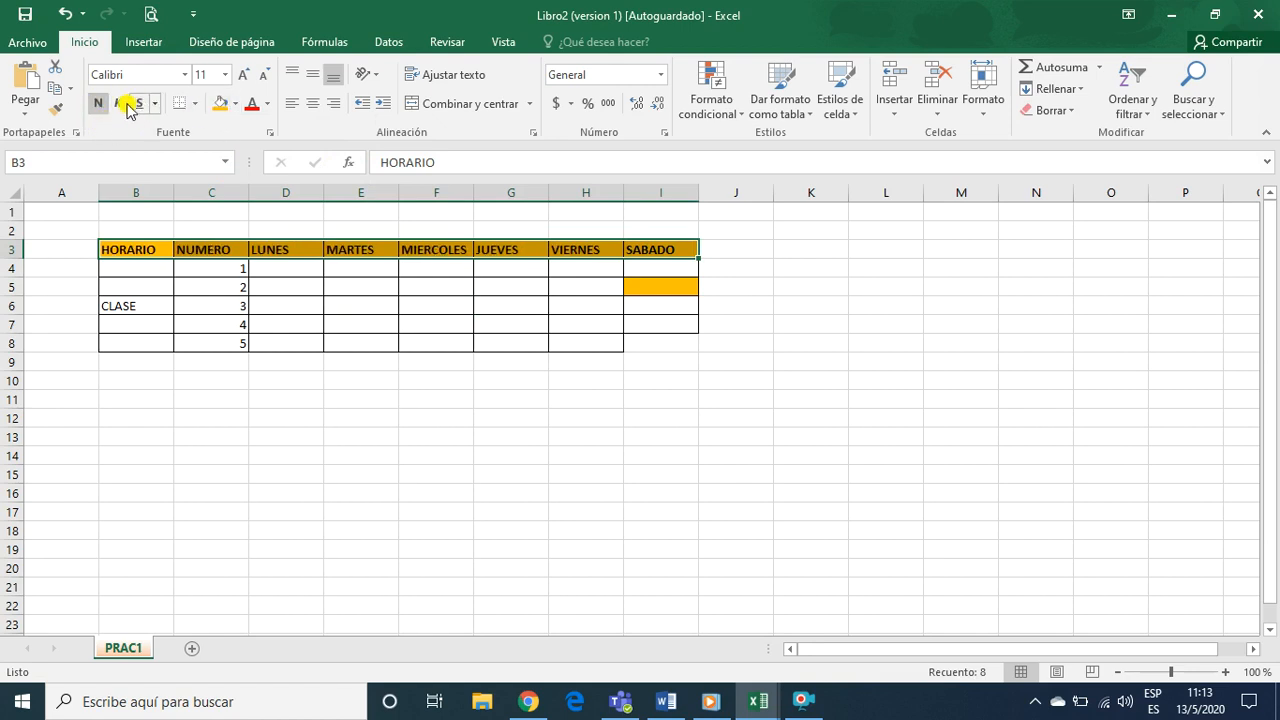
pyautogui.click(313, 104)
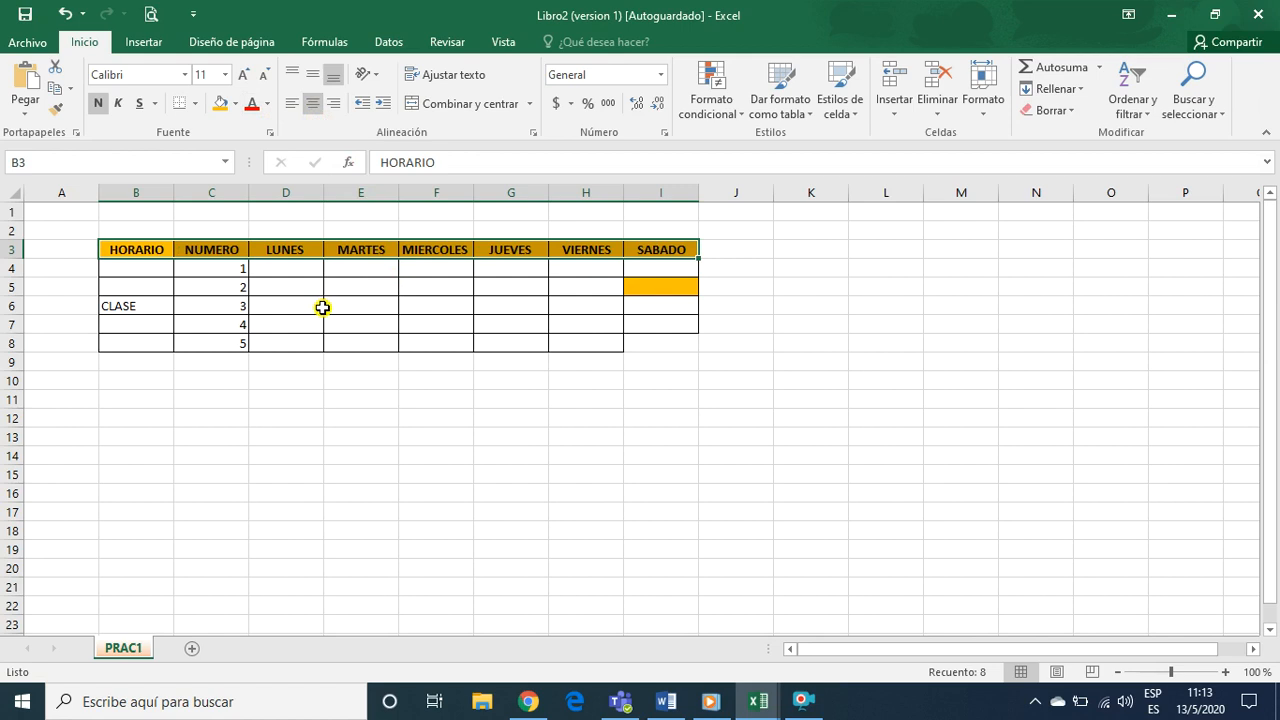
pyautogui.click(353, 319)
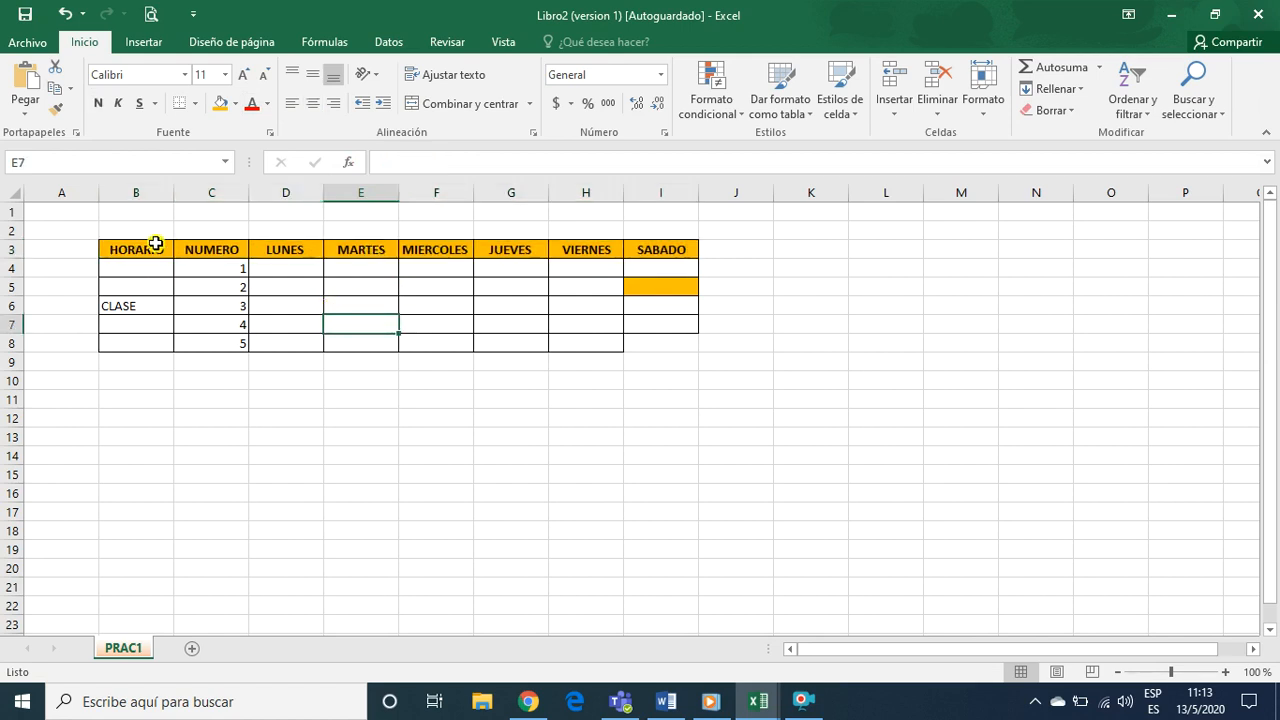
# Apply all borders and a thick outside border to the timetable range B3:I8
pyautogui.click(121, 250)
pyautogui.moveTo(116, 250); pyautogui.dragTo(645, 338)
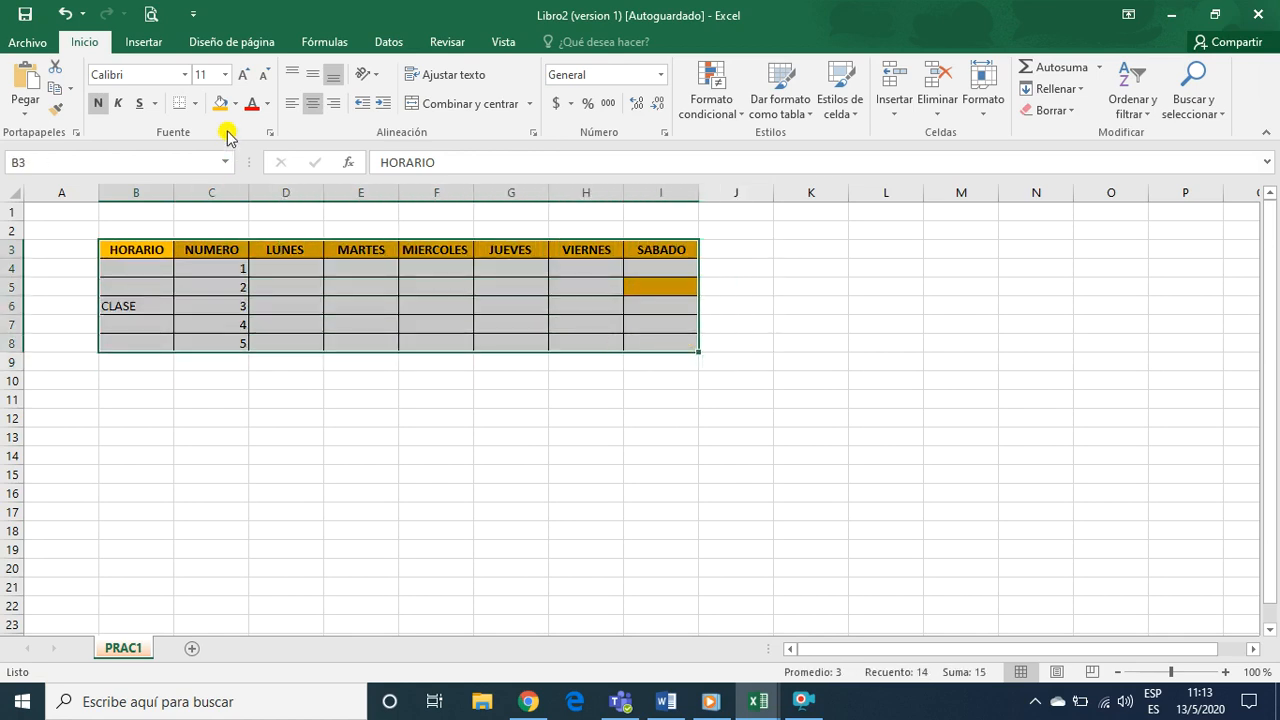
pyautogui.click(194, 104)
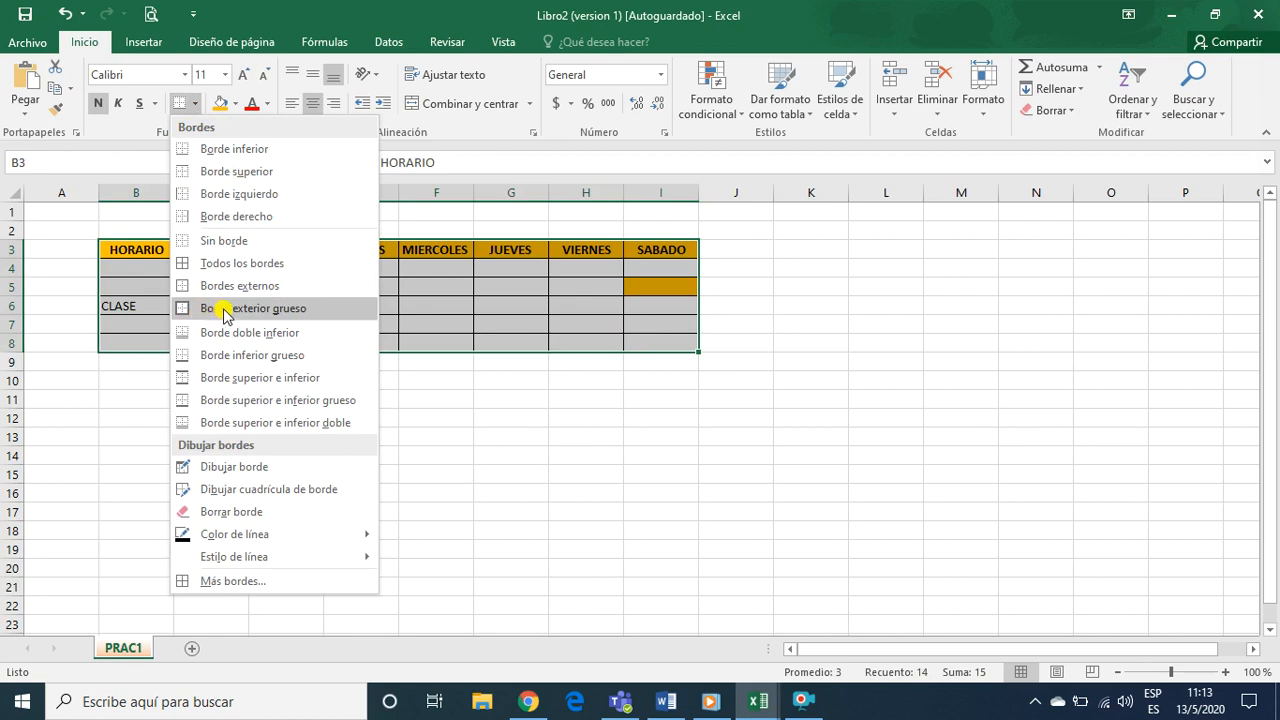
pyautogui.click(225, 264)
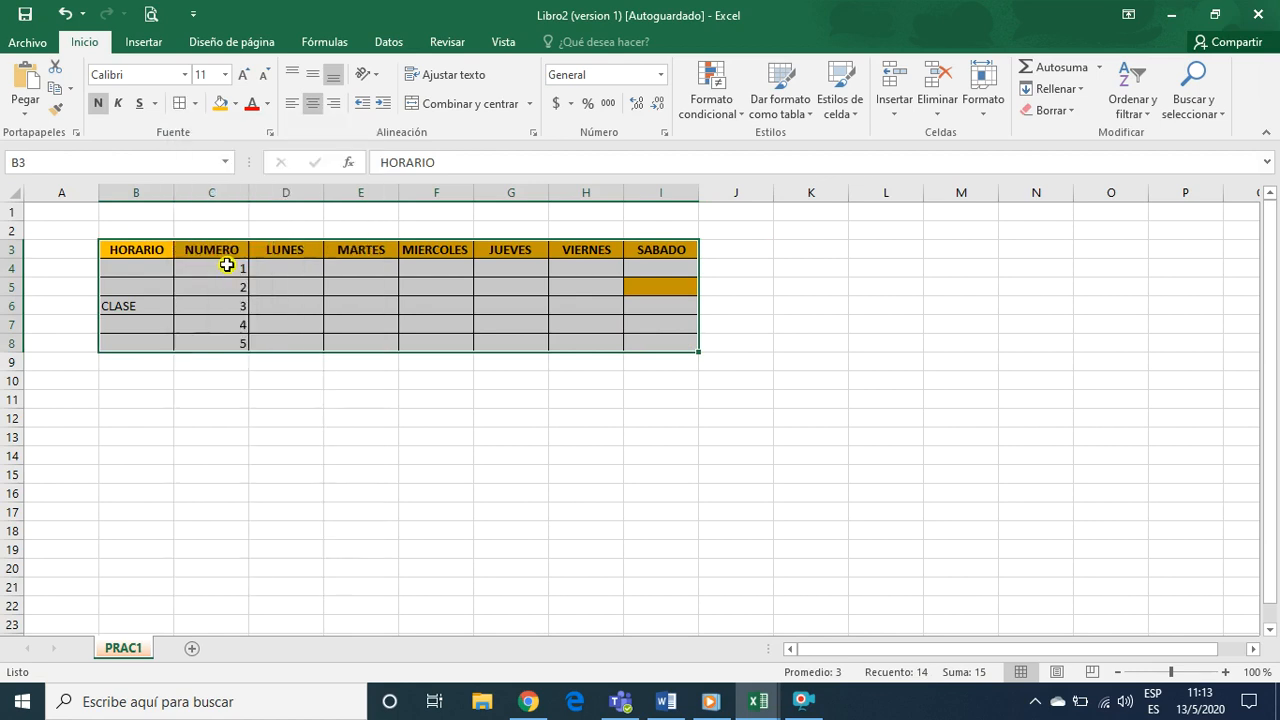
pyautogui.click(194, 106)
pyautogui.click(230, 307)
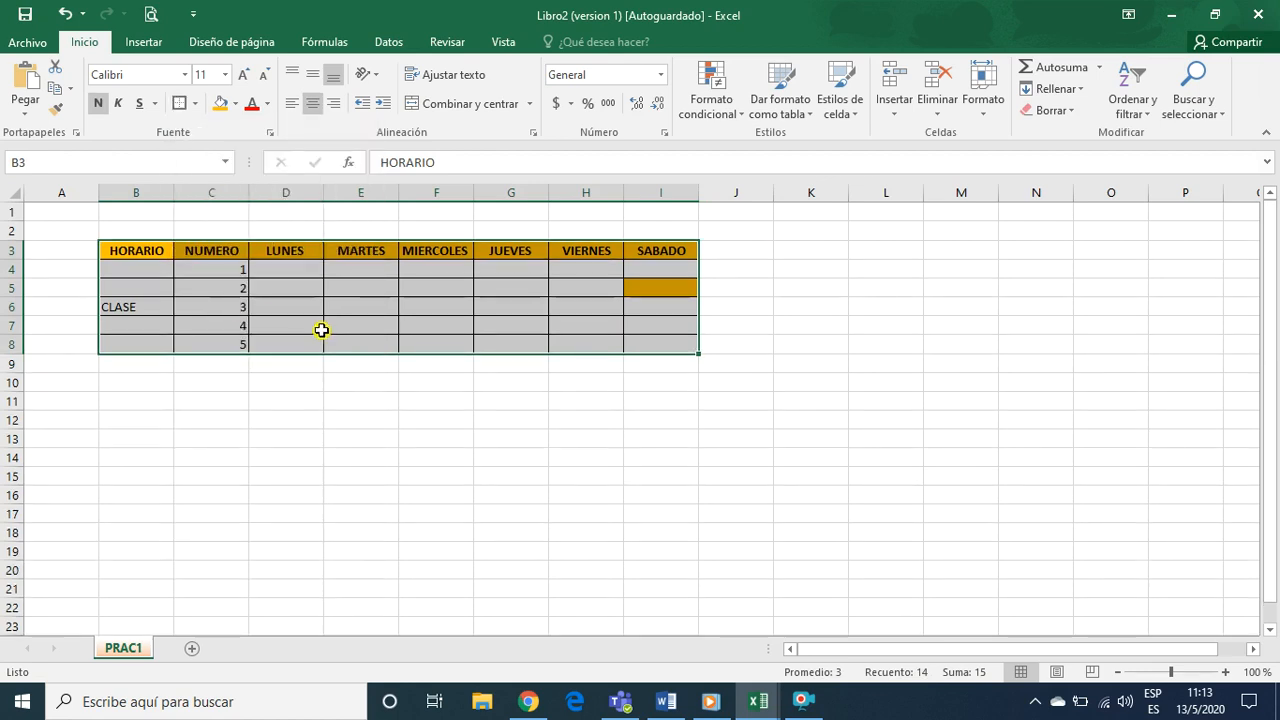
pyautogui.click(381, 400)
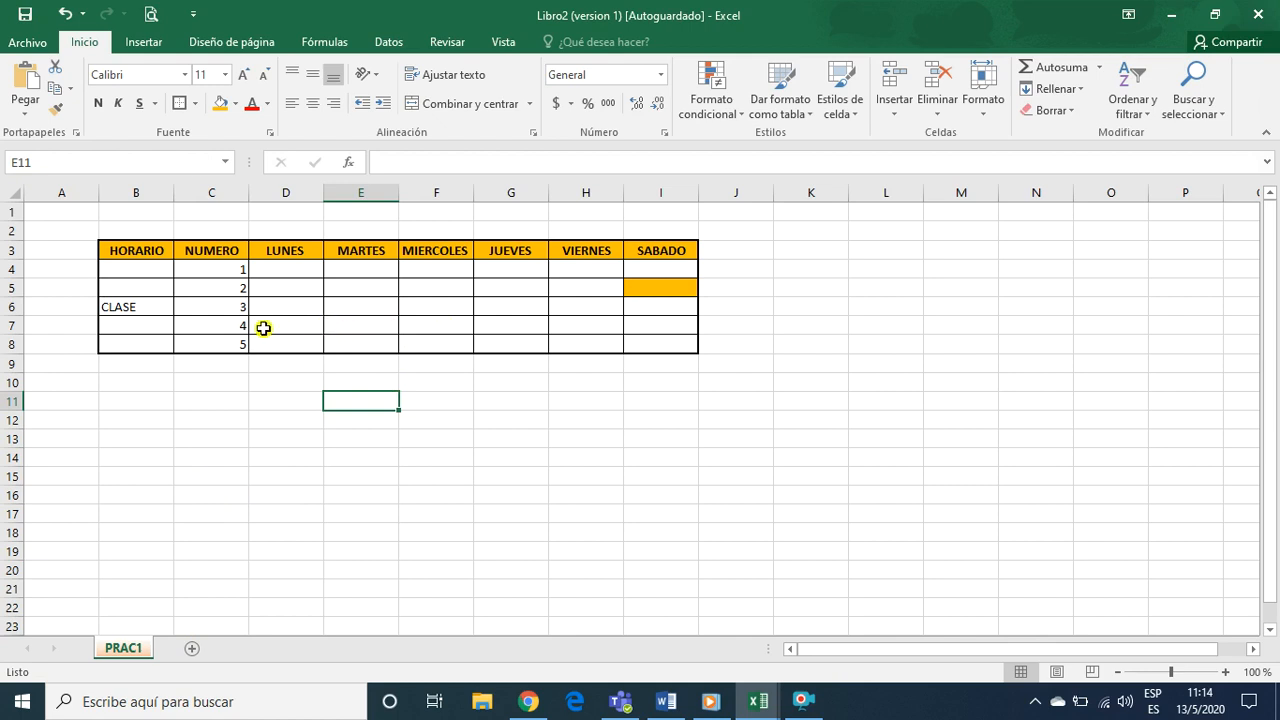
# Insert a new sheet row directly above the CLASE row, at row 6
pyautogui.click(127, 307)
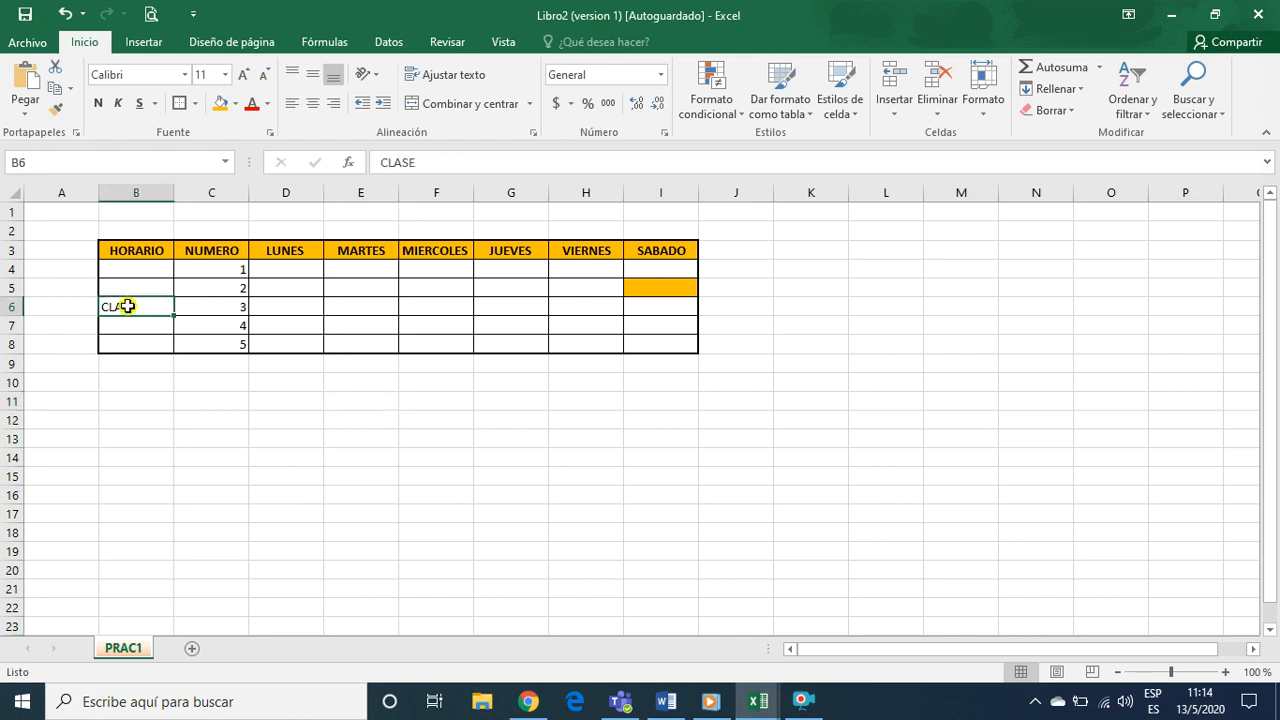
pyautogui.click(289, 197)
pyautogui.click(213, 194)
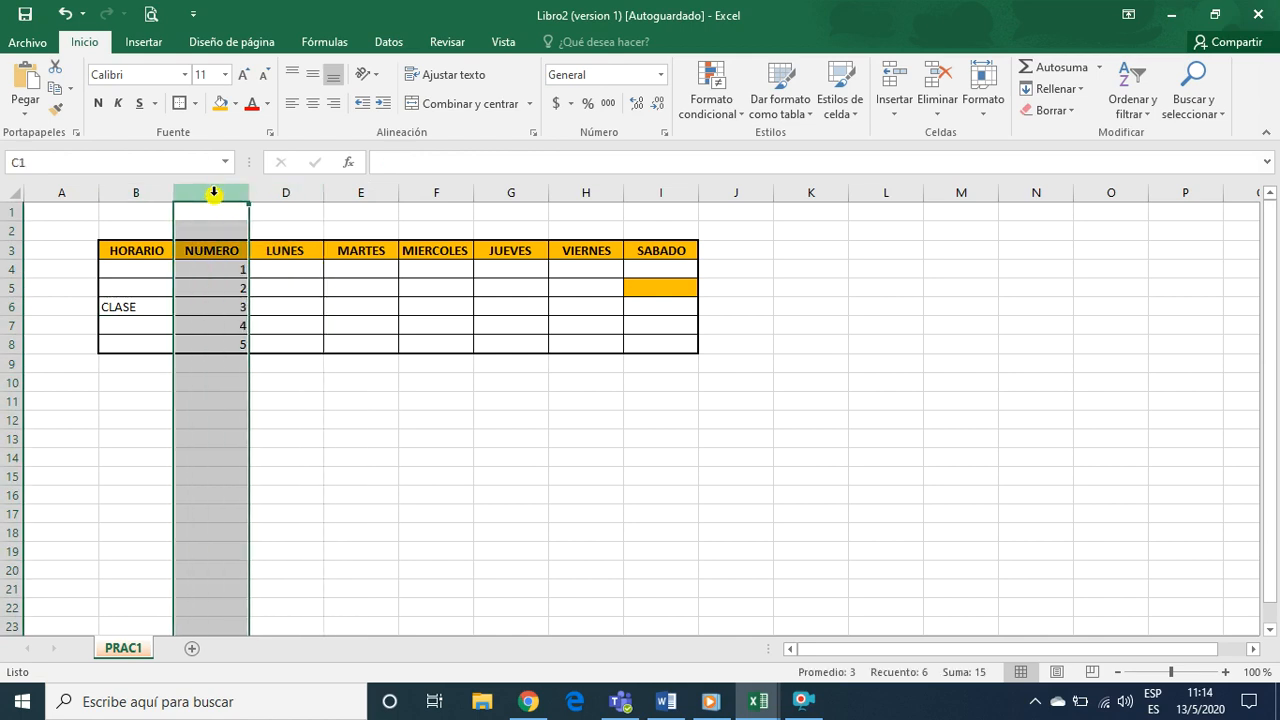
pyautogui.click(215, 287)
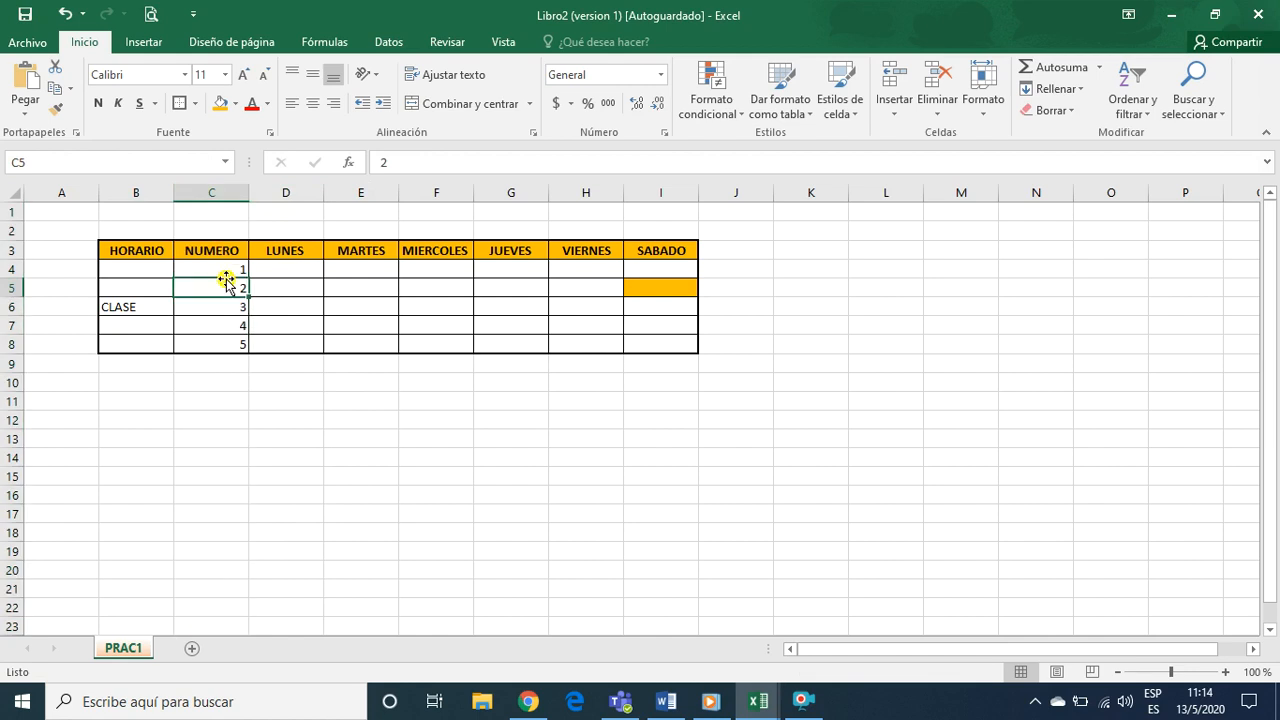
pyautogui.click(128, 288)
pyautogui.click(127, 305)
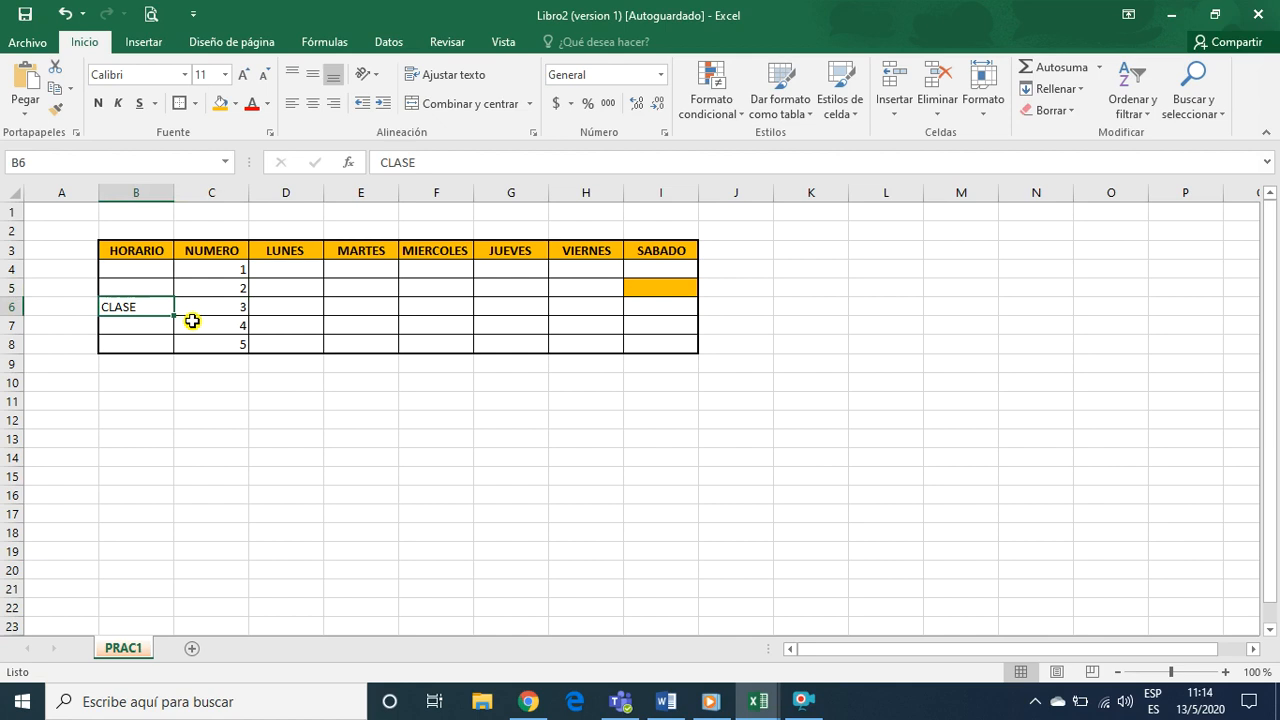
pyautogui.click(895, 110)
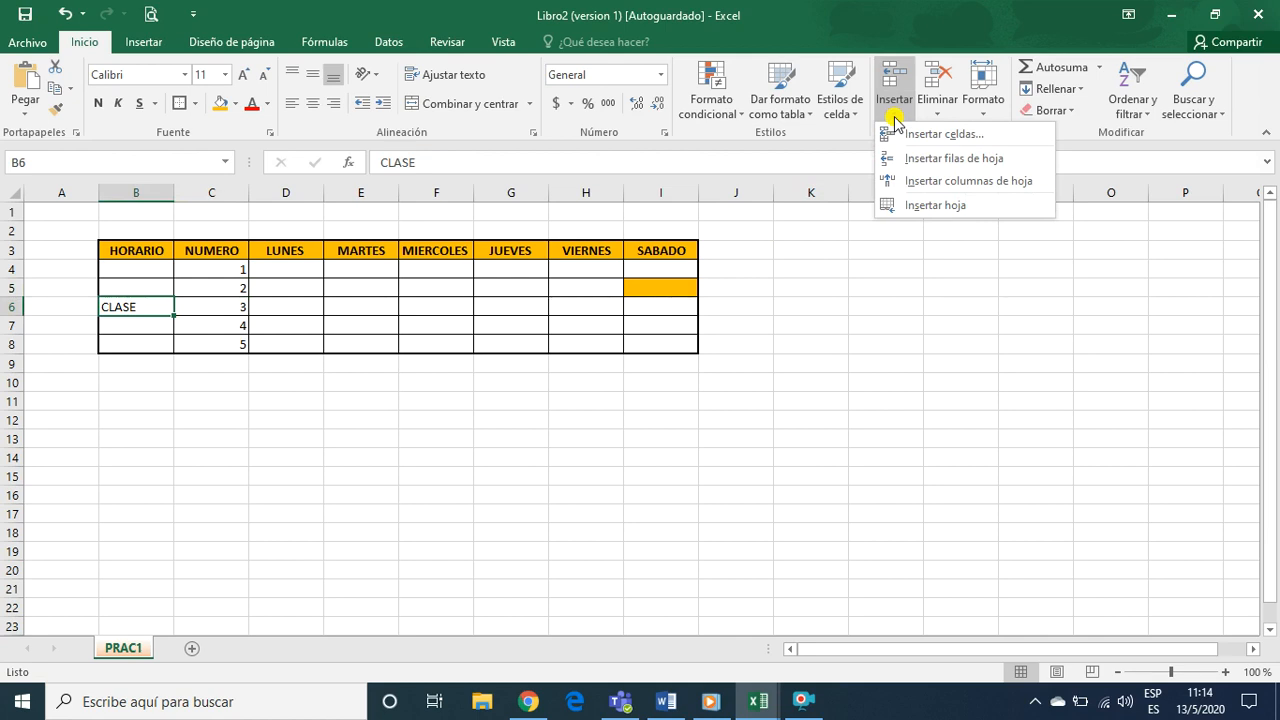
pyautogui.click(952, 160)
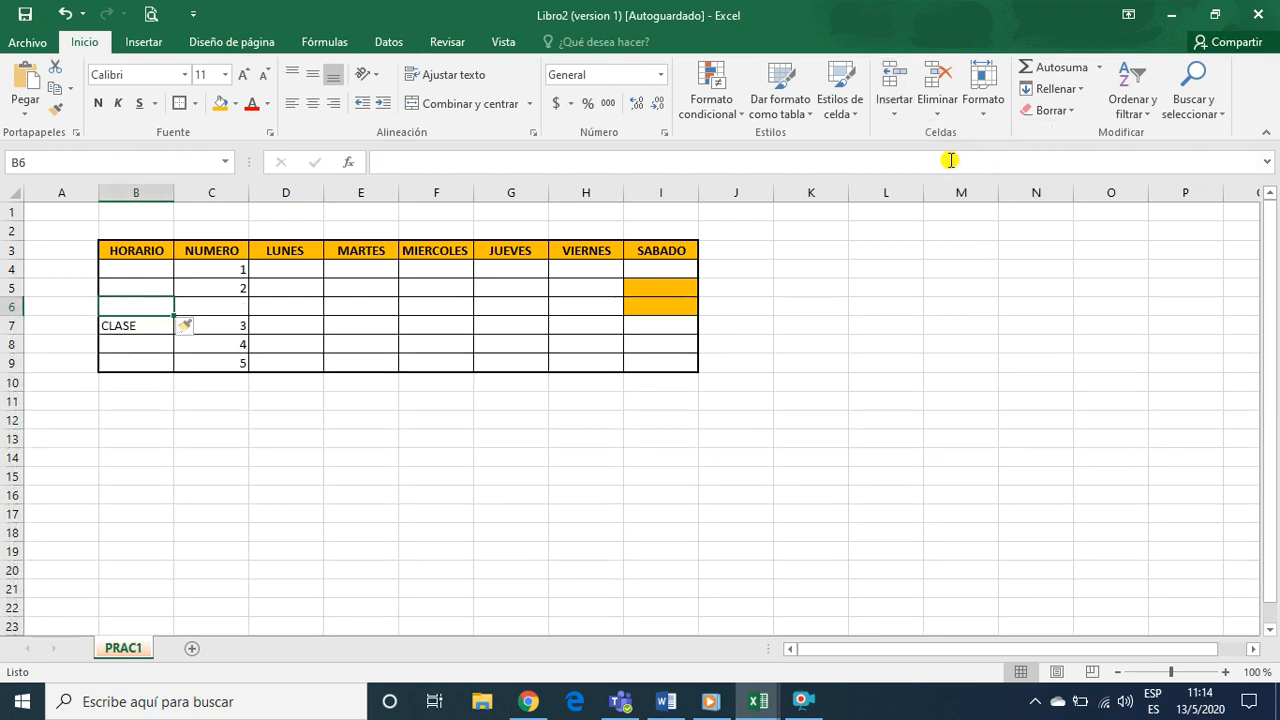
pyautogui.click(144, 329)
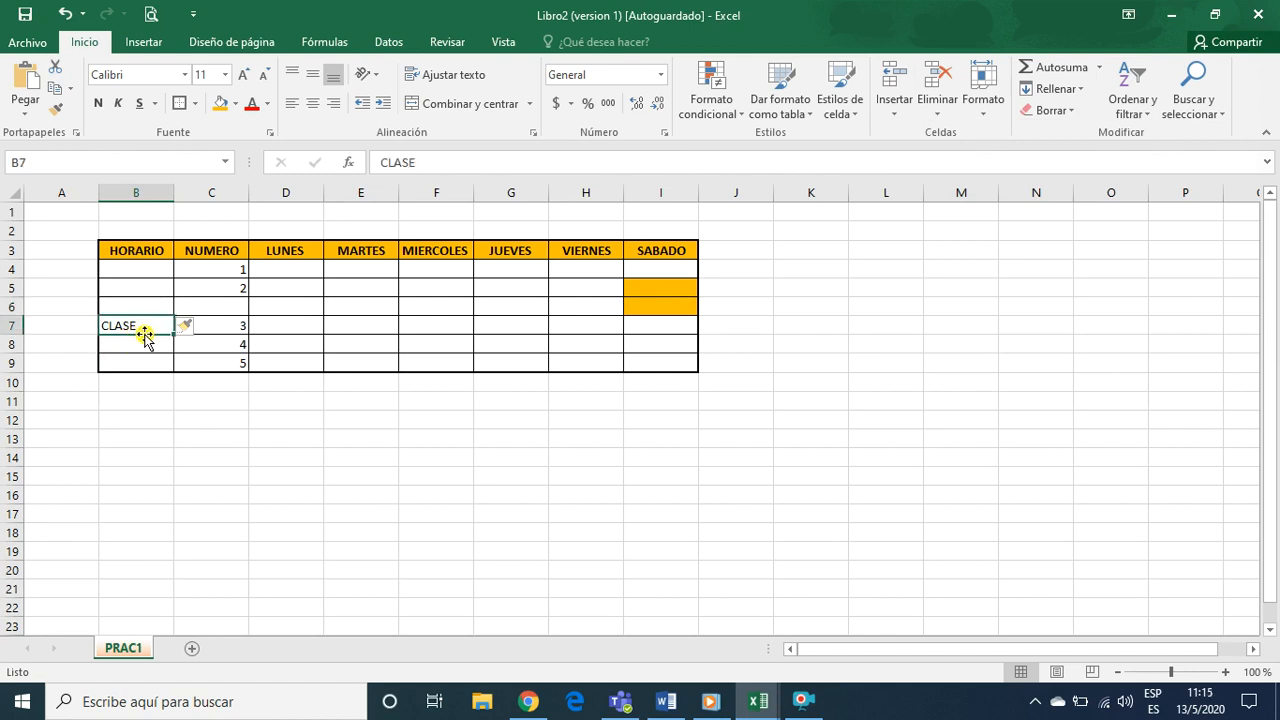
pyautogui.click(240, 307)
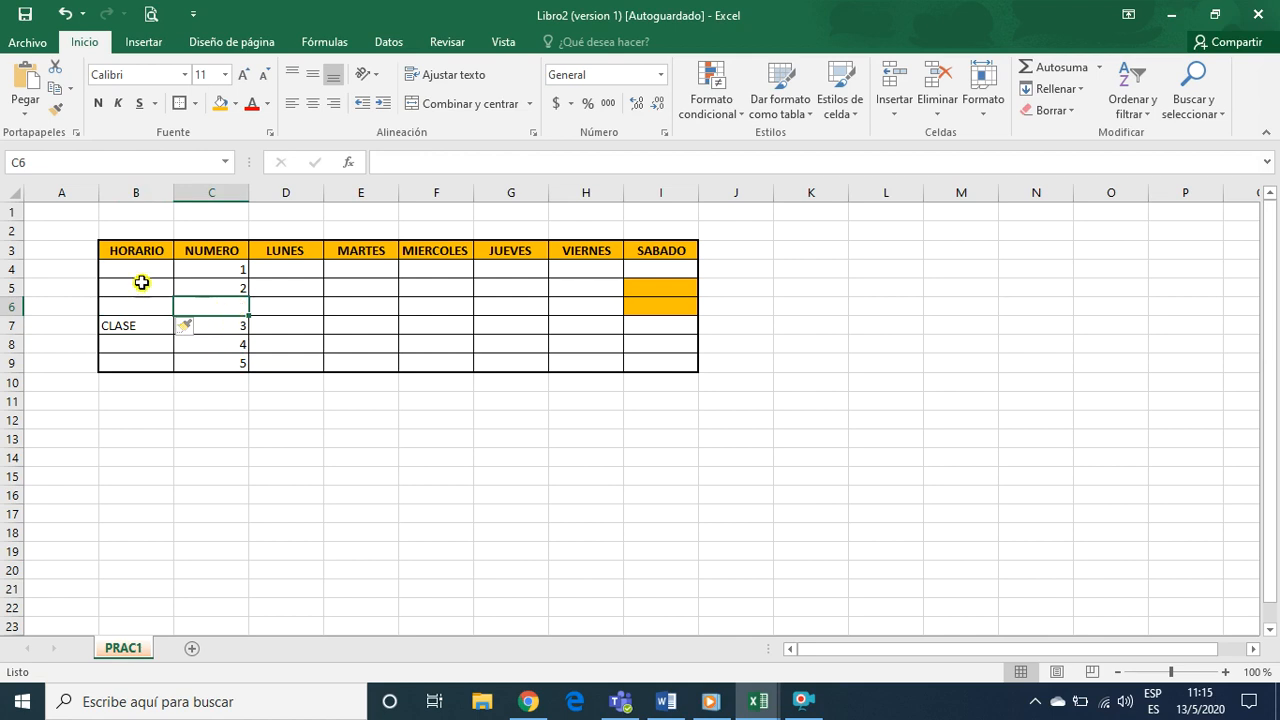
# Renumber the NUMERO column in C4:C9 as a consecutive series from 1 to 6
pyautogui.moveTo(214, 274); pyautogui.dragTo(241, 370)
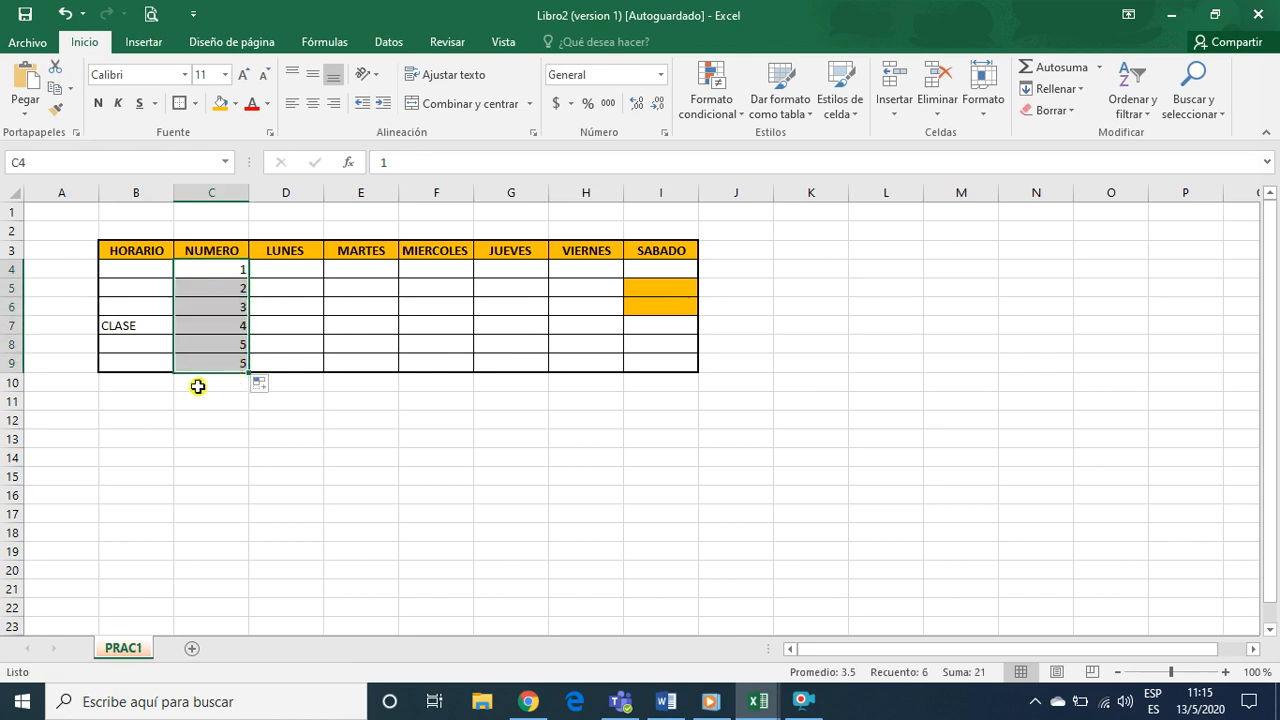
pyautogui.click(149, 312)
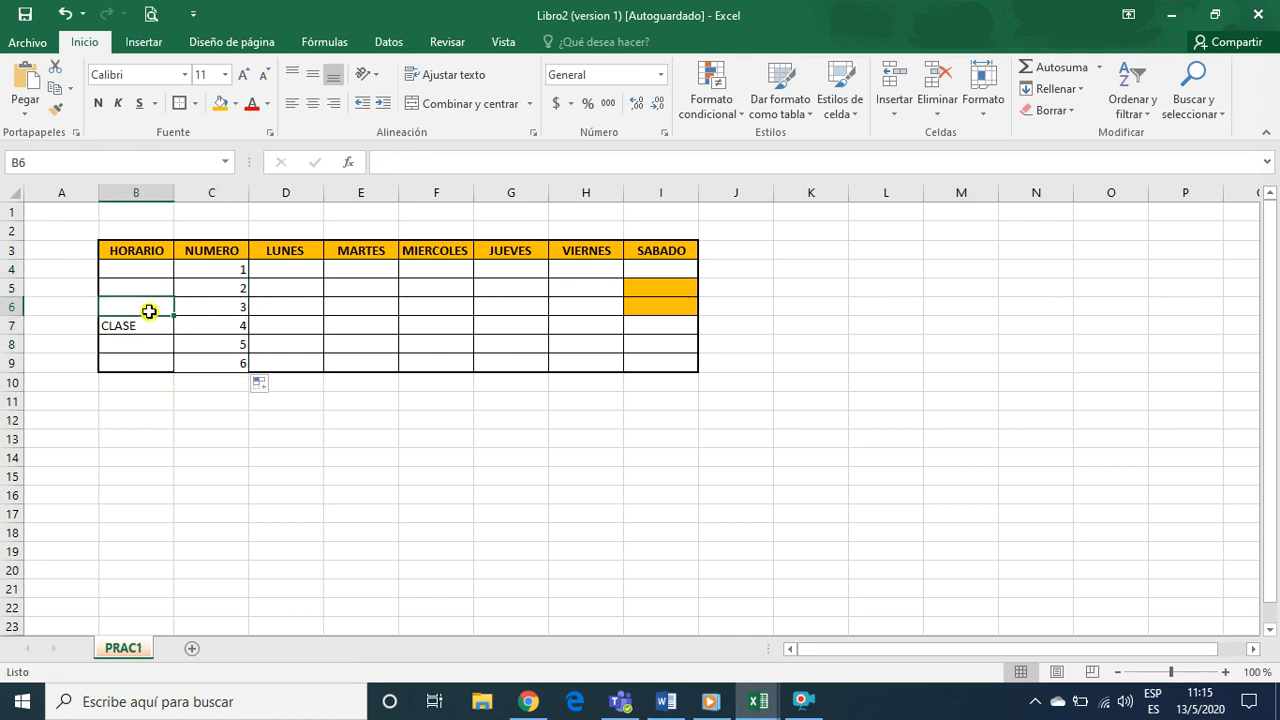
# Fill the inserted timetable row B6:I6 with the same gold colour as the headings
pyautogui.click(16, 305)
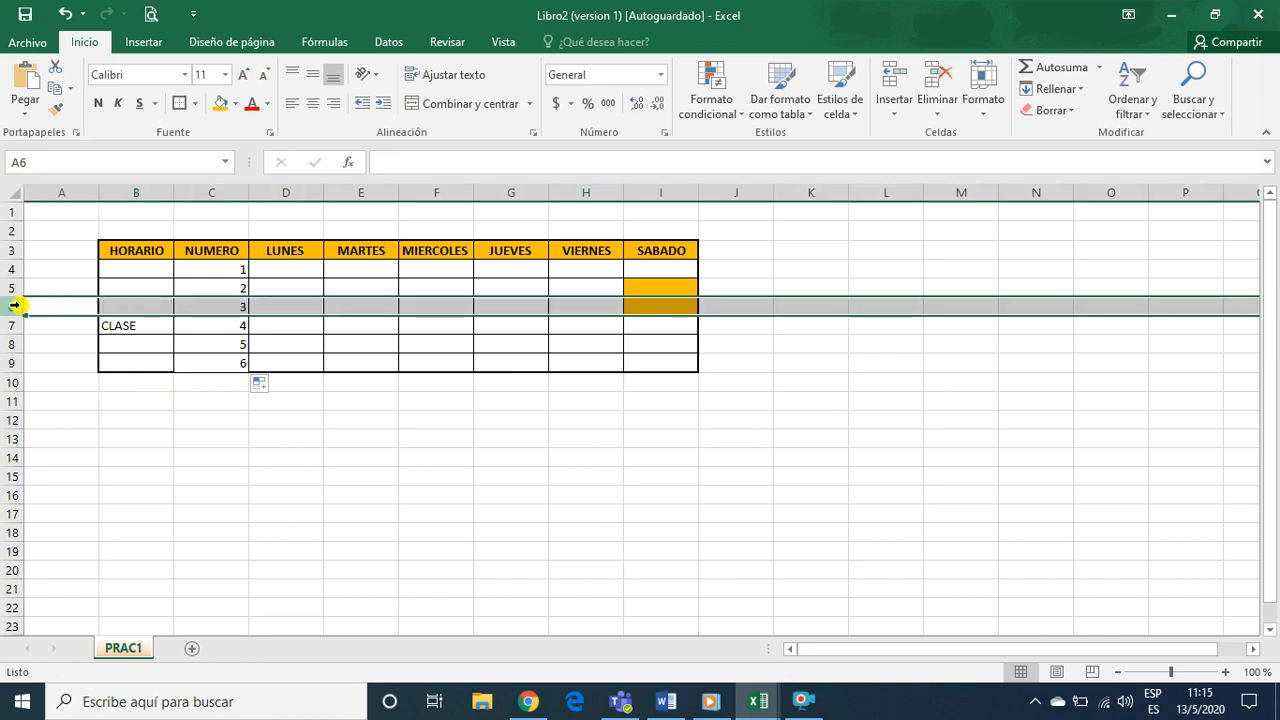
pyautogui.click(143, 322)
pyautogui.click(137, 301)
pyautogui.moveTo(137, 301); pyautogui.dragTo(627, 305)
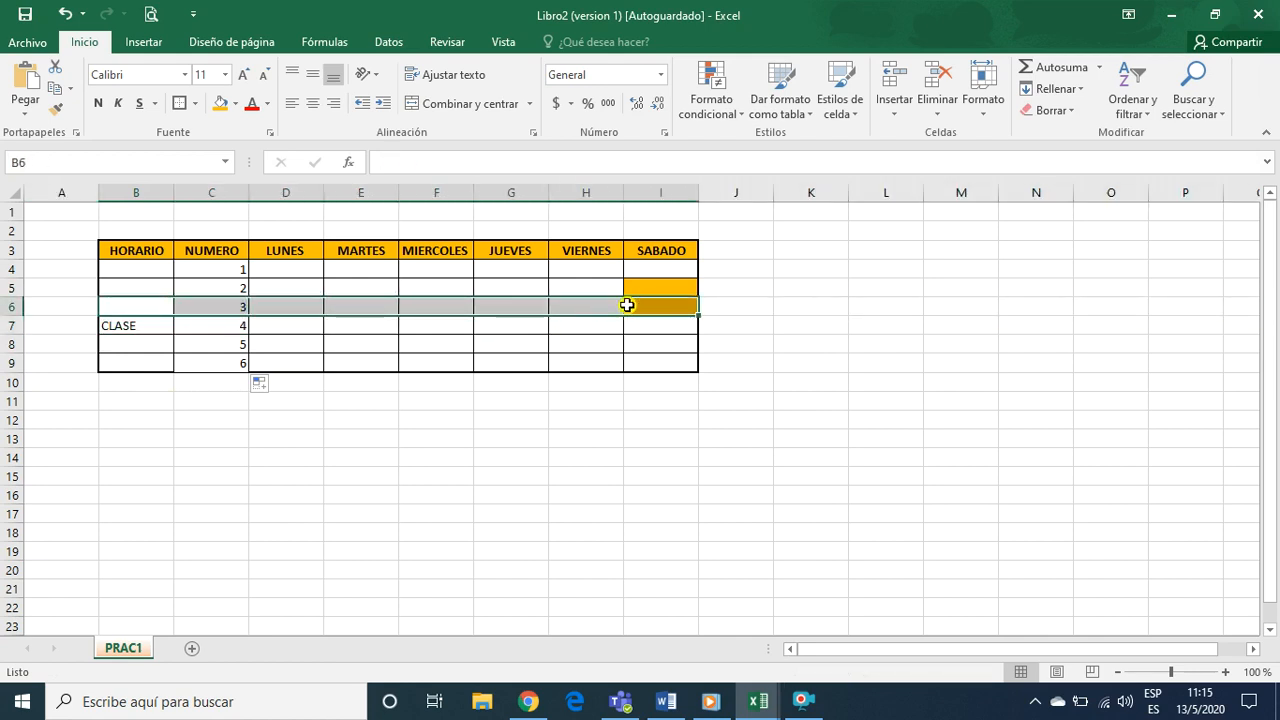
pyautogui.click(220, 102)
# Remove the gold fill from cell I5 in the SABADO column
pyautogui.click(656, 366)
pyautogui.click(666, 287)
pyautogui.click(236, 105)
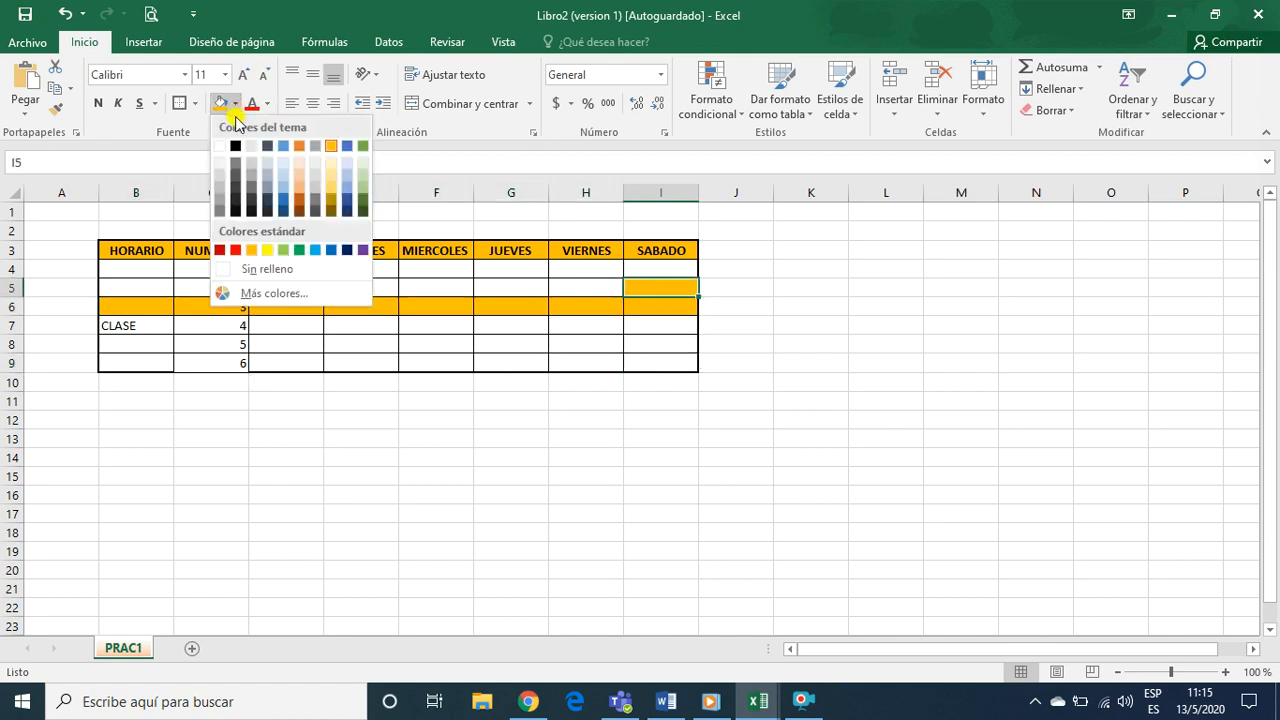
pyautogui.click(264, 267)
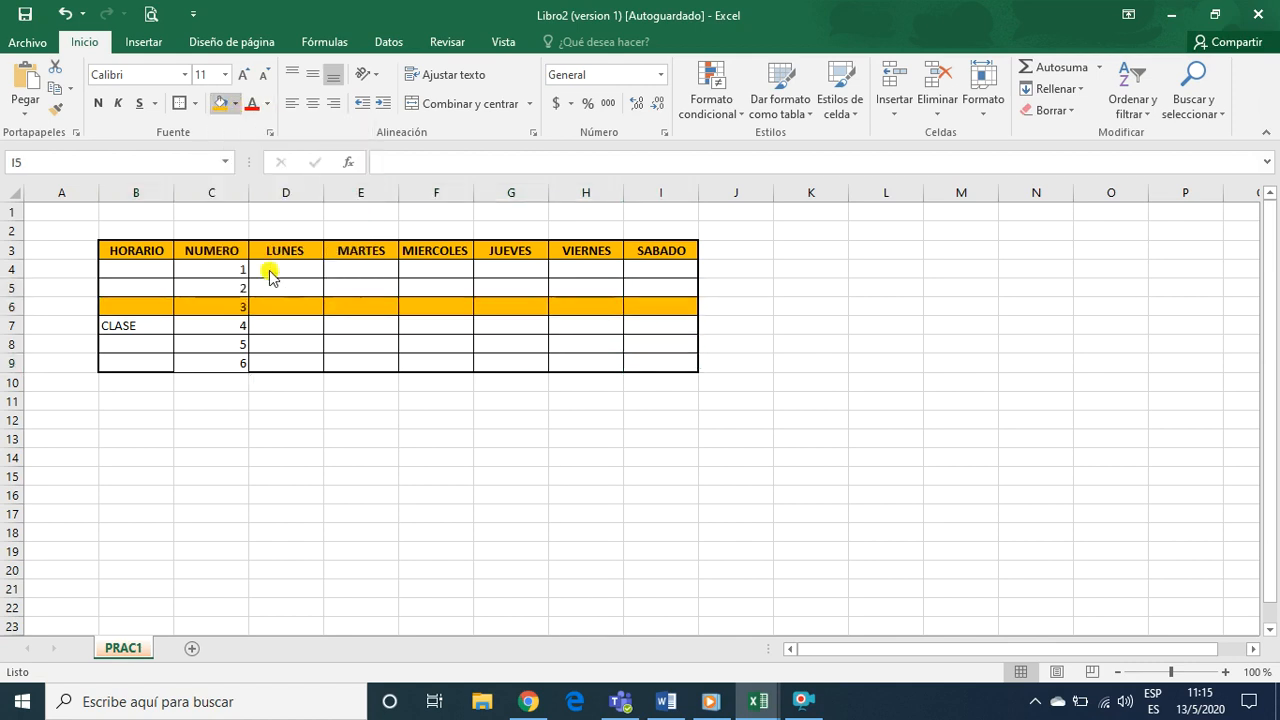
pyautogui.click(358, 342)
pyautogui.click(130, 309)
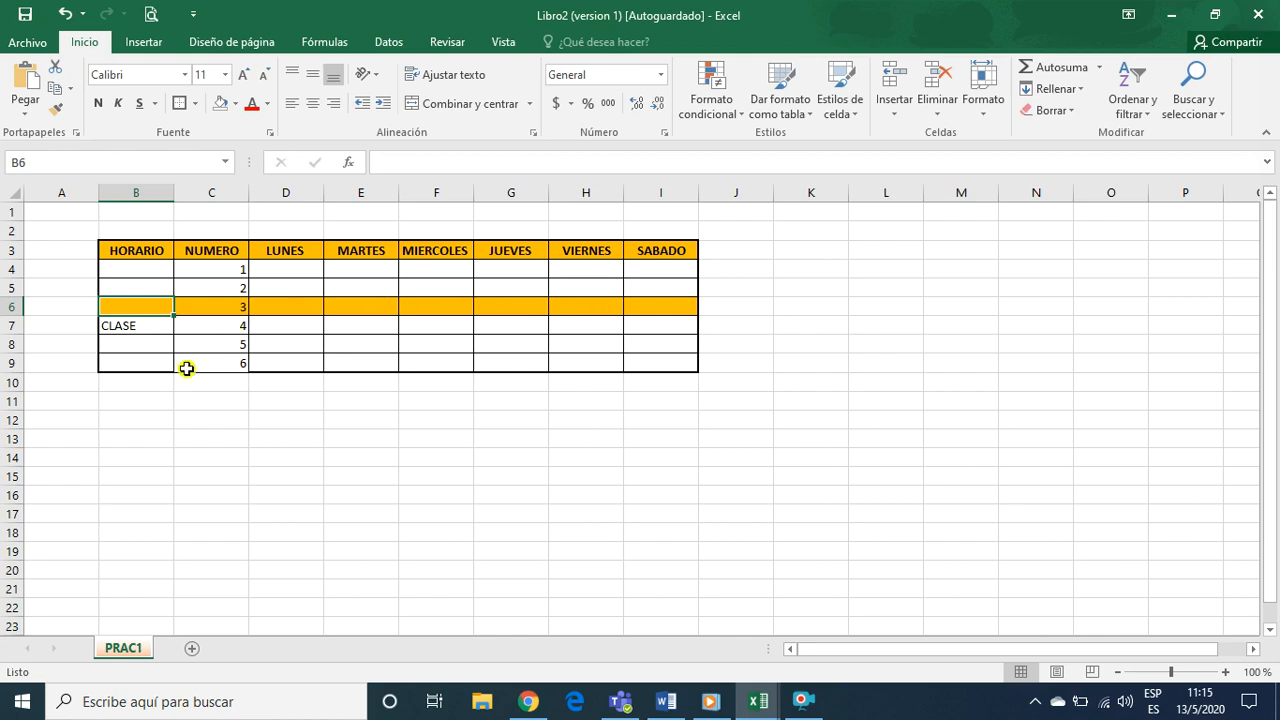
pyautogui.click(318, 360)
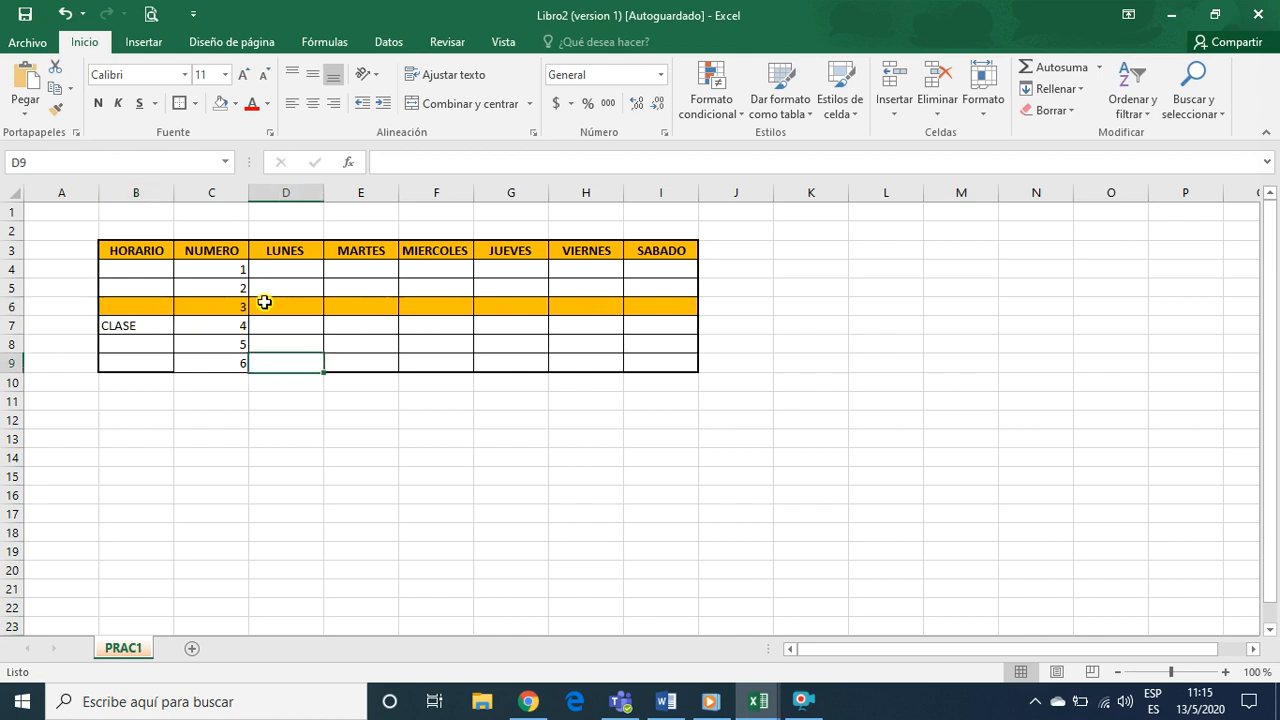
# Insert a new blank worksheet into the timetable workbook
pyautogui.click(894, 110)
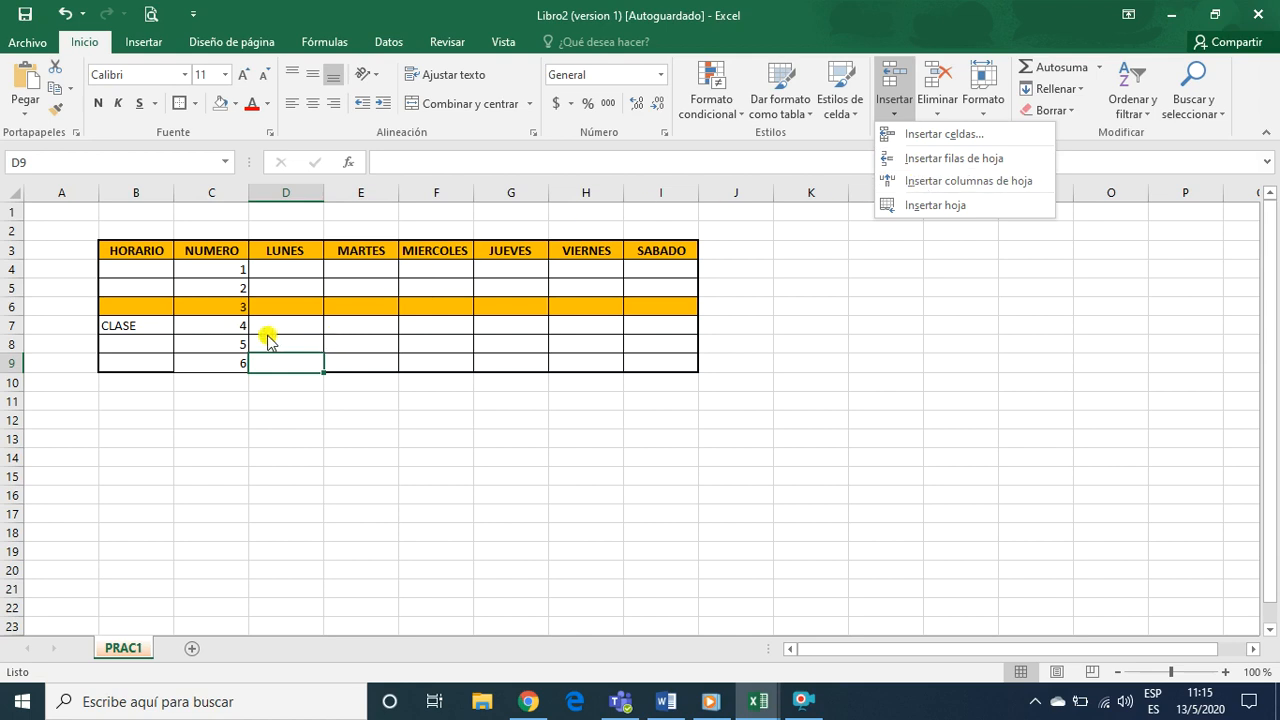
pyautogui.click(213, 343)
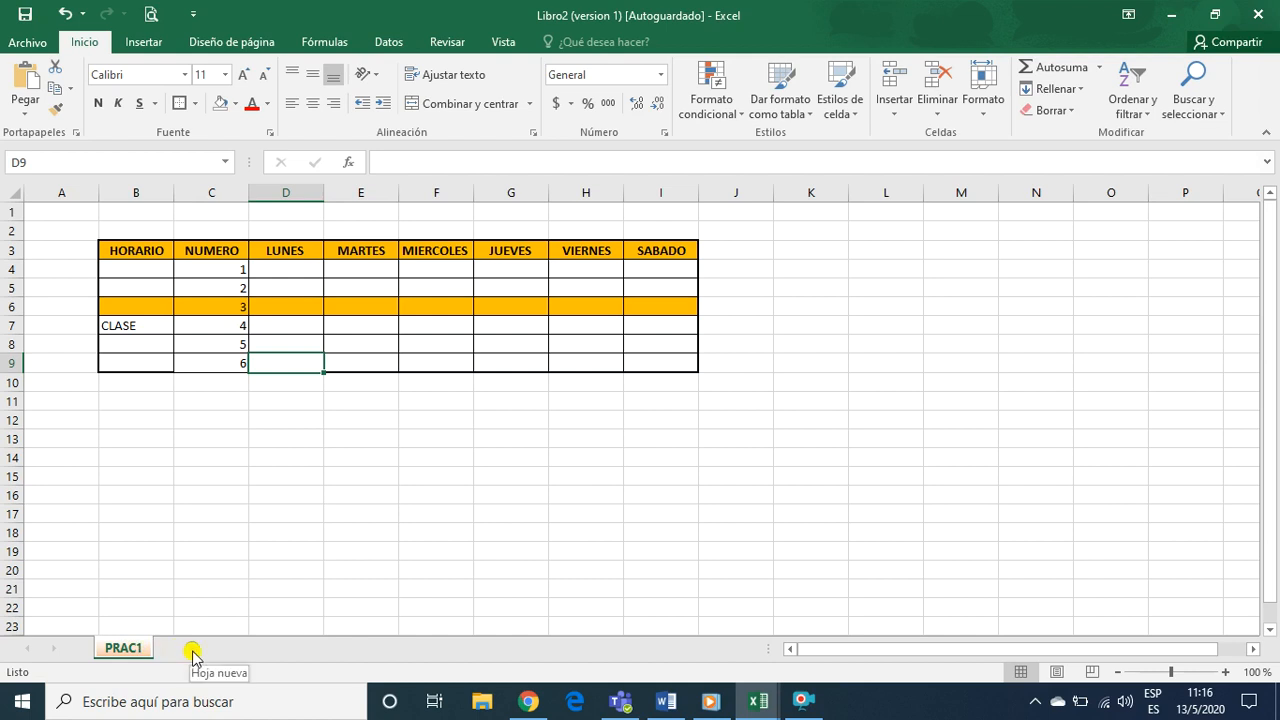
pyautogui.click(895, 115)
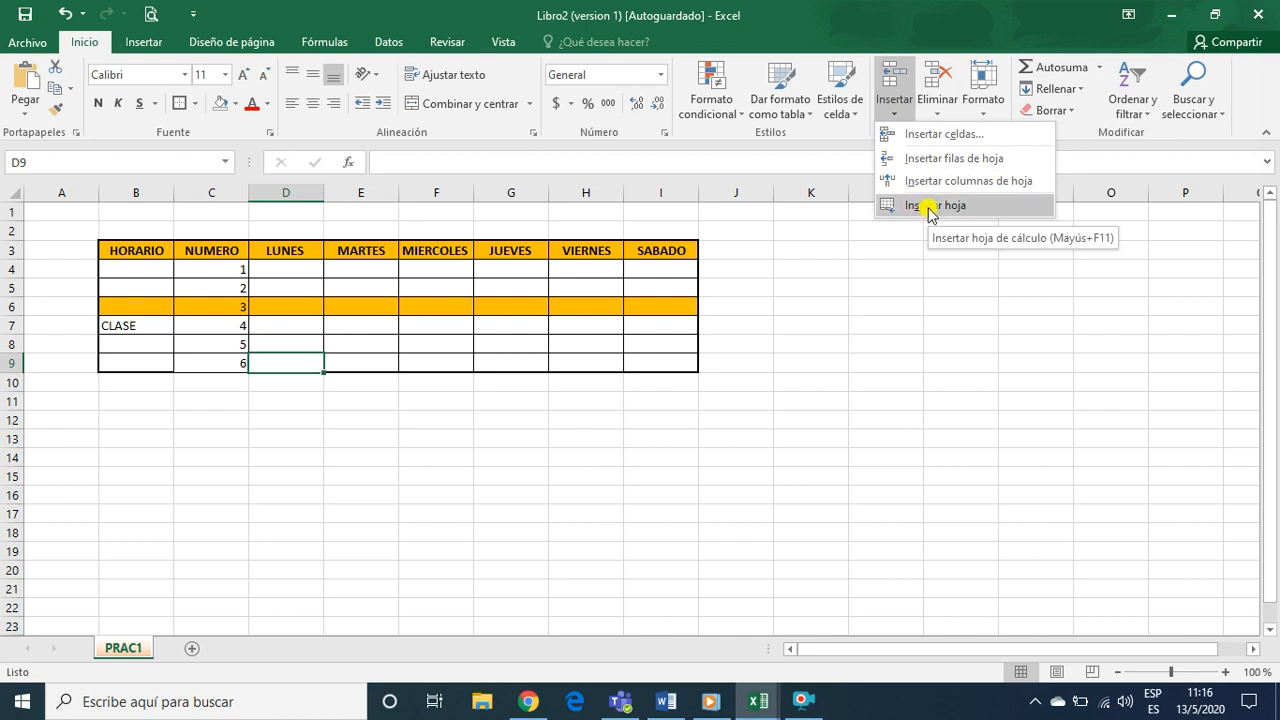
pyautogui.click(95, 42)
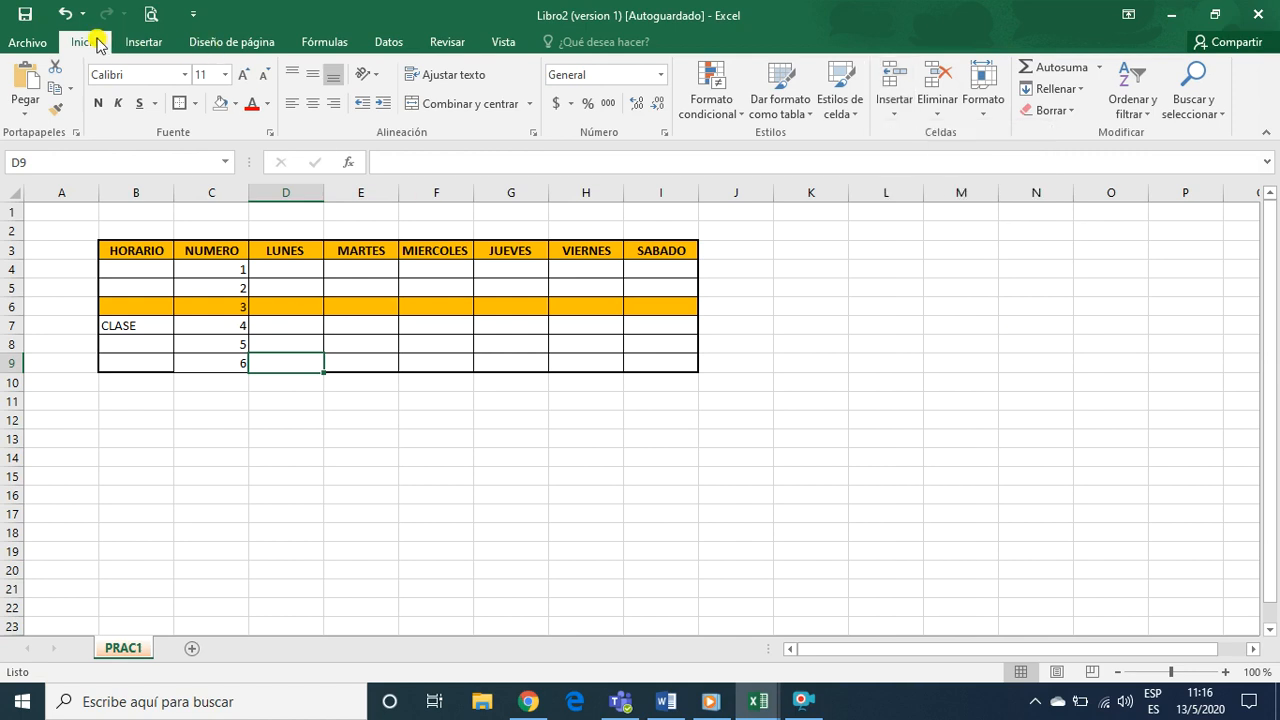
pyautogui.click(894, 112)
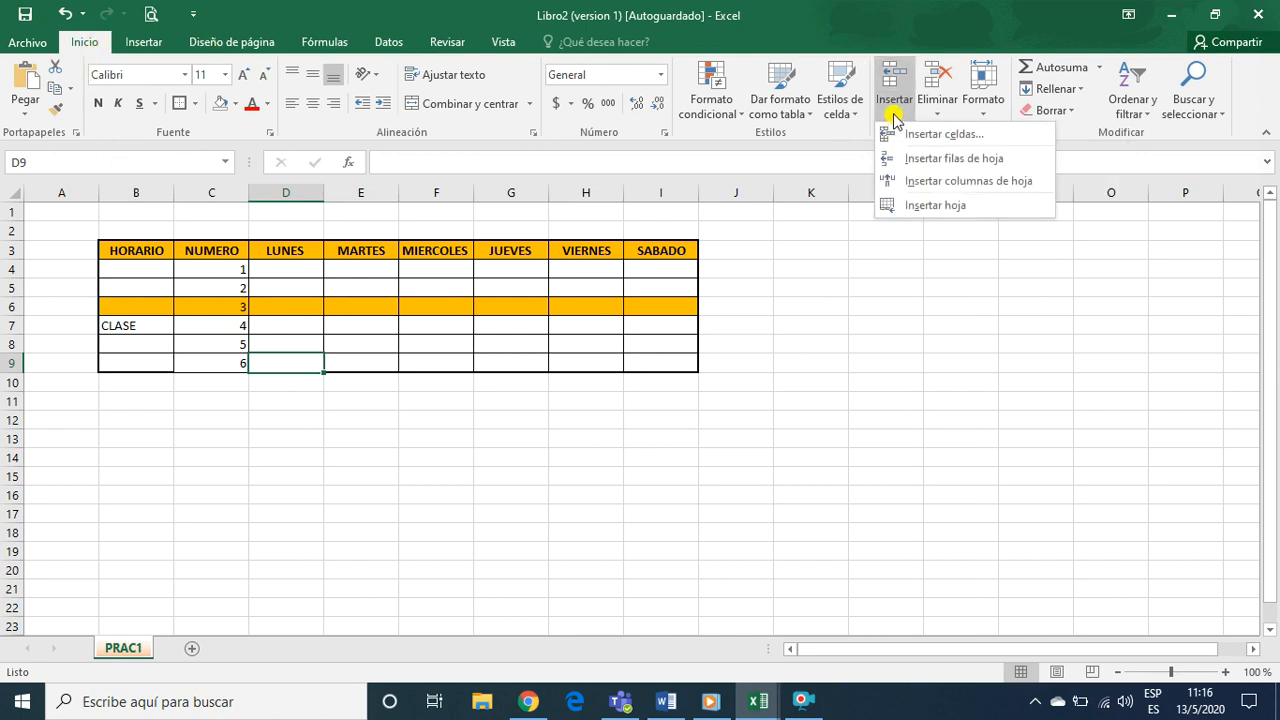
pyautogui.click(925, 212)
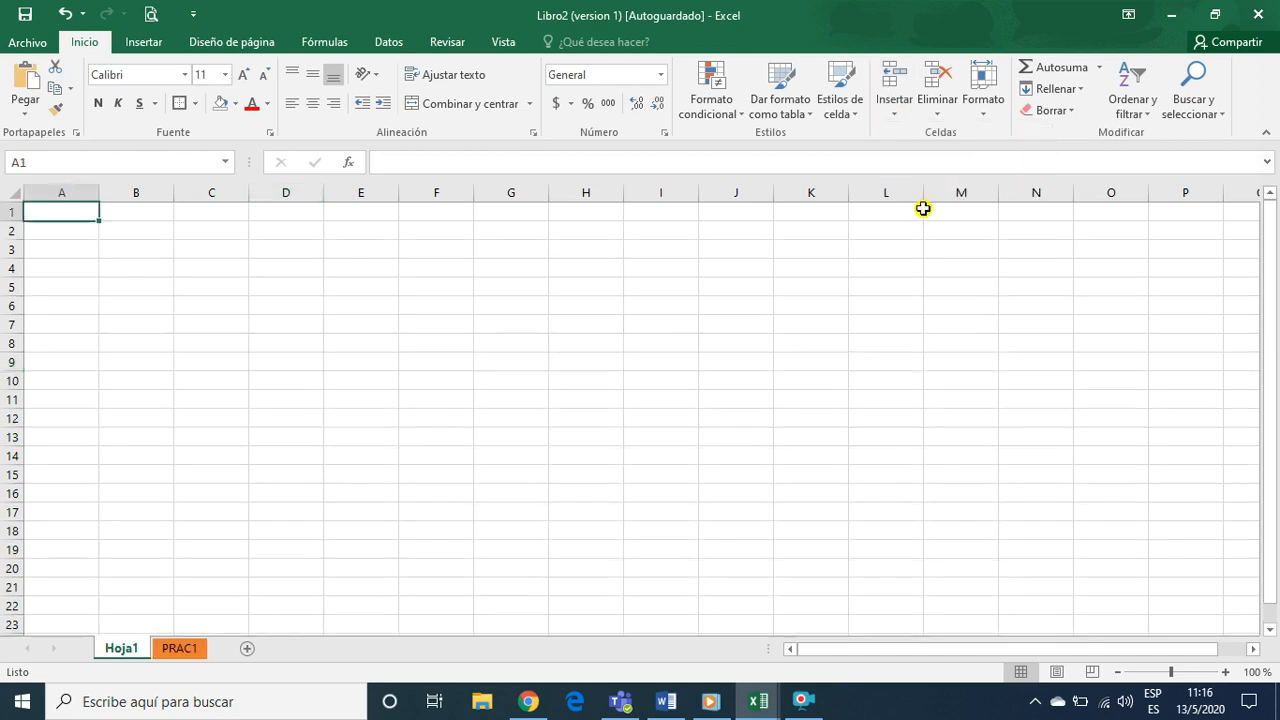
# Rename the new worksheet as PRAC2
pyautogui.rightClick(131, 652)
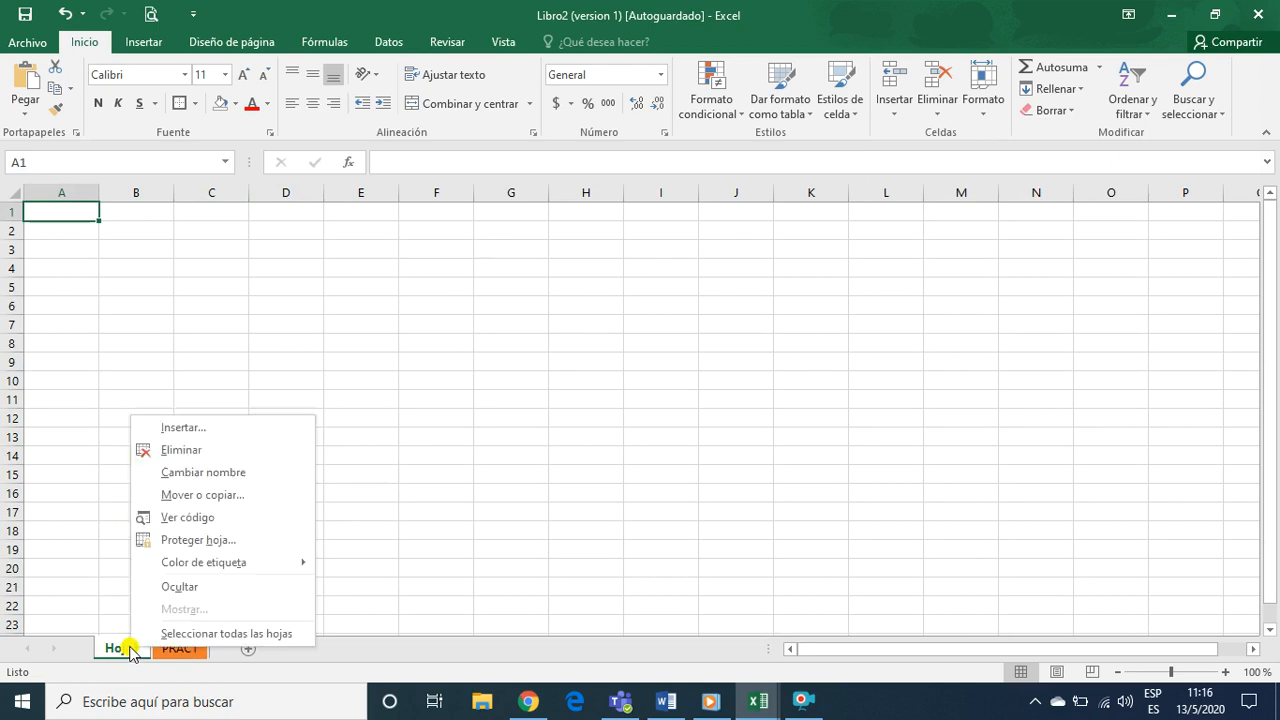
pyautogui.click(118, 650)
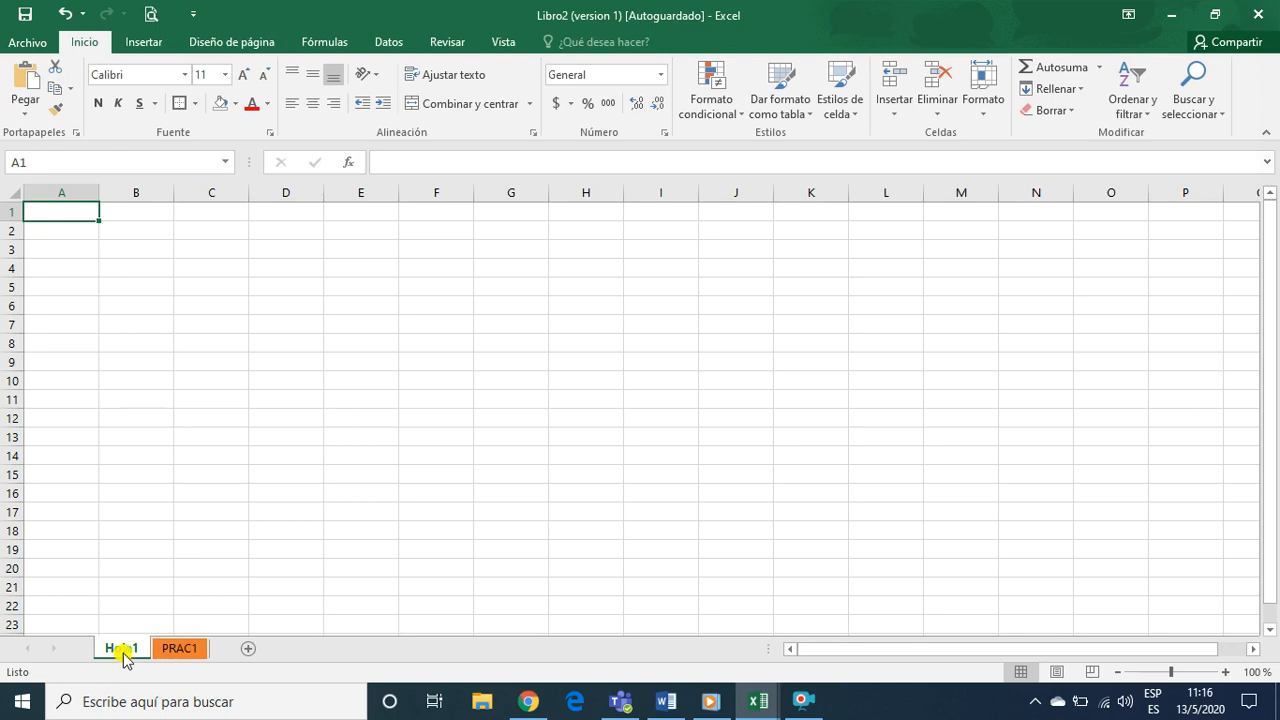
pyautogui.rightClick(123, 650)
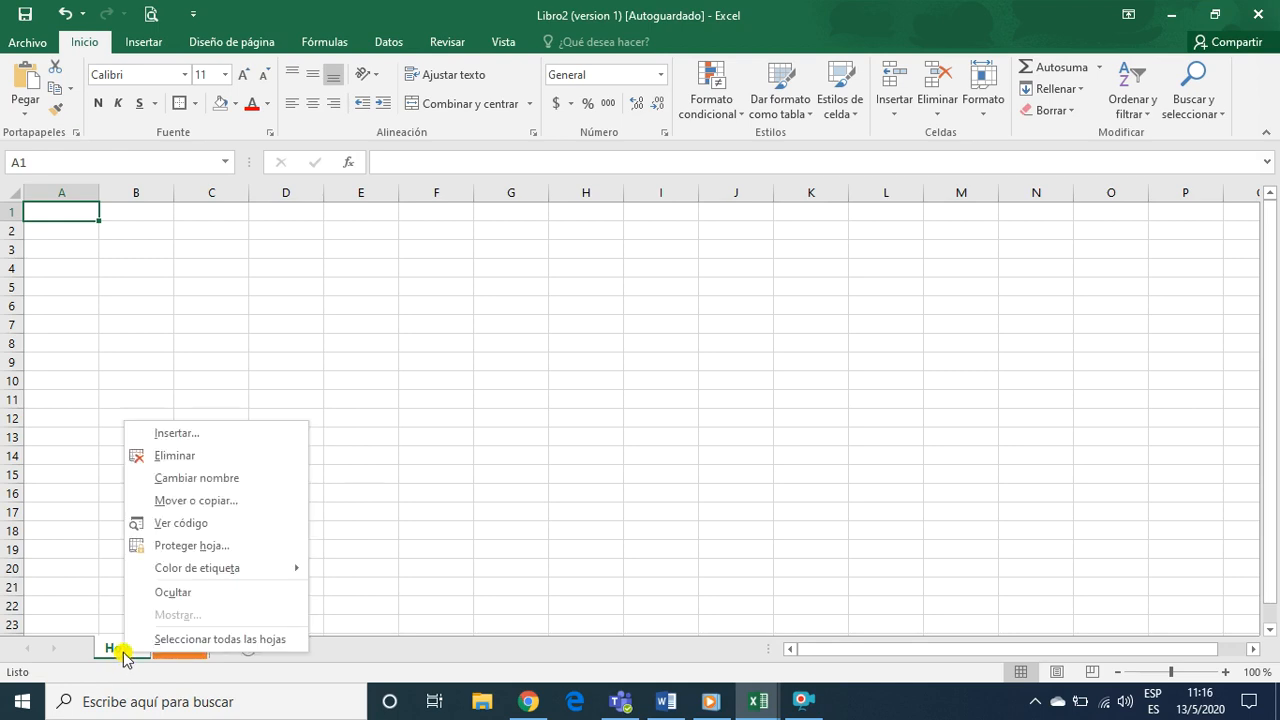
pyautogui.click(180, 481)
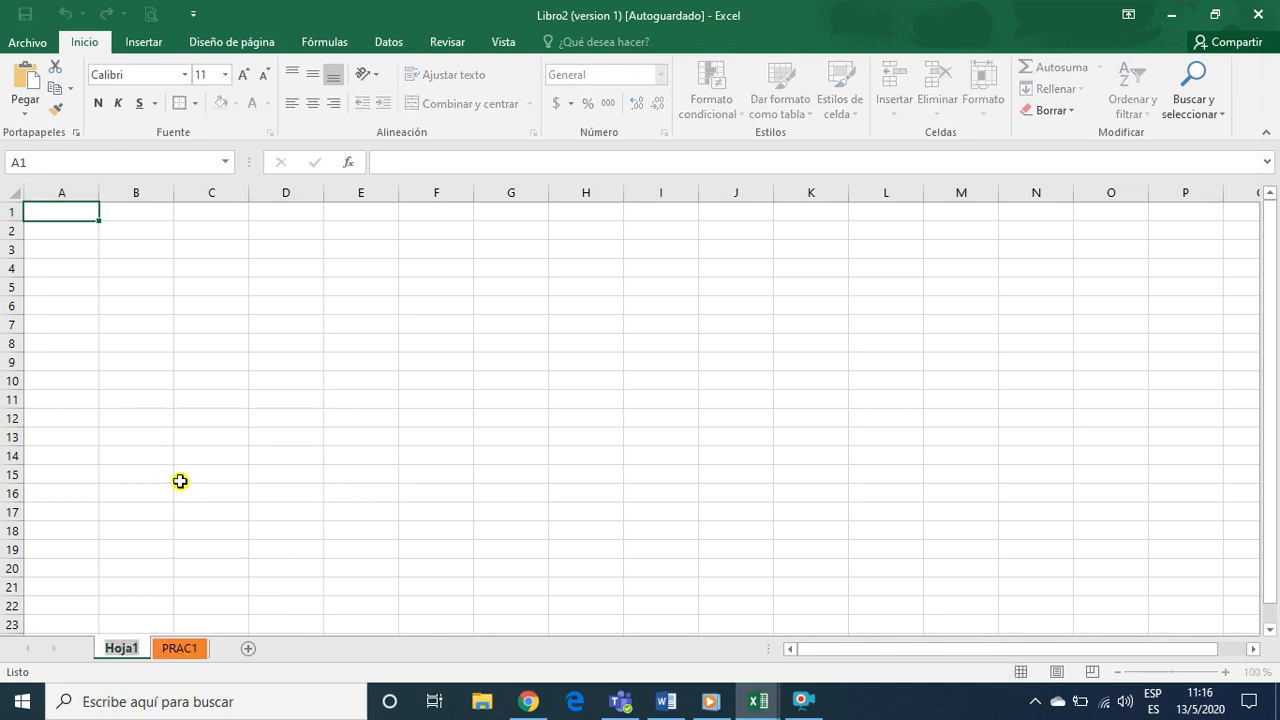
pyautogui.write('PRAC2')
pyautogui.click(180, 481)
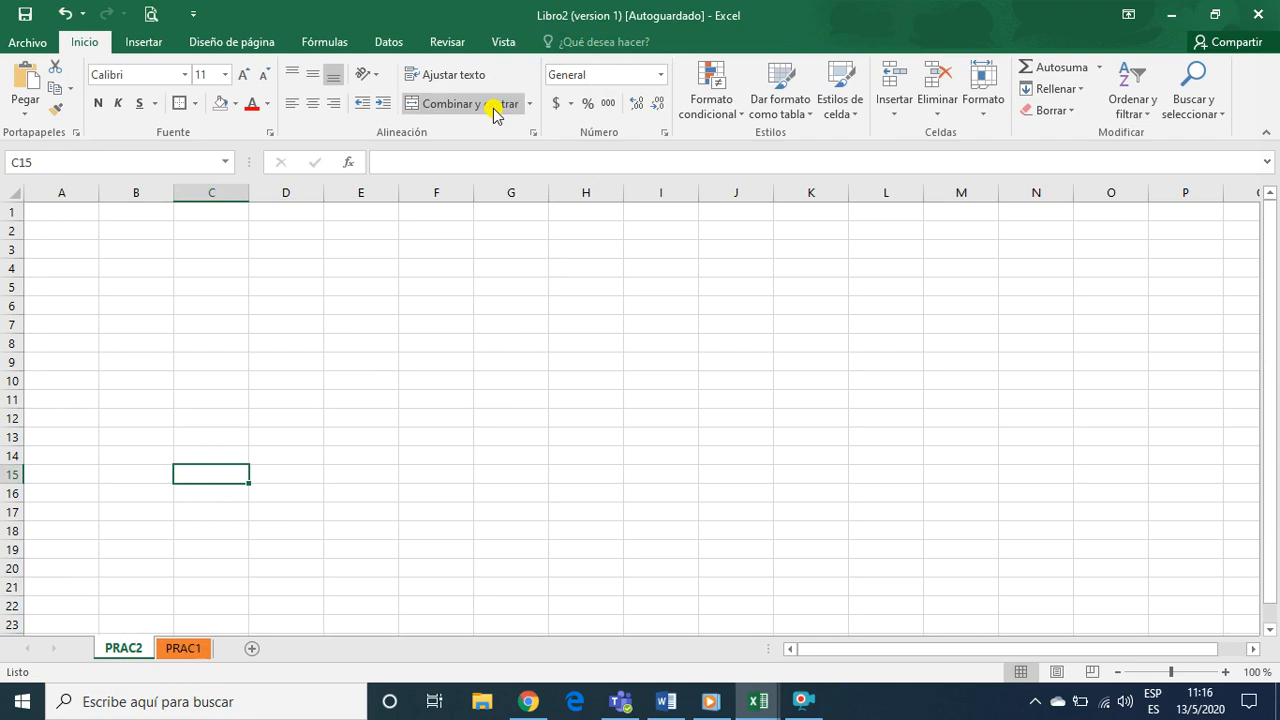
pyautogui.click(421, 437)
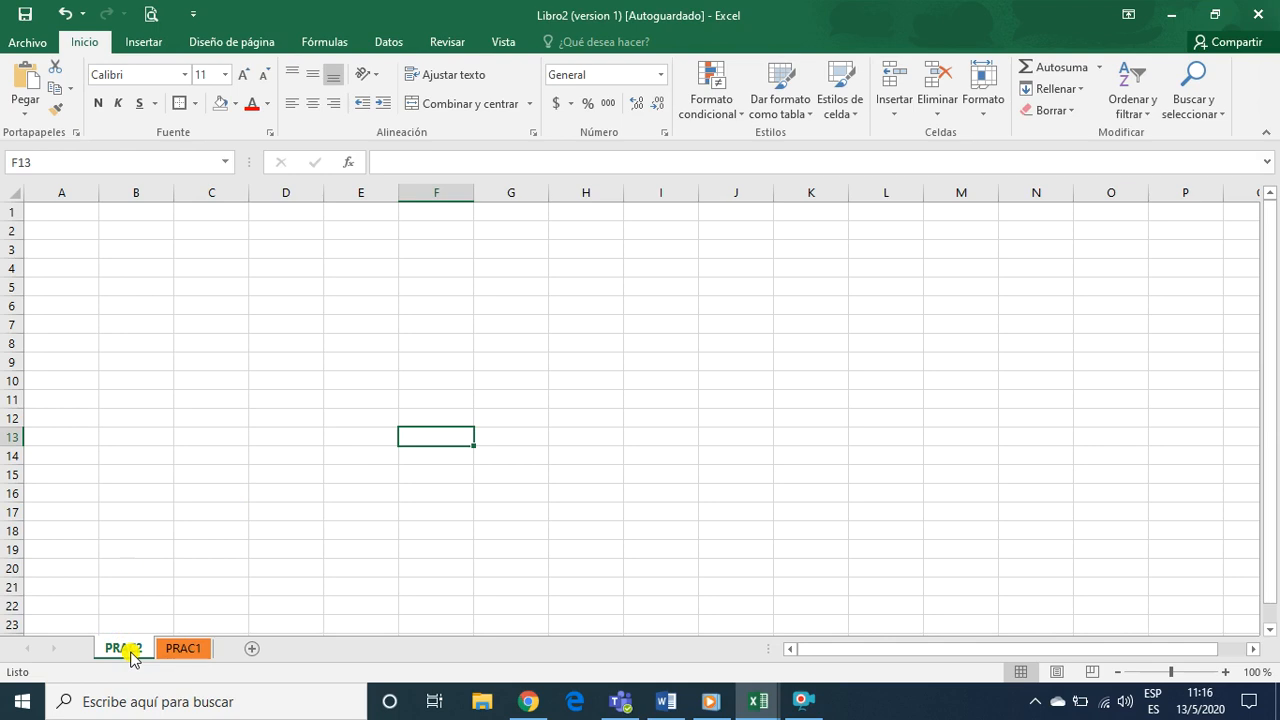
# Move the PRAC1 sheet in front of PRAC2 in the sheet order
pyautogui.click(180, 650)
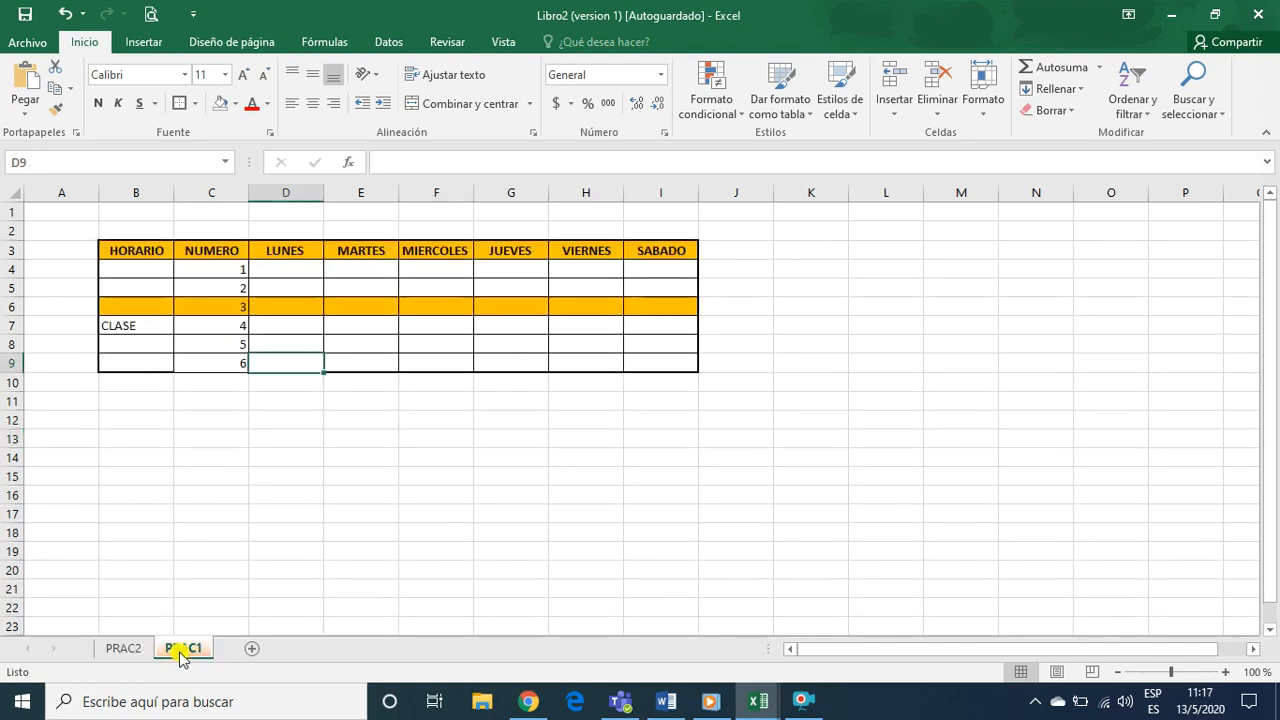
pyautogui.click(129, 651)
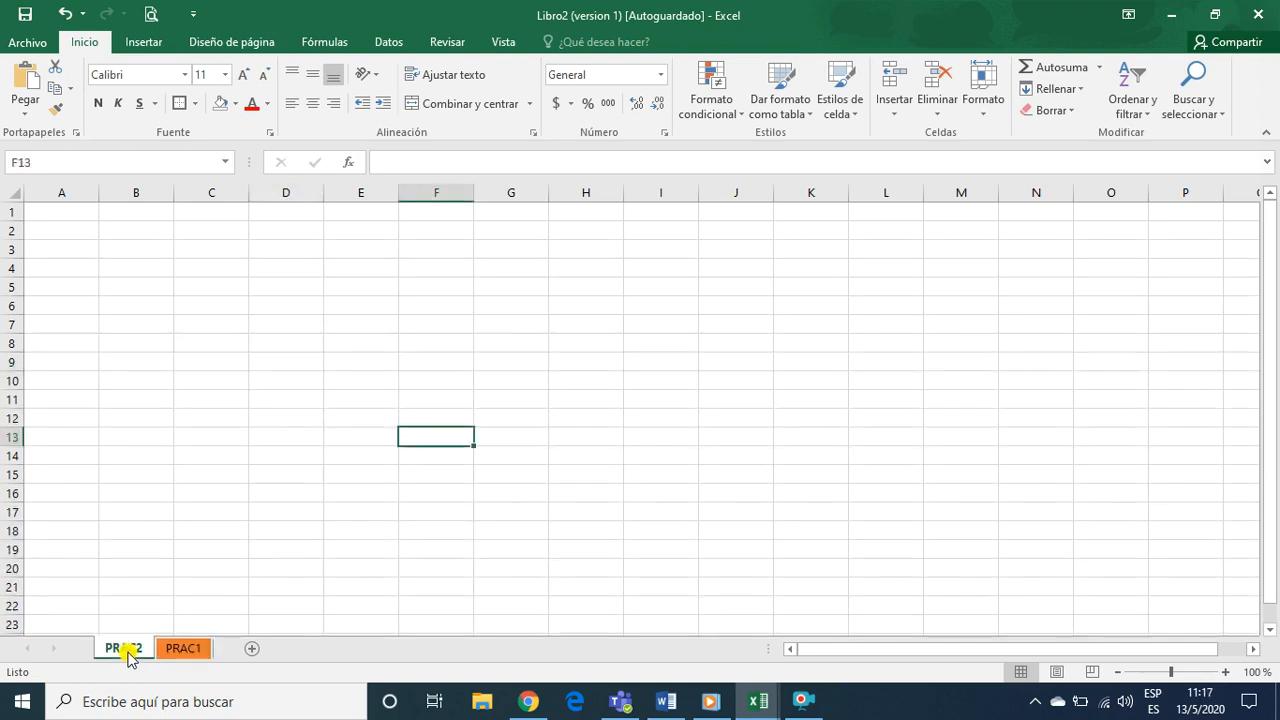
pyautogui.click(179, 650)
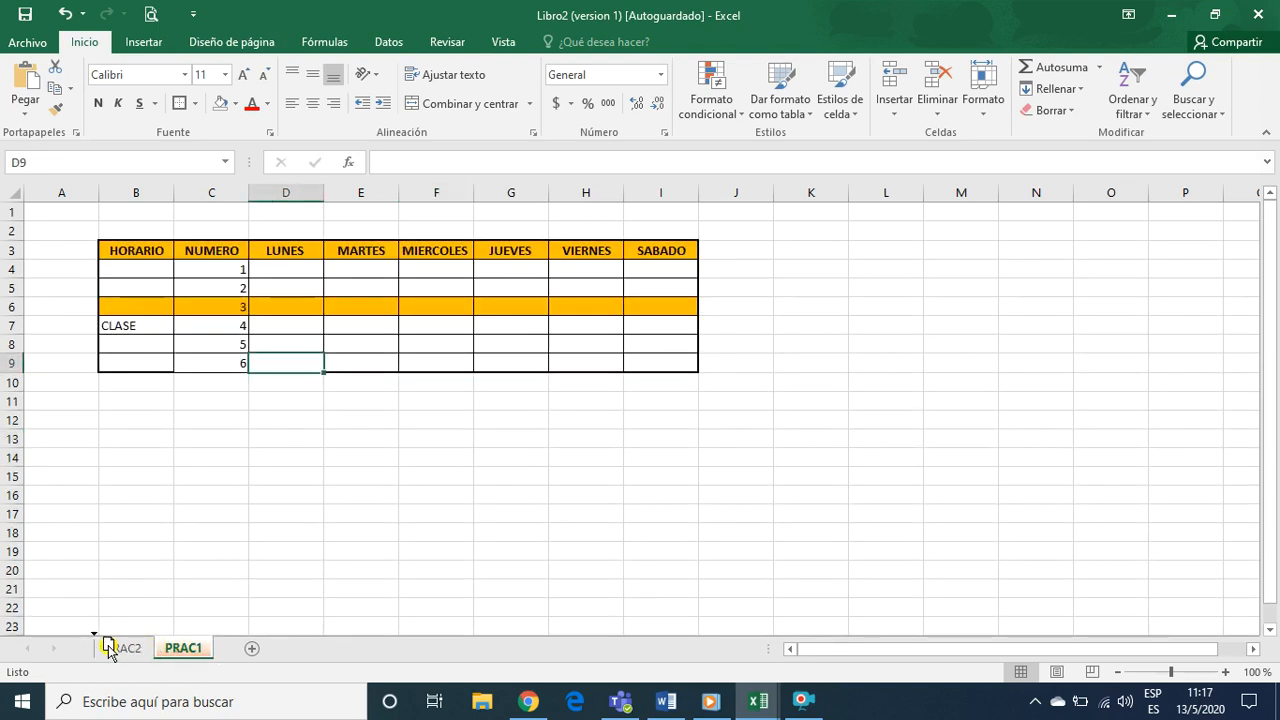
pyautogui.moveTo(108, 645); pyautogui.dragTo(103, 646)
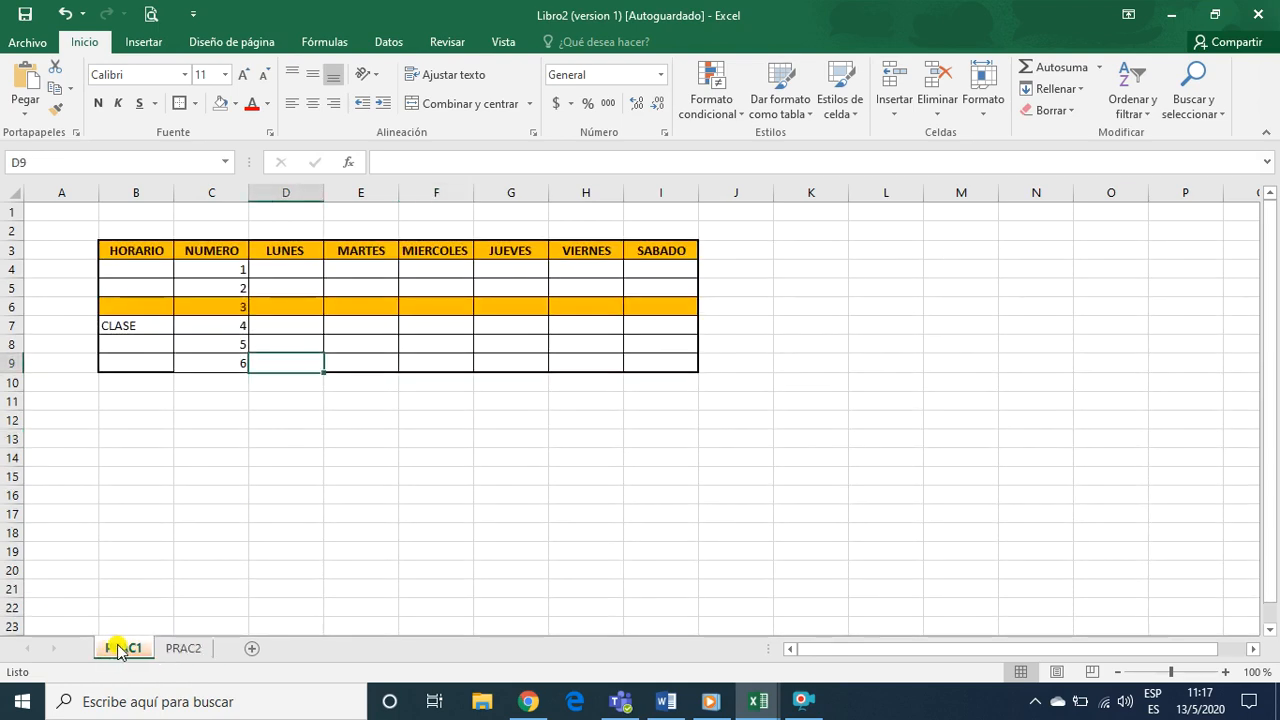
pyautogui.click(177, 649)
pyautogui.click(125, 649)
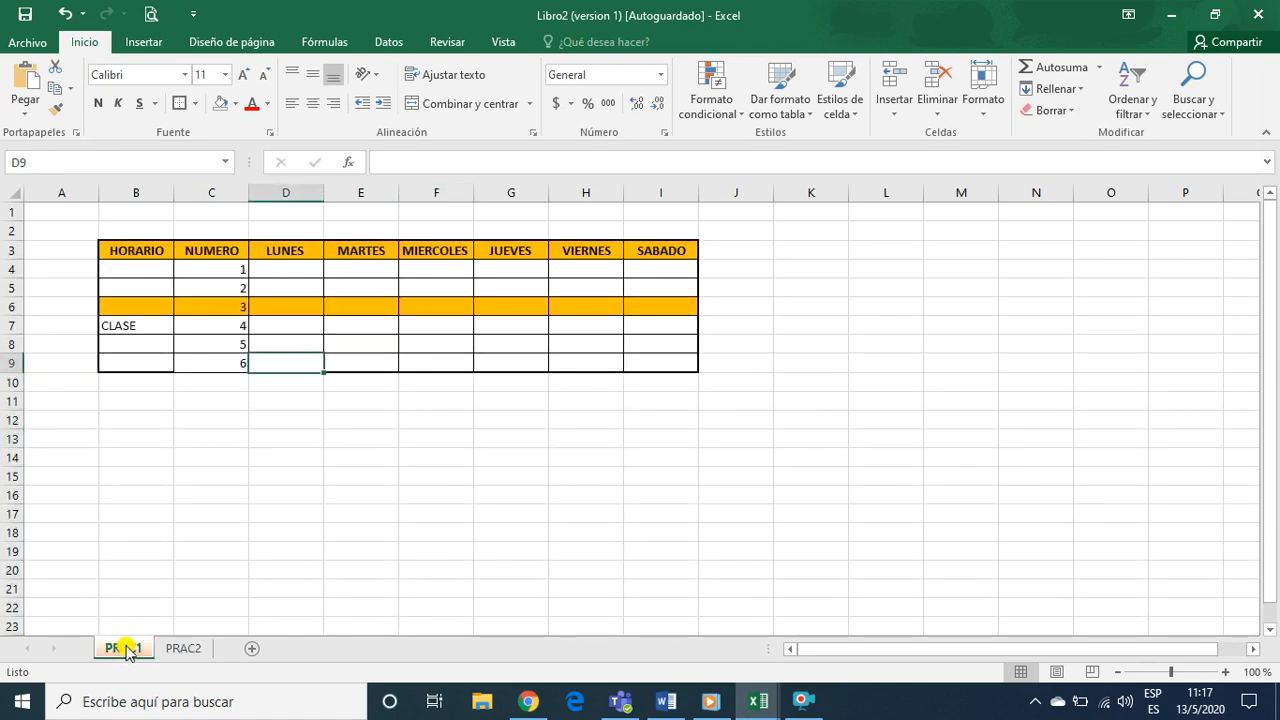
# Move the PRAC1 sheet behind PRAC2 and return it to first place
pyautogui.click(172, 649)
pyautogui.click(126, 649)
pyautogui.moveTo(128, 650)
pyautogui.mouseDown()
pyautogui.moveTo(137, 624)
pyautogui.moveTo(177, 618)
pyautogui.moveTo(214, 626)
pyautogui.moveTo(143, 651)
pyautogui.moveTo(217, 640)
pyautogui.moveTo(206, 649)
pyautogui.mouseUp()
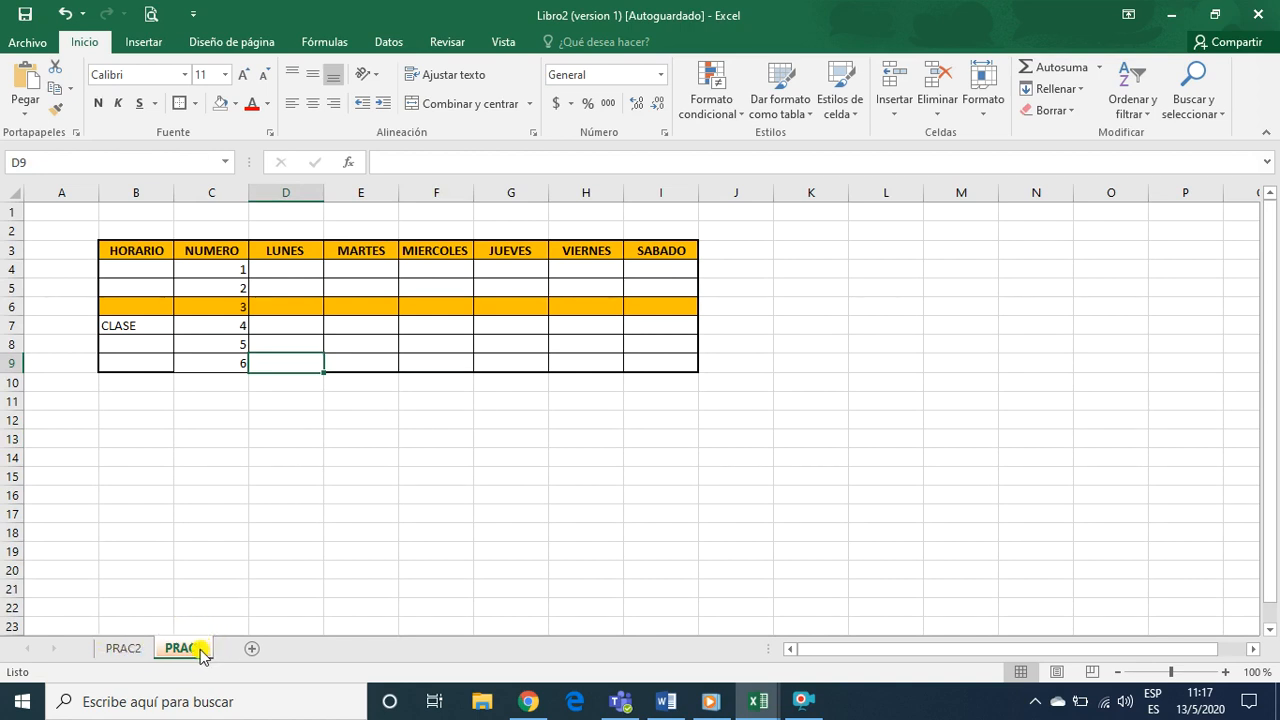
pyautogui.moveTo(200, 650); pyautogui.dragTo(103, 634)
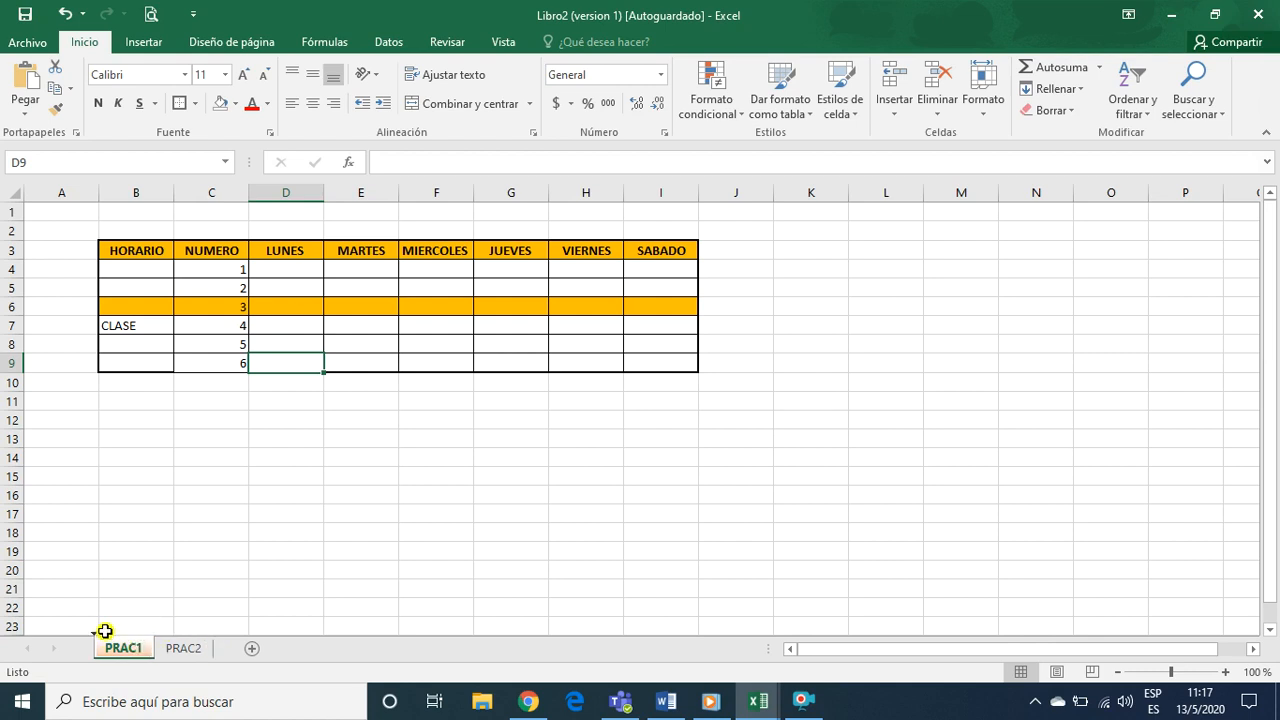
# Give the PRAC2 sheet tab a dark blue theme colour
pyautogui.click(180, 650)
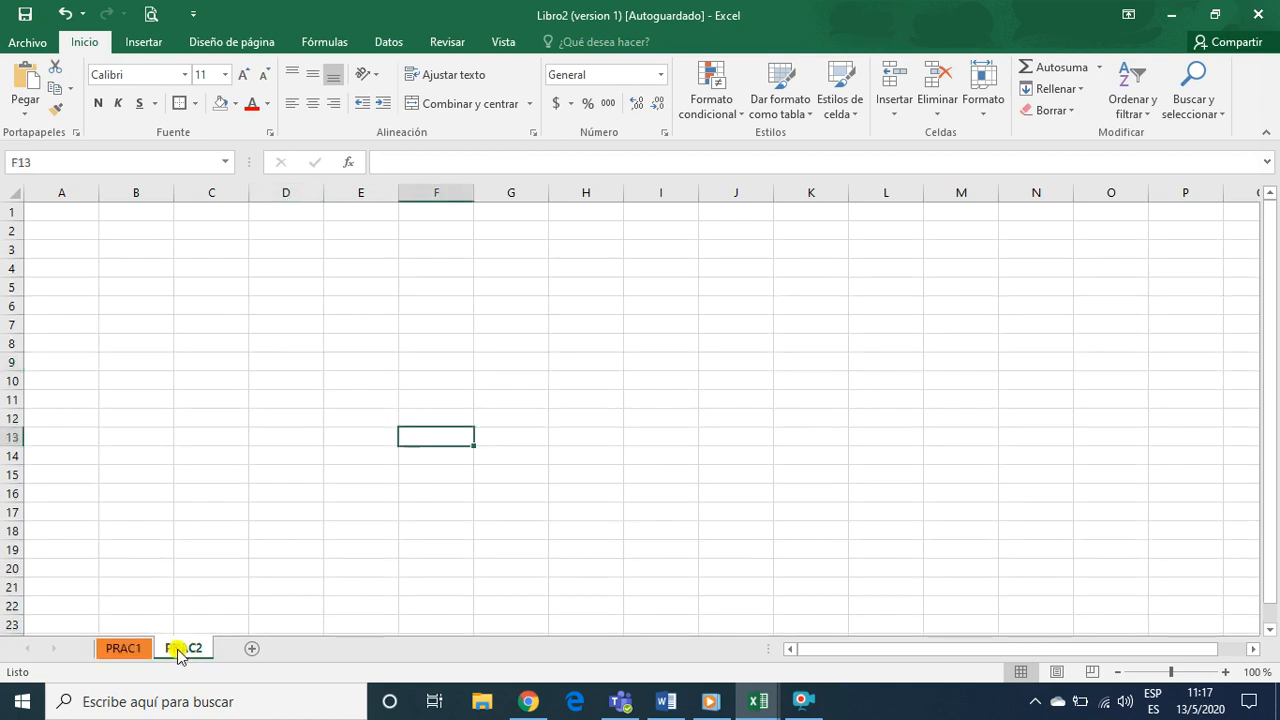
pyautogui.rightClick(178, 648)
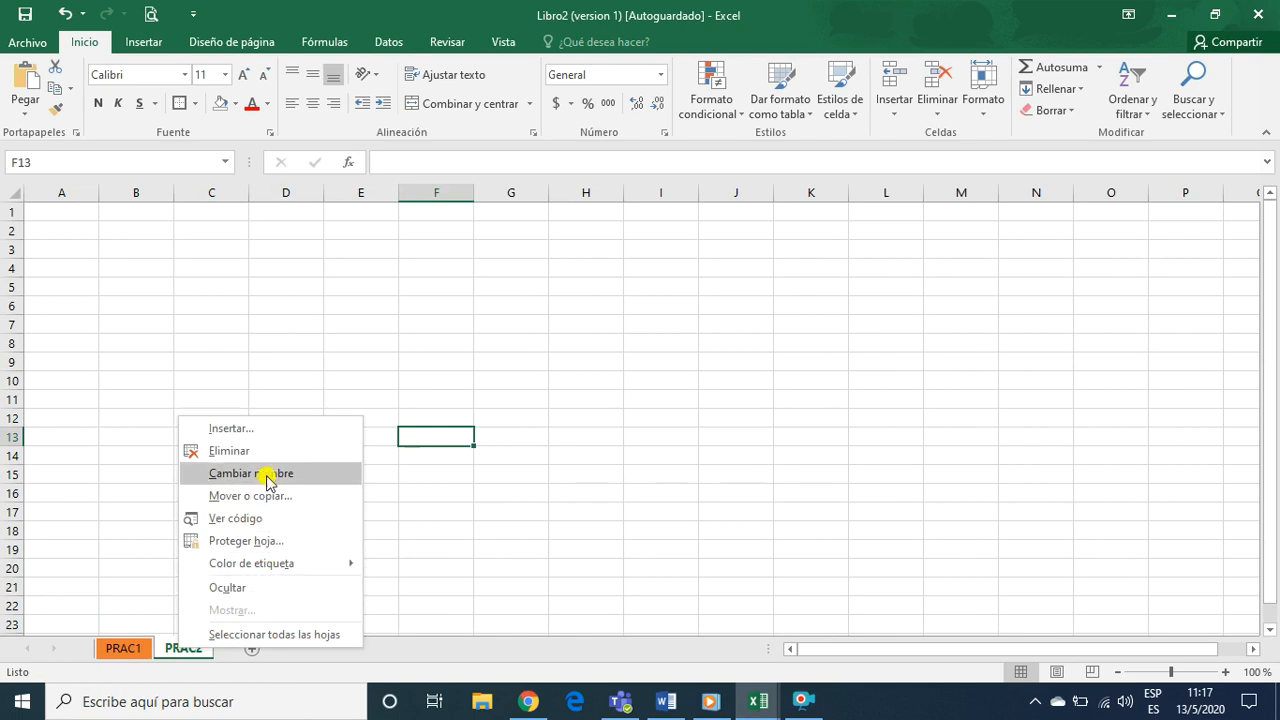
pyautogui.moveTo(252, 568)
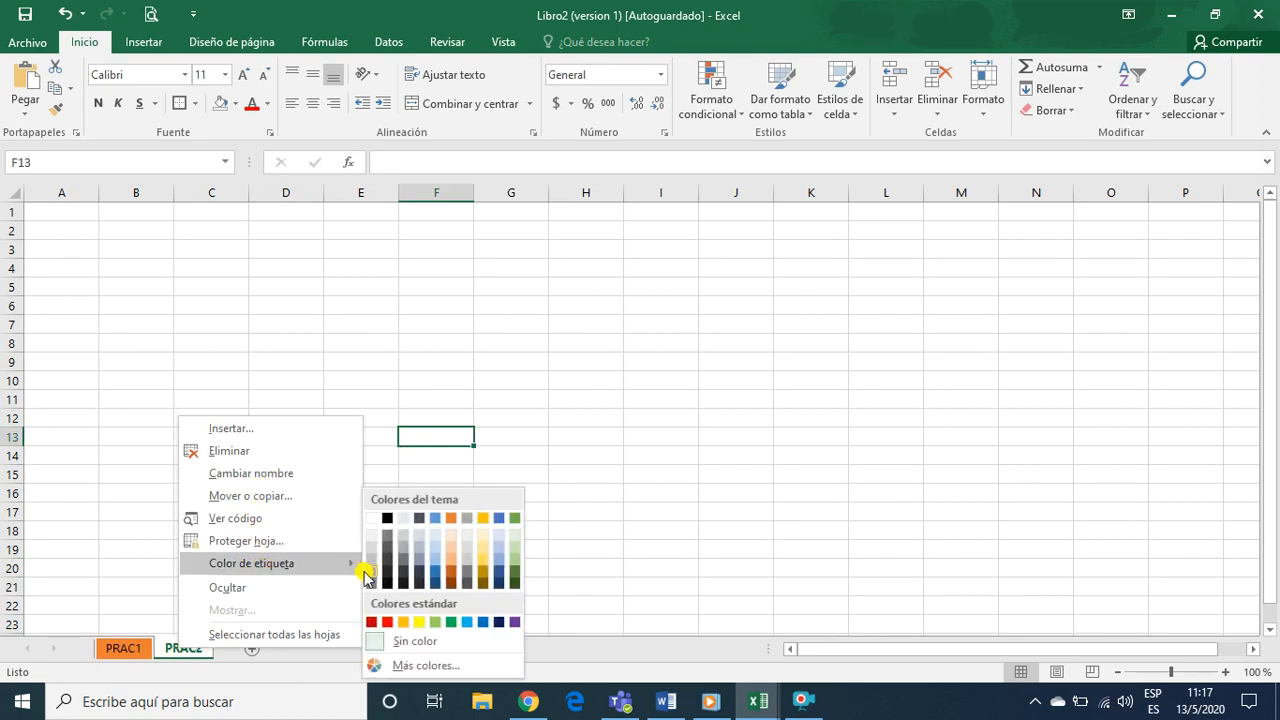
pyautogui.click(437, 575)
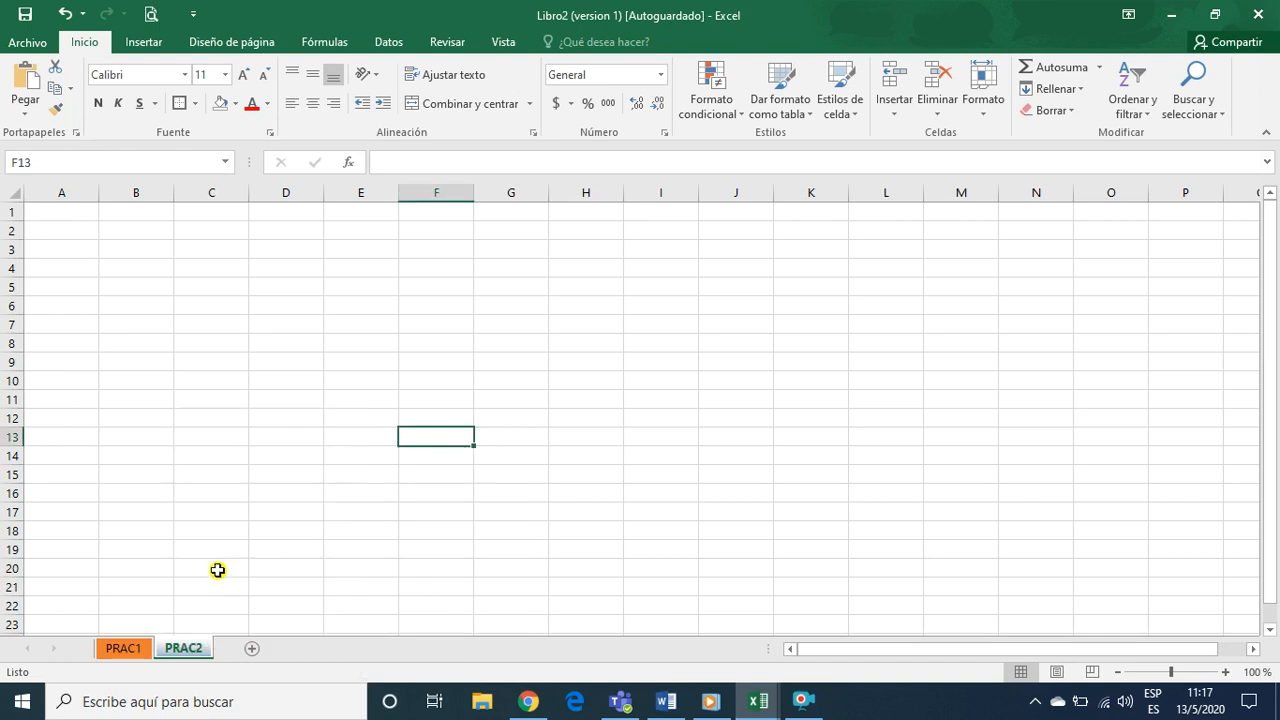
pyautogui.click(163, 565)
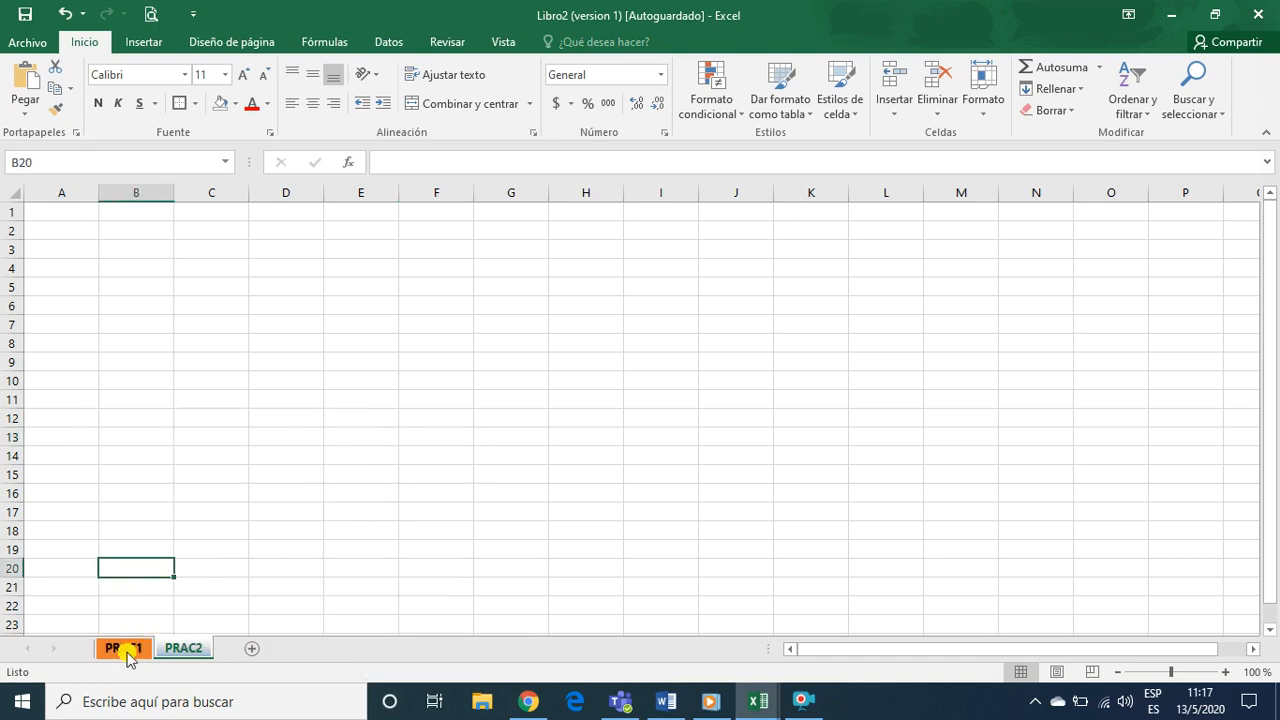
# Switch between the PRAC1 and PRAC2 sheets to check their tab colours and order, ending on PRAC1
pyautogui.click(126, 650)
pyautogui.click(170, 476)
pyautogui.click(289, 476)
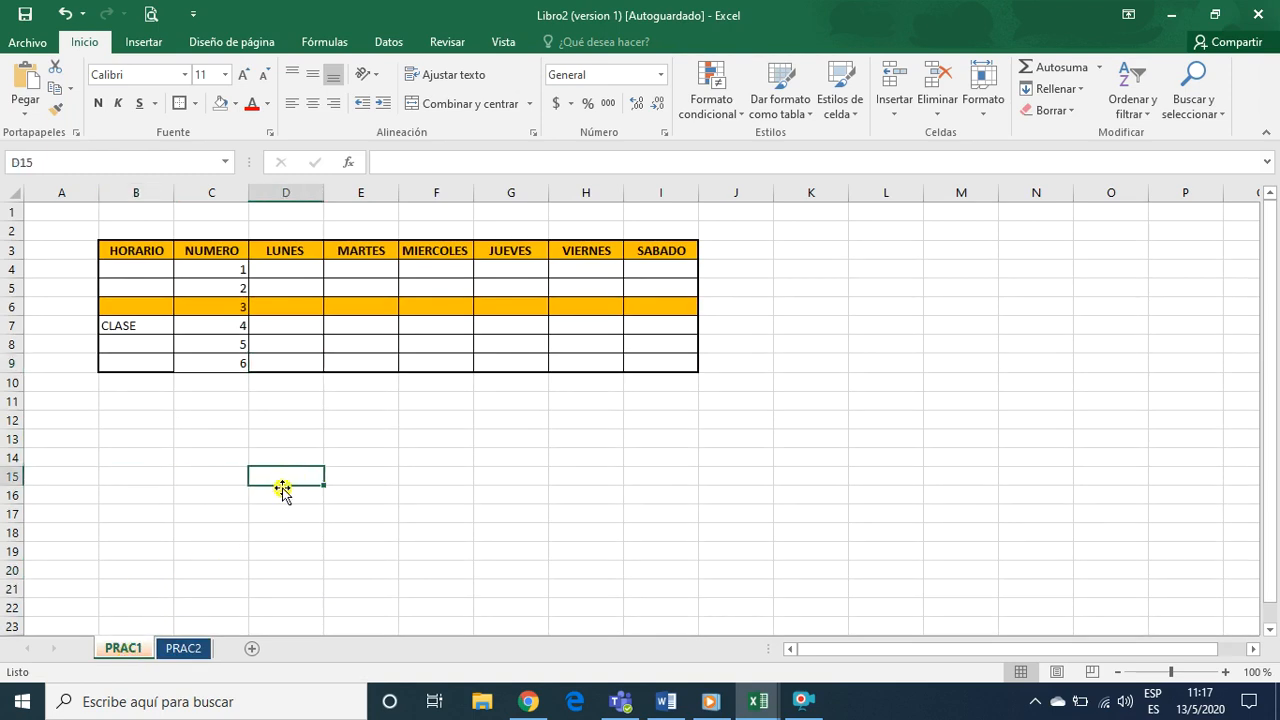
pyautogui.click(180, 648)
pyautogui.click(120, 648)
pyautogui.click(146, 456)
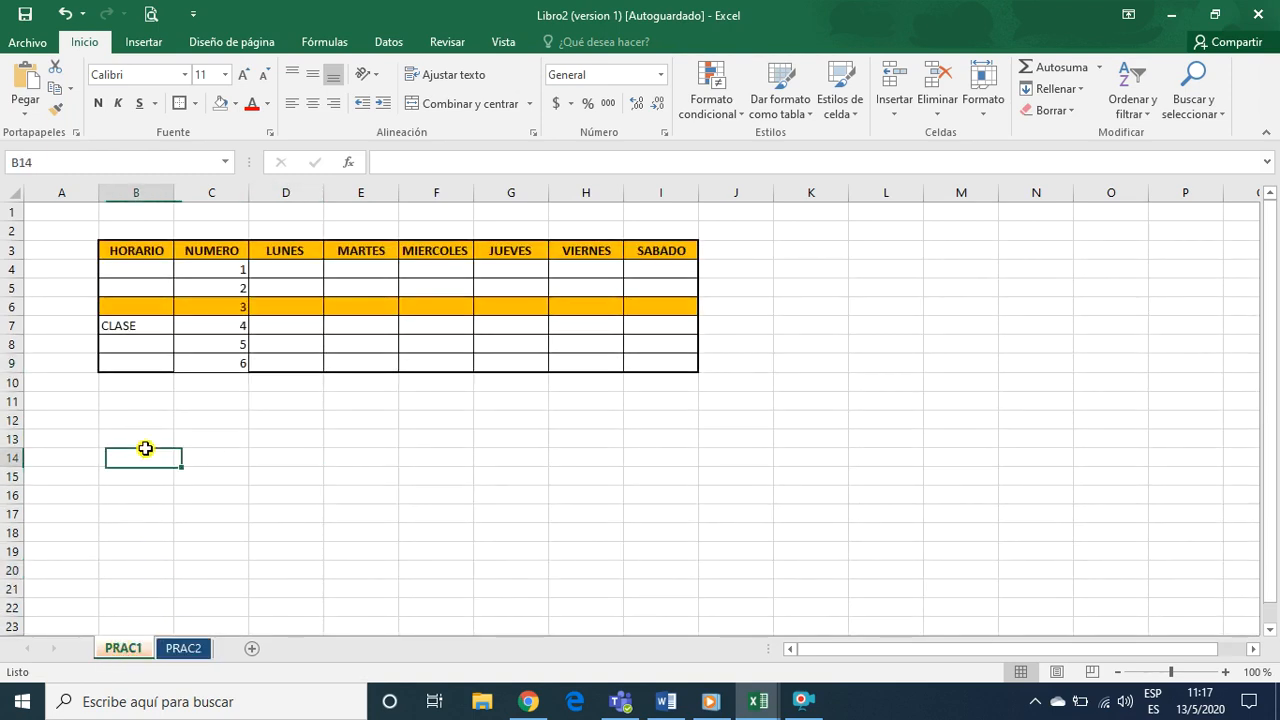
pyautogui.click(226, 436)
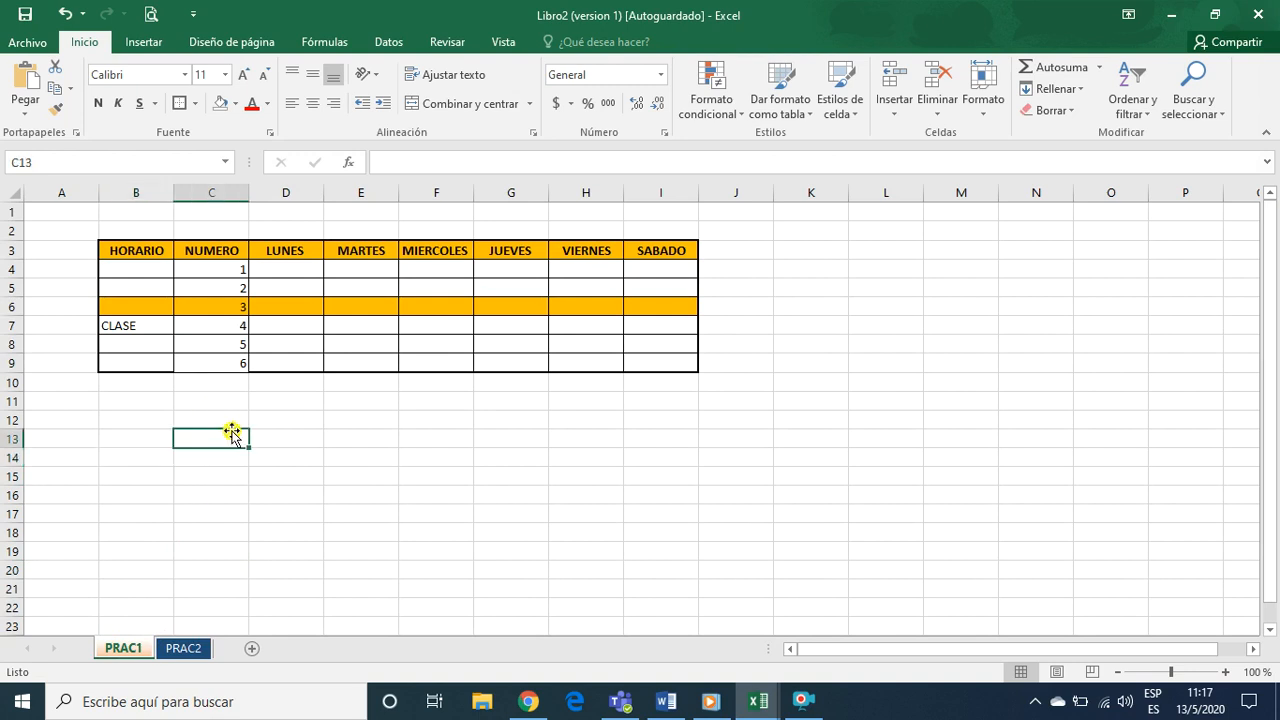
# Switch between the PRAC1 and PRAC2 sheets and review the available insert options, ending on PRAC2
pyautogui.click(171, 647)
pyautogui.click(143, 647)
pyautogui.click(171, 648)
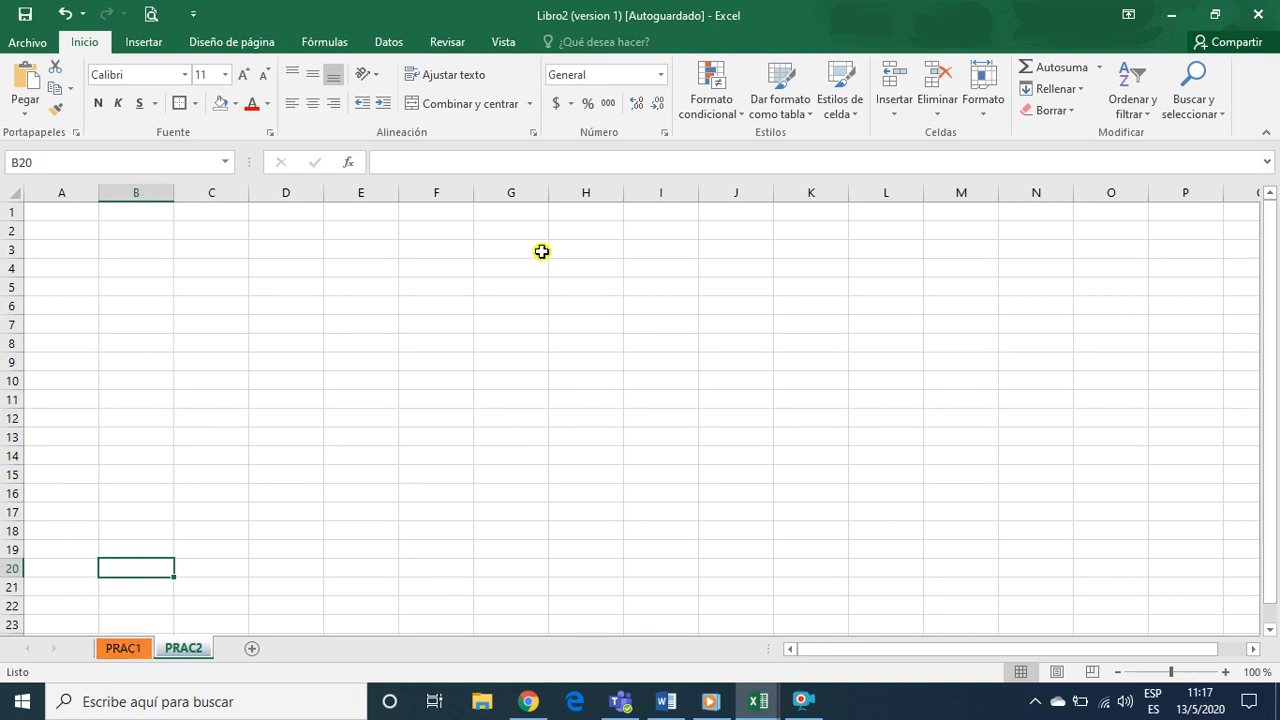
pyautogui.click(891, 120)
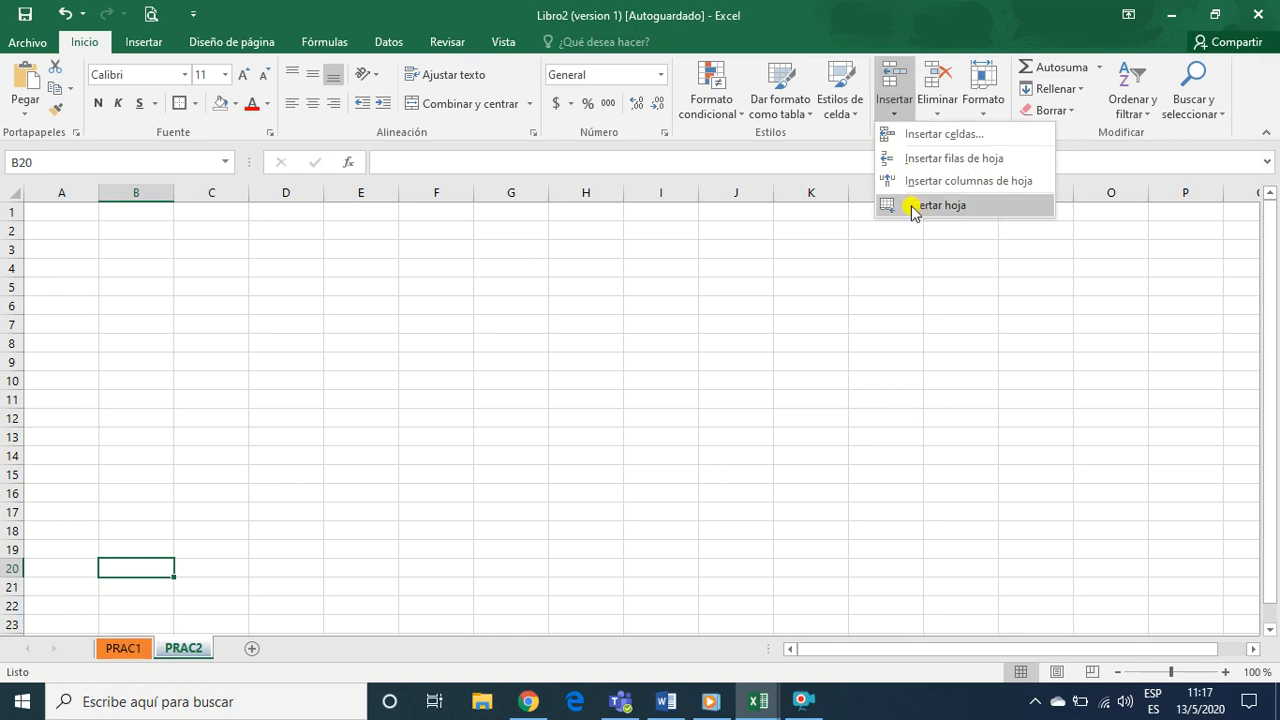
pyautogui.click(398, 450)
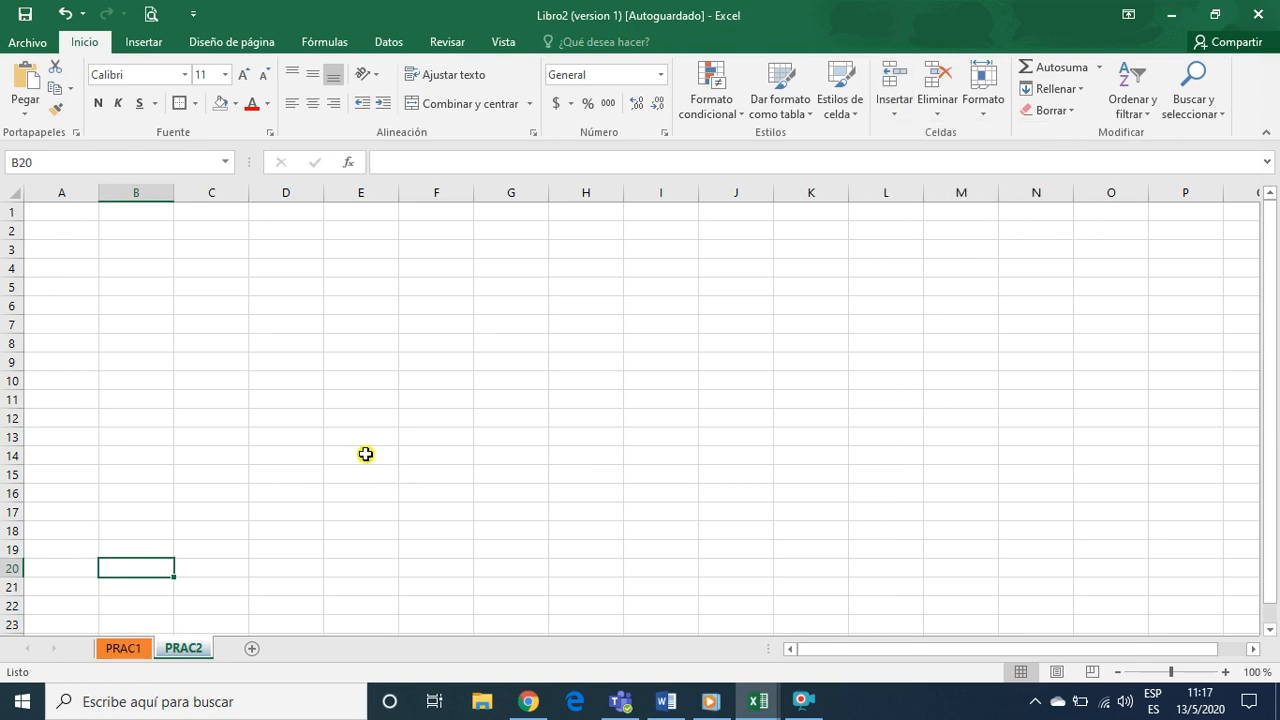
pyautogui.click(127, 649)
pyautogui.click(190, 650)
pyautogui.click(127, 649)
pyautogui.click(180, 650)
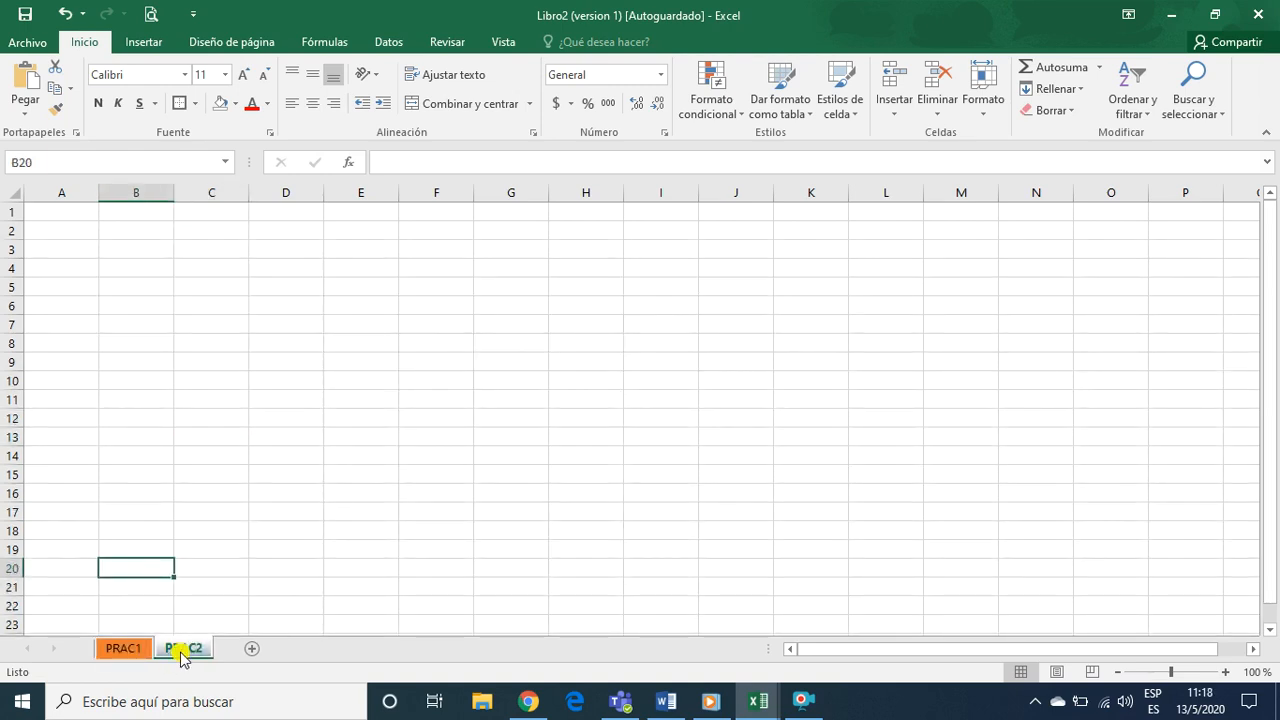
# Add a new sheet after PRAC2 and rename it as PRAC3
pyautogui.click(251, 654)
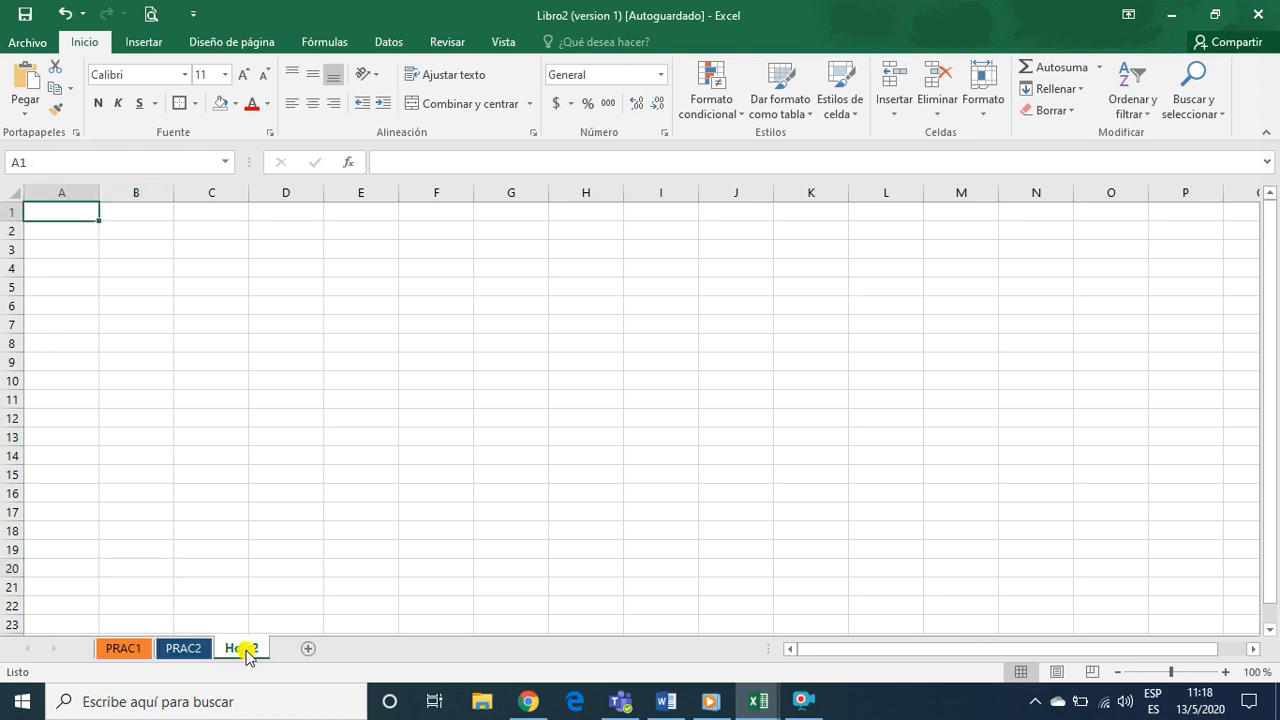
pyautogui.rightClick(246, 652)
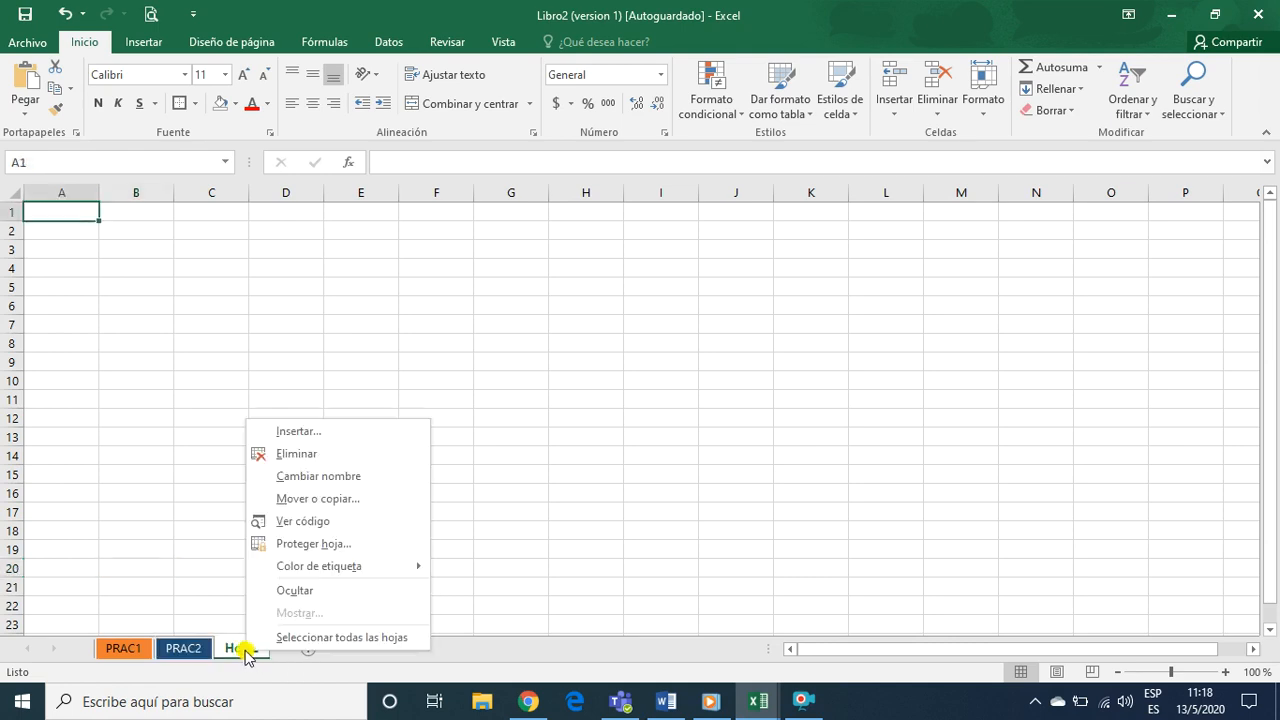
pyautogui.click(332, 478)
pyautogui.write('PRAC3')
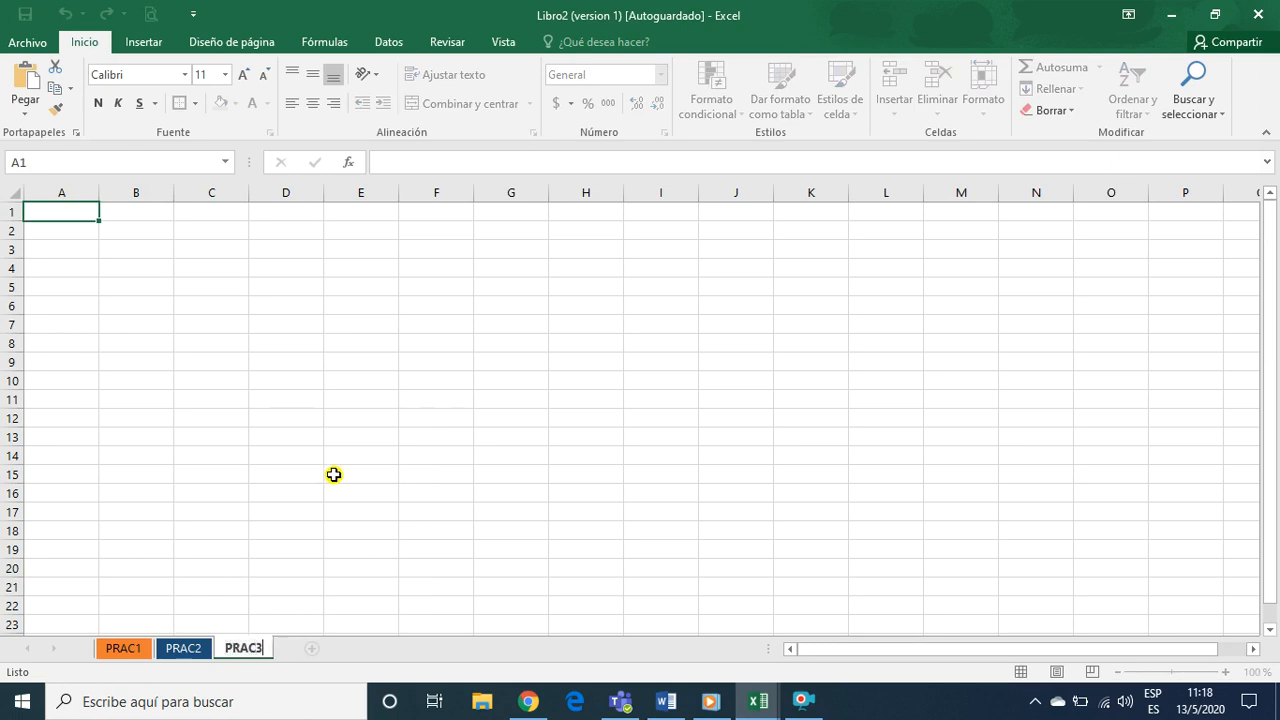
pyautogui.click(334, 475)
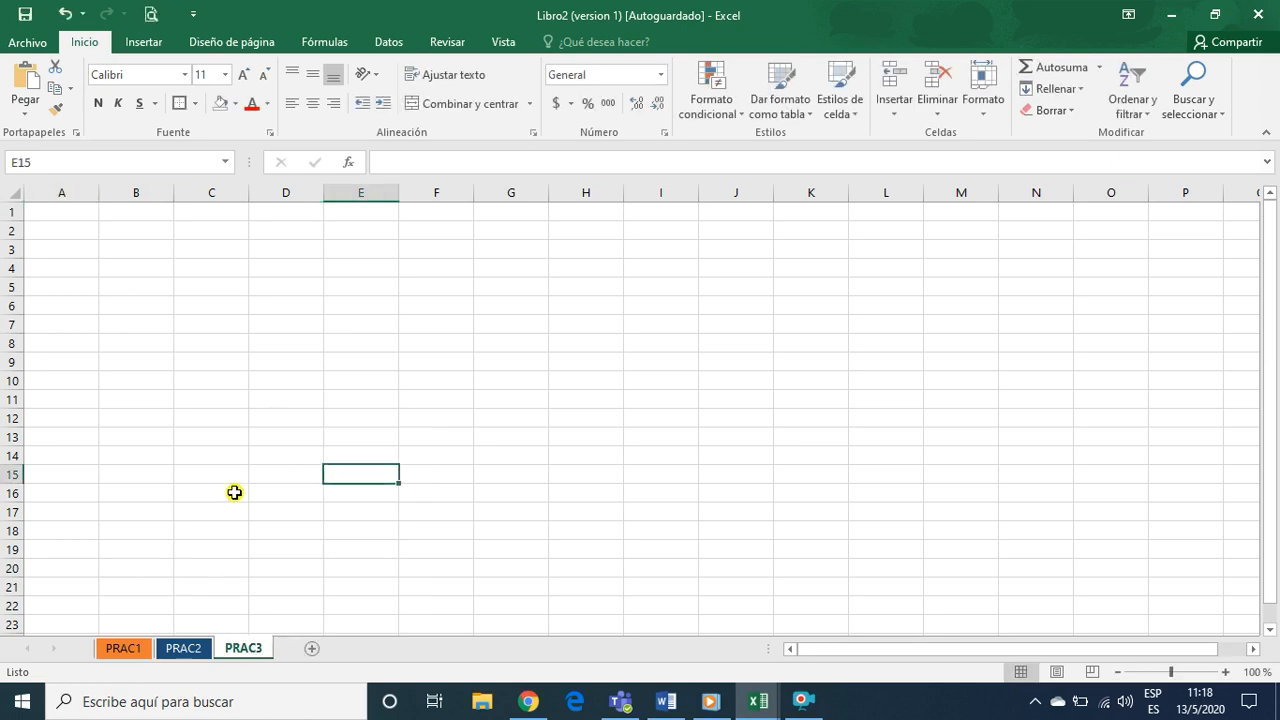
pyautogui.click(260, 547)
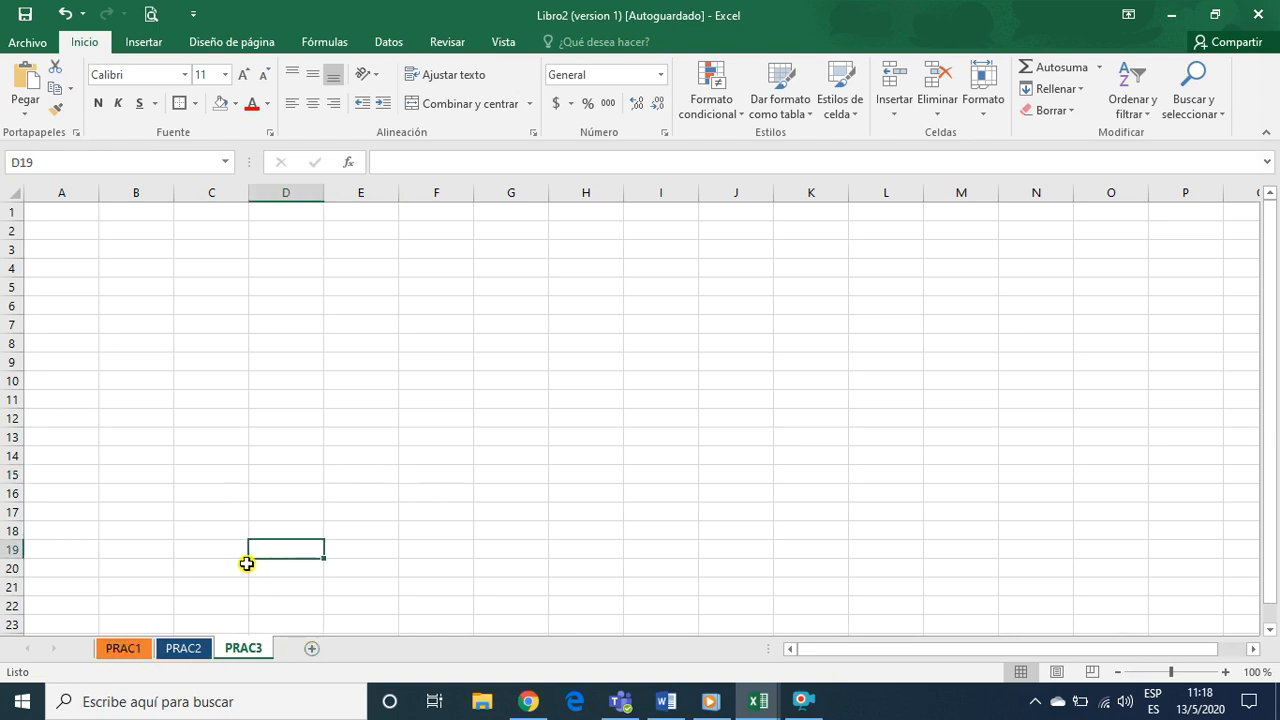
# Give the PRAC3 sheet tab a medium blue theme colour
pyautogui.click(206, 649)
pyautogui.click(250, 650)
pyautogui.rightClick(245, 650)
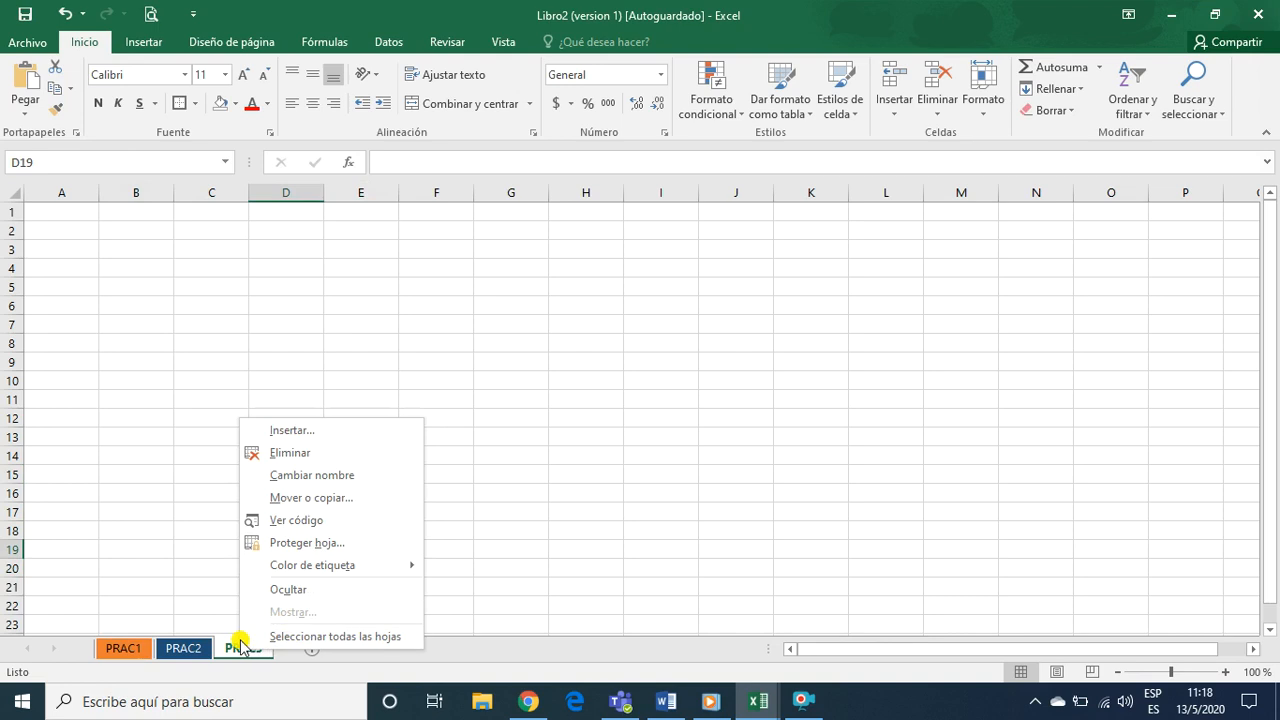
pyautogui.click(238, 651)
pyautogui.rightClick(233, 652)
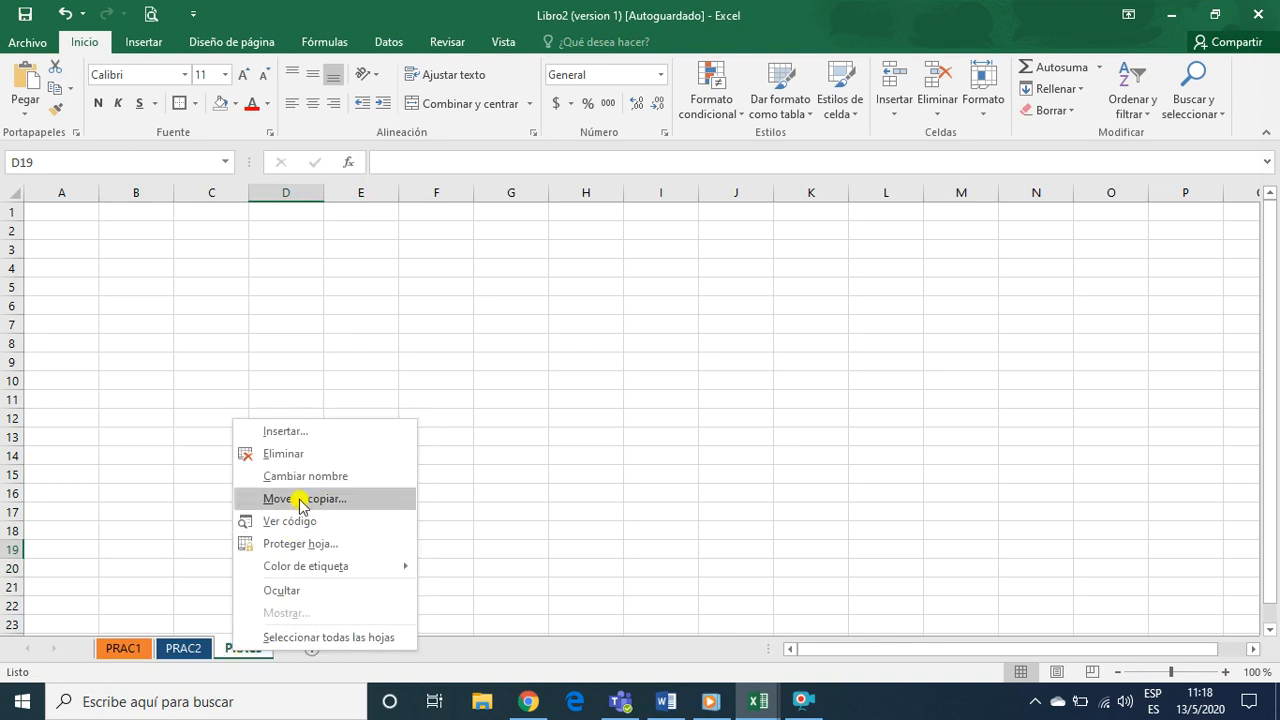
pyautogui.moveTo(340, 570)
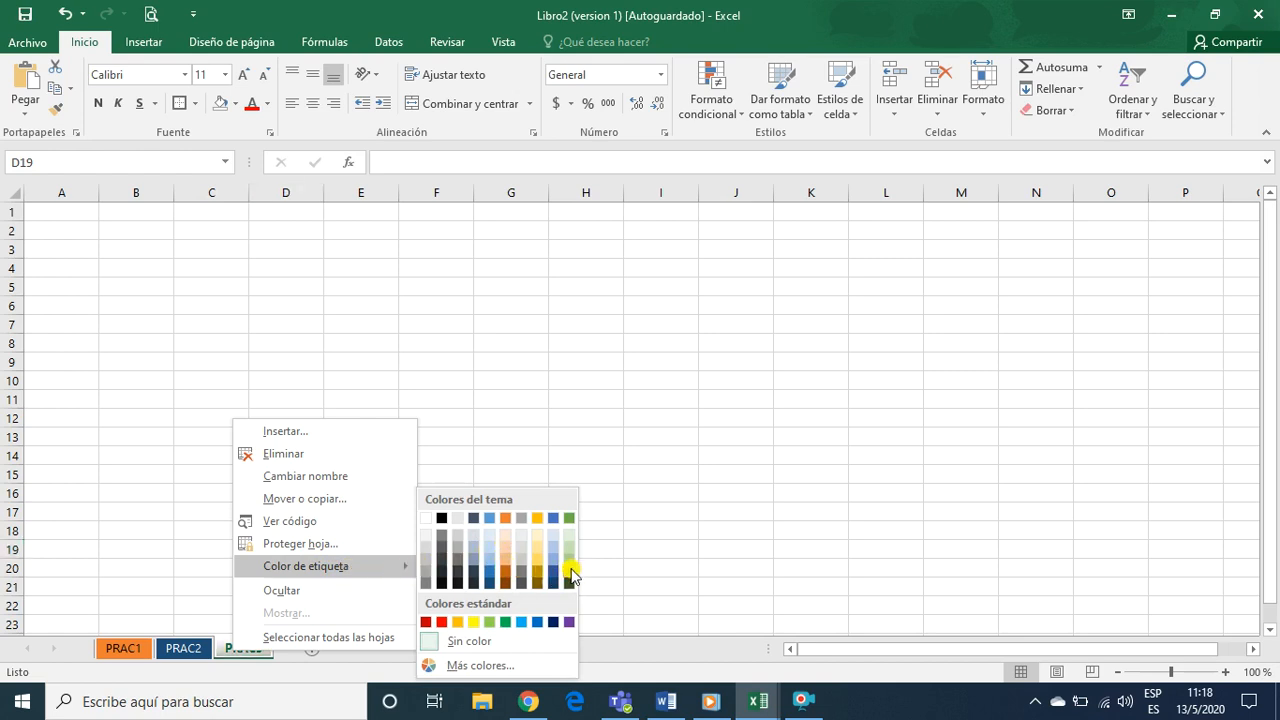
pyautogui.click(490, 520)
pyautogui.click(160, 551)
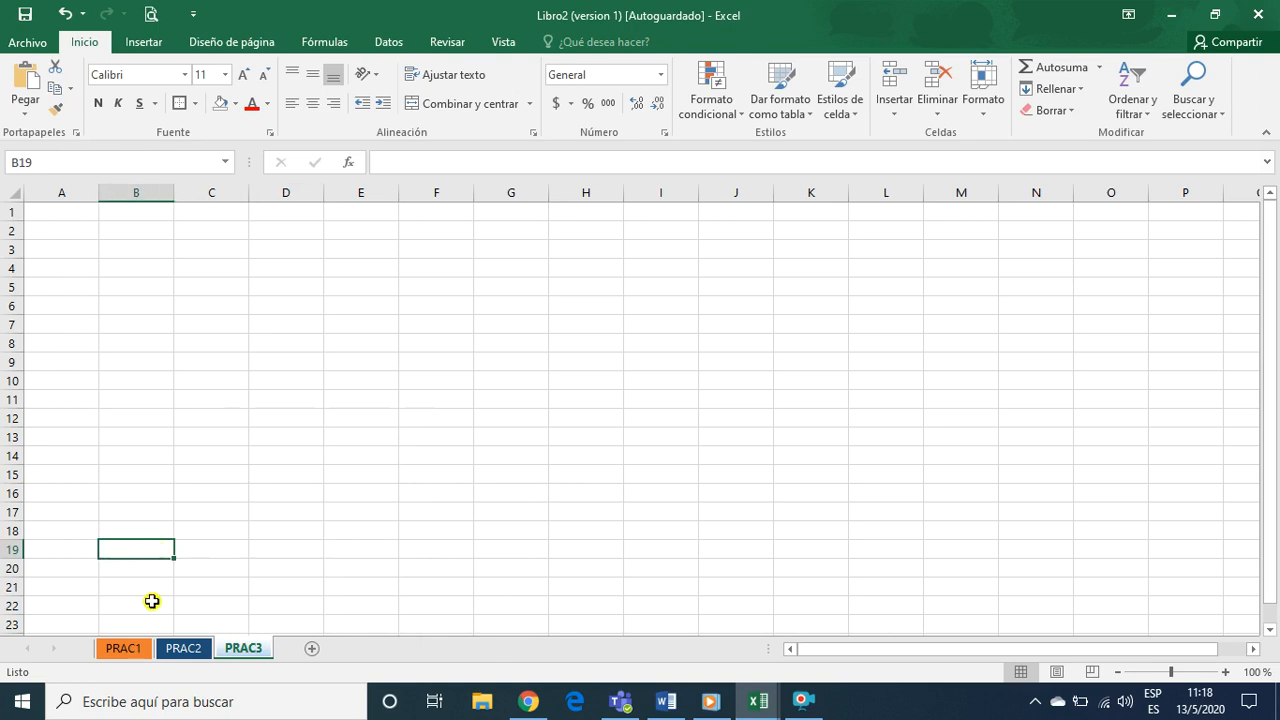
# Examine the coloured sheet tabs by switching between the PRAC1 and PRAC2 sheets, ending on PRAC2
pyautogui.click(123, 648)
pyautogui.click(347, 500)
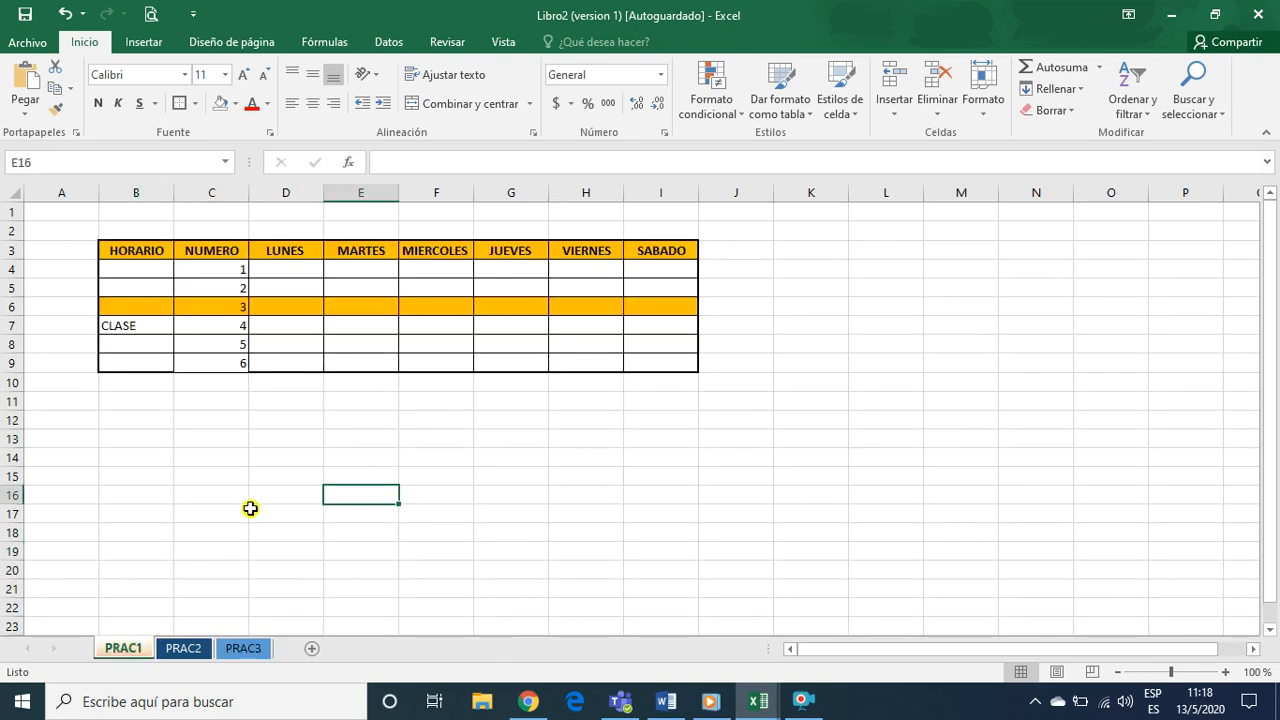
pyautogui.click(243, 503)
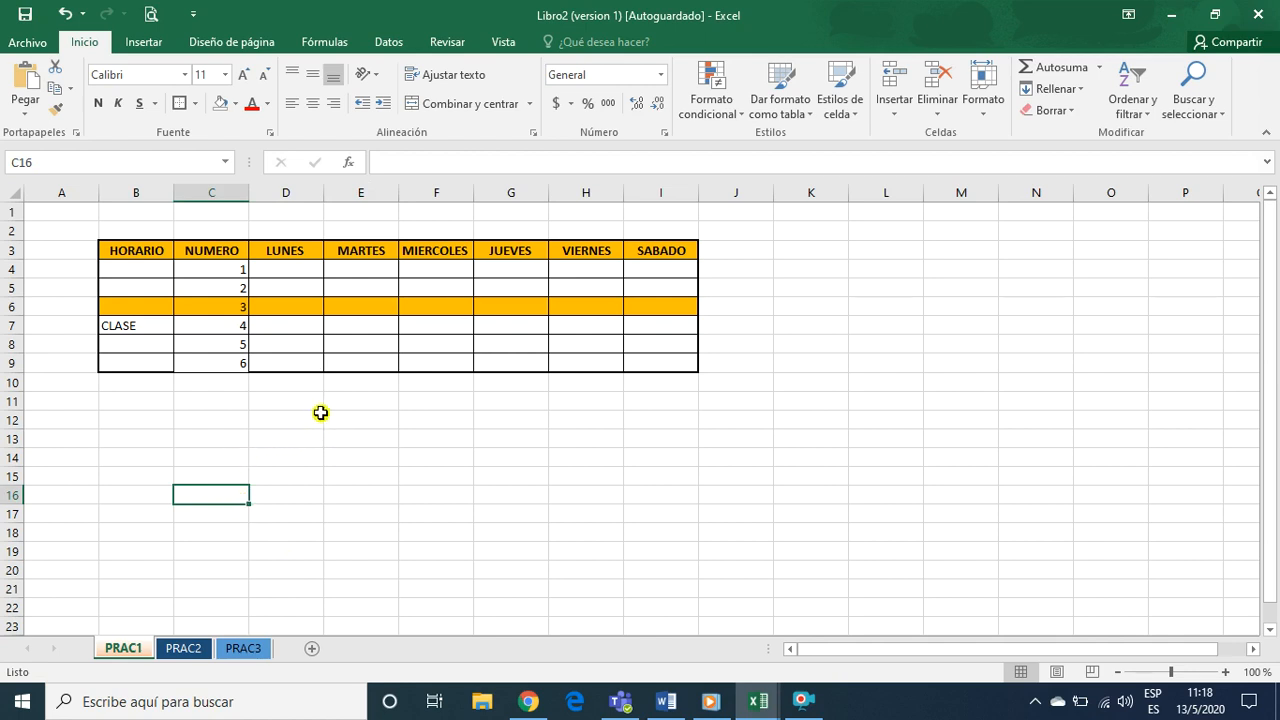
pyautogui.click(318, 416)
pyautogui.click(151, 440)
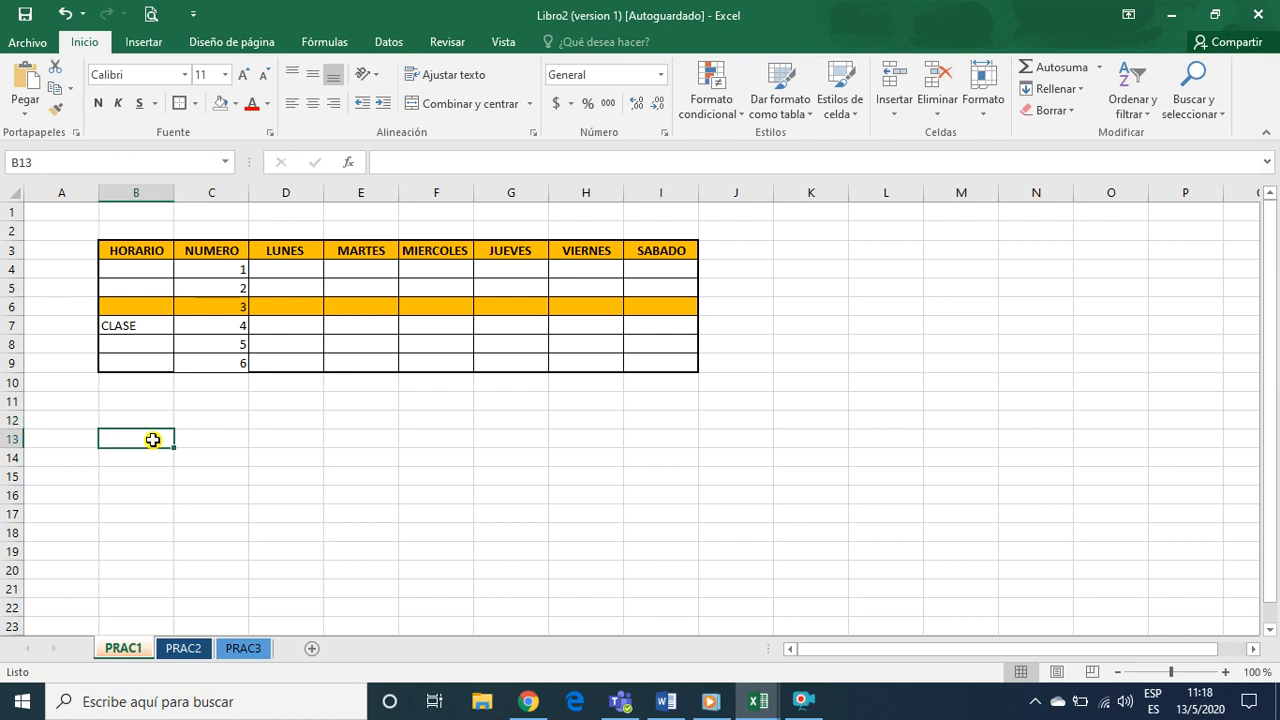
pyautogui.click(183, 650)
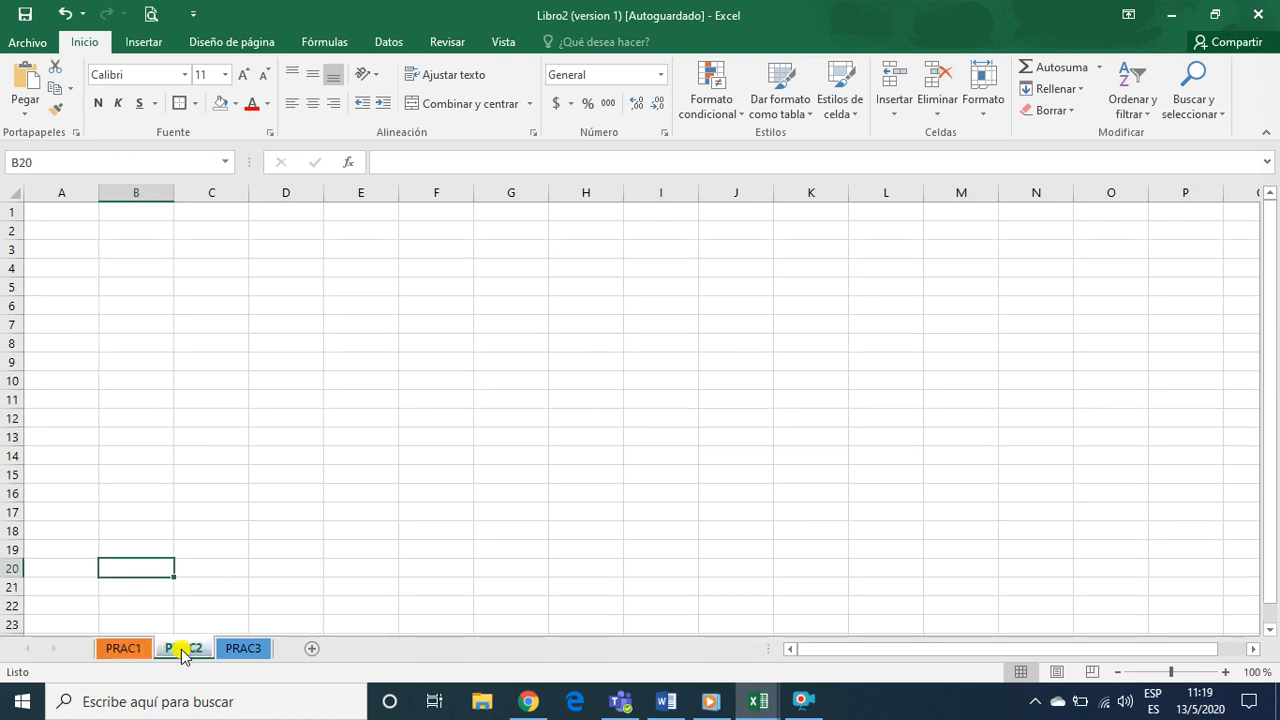
pyautogui.click(125, 649)
pyautogui.click(177, 650)
pyautogui.click(150, 650)
pyautogui.click(178, 648)
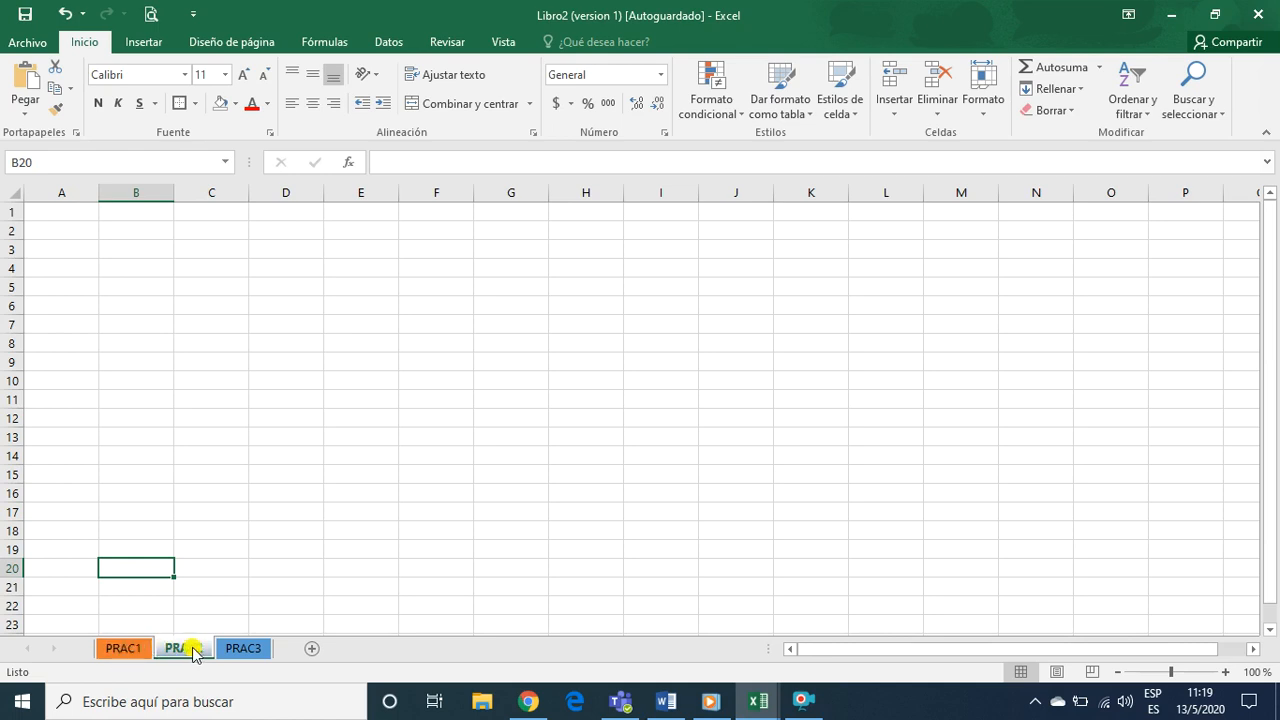
# Hide the PRAC2 sheet
pyautogui.rightClick(194, 654)
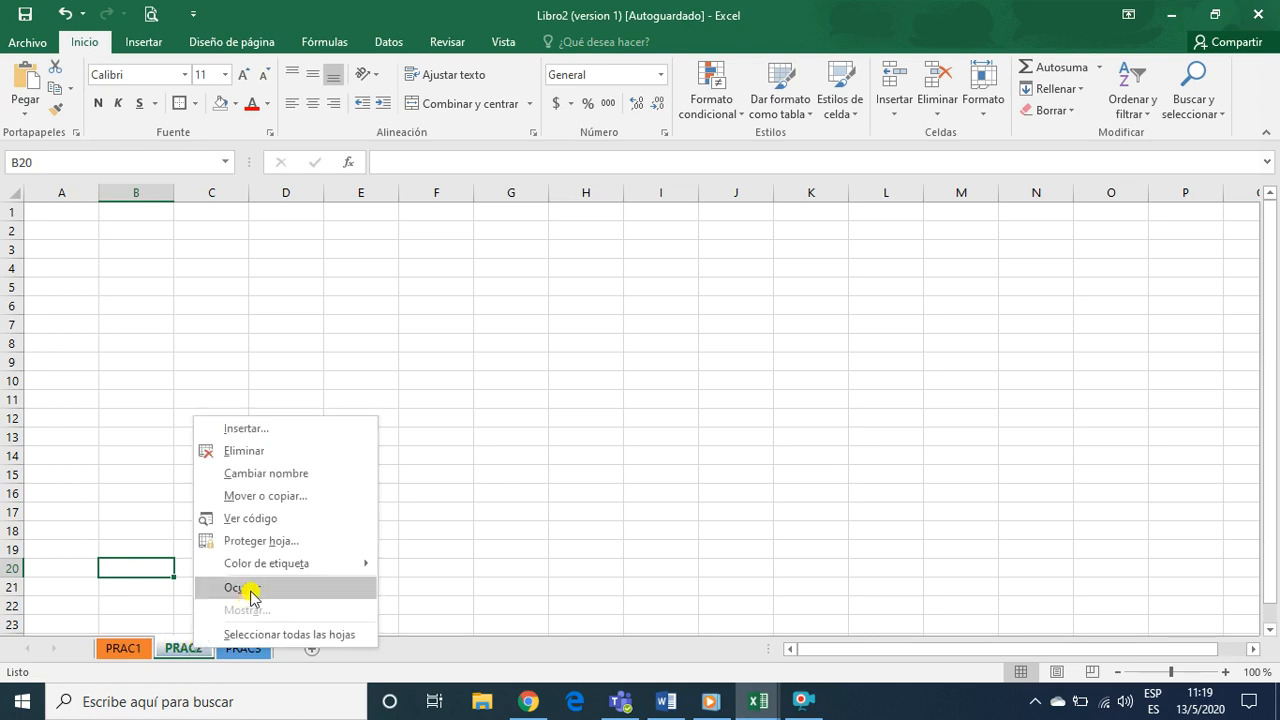
pyautogui.click(173, 655)
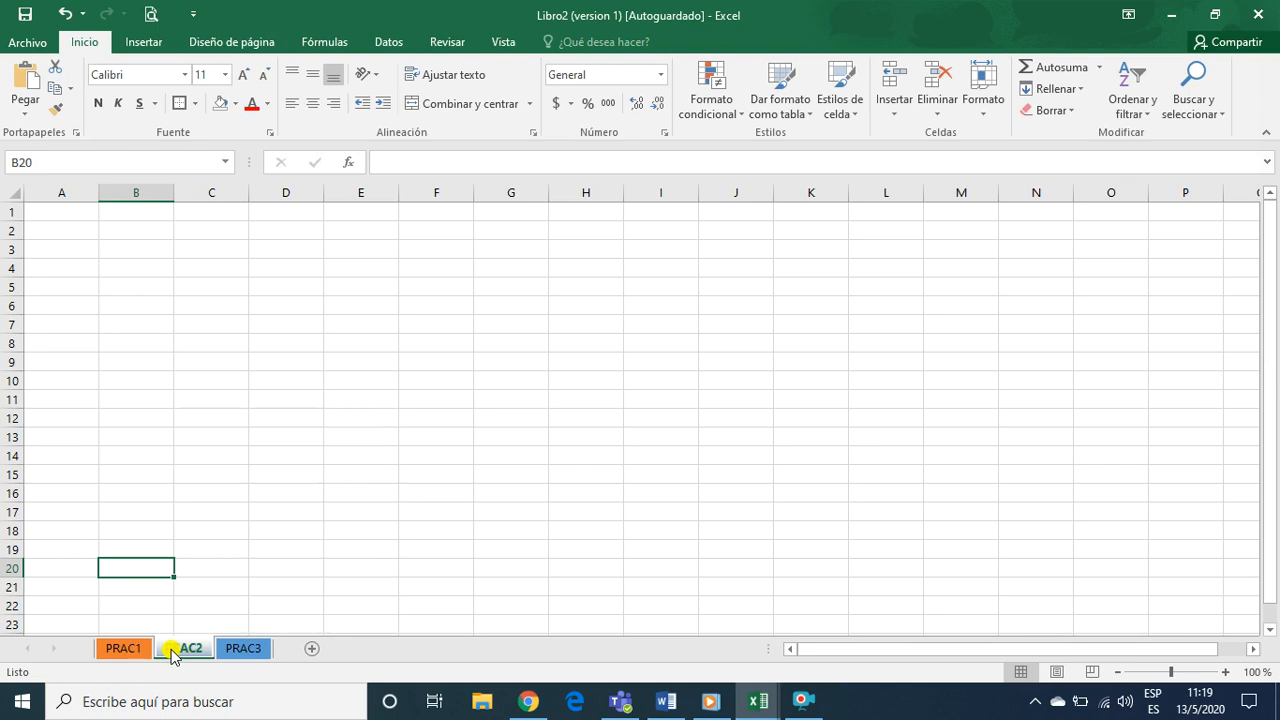
pyautogui.rightClick(175, 655)
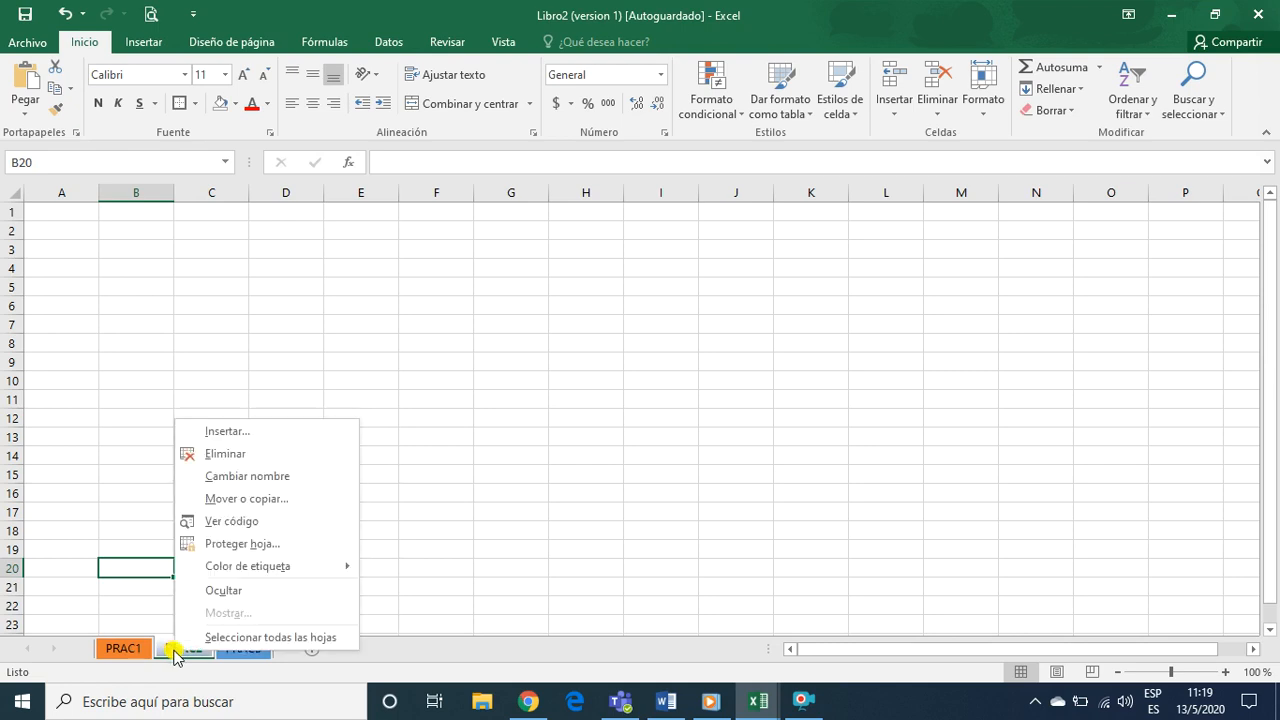
pyautogui.click(231, 594)
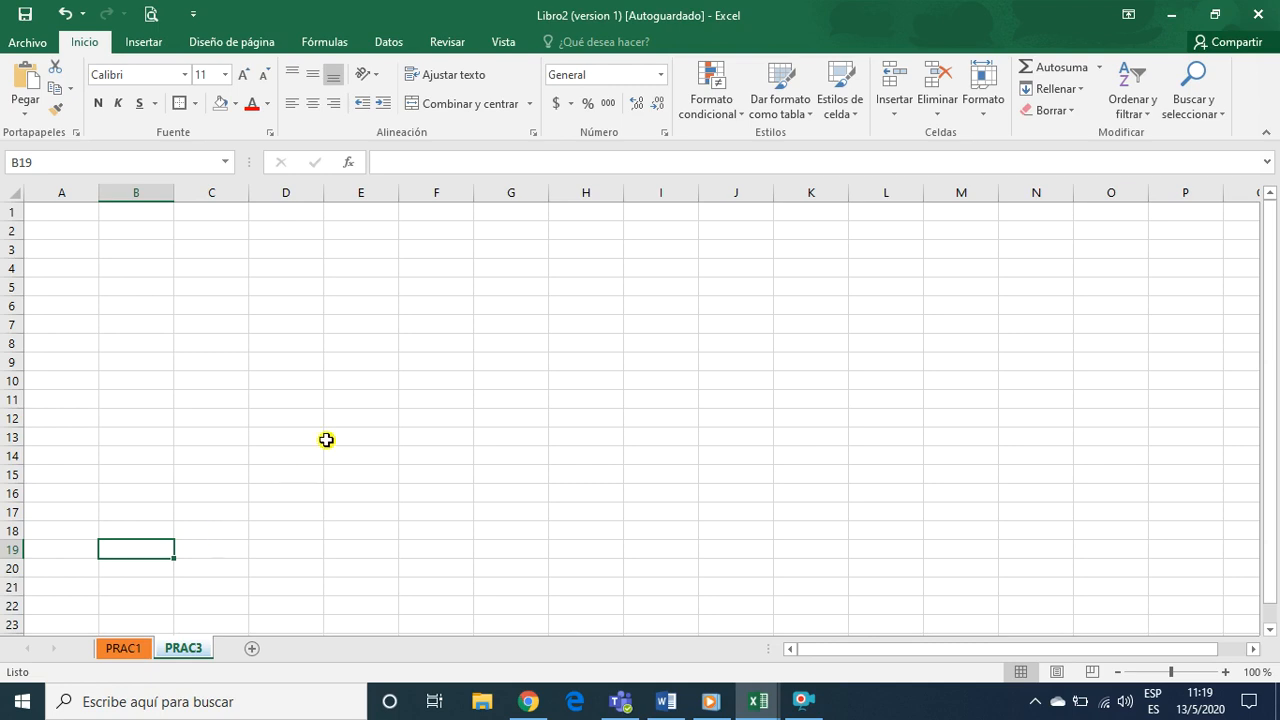
pyautogui.click(266, 346)
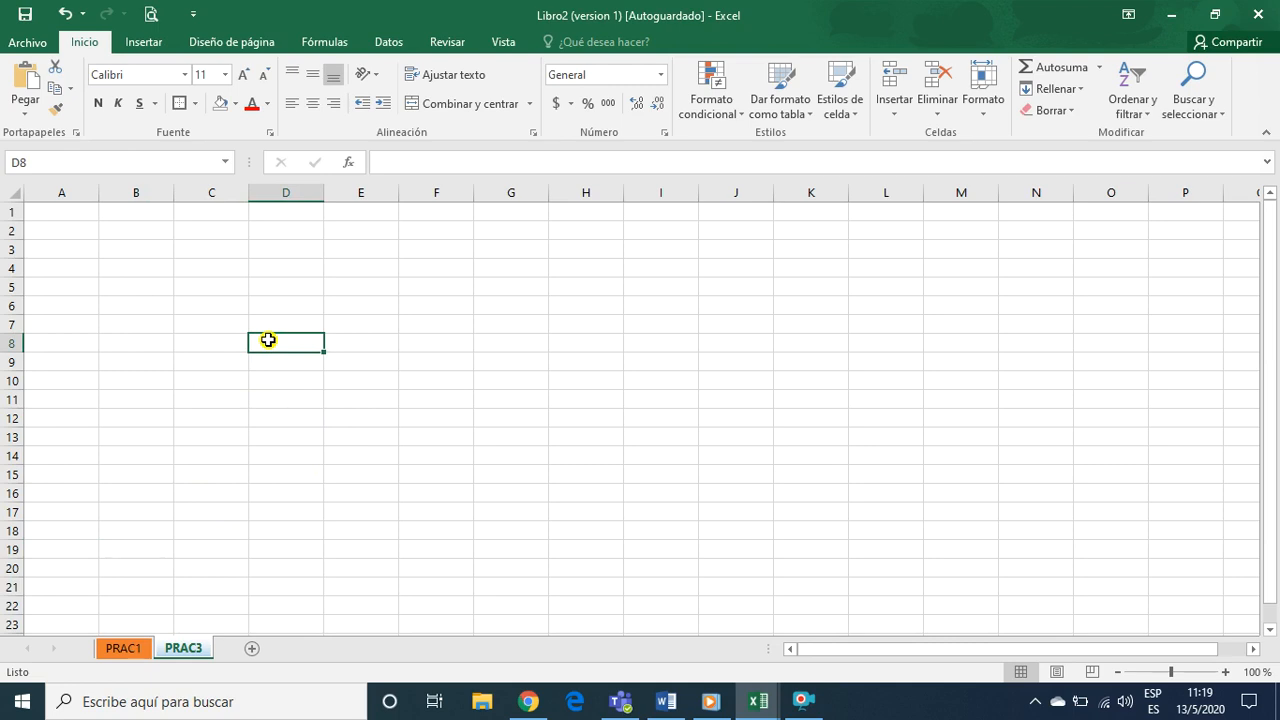
# Unhide the PRAC2 sheet and switch to it
pyautogui.rightClick(135, 650)
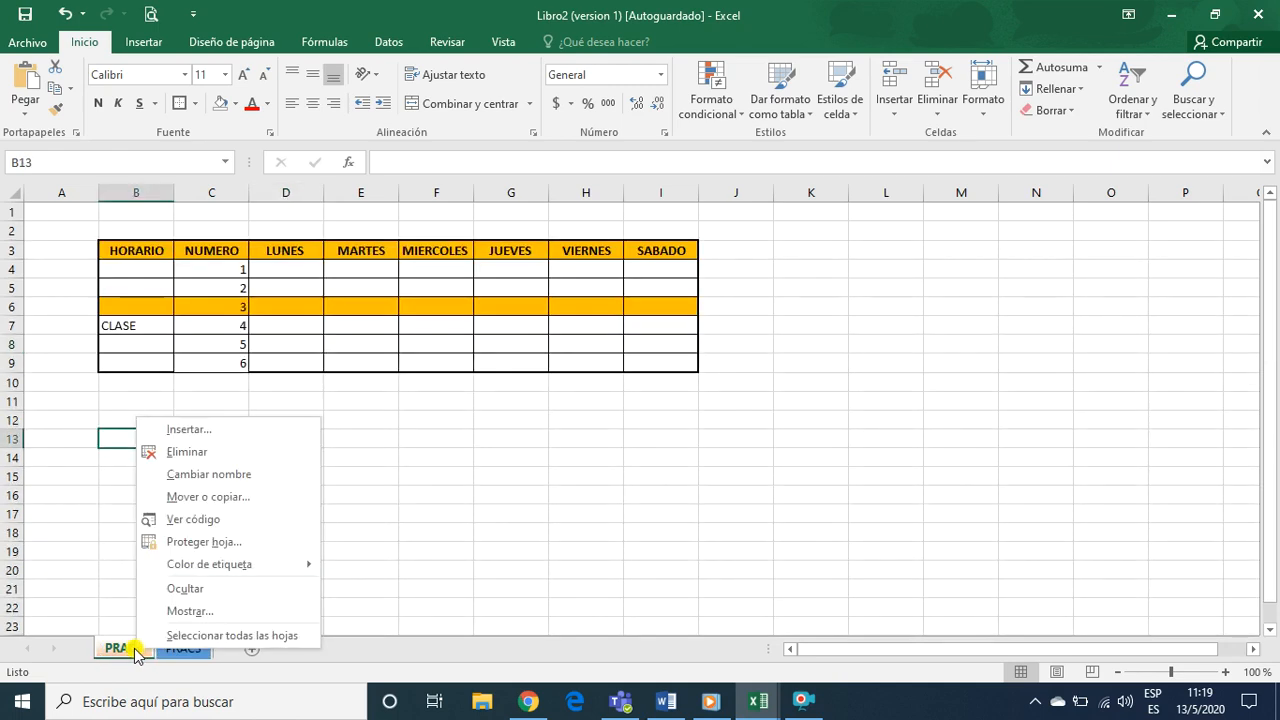
pyautogui.click(135, 650)
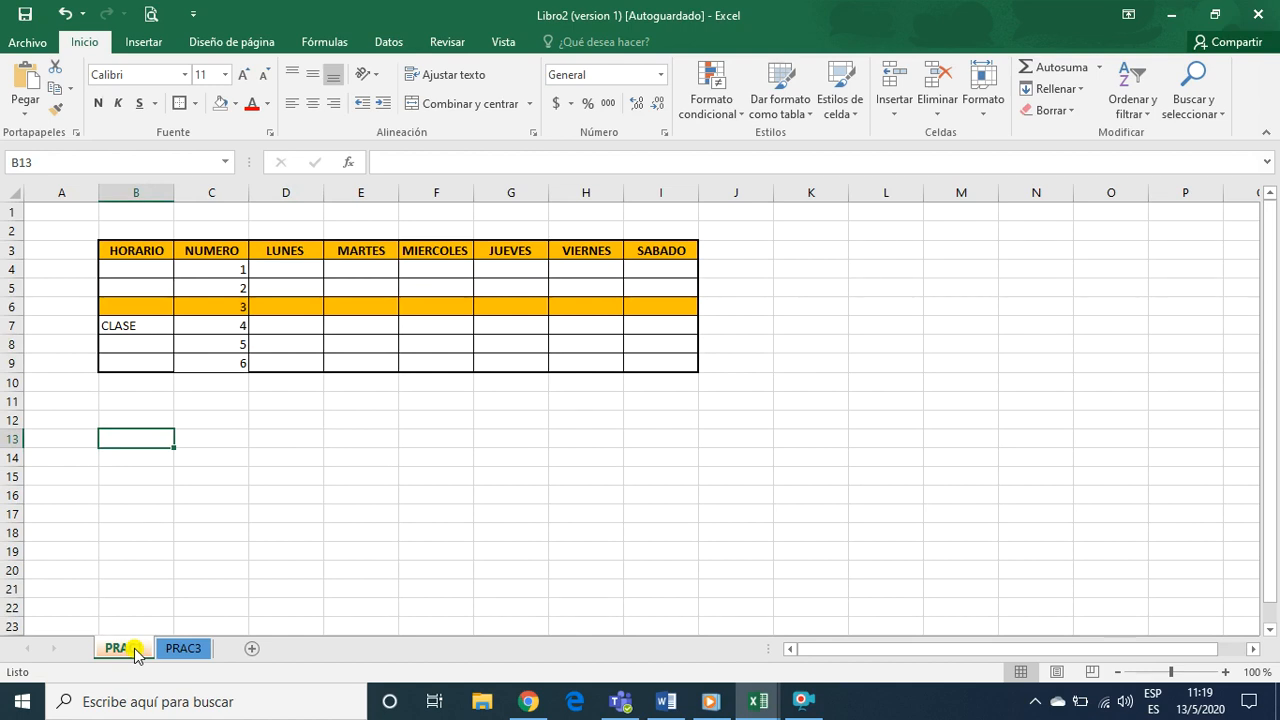
pyautogui.rightClick(137, 650)
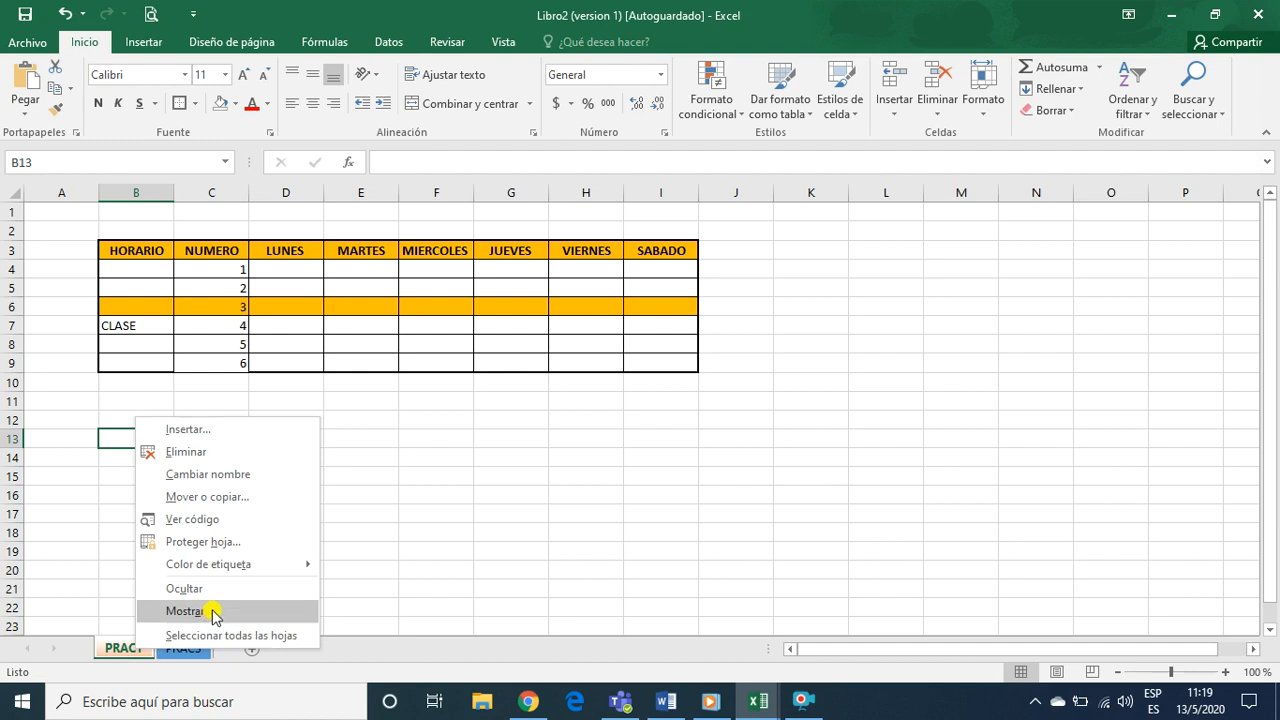
pyautogui.click(210, 613)
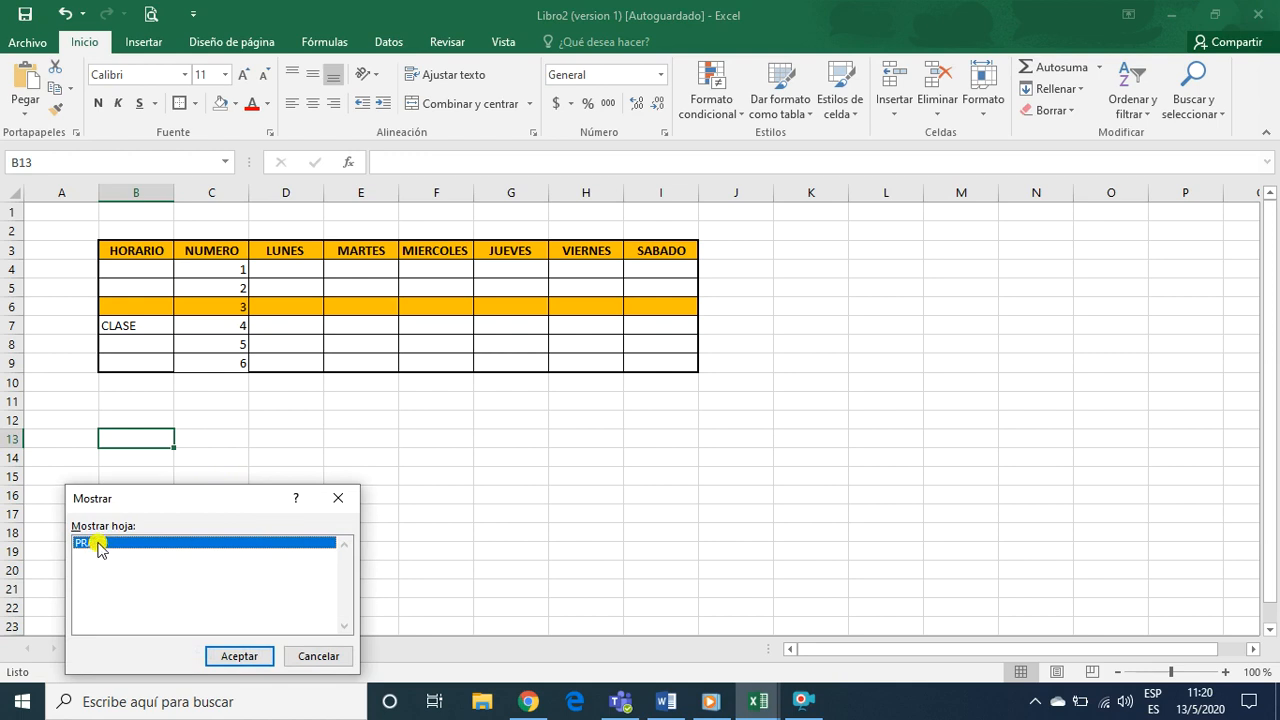
pyautogui.click(172, 649)
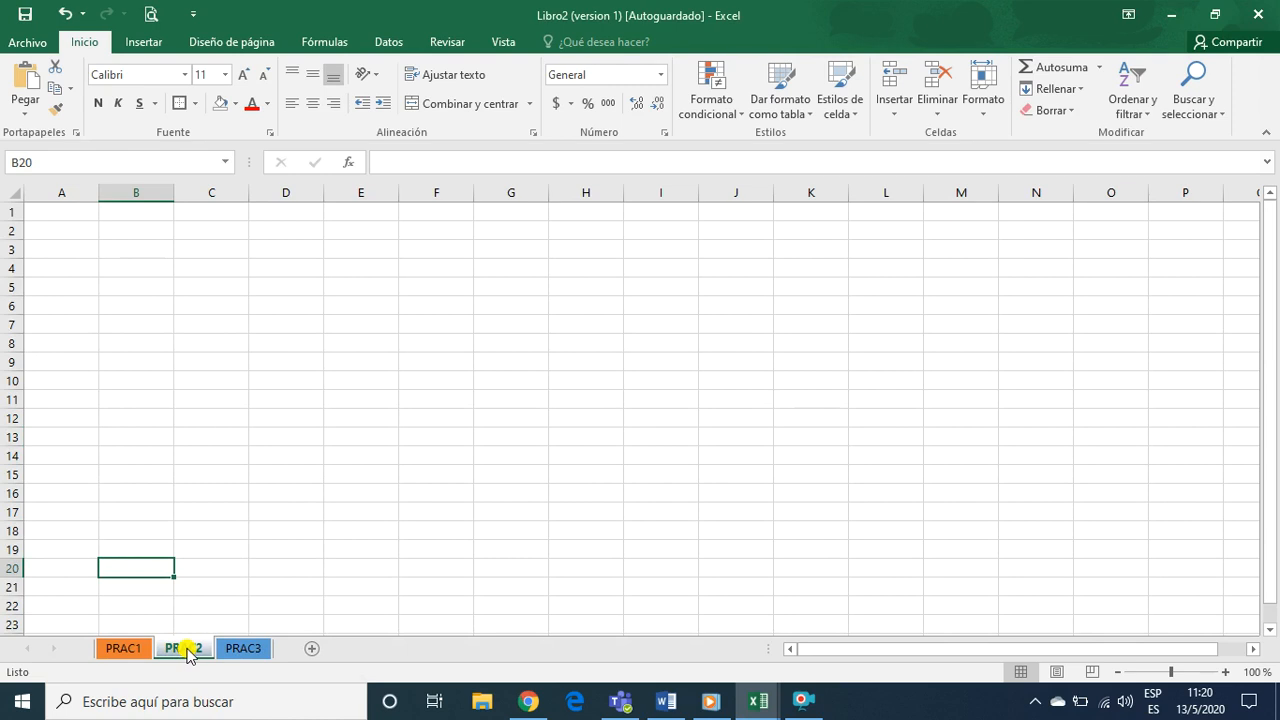
# Hide the PRAC1 sheet that contains the timetable
pyautogui.click(125, 649)
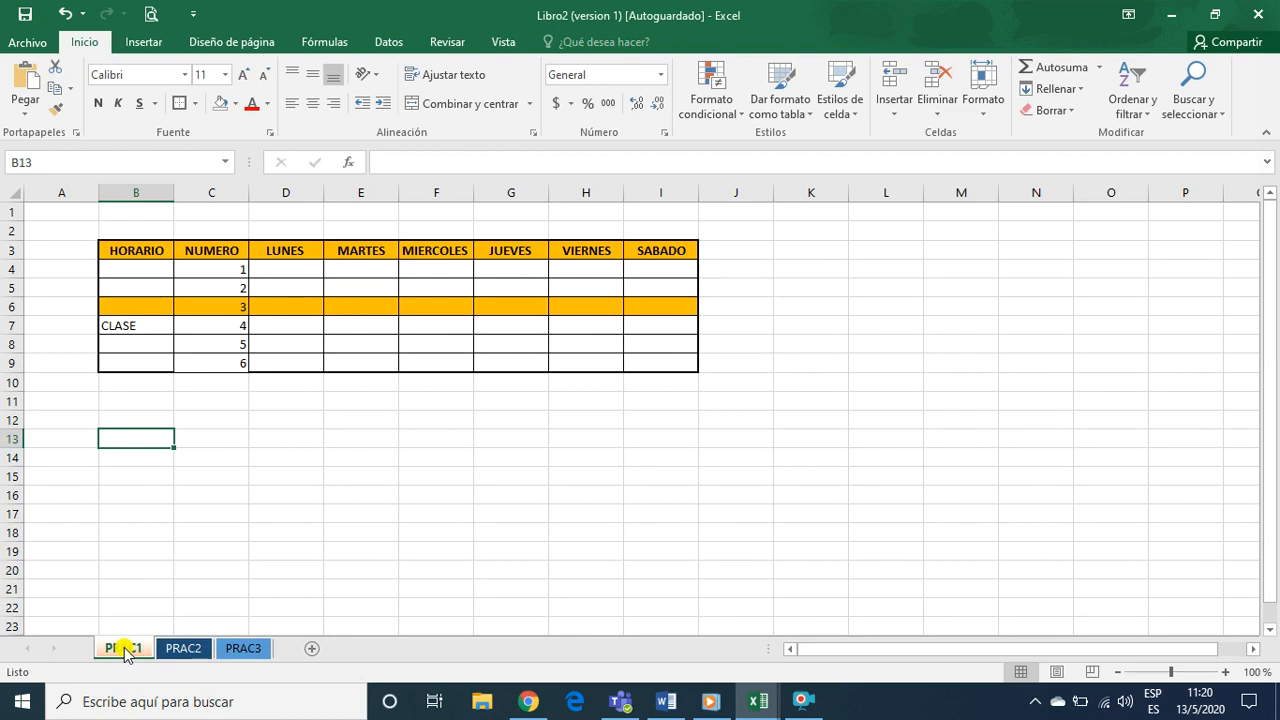
pyautogui.rightClick(126, 649)
pyautogui.click(187, 589)
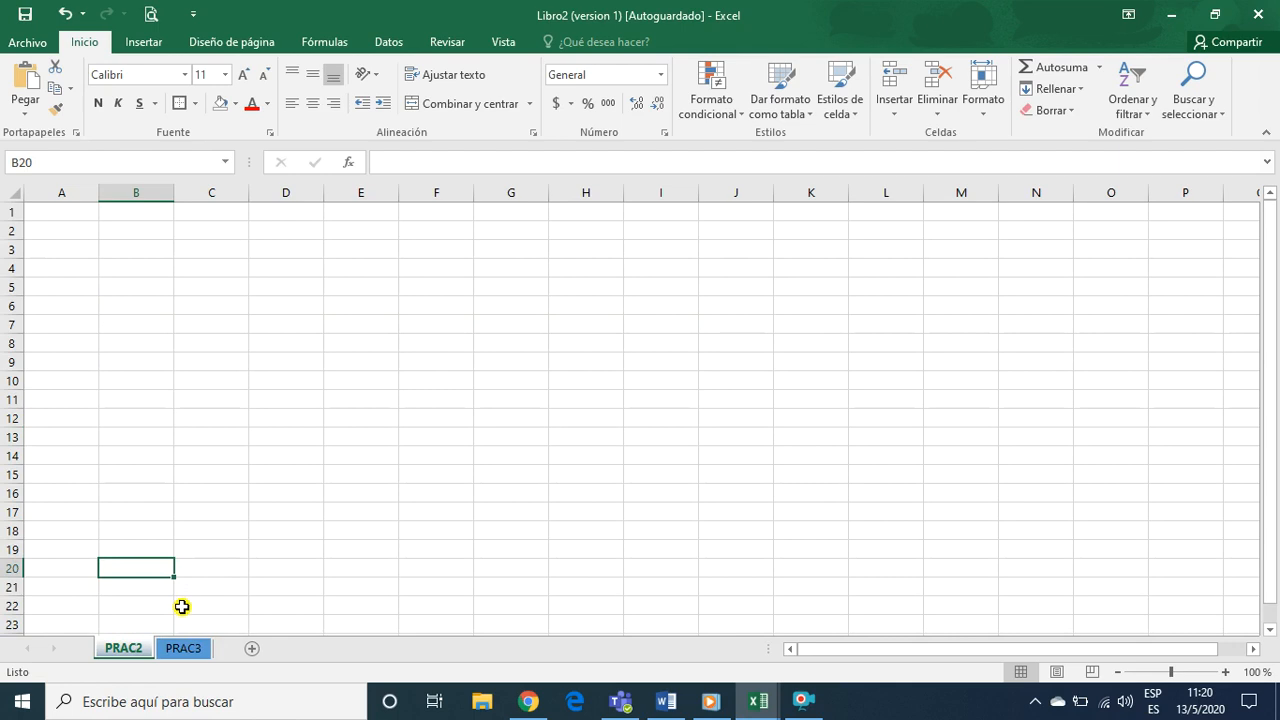
# Unhide the PRAC1 timetable sheet
pyautogui.rightClick(129, 656)
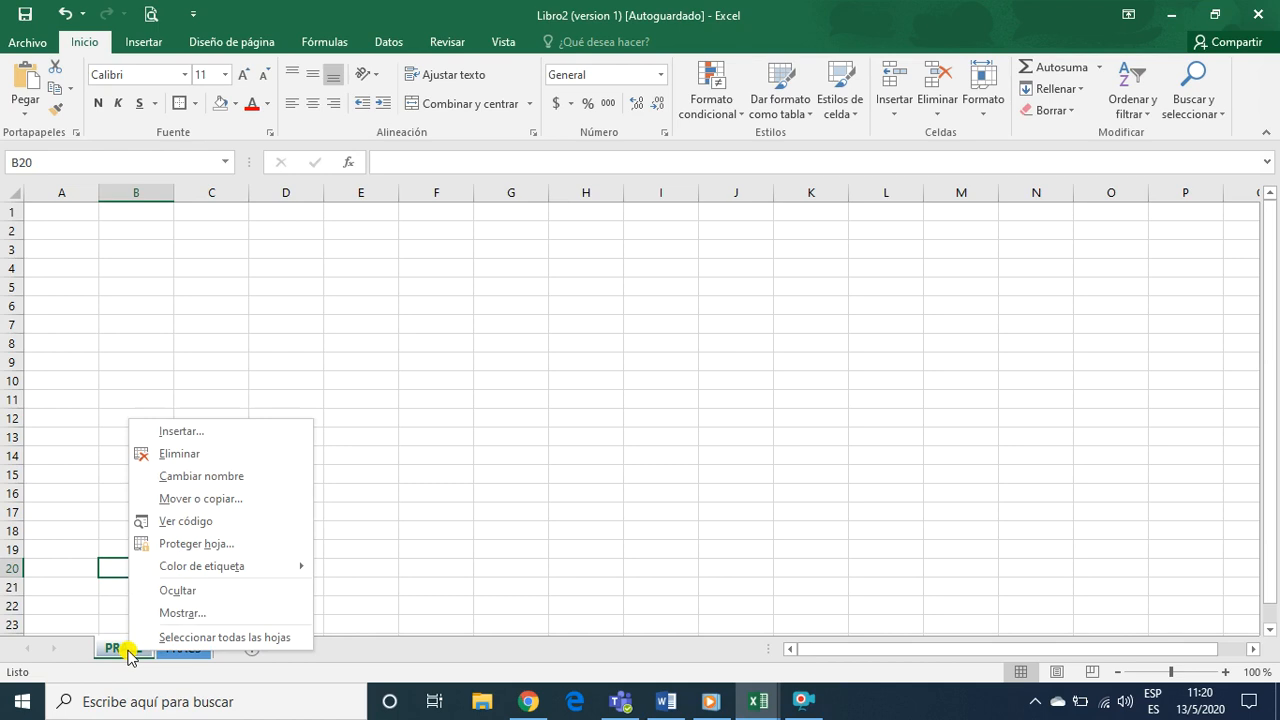
pyautogui.click(199, 614)
pyautogui.moveTo(214, 494); pyautogui.dragTo(381, 297)
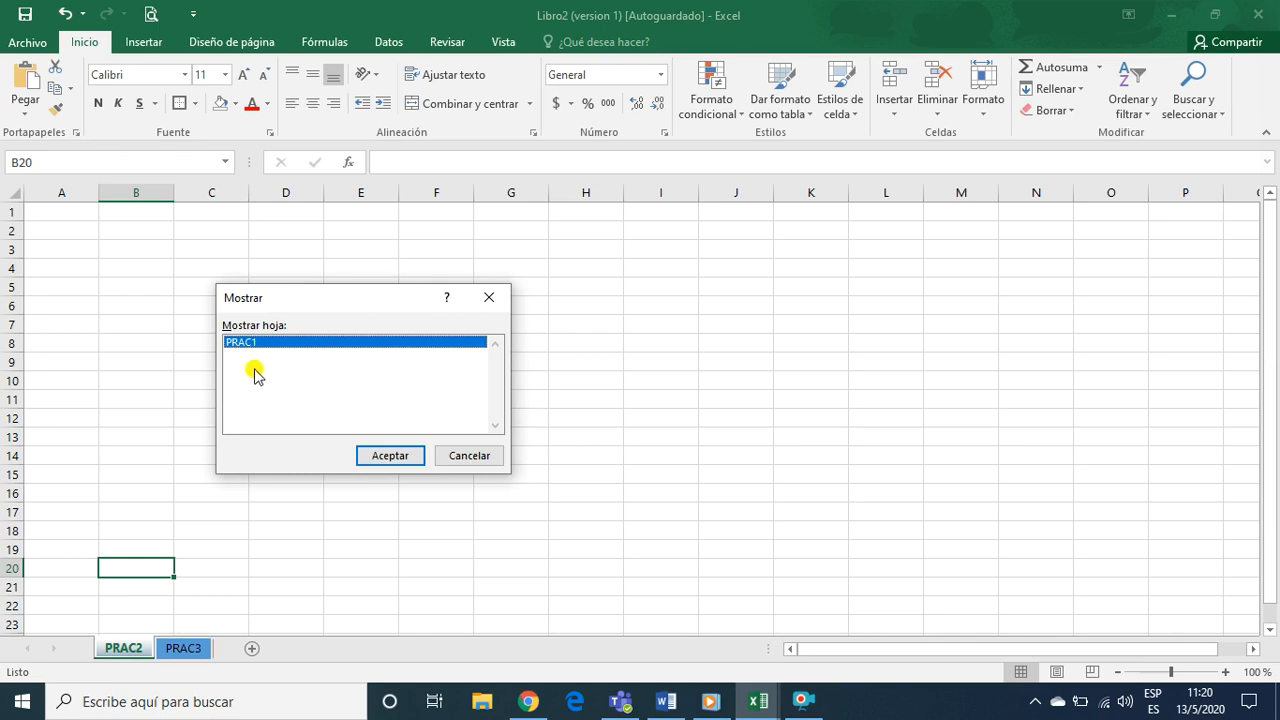
pyautogui.click(406, 456)
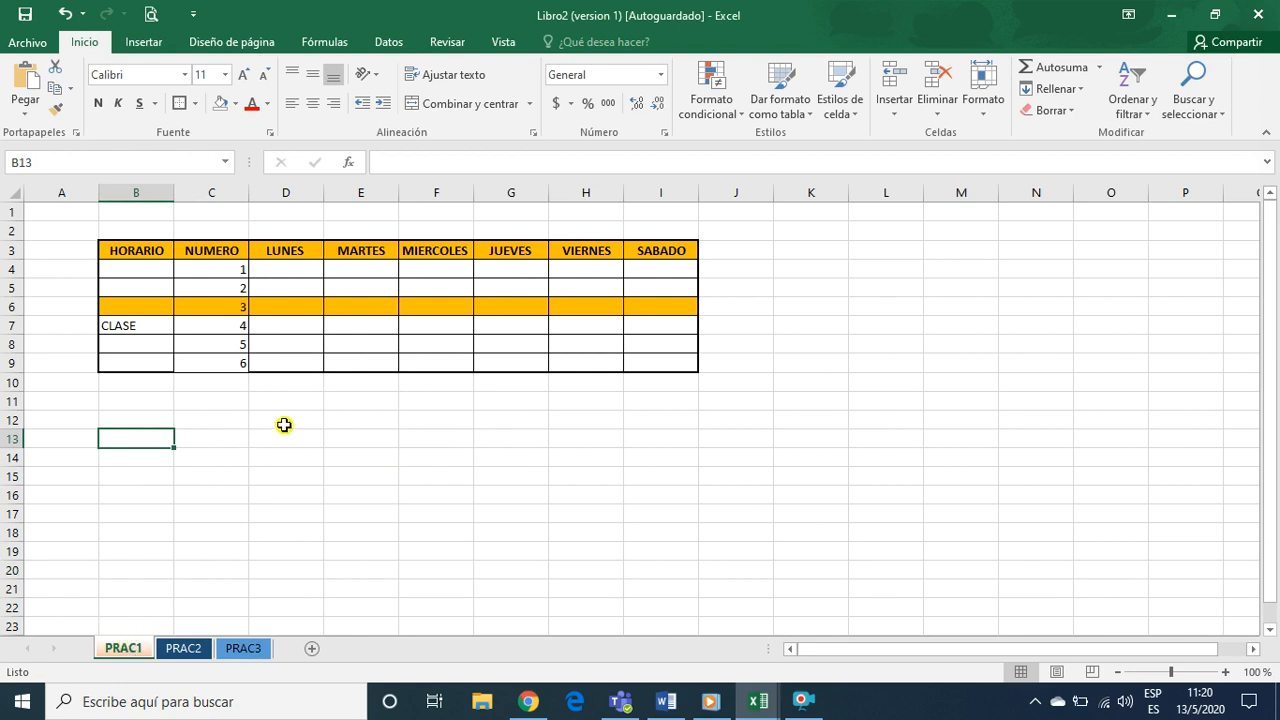
pyautogui.click(294, 479)
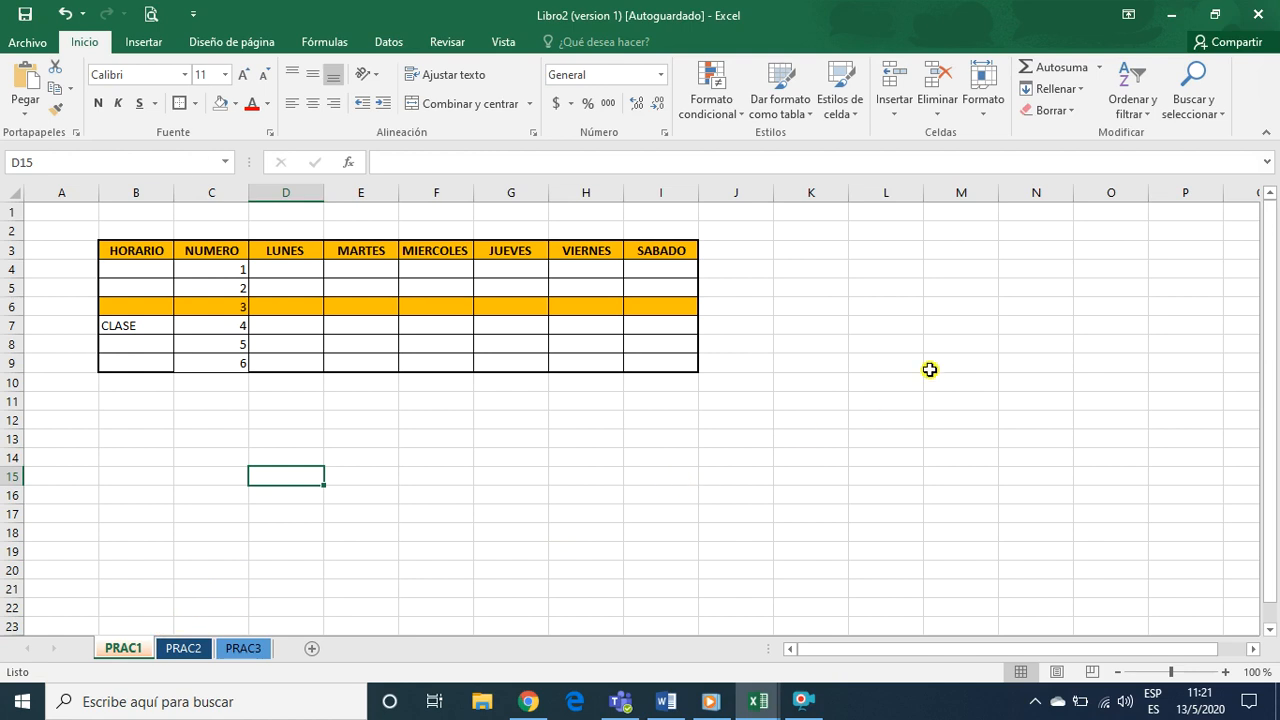
pyautogui.click(985, 115)
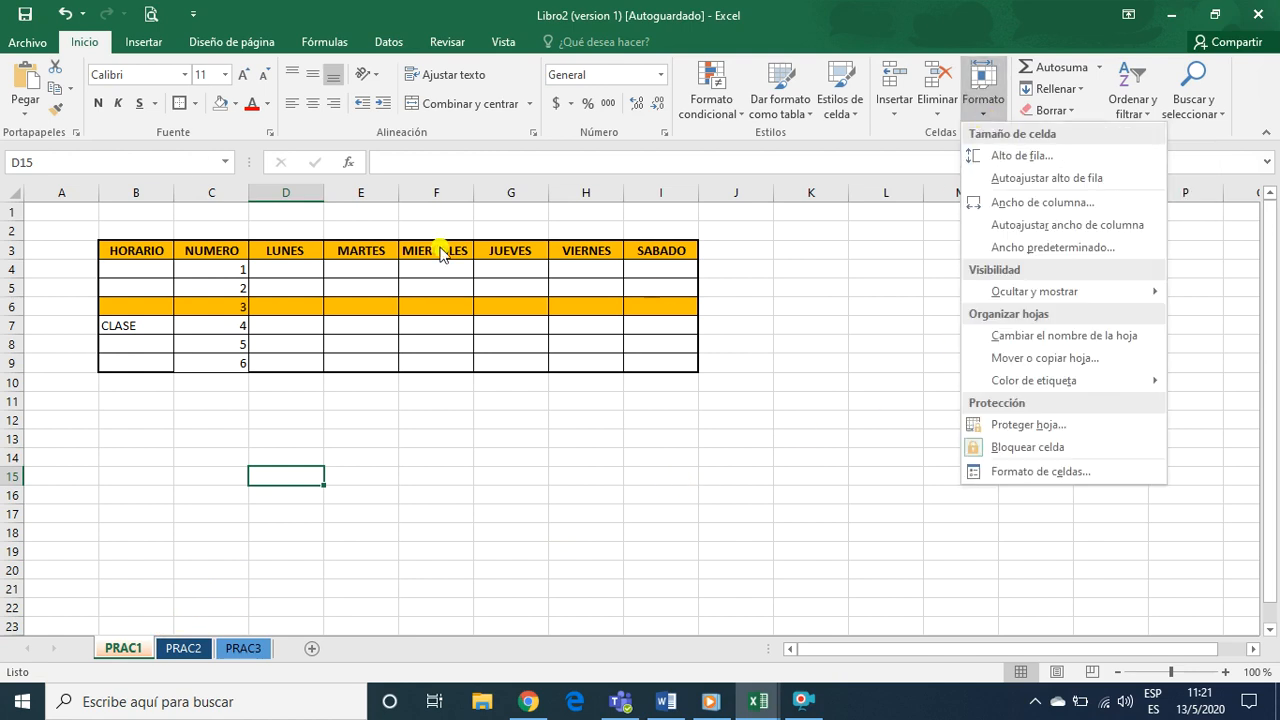
pyautogui.click(90, 42)
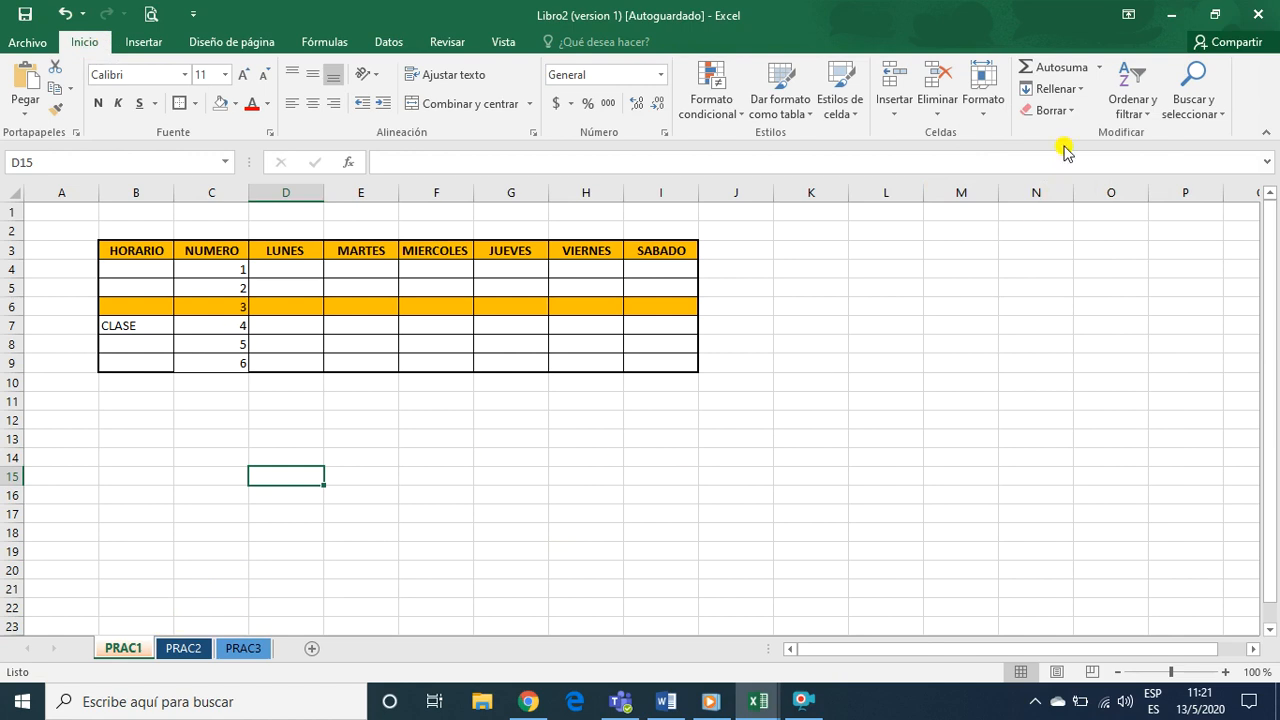
pyautogui.click(980, 112)
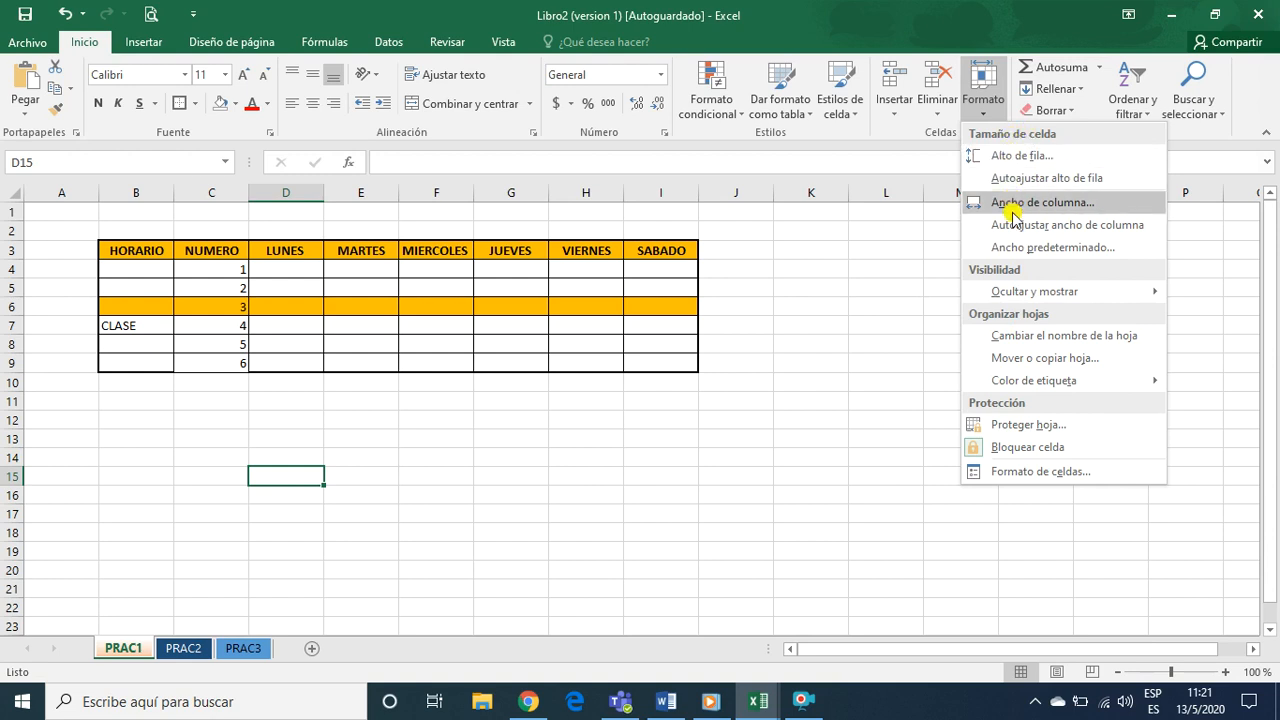
pyautogui.moveTo(1010, 296)
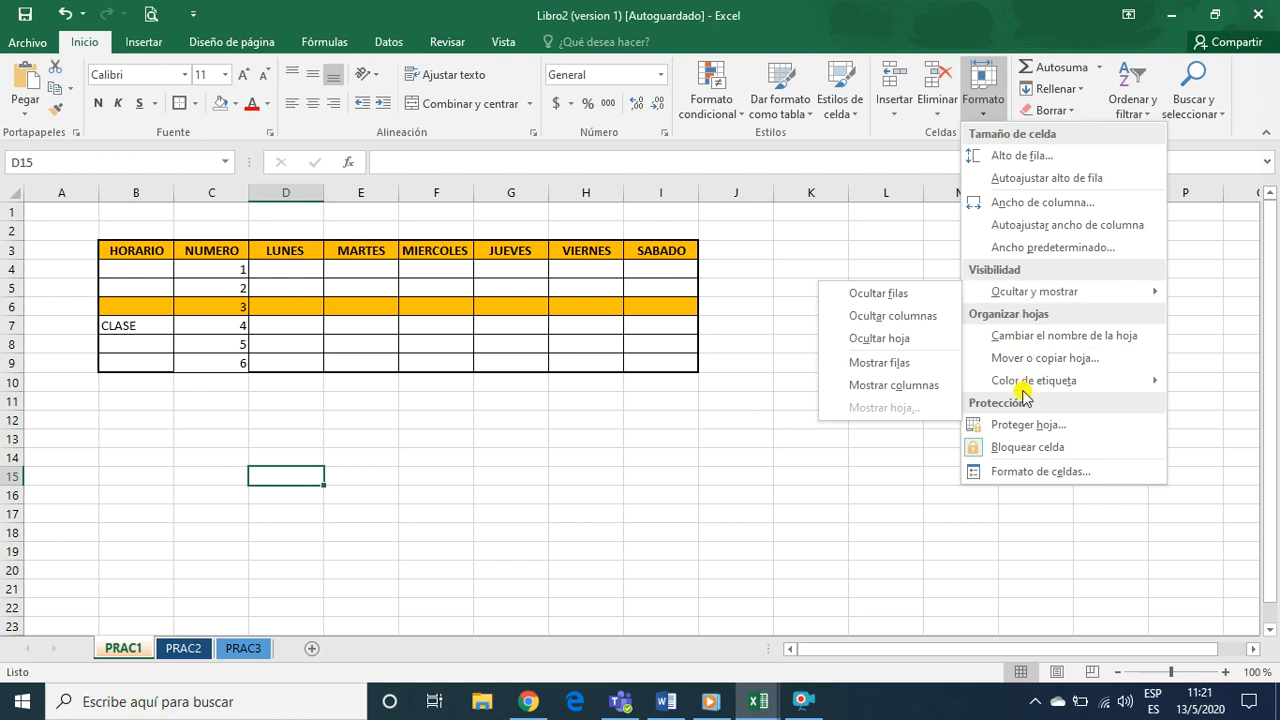
pyautogui.click(982, 112)
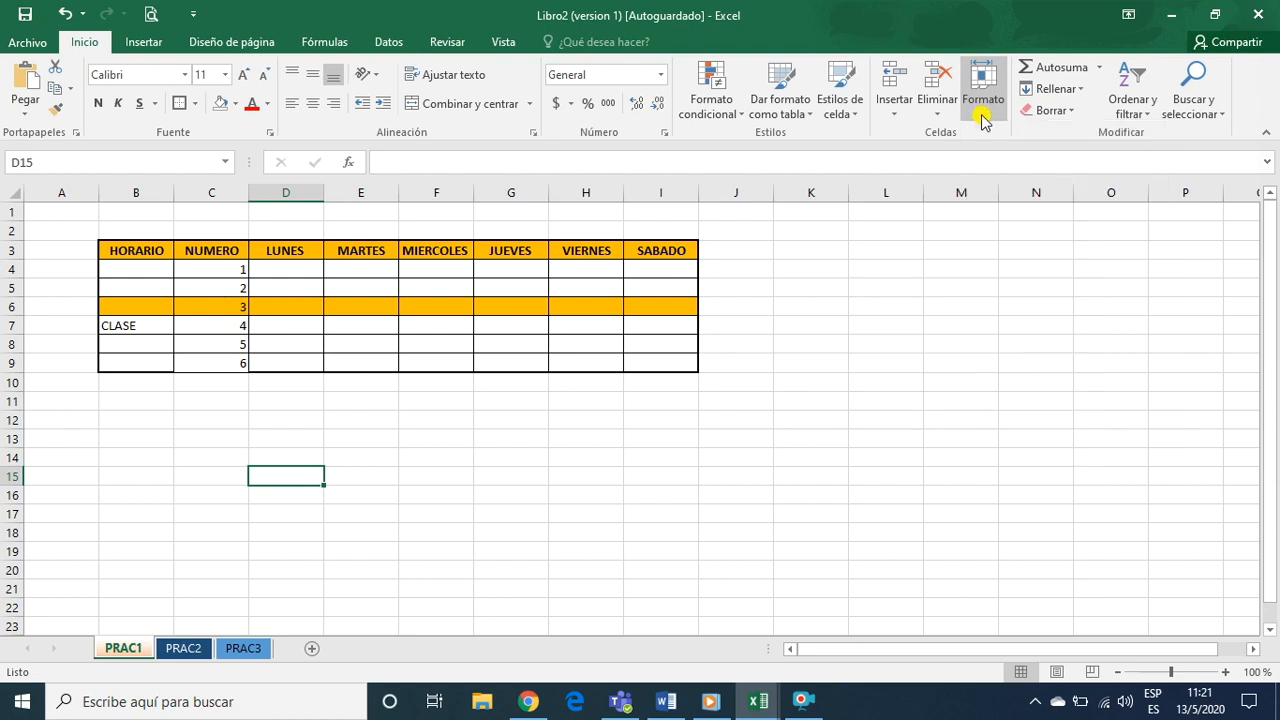
# Hide the PRAC1 timetable sheet and unhide it again using the cell Format command
pyautogui.click(982, 112)
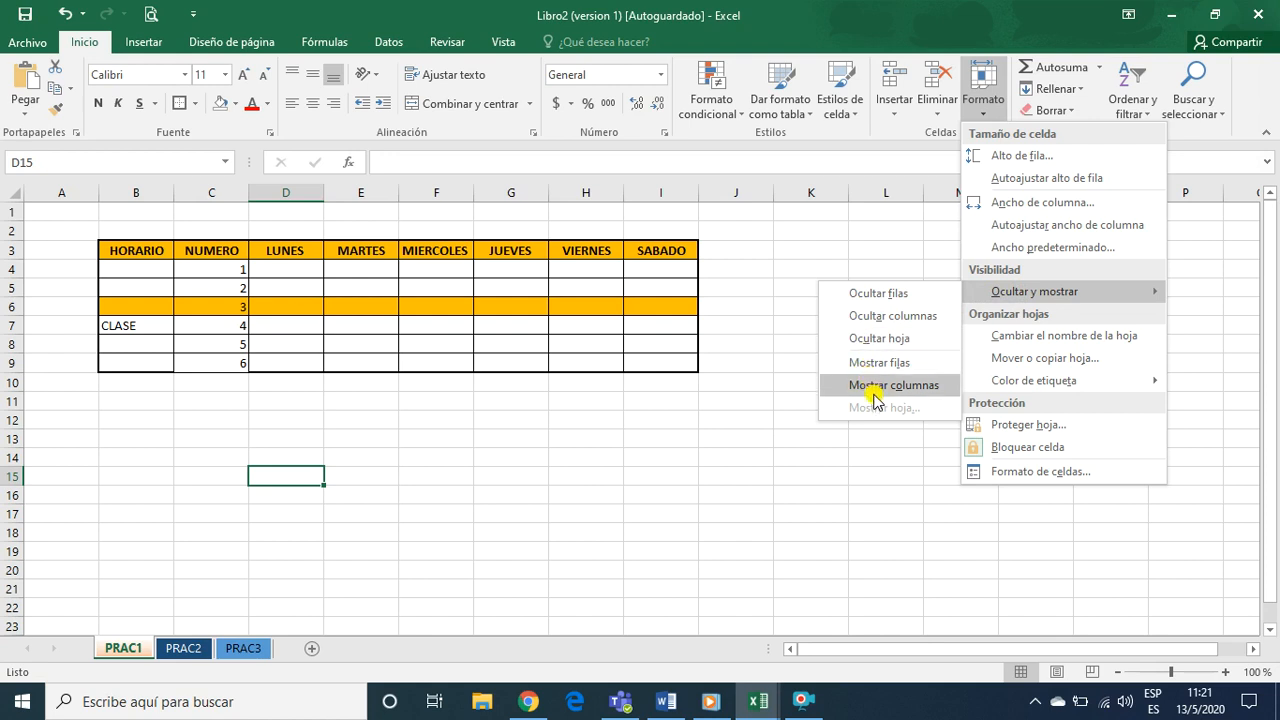
pyautogui.click(876, 340)
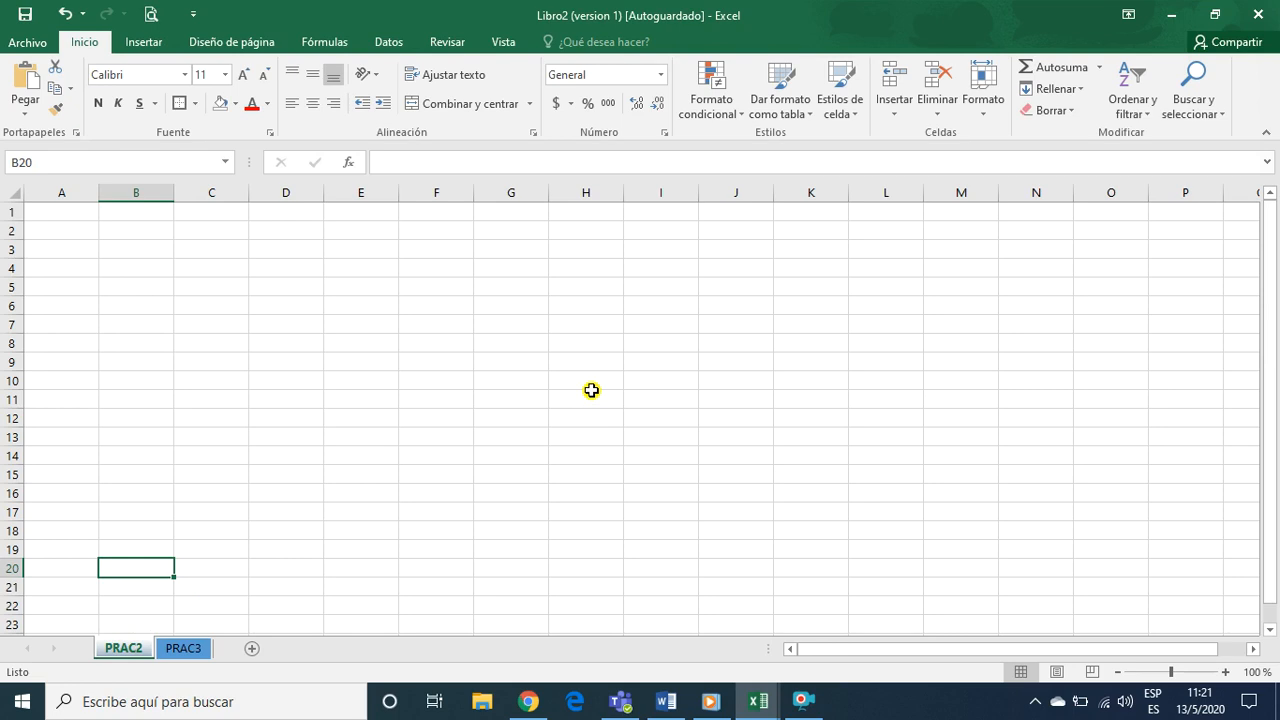
pyautogui.click(978, 116)
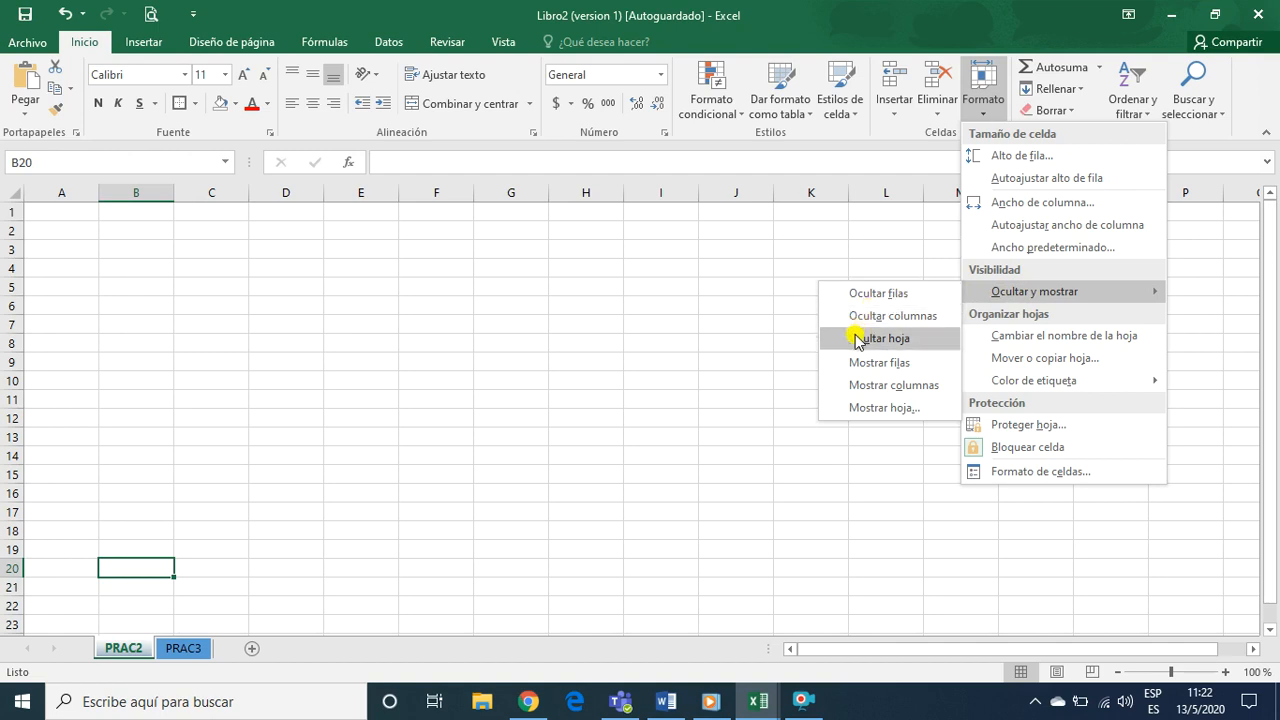
pyautogui.click(866, 414)
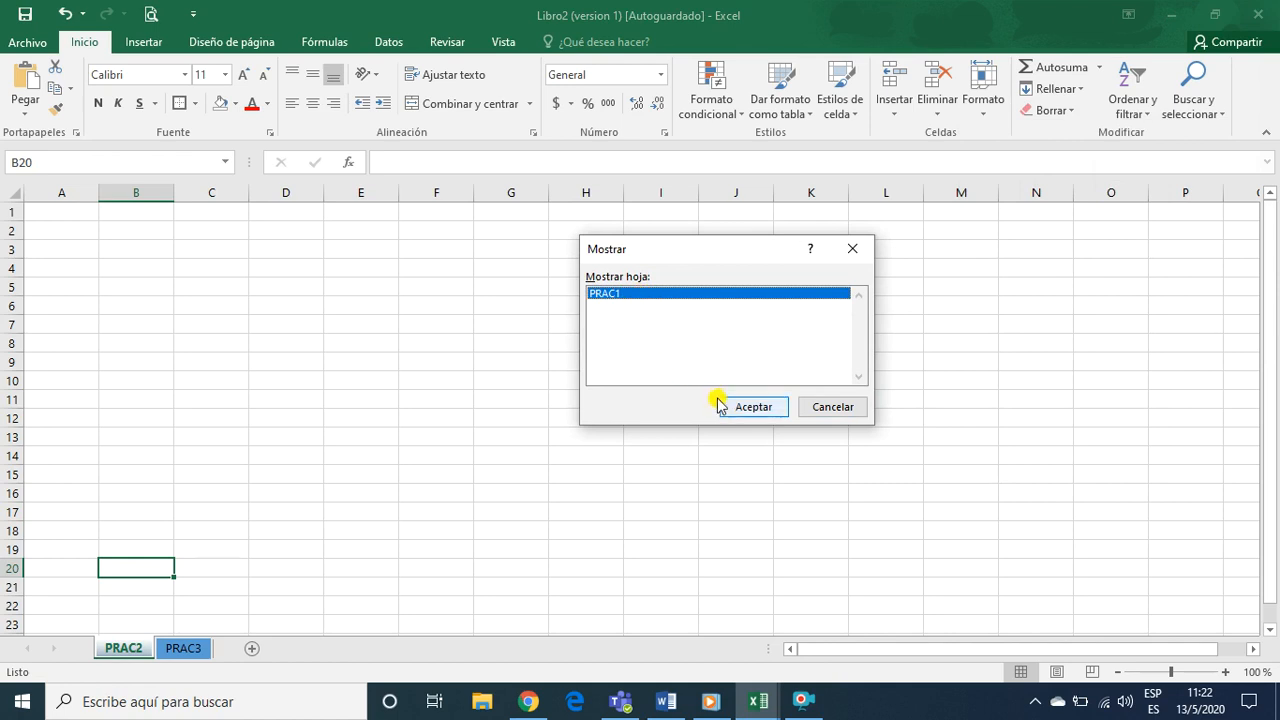
pyautogui.click(754, 408)
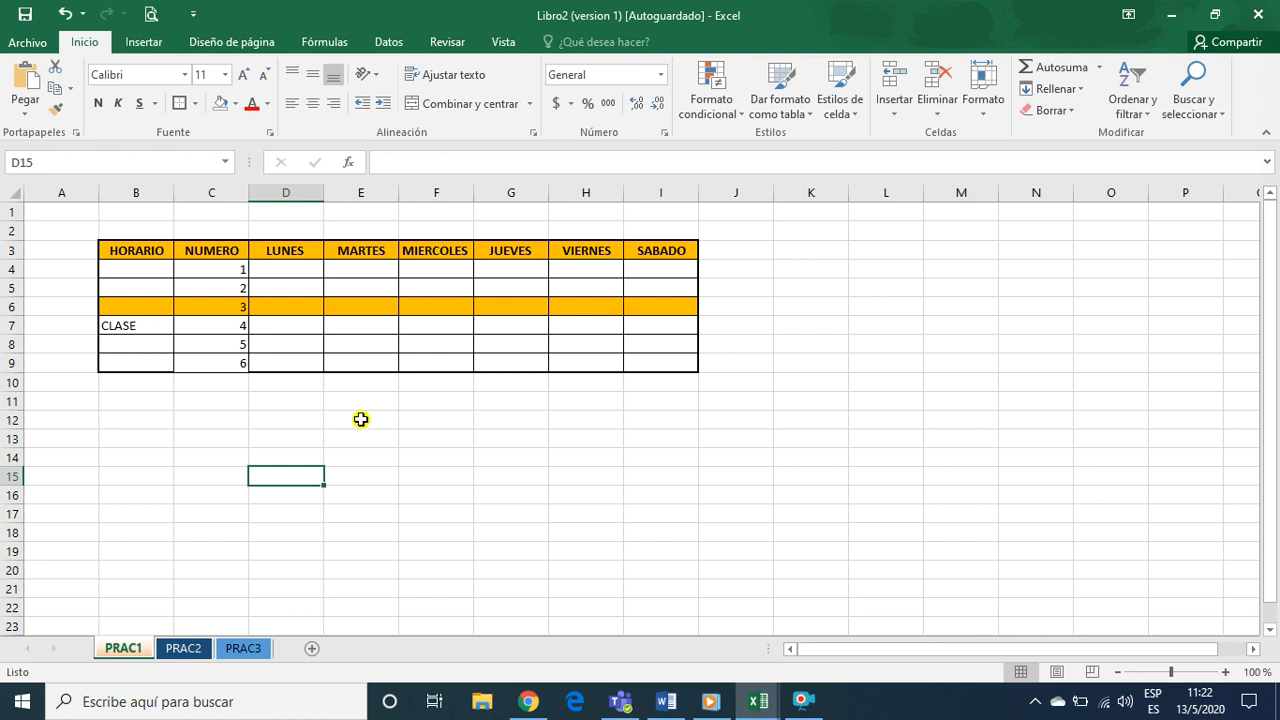
pyautogui.click(395, 420)
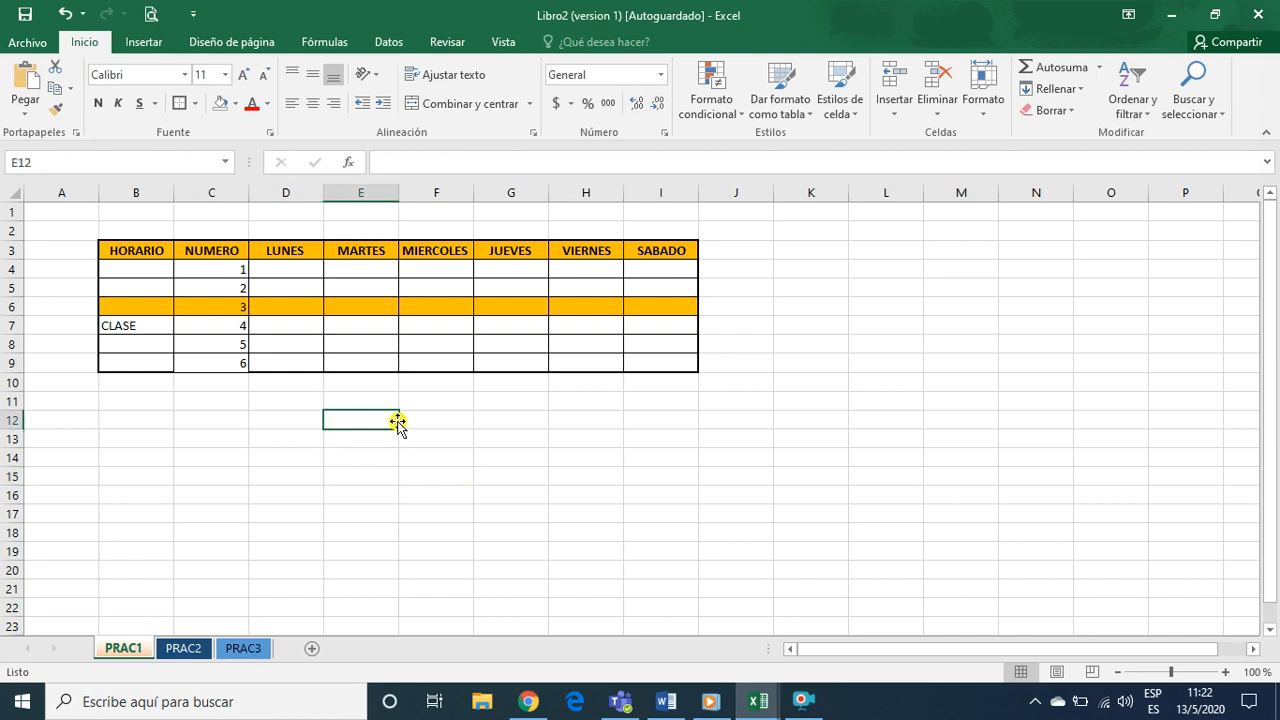
pyautogui.click(184, 453)
pyautogui.press('Up')
pyautogui.click(178, 392)
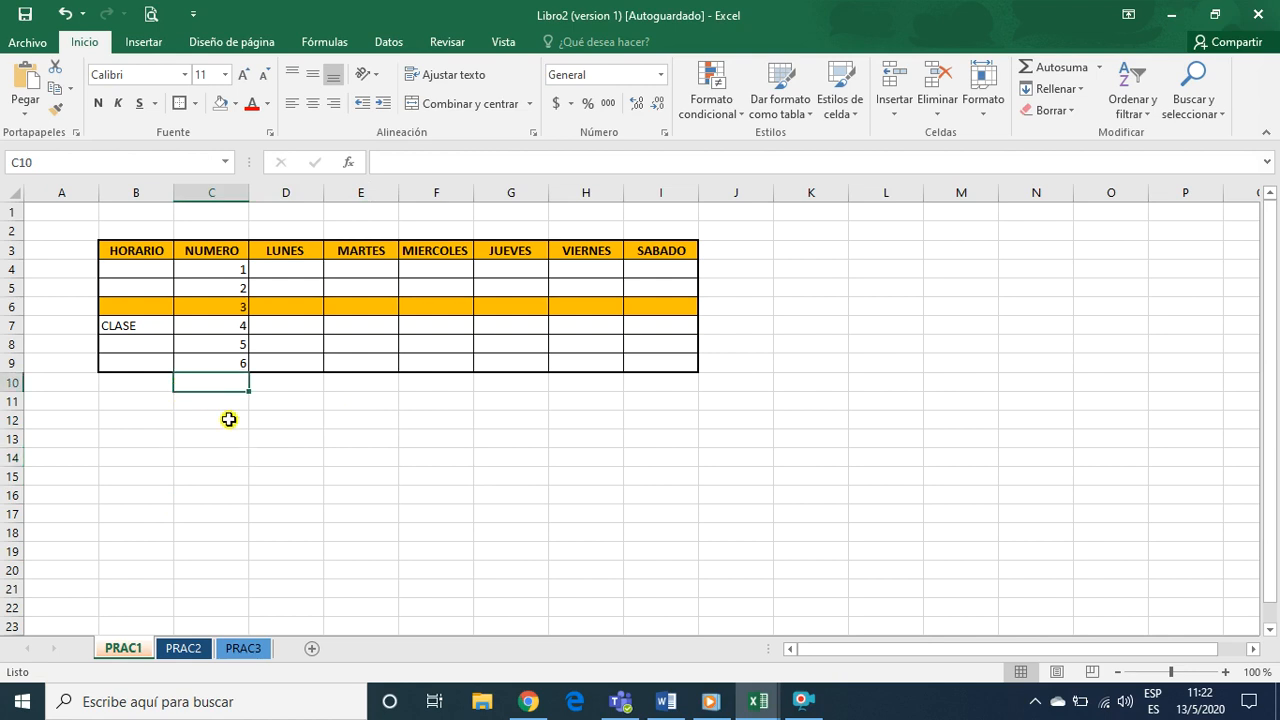
pyautogui.click(334, 518)
pyautogui.click(310, 425)
pyautogui.click(495, 508)
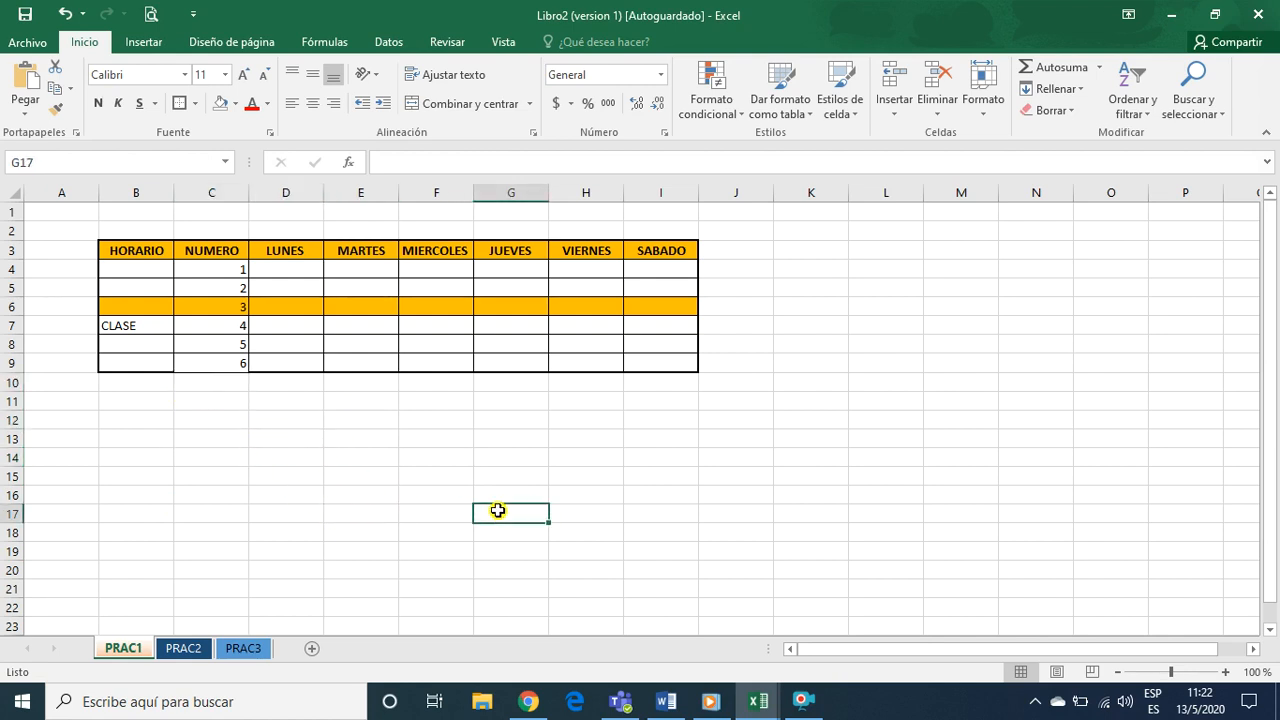
pyautogui.click(229, 415)
pyautogui.click(223, 361)
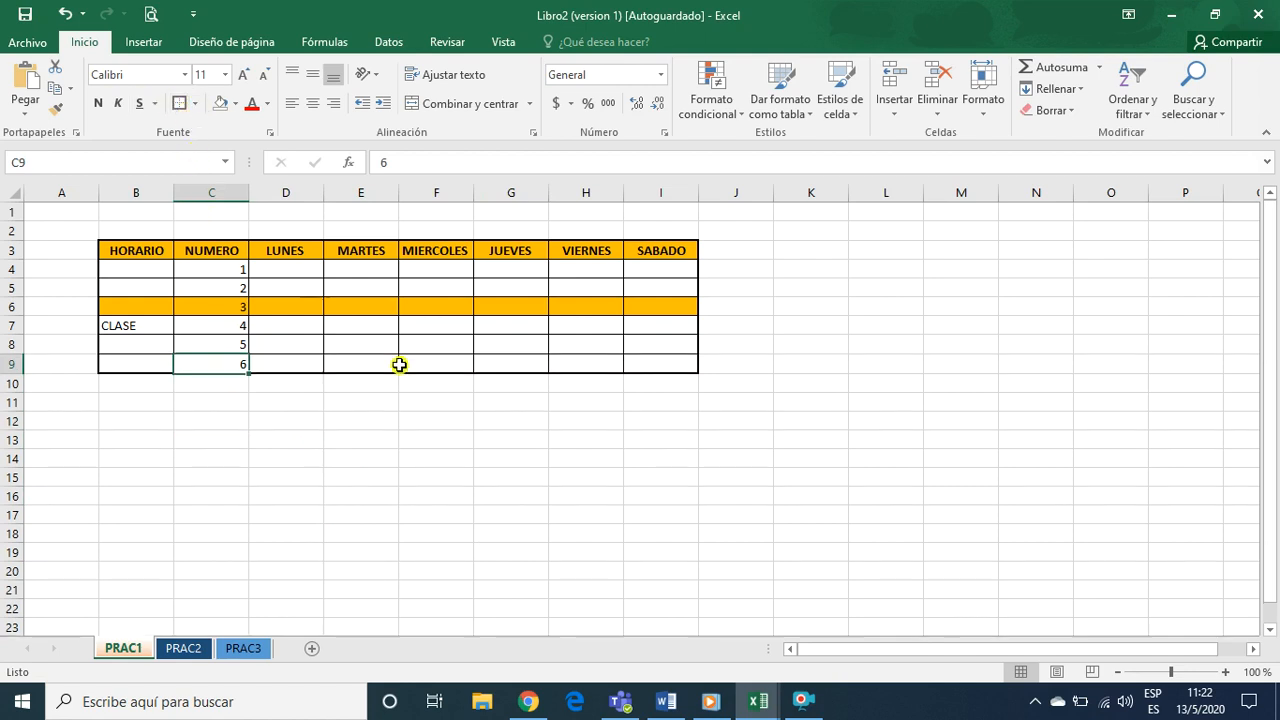
pyautogui.click(440, 421)
pyautogui.scroll(-1, 673, 462)
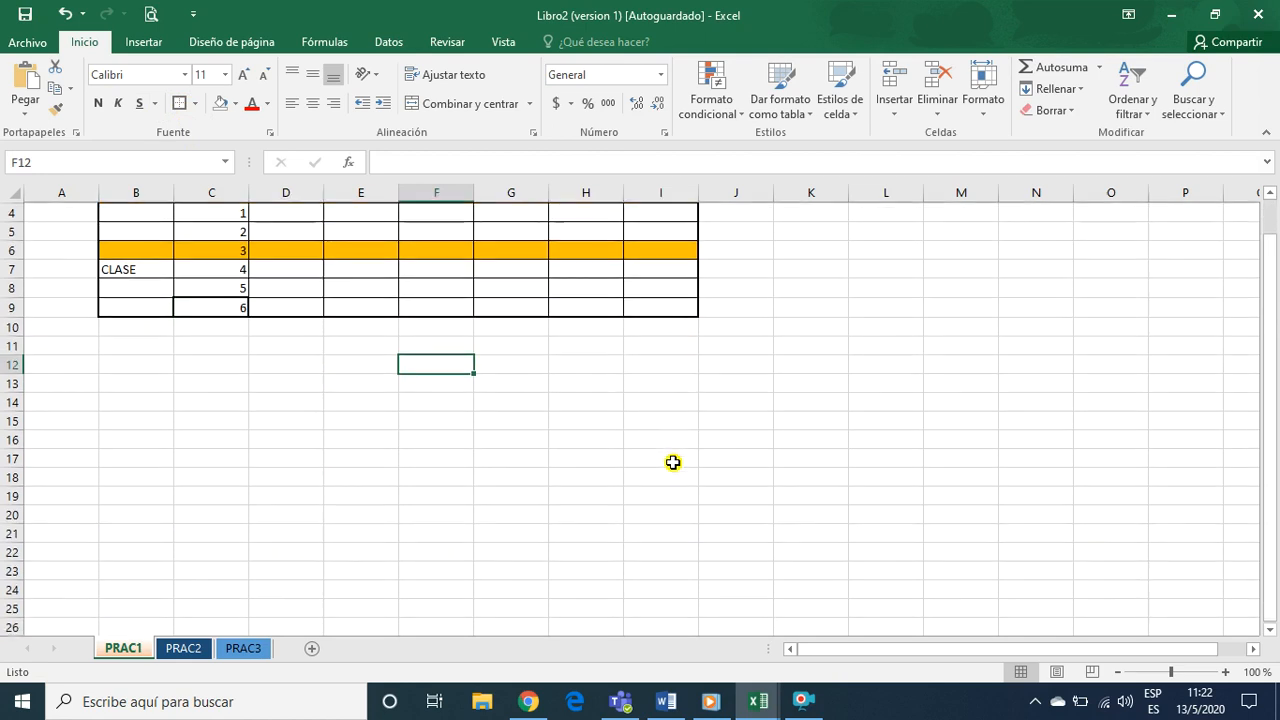
pyautogui.scroll(1, 673, 462)
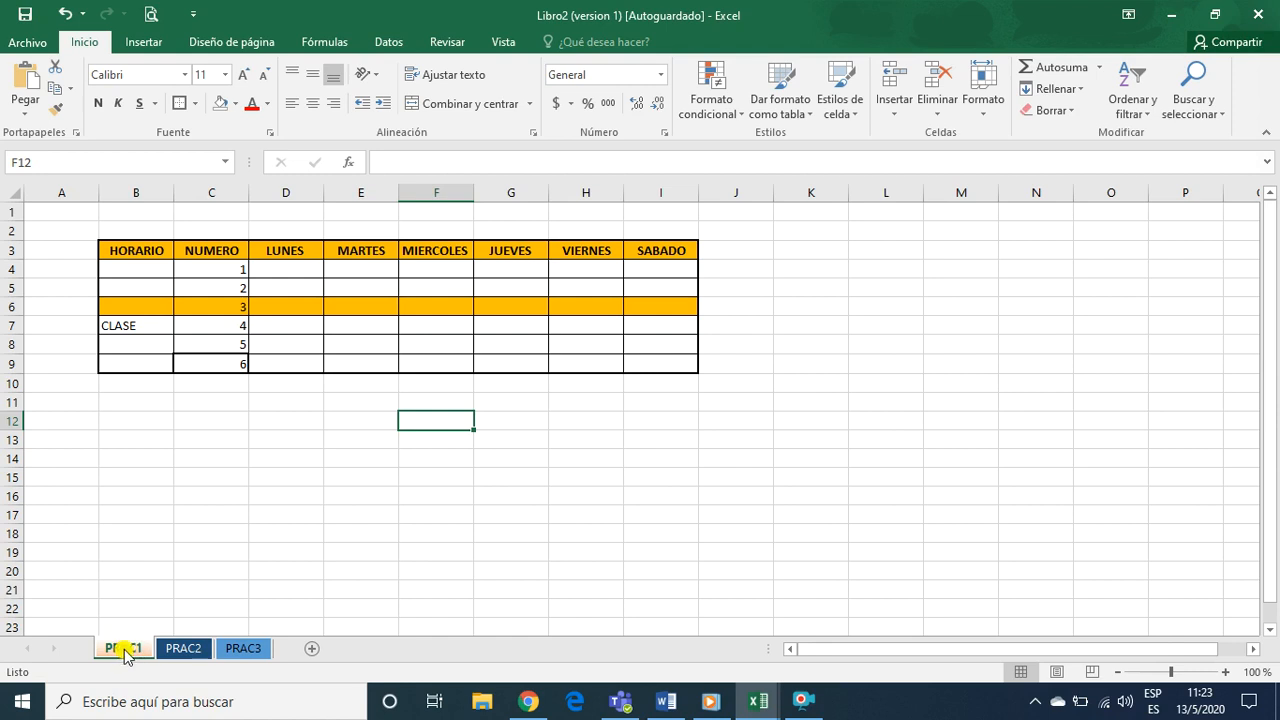
pyautogui.click(218, 415)
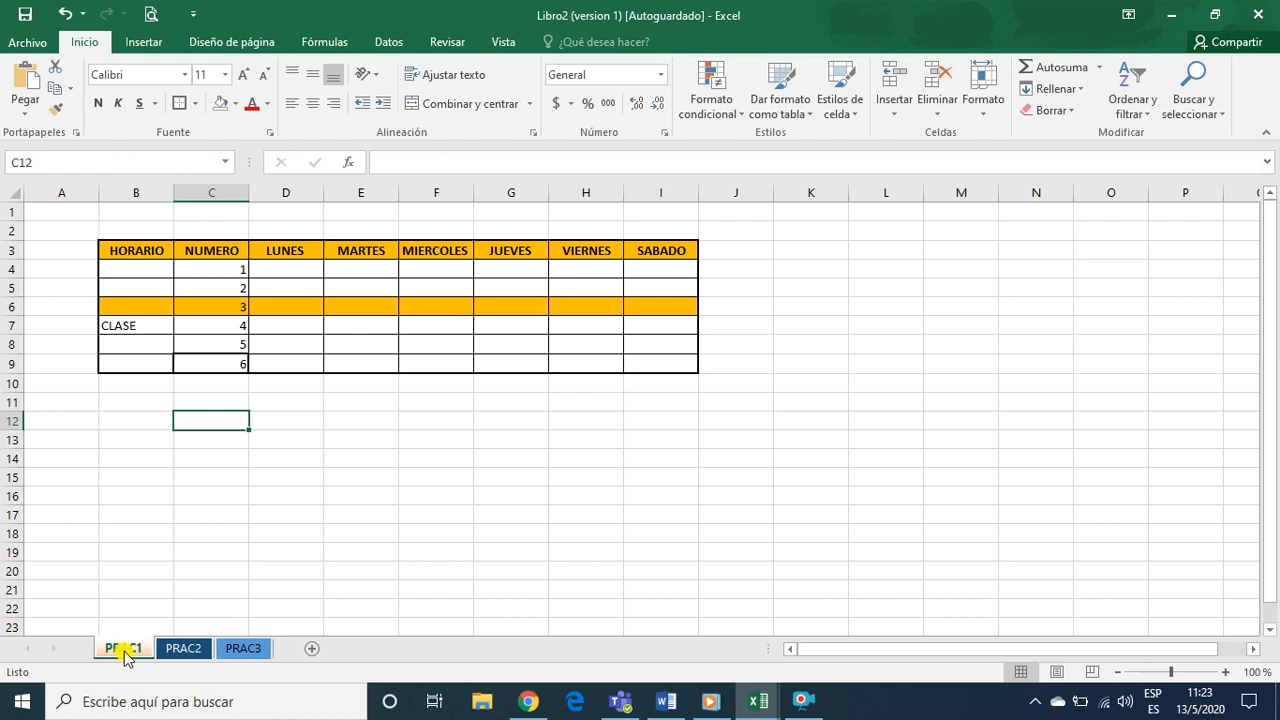
pyautogui.click(252, 496)
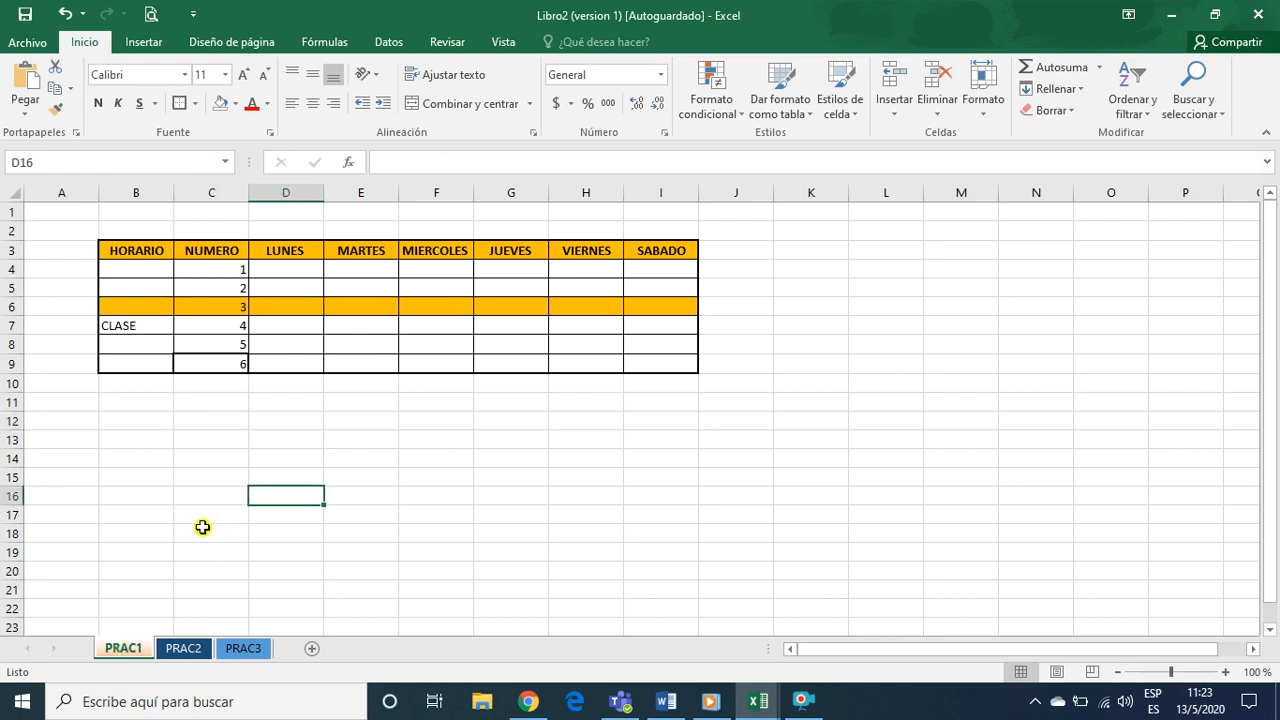
# Create a copy of the PRAC1 sheet in the same workbook, placed after the last sheet
pyautogui.rightClick(128, 652)
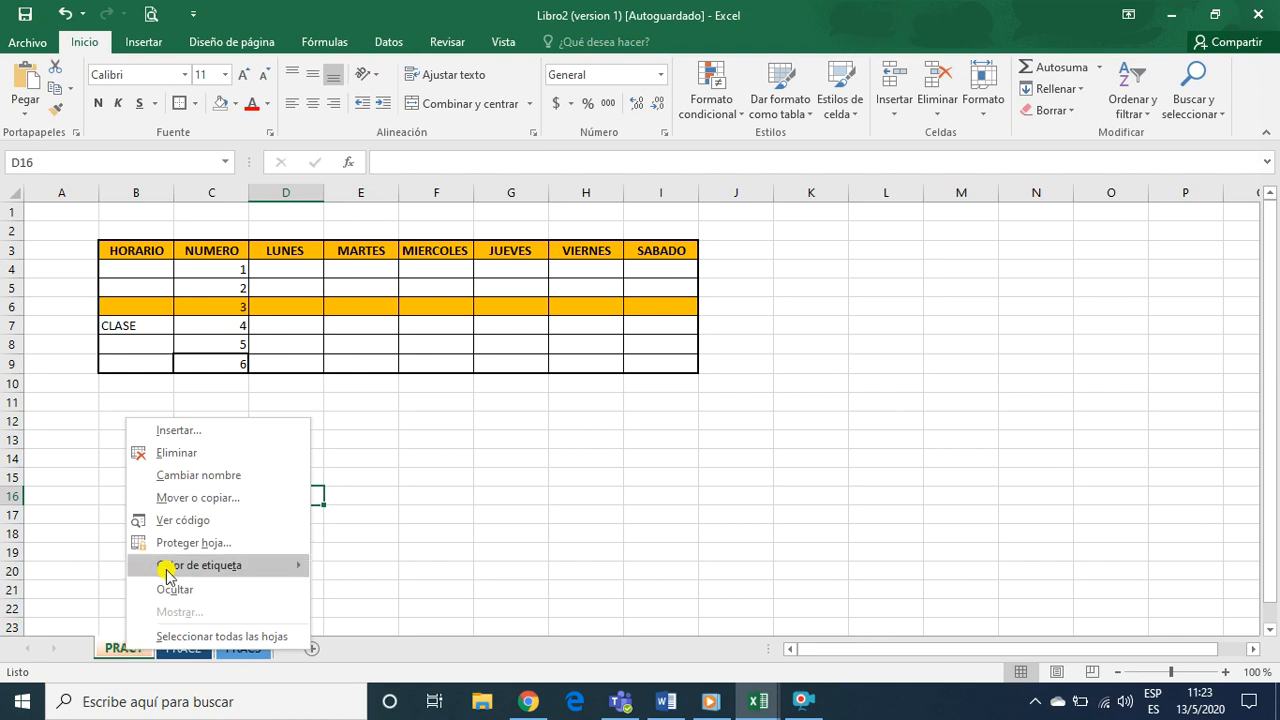
pyautogui.click(186, 500)
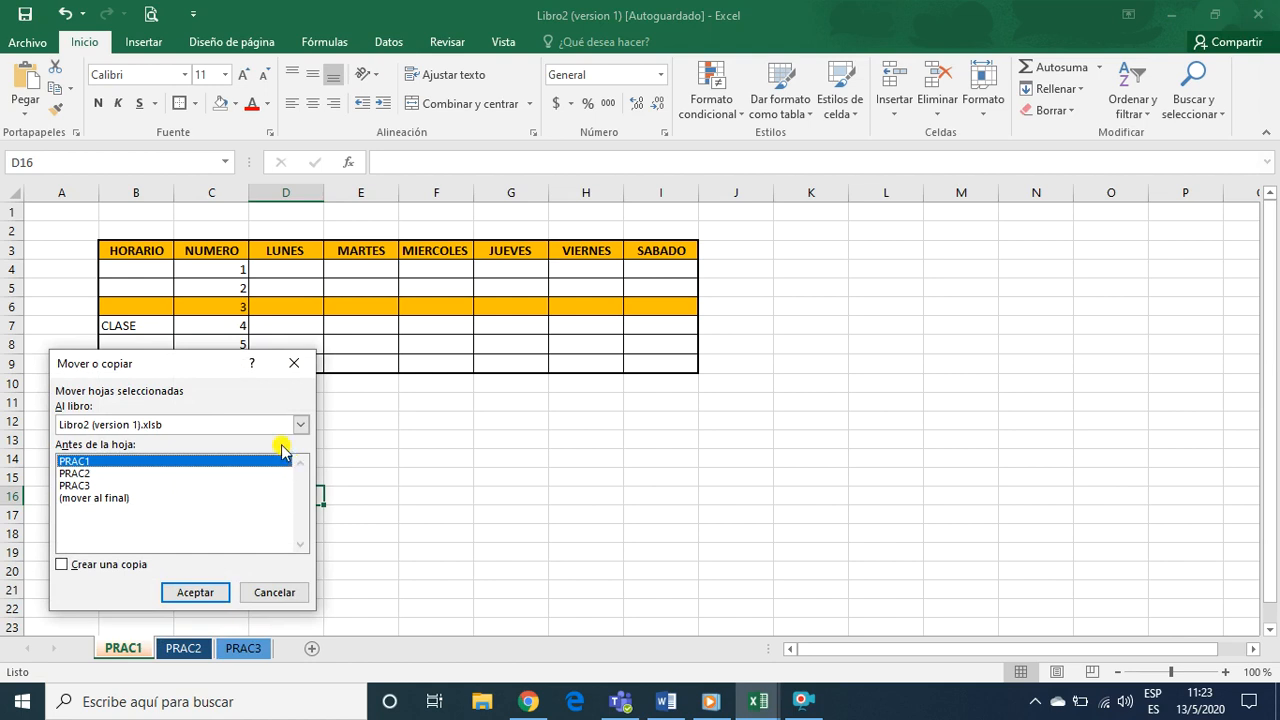
pyautogui.moveTo(183, 368); pyautogui.dragTo(324, 334)
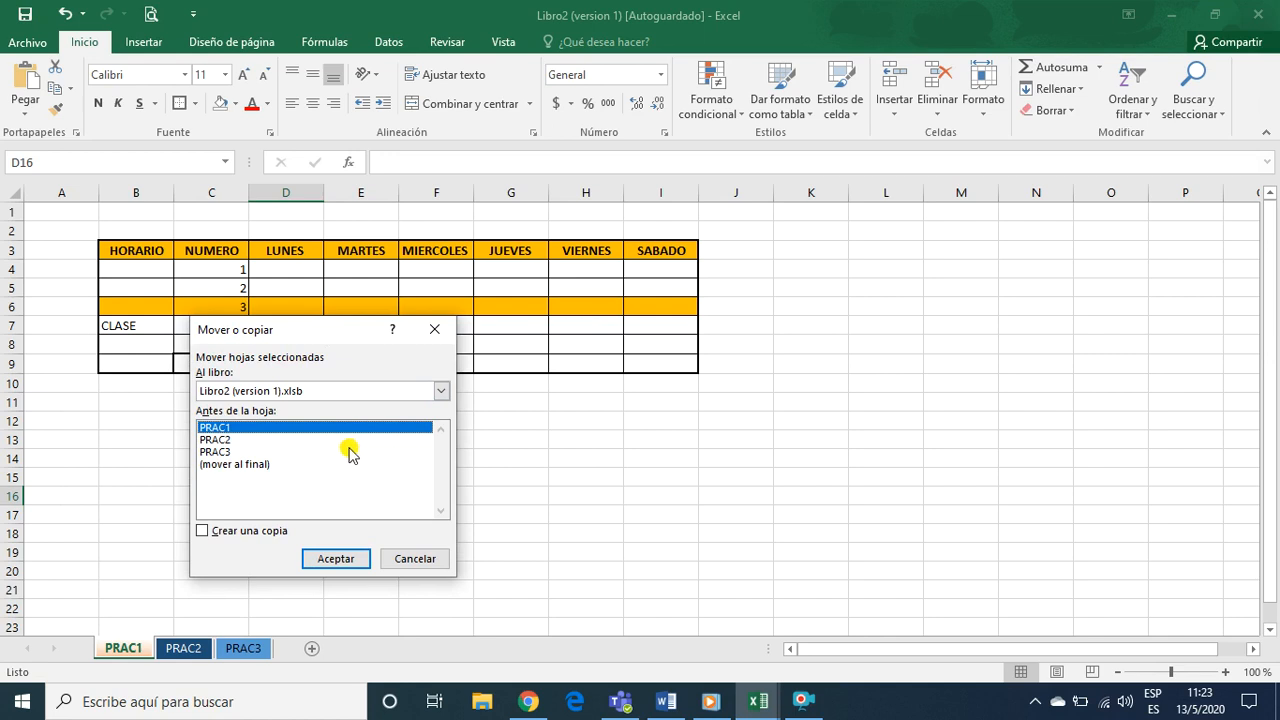
pyautogui.click(203, 533)
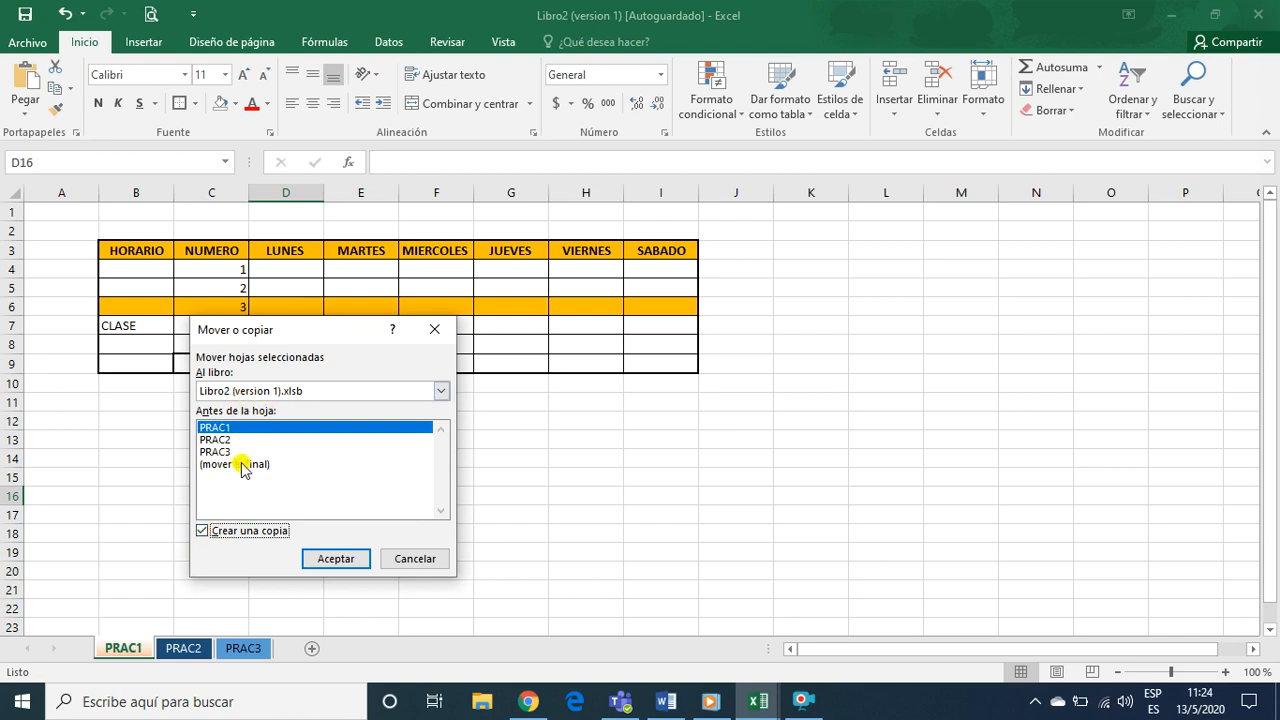
pyautogui.click(243, 465)
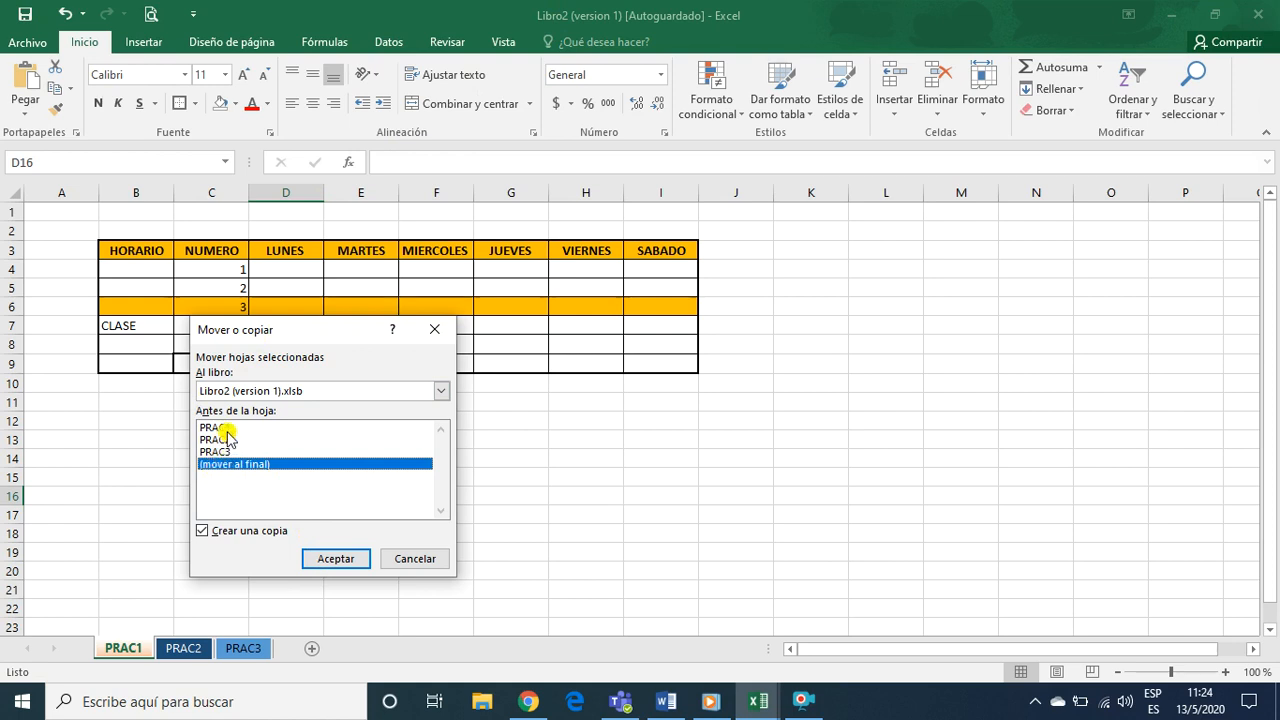
pyautogui.click(337, 559)
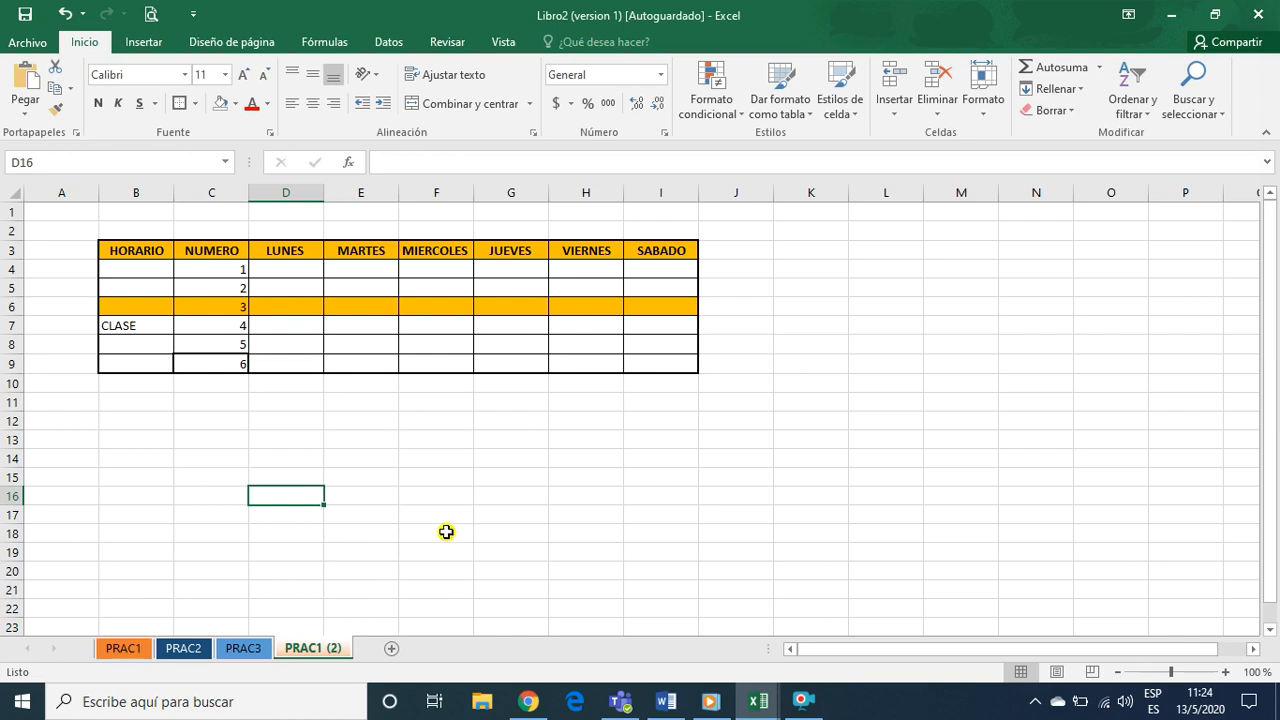
# Compare the original PRAC1 timetable sheet with its copy at the end of the workbook
pyautogui.scroll(-1, 420, 540)
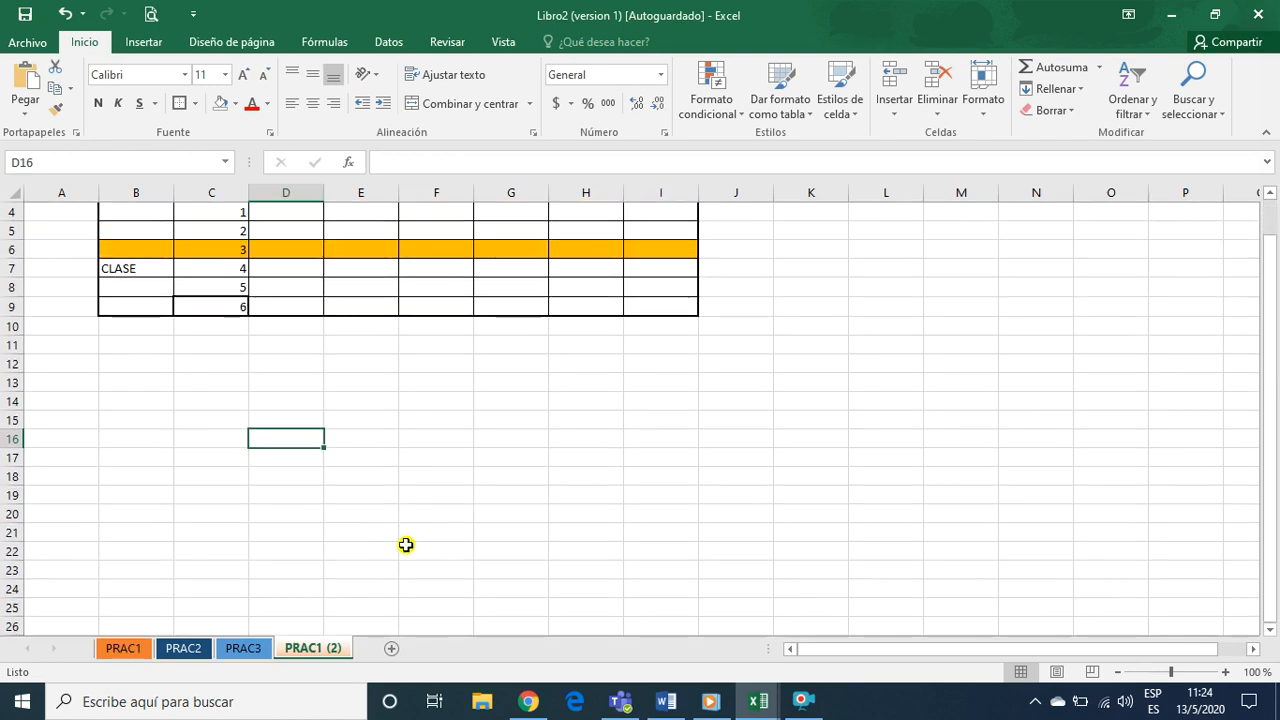
pyautogui.click(122, 648)
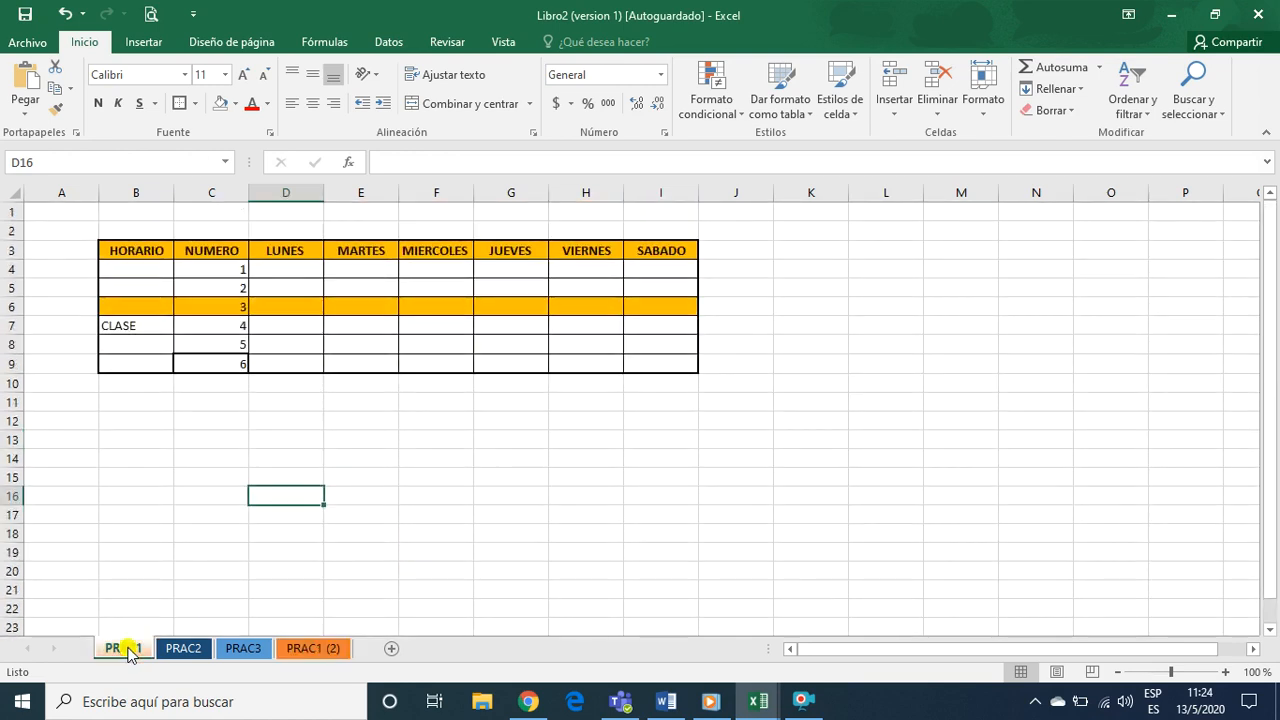
pyautogui.click(315, 650)
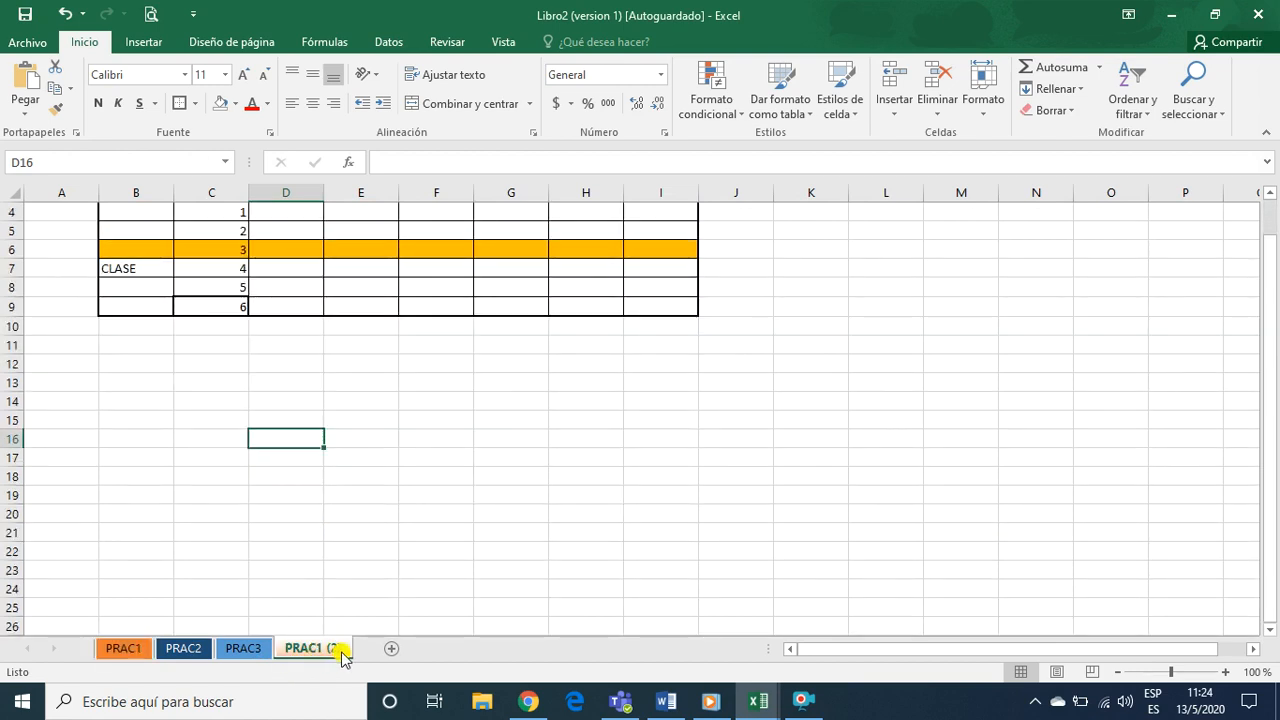
pyautogui.click(138, 652)
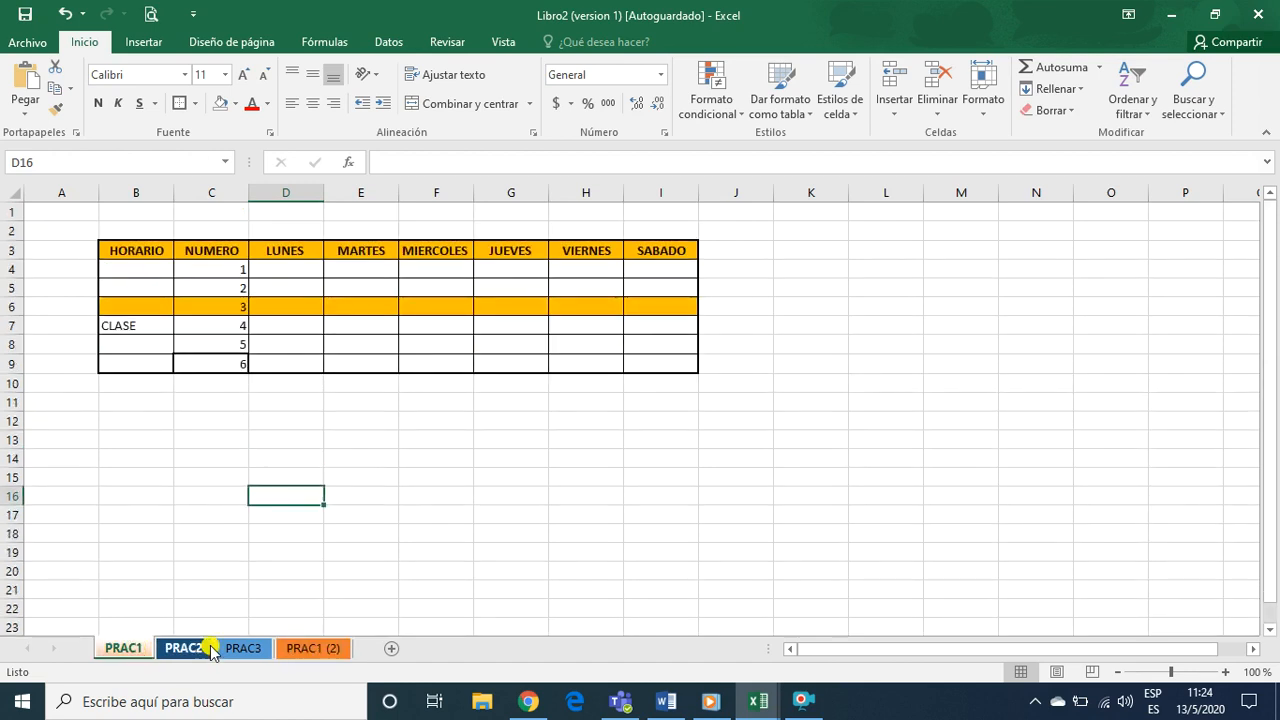
pyautogui.click(310, 650)
pyautogui.click(128, 650)
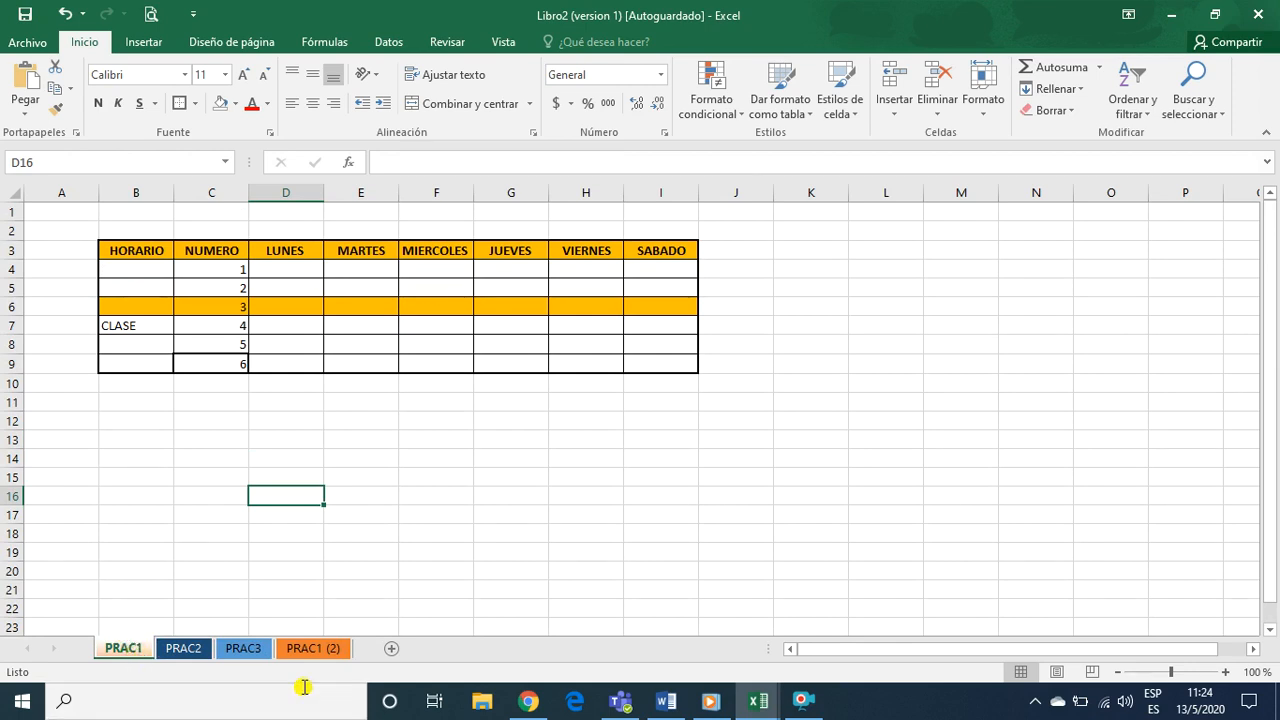
# Rename the copied timetable sheet to PRAC4 and switch back to the PRAC1 sheet
pyautogui.click(328, 652)
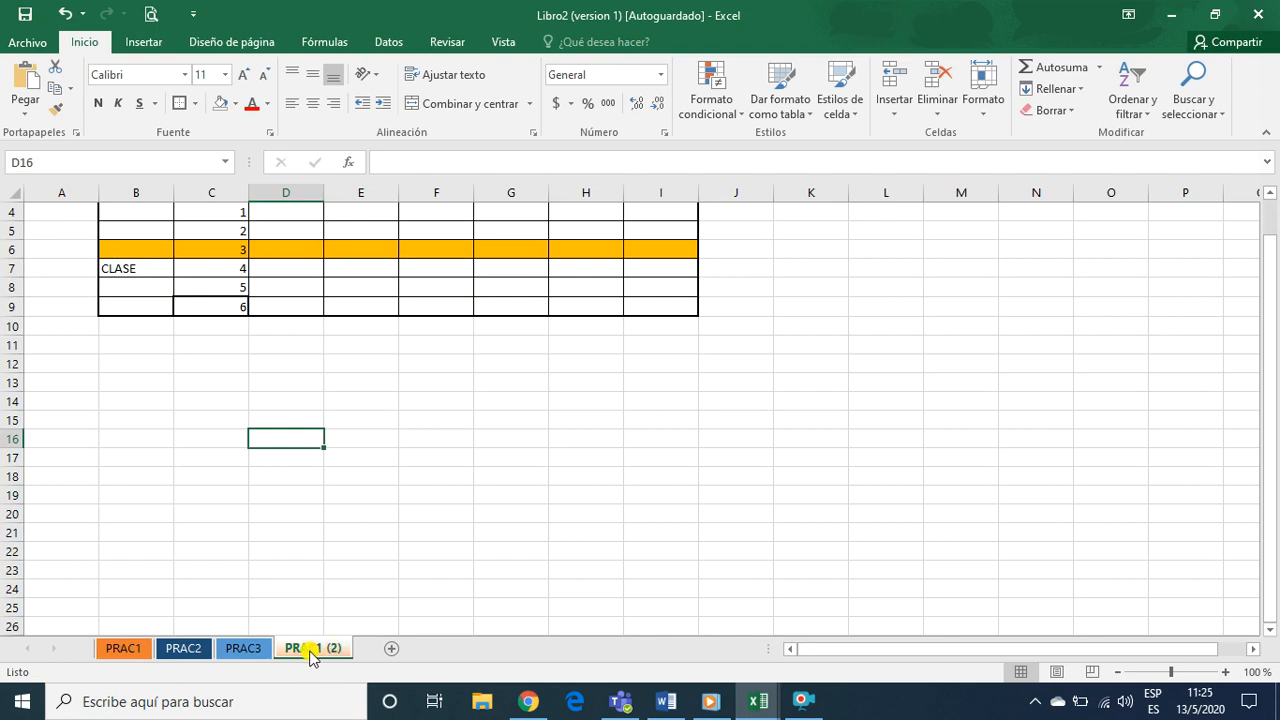
pyautogui.rightClick(310, 656)
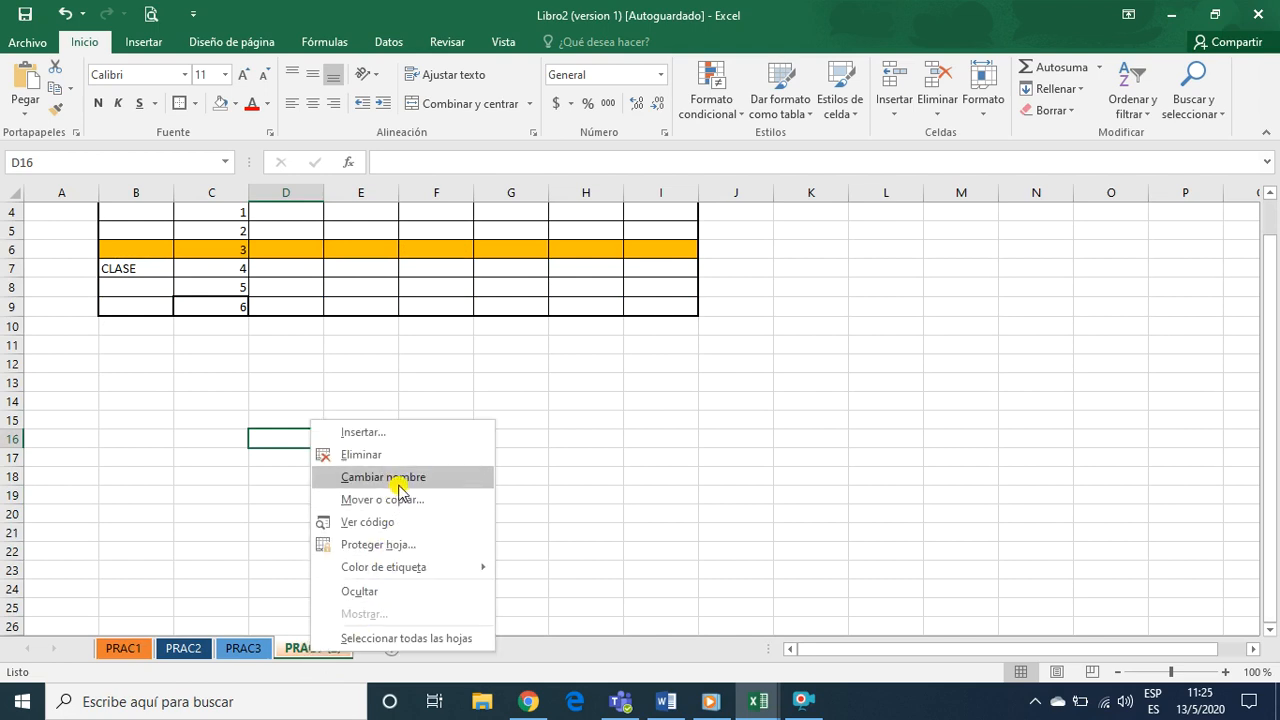
pyautogui.press('Escape')
pyautogui.write('P')
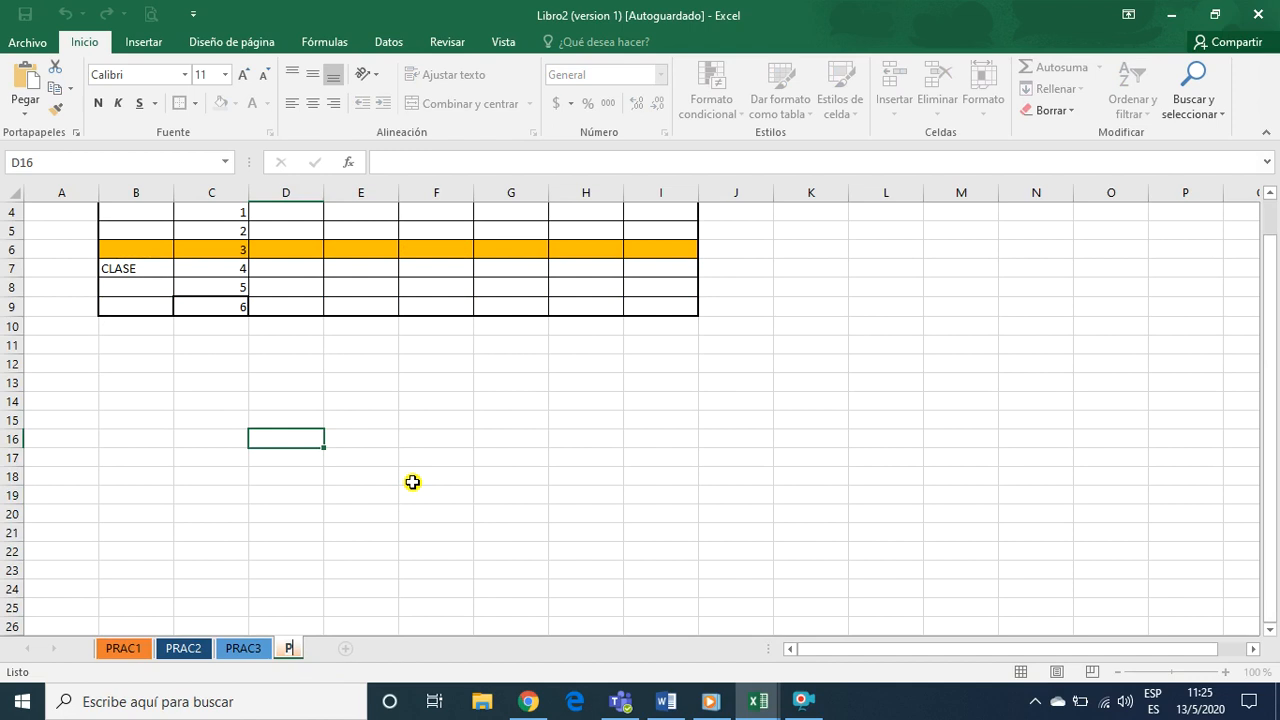
pyautogui.write('RAC4')
pyautogui.click(286, 462)
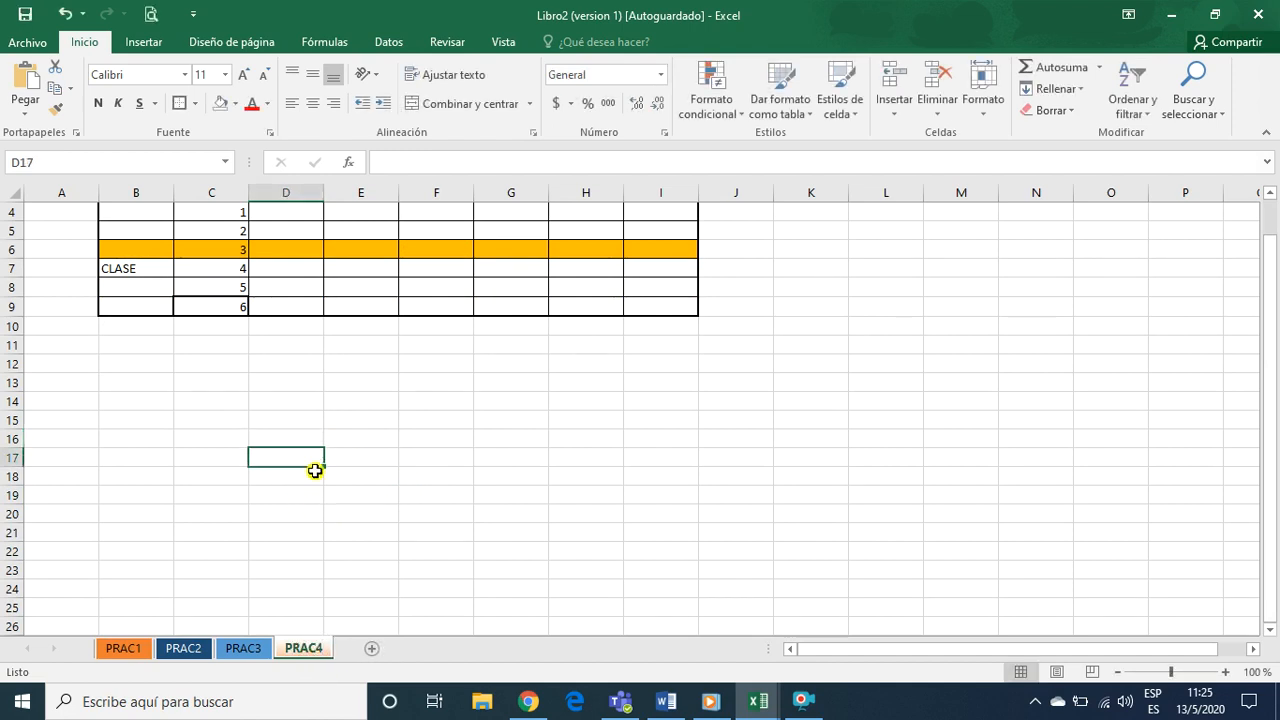
pyautogui.click(142, 647)
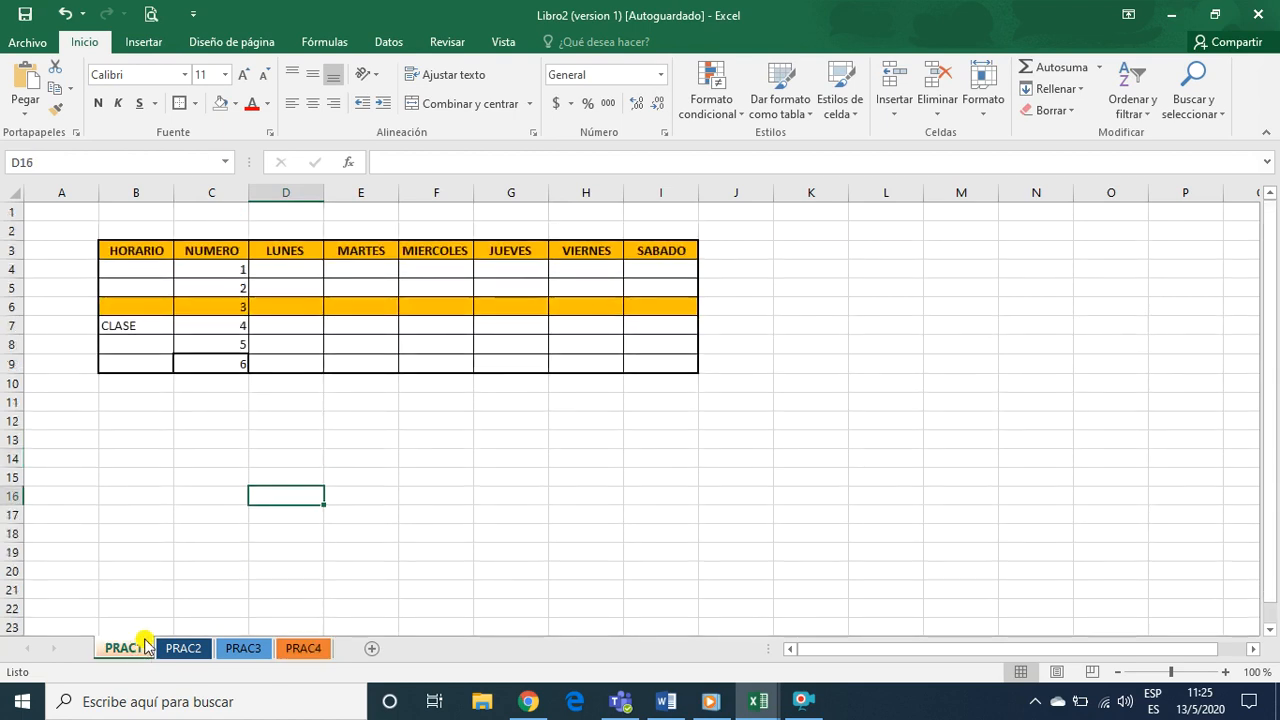
# Review the sheets PRAC1 to PRAC4, comparing the original timetable in PRAC1 with its copy in PRAC4
pyautogui.click(178, 647)
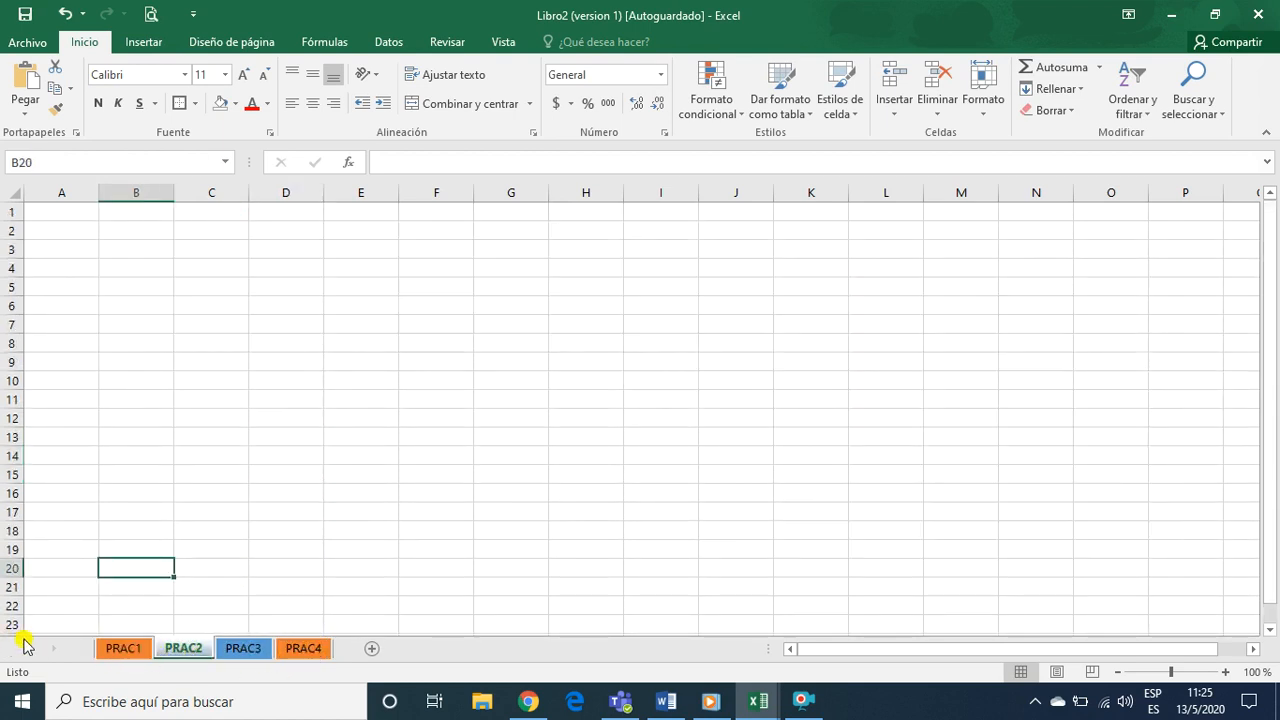
pyautogui.click(135, 652)
pyautogui.click(300, 648)
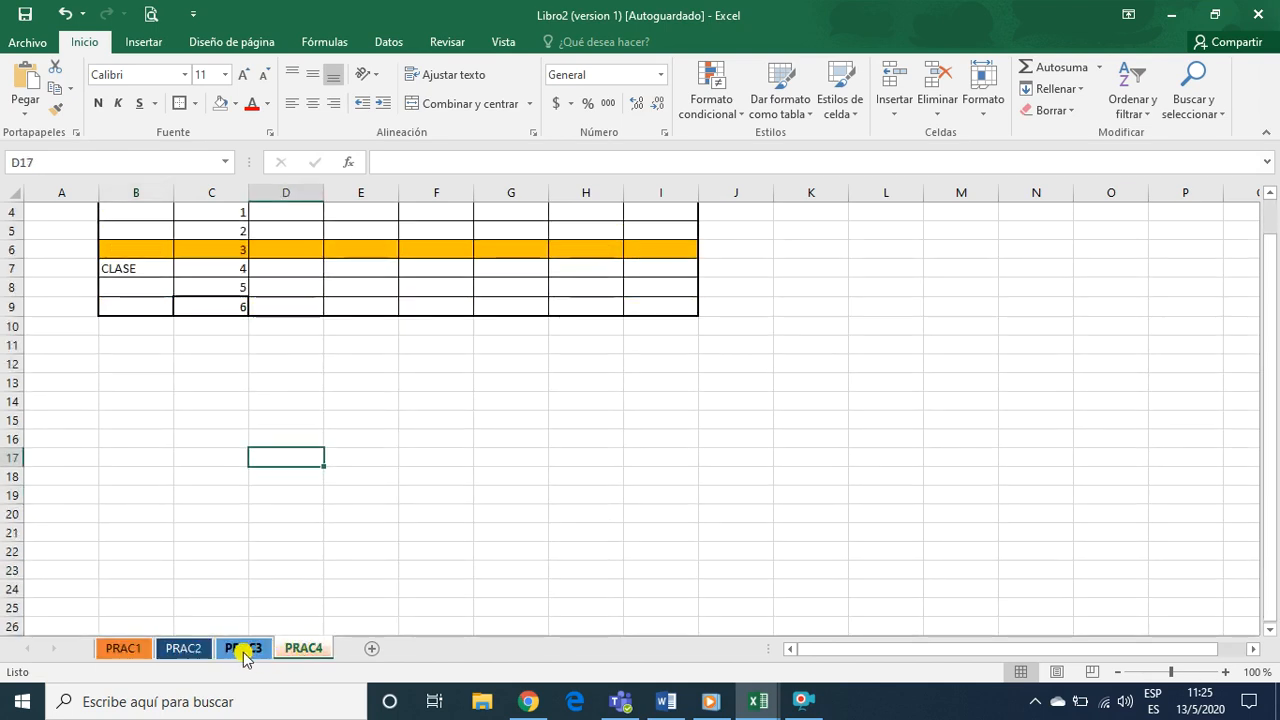
pyautogui.click(112, 649)
pyautogui.click(304, 648)
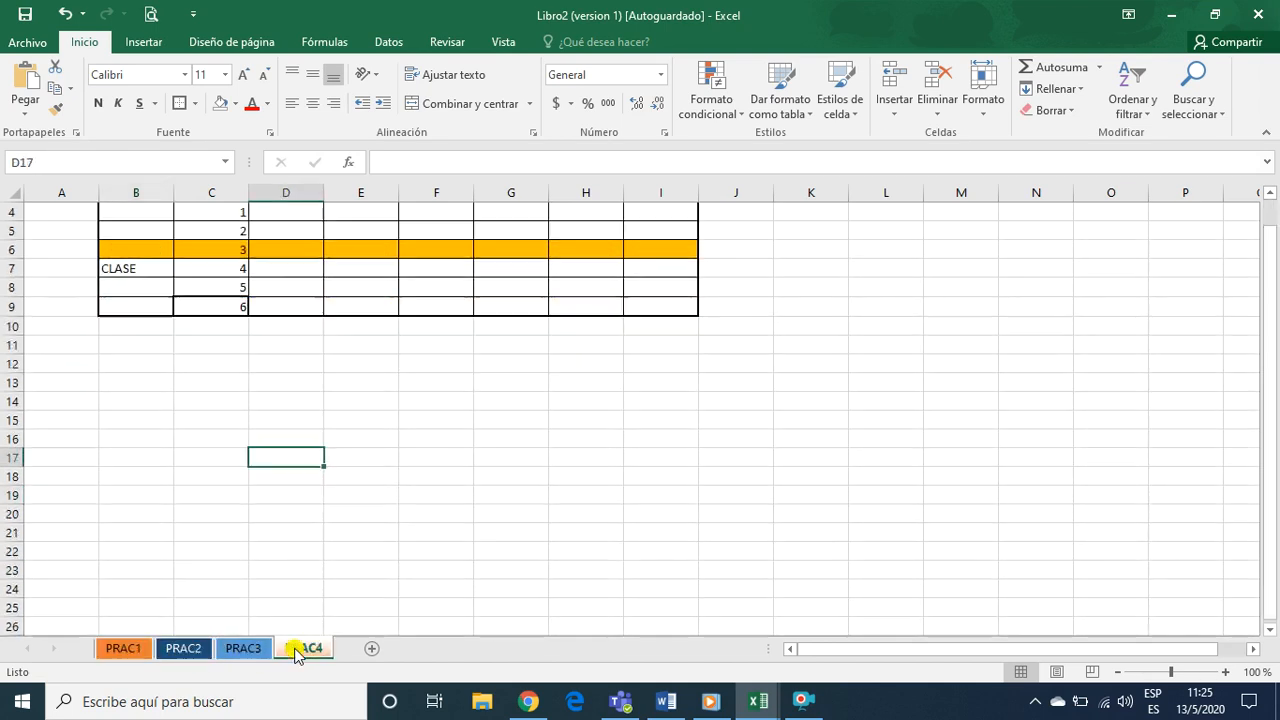
pyautogui.click(237, 652)
pyautogui.click(182, 650)
pyautogui.click(125, 650)
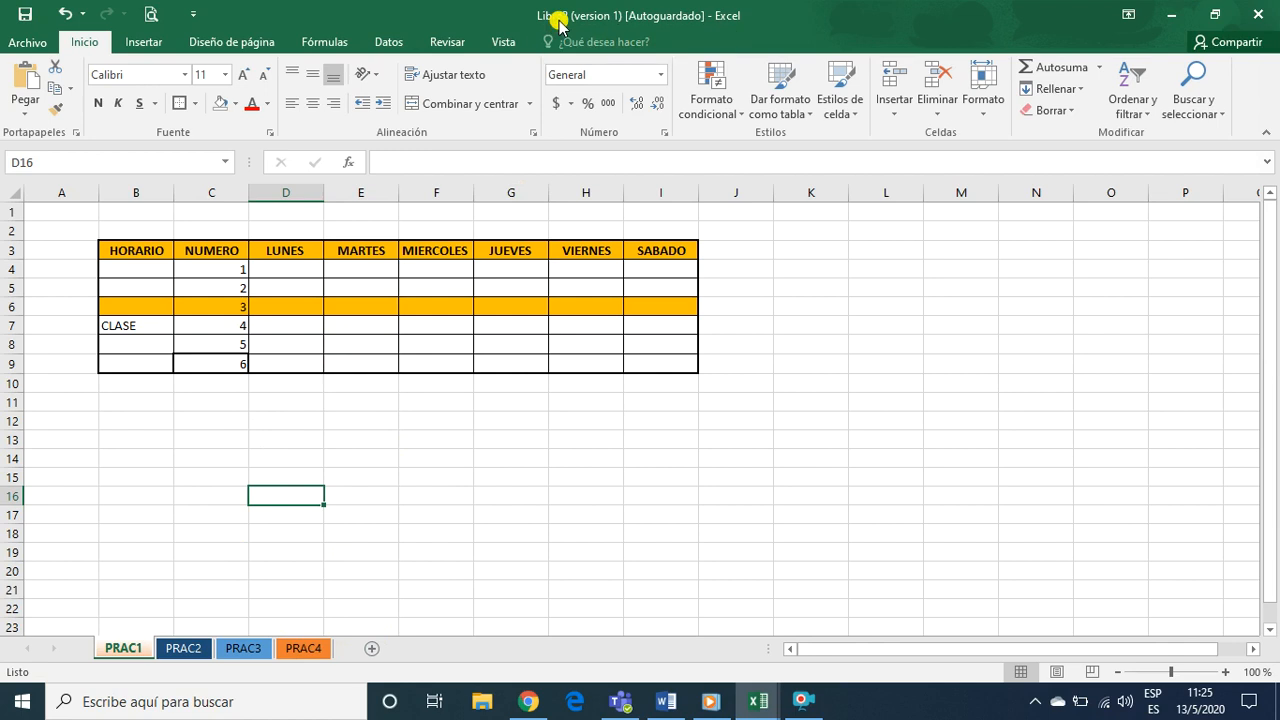
pyautogui.rightClick(133, 651)
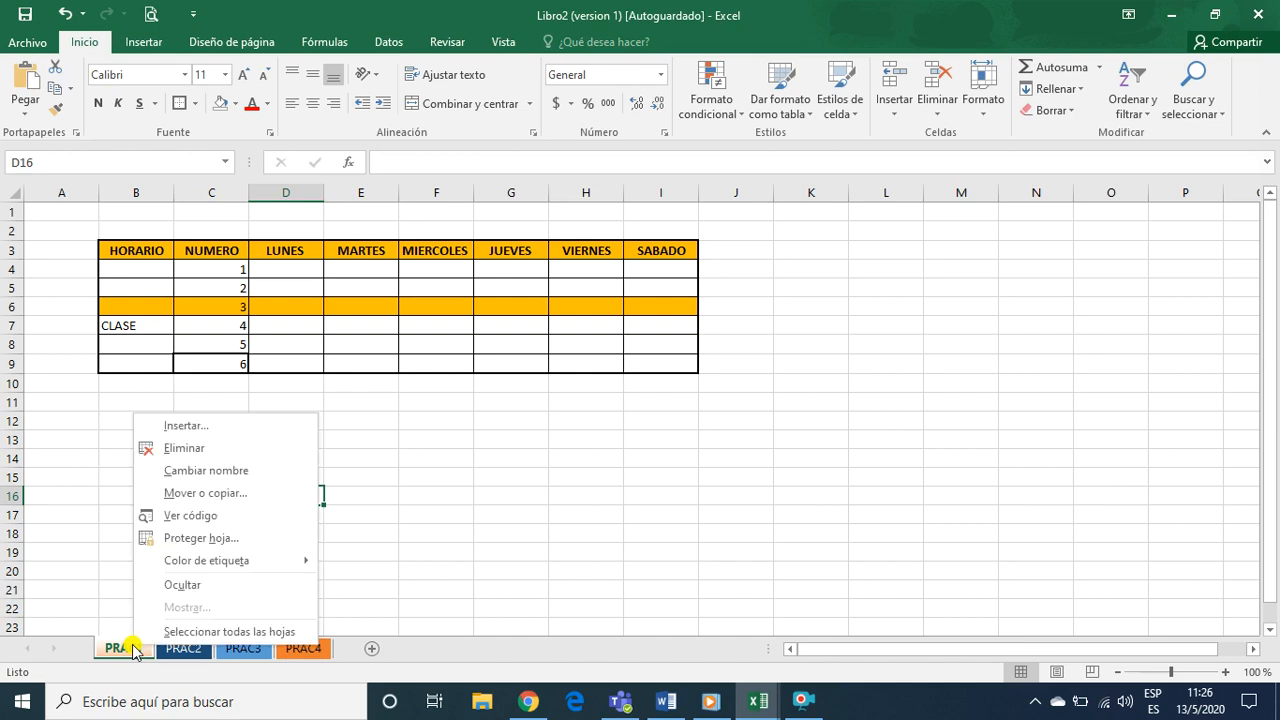
pyautogui.click(201, 494)
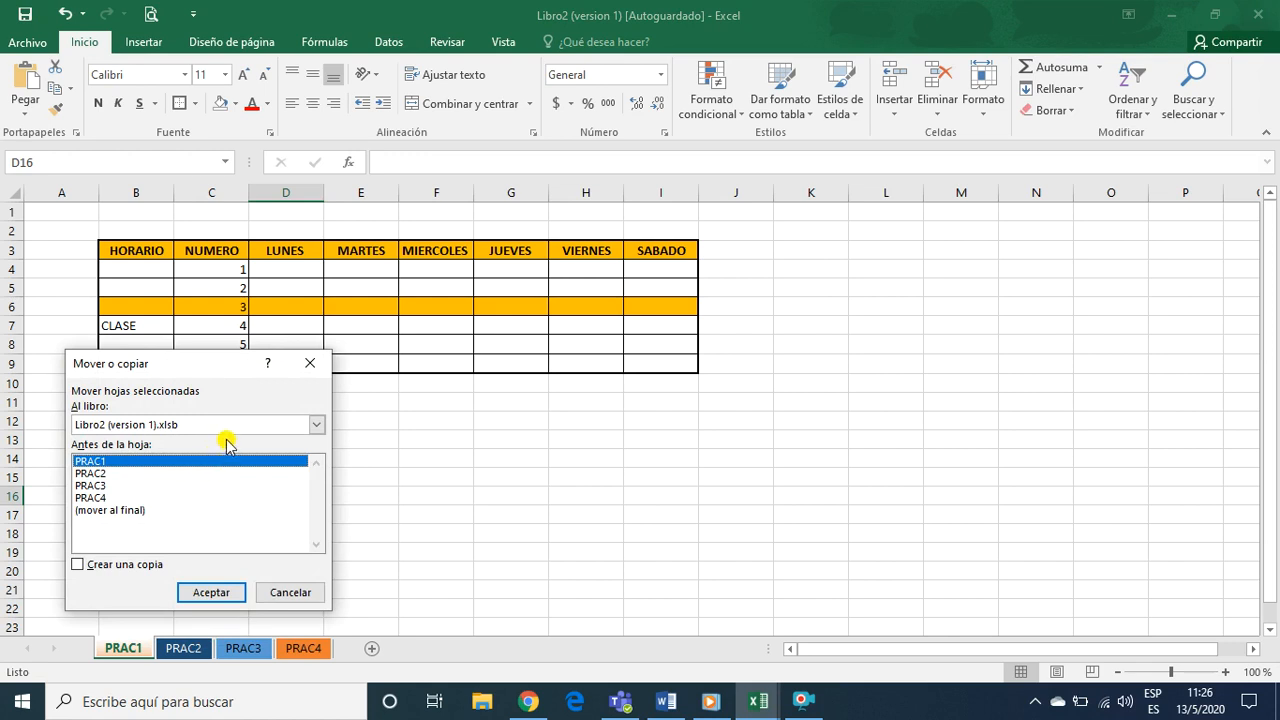
pyautogui.click(317, 425)
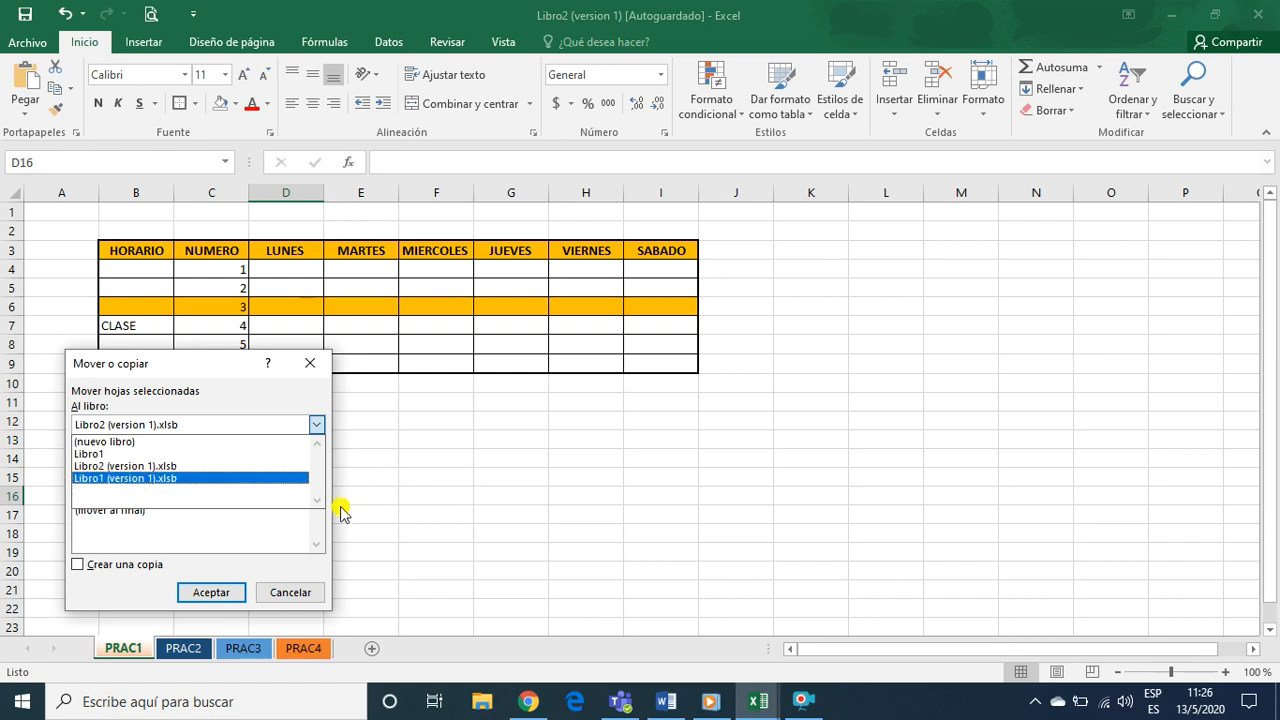
pyautogui.click(298, 598)
pyautogui.click(312, 592)
pyautogui.click(436, 526)
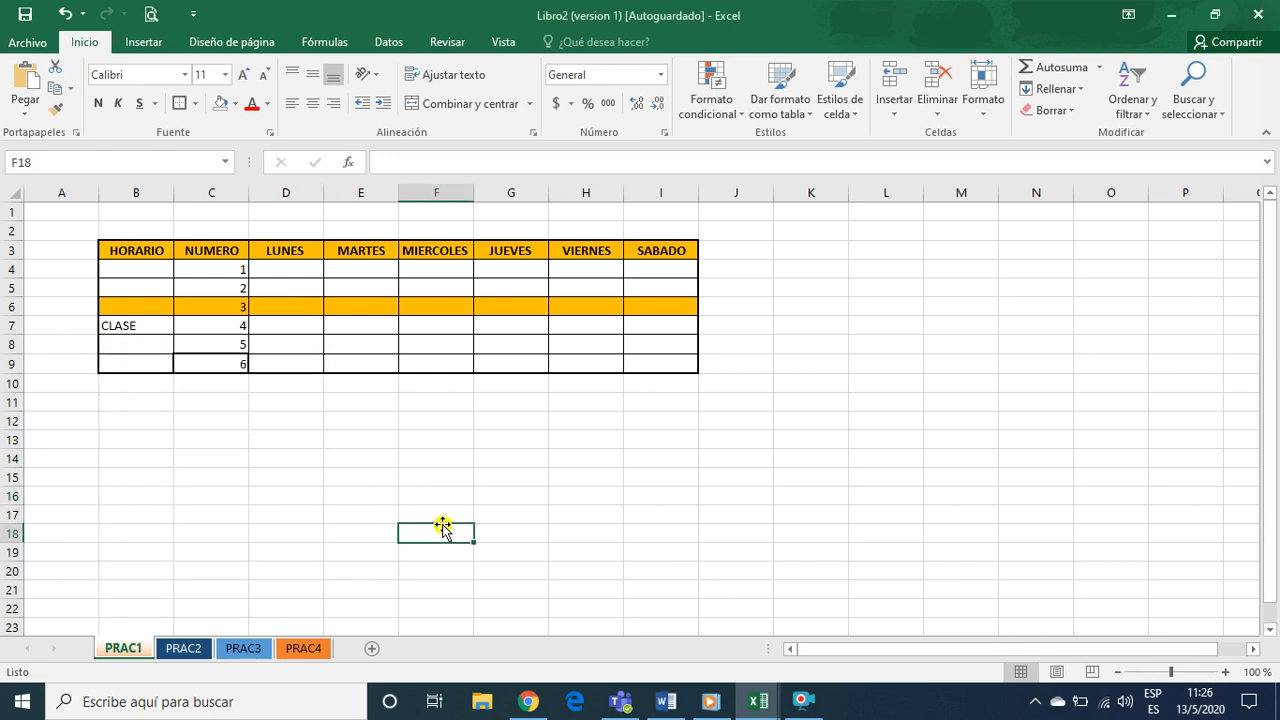
# Save the timetable workbook in the Documents folder under the name PRAC01
pyautogui.click(25, 45)
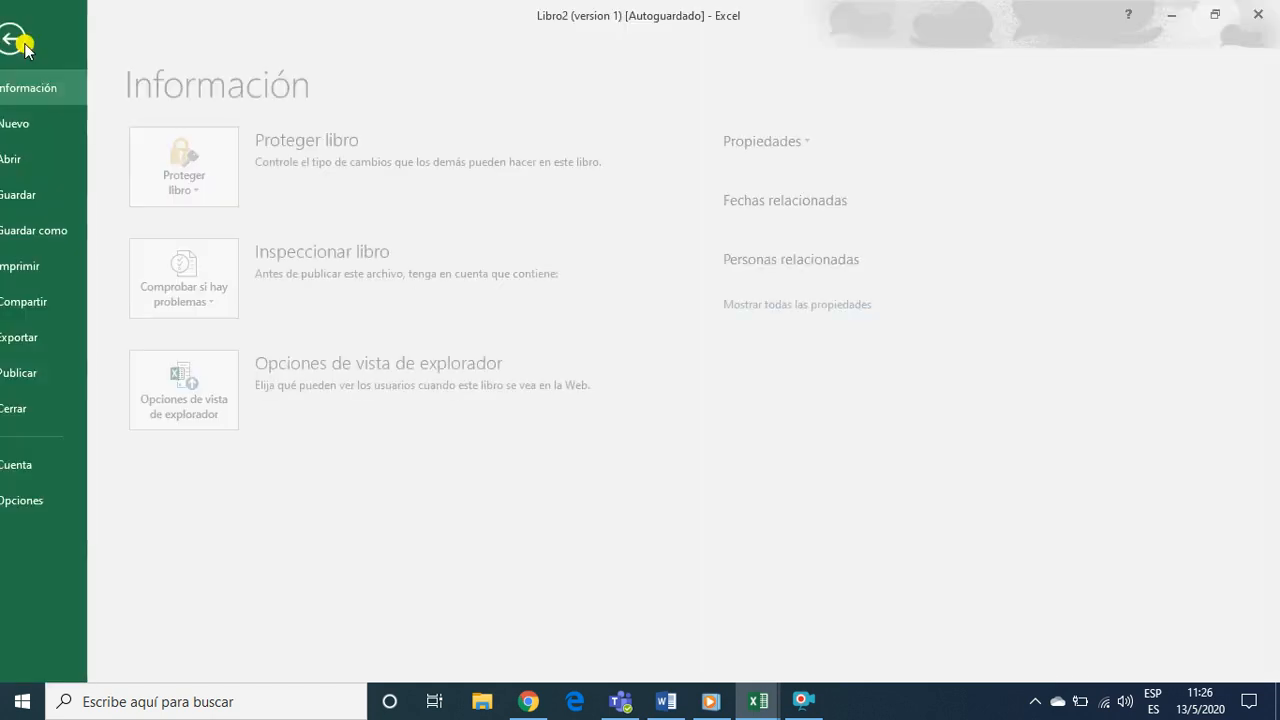
pyautogui.click(57, 232)
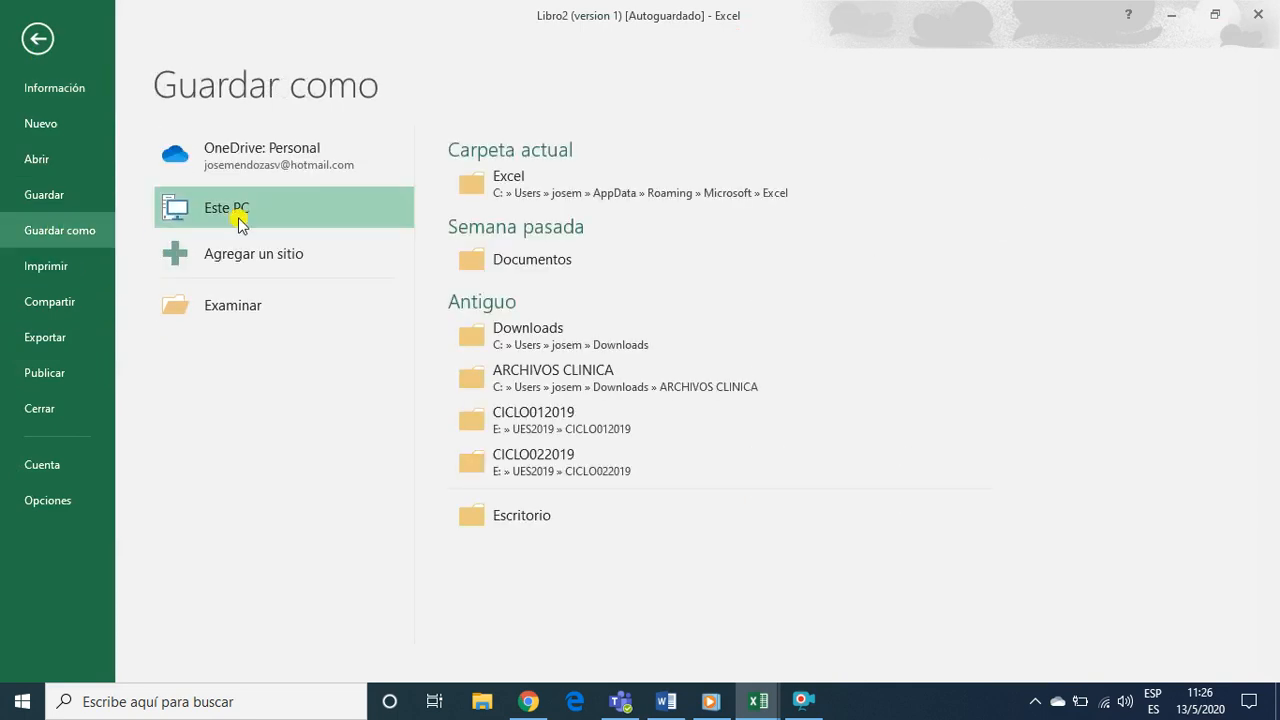
pyautogui.click(523, 265)
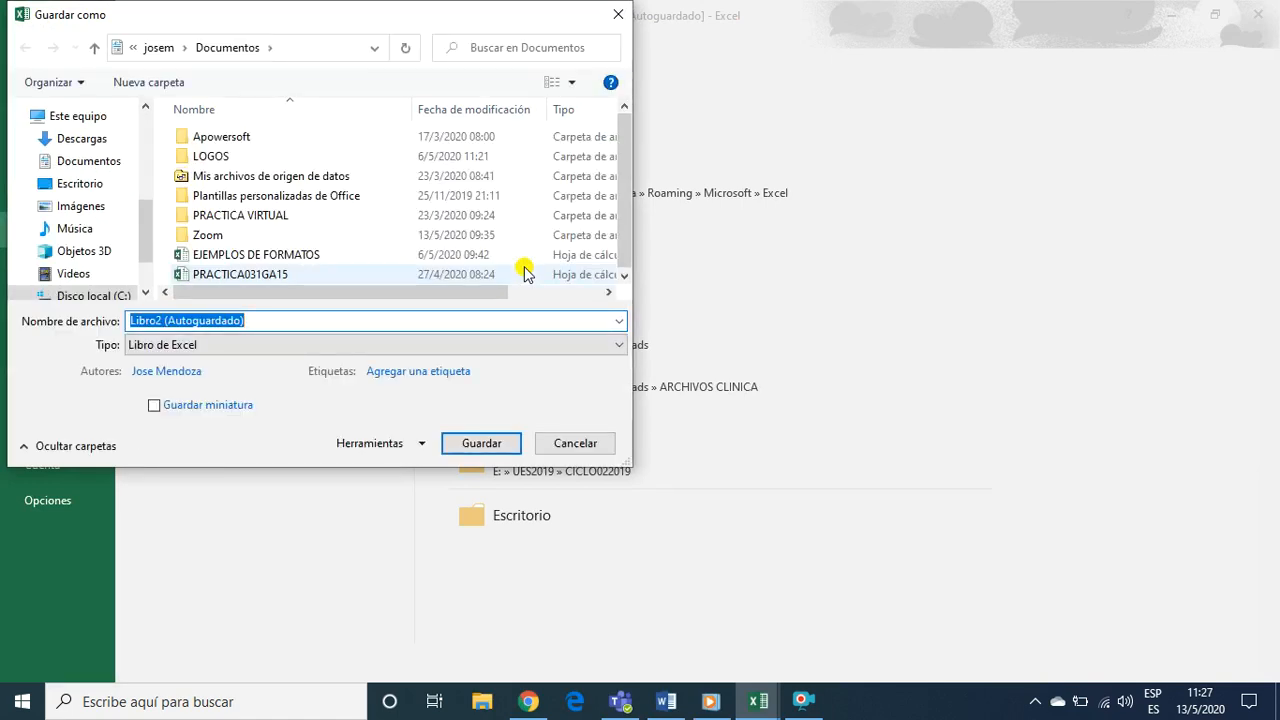
pyautogui.write('PRAC')
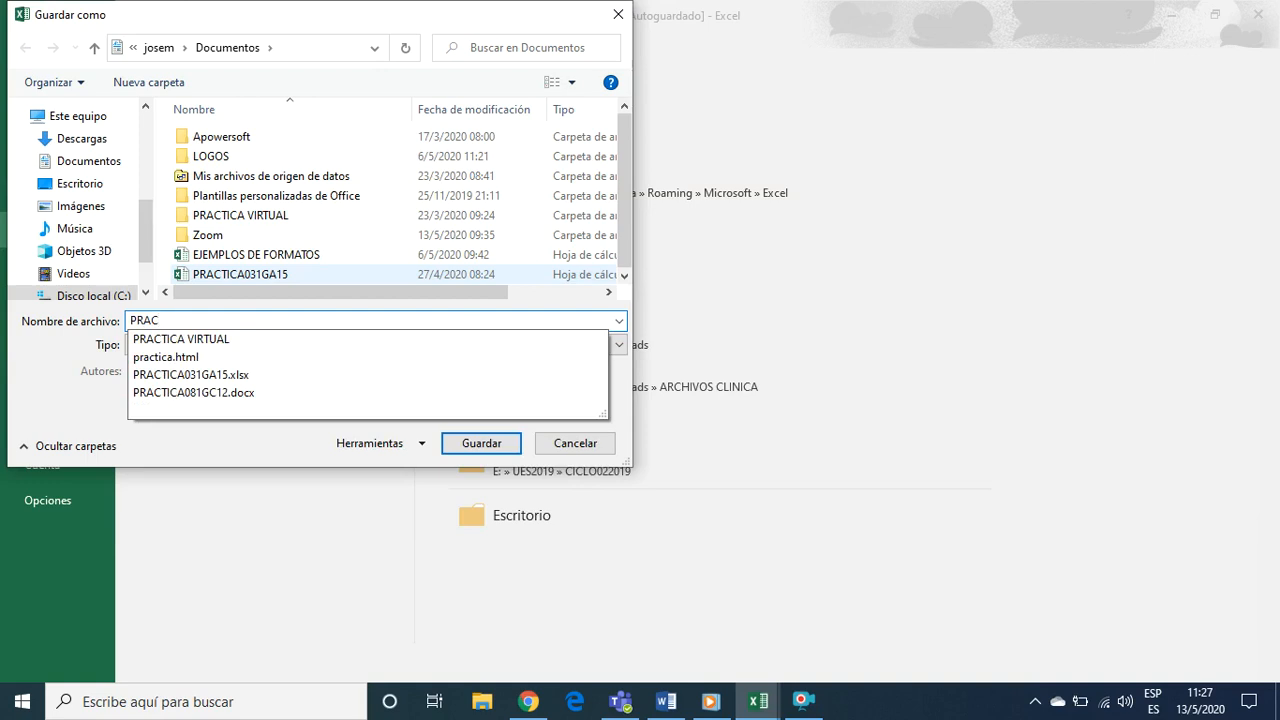
pyautogui.write('01')
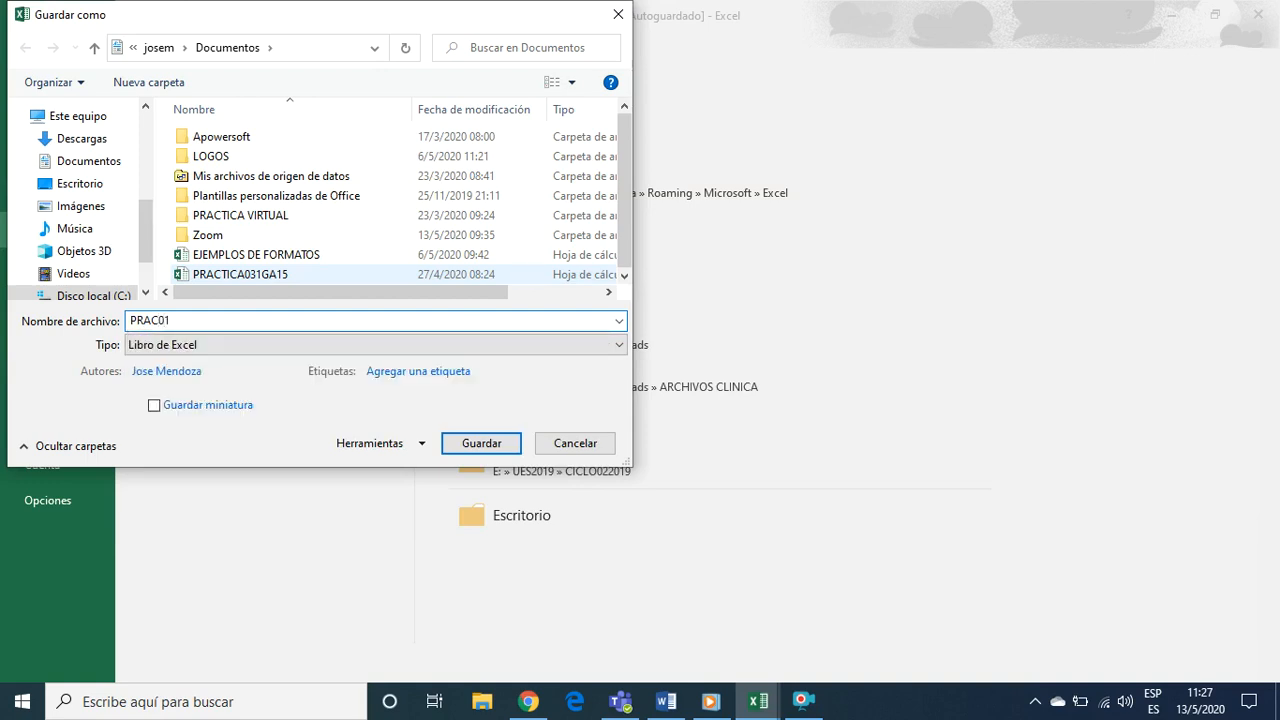
pyautogui.click(490, 443)
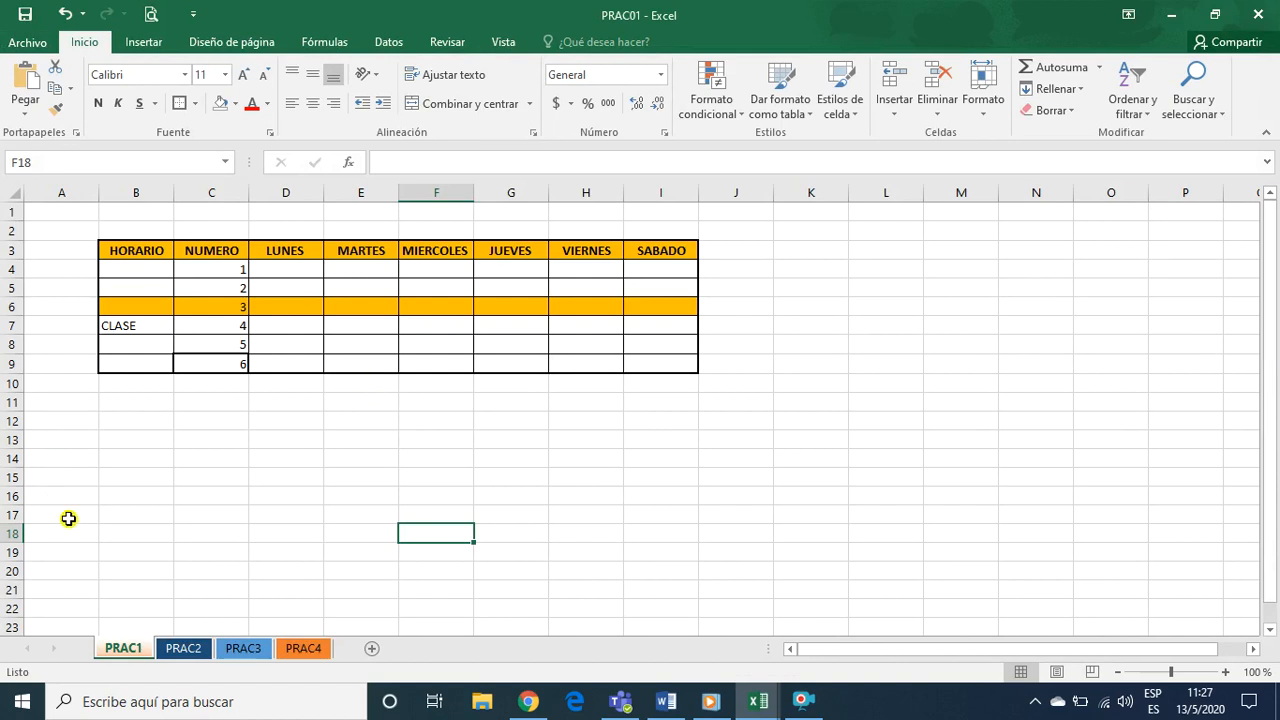
pyautogui.click(268, 552)
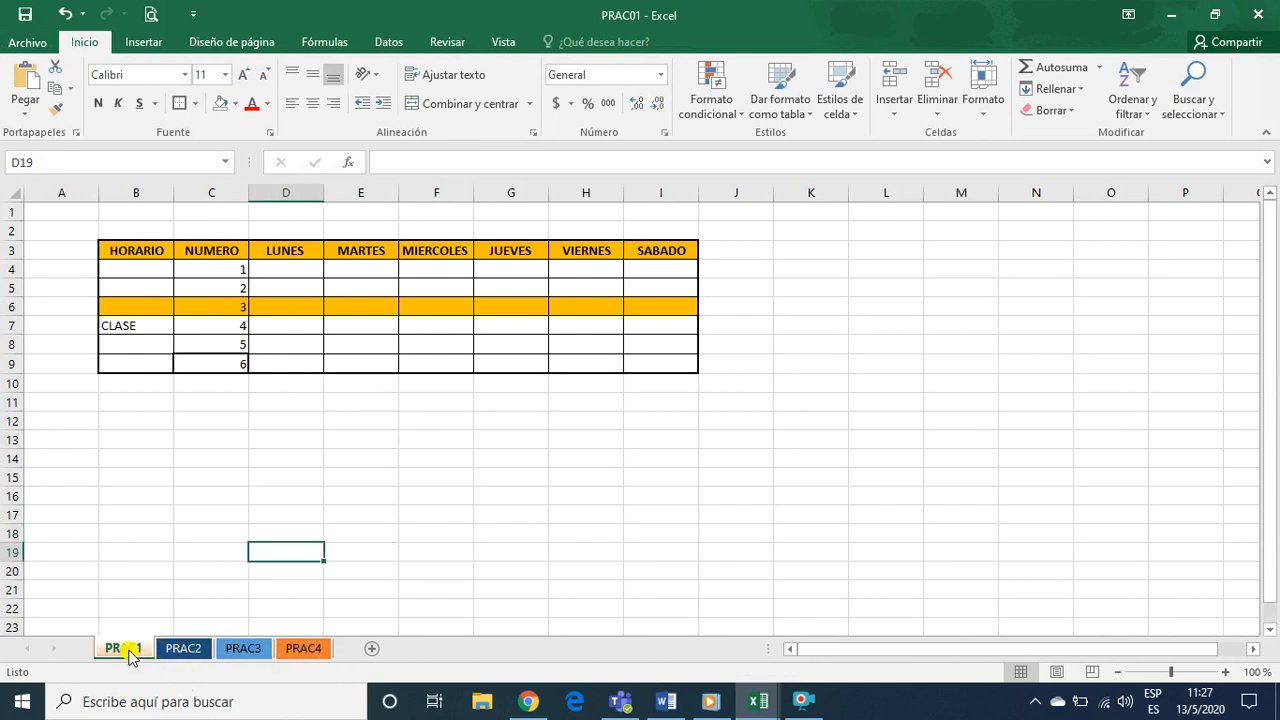
# Switch to the autosaved Libro1 (version 1) workbook and dismiss its list of recovered documents
pyautogui.click(760, 702)
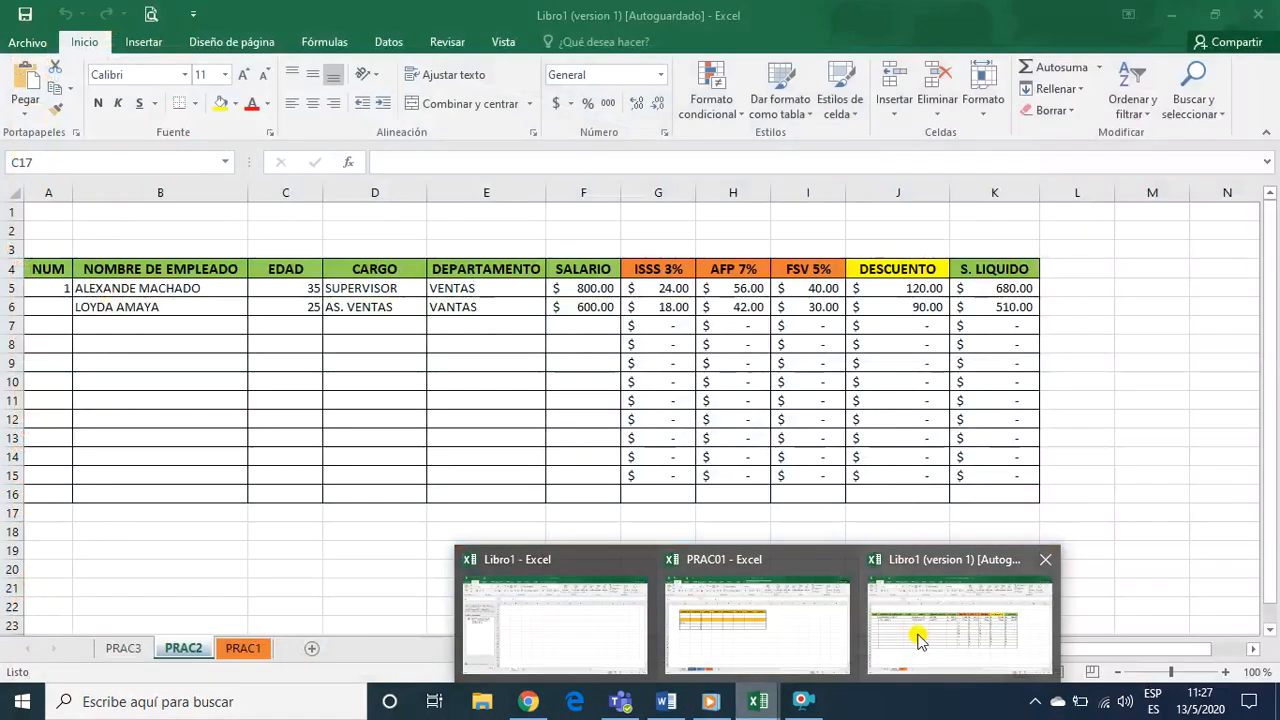
pyautogui.click(921, 630)
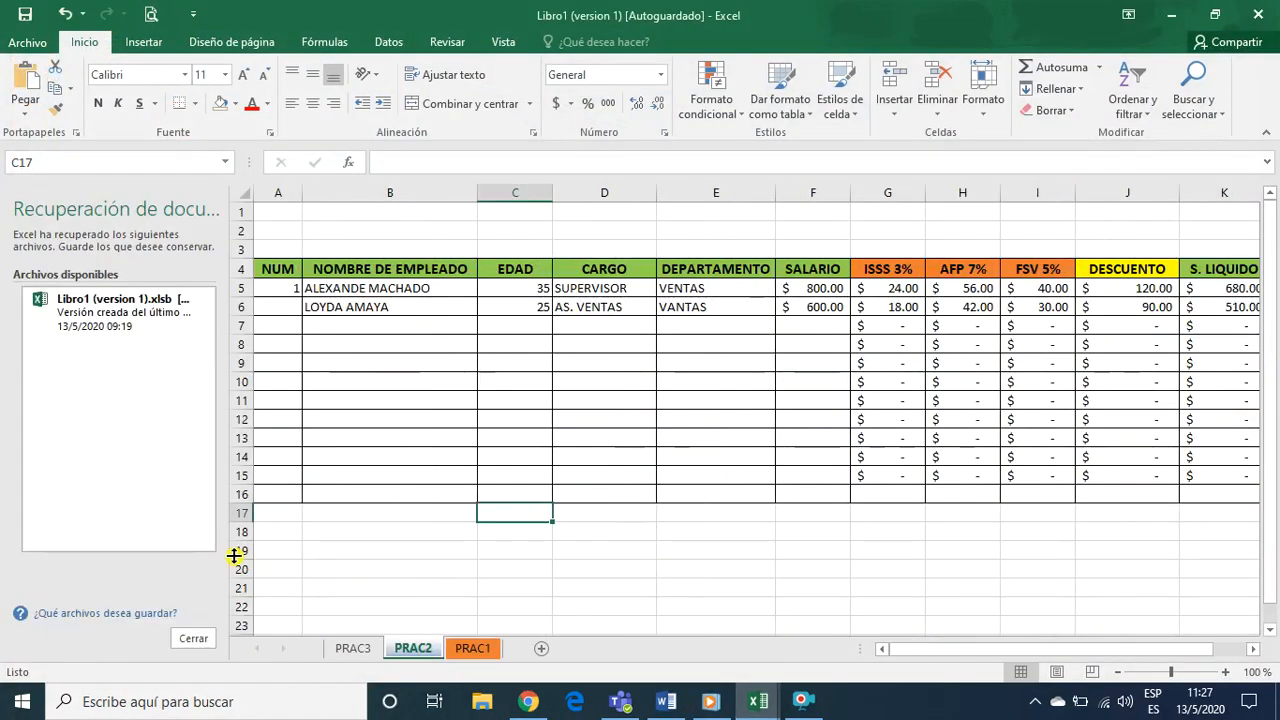
pyautogui.click(193, 639)
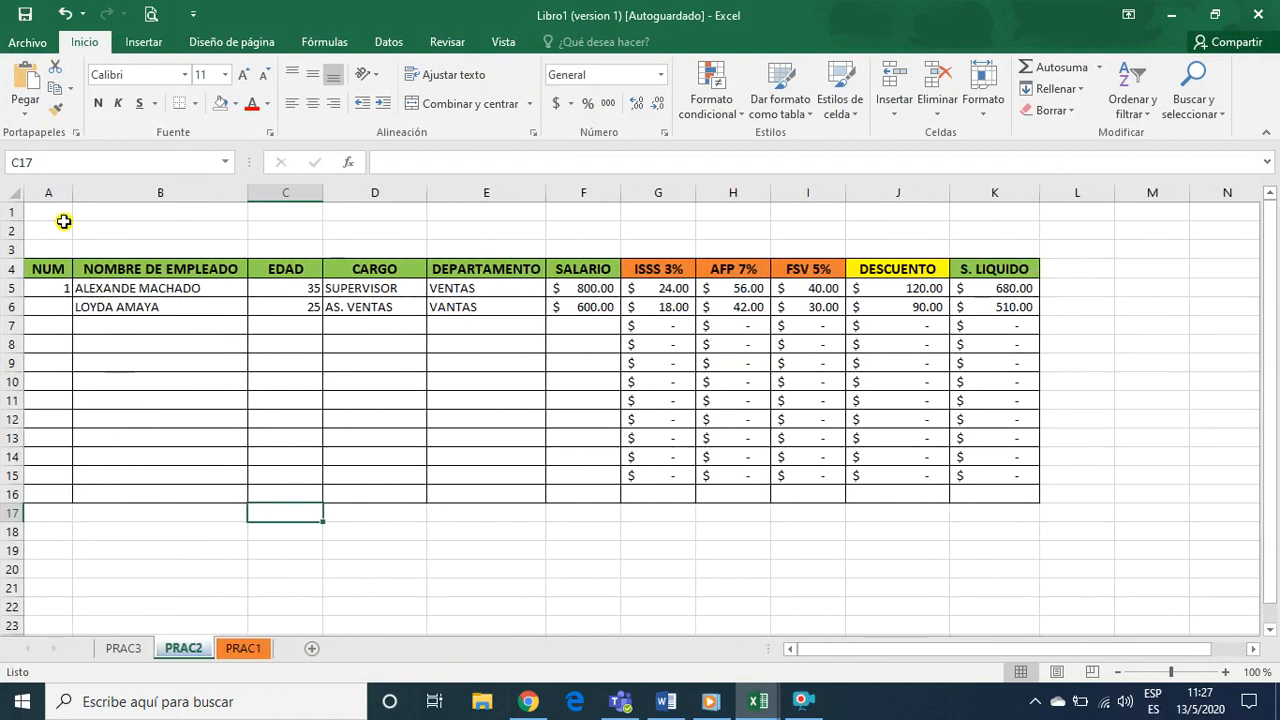
# Save the recovered employee payroll workbook in the Documents folder under the name PRAC02
pyautogui.click(38, 45)
pyautogui.click(54, 230)
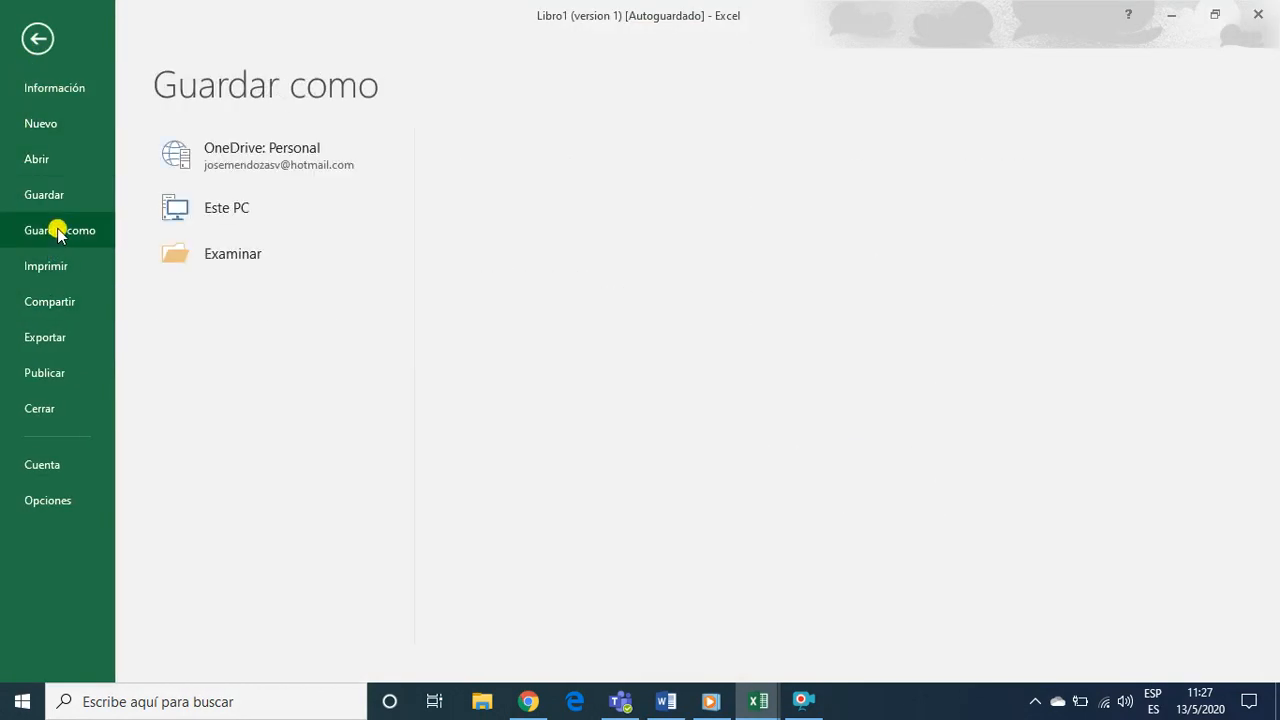
pyautogui.click(275, 222)
pyautogui.click(531, 262)
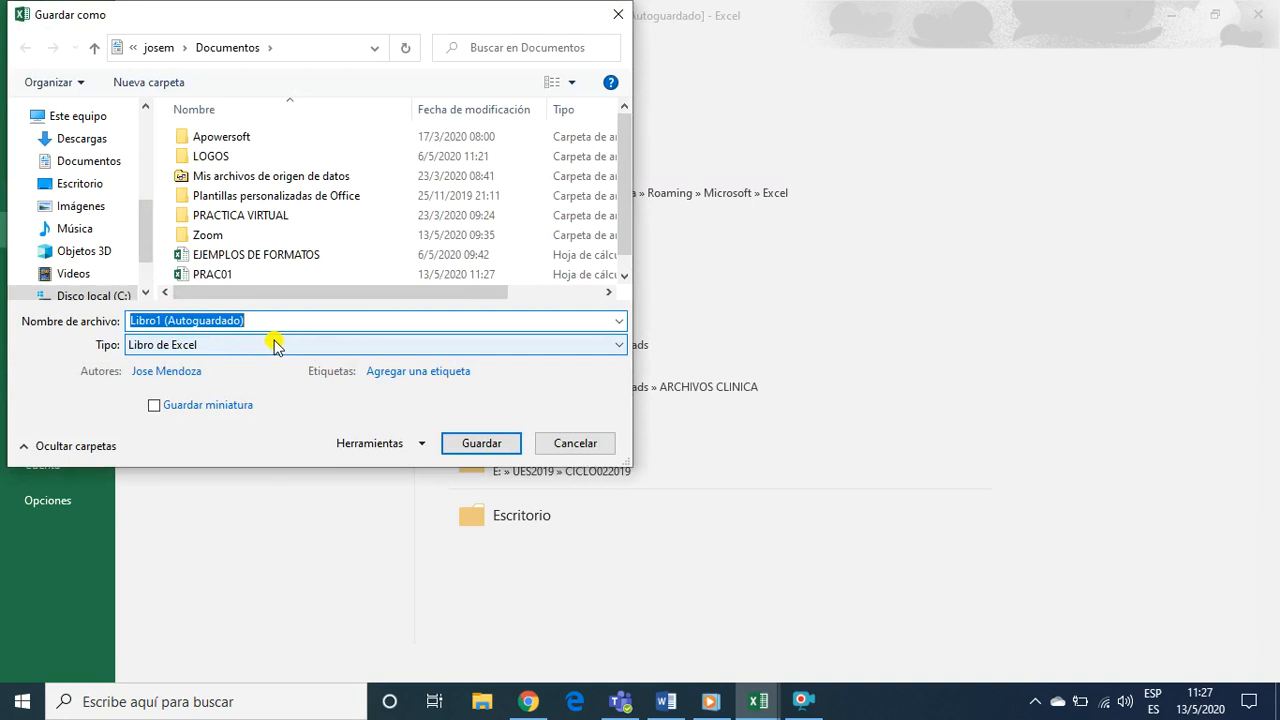
pyautogui.write('PRAC02')
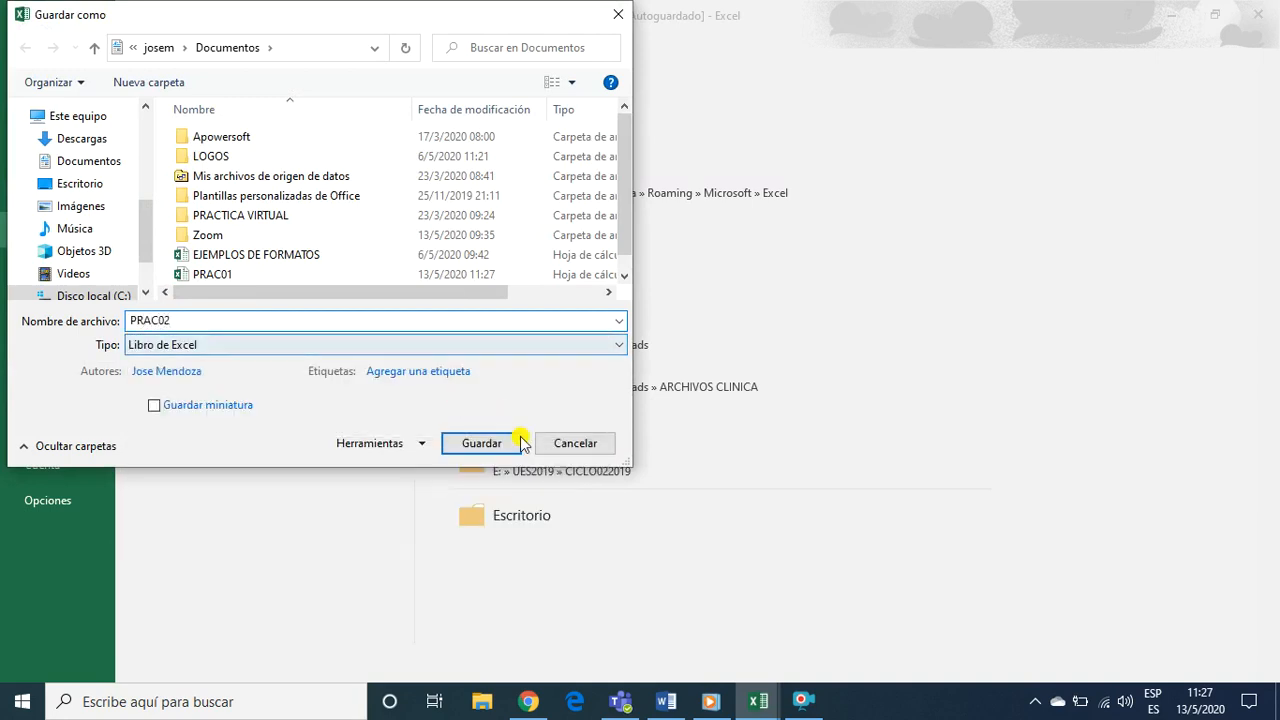
pyautogui.click(480, 443)
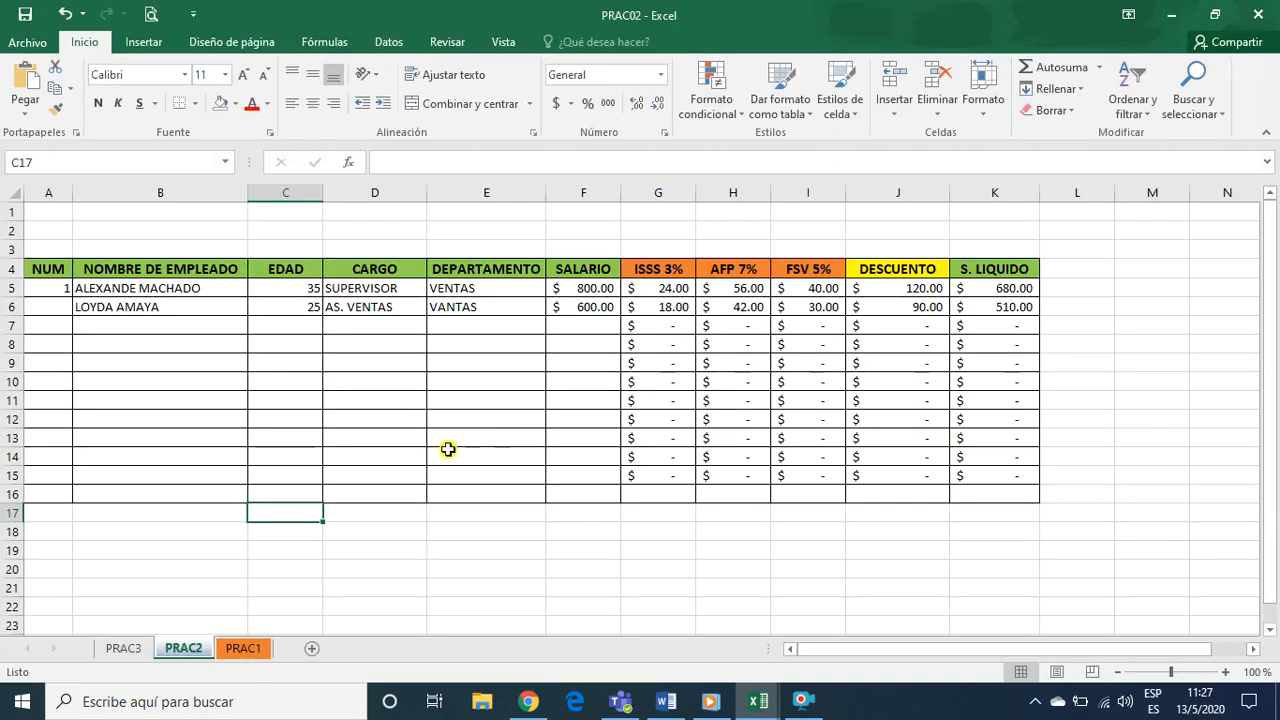
# Switch to the empty Libro1 workbook and close it, leaving PRAC01 and PRAC02 open
pyautogui.click(130, 650)
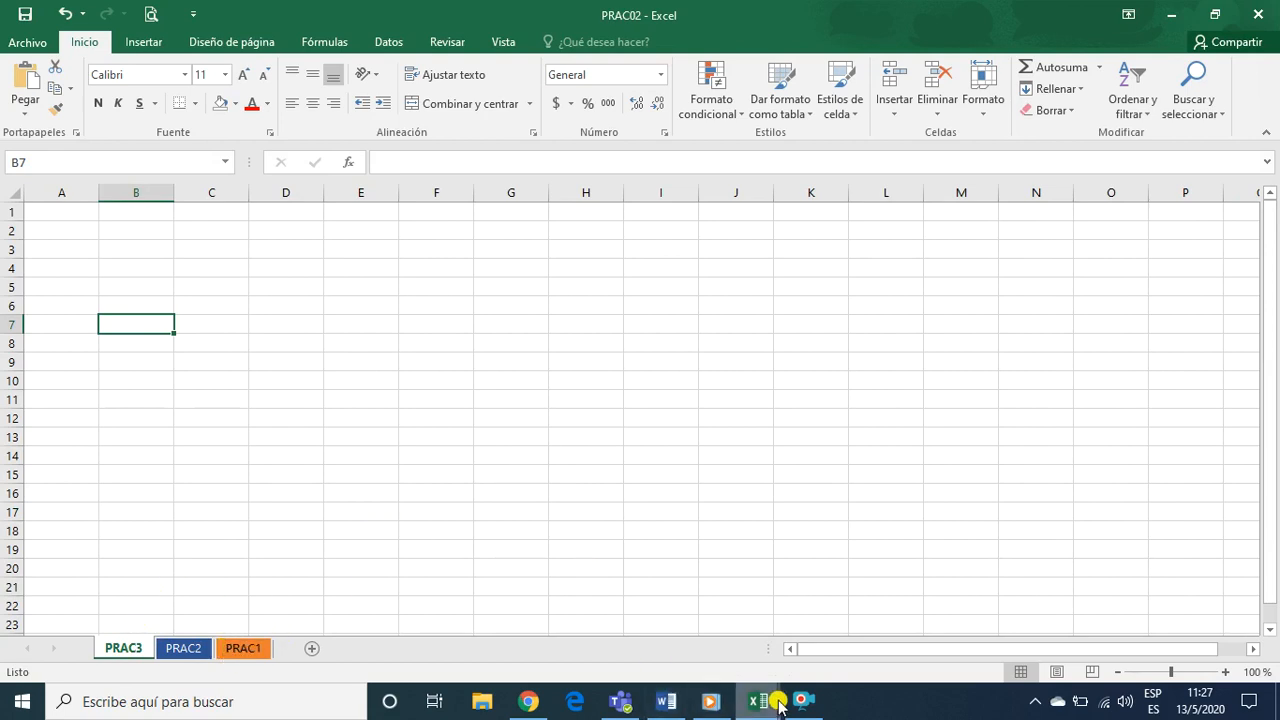
pyautogui.moveTo(755, 705)
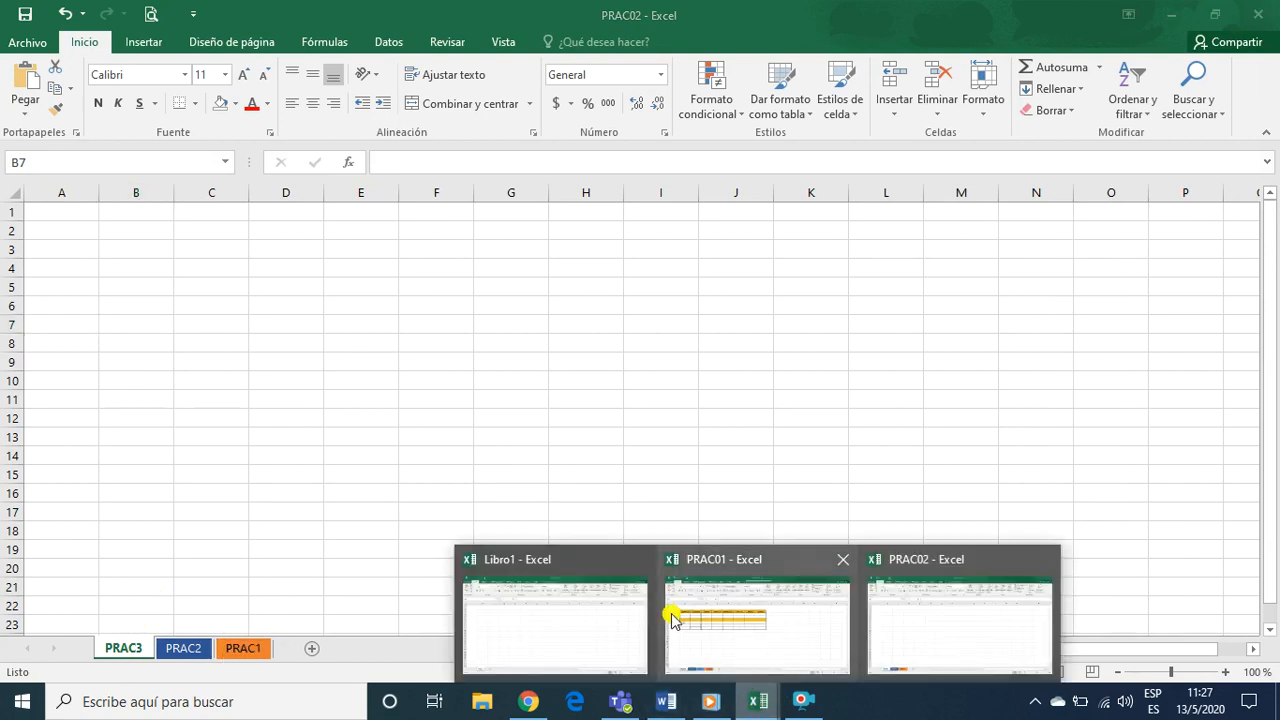
pyautogui.click(585, 630)
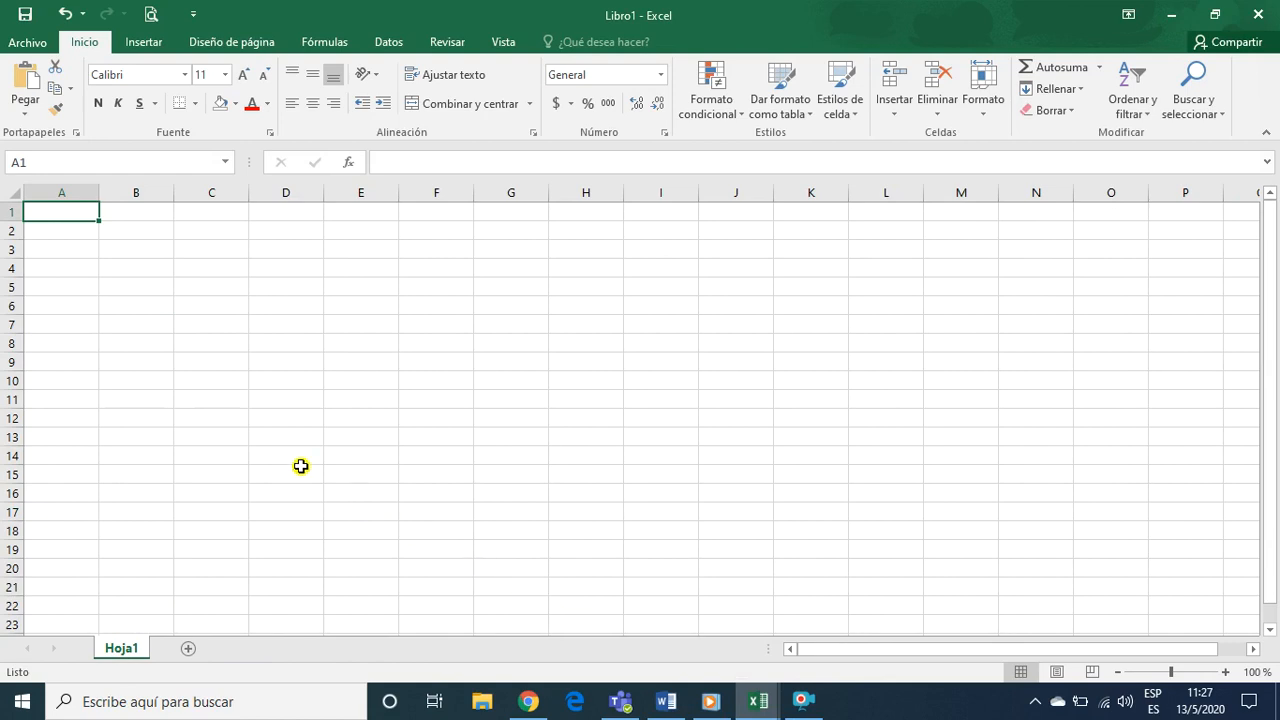
pyautogui.click(1258, 14)
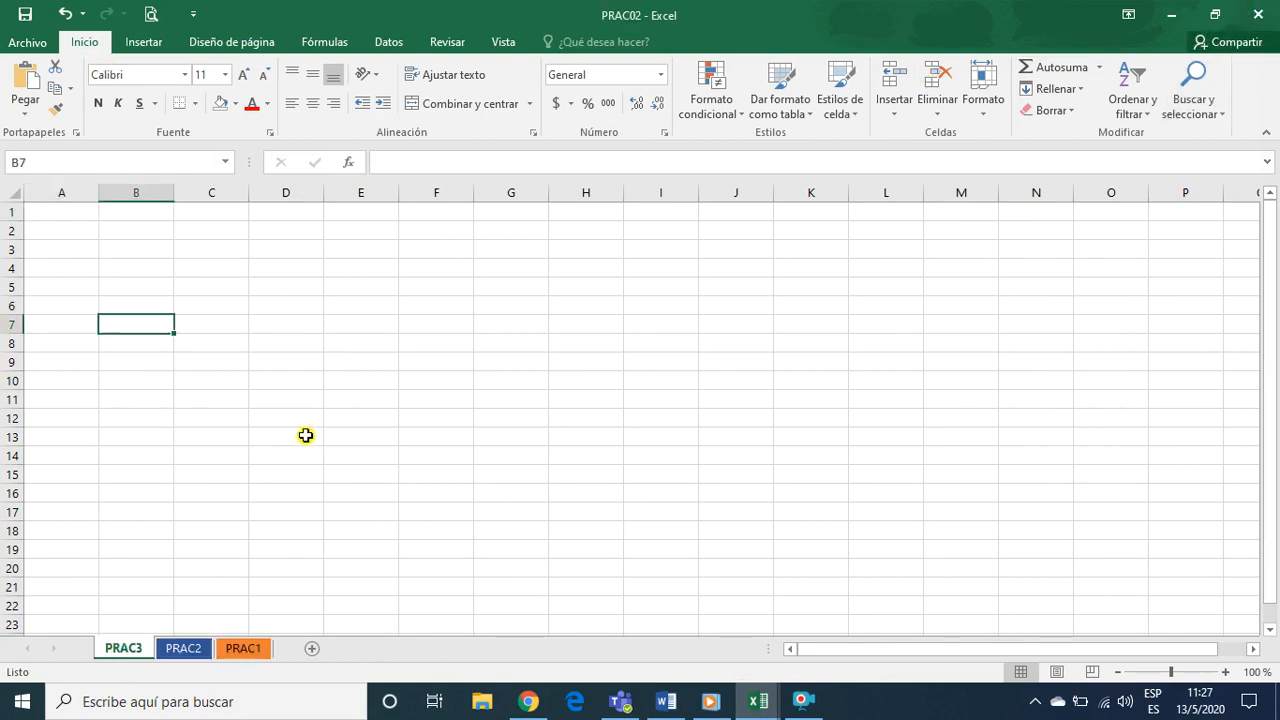
# Reorder the sheets of PRAC02 as PRAC1, PRAC2, PRAC3, check each one and return to PRAC1
pyautogui.click(248, 649)
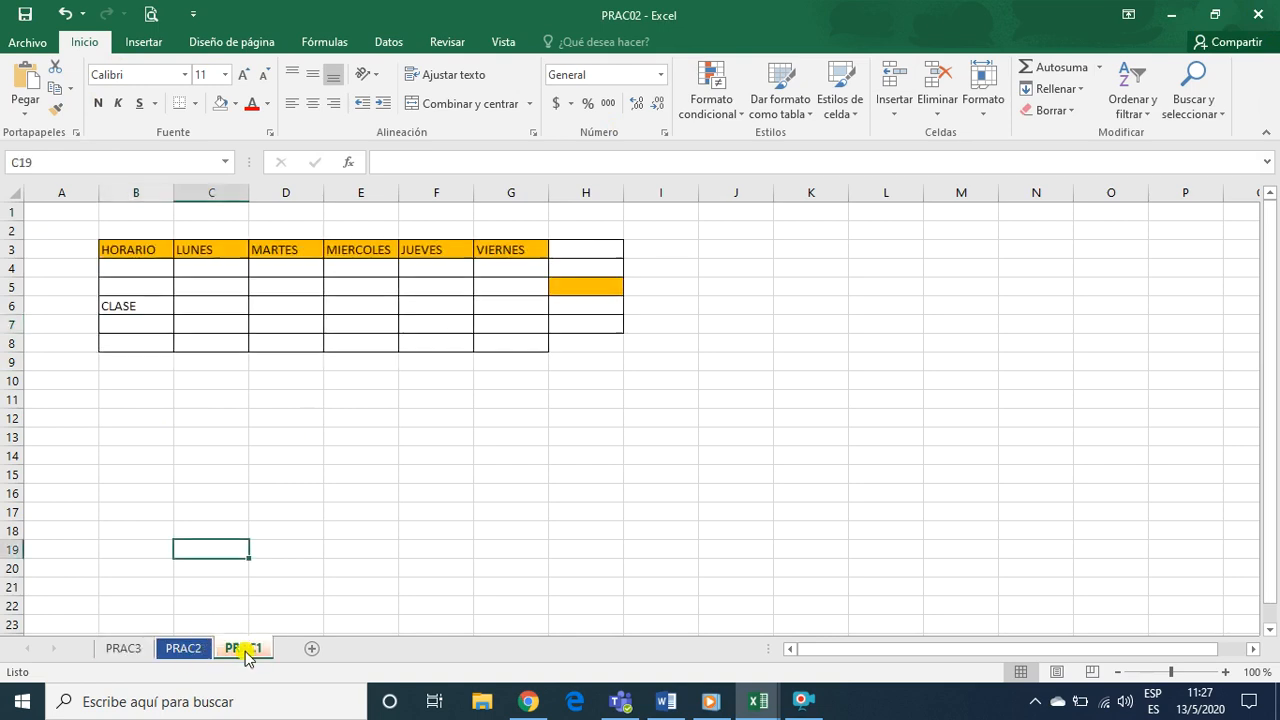
pyautogui.moveTo(258, 655); pyautogui.dragTo(280, 634)
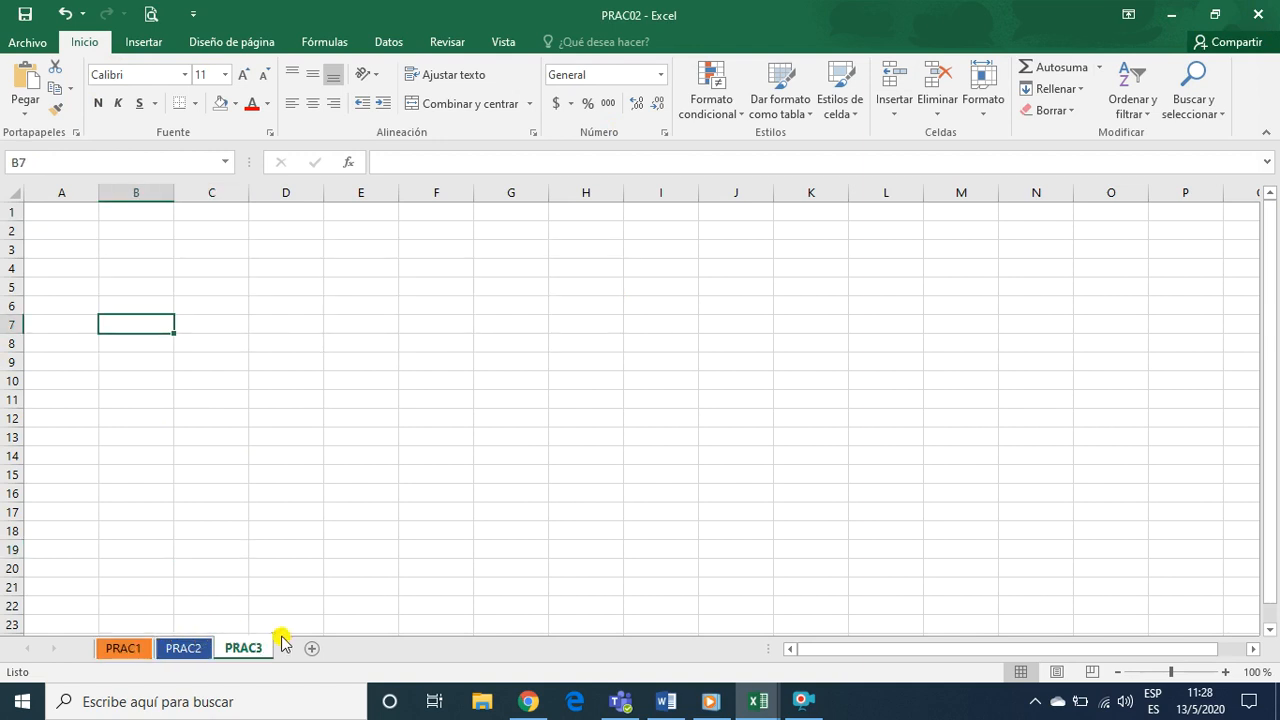
pyautogui.click(130, 650)
pyautogui.click(174, 650)
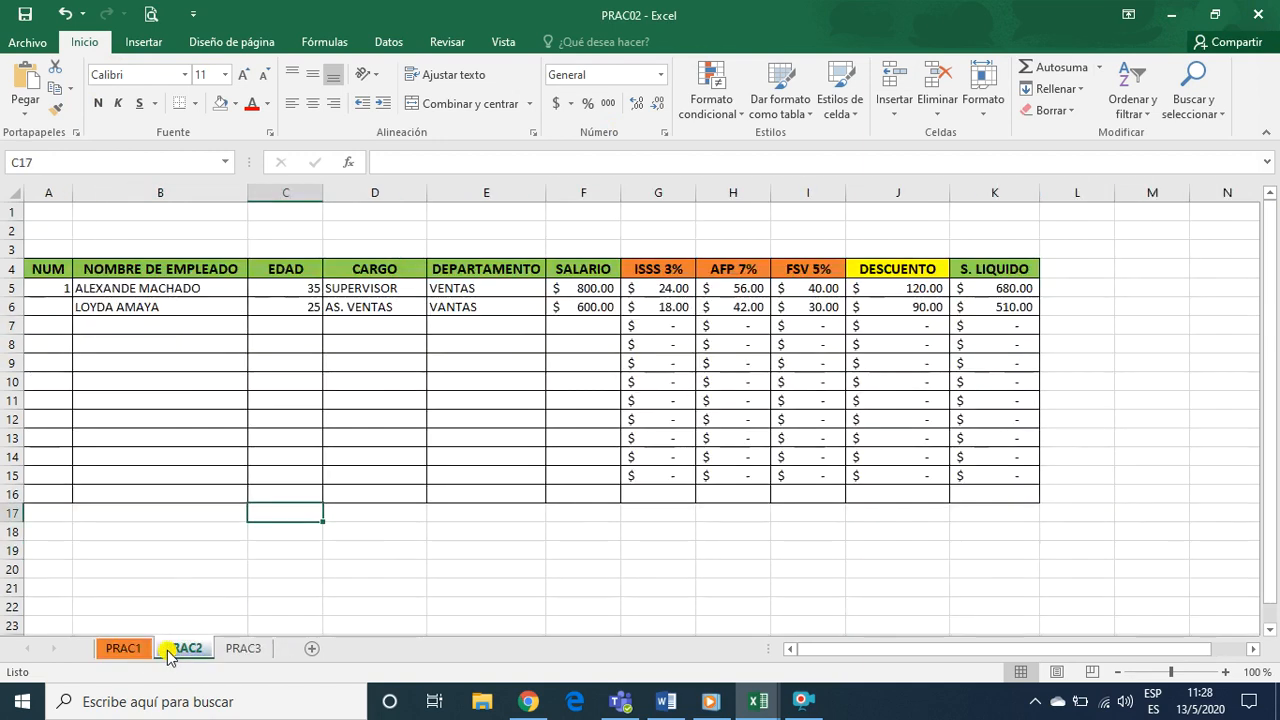
pyautogui.click(244, 650)
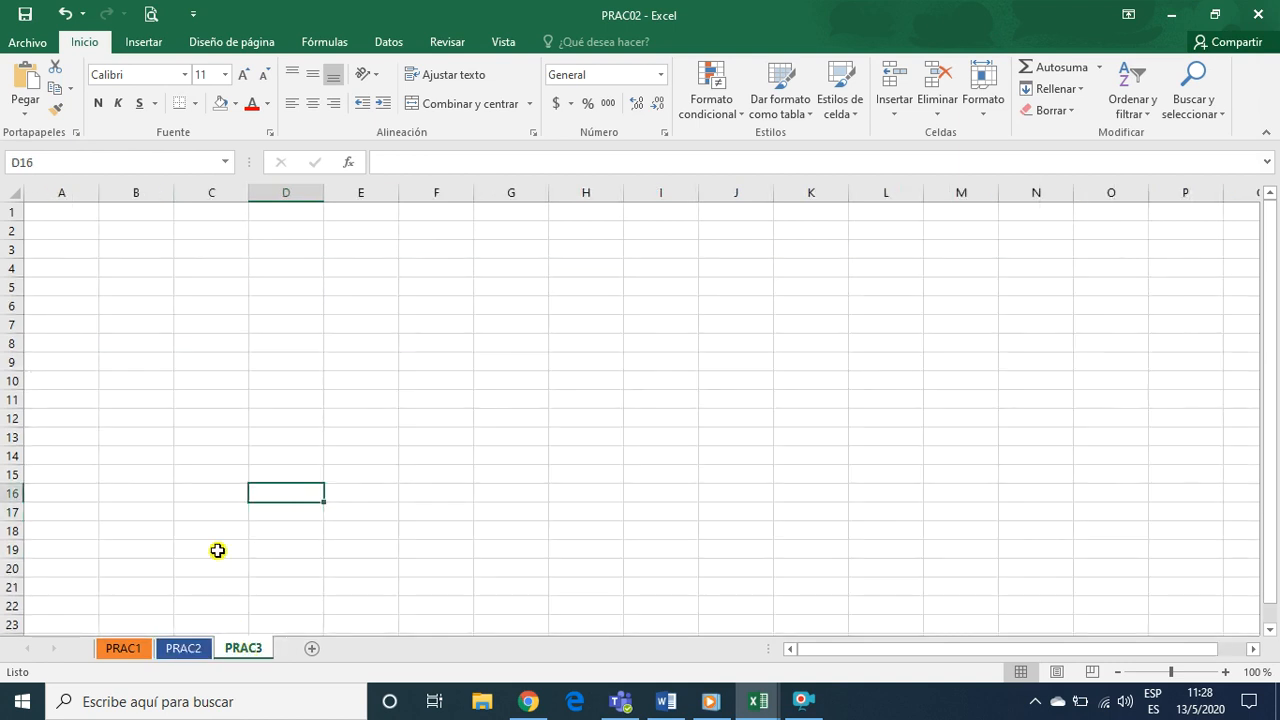
pyautogui.click(212, 398)
pyautogui.click(128, 650)
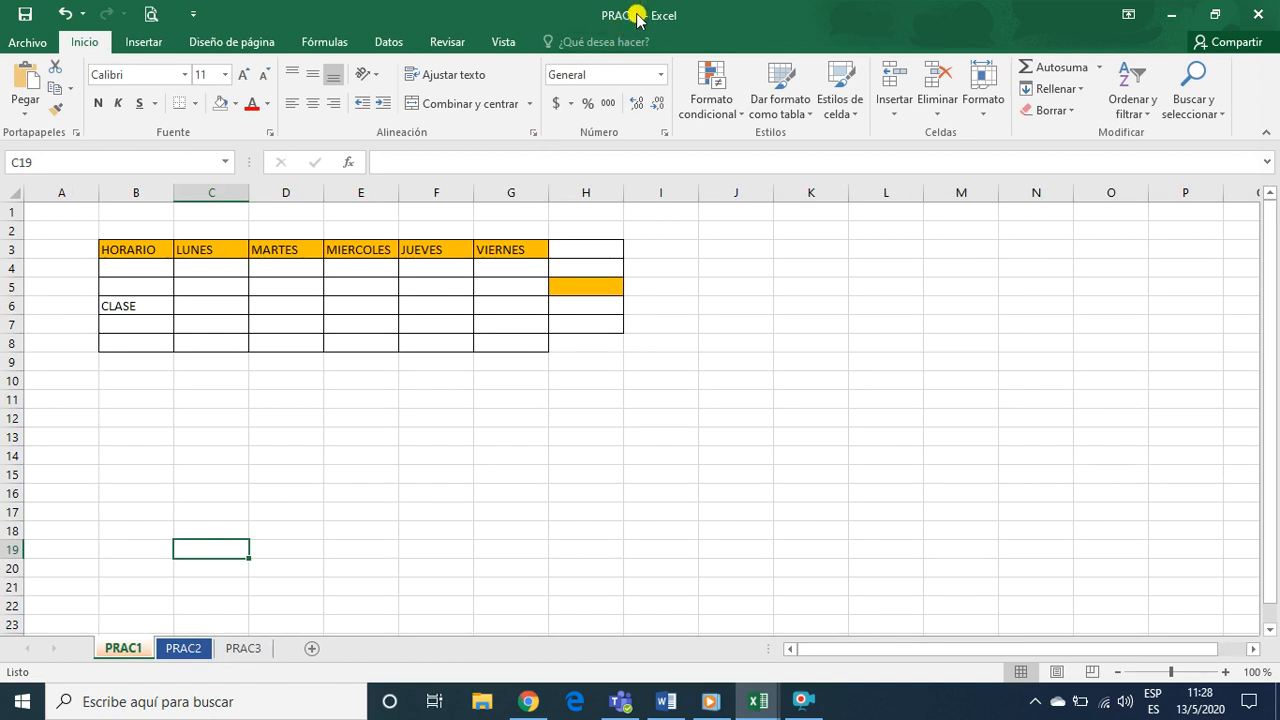
pyautogui.click(394, 490)
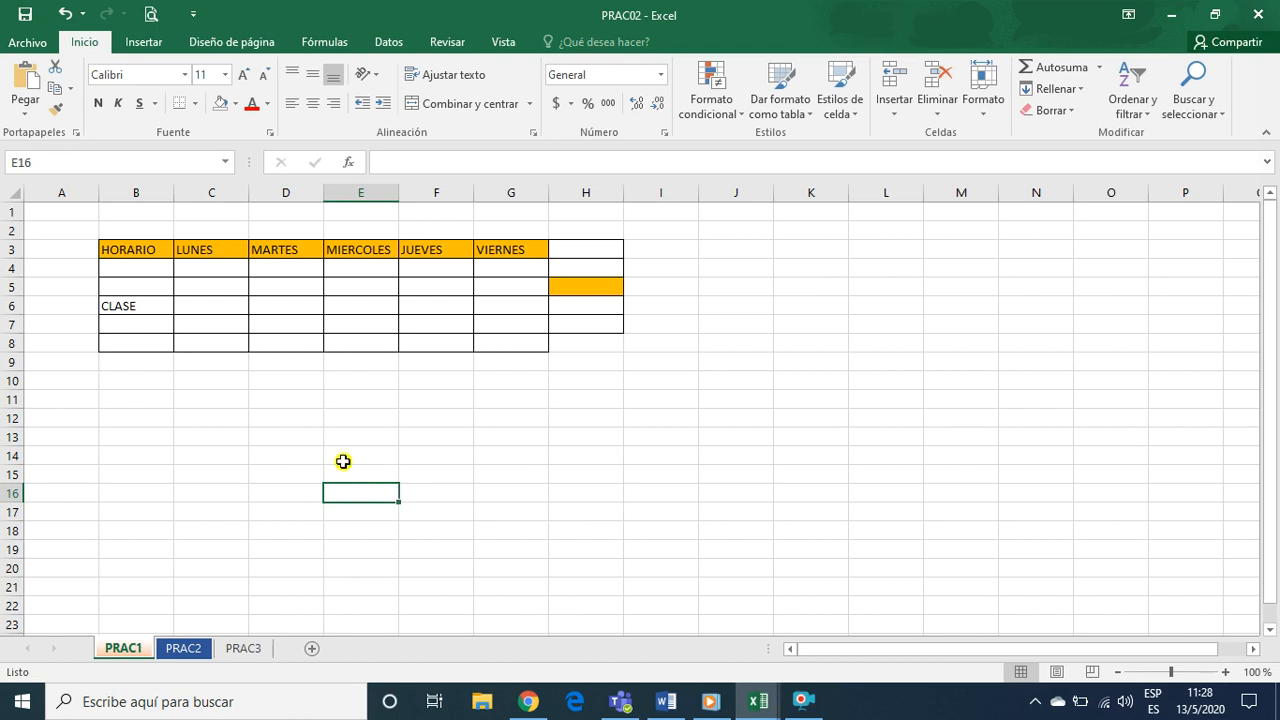
pyautogui.click(238, 392)
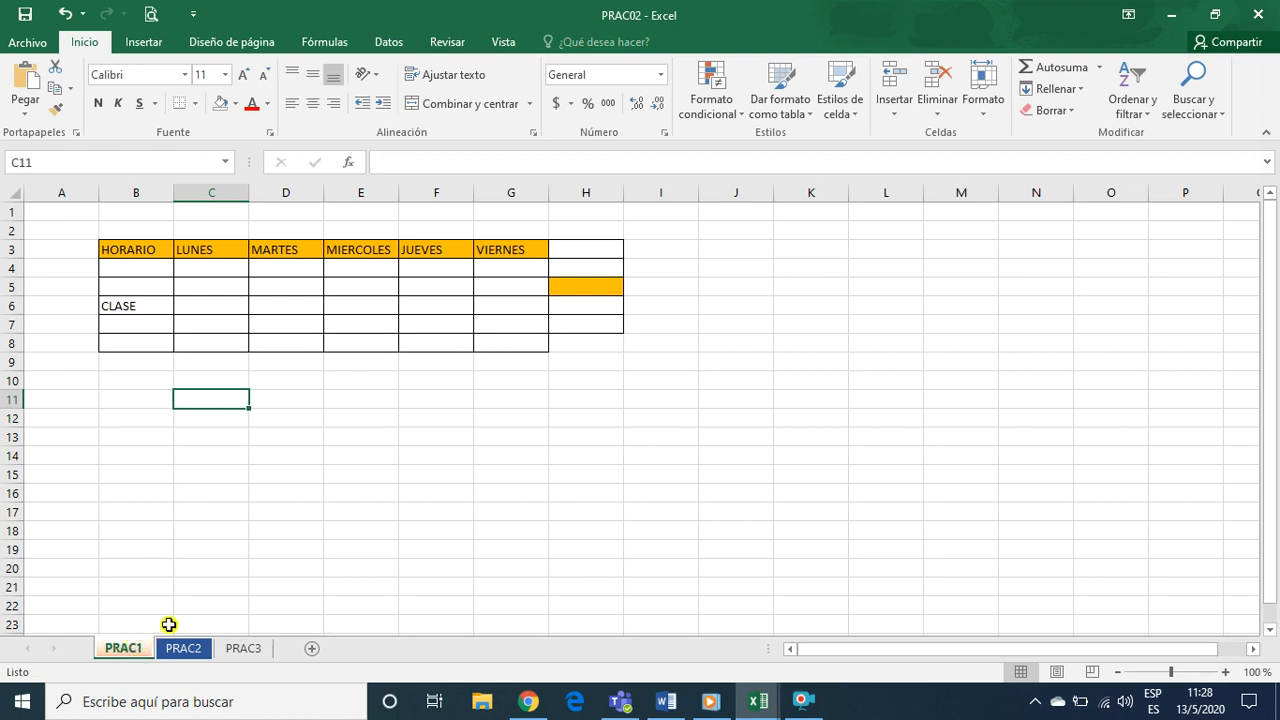
pyautogui.click(302, 402)
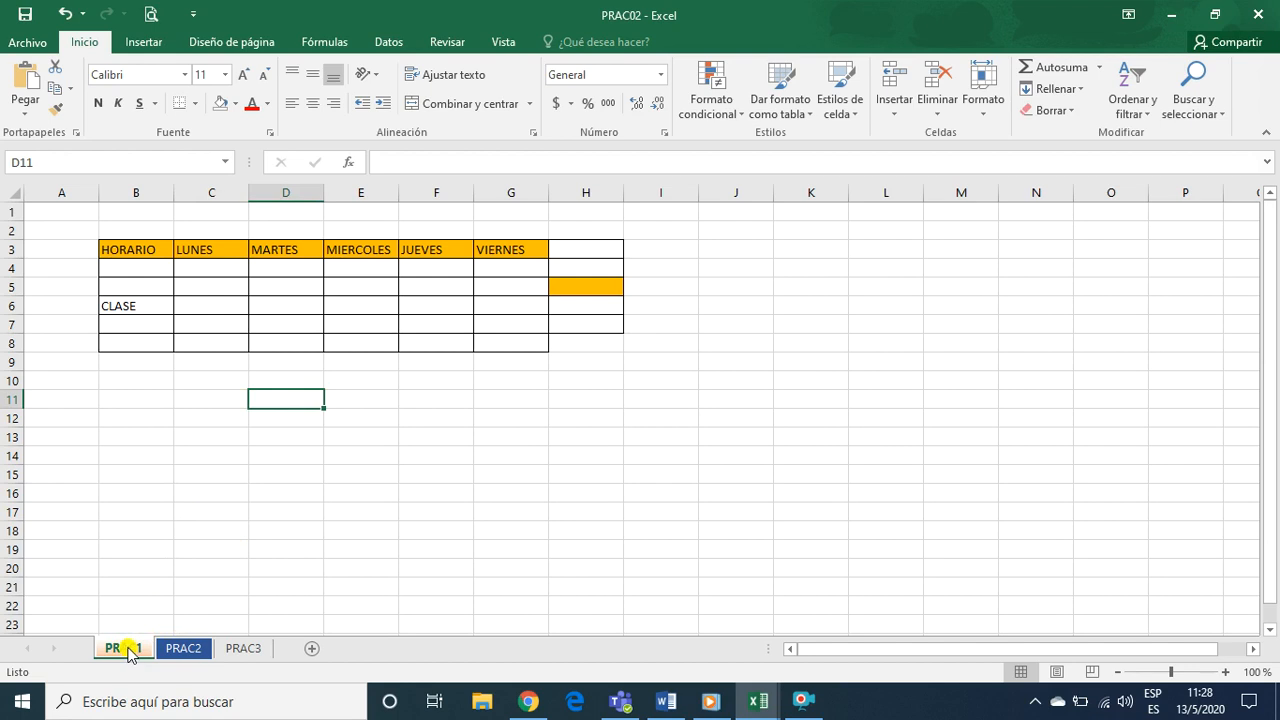
pyautogui.click(277, 460)
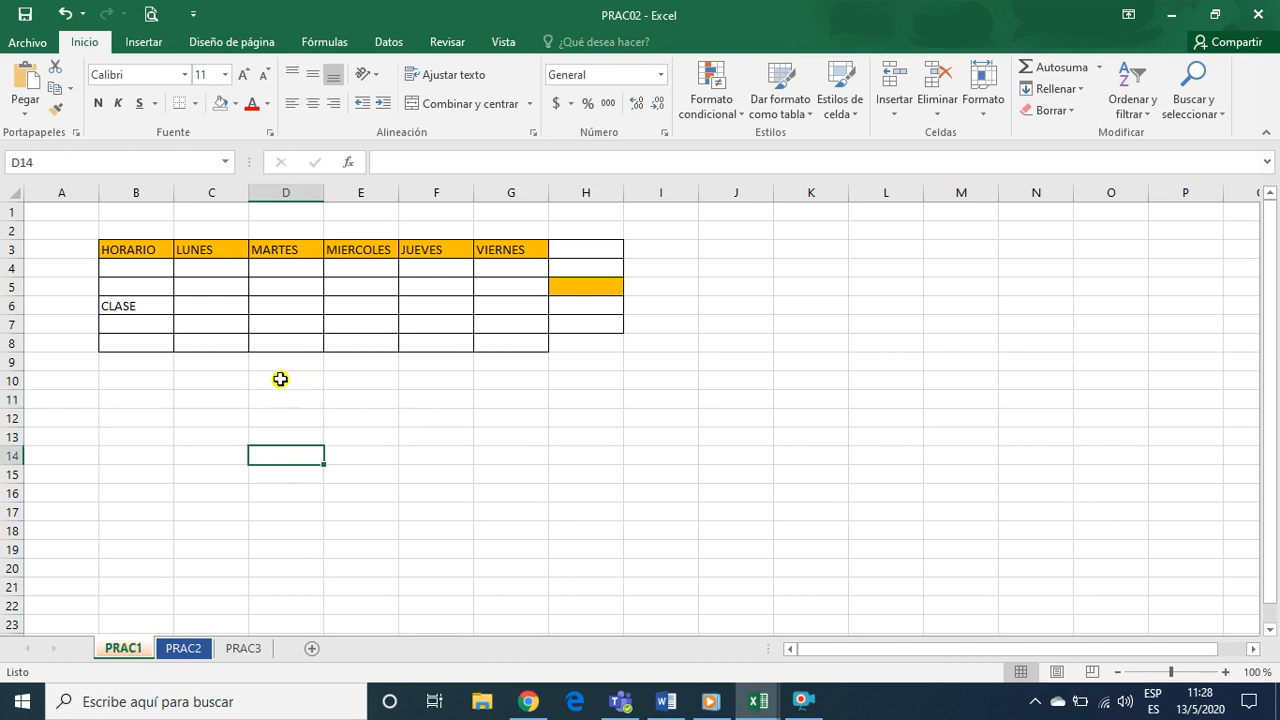
# Enter the title PLANILLA DE SALARIOS 2020 in cell D2 of the PRAC2 sheet, above the payroll table
pyautogui.click(238, 650)
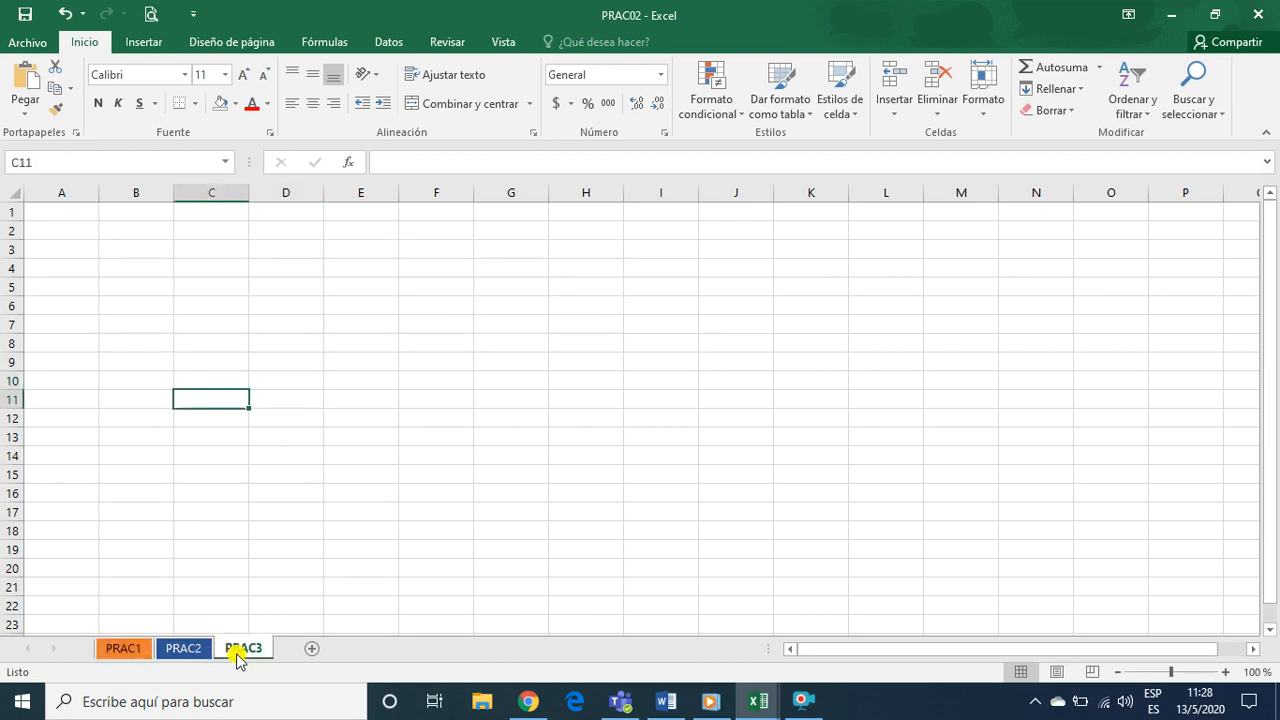
pyautogui.click(183, 648)
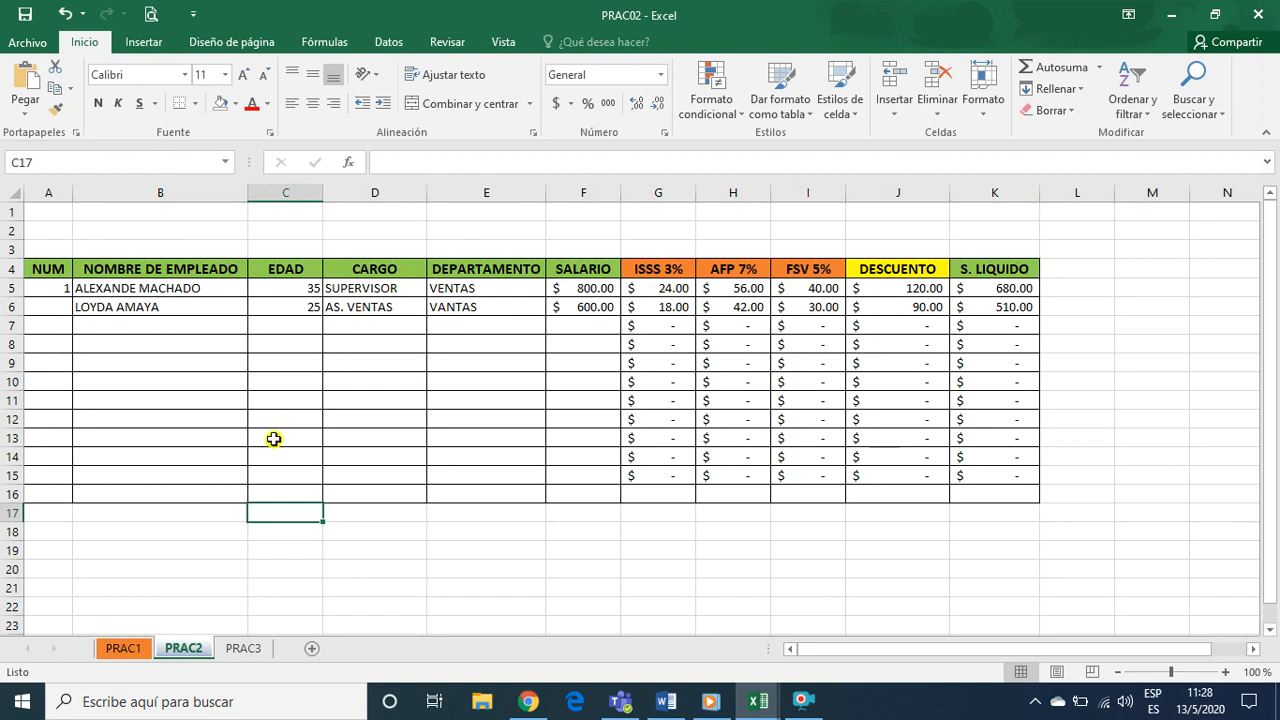
pyautogui.click(381, 356)
pyautogui.click(390, 231)
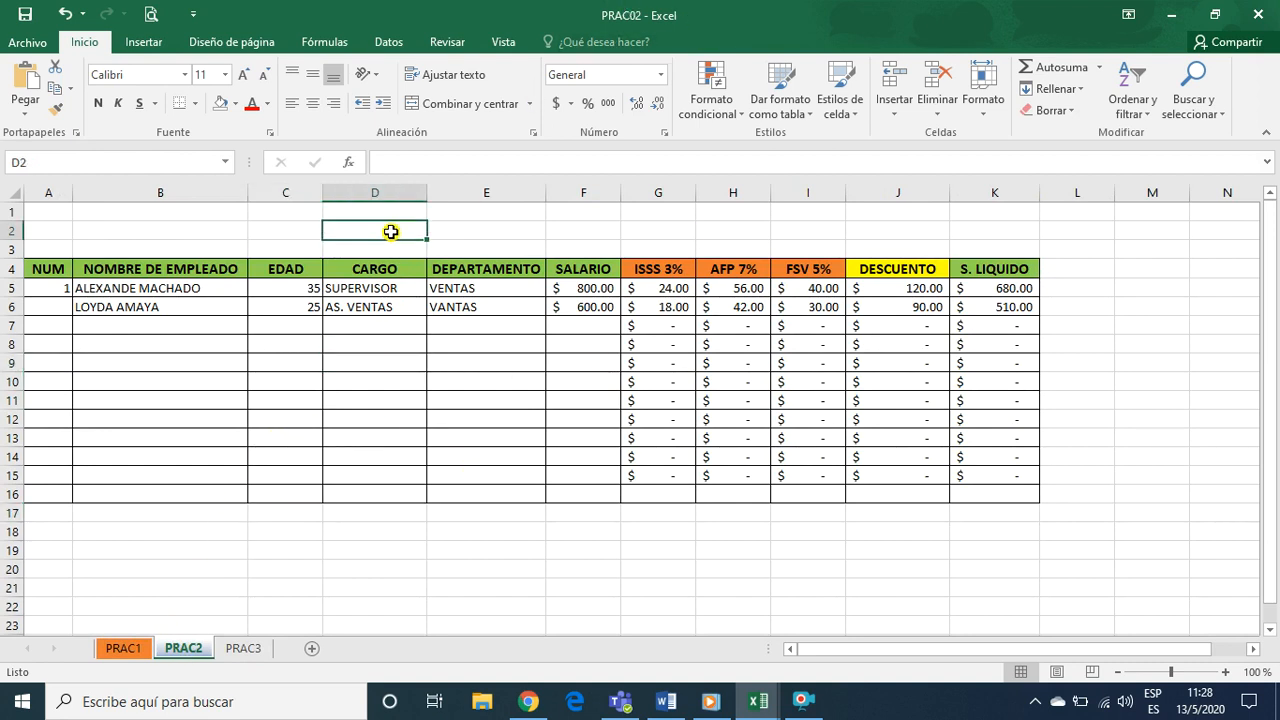
pyautogui.write('PLANILLA DE SALARIOS 2020')
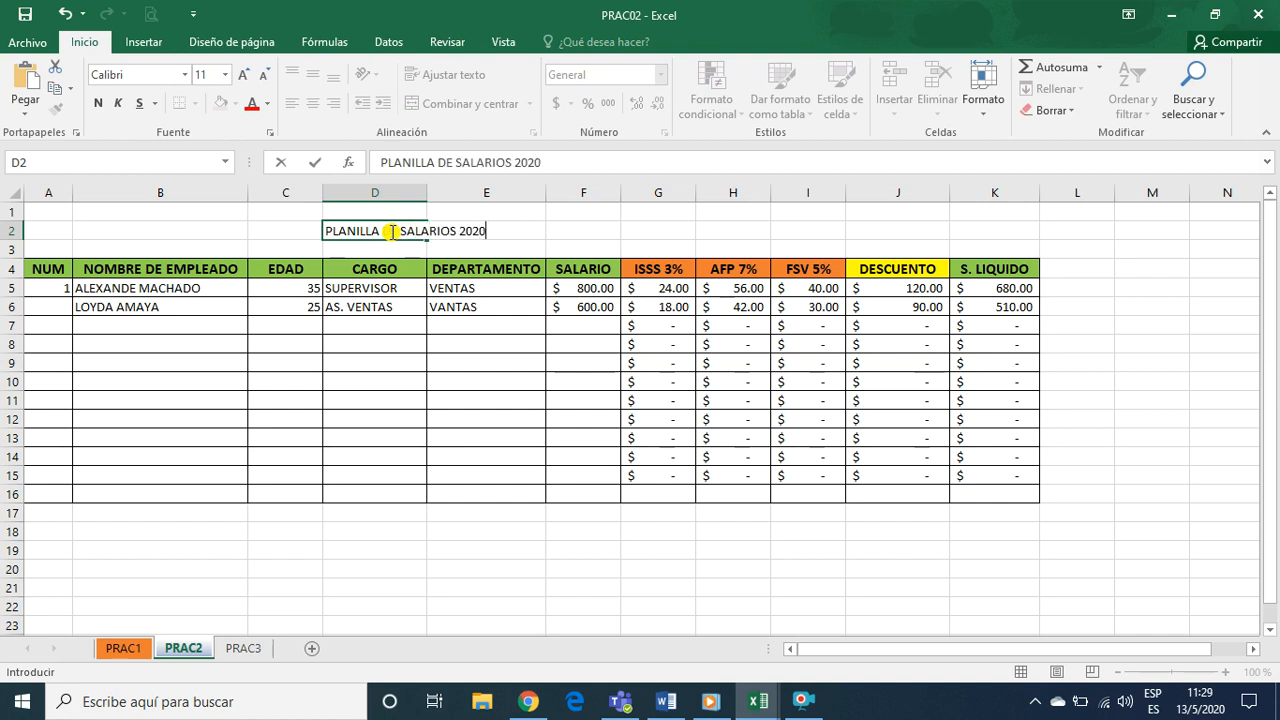
pyautogui.press('Return')
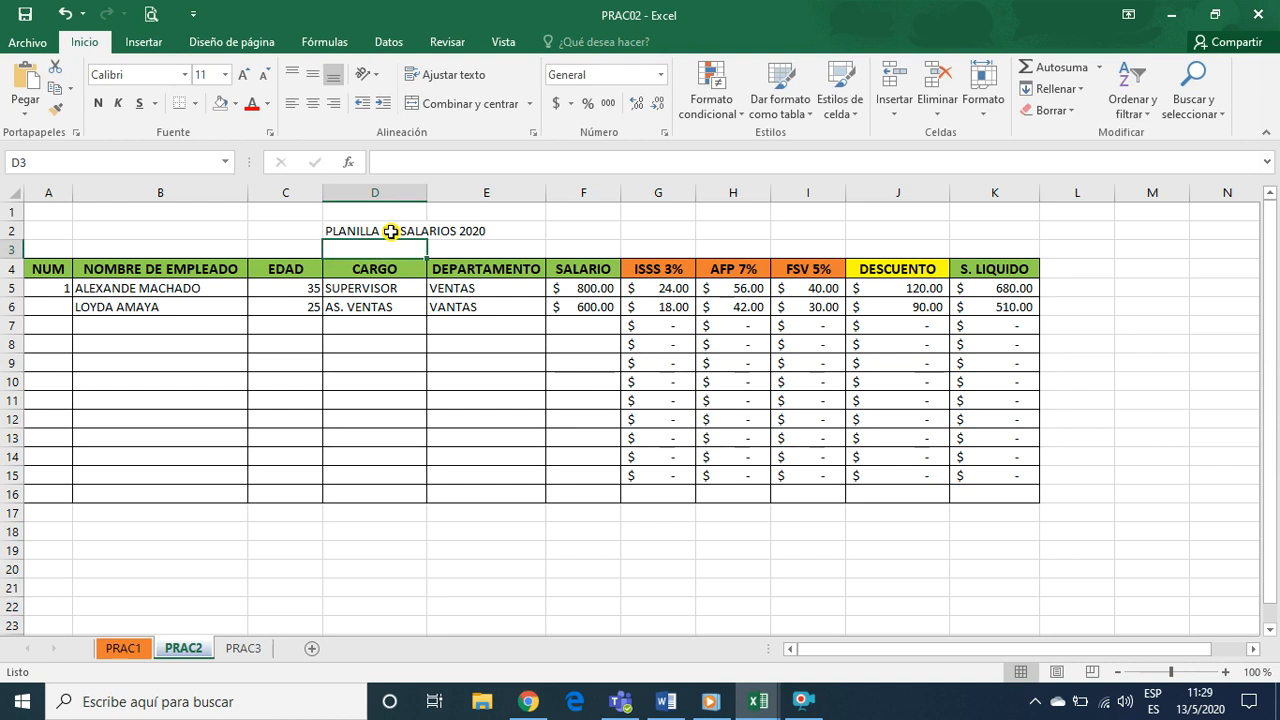
pyautogui.moveTo(334, 395); pyautogui.dragTo(403, 368)
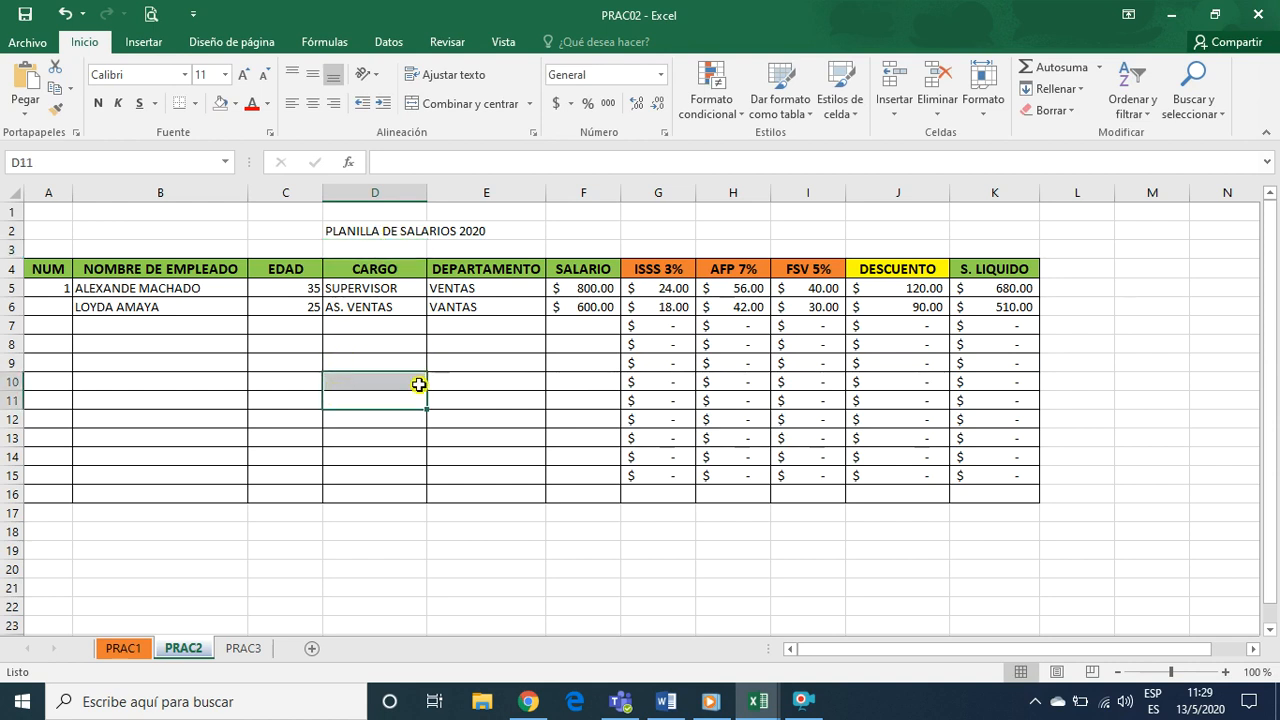
# Rename the PRAC2 sheet of the PRAC02 workbook as PLANILLA
pyautogui.click(346, 230)
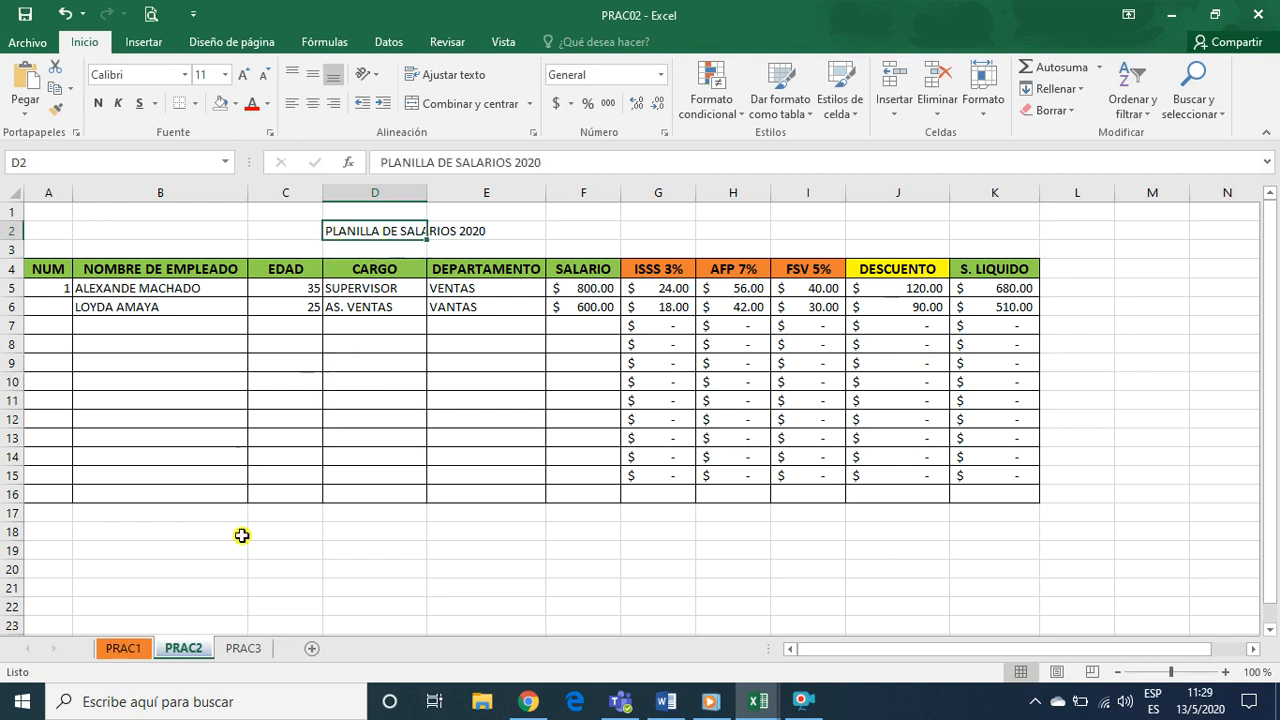
pyautogui.rightClick(183, 650)
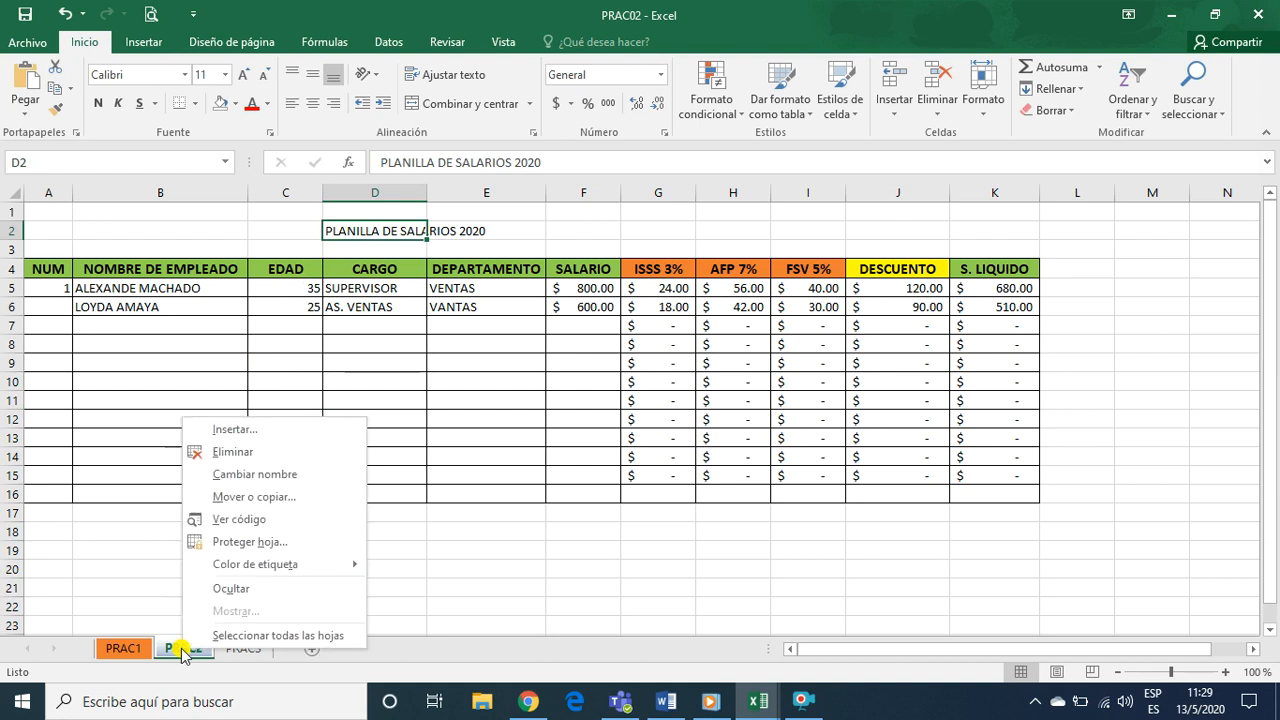
pyautogui.click(257, 475)
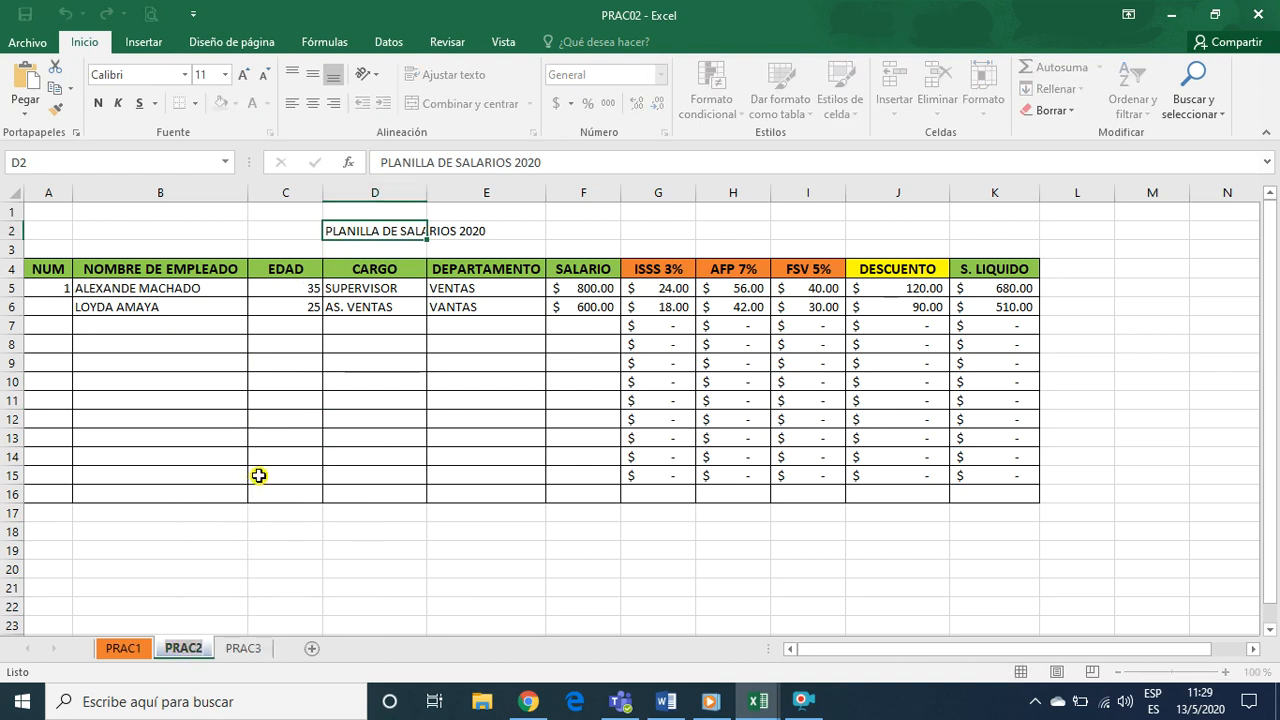
pyautogui.write('PLANILLA')
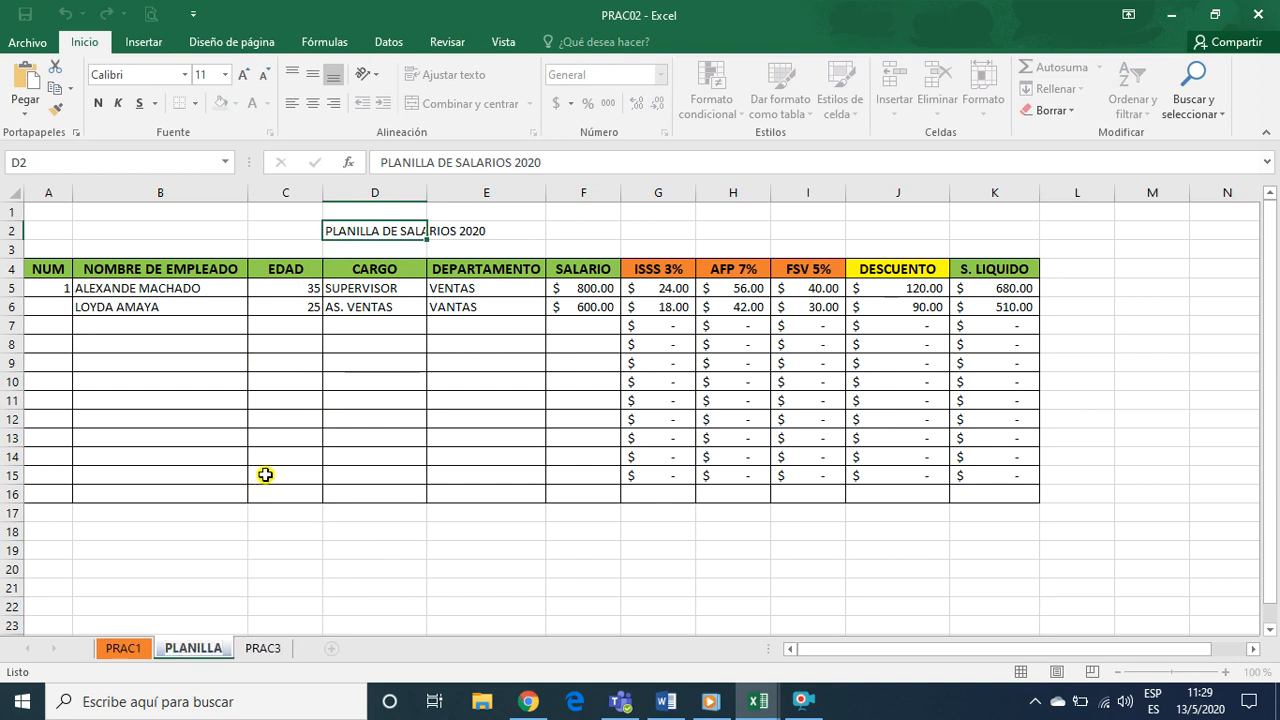
pyautogui.click(222, 531)
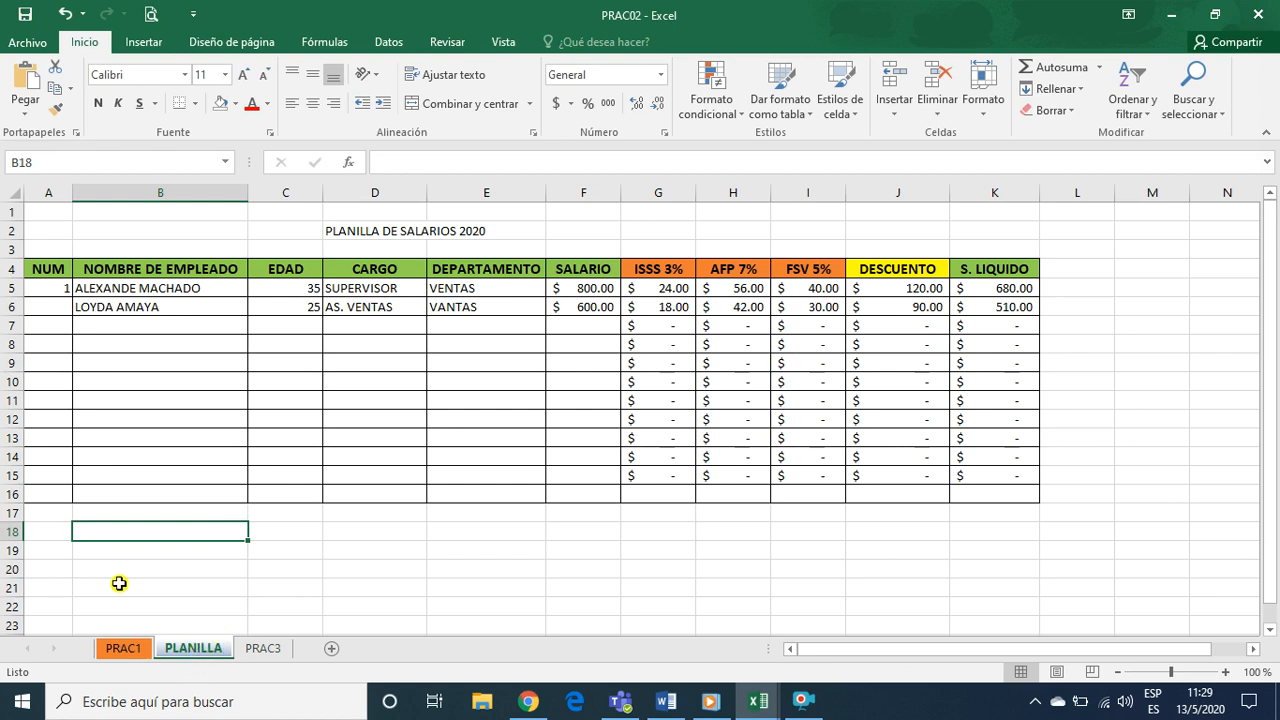
pyautogui.click(402, 366)
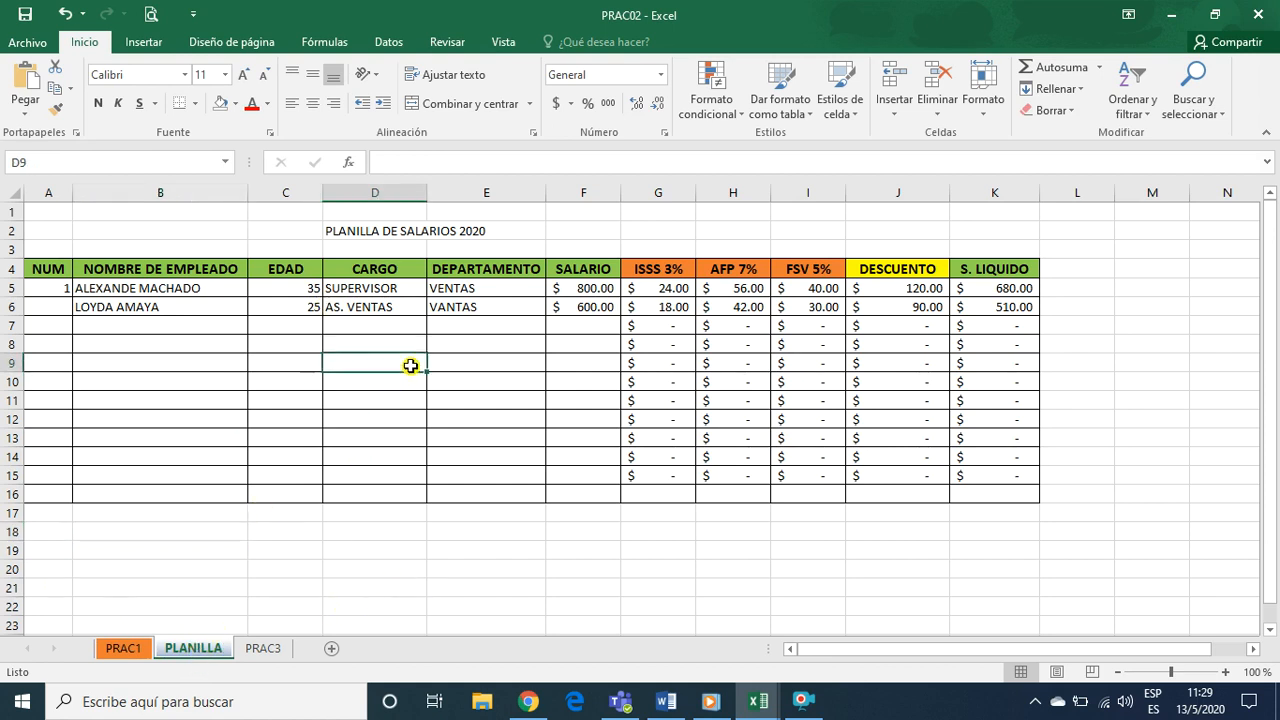
pyautogui.click(395, 463)
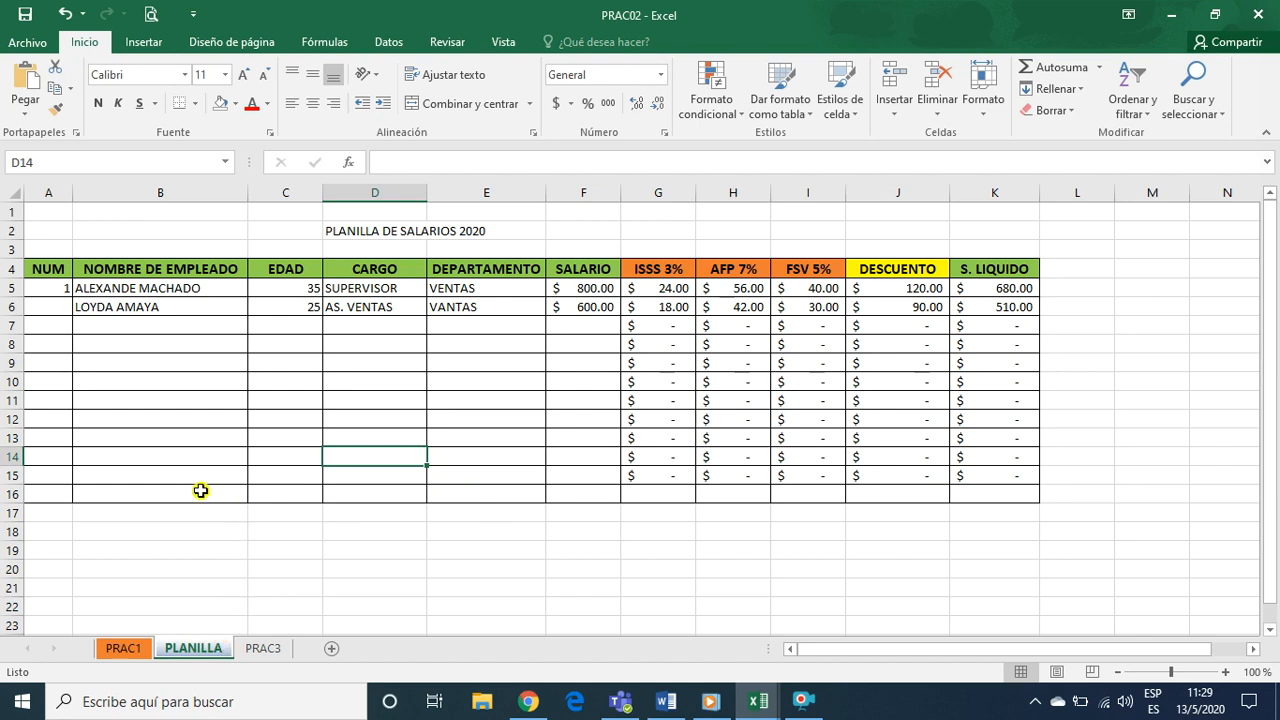
# Copy the PLANILLA sheet into the PRAC01.xlsx workbook, placing the copy before the PRAC1 sheet
pyautogui.rightClick(205, 655)
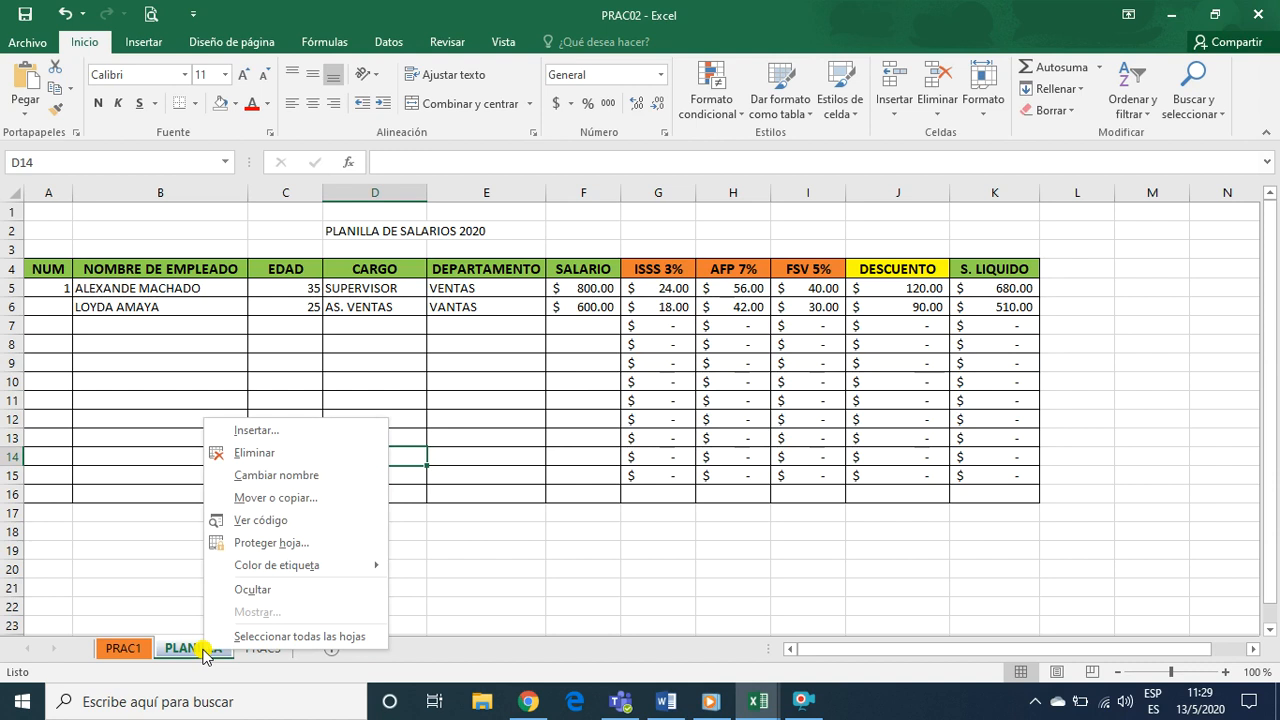
pyautogui.click(259, 498)
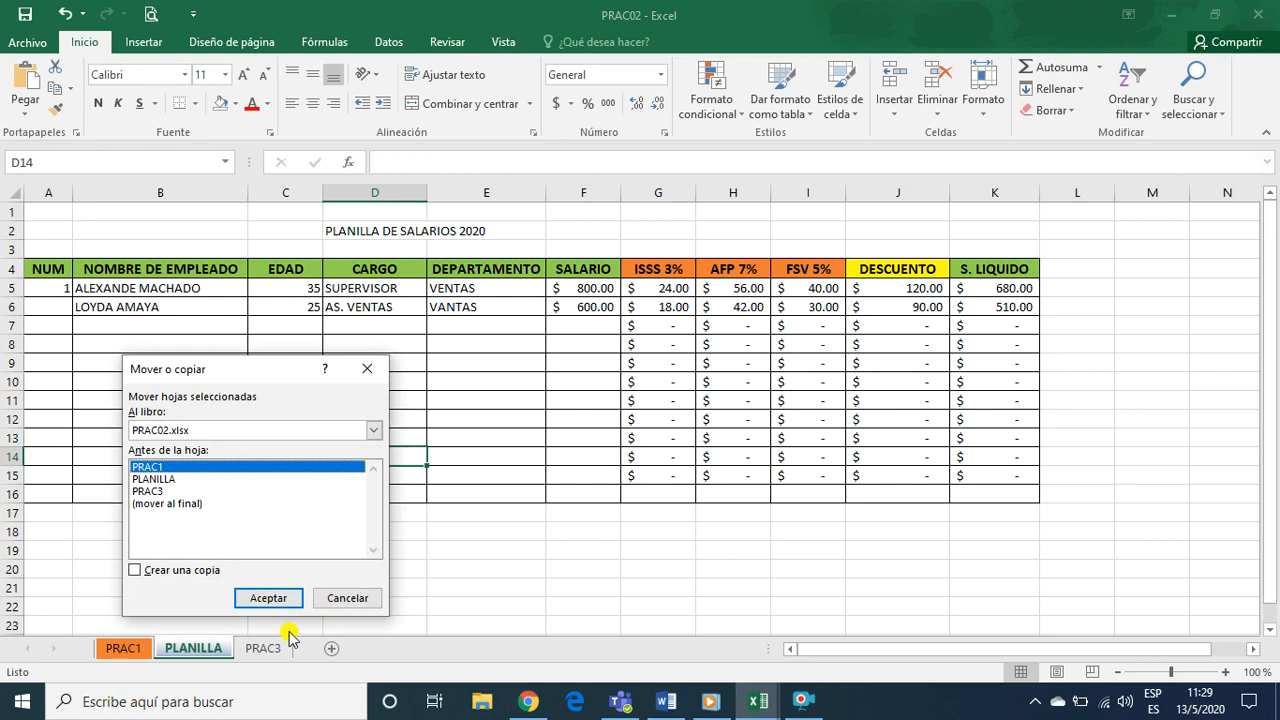
pyautogui.click(167, 480)
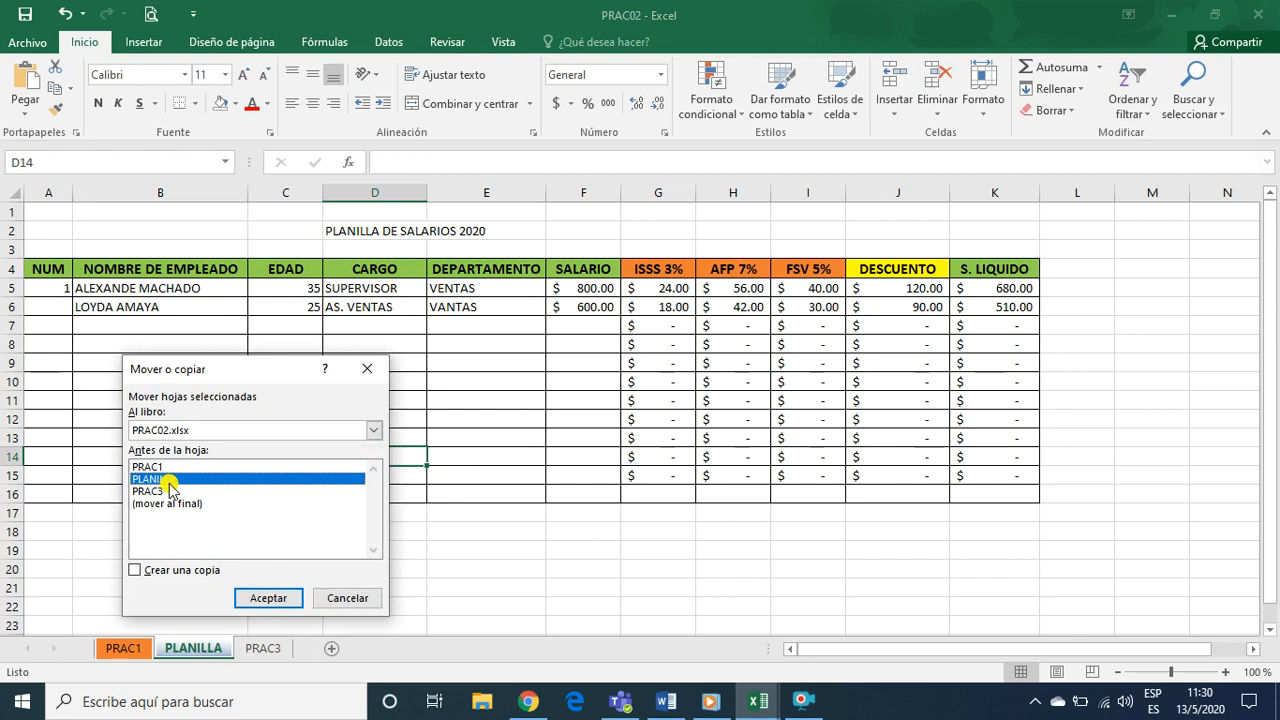
pyautogui.click(138, 570)
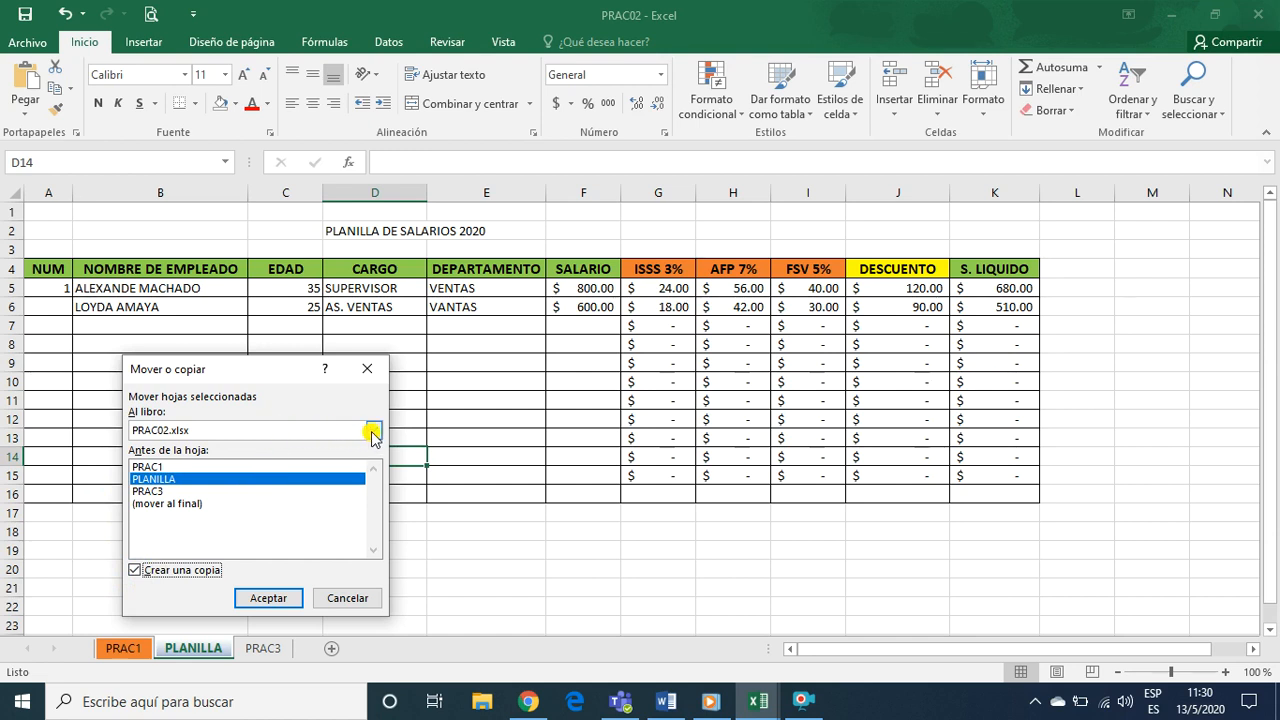
pyautogui.click(373, 431)
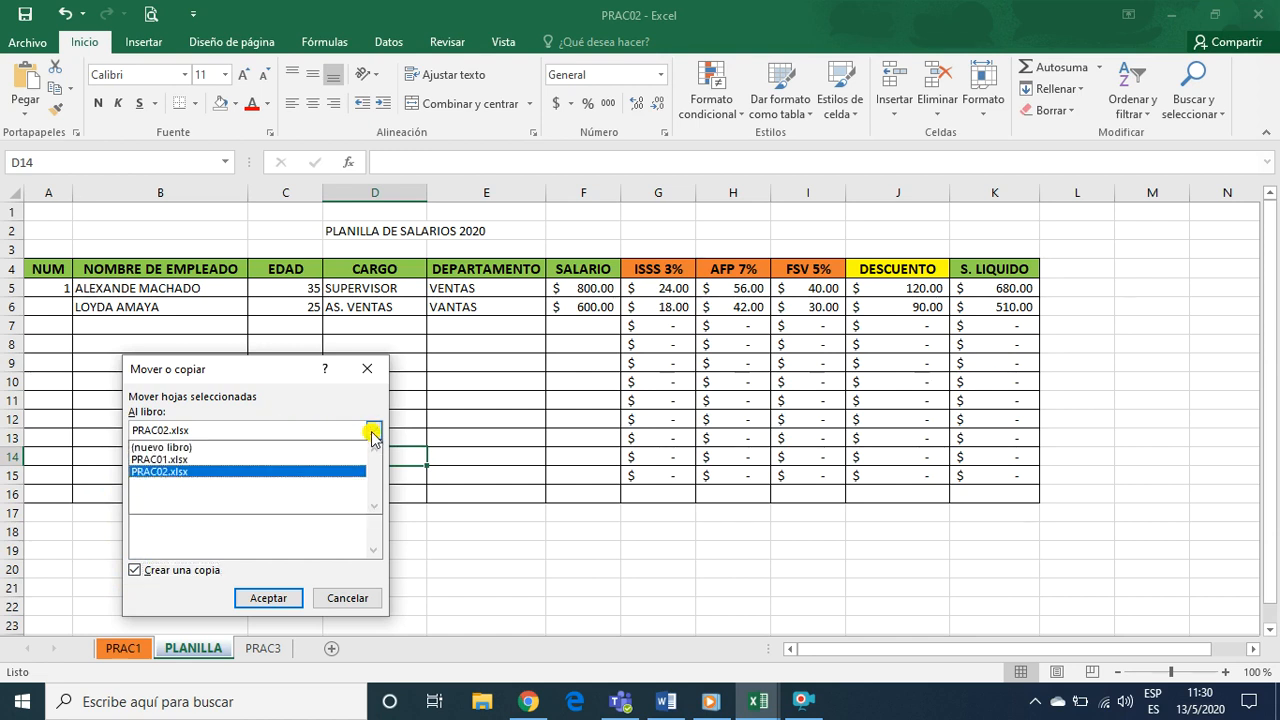
pyautogui.click(160, 460)
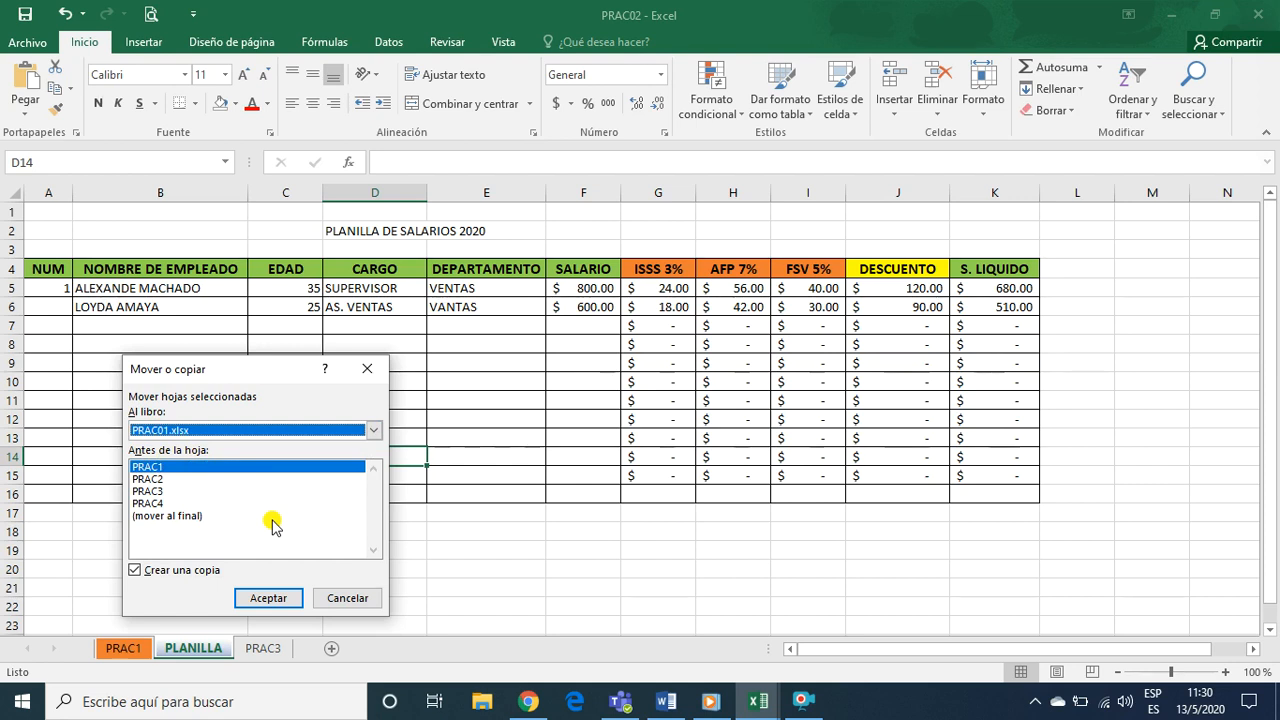
pyautogui.click(268, 598)
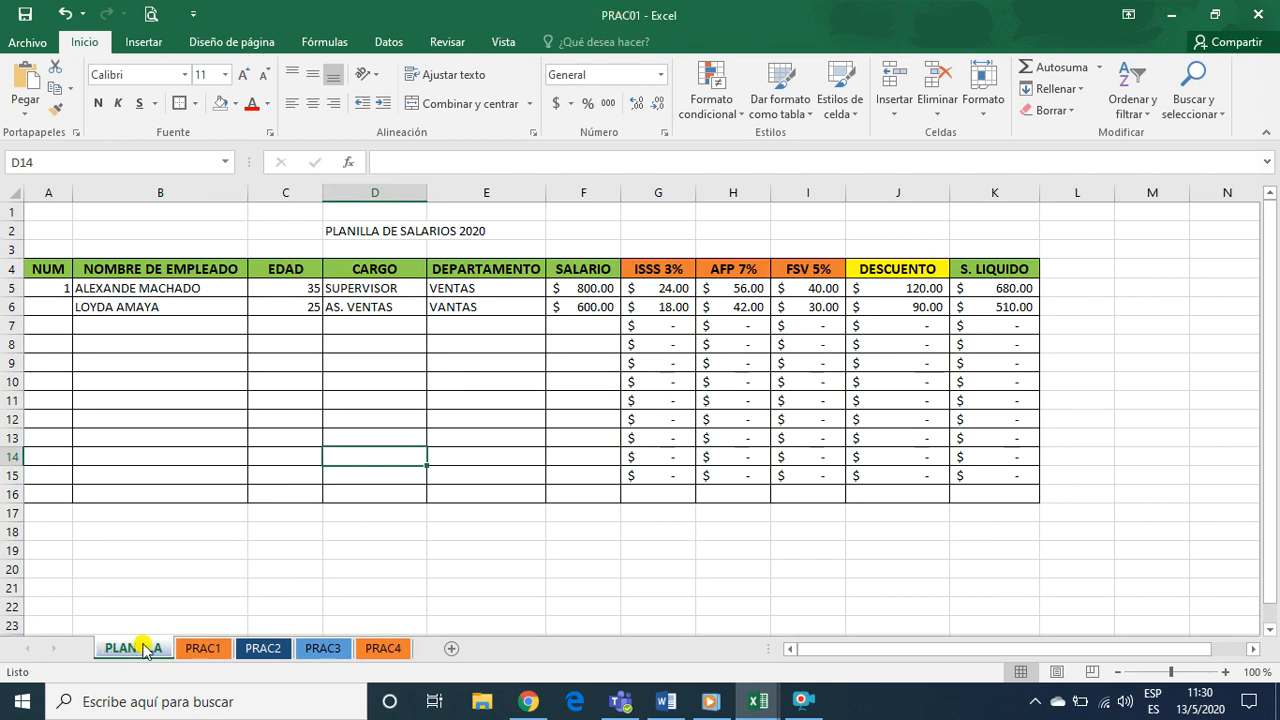
pyautogui.click(180, 511)
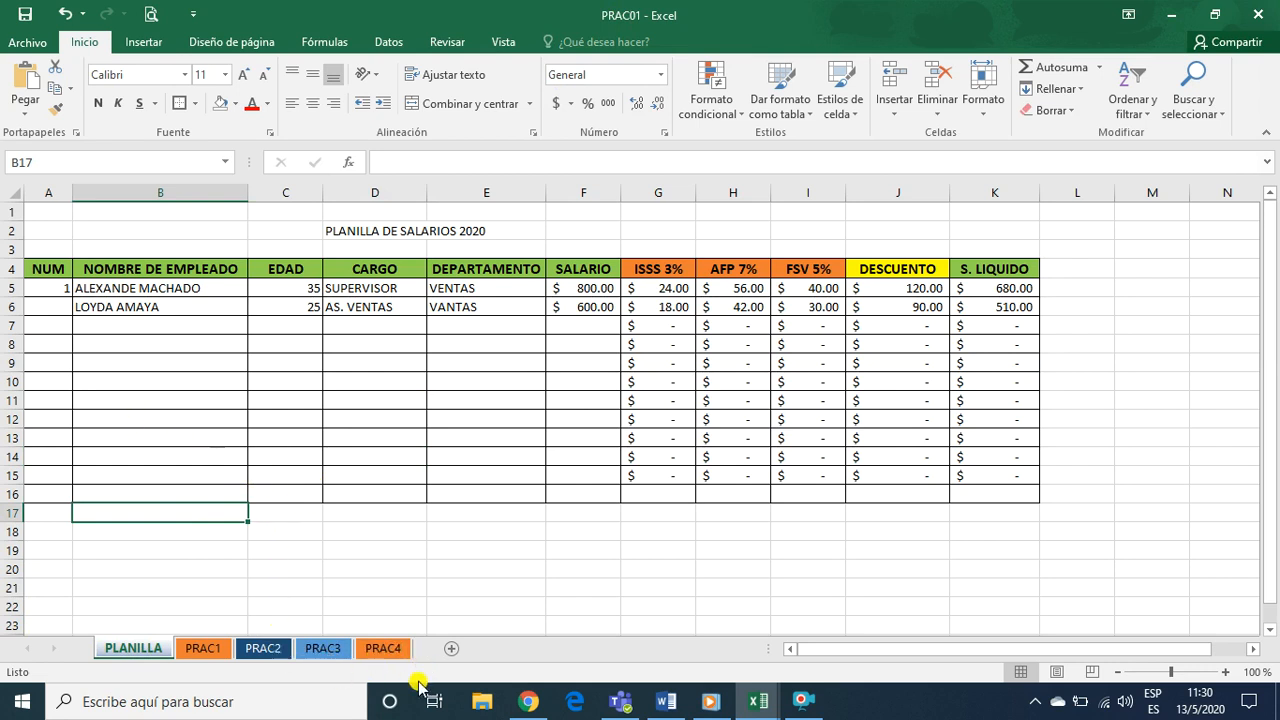
# Check the original PLANILLA sheet in the PRAC02 workbook, and return to its copy in PRAC01
pyautogui.click(757, 702)
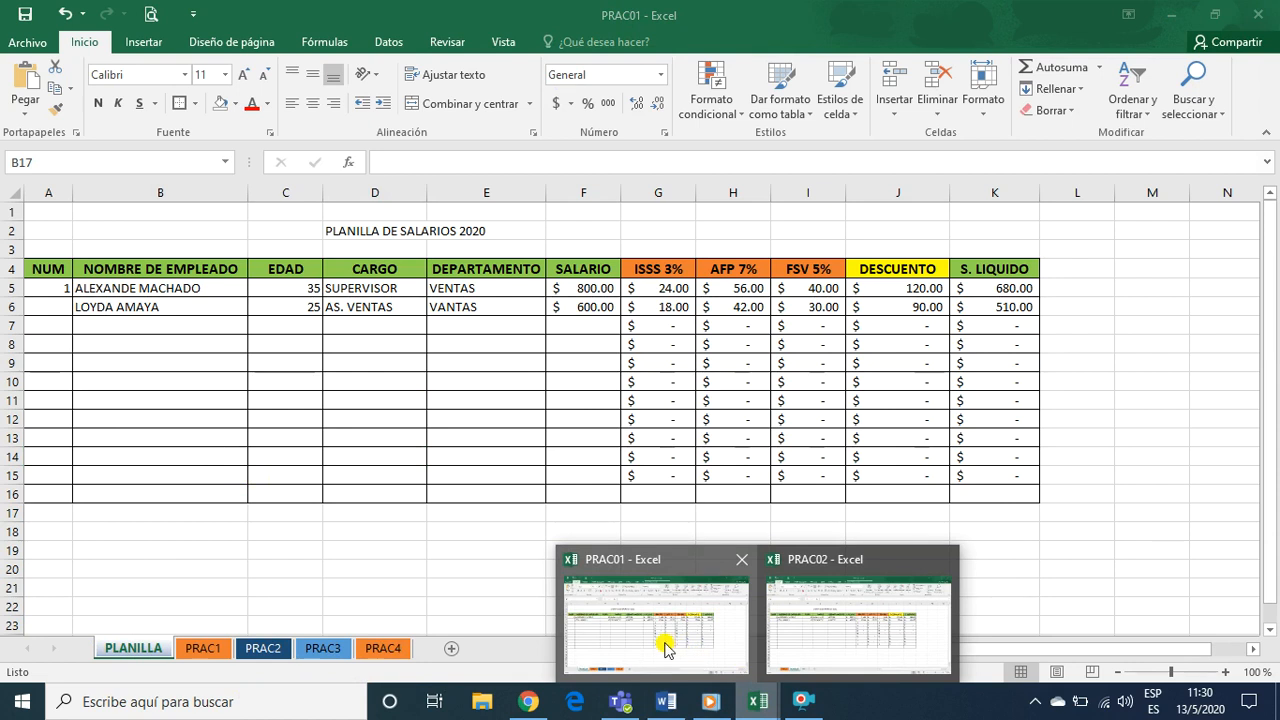
pyautogui.click(828, 638)
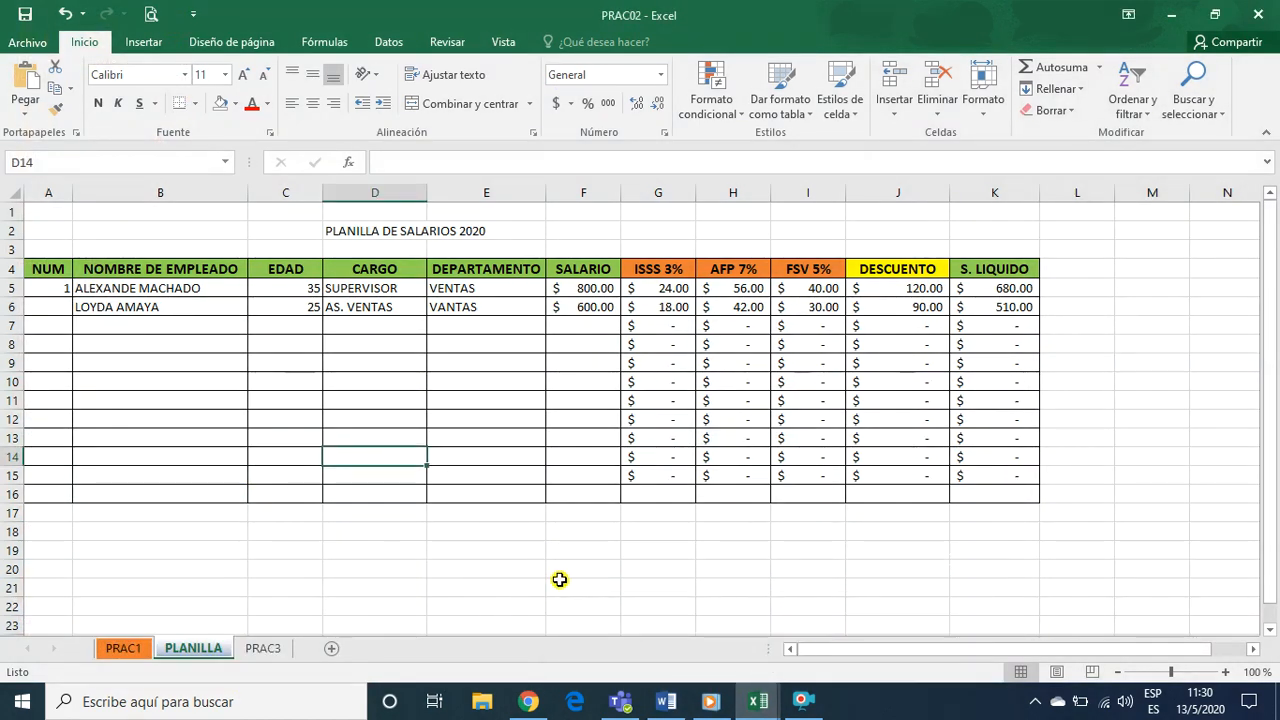
pyautogui.moveTo(757, 701)
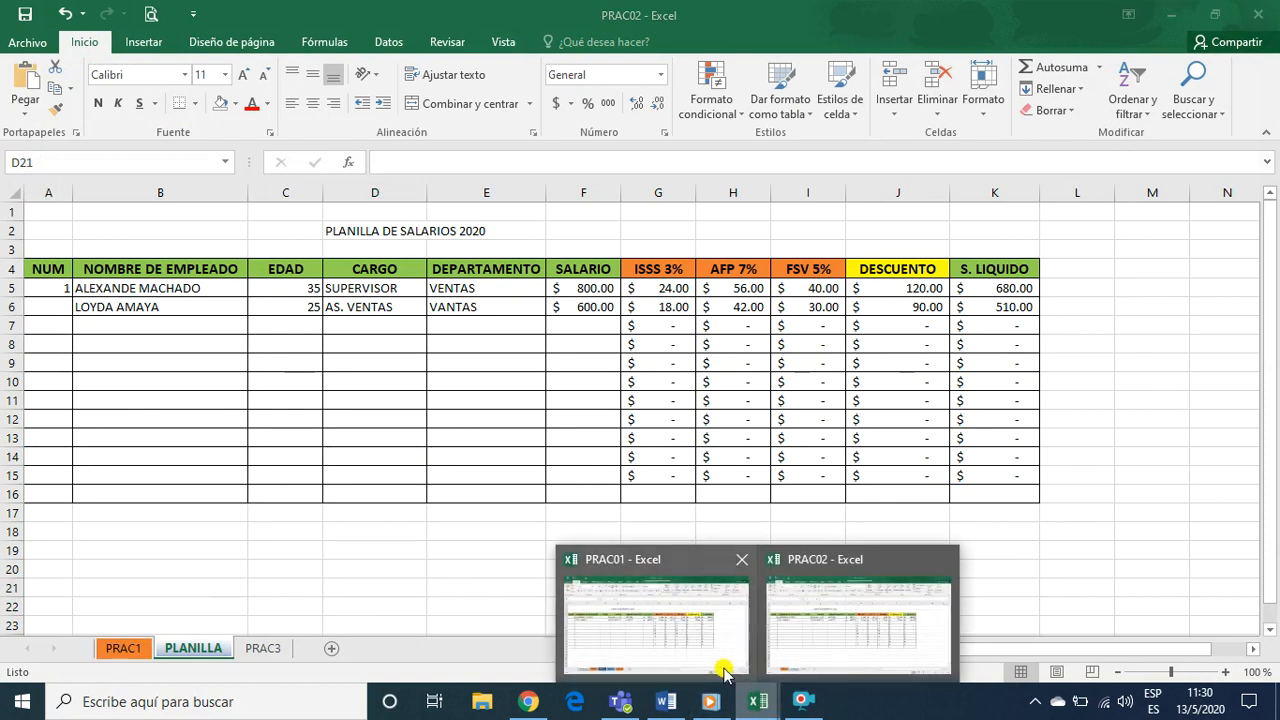
pyautogui.click(676, 660)
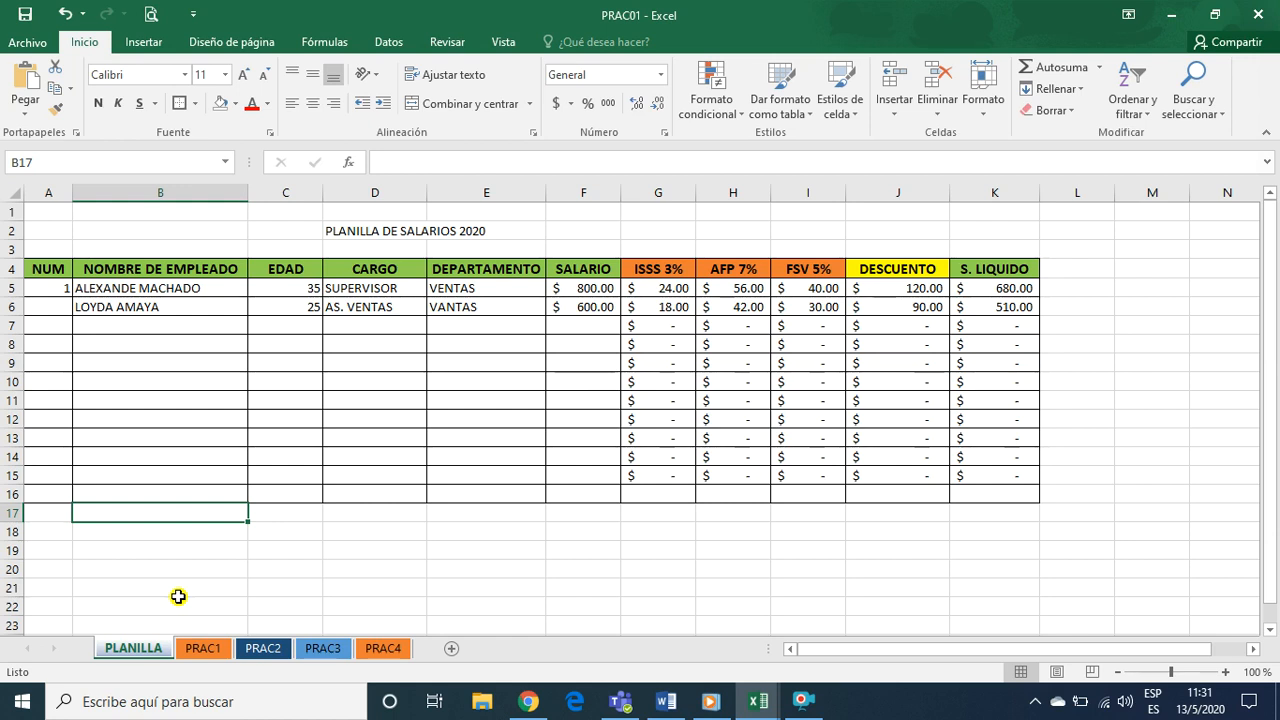
pyautogui.click(330, 476)
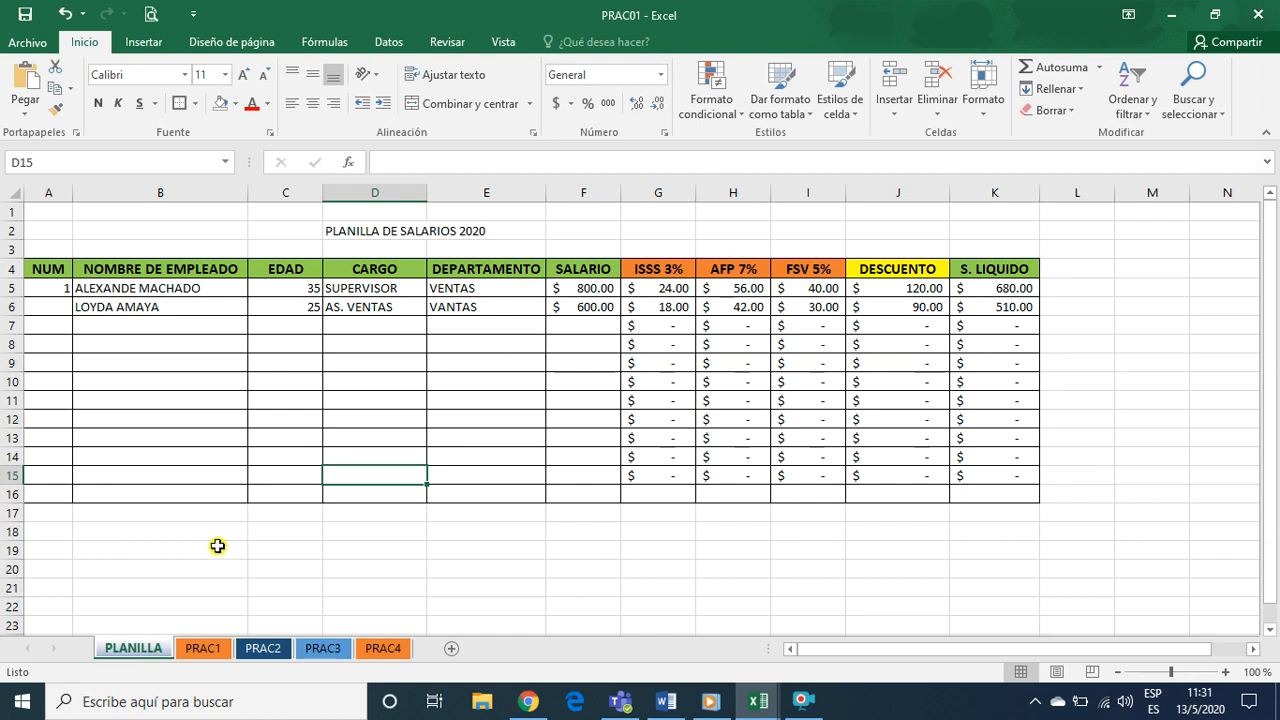
# Create a copy of the PLANILLA sheet at the end of the PRAC01 workbook and return to the original sheet
pyautogui.rightClick(134, 652)
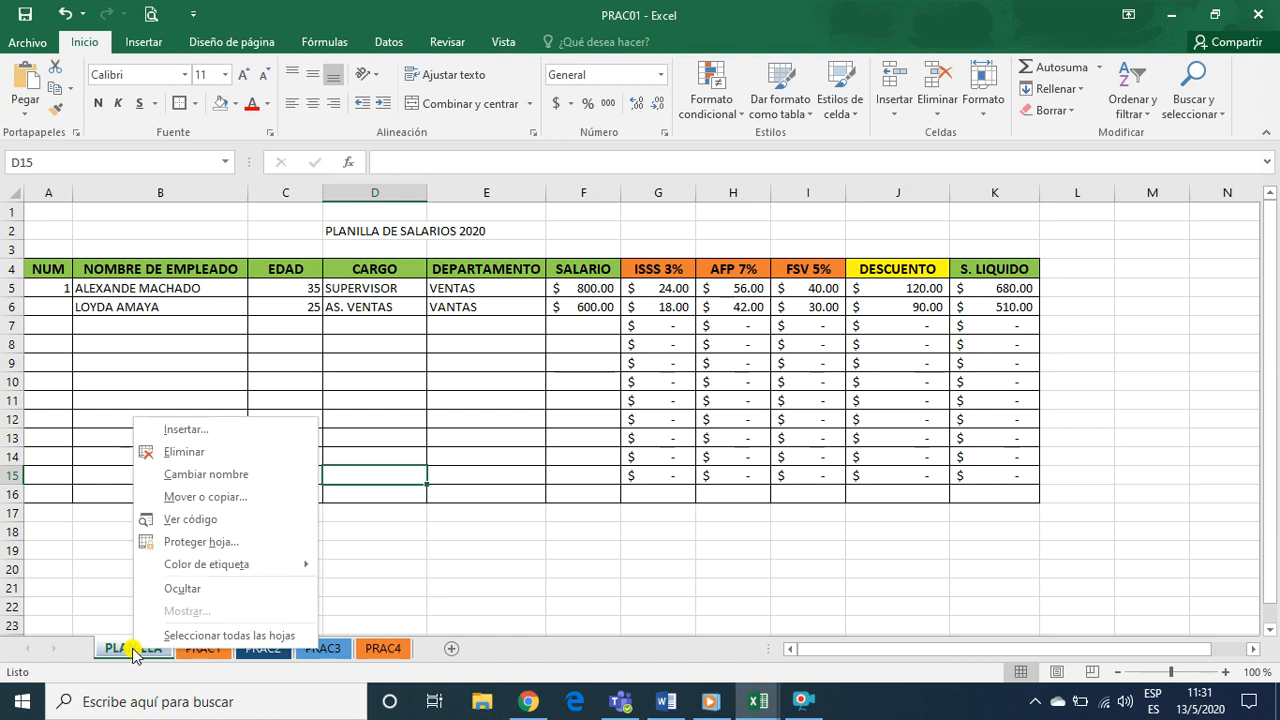
pyautogui.click(208, 496)
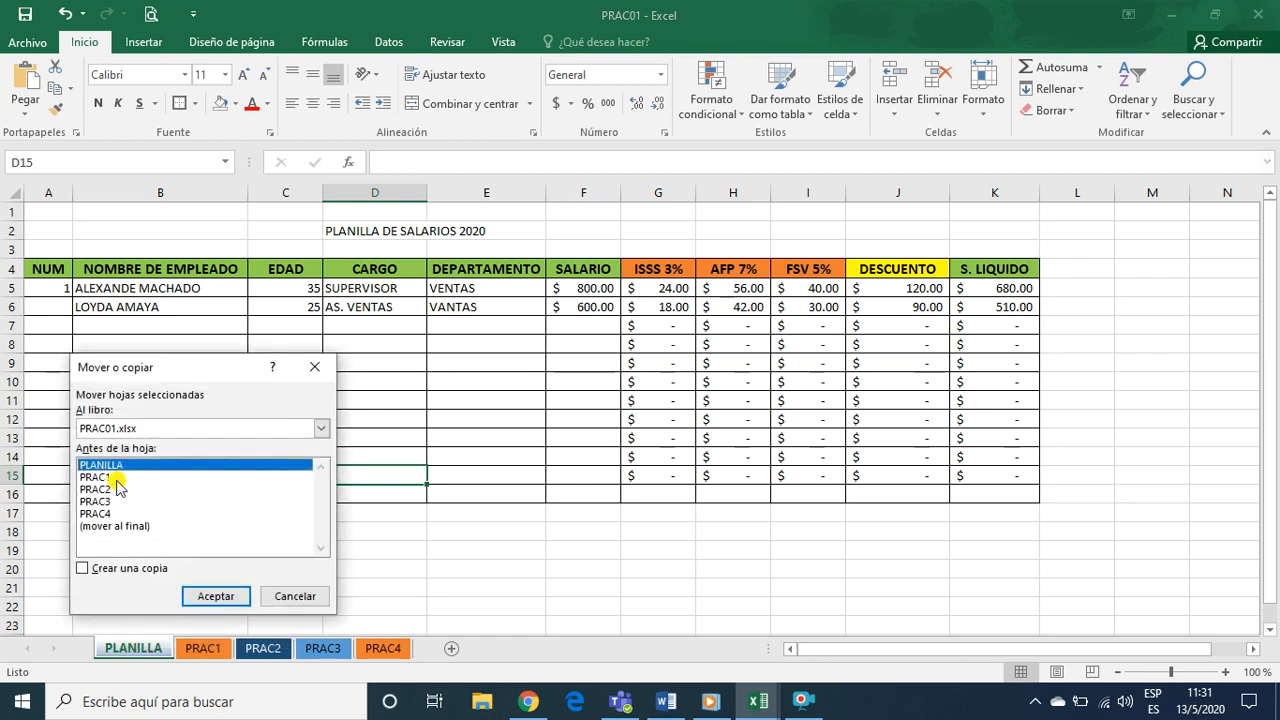
pyautogui.click(82, 568)
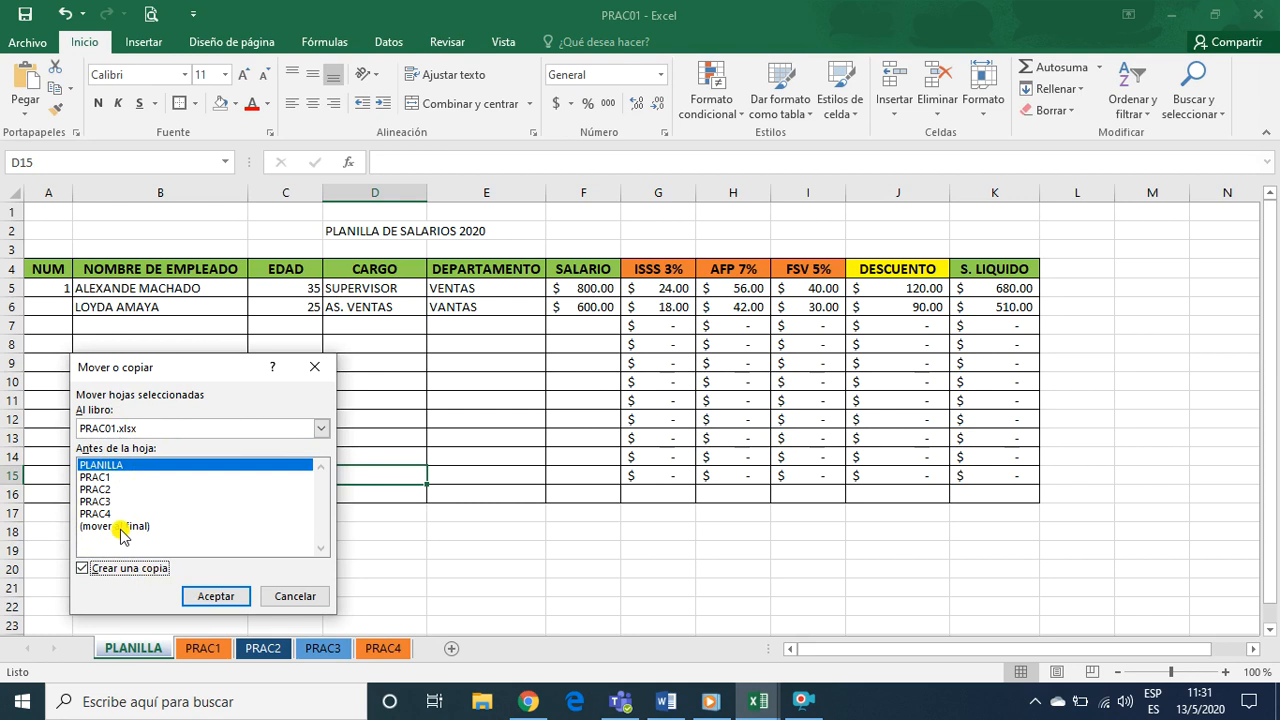
pyautogui.click(121, 527)
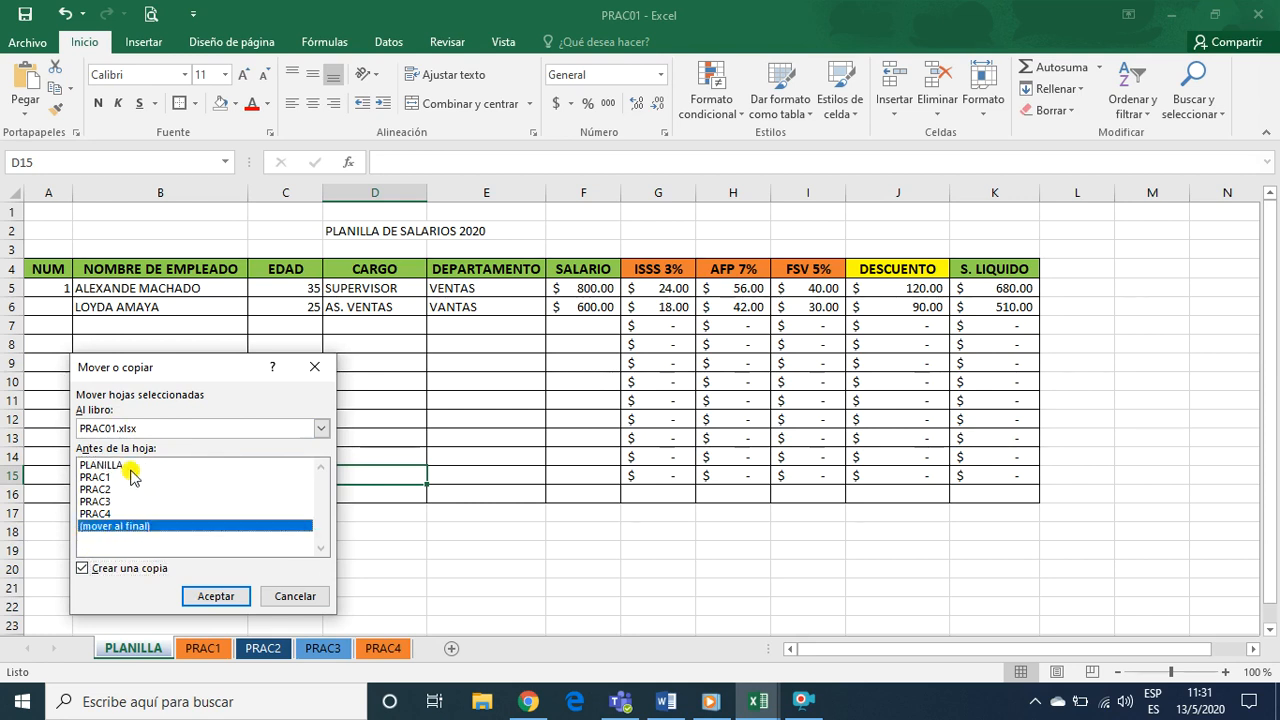
pyautogui.click(214, 597)
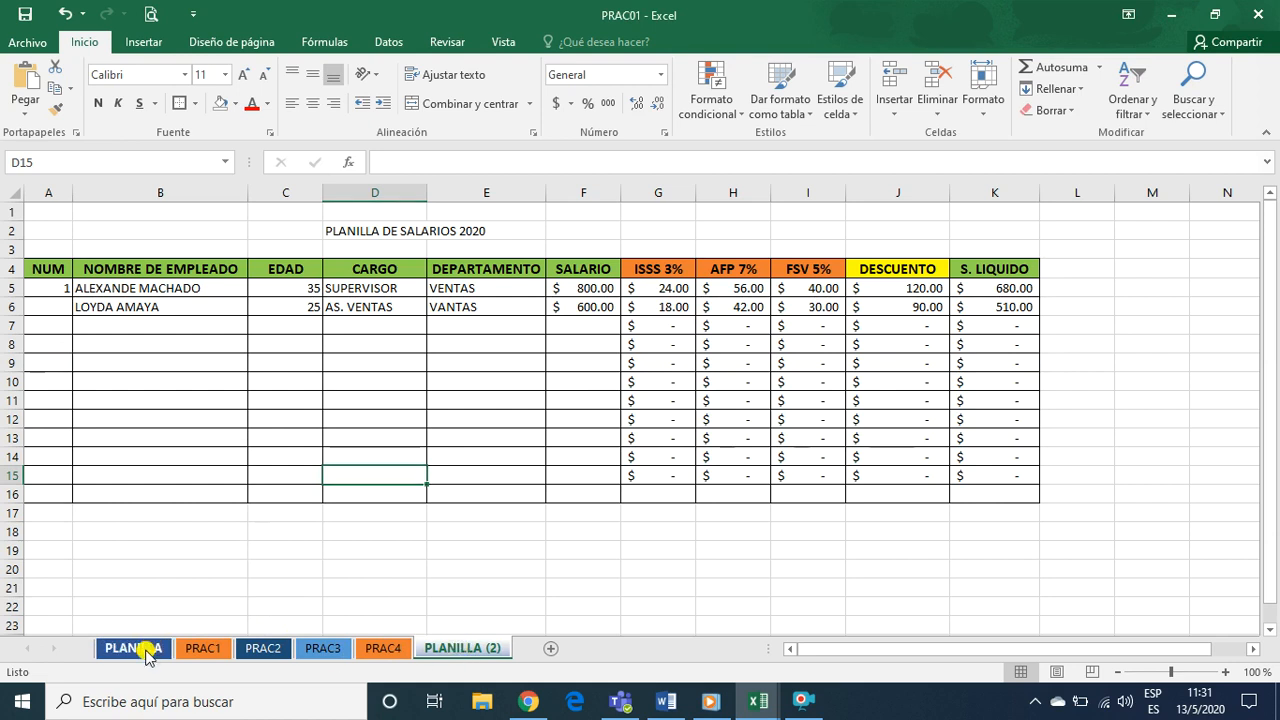
pyautogui.click(148, 649)
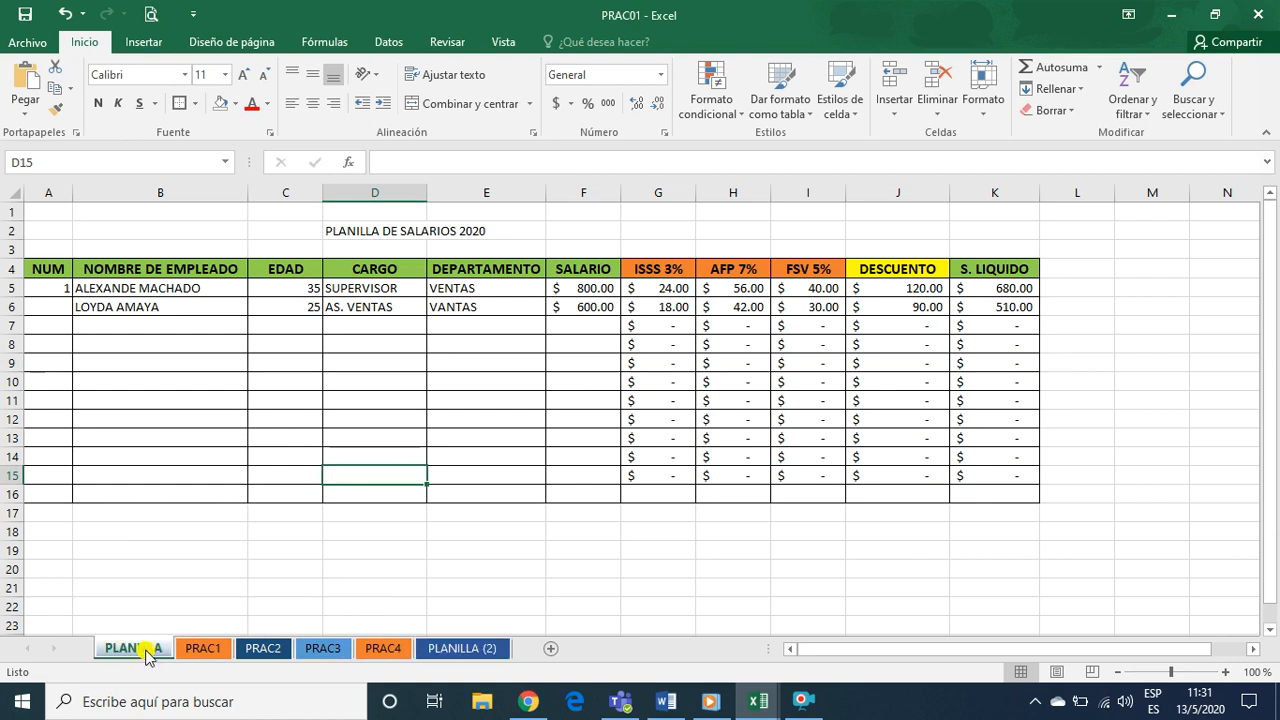
# Rename the PLANILLA (2) sheet at the end of the PRAC01 workbook as PLA2020
pyautogui.click(472, 650)
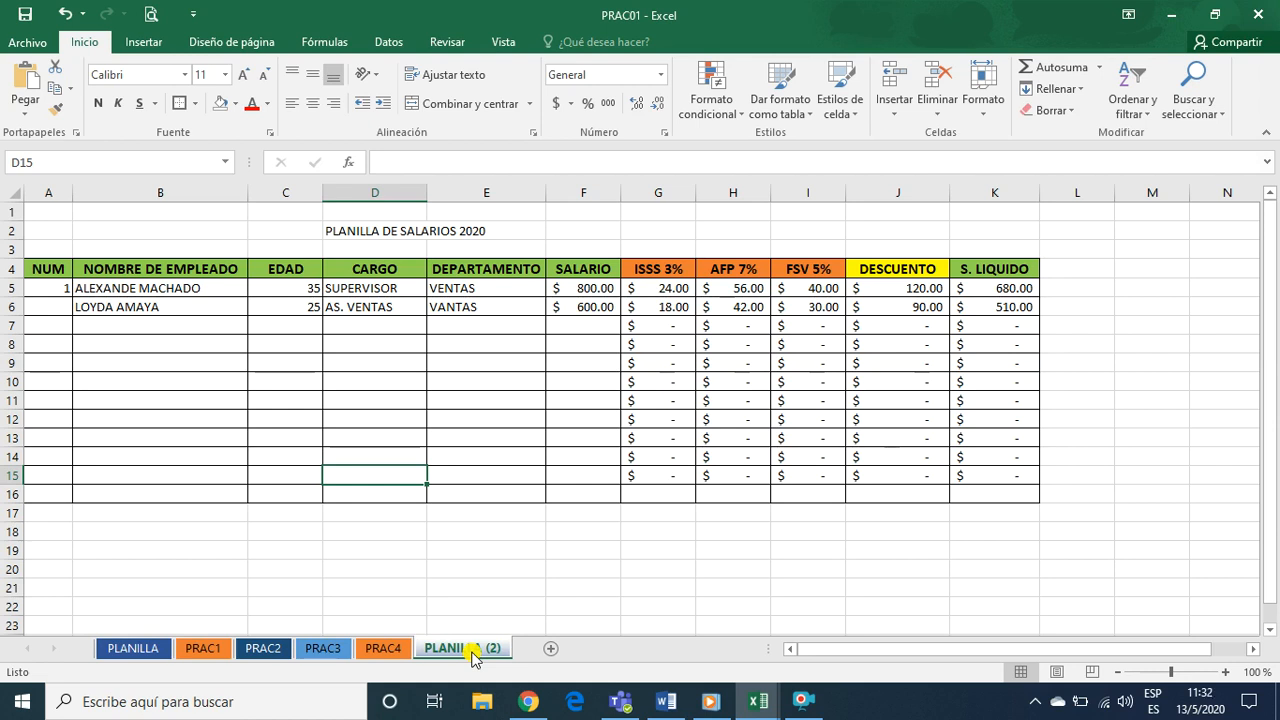
pyautogui.rightClick(472, 652)
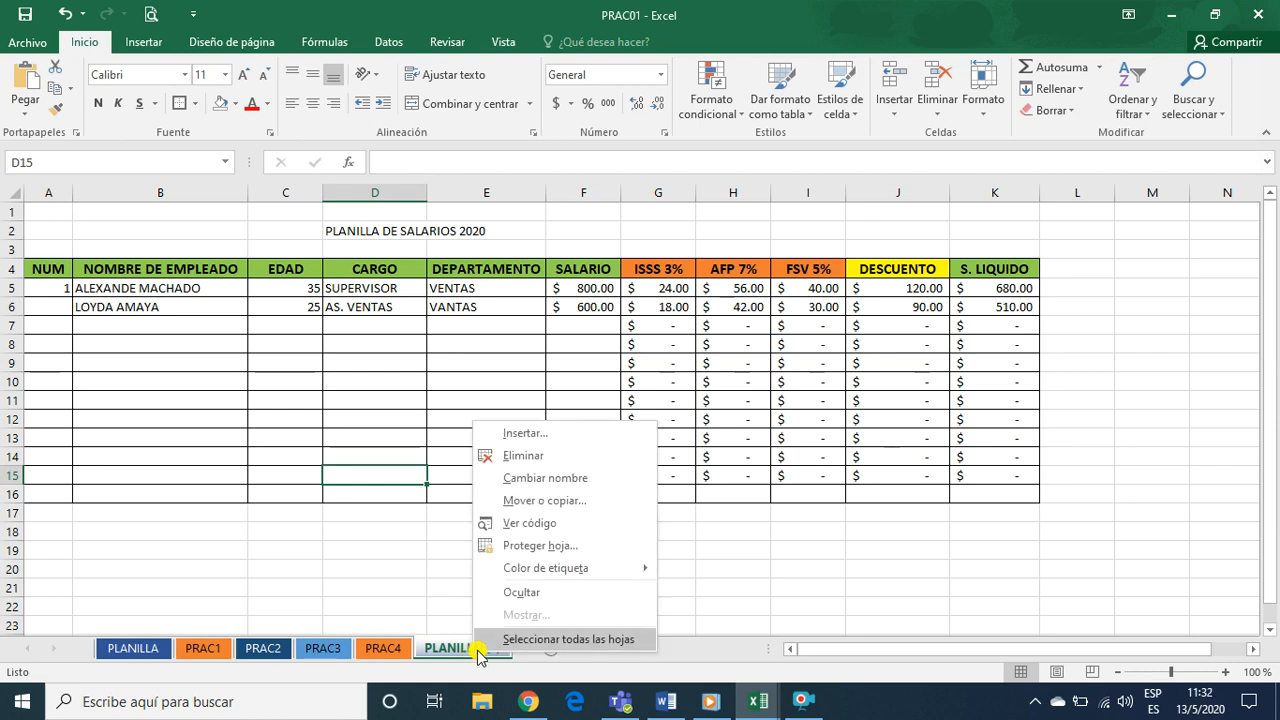
pyautogui.click(538, 480)
pyautogui.moveTo(548, 688)
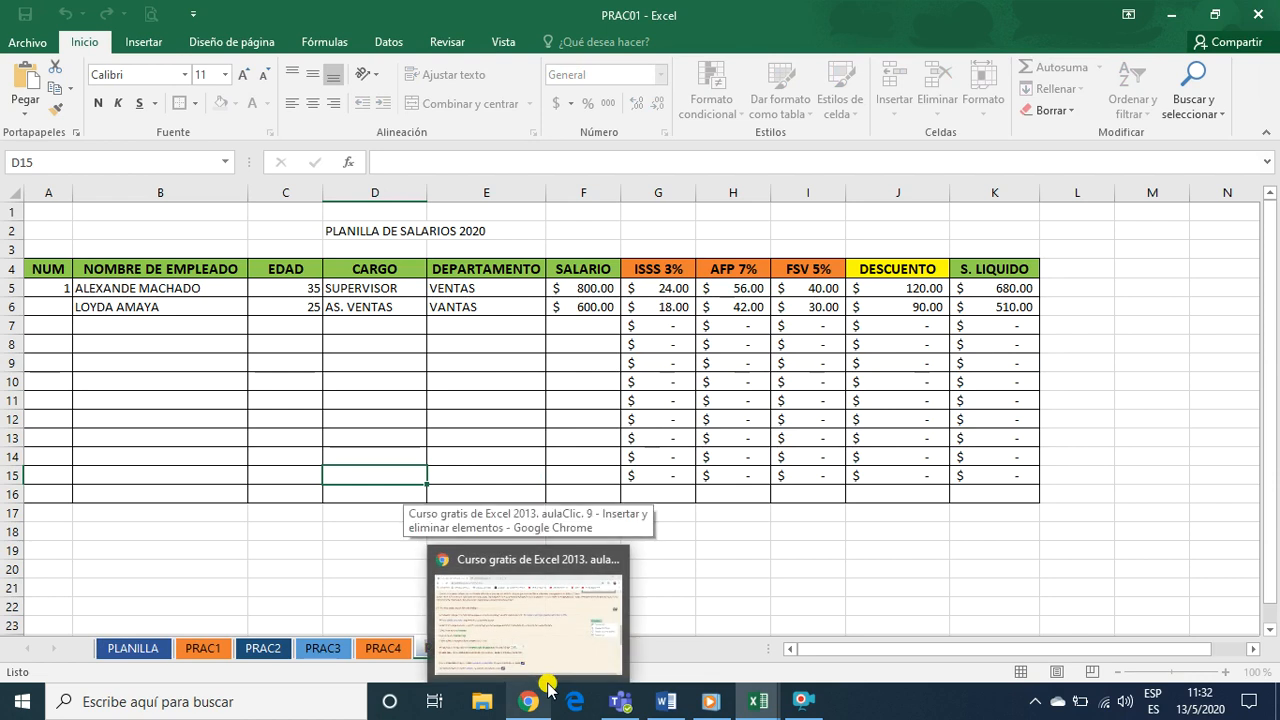
pyautogui.write('PLA2020')
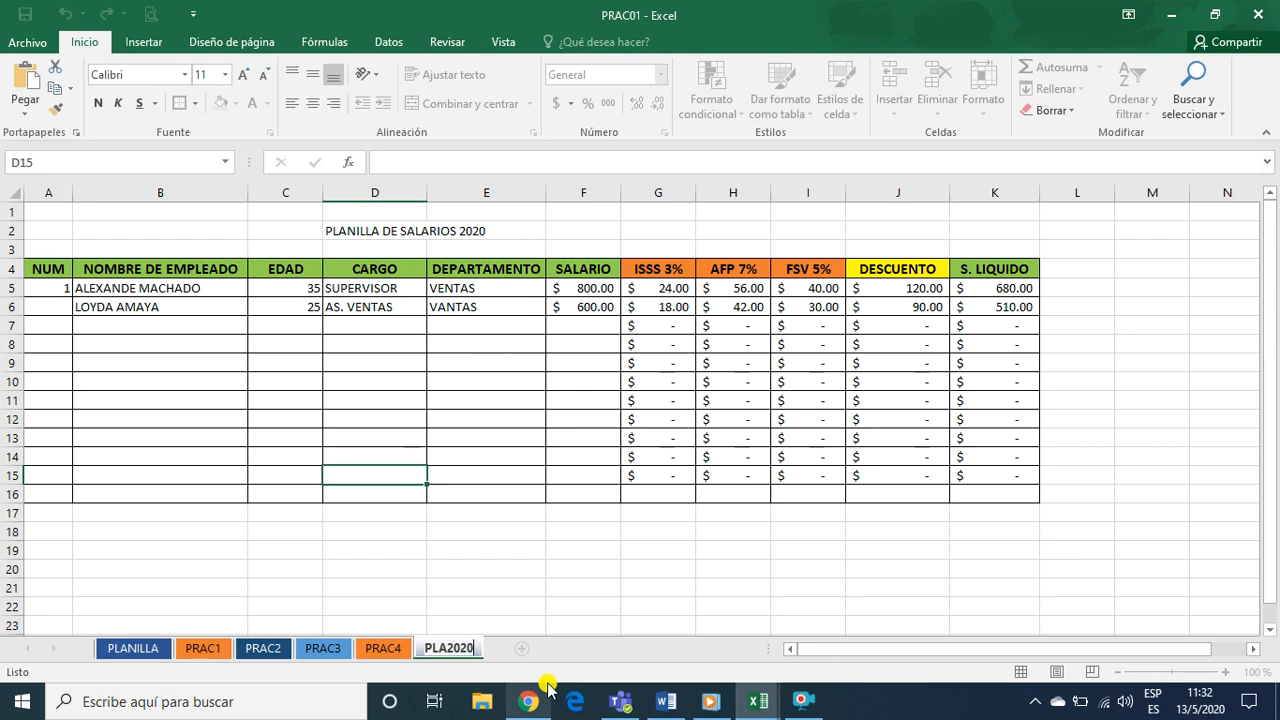
pyautogui.click(314, 549)
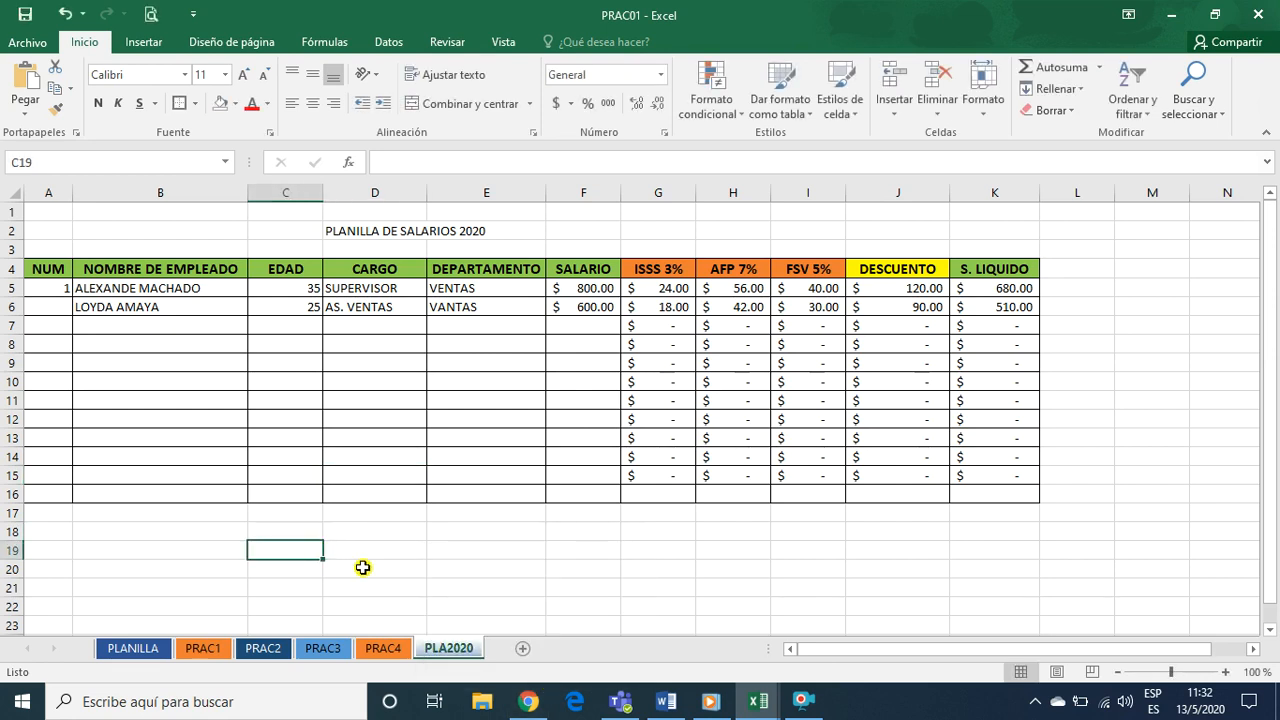
pyautogui.click(360, 588)
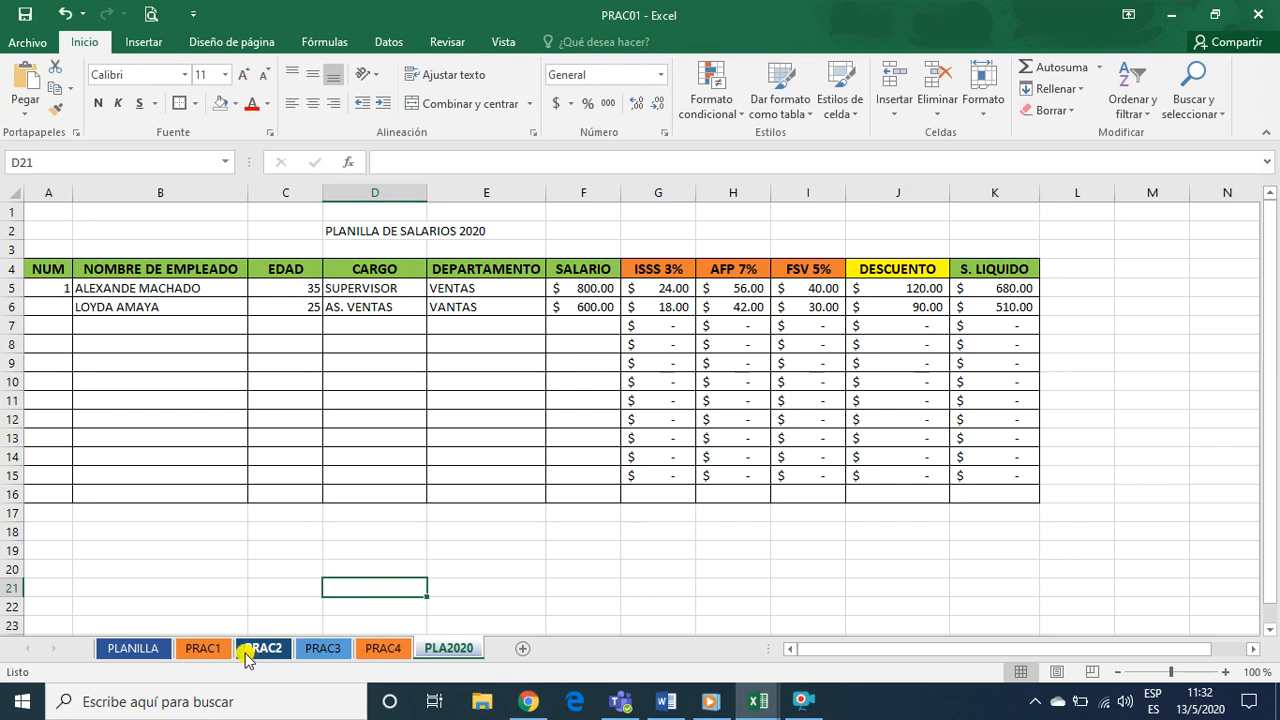
# Compare the PLANILLA sheet with its copy PLA2020, look at the PRAC3 sheet, and return to PLANILLA
pyautogui.click(130, 648)
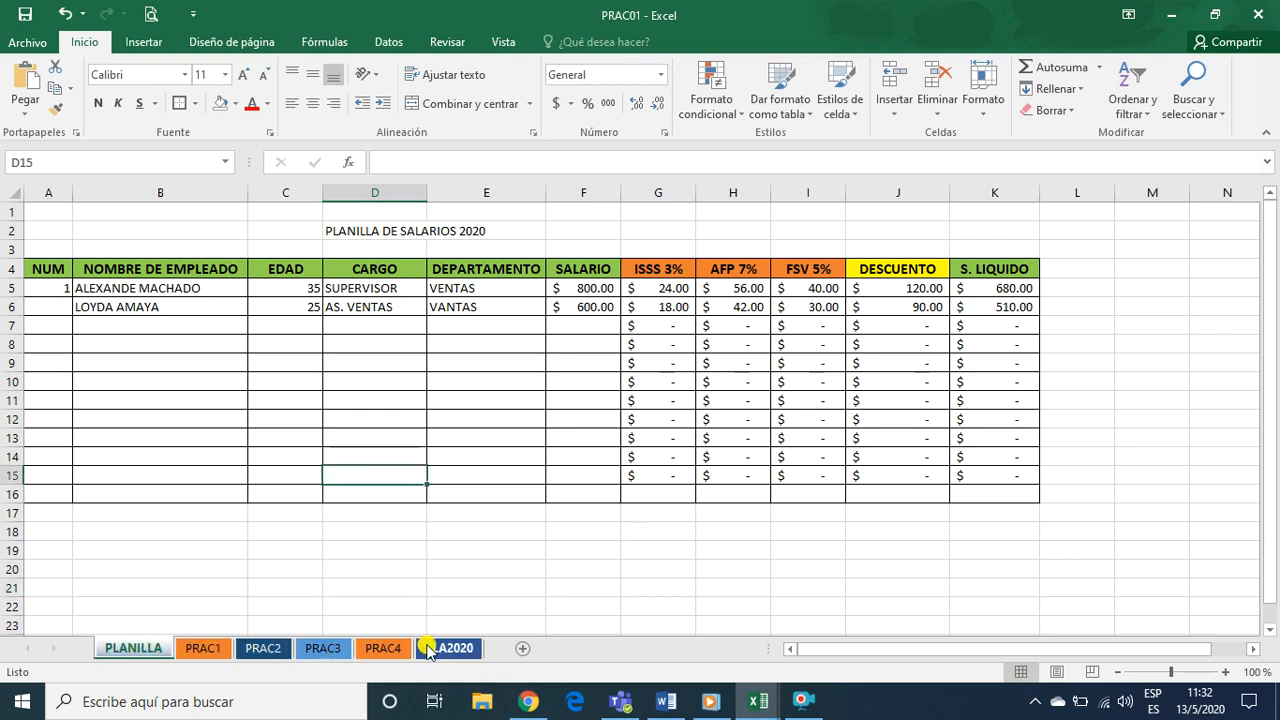
pyautogui.click(435, 649)
pyautogui.click(134, 648)
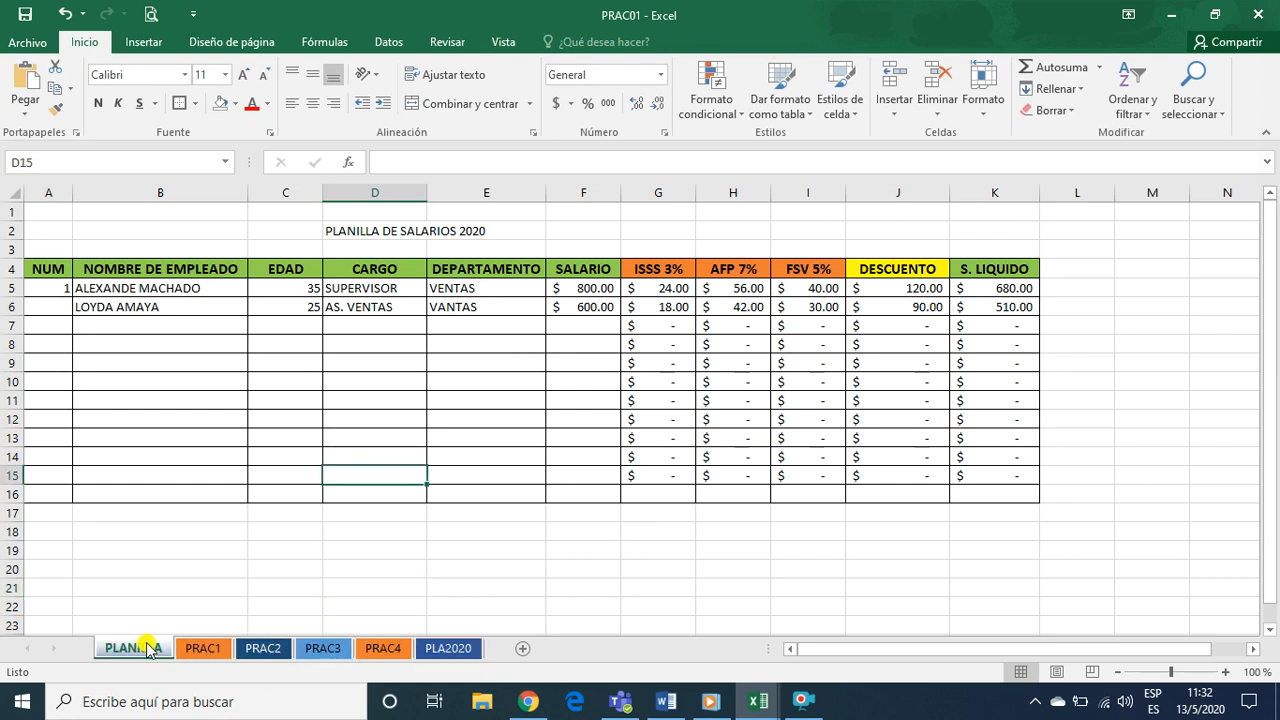
pyautogui.click(455, 649)
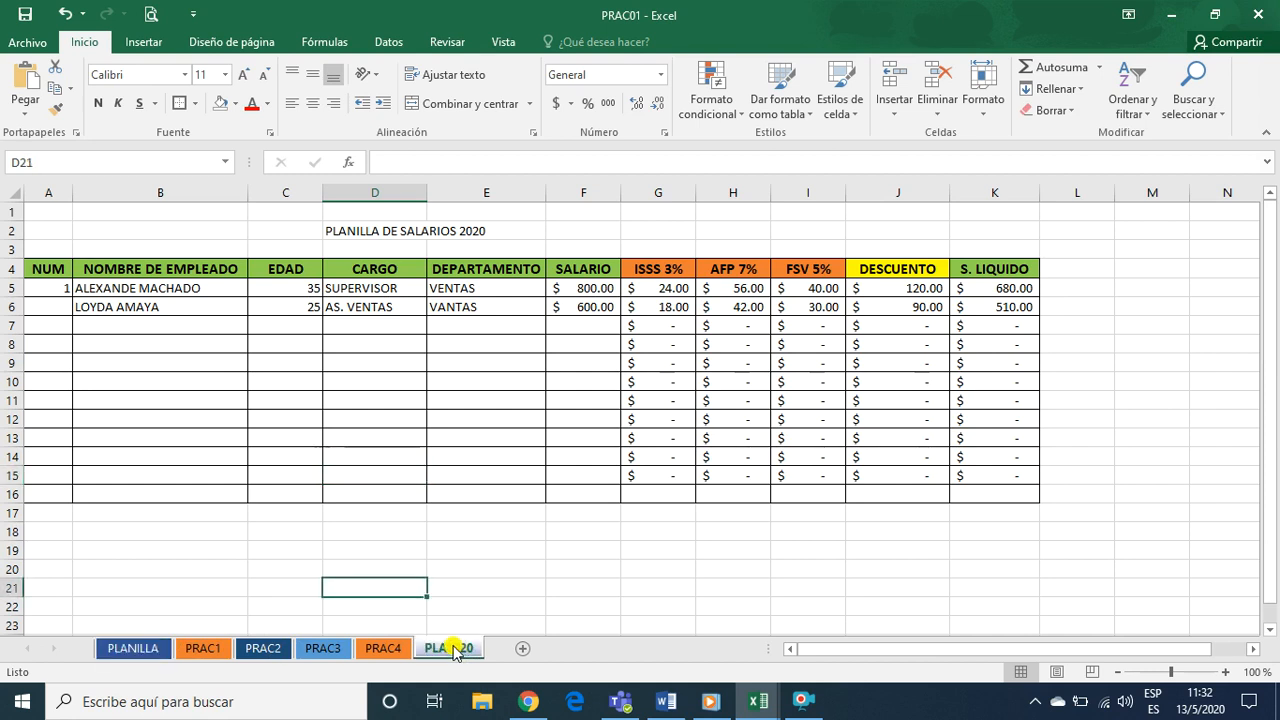
pyautogui.click(148, 649)
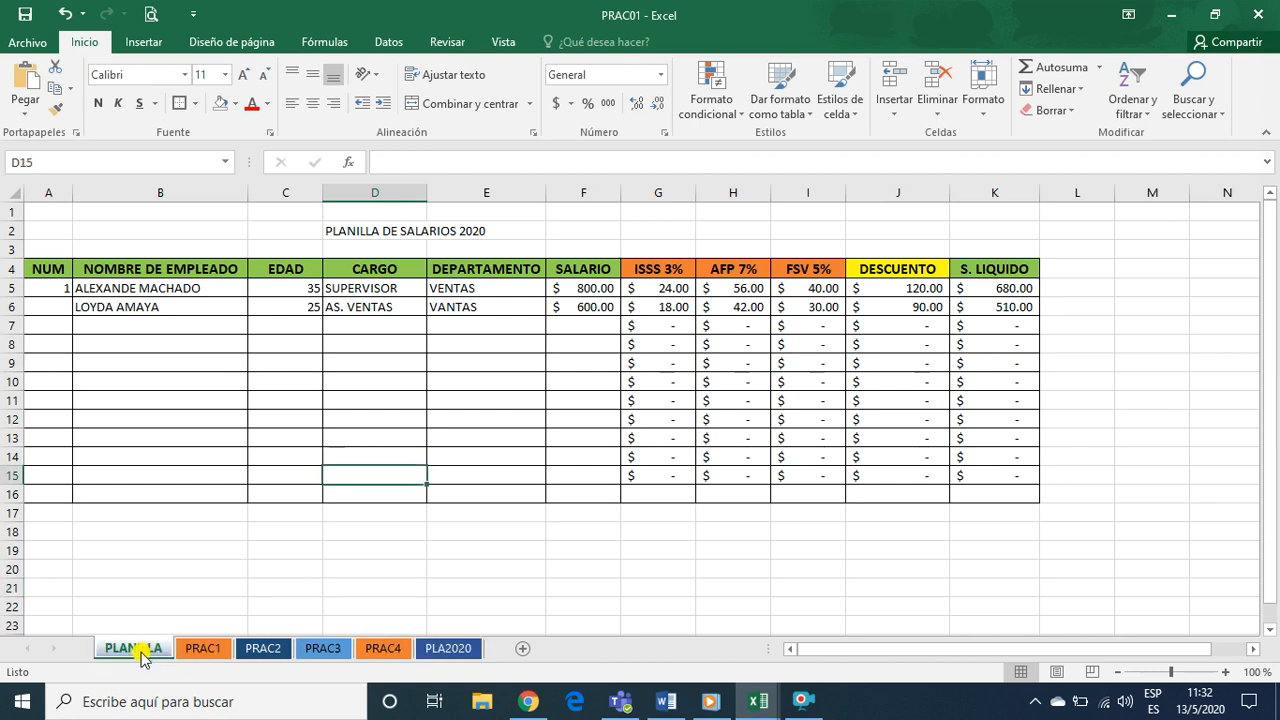
pyautogui.click(446, 649)
pyautogui.click(328, 650)
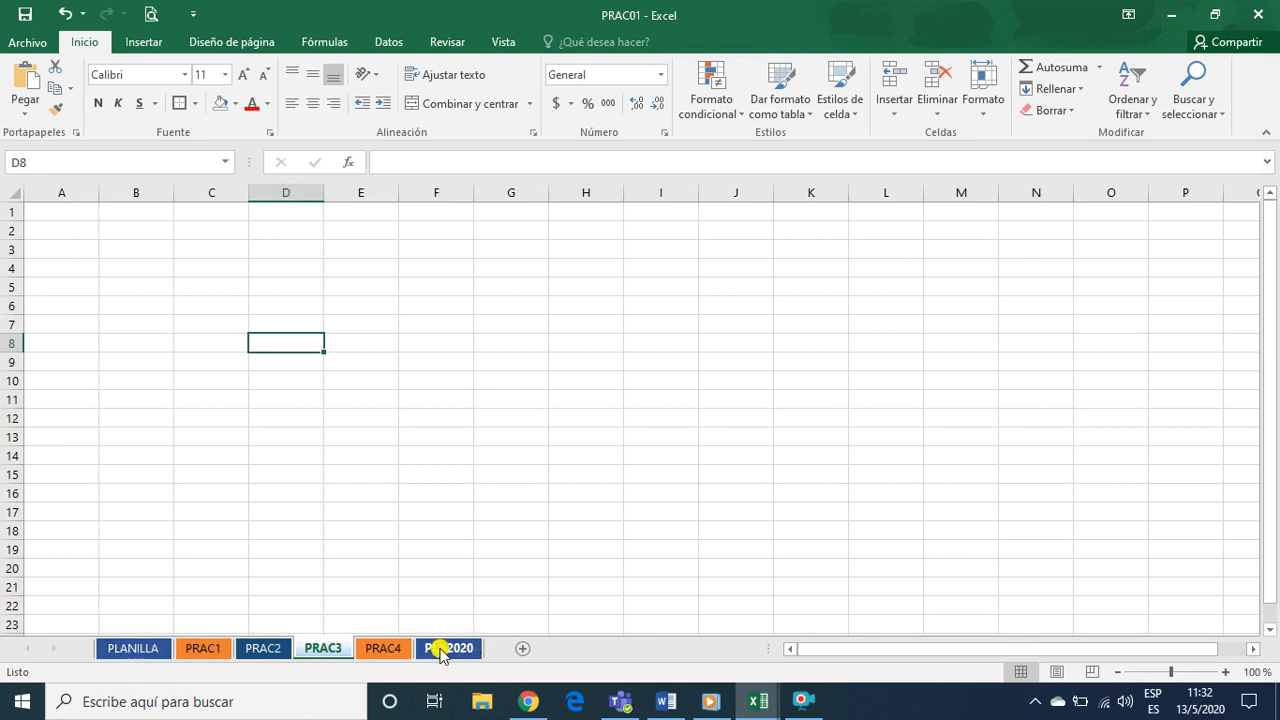
pyautogui.click(453, 651)
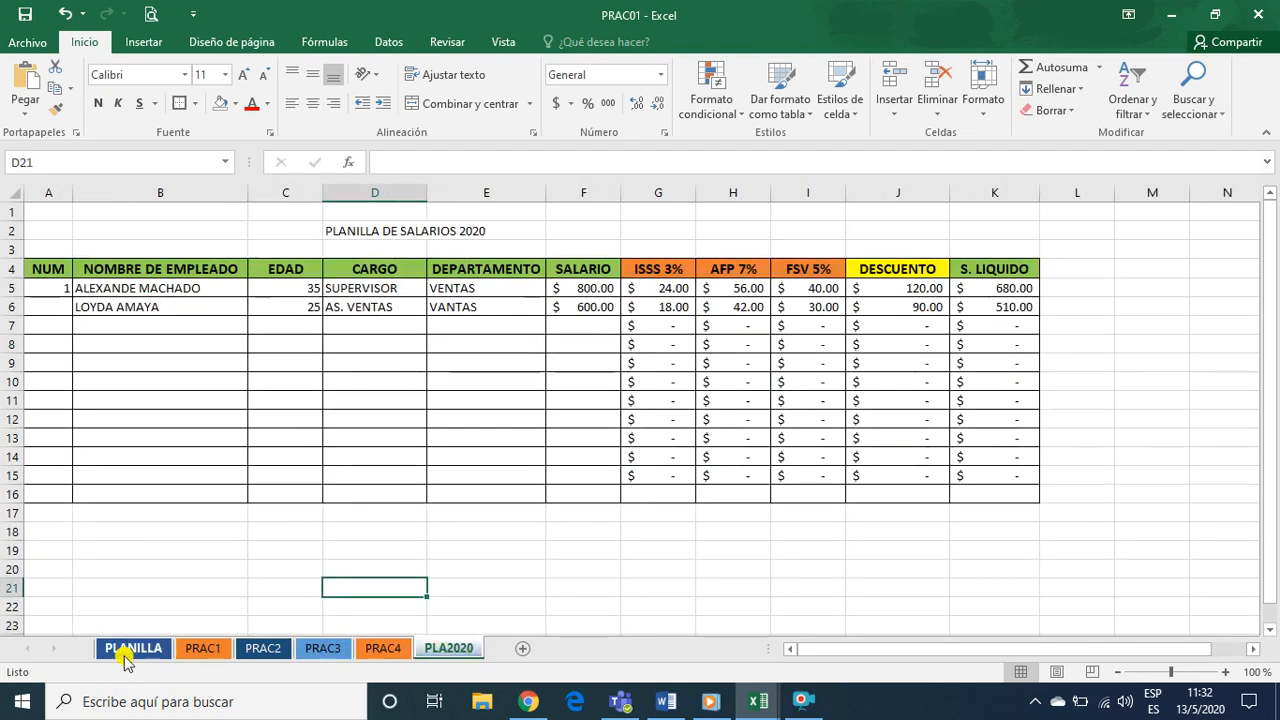
pyautogui.click(135, 652)
pyautogui.click(430, 652)
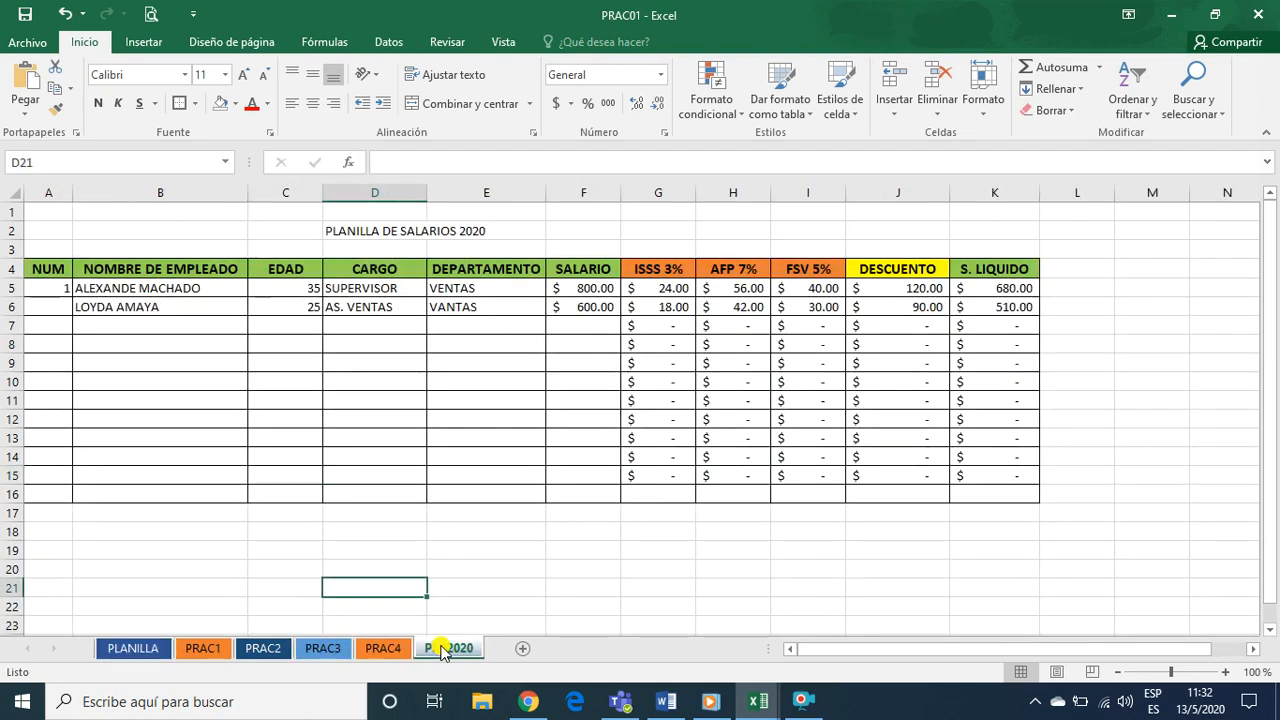
pyautogui.click(118, 648)
pyautogui.click(158, 546)
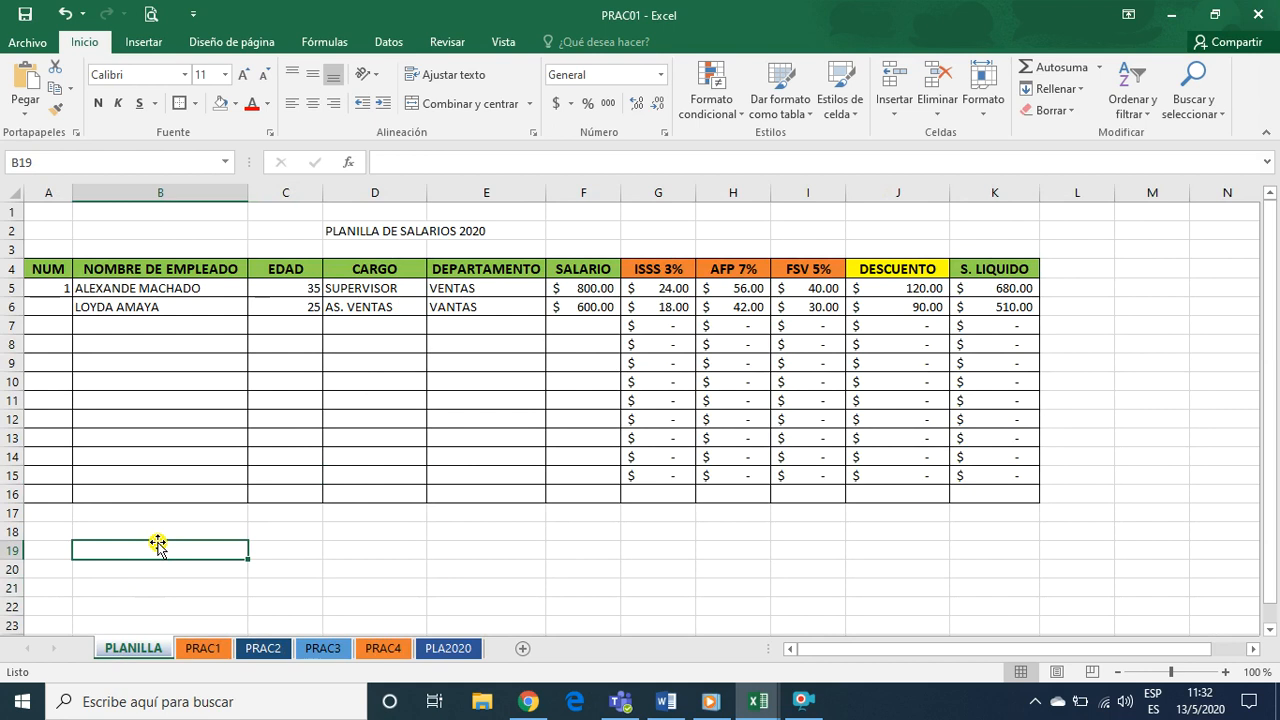
# Switch to Chrome and go back from the aulaClic Excel 2013 course pages to the school's lesson page
pyautogui.click(528, 701)
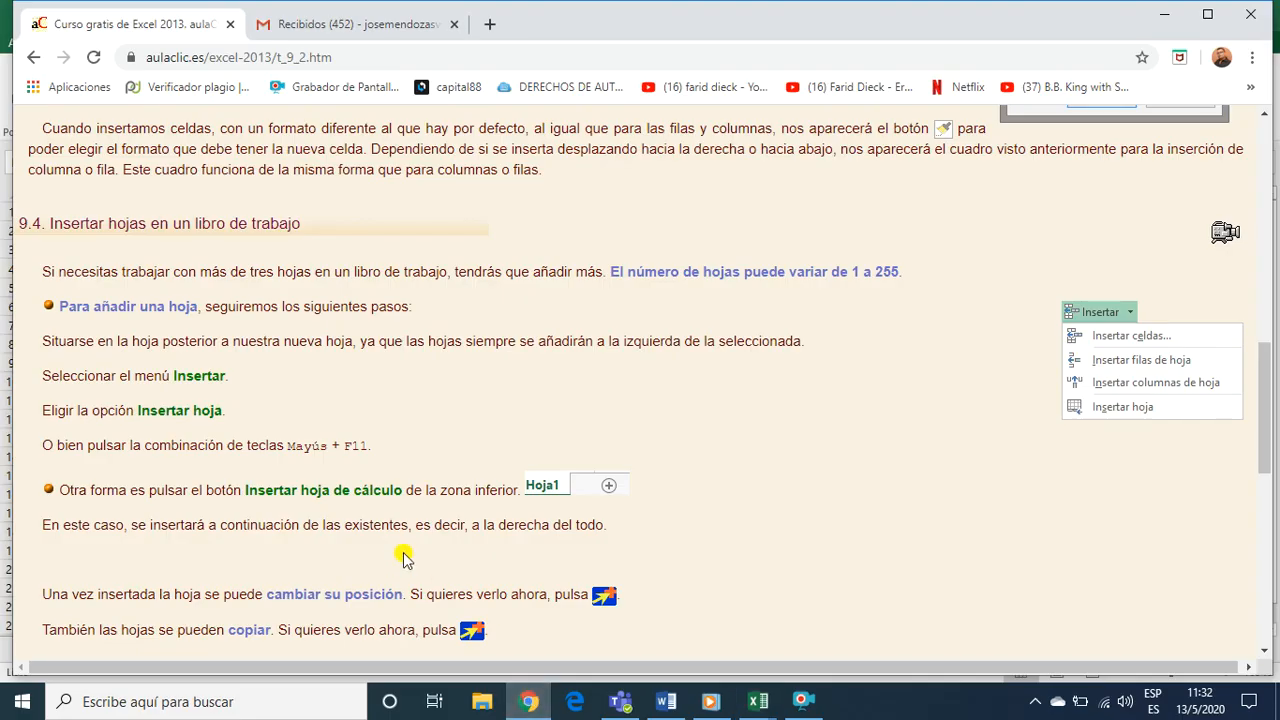
pyautogui.scroll(15, 403, 558)
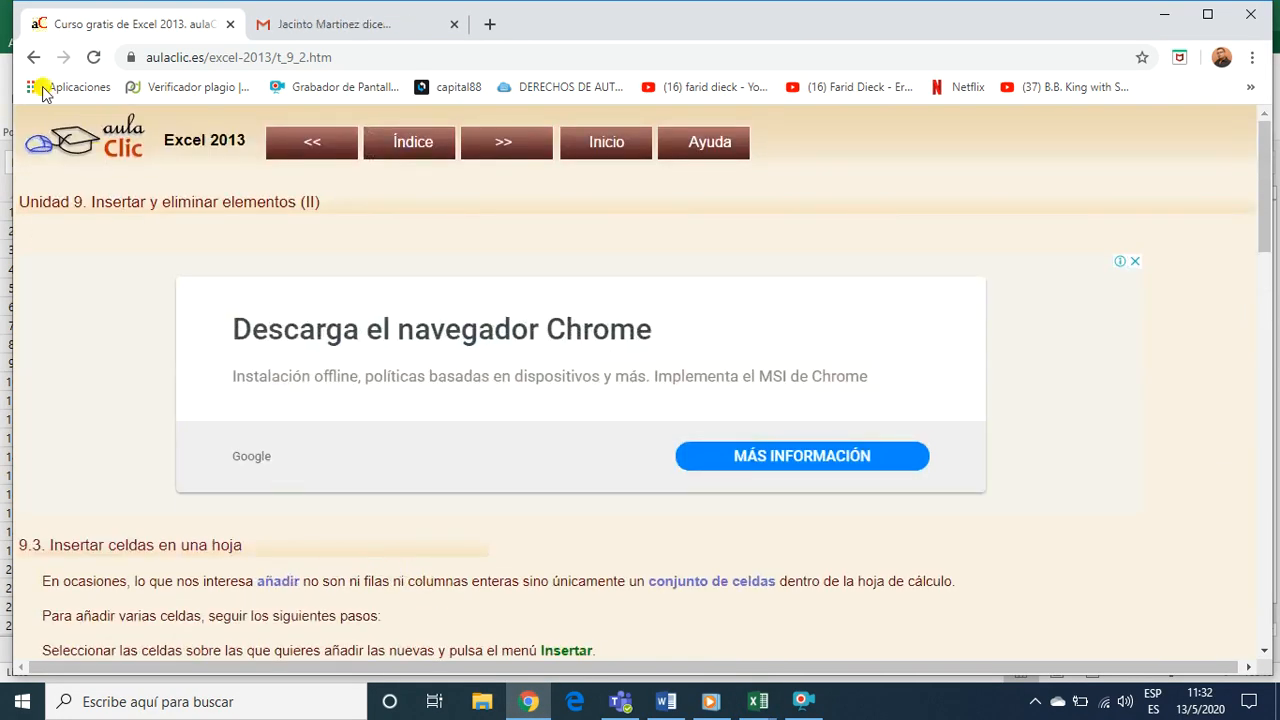
pyautogui.click(31, 59)
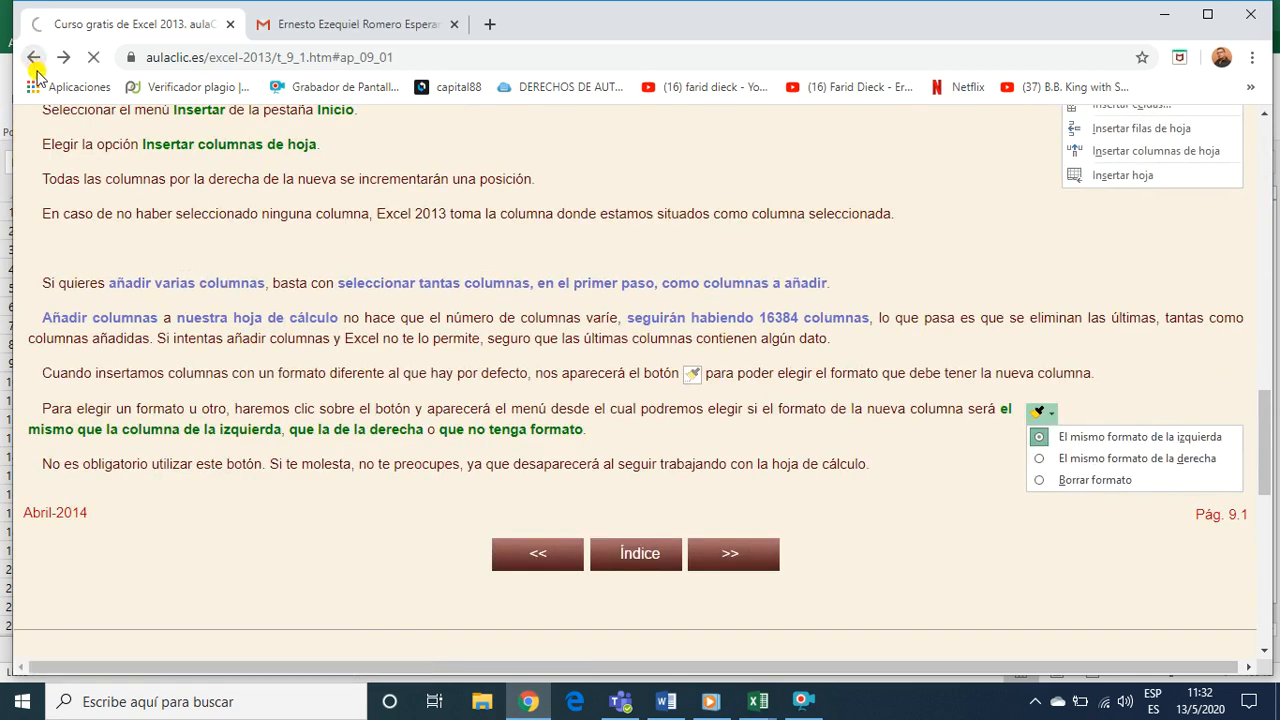
pyautogui.click(32, 62)
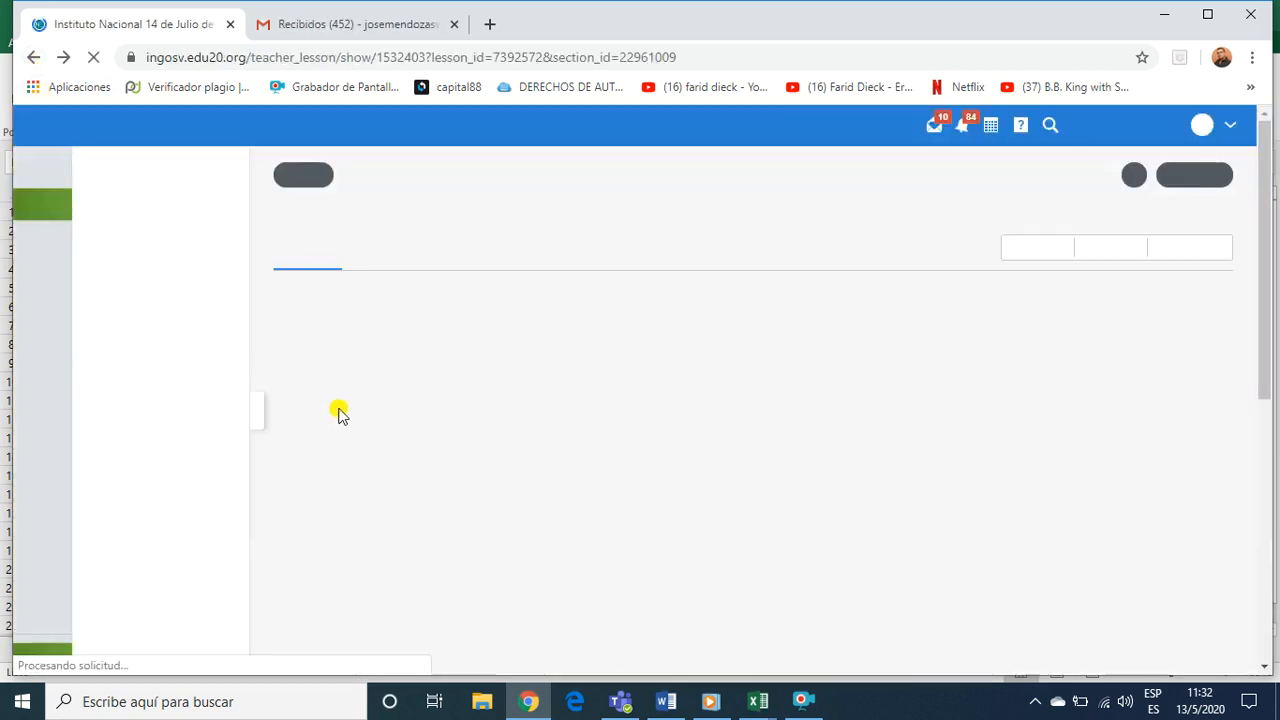
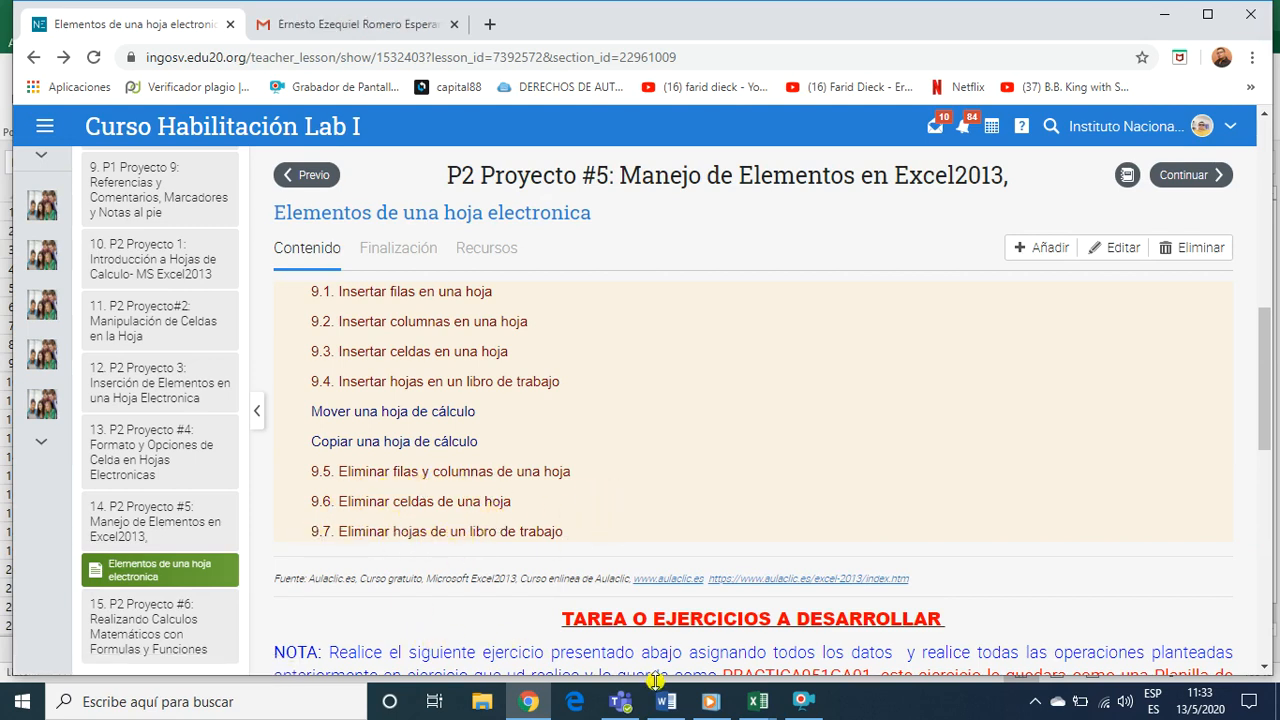
# Switch to the PRAC01 workbook in Excel and open the PRAC1 sheet with the weekly schedule table
pyautogui.moveTo(757, 701)
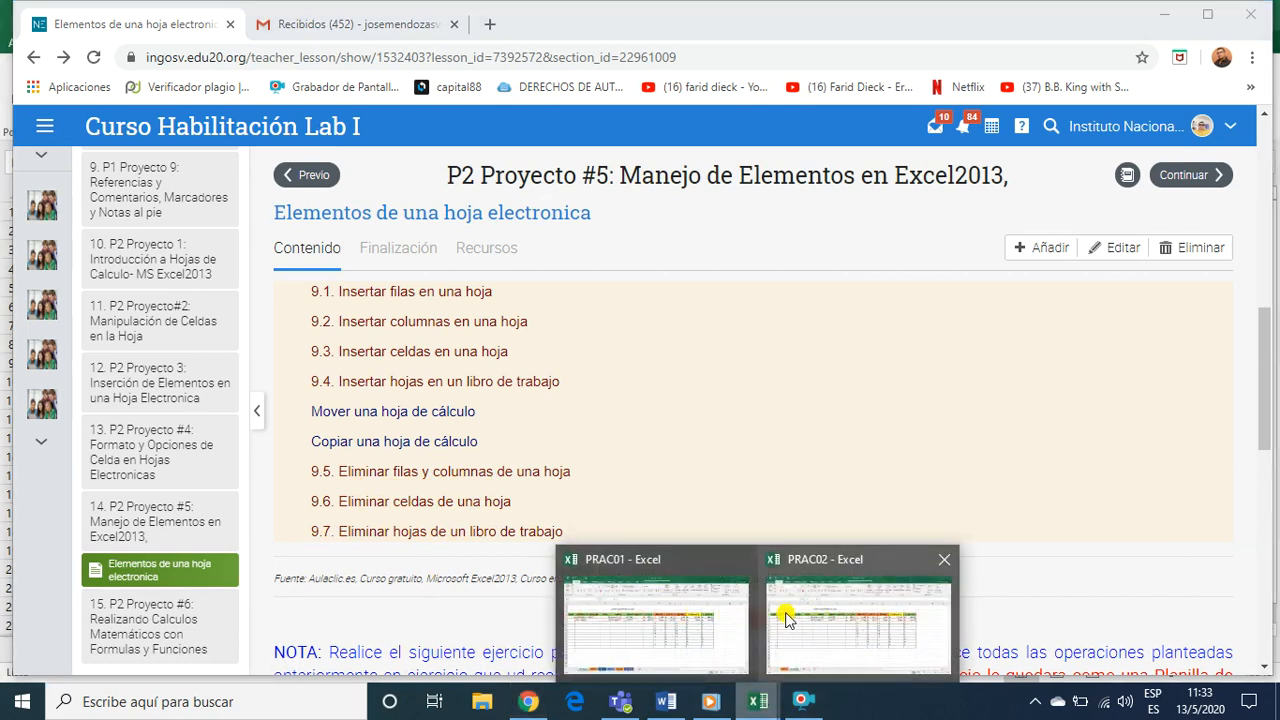
pyautogui.click(668, 625)
pyautogui.click(289, 566)
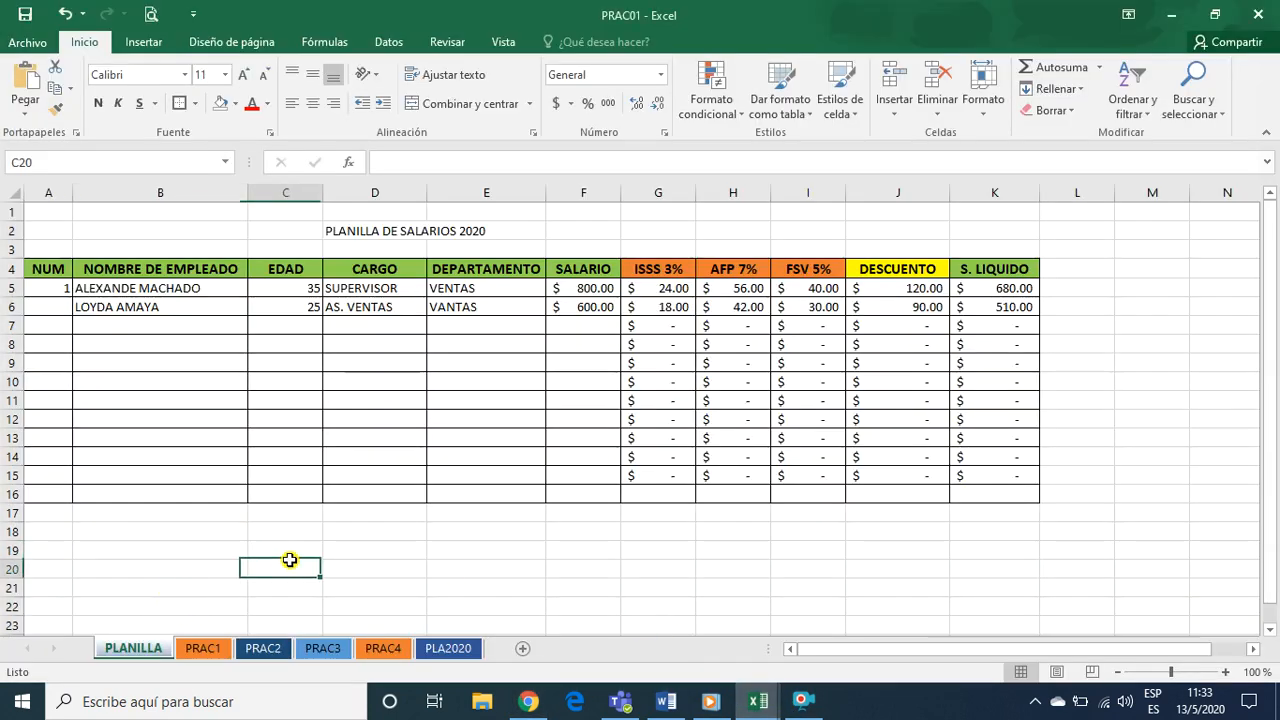
pyautogui.click(197, 649)
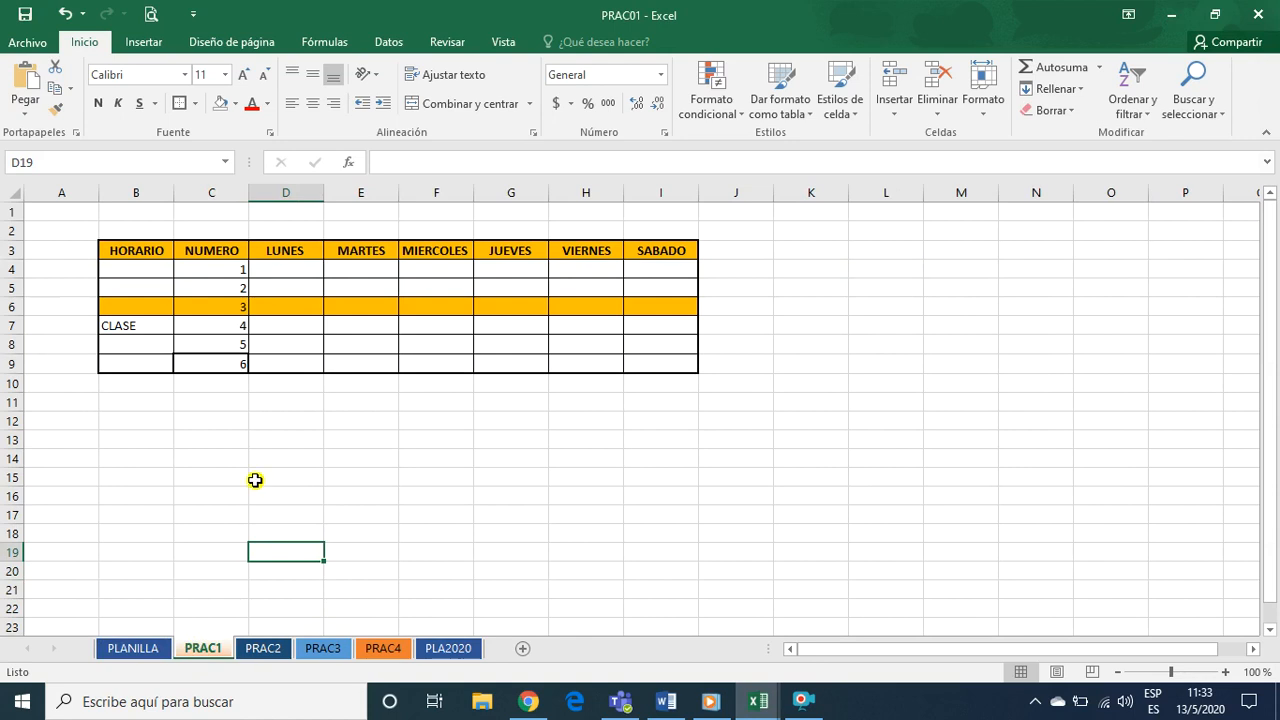
pyautogui.click(353, 426)
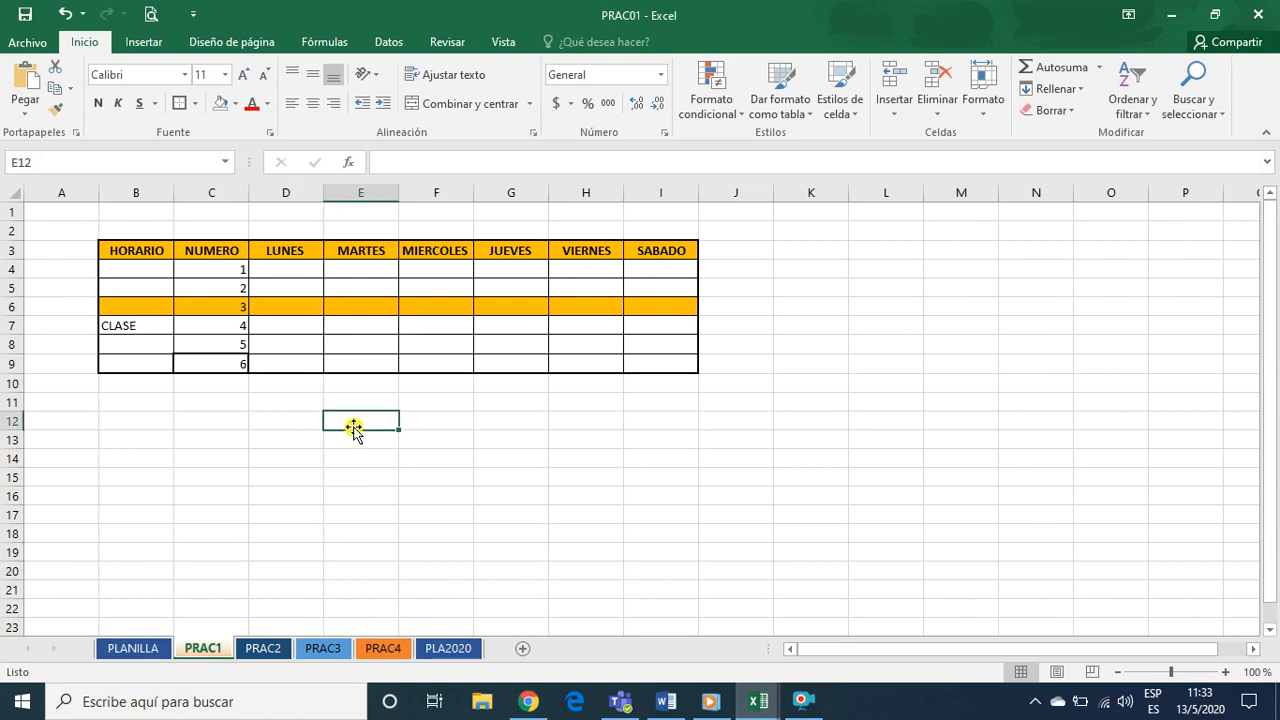
pyautogui.click(300, 341)
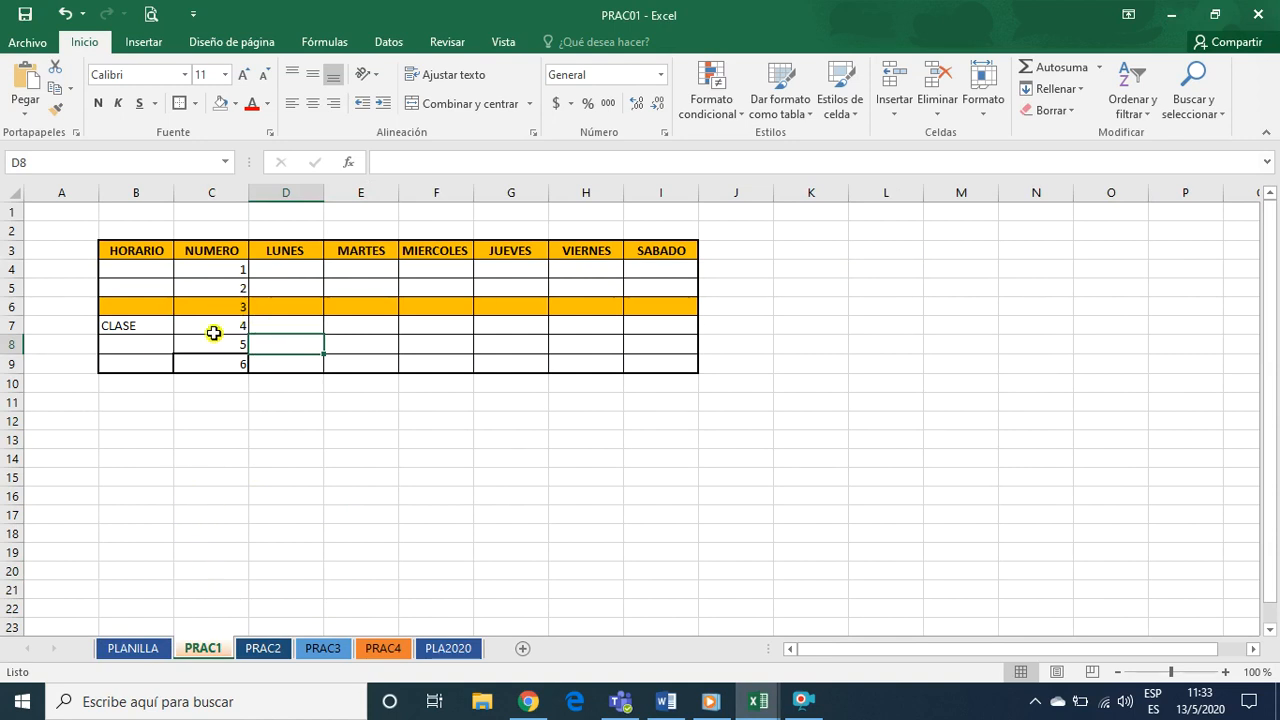
# Delete the NUMERO column from the PRAC1 schedule table, then undo the deletion
pyautogui.click(220, 192)
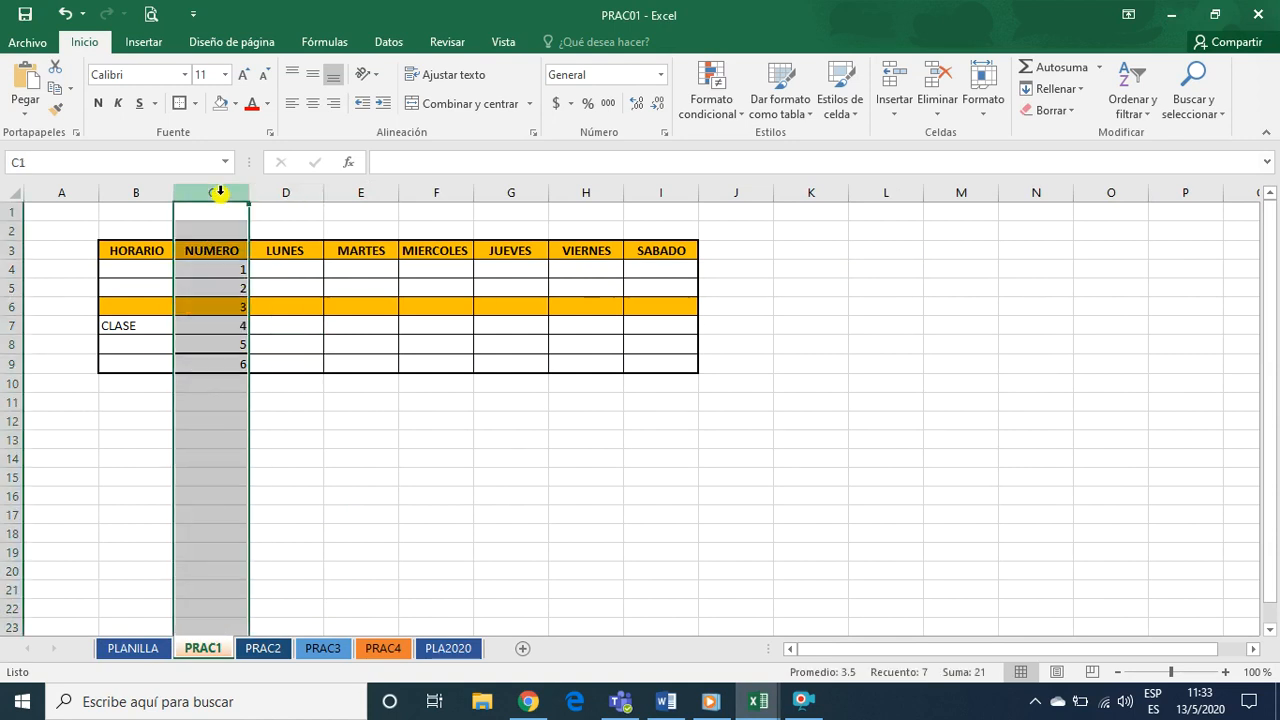
pyautogui.click(214, 421)
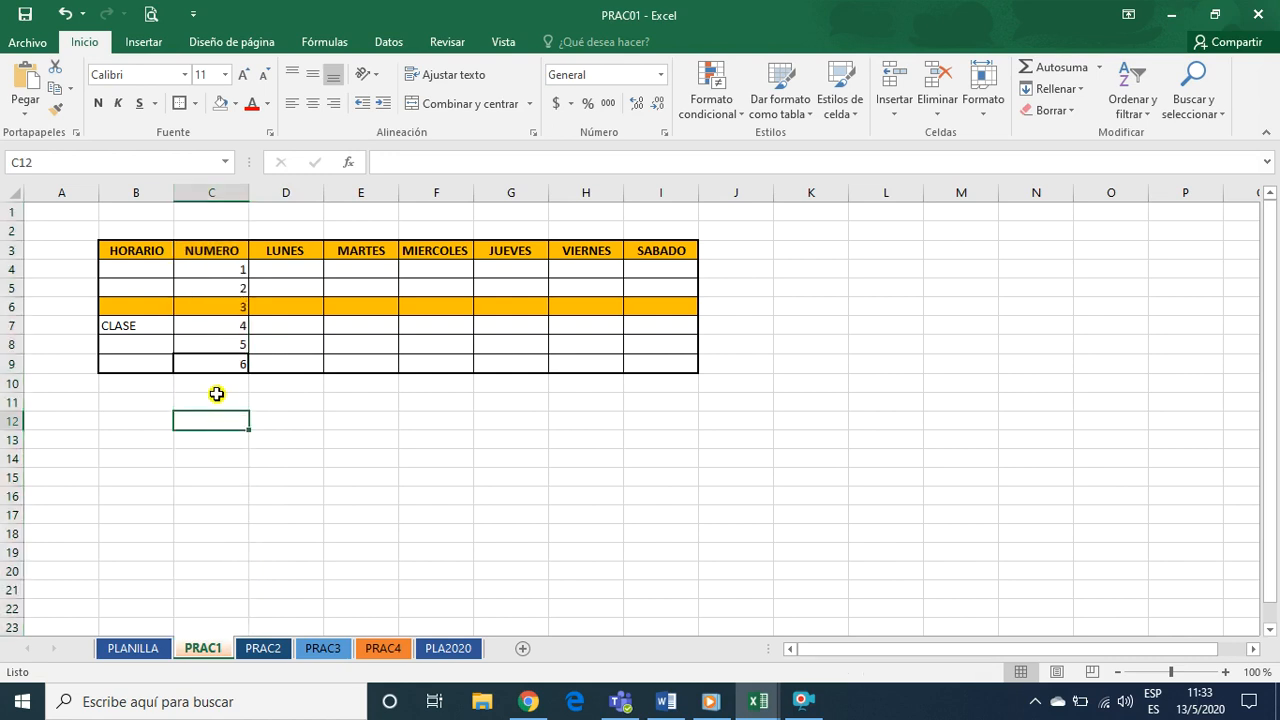
pyautogui.click(220, 283)
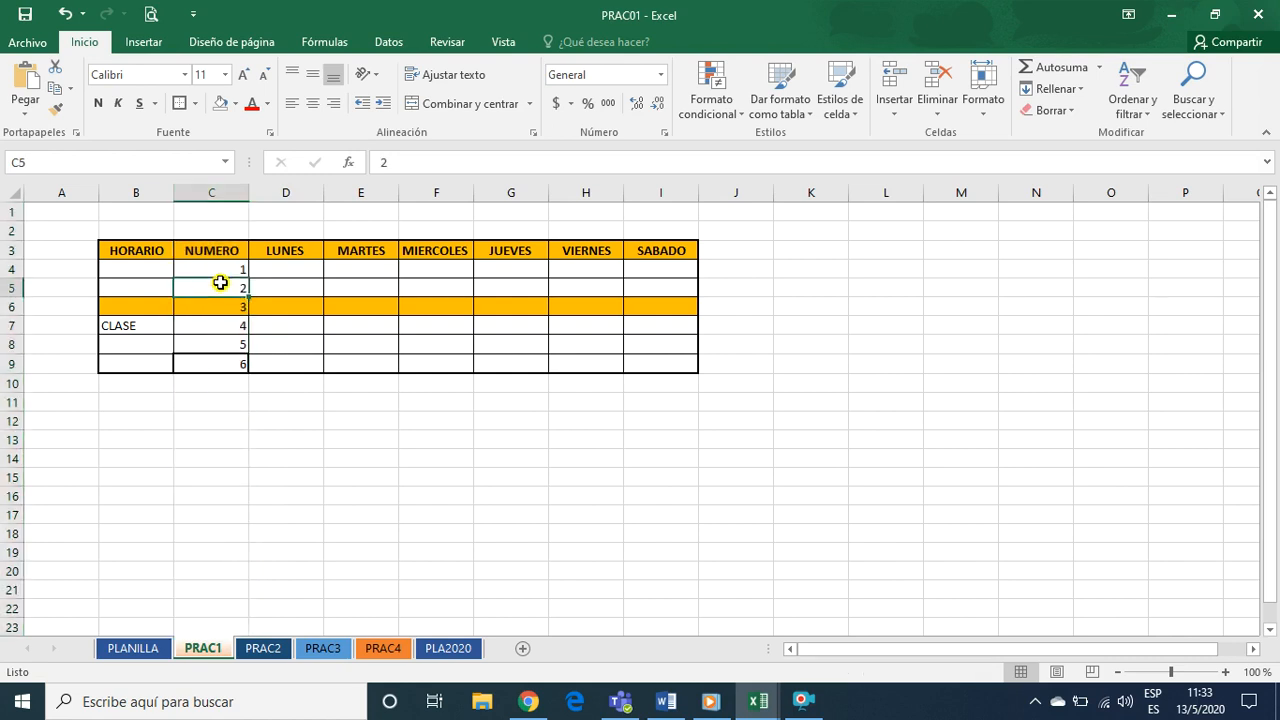
pyautogui.click(936, 118)
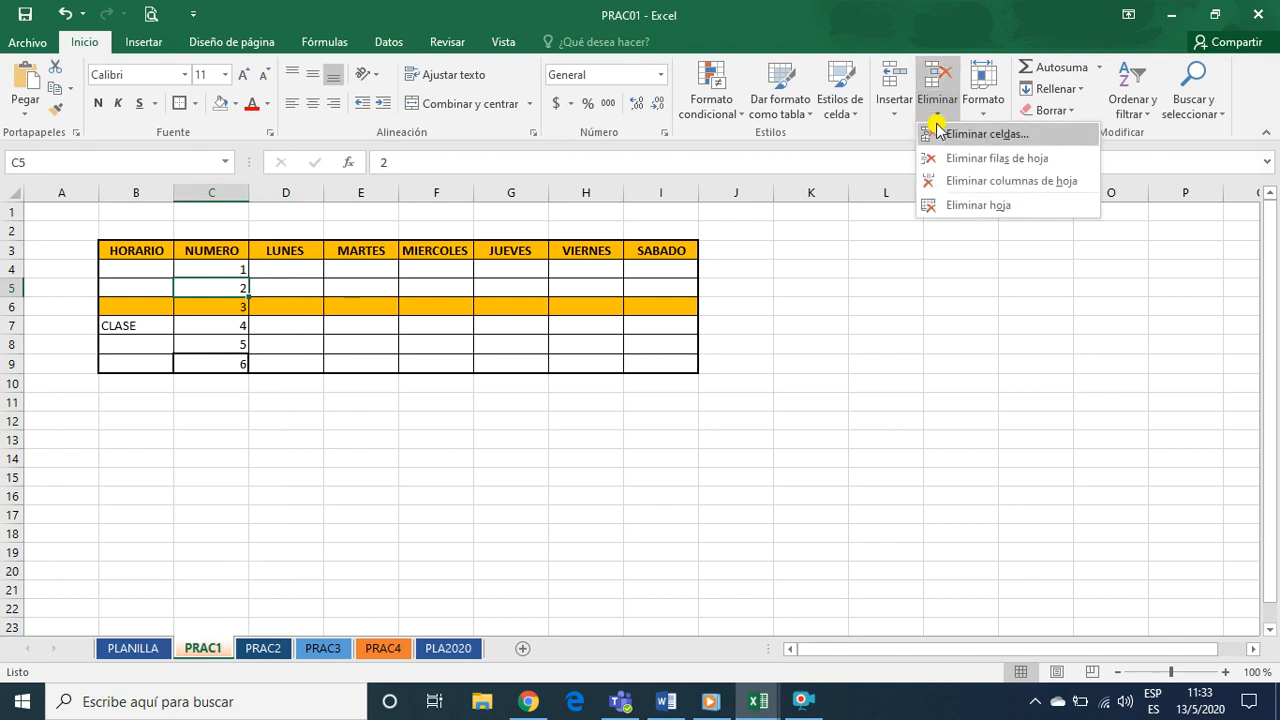
pyautogui.click(958, 187)
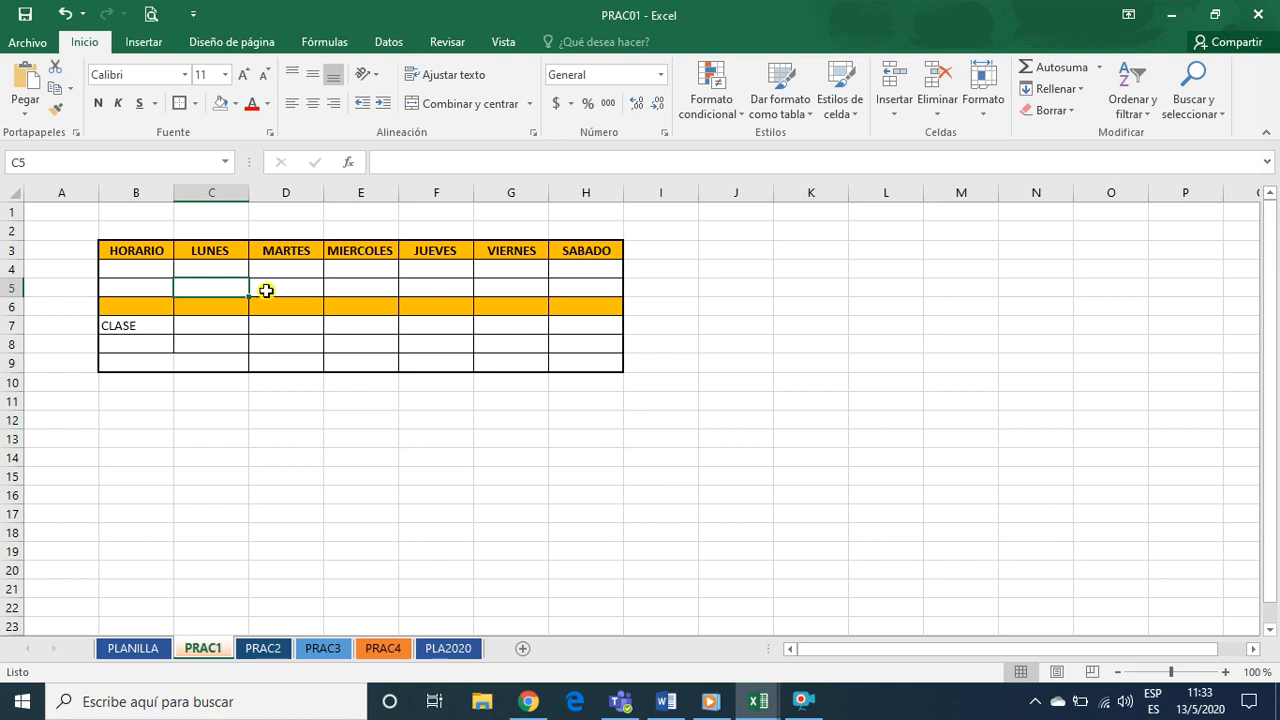
pyautogui.hotkey('ctrl', 'z')
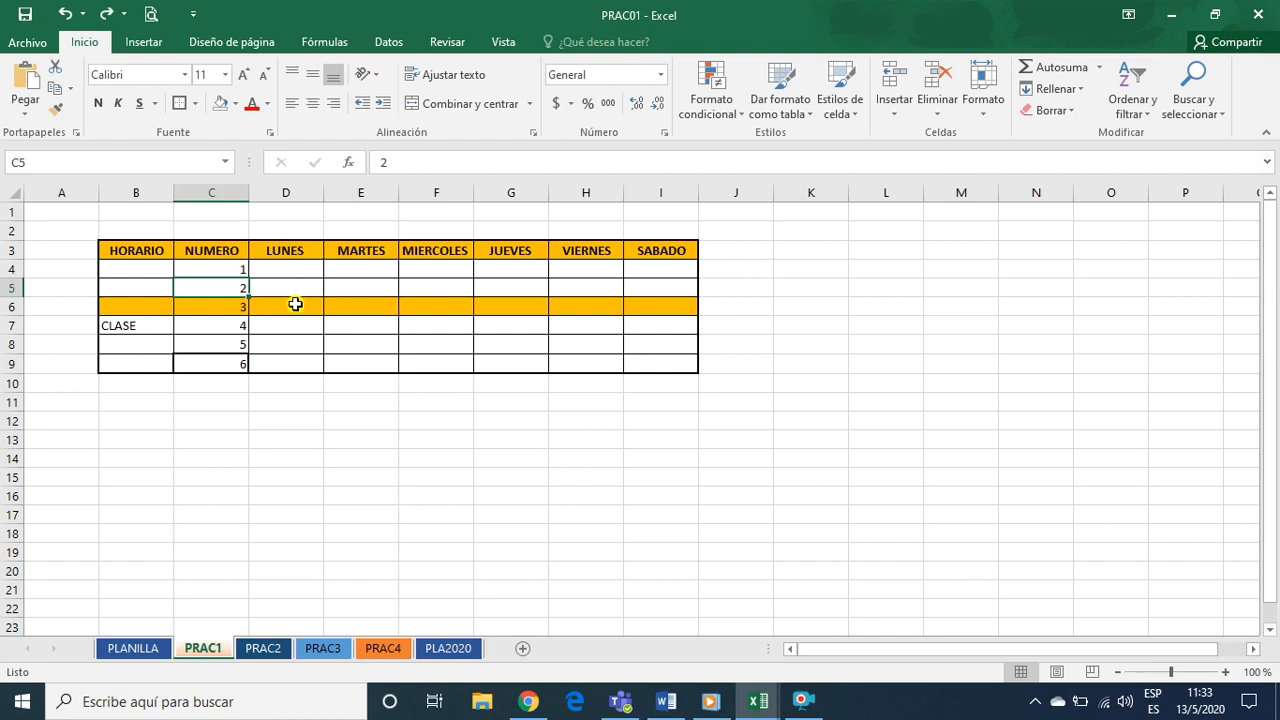
# Delete the entire sheet column that holds the NUMERO heading in the PRAC1 schedule table
pyautogui.click(212, 268)
pyautogui.click(208, 236)
pyautogui.click(209, 250)
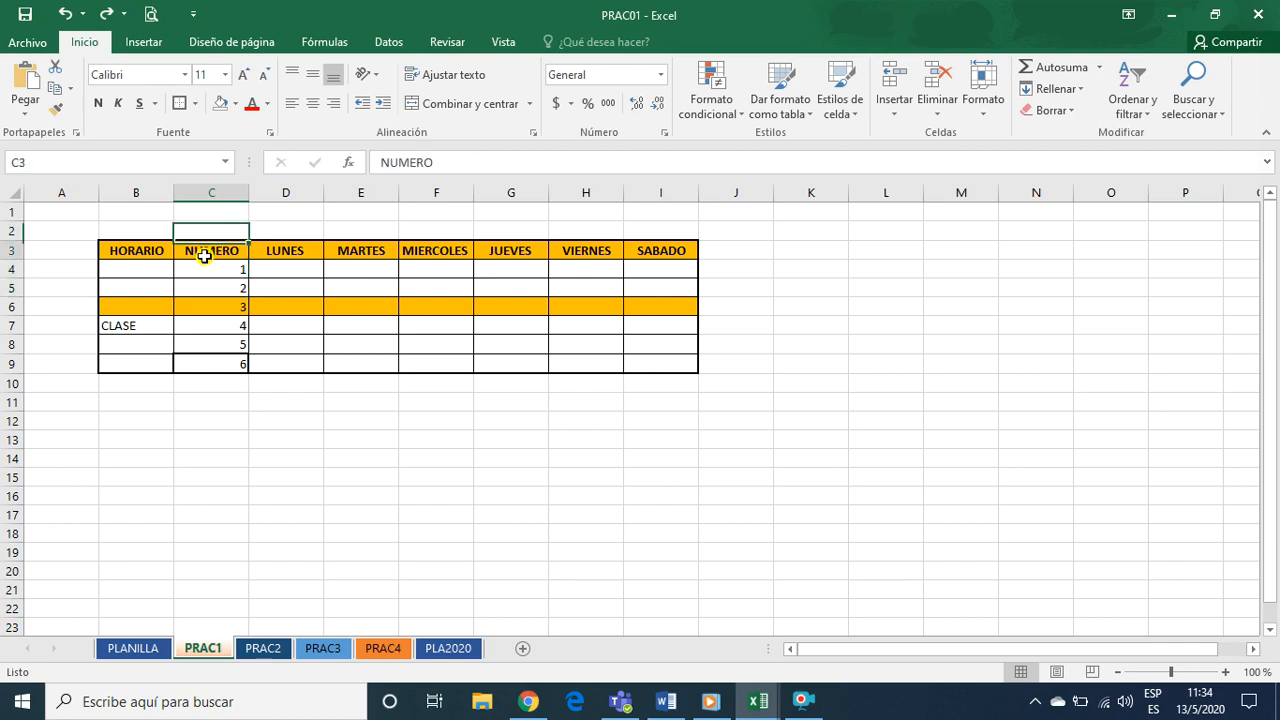
pyautogui.click(930, 116)
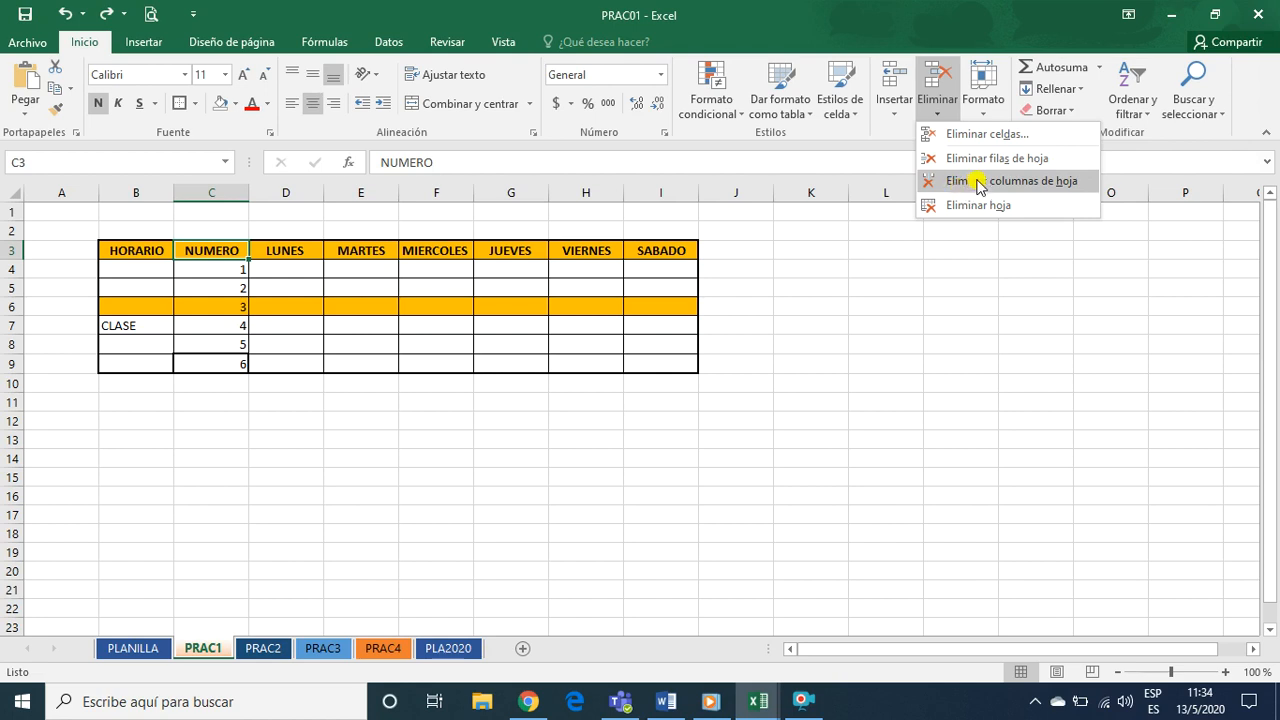
pyautogui.click(980, 184)
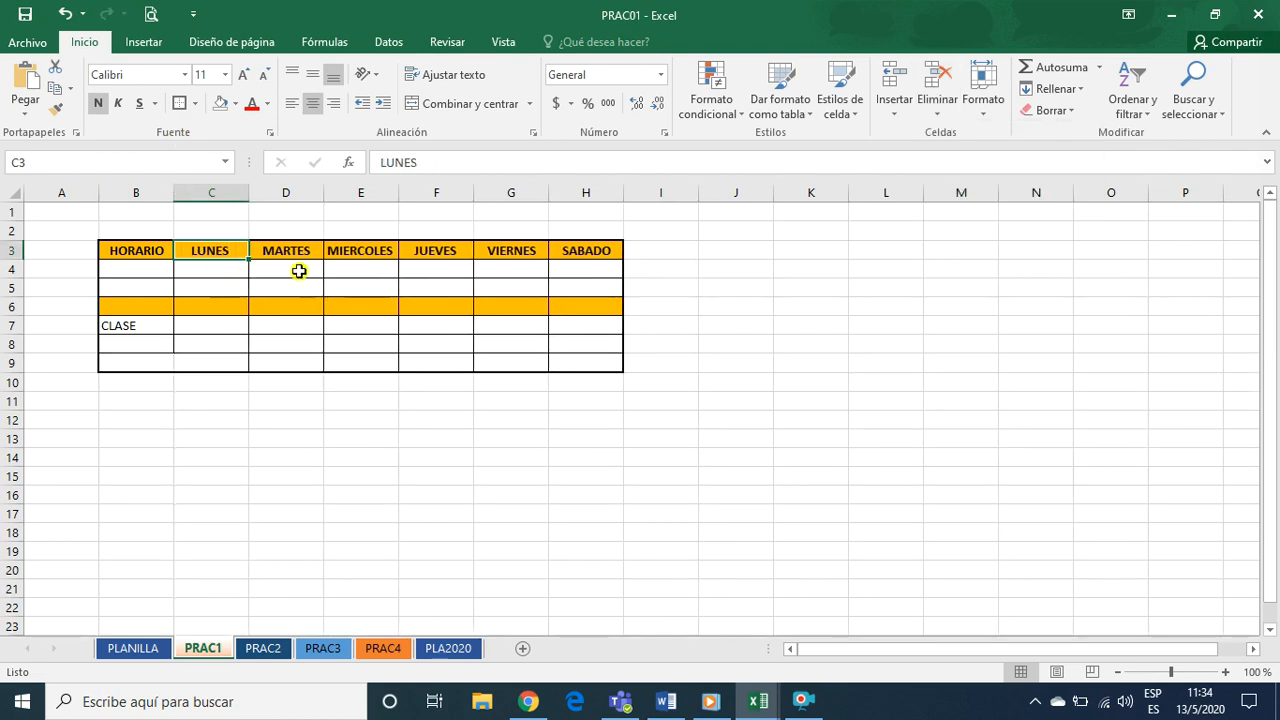
pyautogui.click(230, 330)
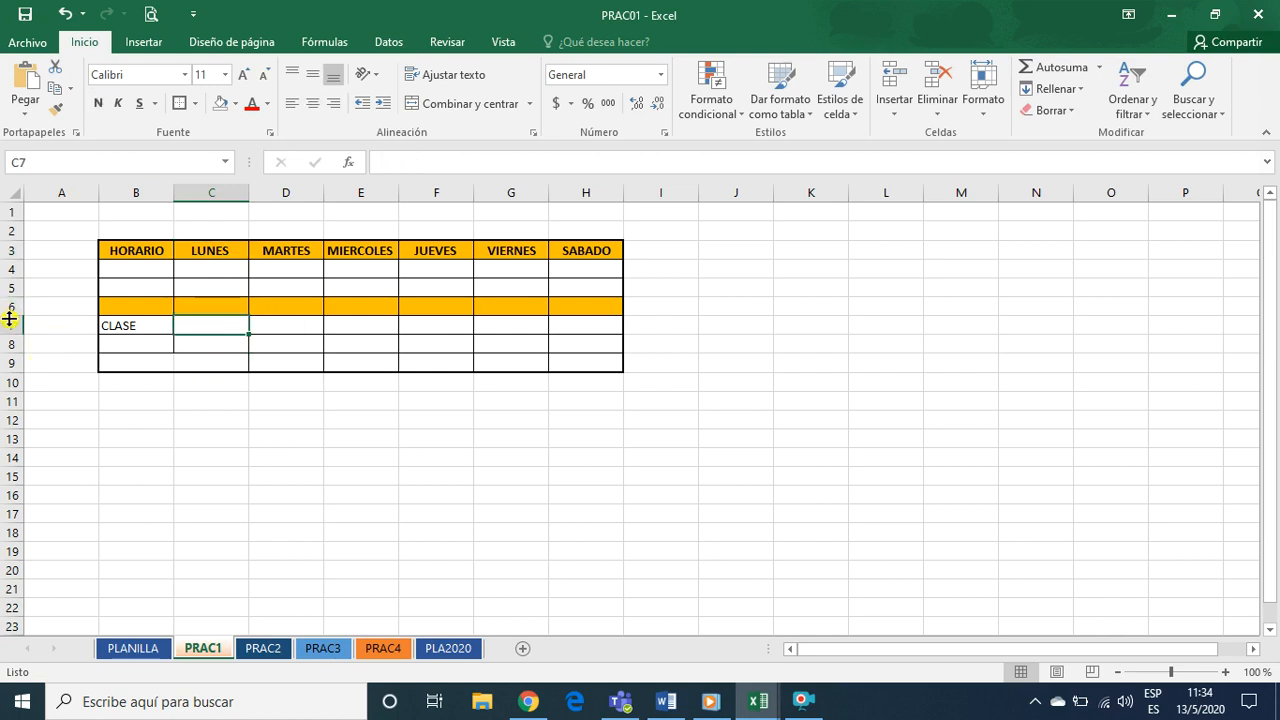
# Delete the entire empty orange row 6, just above the CLASE row in the PRAC1 schedule table
pyautogui.click(155, 357)
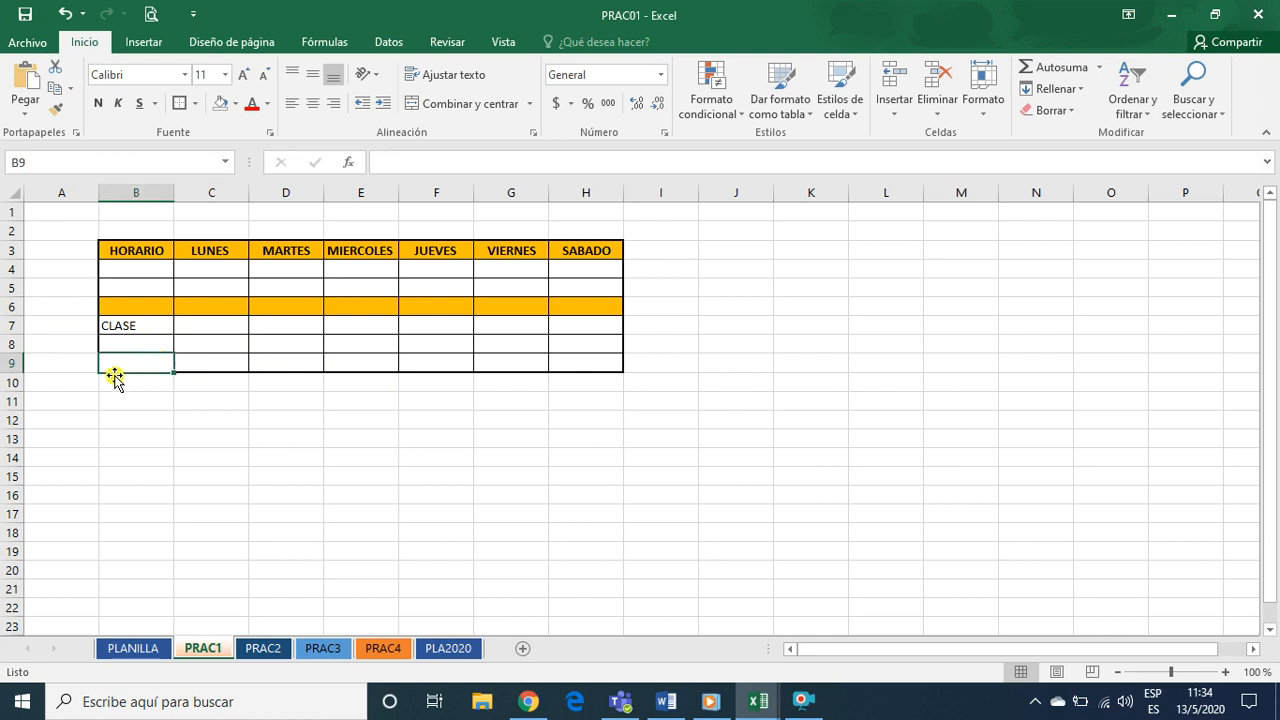
pyautogui.click(122, 325)
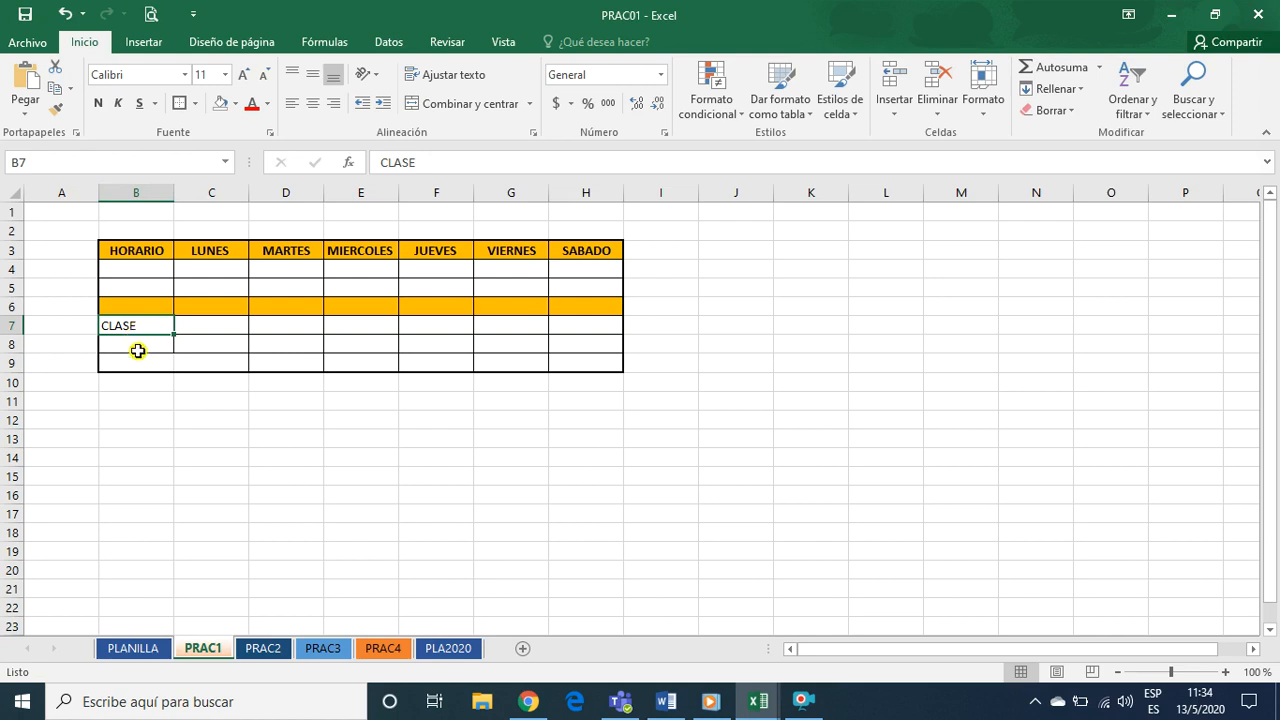
pyautogui.click(142, 306)
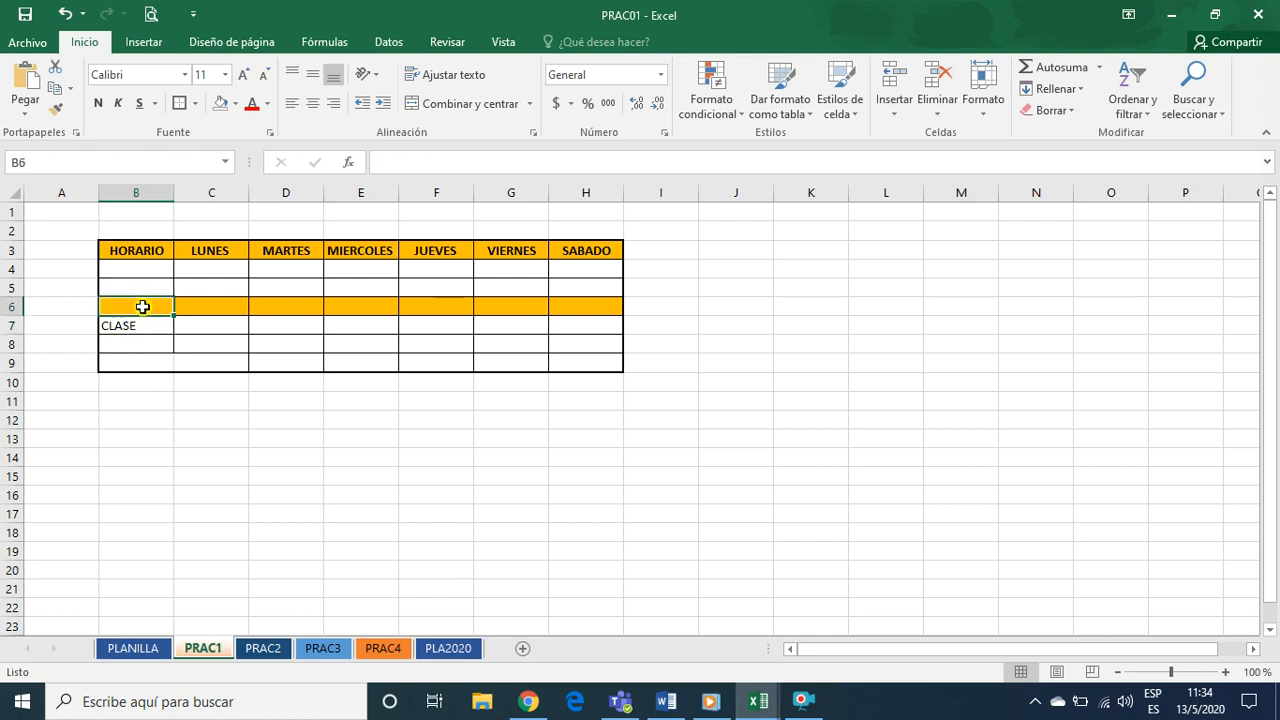
pyautogui.click(5, 306)
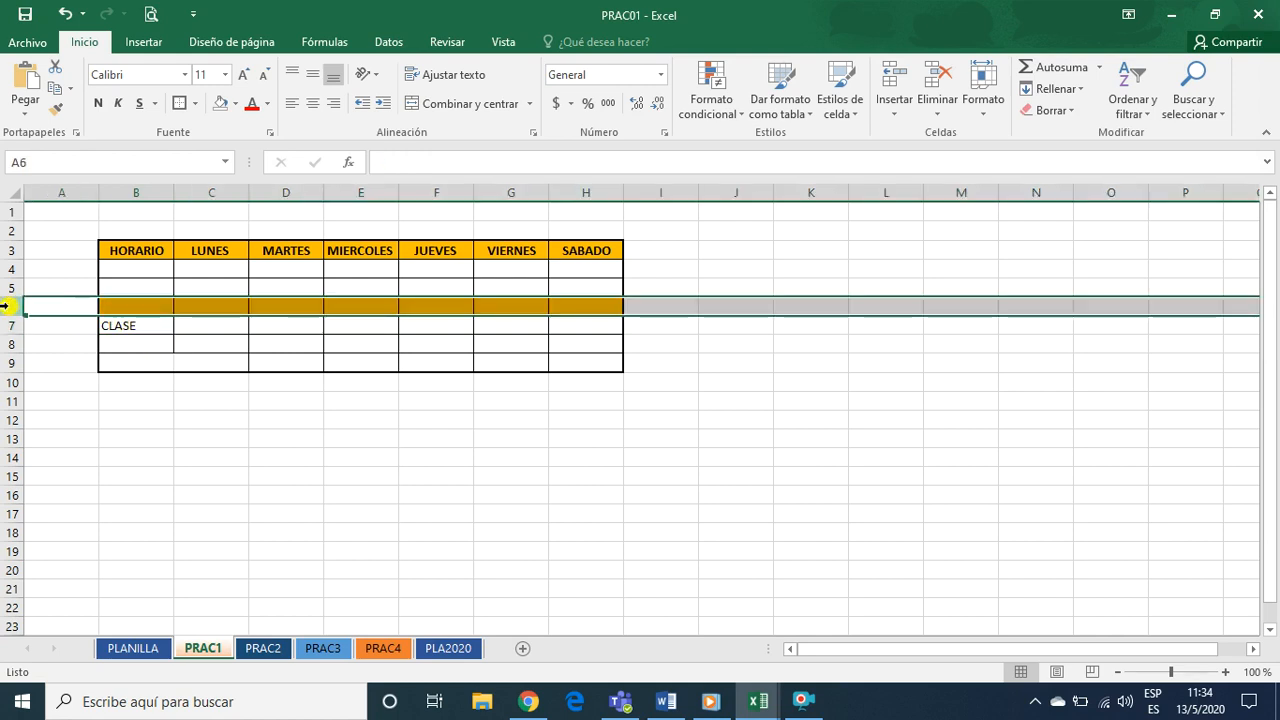
pyautogui.click(146, 305)
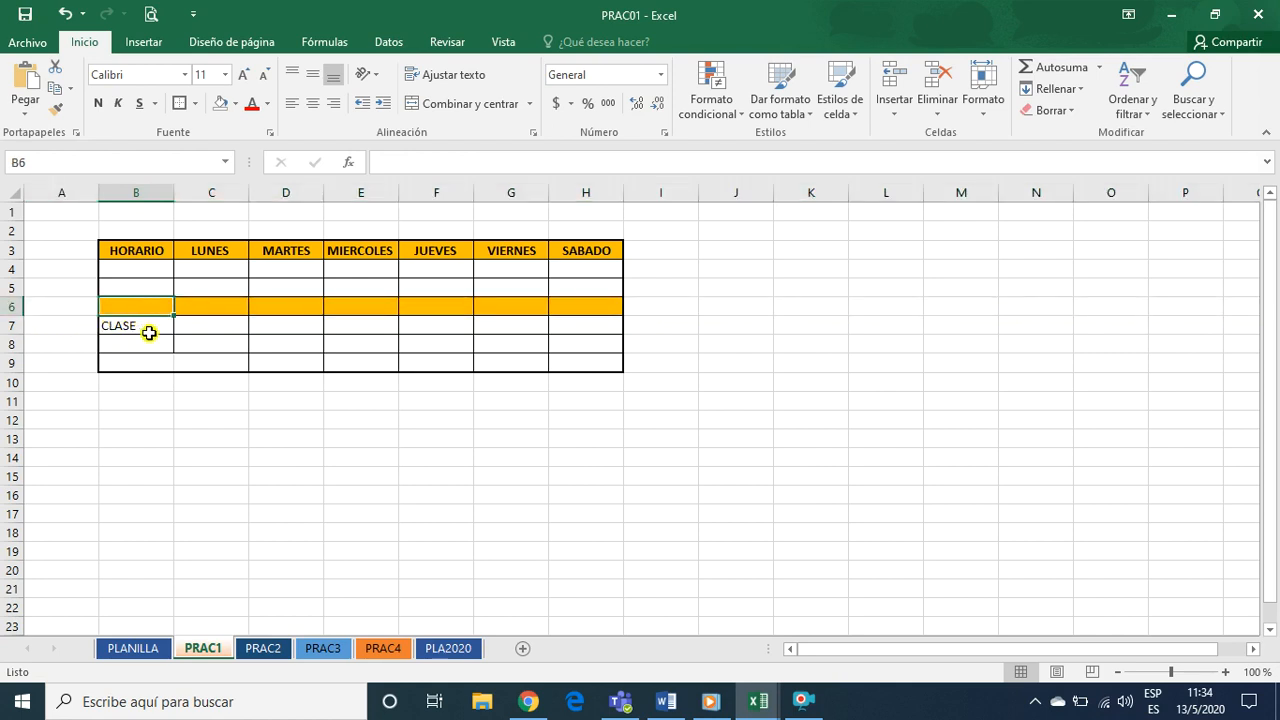
pyautogui.moveTo(134, 306); pyautogui.dragTo(594, 302)
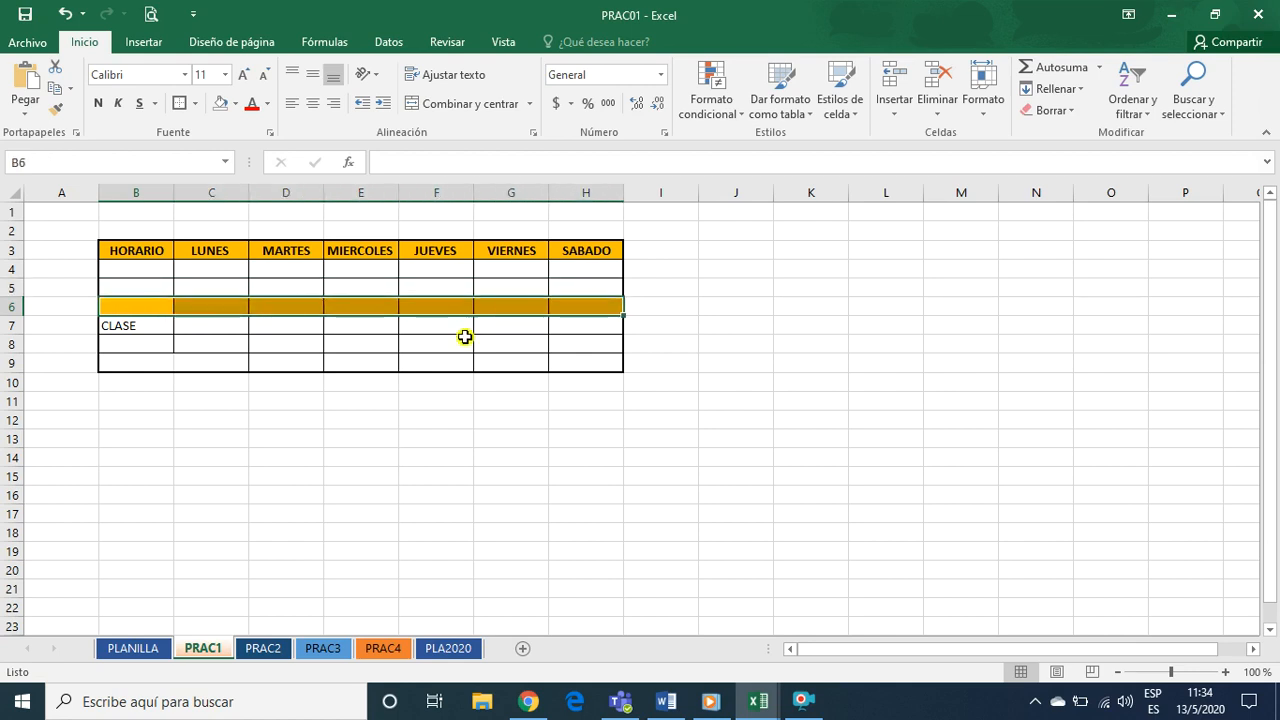
pyautogui.click(186, 343)
pyautogui.click(137, 306)
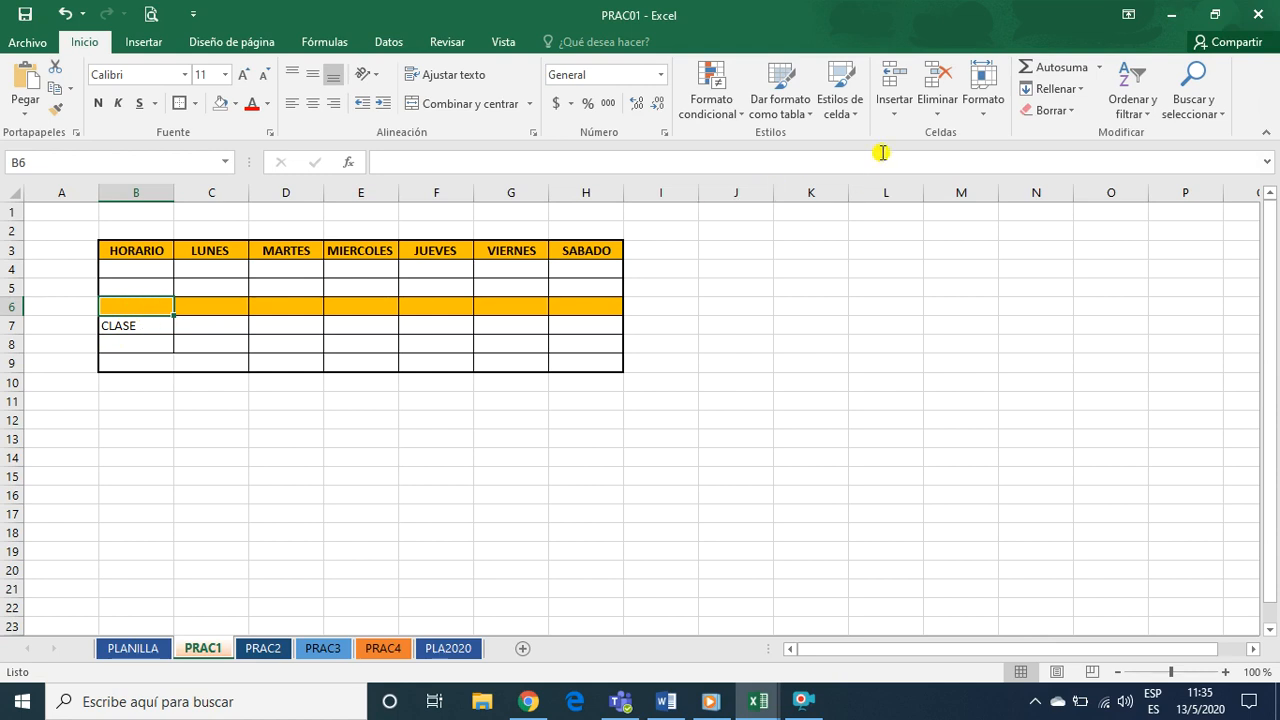
pyautogui.click(943, 115)
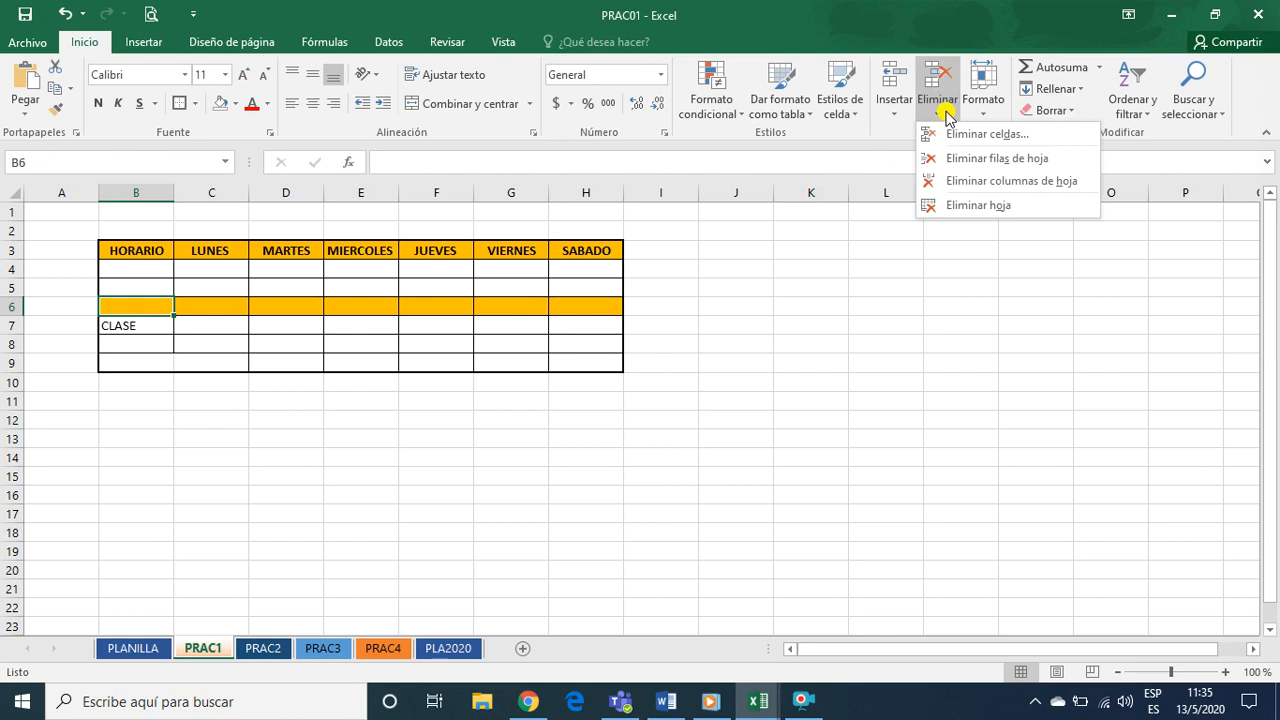
pyautogui.click(963, 163)
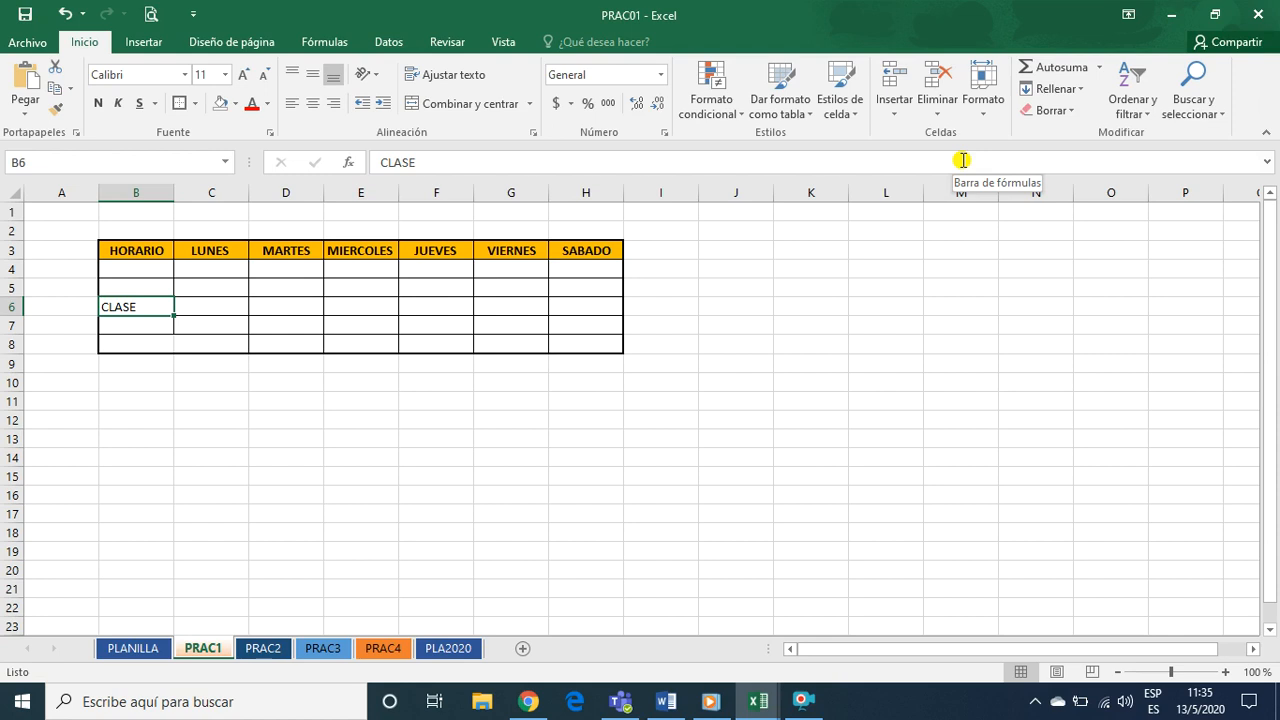
pyautogui.click(135, 321)
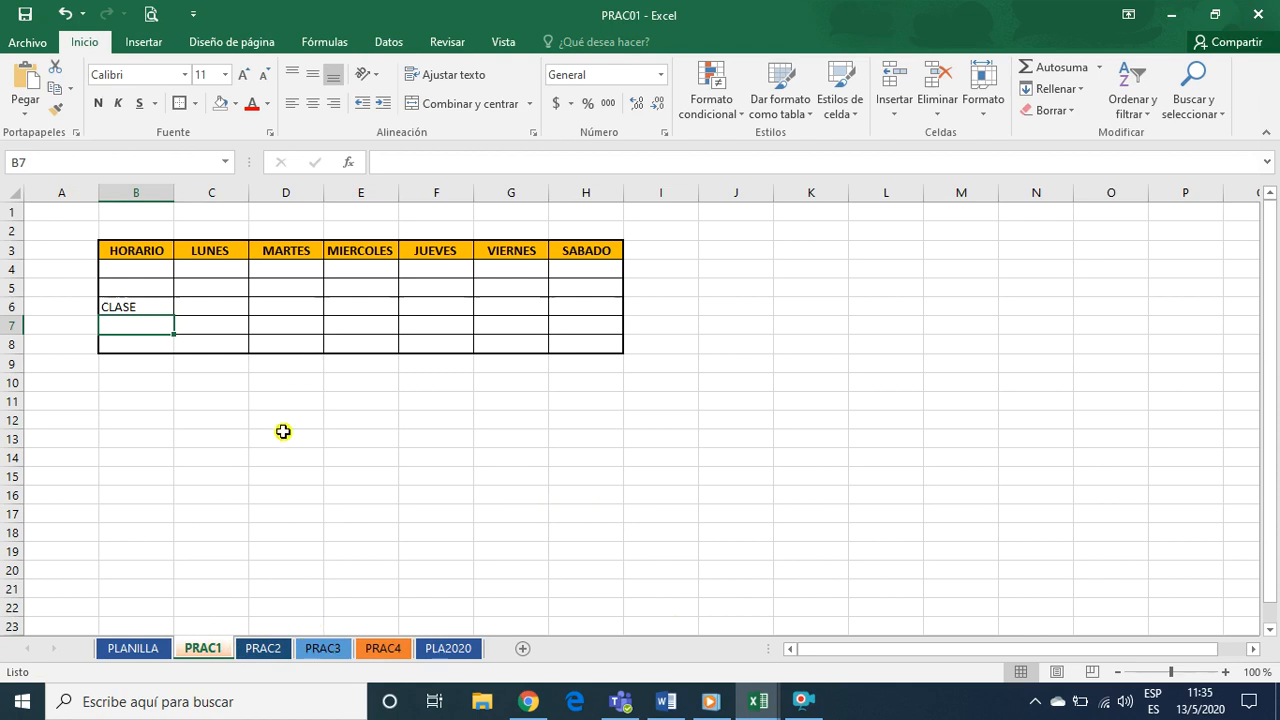
# Check the blank PRAC2 and PRAC3 sheets and delete the PRAC3 sheet from the workbook
pyautogui.click(323, 650)
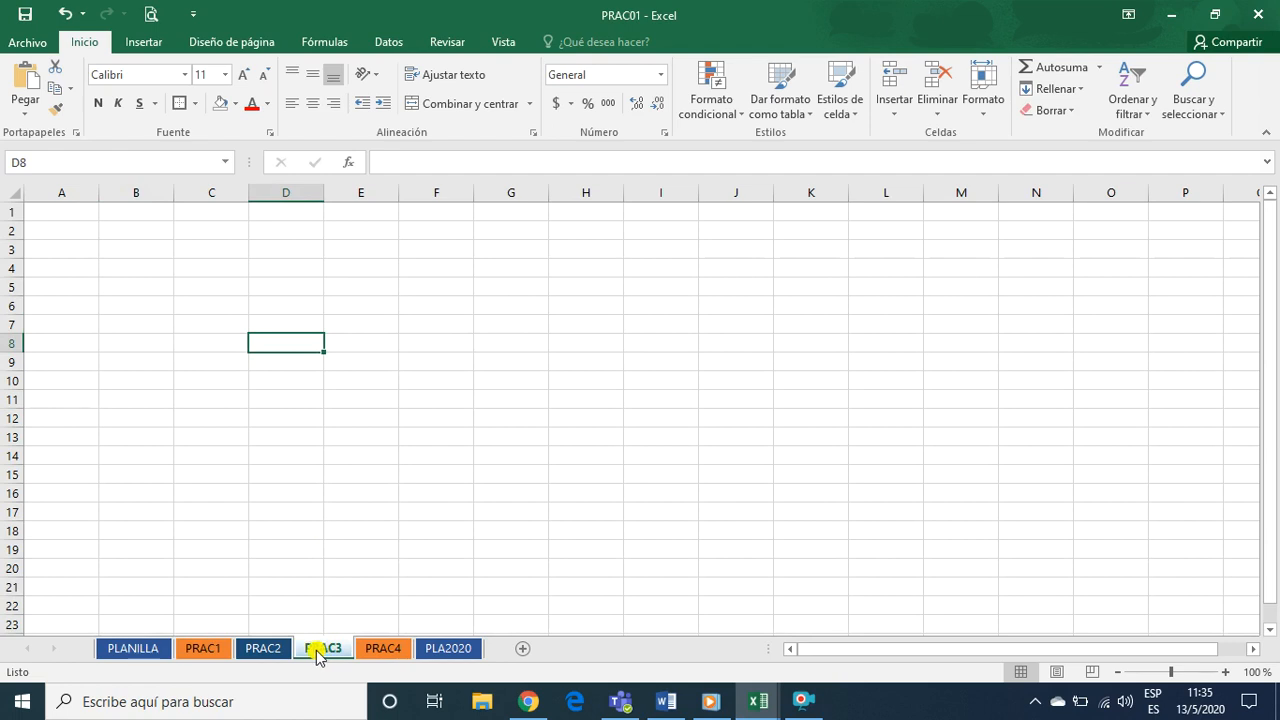
pyautogui.click(276, 650)
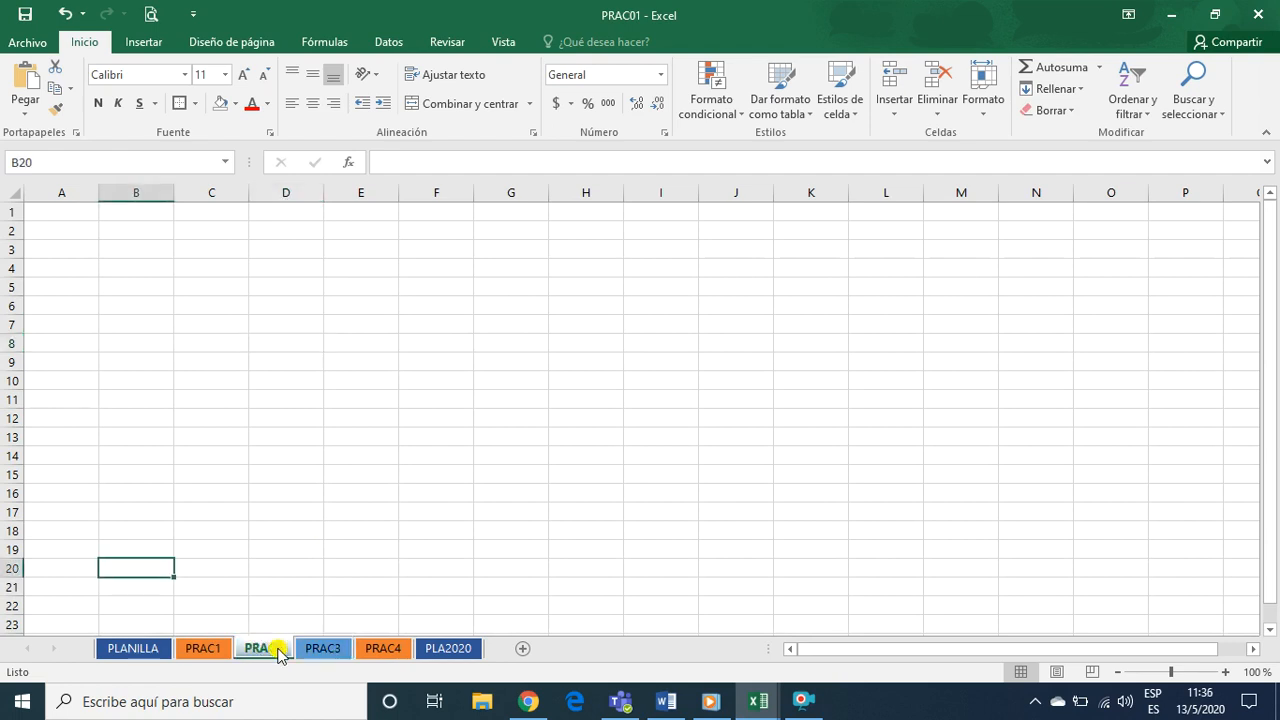
pyautogui.click(326, 650)
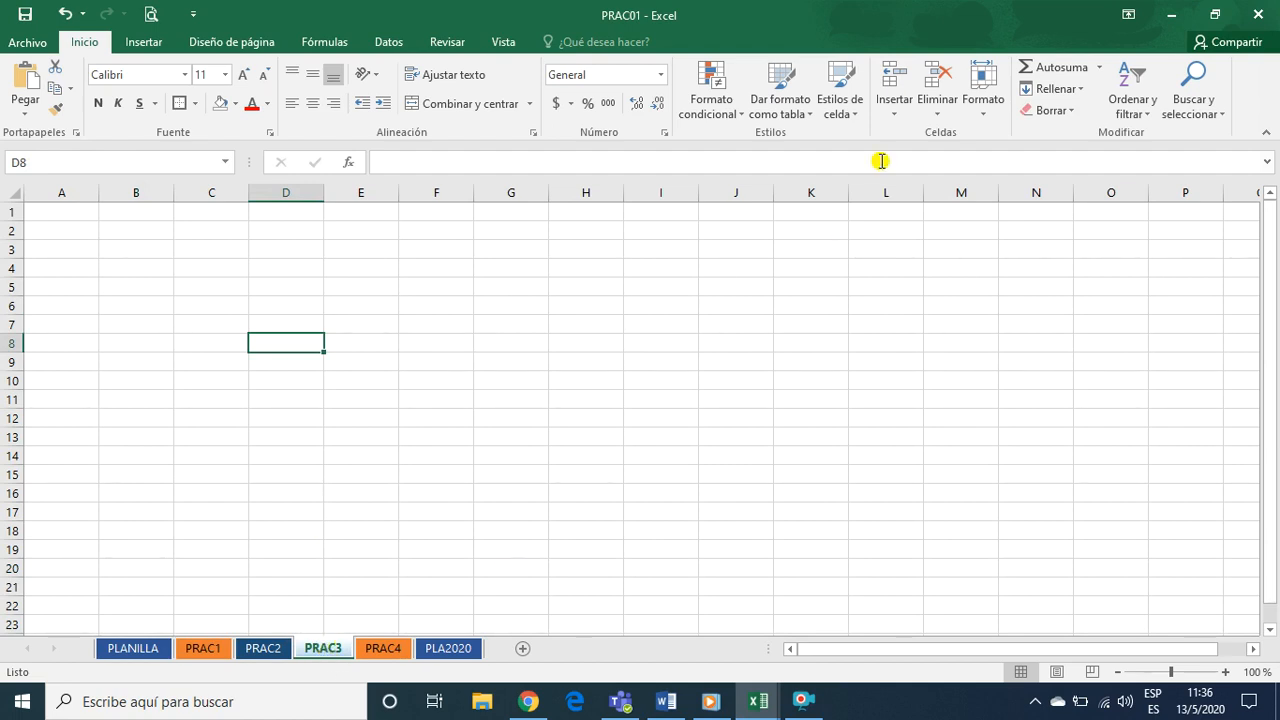
pyautogui.click(936, 112)
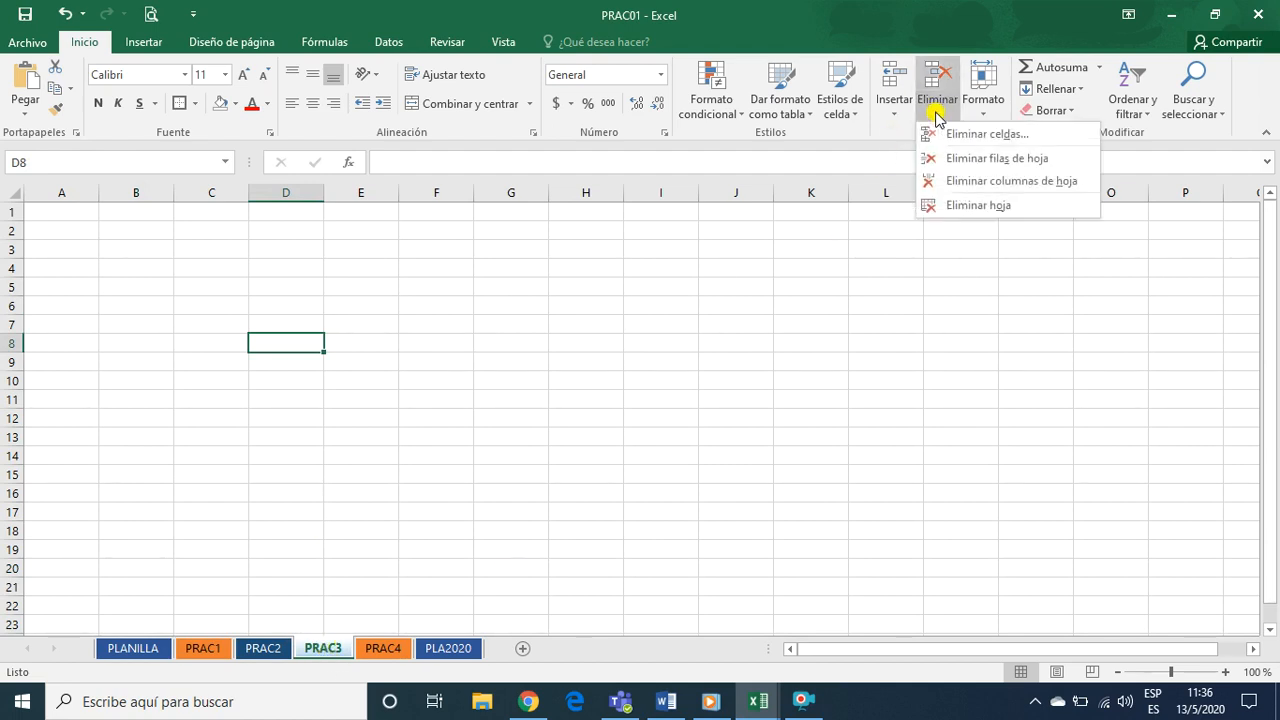
pyautogui.click(962, 207)
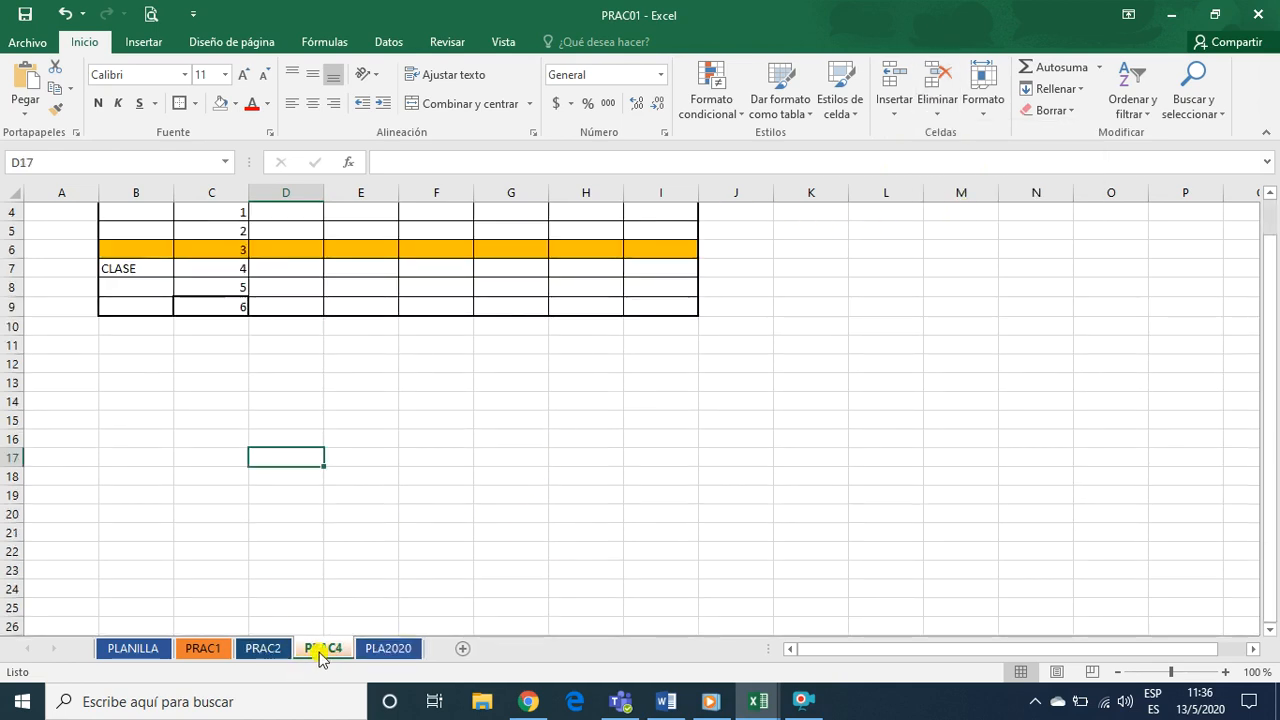
# Look over the PRAC1 sheet and delete the blank PRAC2 sheet from the workbook
pyautogui.click(266, 650)
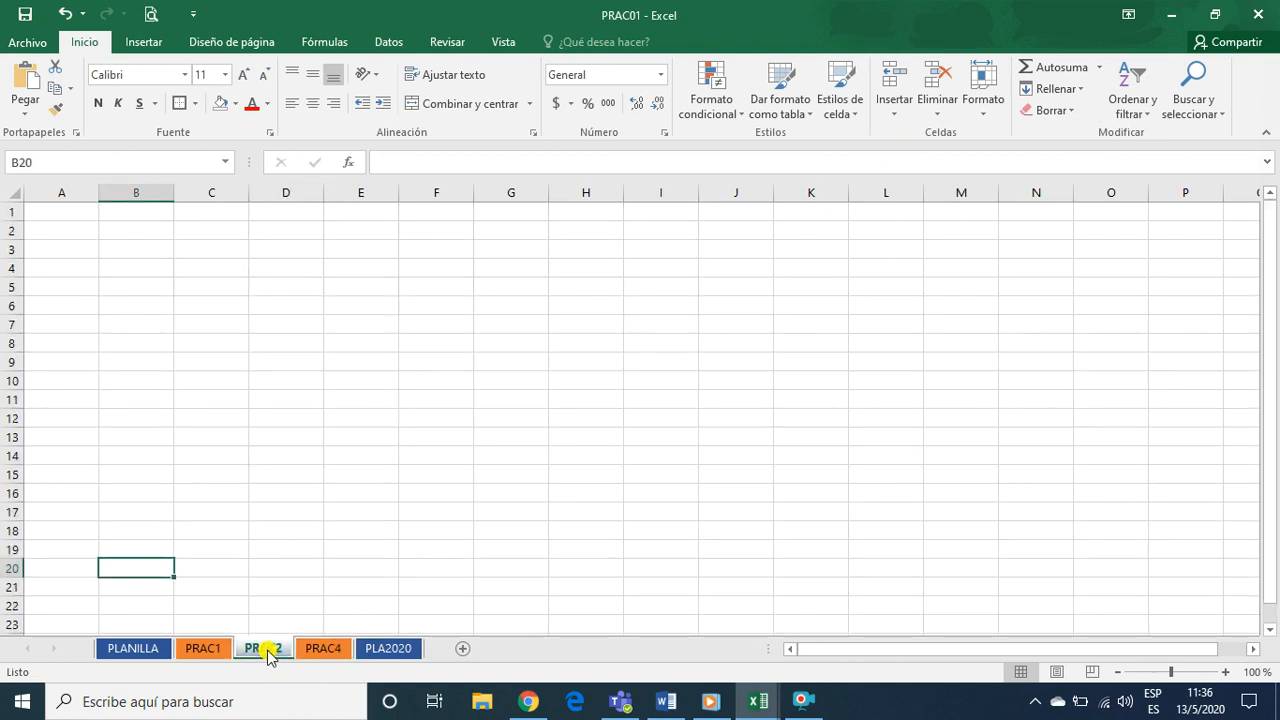
pyautogui.click(208, 650)
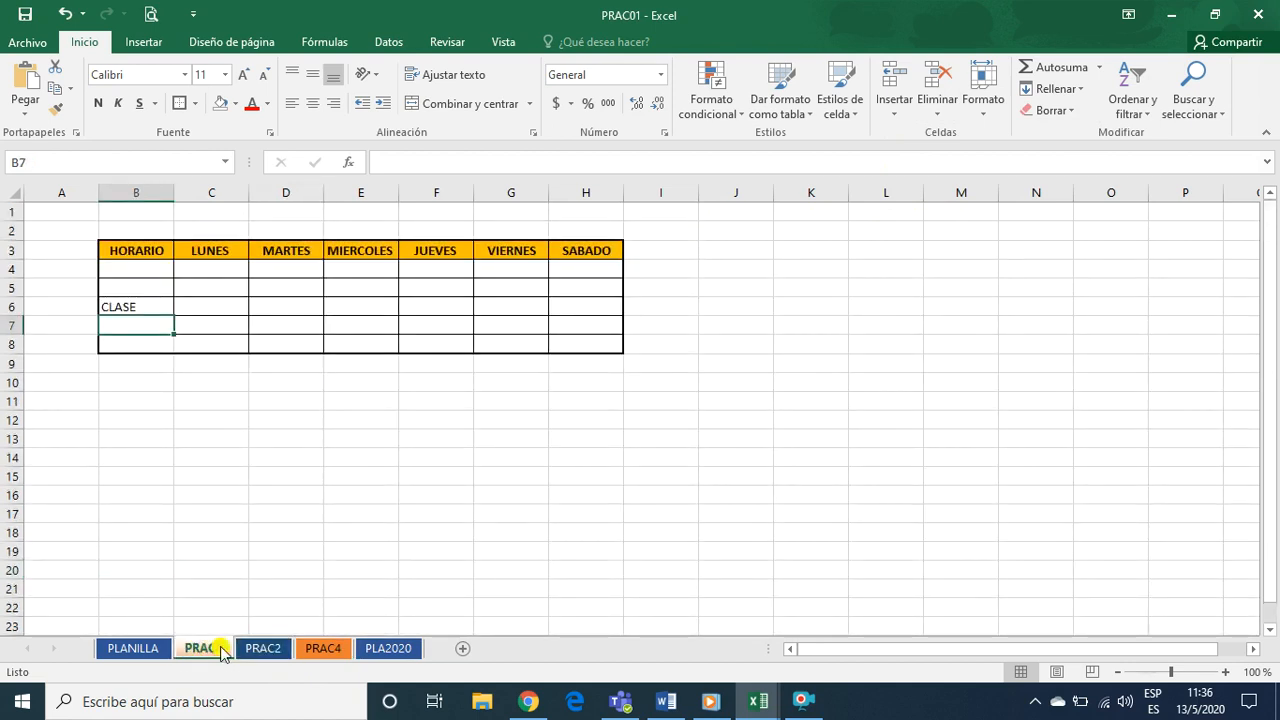
pyautogui.click(266, 650)
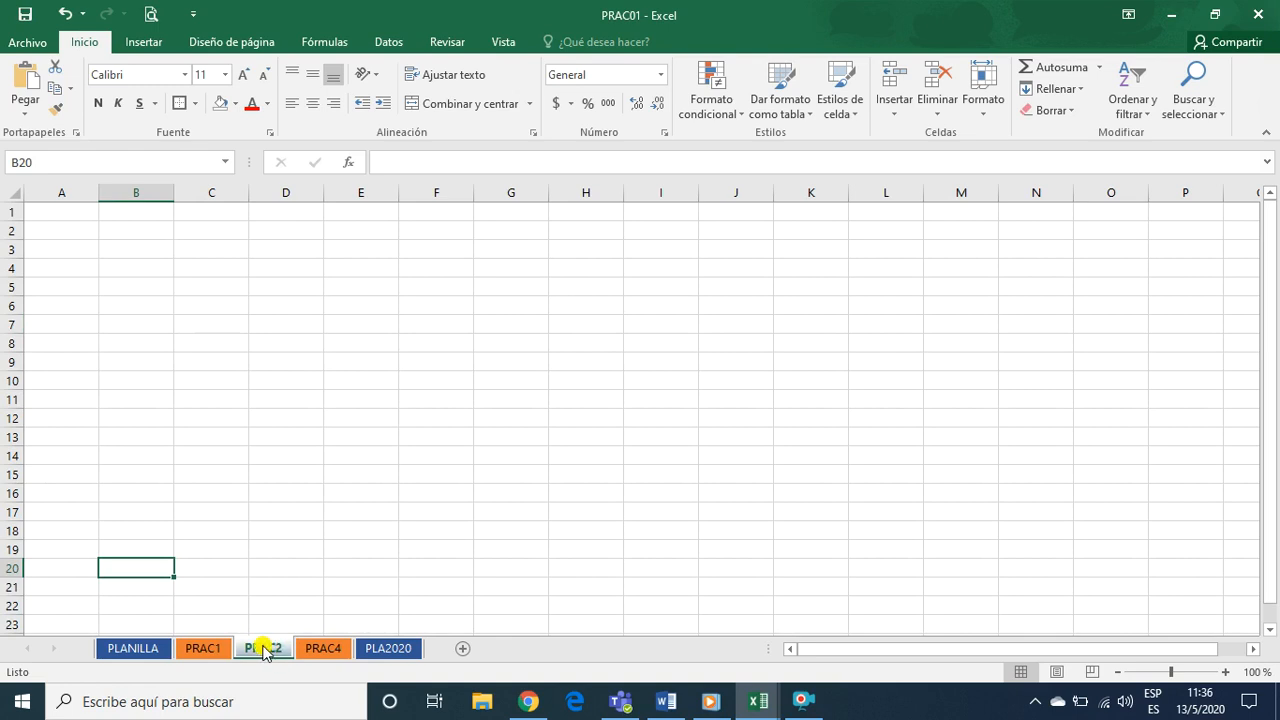
pyautogui.rightClick(268, 653)
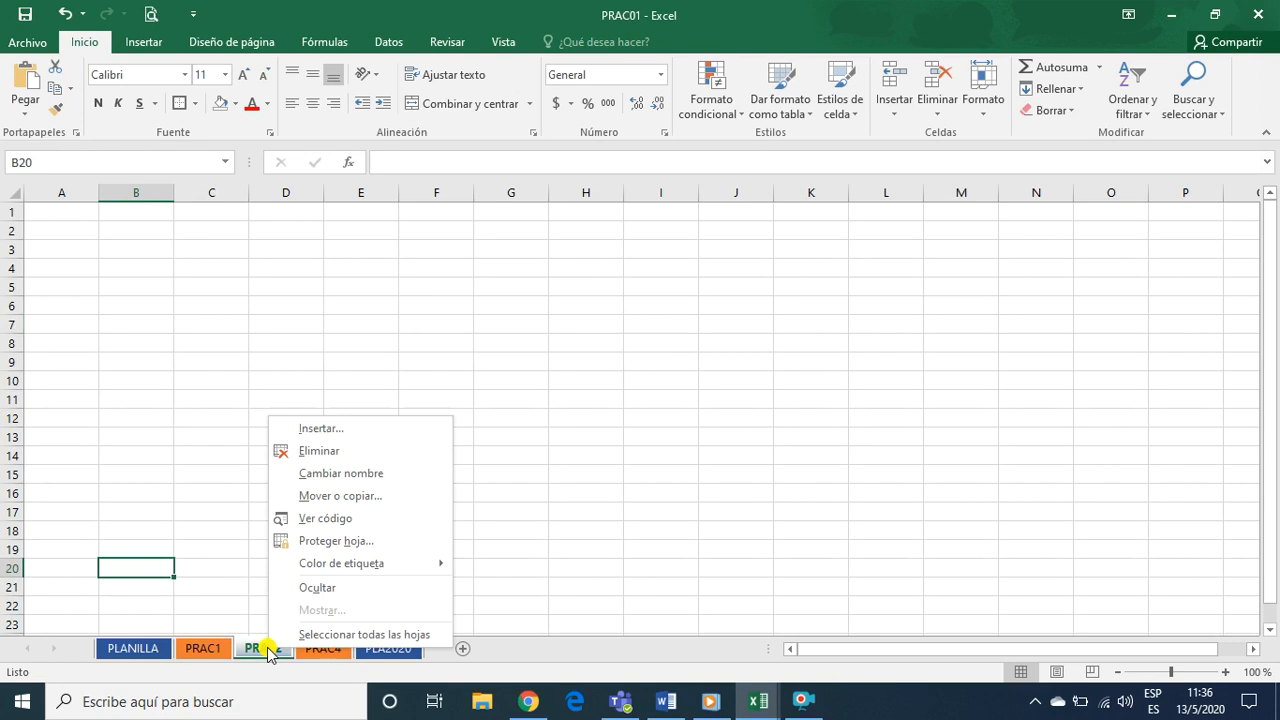
pyautogui.click(322, 451)
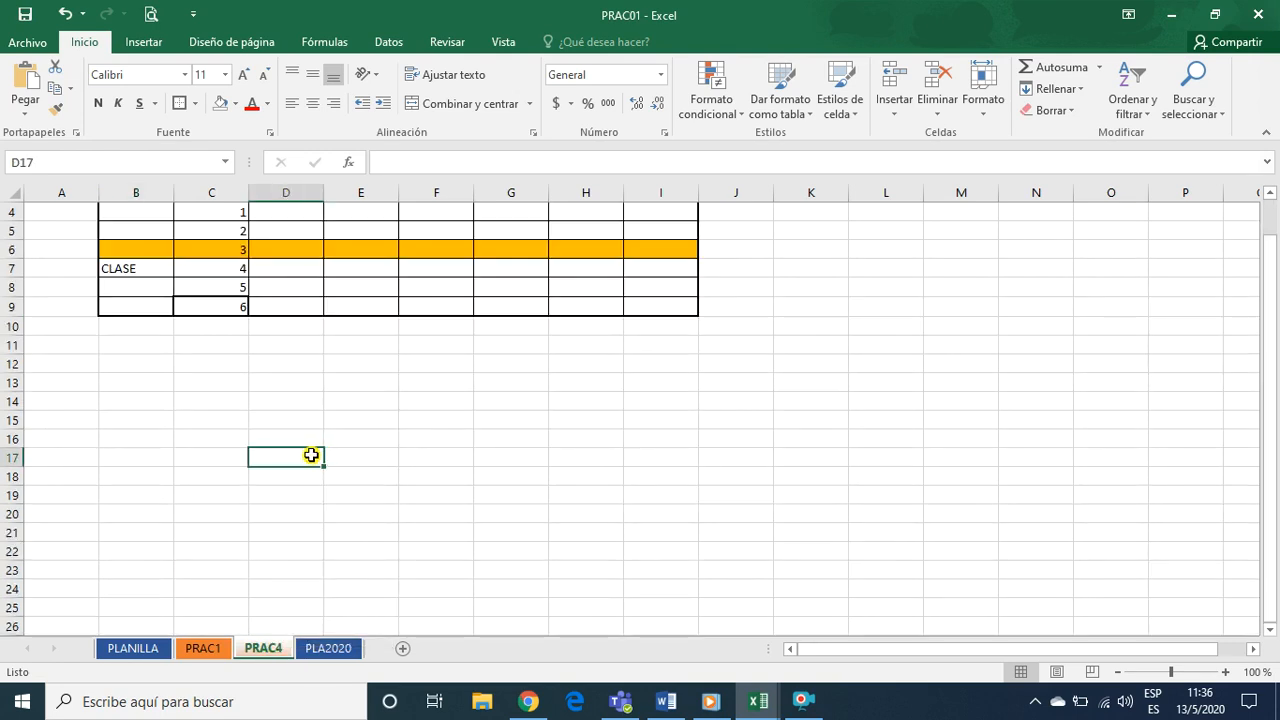
# Look over the remaining PLA2020, PRAC1 and PRAC4 sheets of the workbook, finishing on PRAC1
pyautogui.click(313, 650)
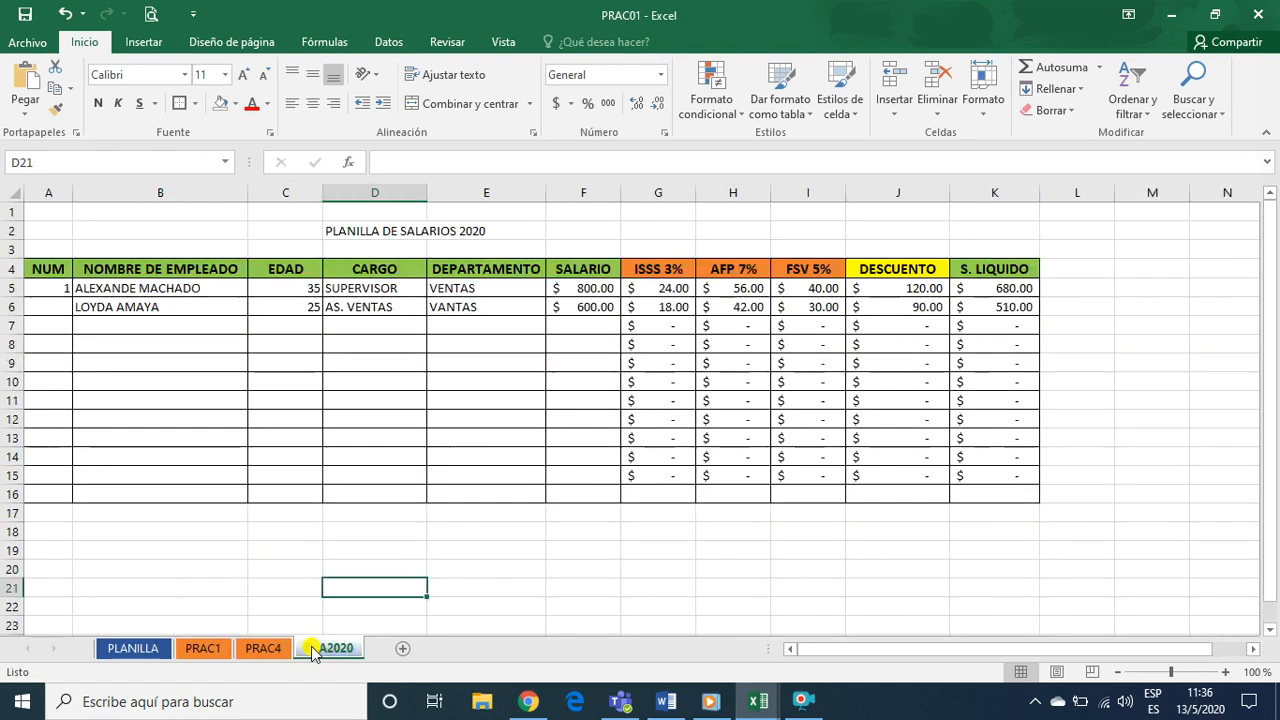
pyautogui.click(196, 650)
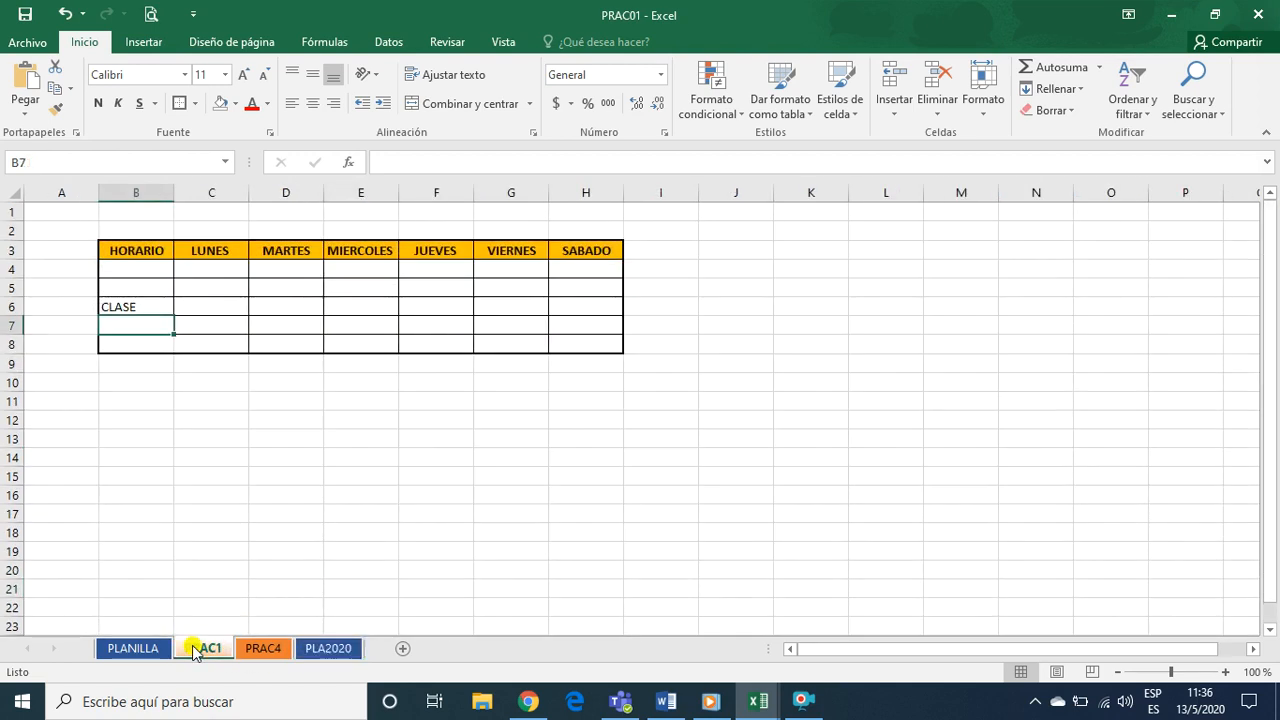
pyautogui.click(262, 649)
pyautogui.click(220, 650)
pyautogui.click(304, 422)
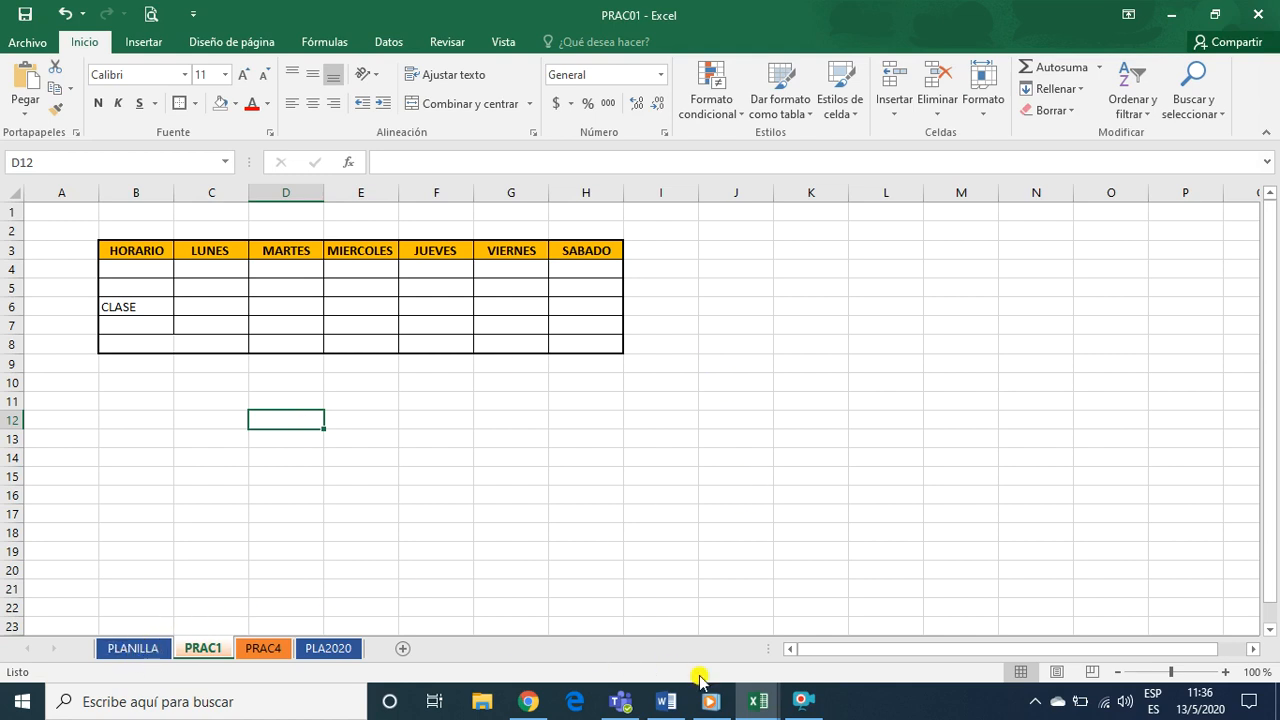
# Switch to Chrome and read the P2 Proyecto #5 exercise, highlighting its nine numbered instructions and reviewing the employee table
pyautogui.moveTo(752, 700)
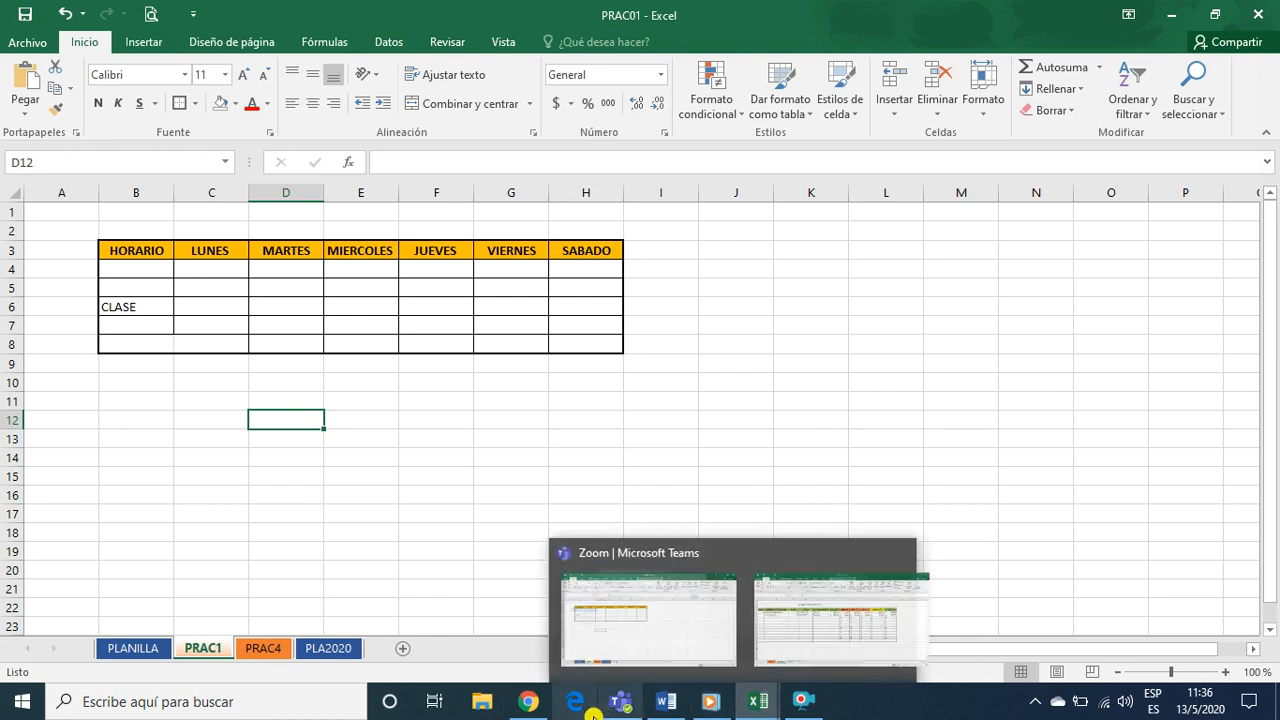
pyautogui.click(458, 612)
pyautogui.scroll(-4, 458, 593)
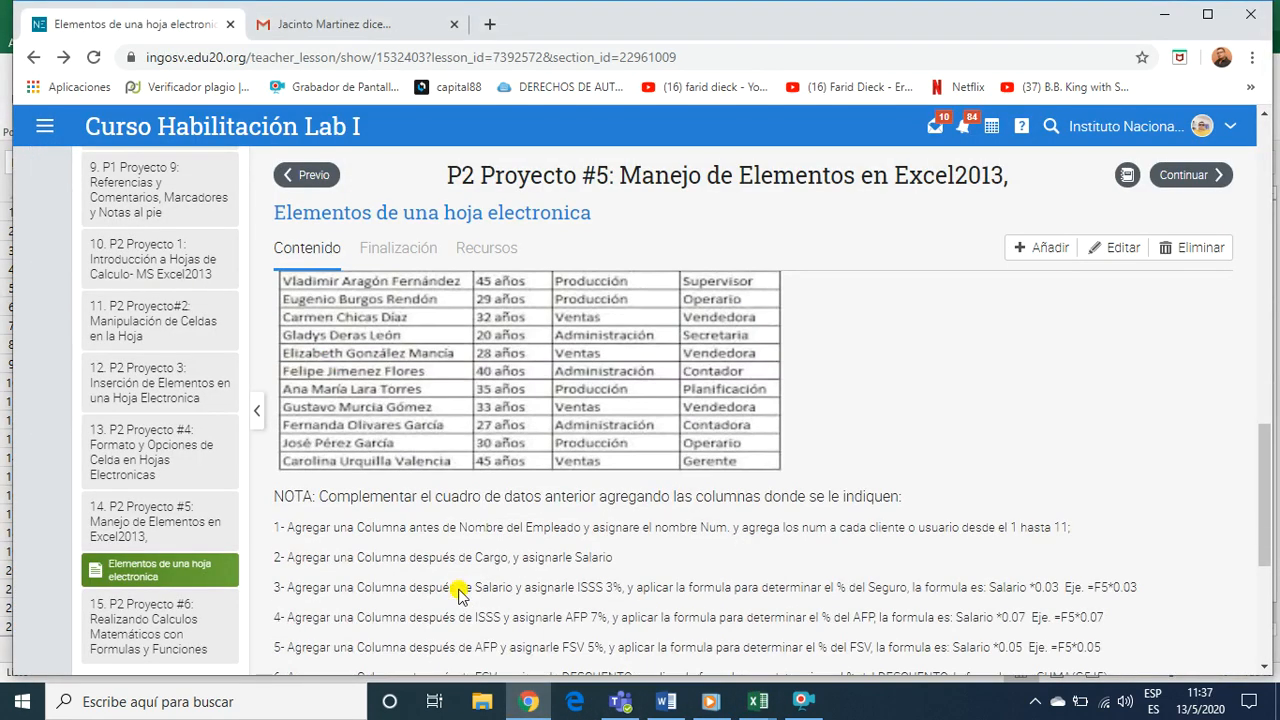
pyautogui.scroll(2, 457, 588)
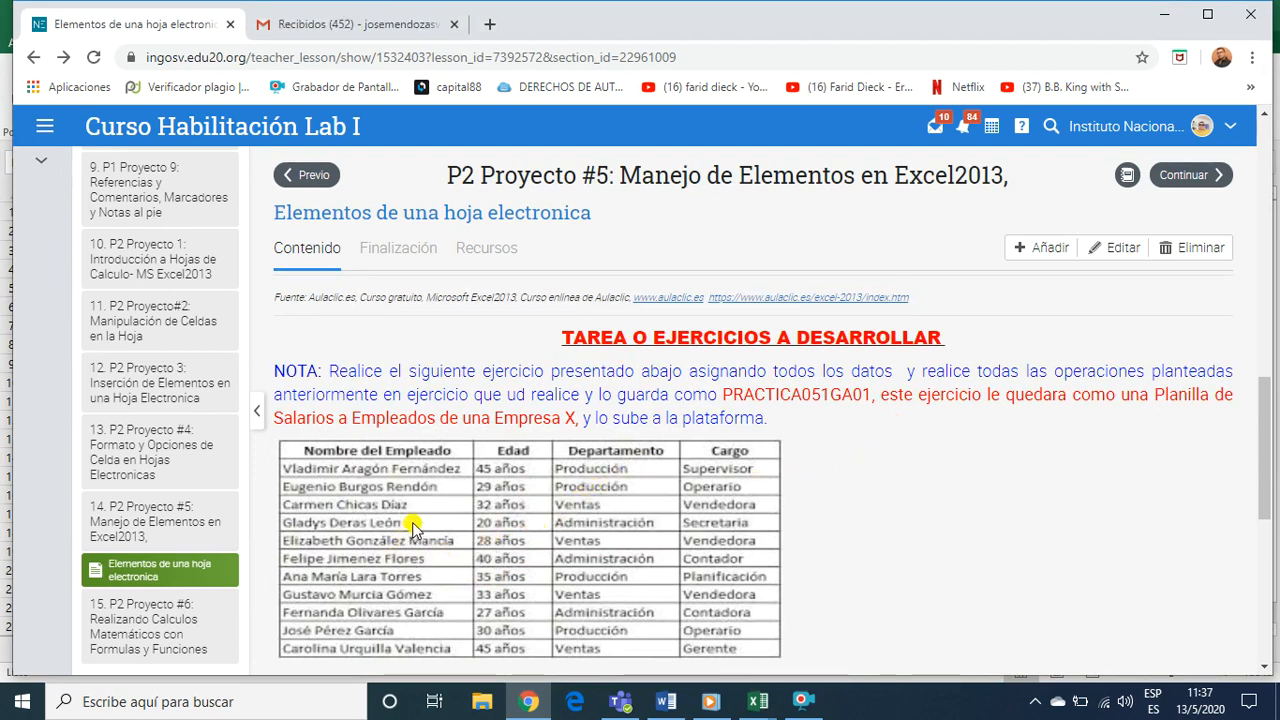
pyautogui.scroll(-1, 416, 520)
pyautogui.scroll(-2, 416, 520)
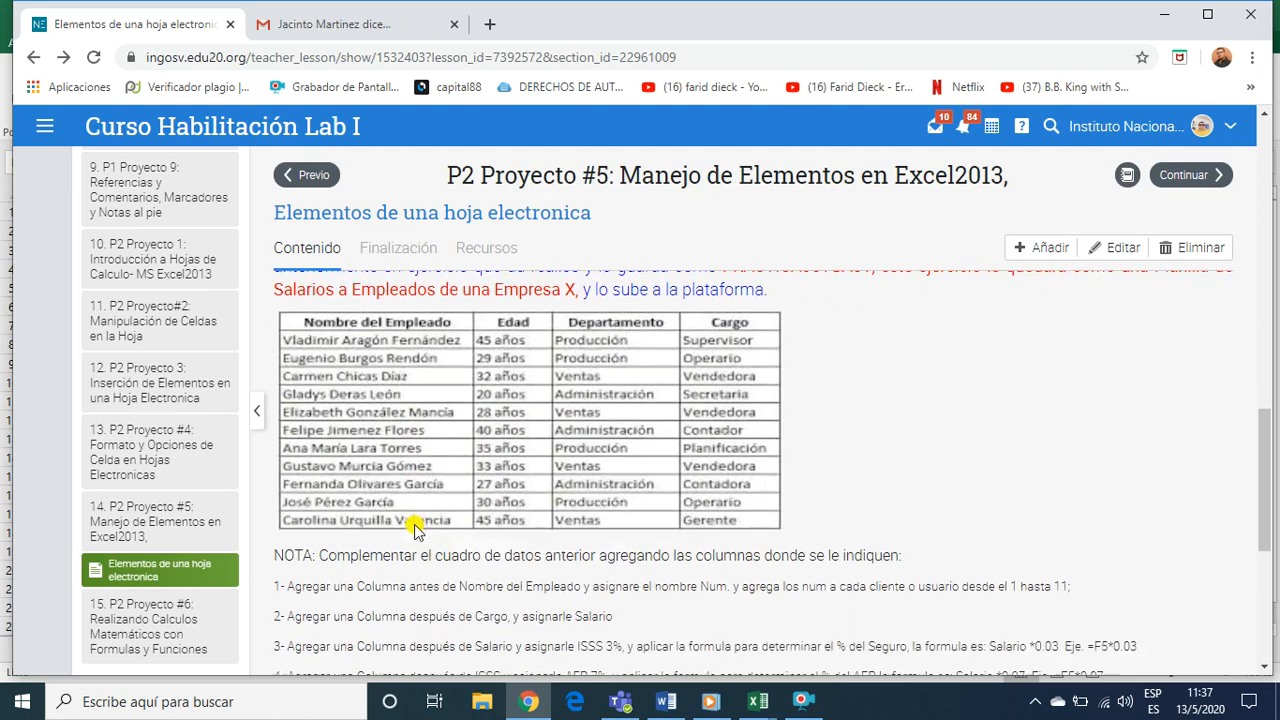
pyautogui.scroll(-1, 403, 560)
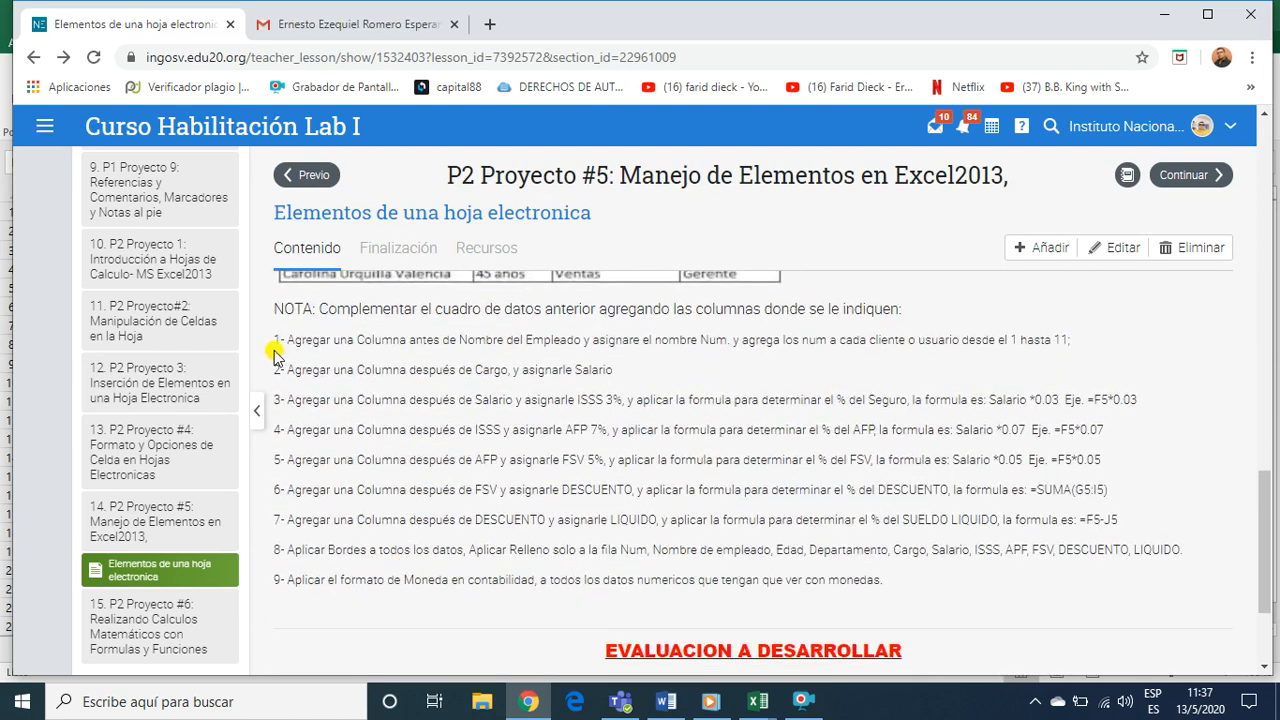
pyautogui.moveTo(276, 339); pyautogui.dragTo(937, 583)
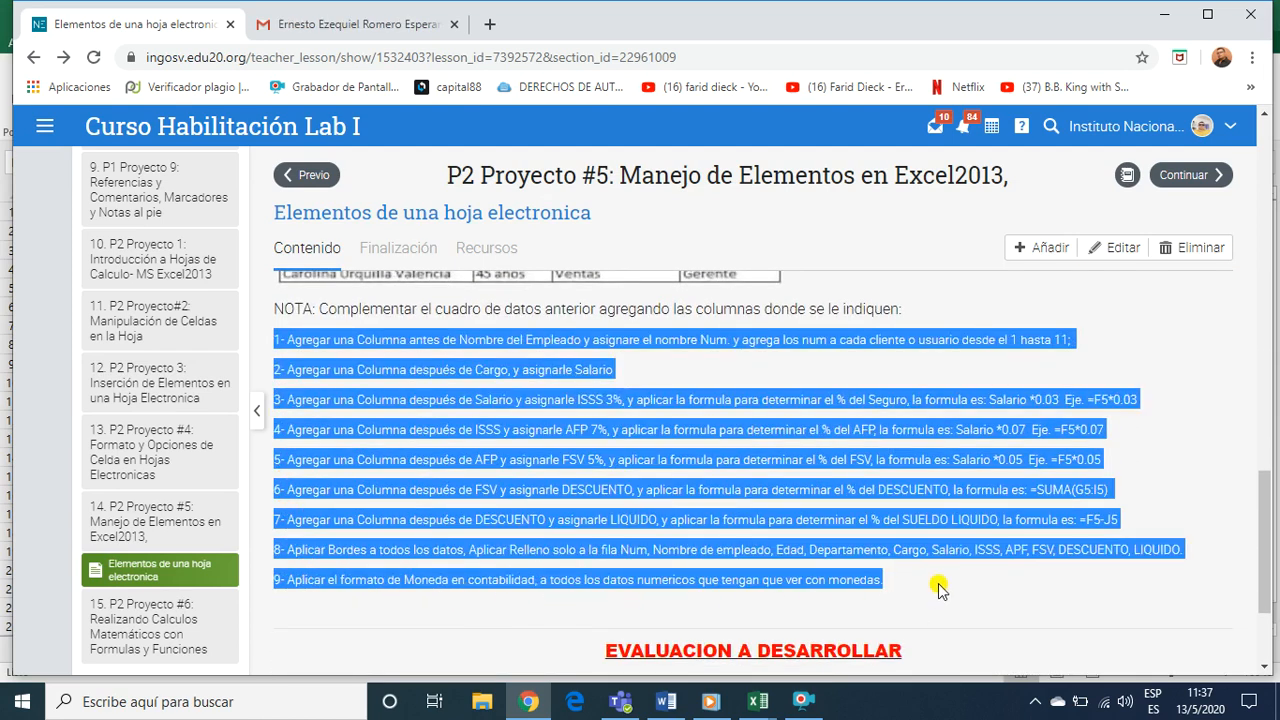
pyautogui.scroll(1, 490, 490)
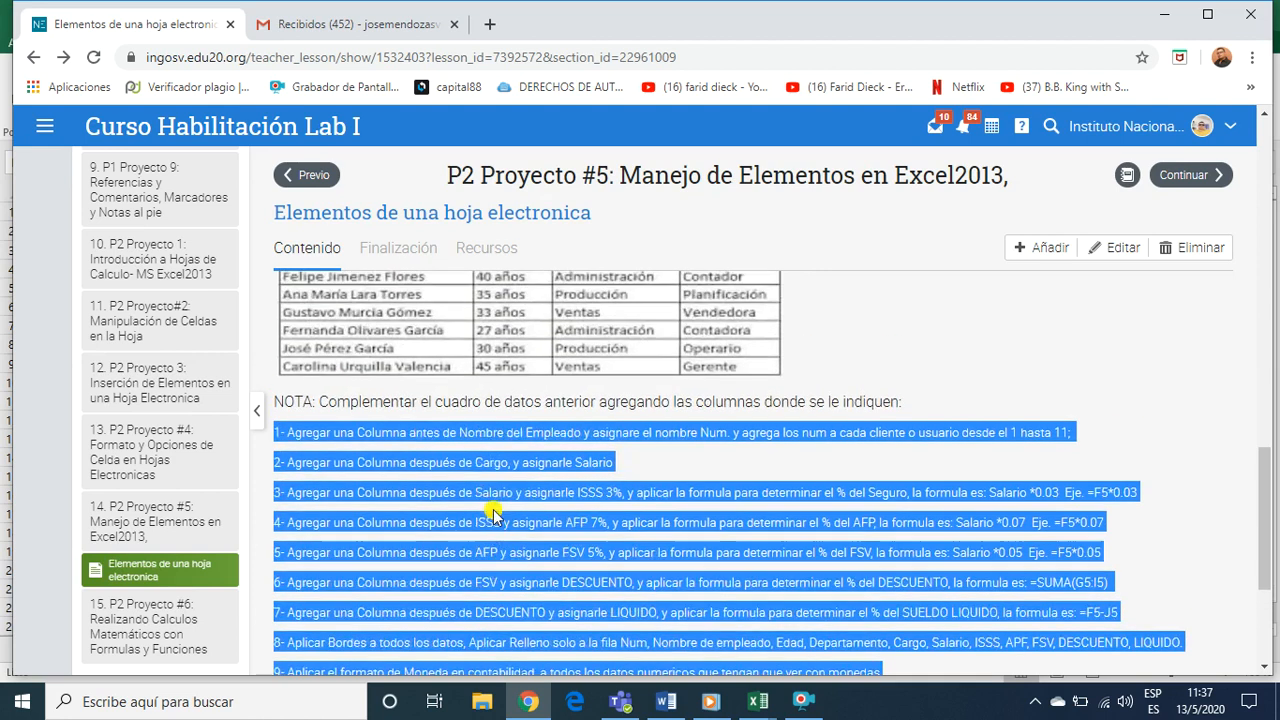
pyautogui.scroll(1, 585, 480)
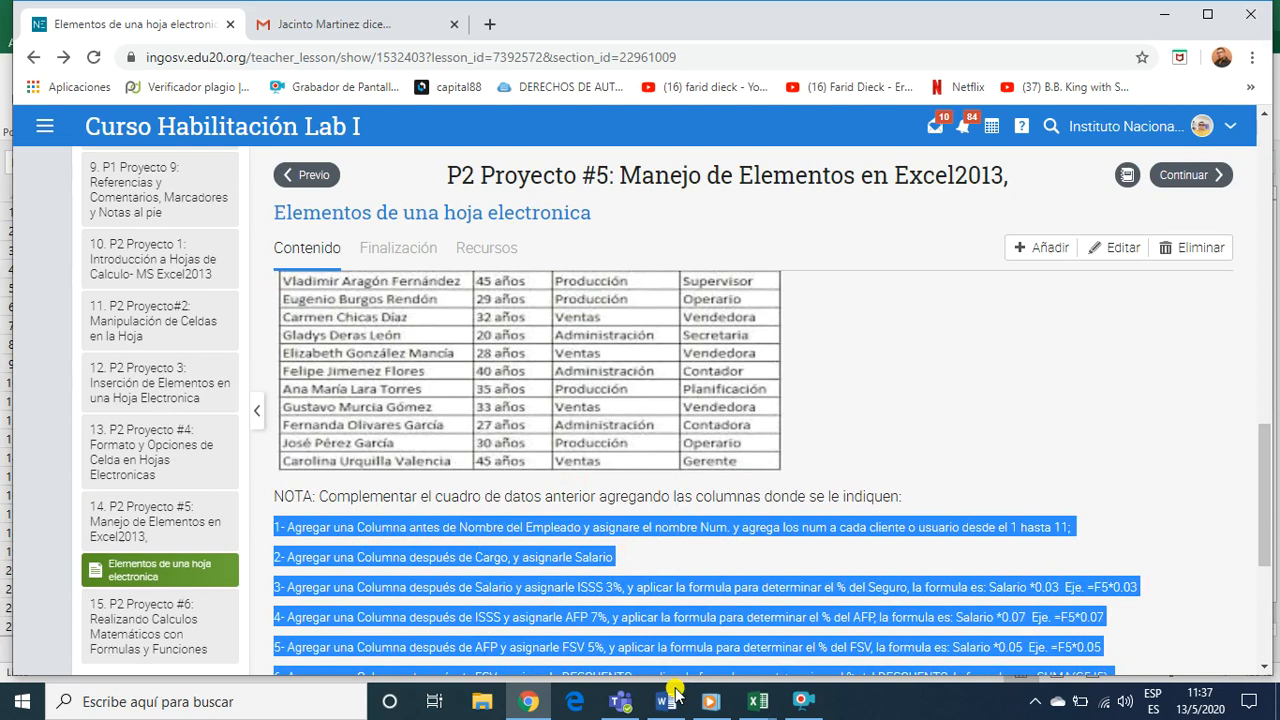
# Switch to the PRAC02 workbook in Excel and go over the PLANILLA sheet's headings from NUM to SALARIO
pyautogui.click(750, 686)
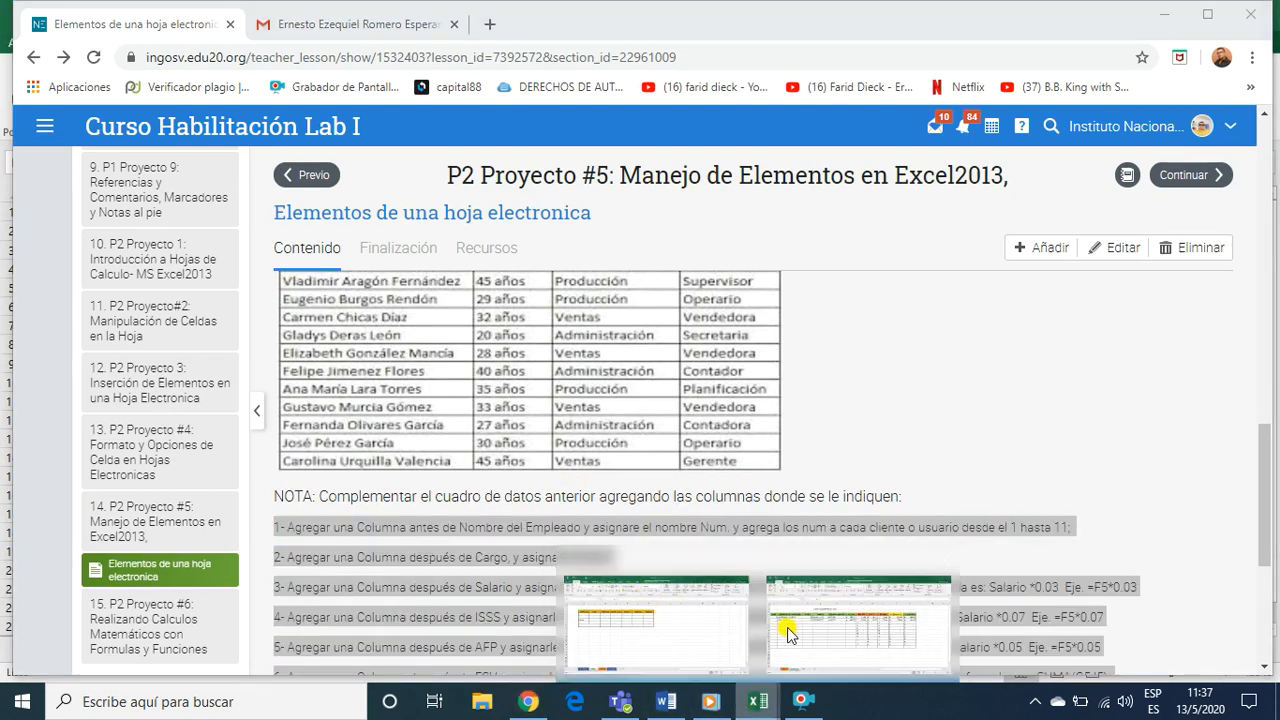
pyautogui.click(858, 615)
pyautogui.click(174, 398)
pyautogui.click(145, 324)
pyautogui.click(48, 192)
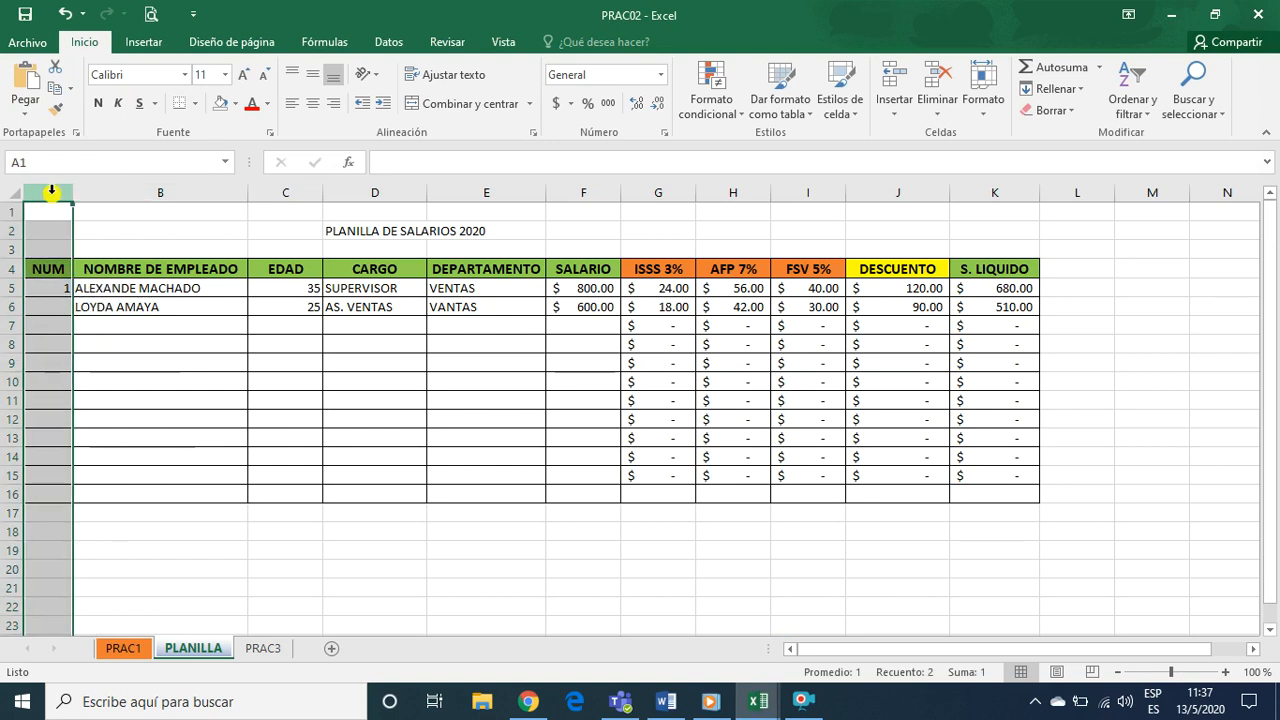
pyautogui.click(49, 287)
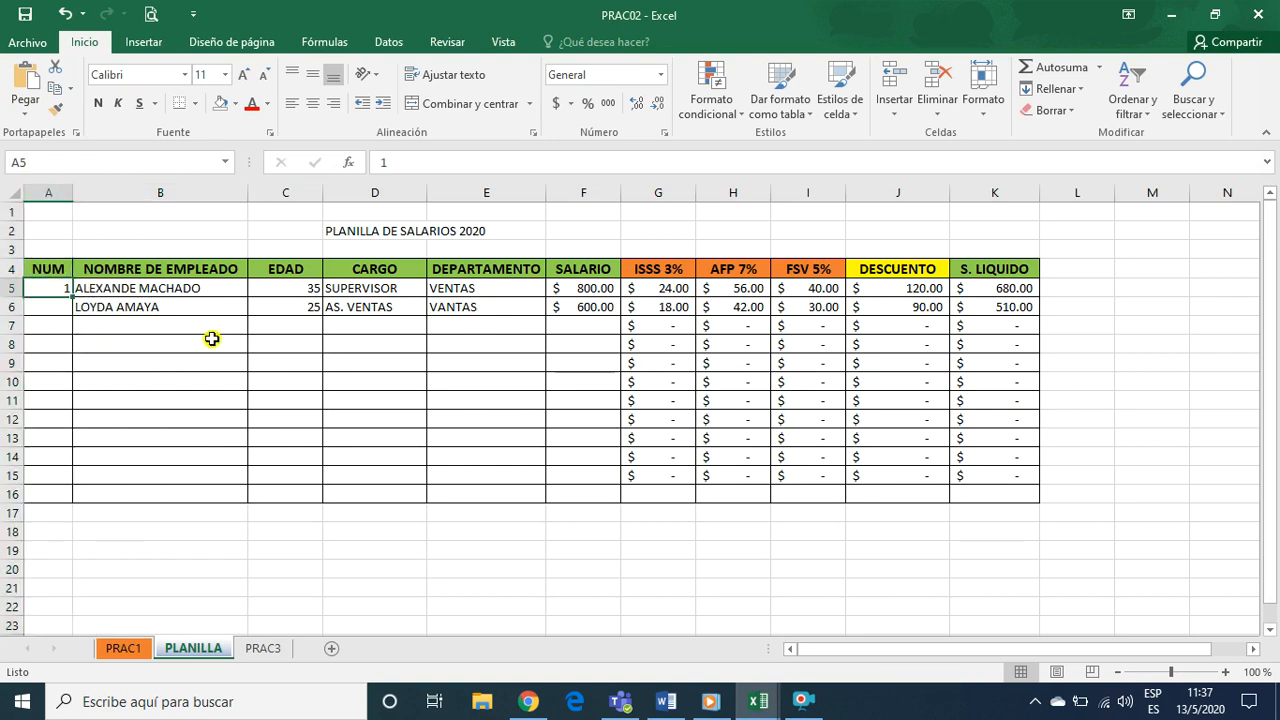
pyautogui.click(143, 328)
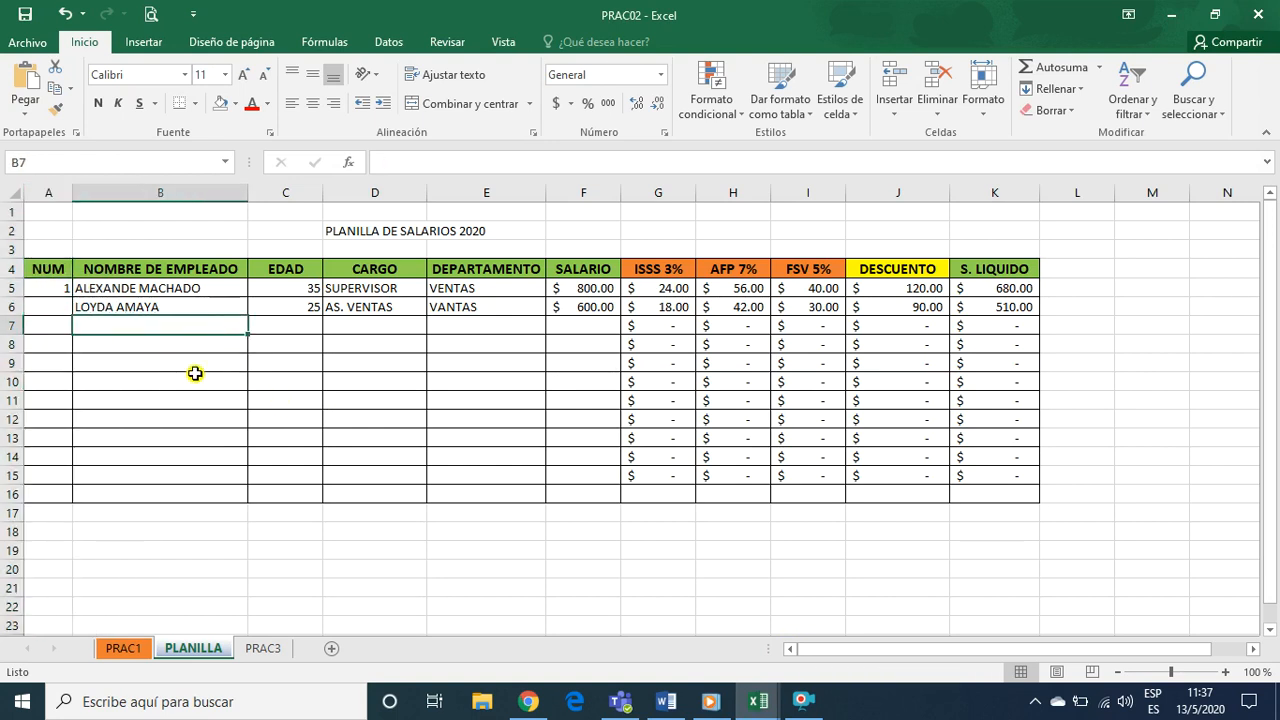
pyautogui.click(143, 270)
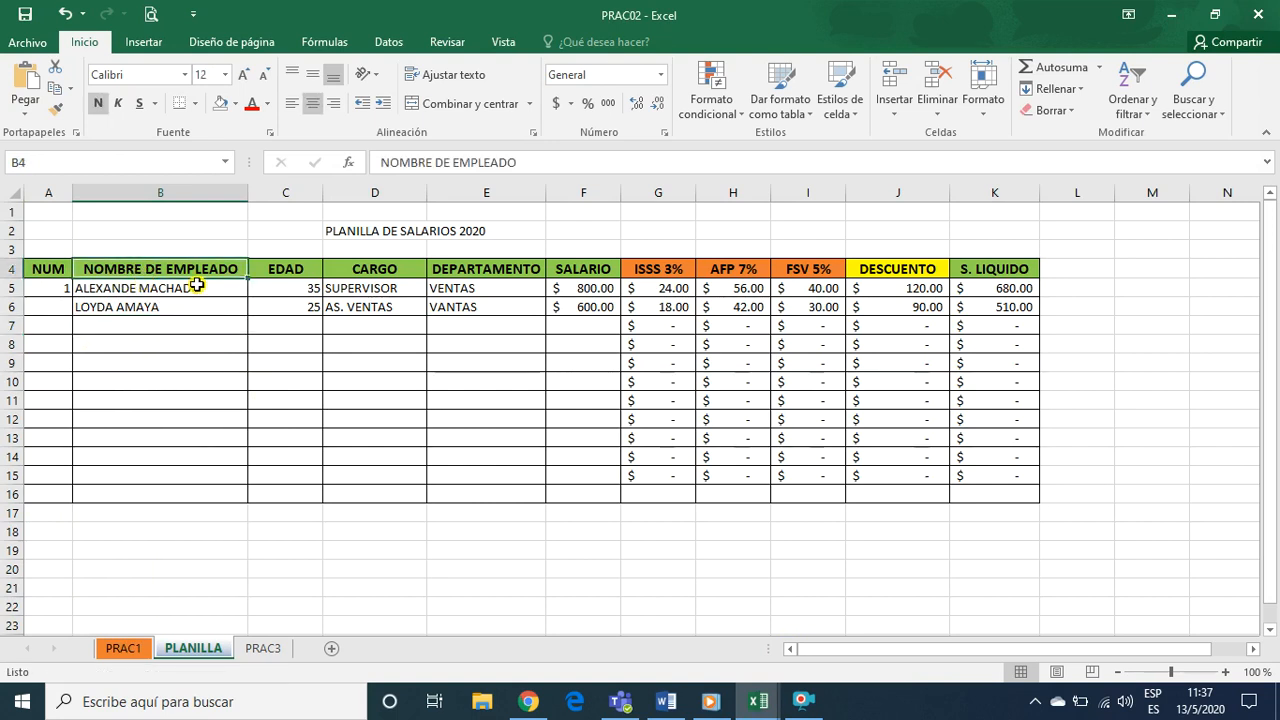
pyautogui.click(293, 268)
pyautogui.click(378, 270)
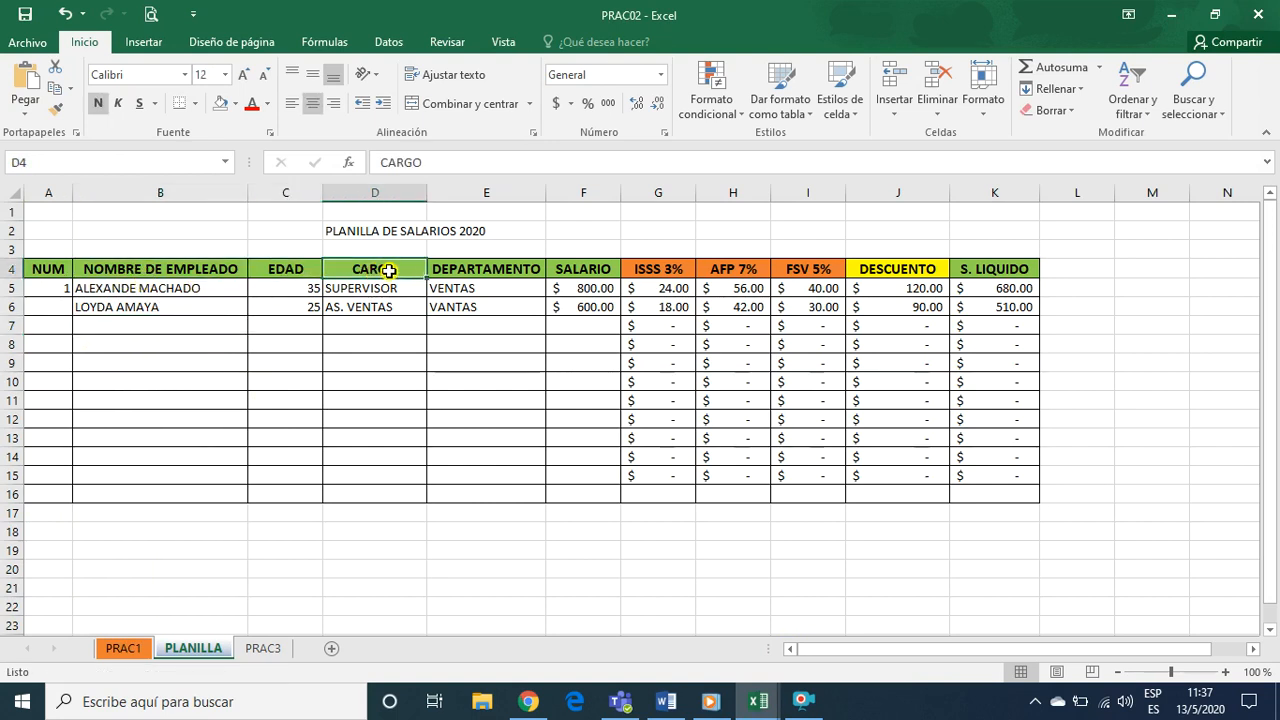
pyautogui.click(458, 271)
pyautogui.click(572, 272)
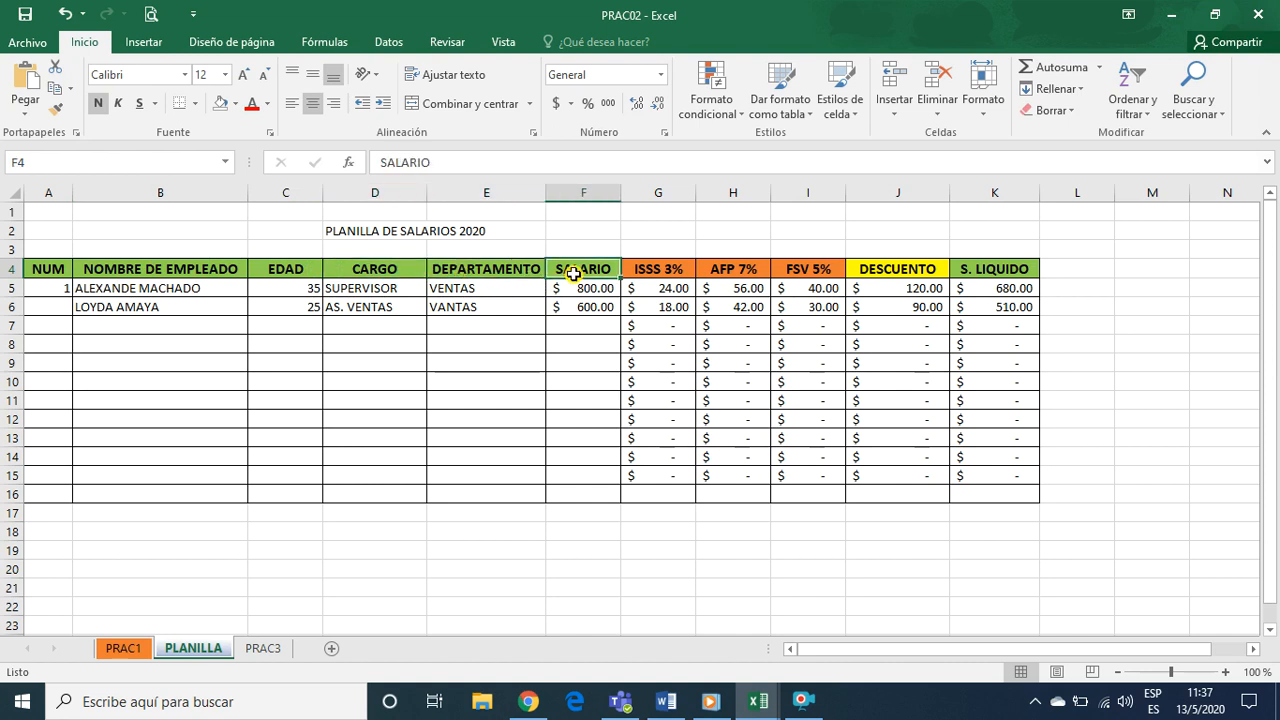
pyautogui.click(491, 270)
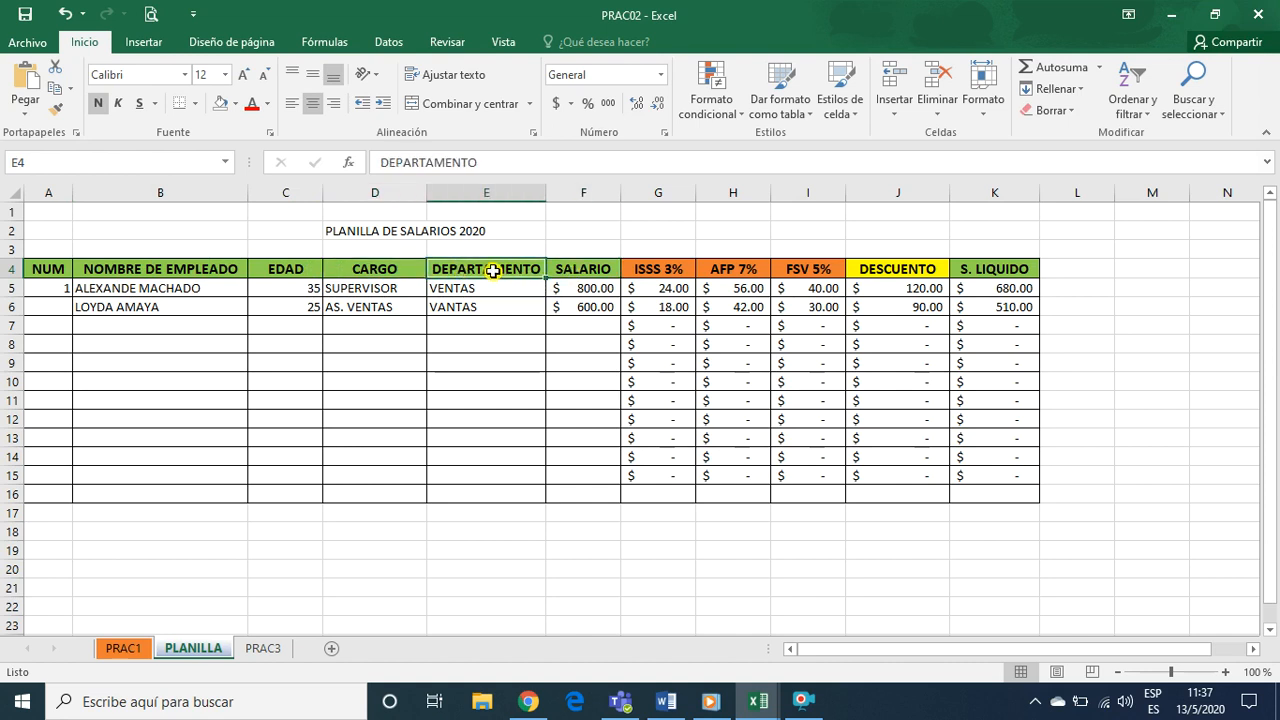
# Switch to Chrome to recheck the exercise's employee table, and return to the PRAC02 workbook in Excel
pyautogui.click(529, 703)
pyautogui.scroll(1, 710, 375)
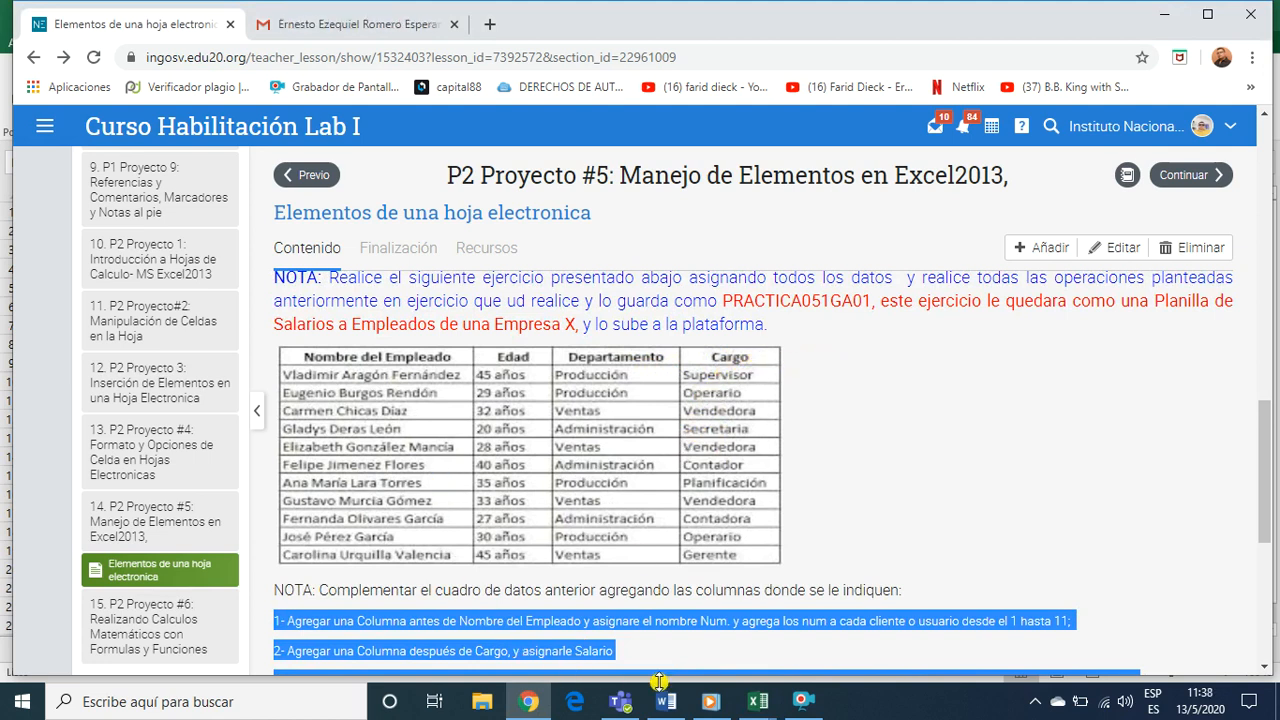
pyautogui.click(757, 701)
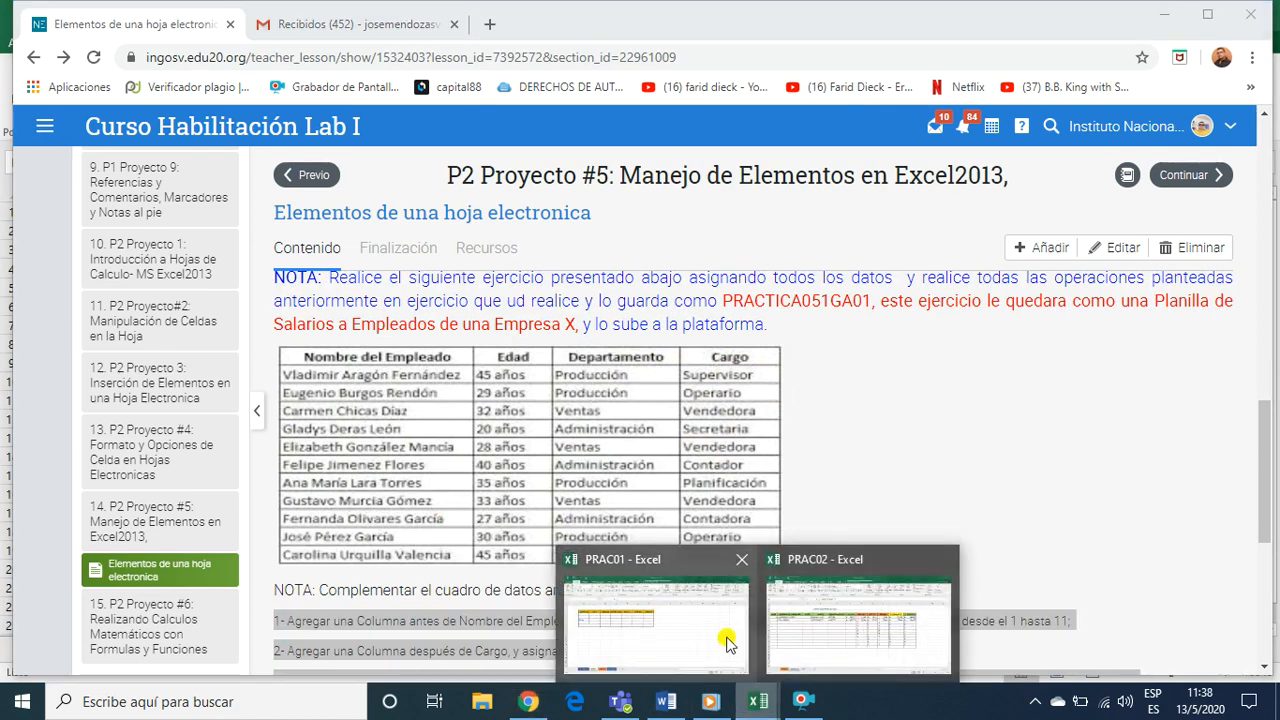
pyautogui.click(812, 627)
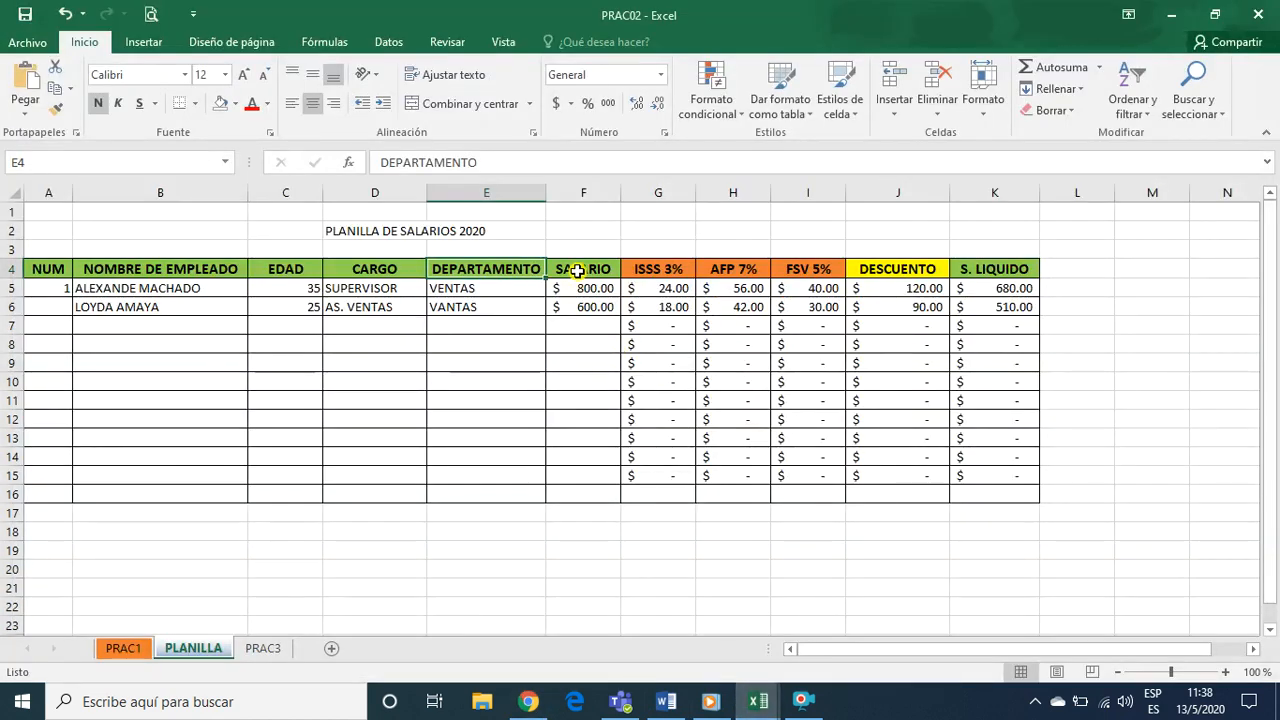
# Go over the headings from SALARIO to S. LIQUIDO and select the salary block F4:K15 on the PLANILLA sheet
pyautogui.click(577, 270)
pyautogui.click(672, 273)
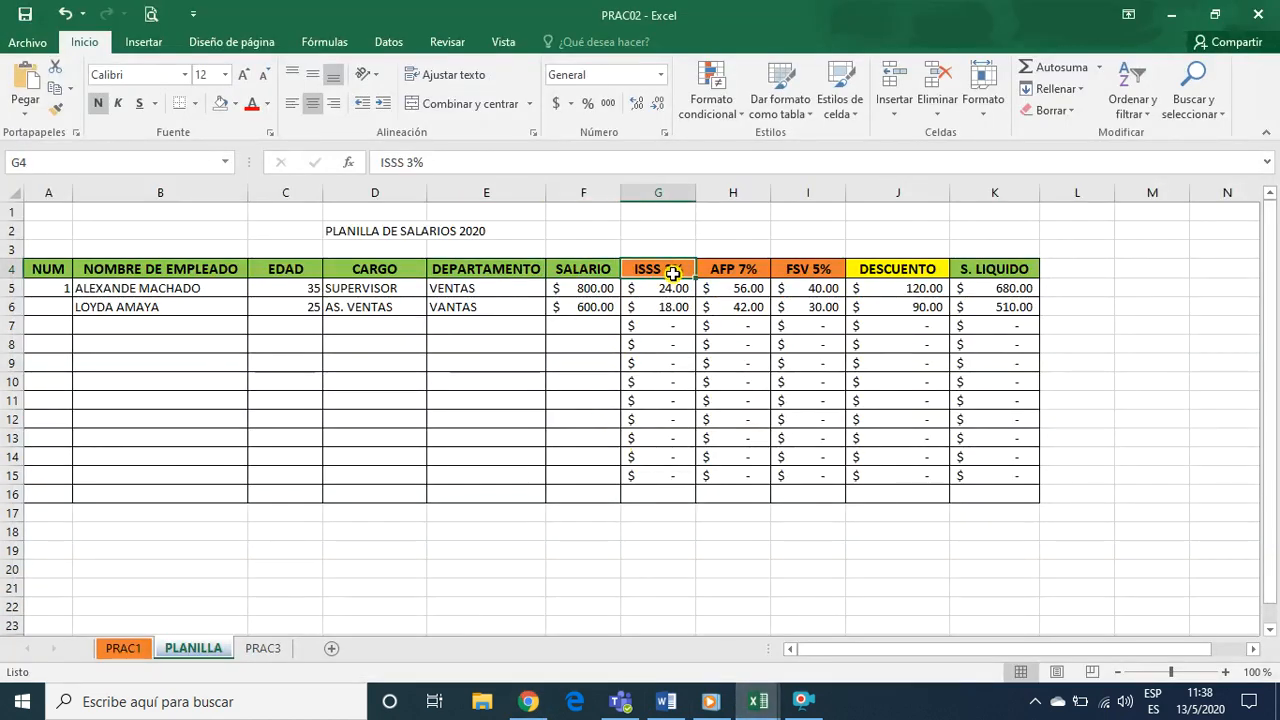
pyautogui.click(741, 273)
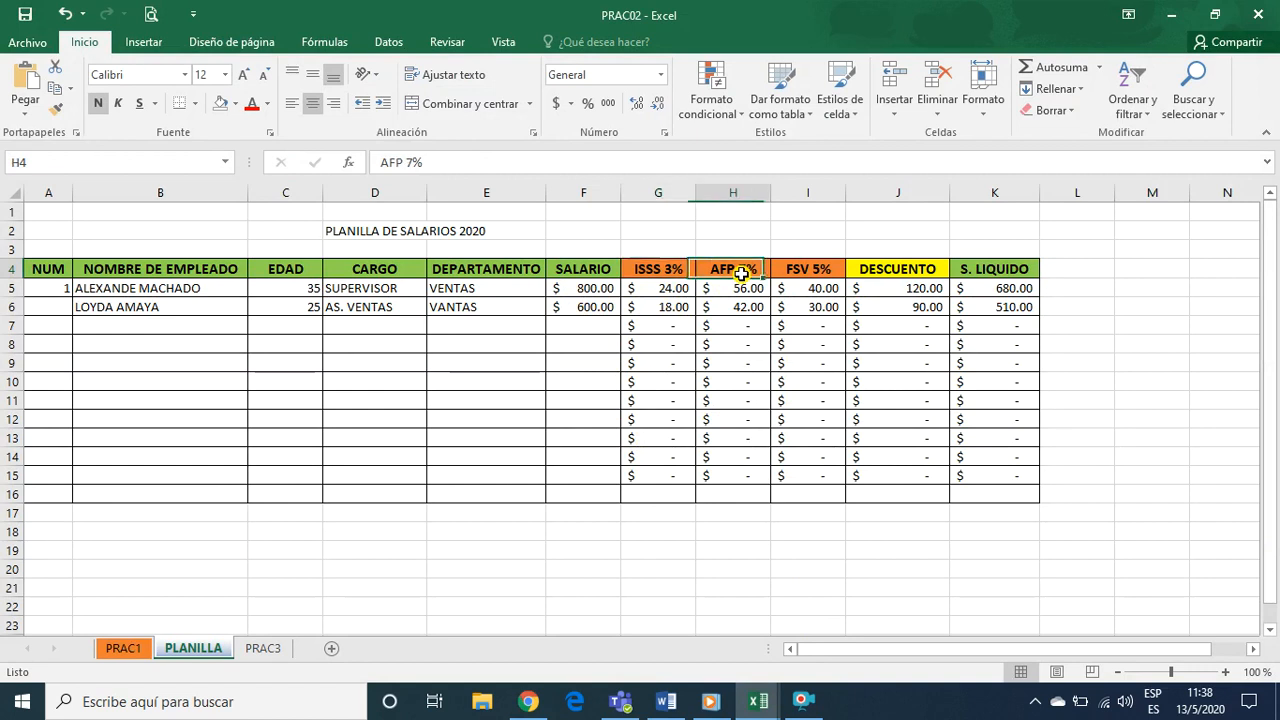
pyautogui.click(821, 271)
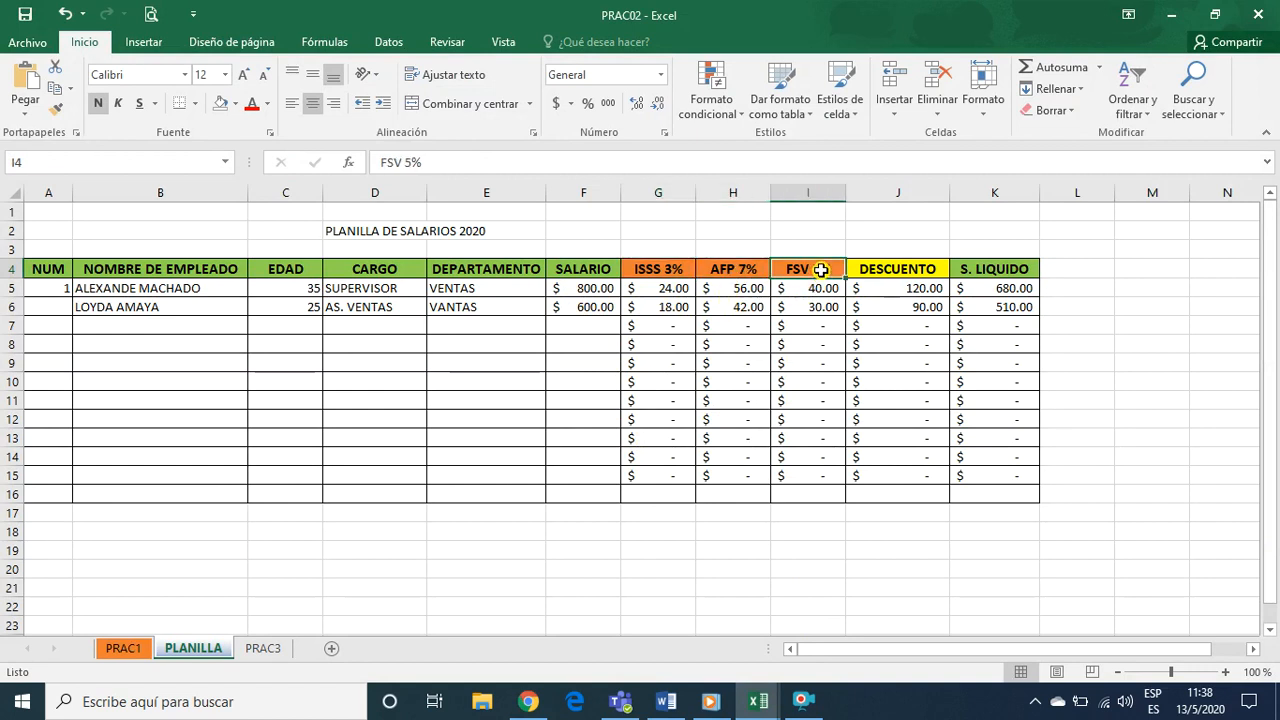
pyautogui.click(912, 271)
pyautogui.click(1000, 272)
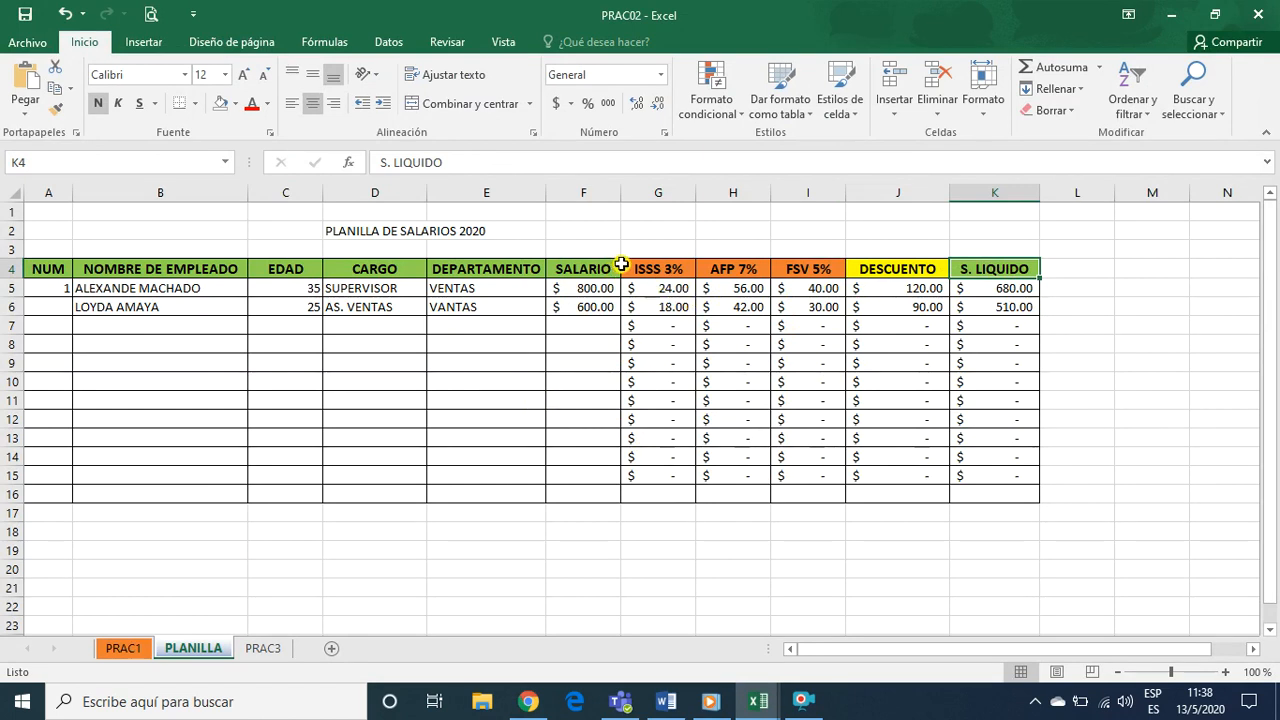
pyautogui.moveTo(586, 272); pyautogui.dragTo(973, 477)
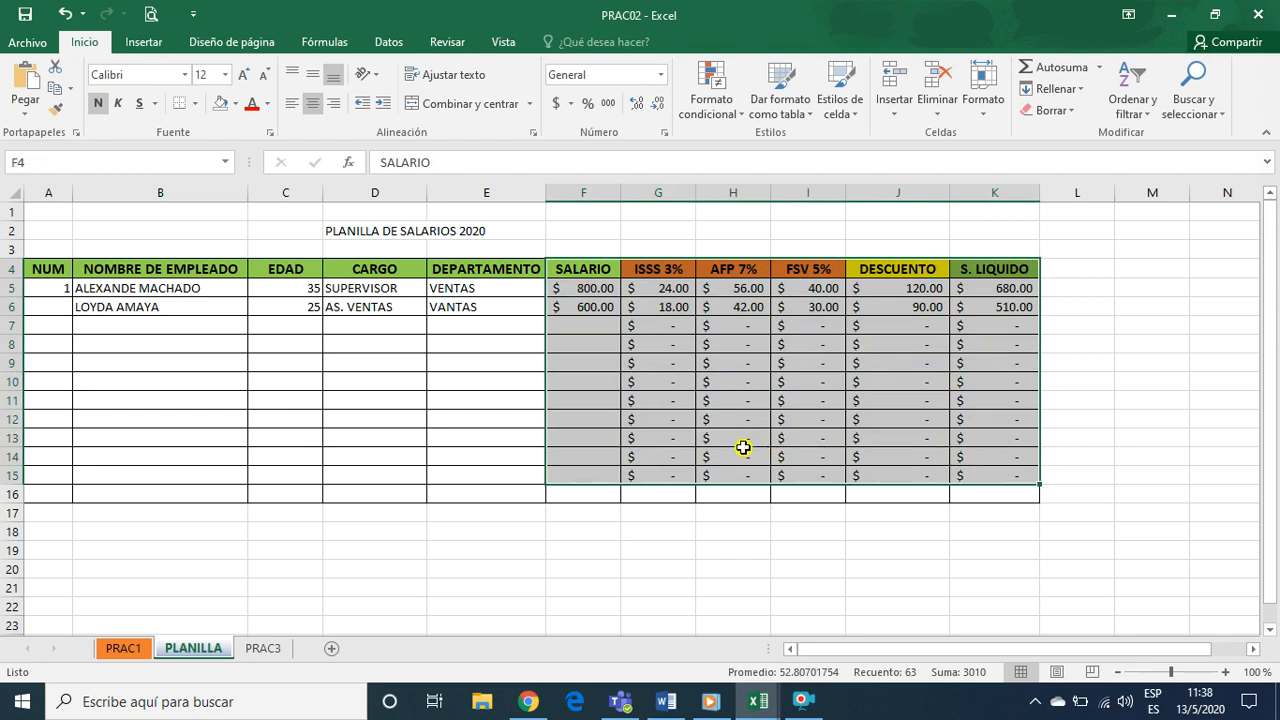
# Switch to Chrome and reread the exercise's numbered instructions on adding columns and formulas
pyautogui.click(528, 701)
pyautogui.scroll(-2, 480, 524)
pyautogui.scroll(-3, 480, 524)
pyautogui.scroll(2, 480, 524)
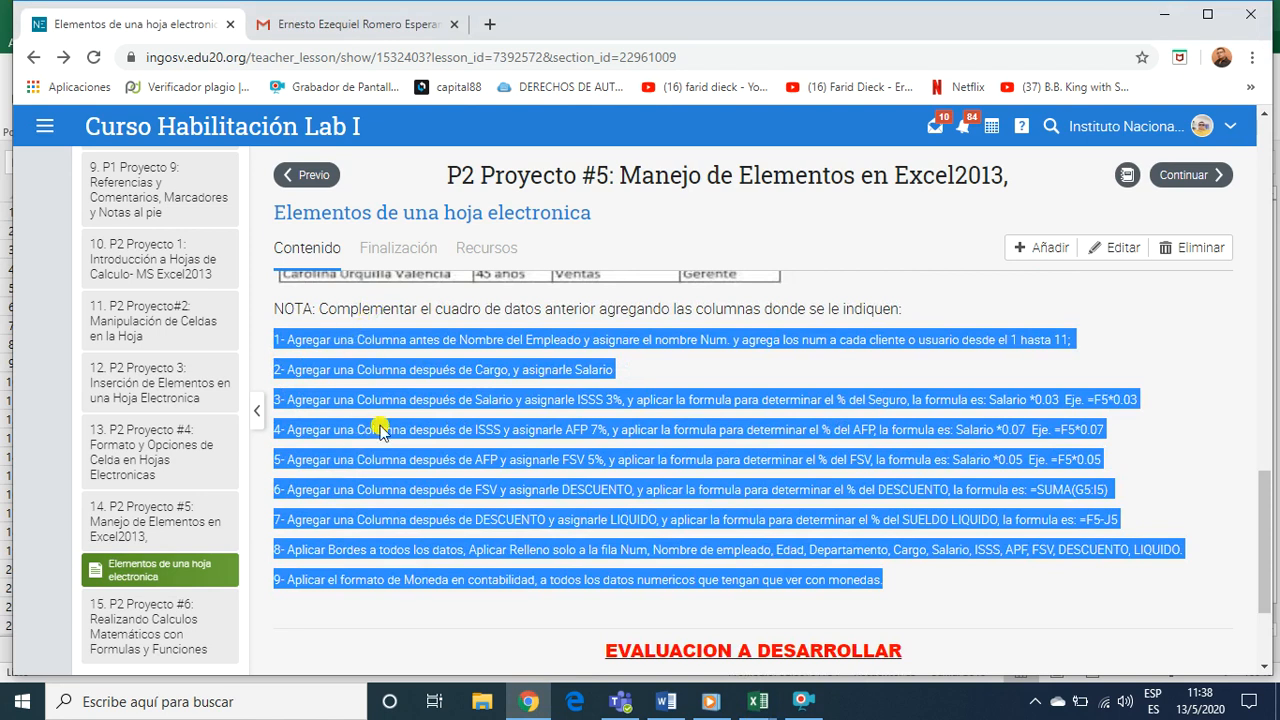
# Return to the PRAC02 workbook in Excel and inspect the ISSS 3% formula in cell G5
pyautogui.moveTo(755, 705)
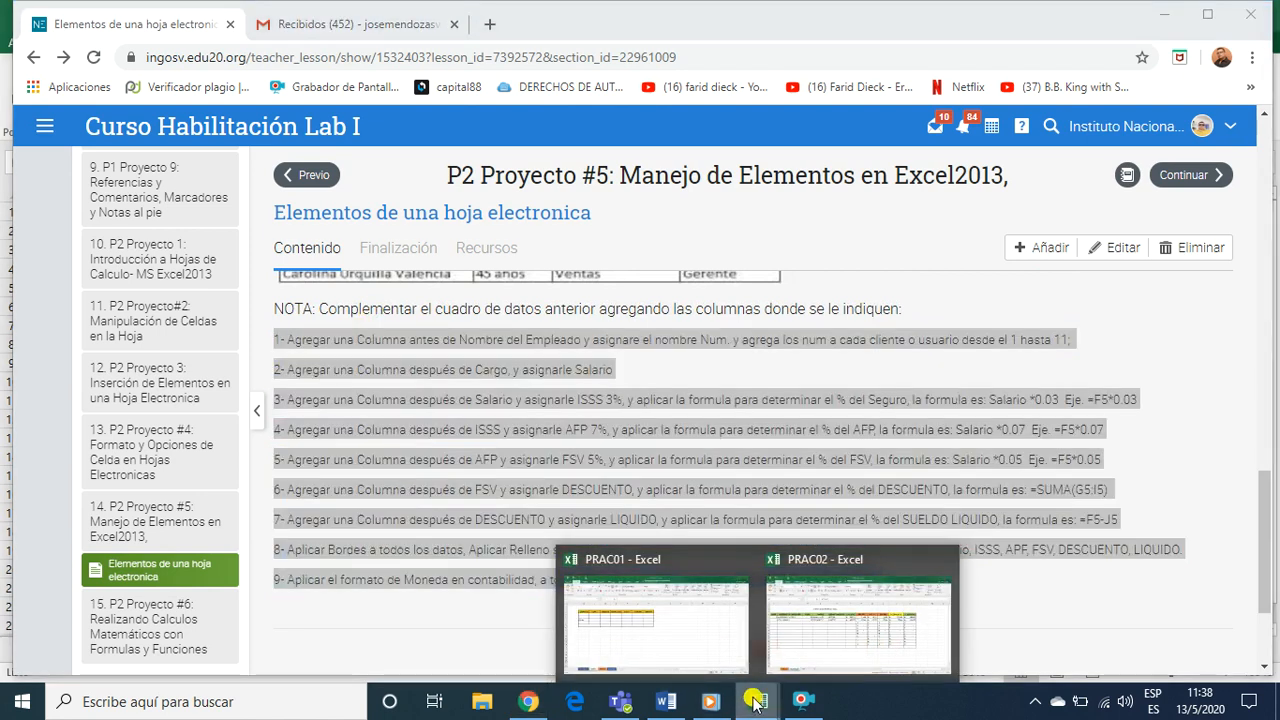
pyautogui.click(798, 615)
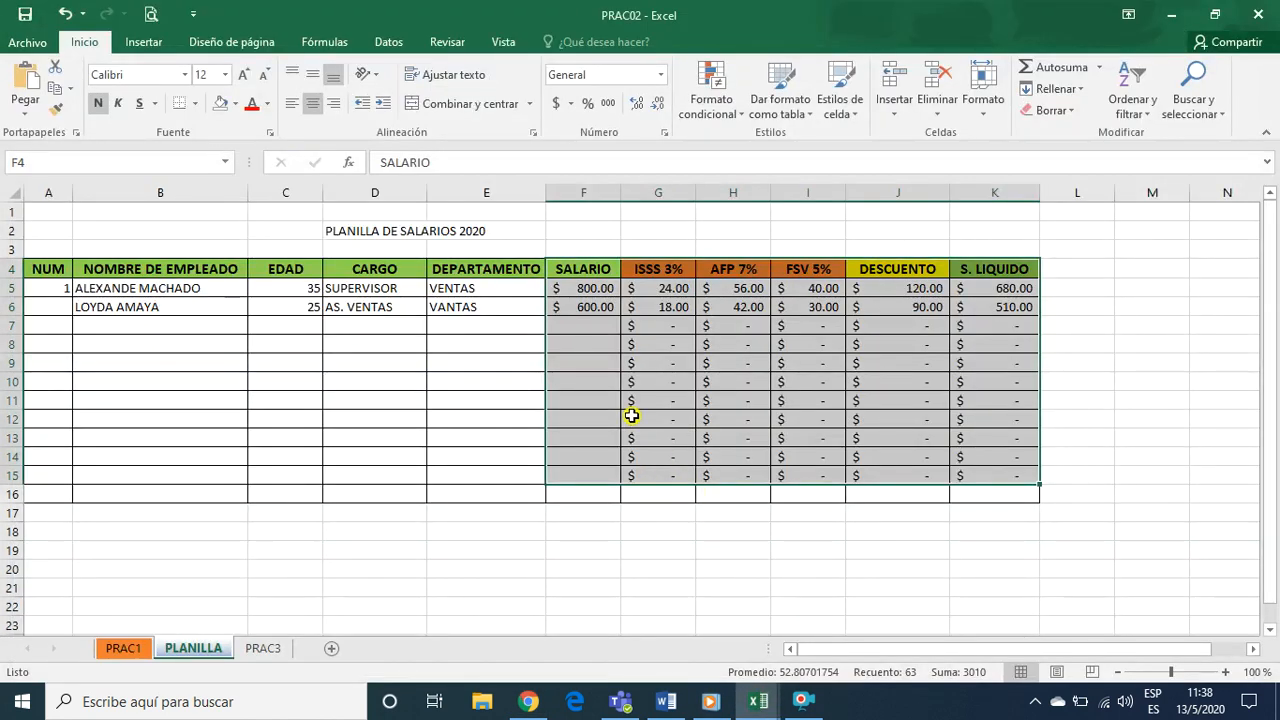
pyautogui.click(628, 399)
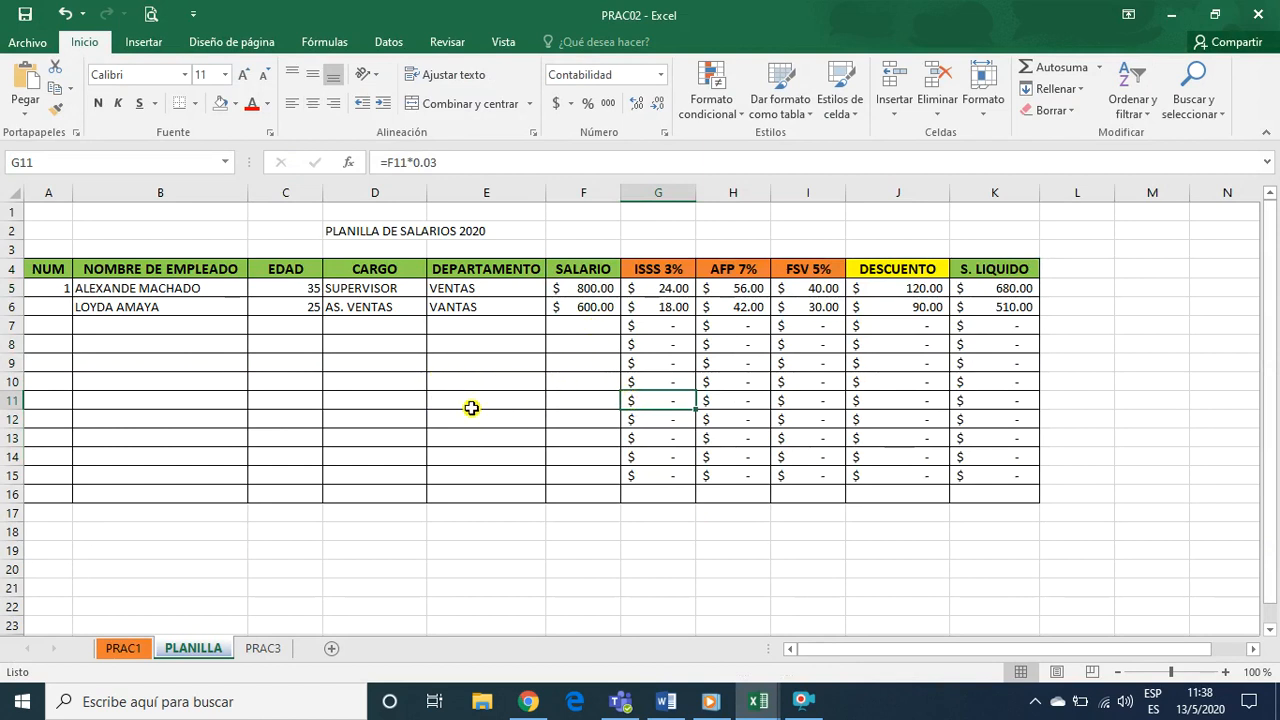
pyautogui.click(391, 357)
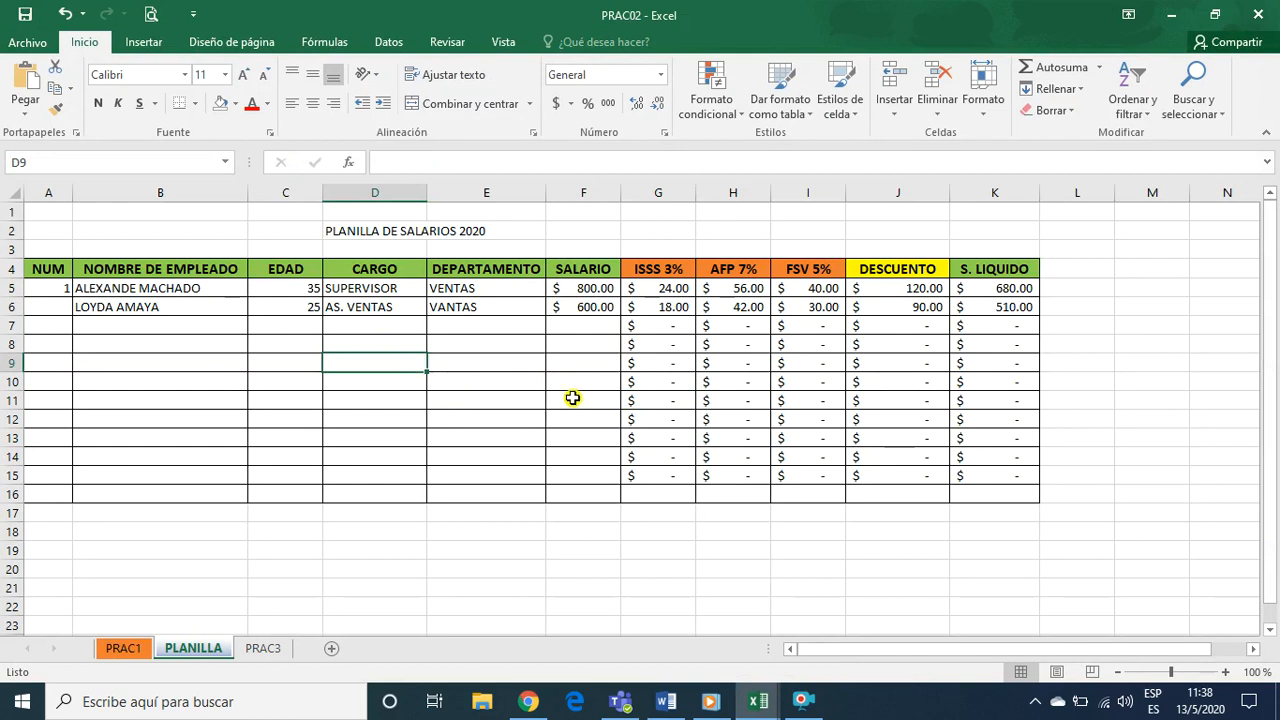
pyautogui.click(667, 292)
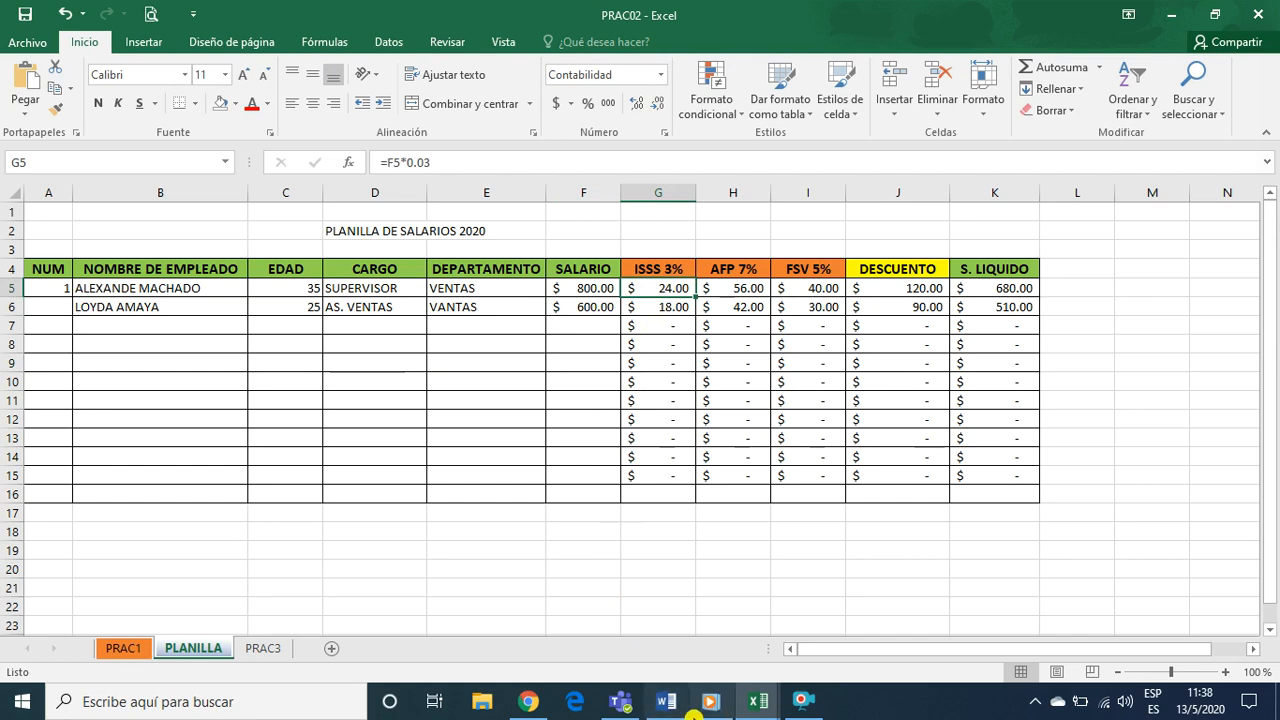
# Switch to Chrome to check the exercise's column formulas and clear the highlight on the nine instructions
pyautogui.click(533, 704)
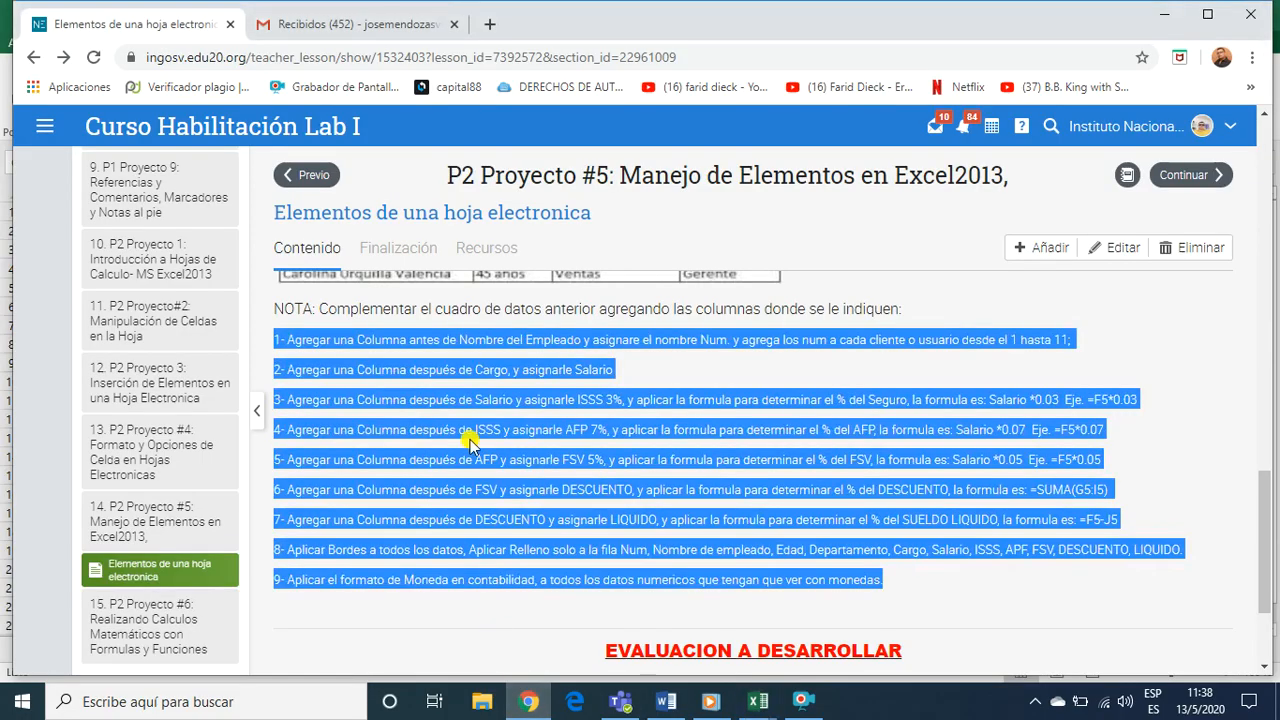
pyautogui.click(667, 373)
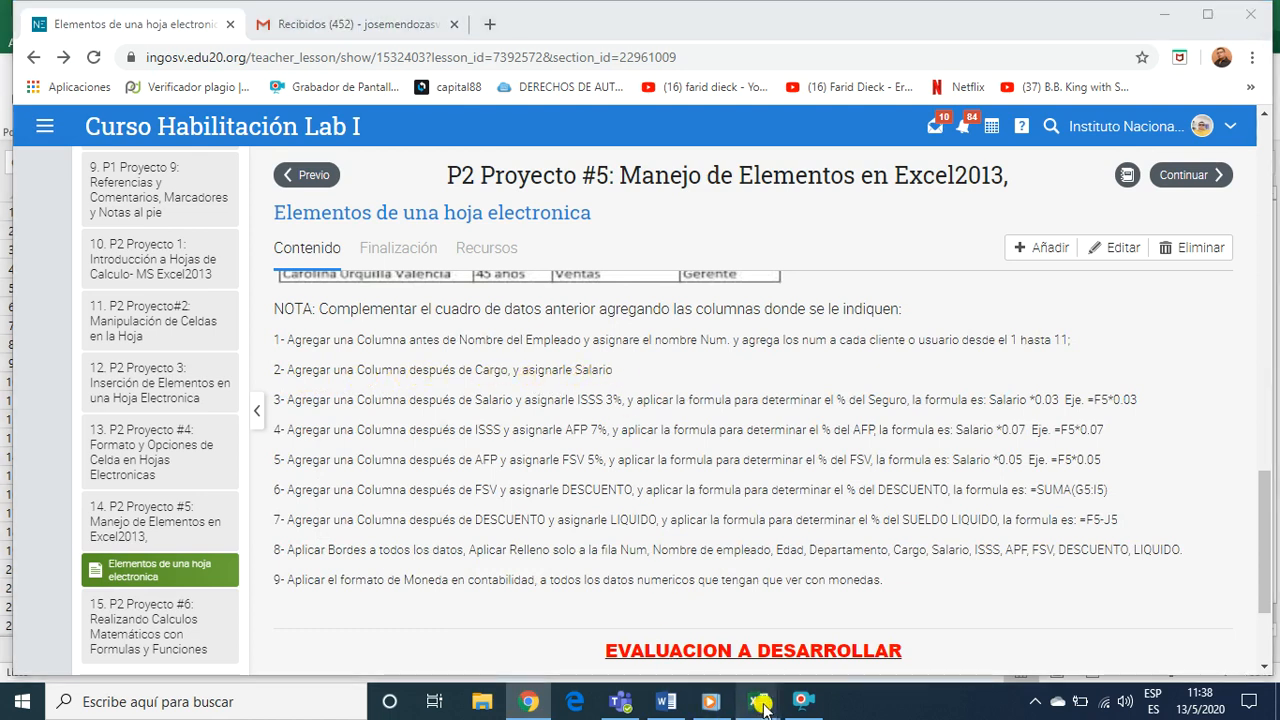
# Switch to the PRAC02 workbook in Excel and check the SALARIO heading and first salary on the PLANILLA sheet
pyautogui.moveTo(758, 701)
pyautogui.click(793, 577)
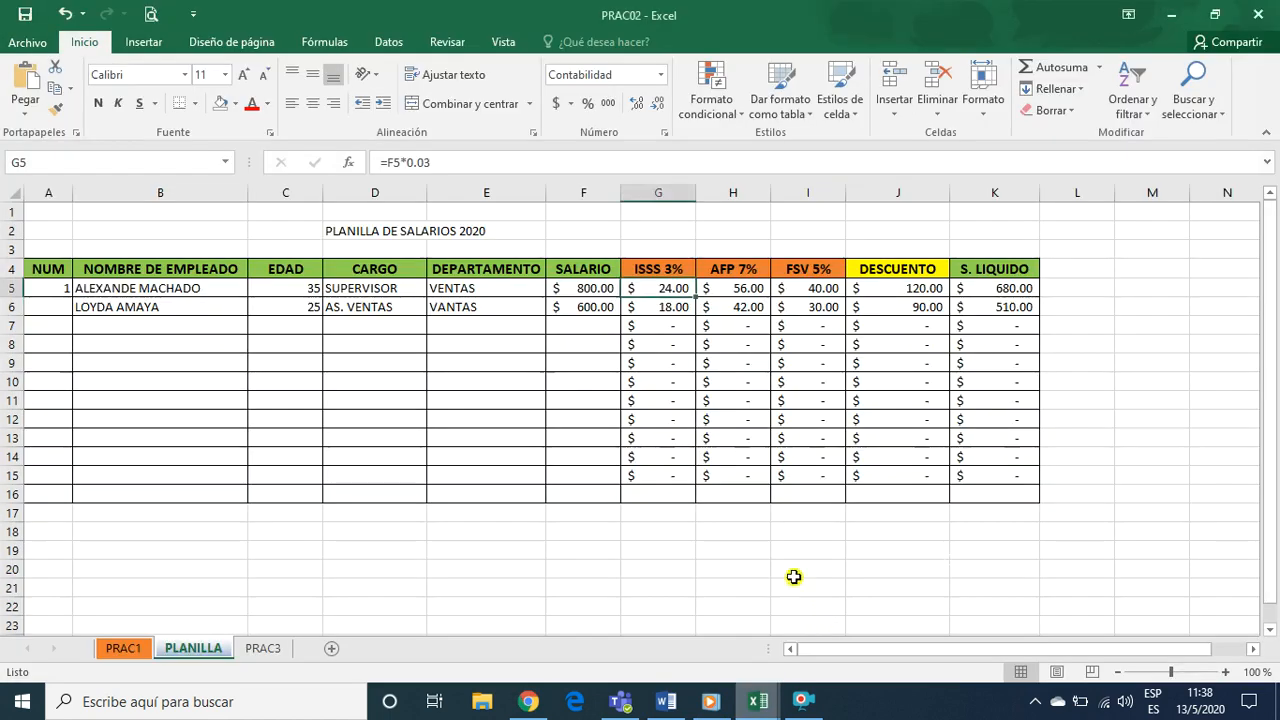
pyautogui.click(583, 284)
pyautogui.click(580, 270)
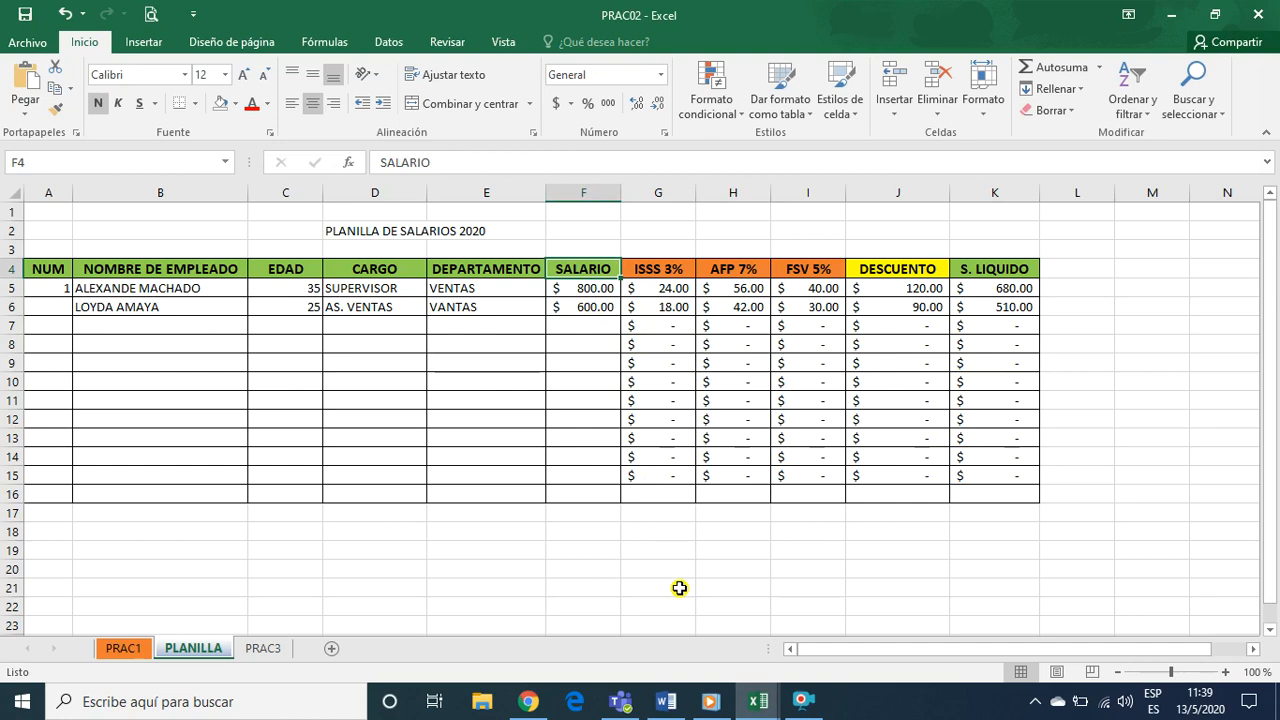
# Switch to Chrome and highlight ISSS 3% and its example formula =F5*0.03 in the exercise's third instruction
pyautogui.click(530, 702)
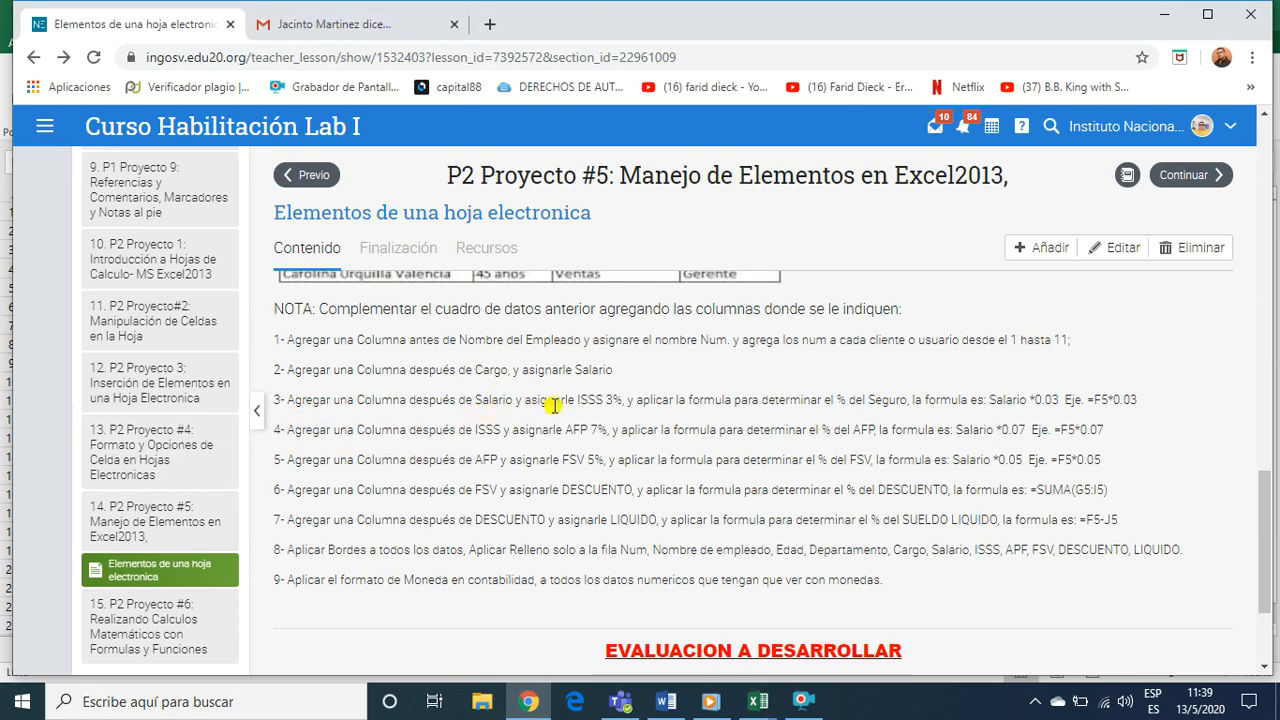
pyautogui.moveTo(578, 400); pyautogui.dragTo(601, 400)
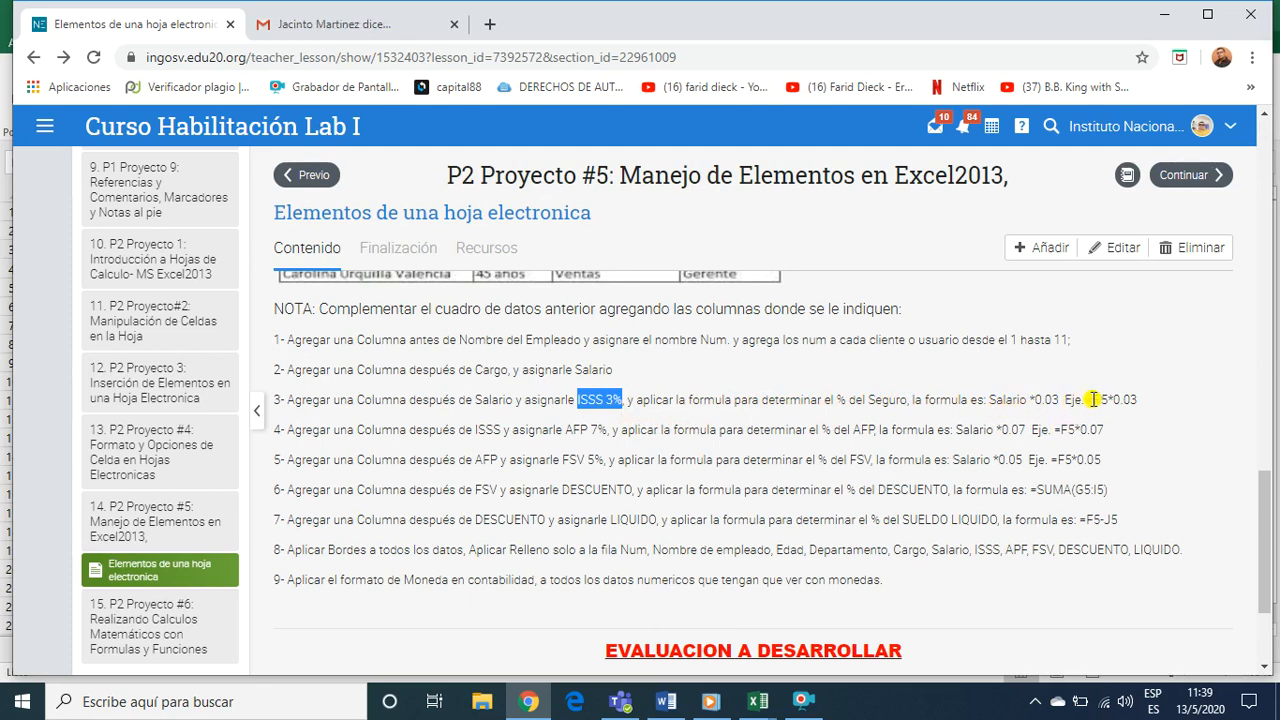
pyautogui.moveTo(1093, 399); pyautogui.dragTo(1143, 400)
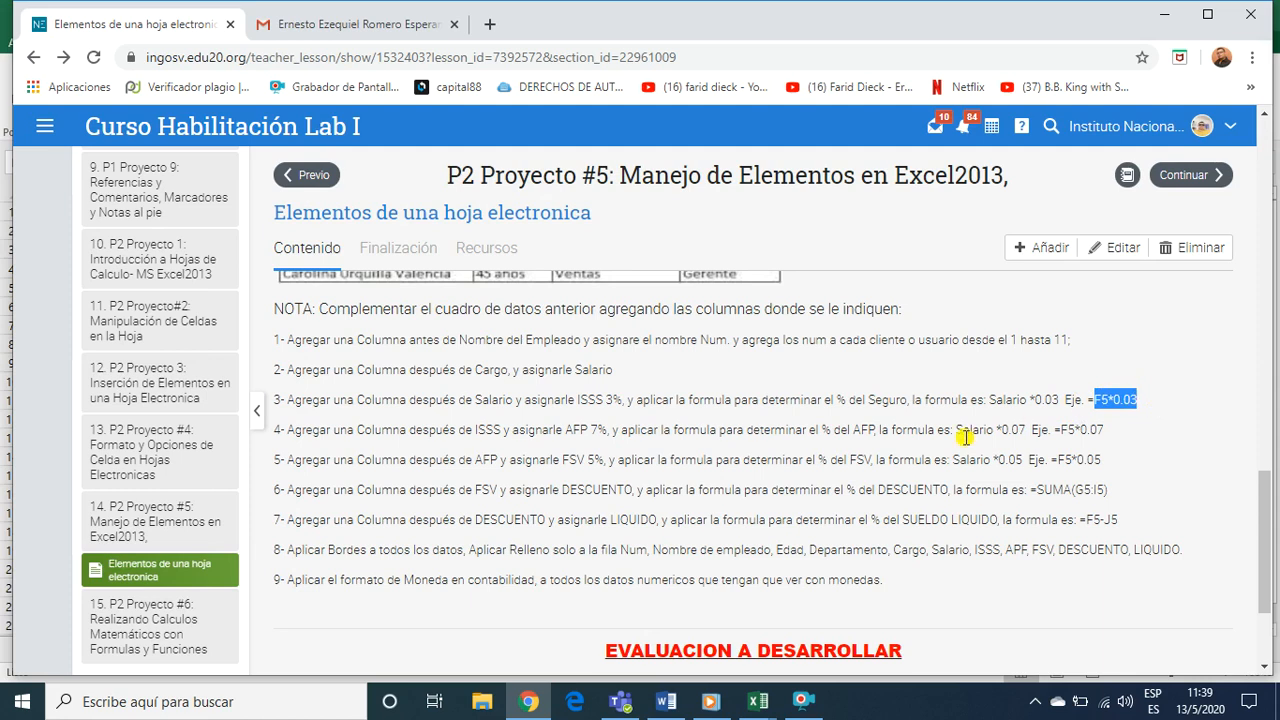
pyautogui.moveTo(1084, 400); pyautogui.dragTo(1138, 400)
pyautogui.click(1109, 402)
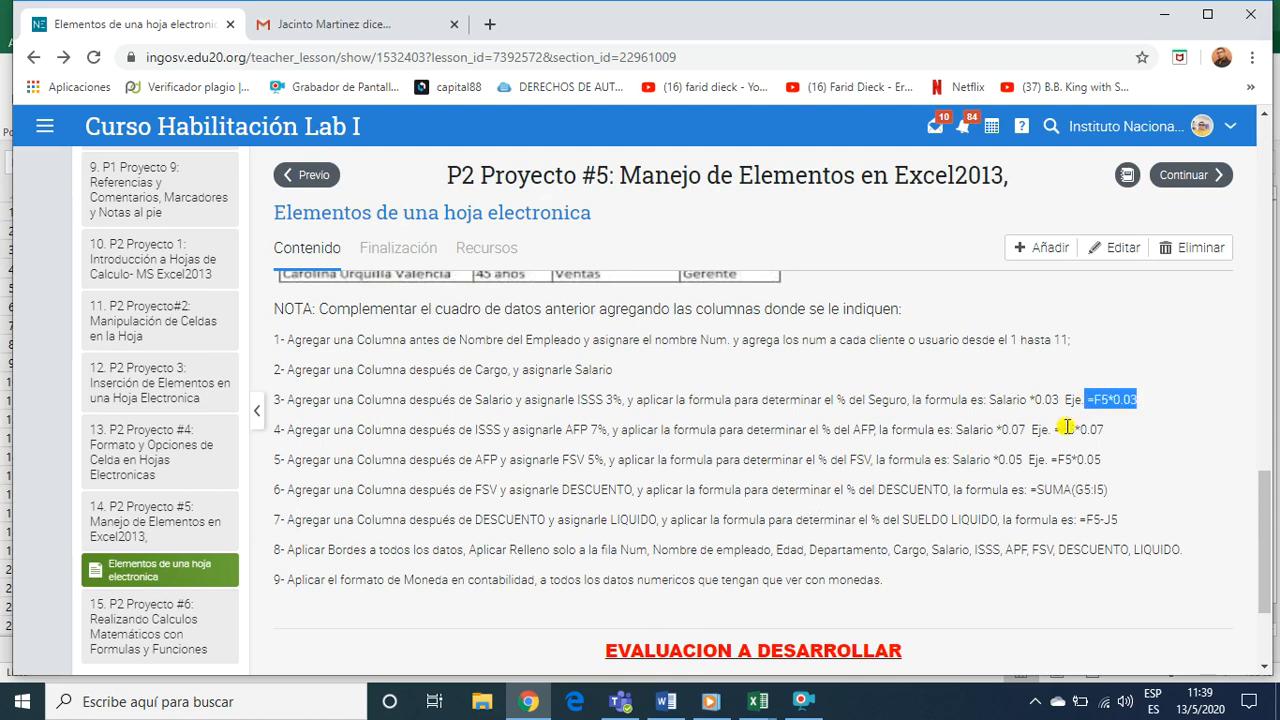
# Return to the PRAC02 workbook in Excel and inspect the ISSS 3% formula in cell G5
pyautogui.moveTo(757, 708)
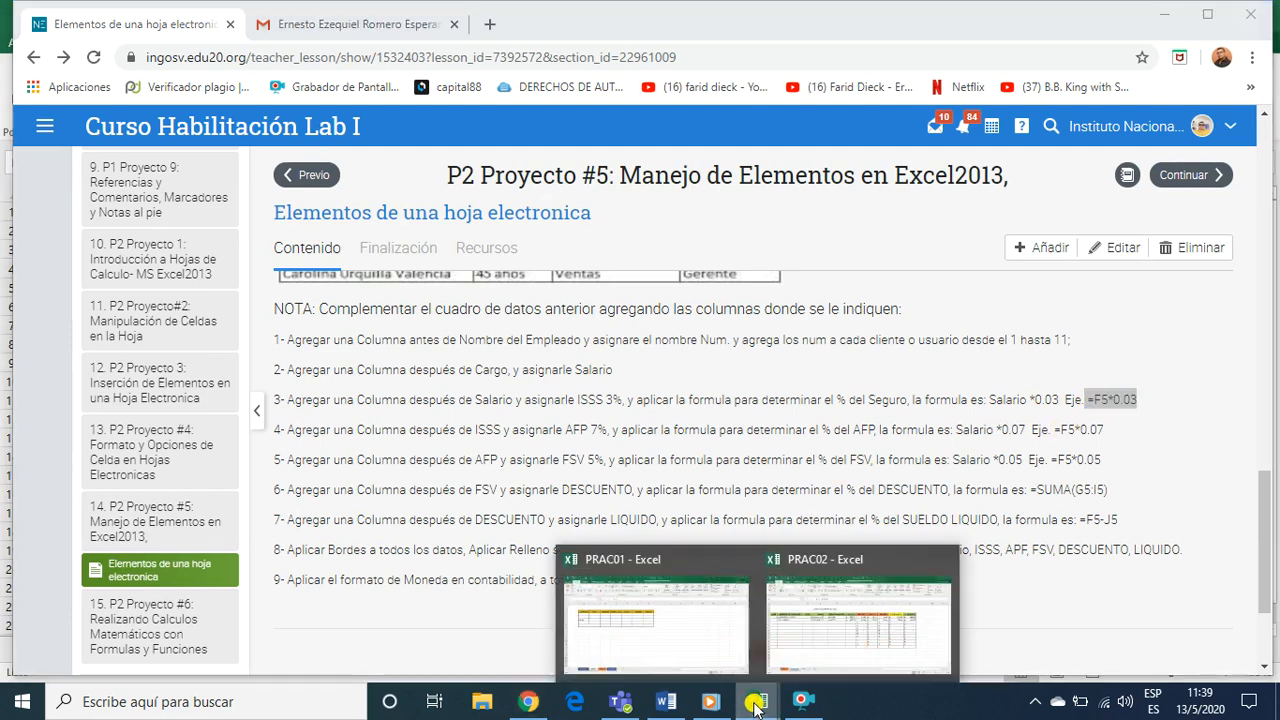
pyautogui.click(796, 657)
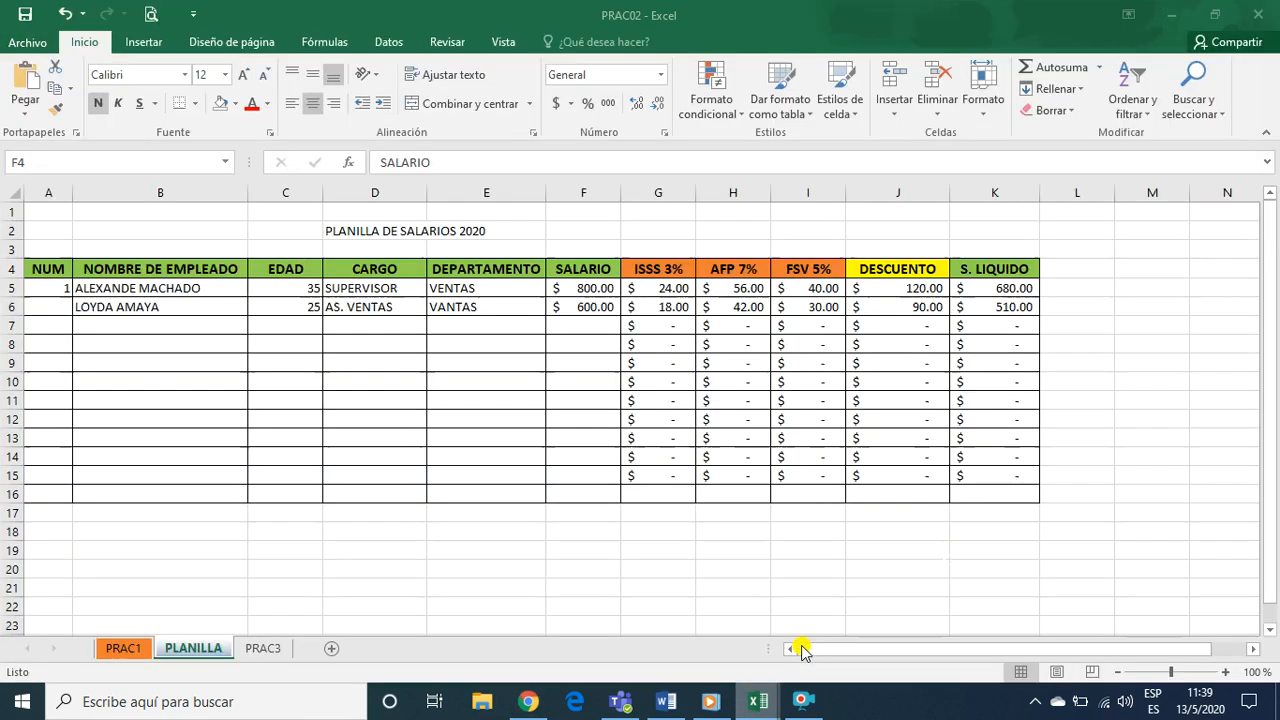
pyautogui.click(661, 288)
pyautogui.doubleClick(653, 290)
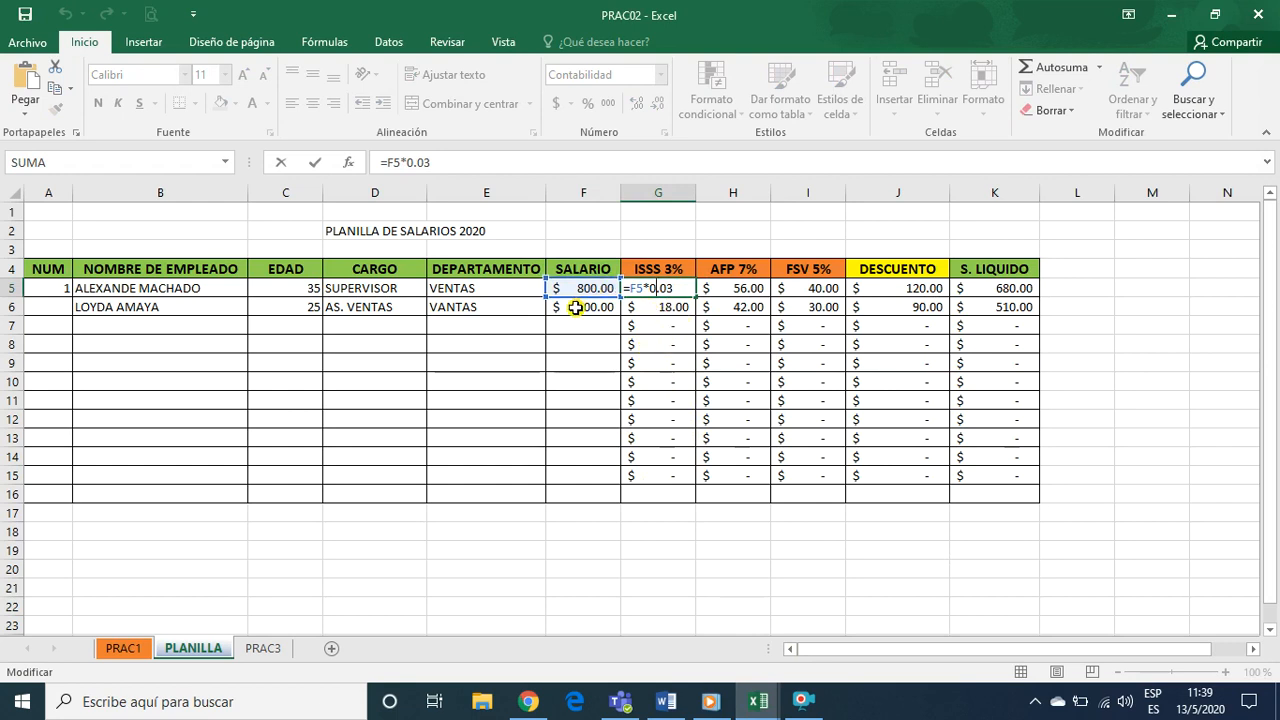
pyautogui.hotkey('ctrl', 'Return')
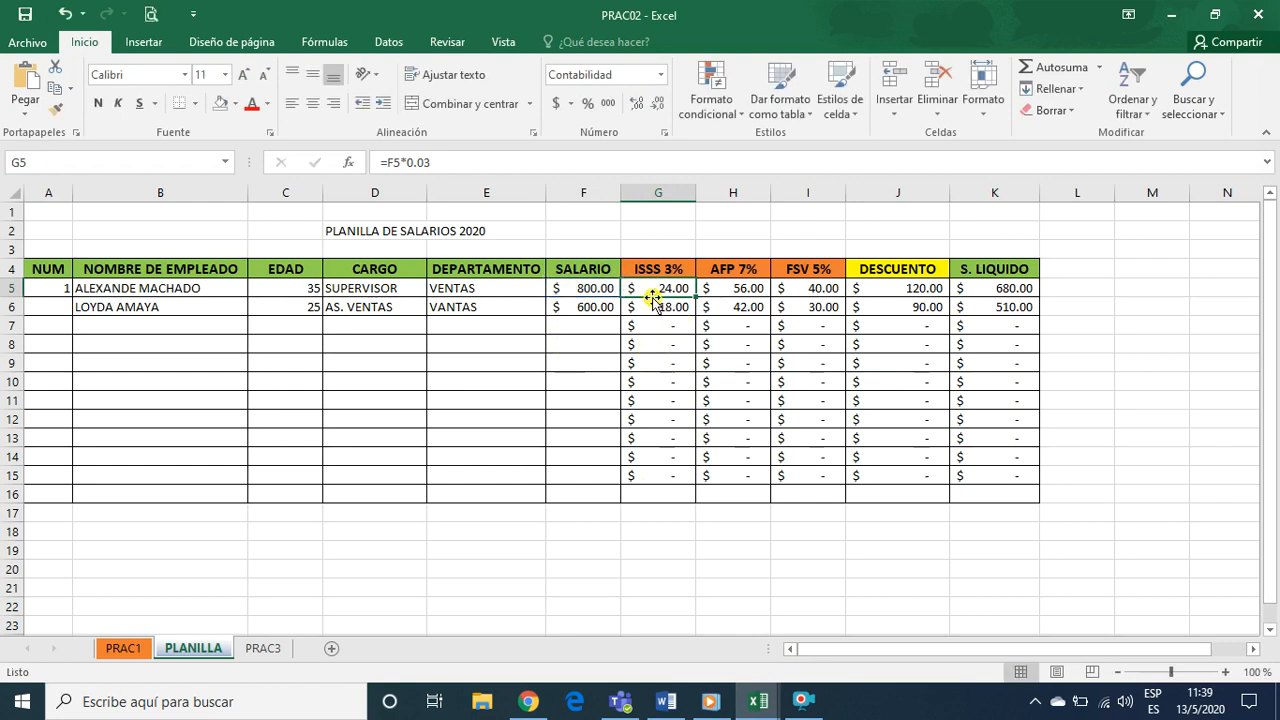
# Clear cell G5 and re-enter the ISSS 3% formula =F5*0.03, referencing the salary in F5
pyautogui.press('Delete')
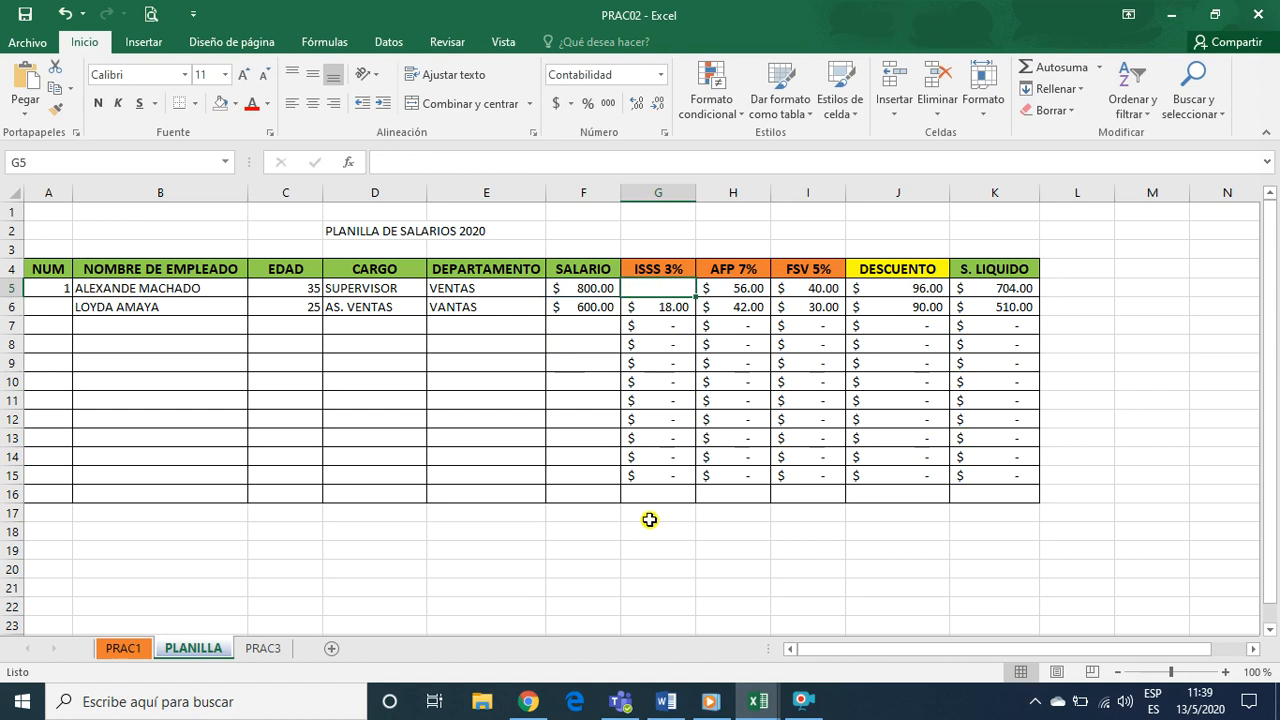
pyautogui.write('=')
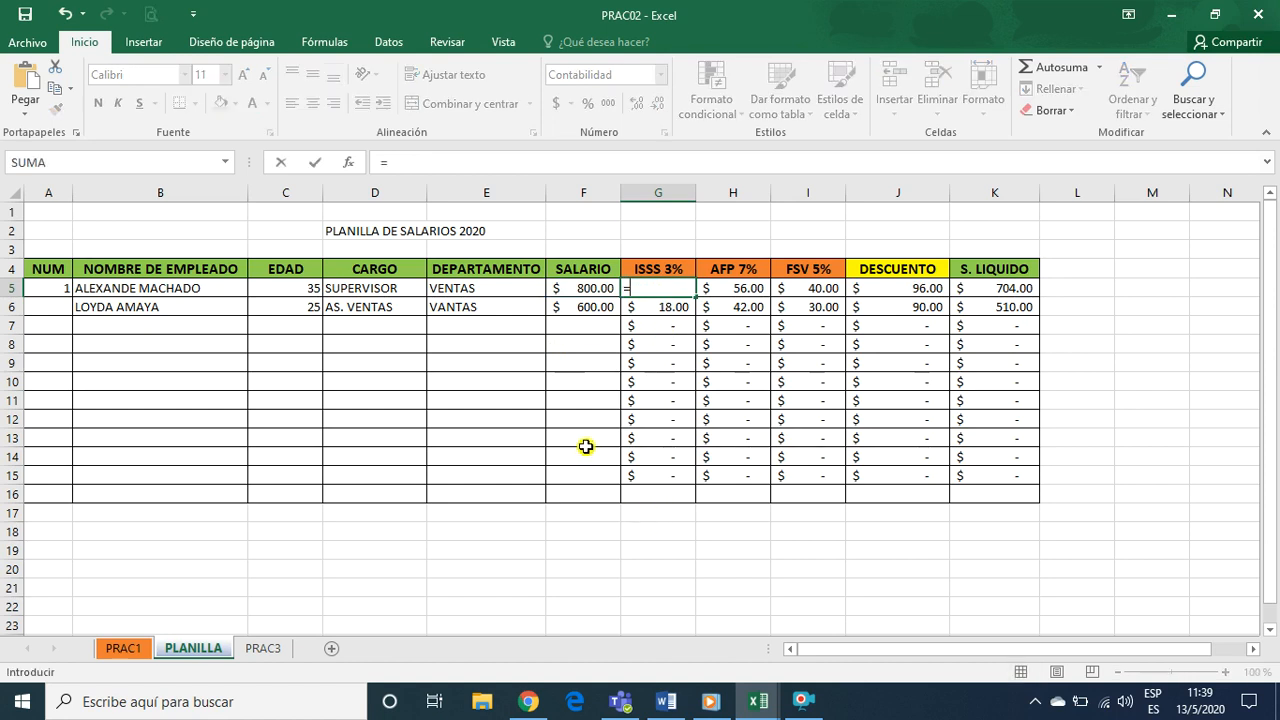
pyautogui.click(582, 291)
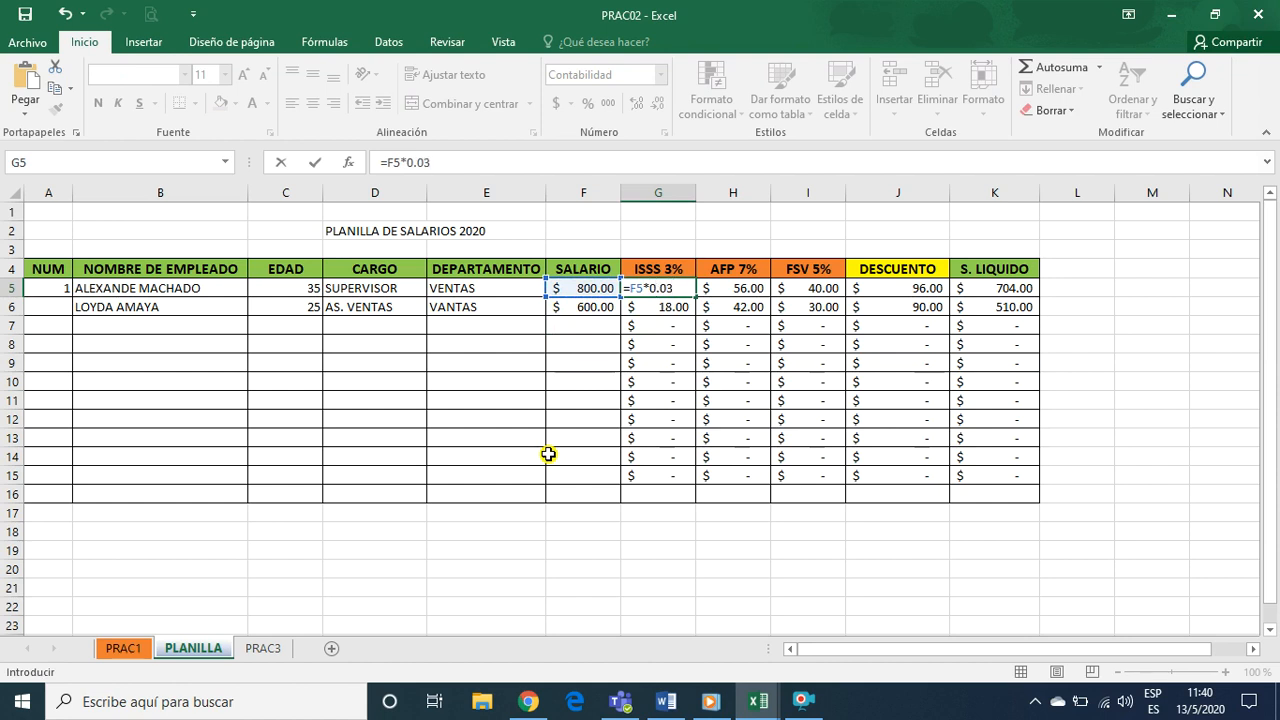
pyautogui.press('Return')
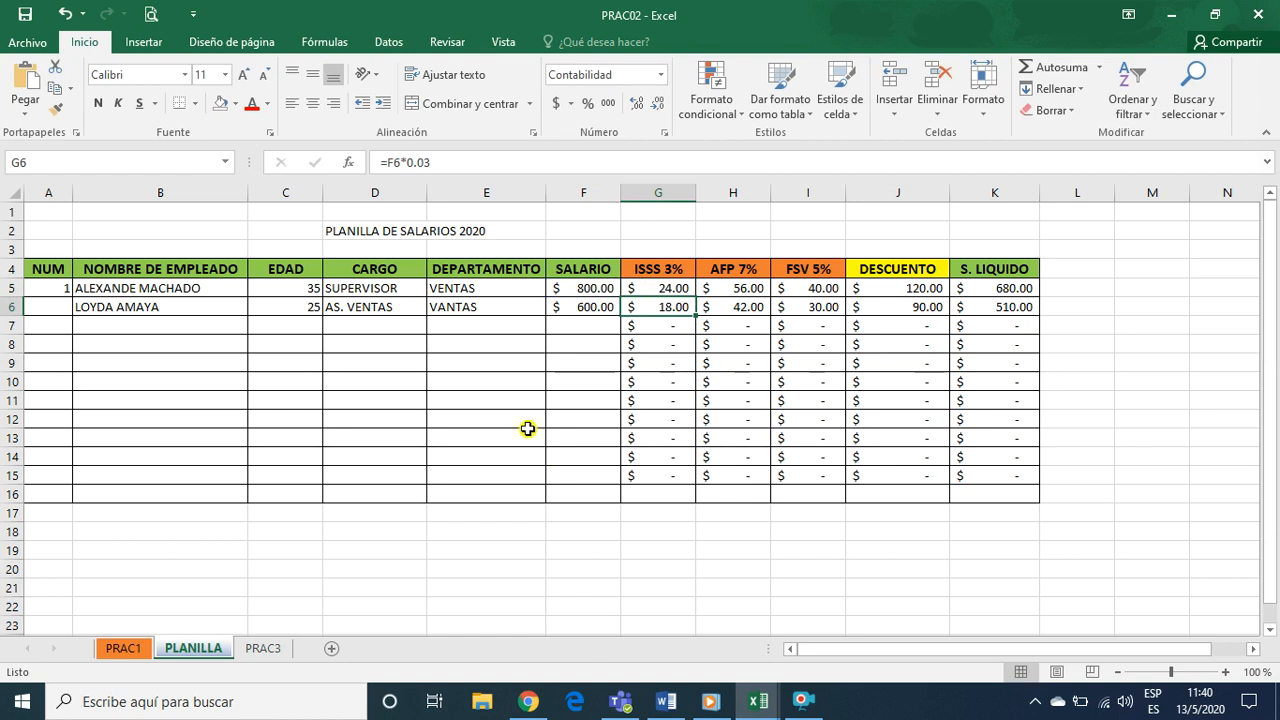
# Review the re-entered ISSS formula in cell G5 and cancel the cell edit
pyautogui.click(668, 287)
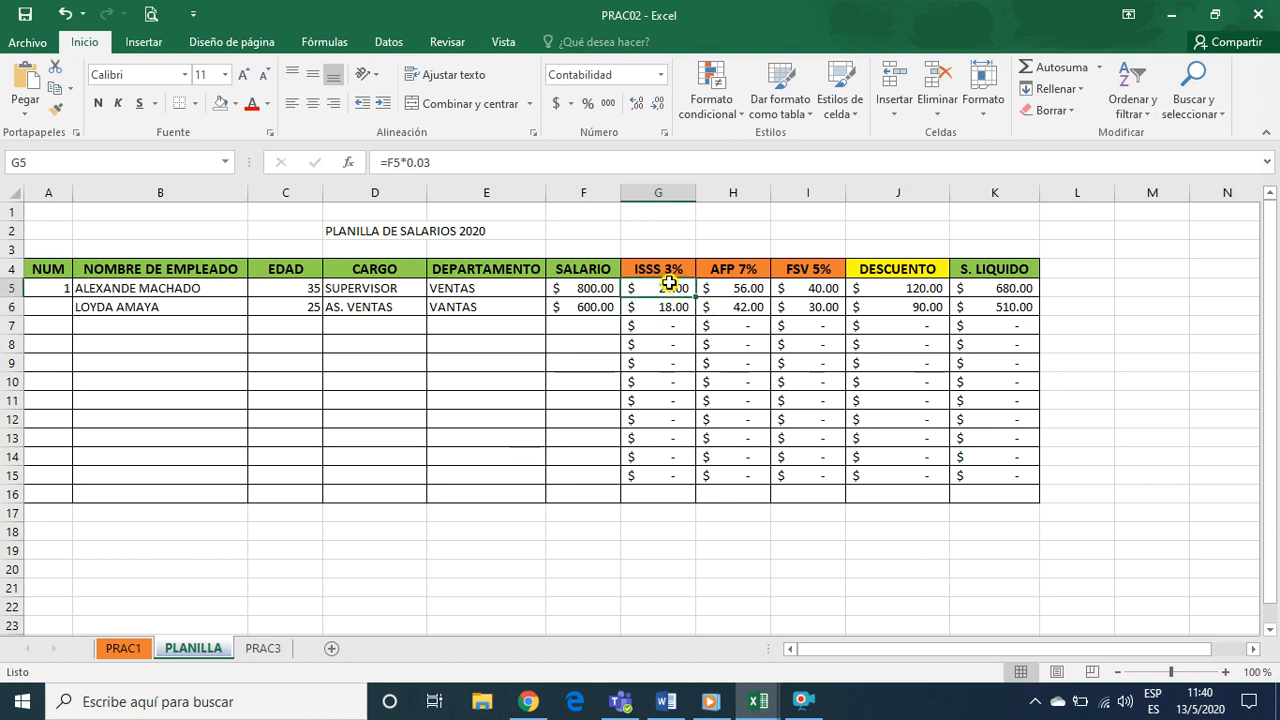
pyautogui.doubleClick(652, 290)
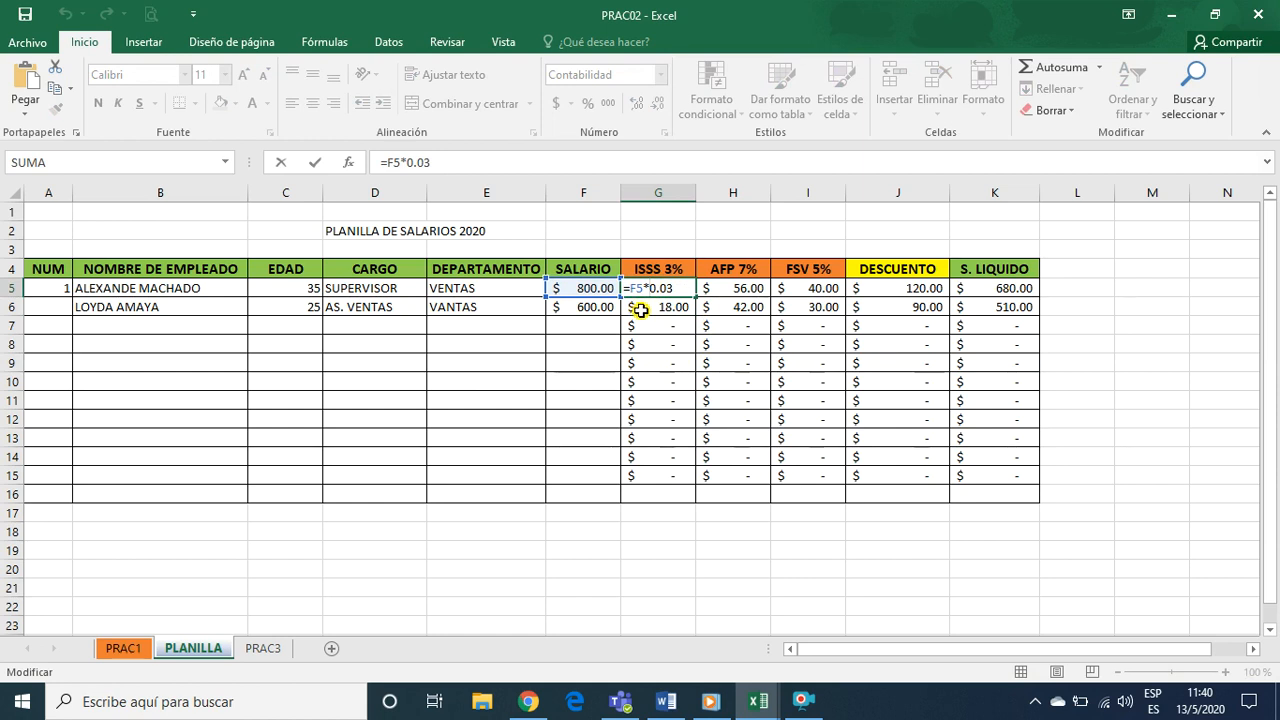
pyautogui.click(738, 327)
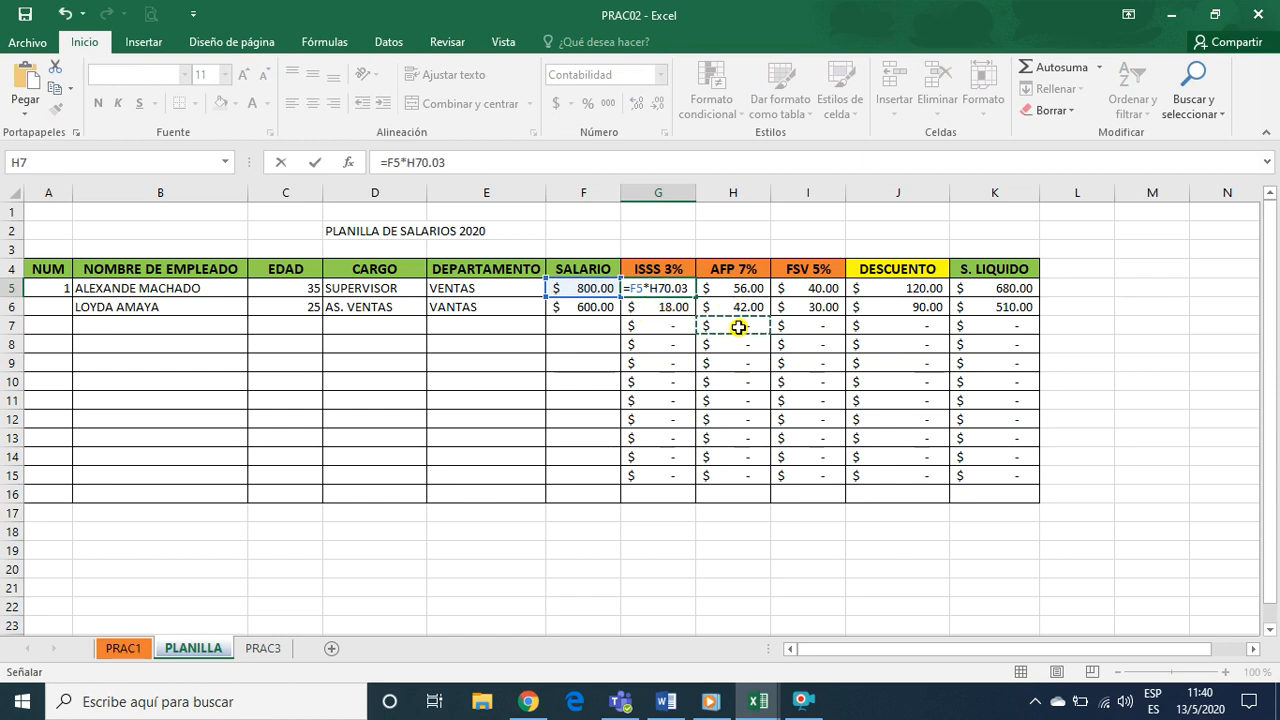
pyautogui.press('Escape')
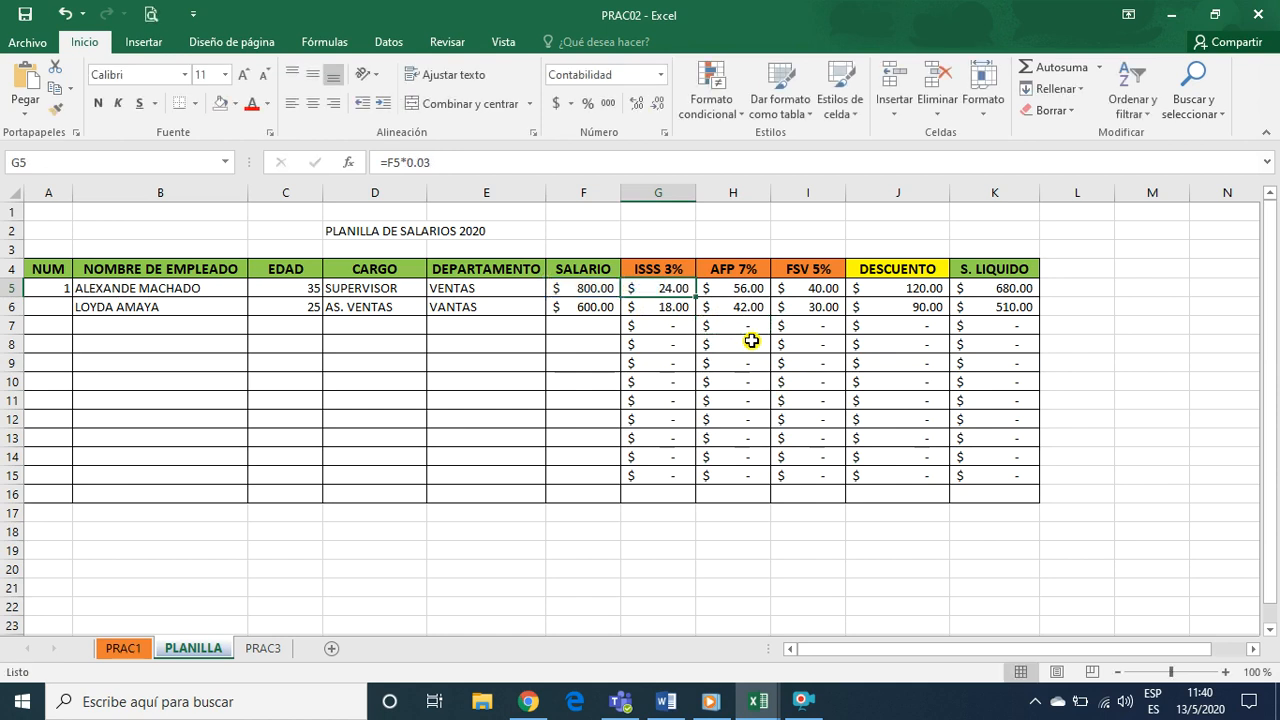
# Inspect the AFP 7% formula in cell H5 and the FSV 5% formula in cell I5
pyautogui.click(735, 285)
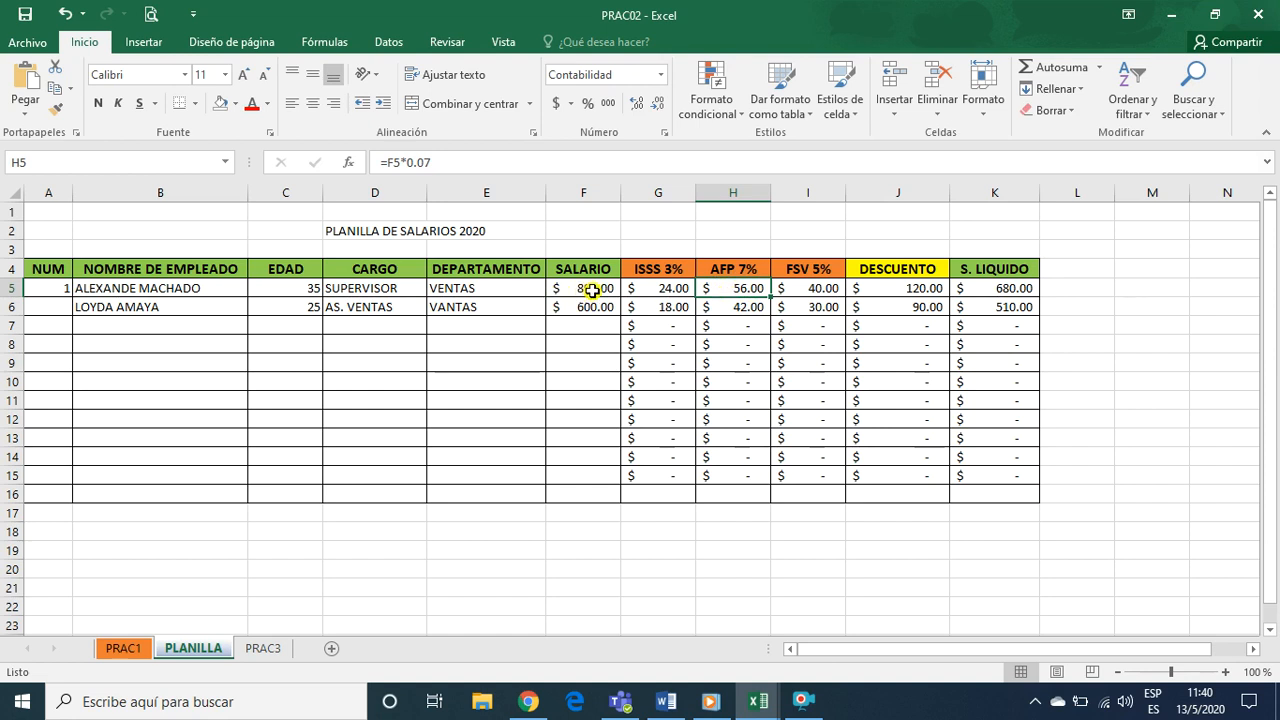
pyautogui.doubleClick(755, 289)
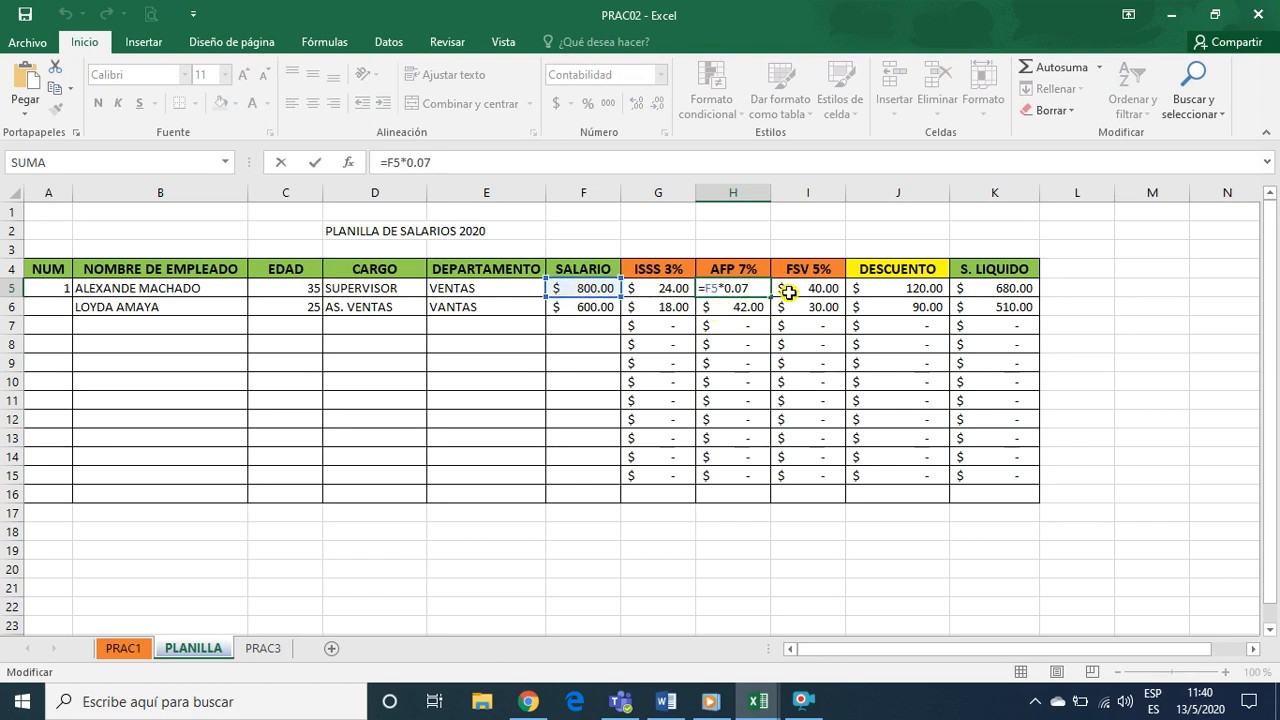
pyautogui.press('Return')
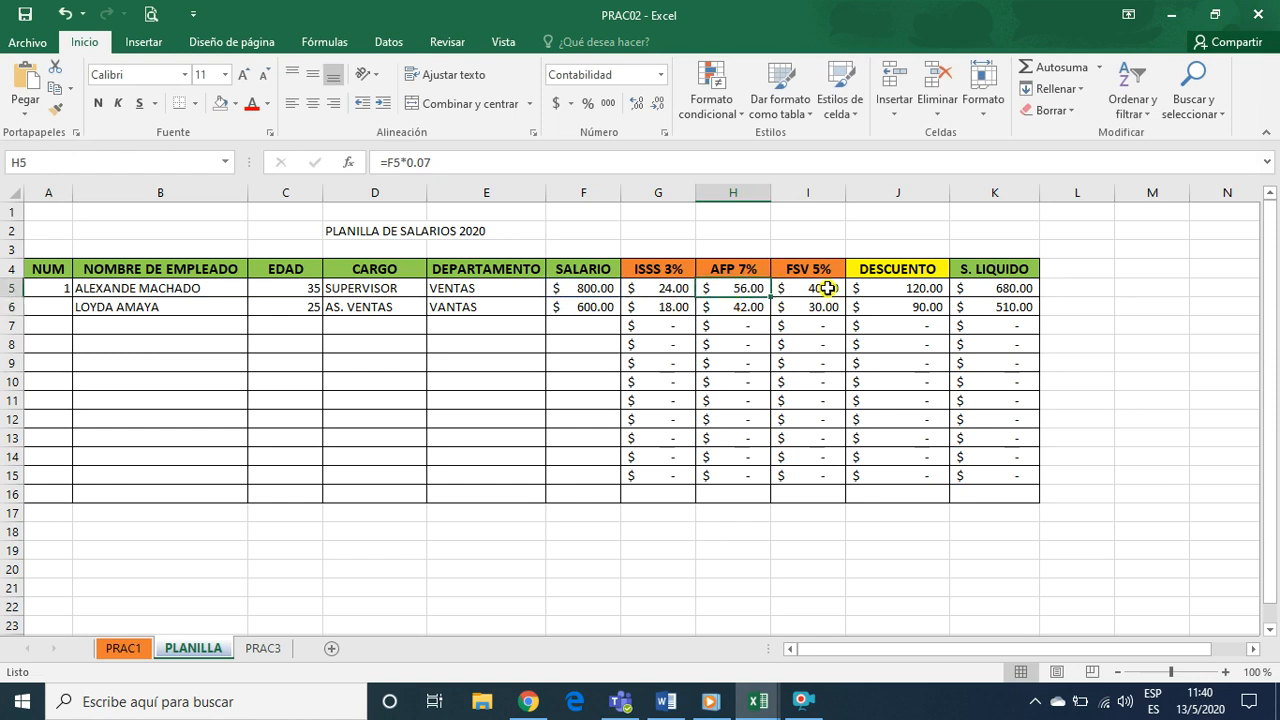
pyautogui.click(820, 288)
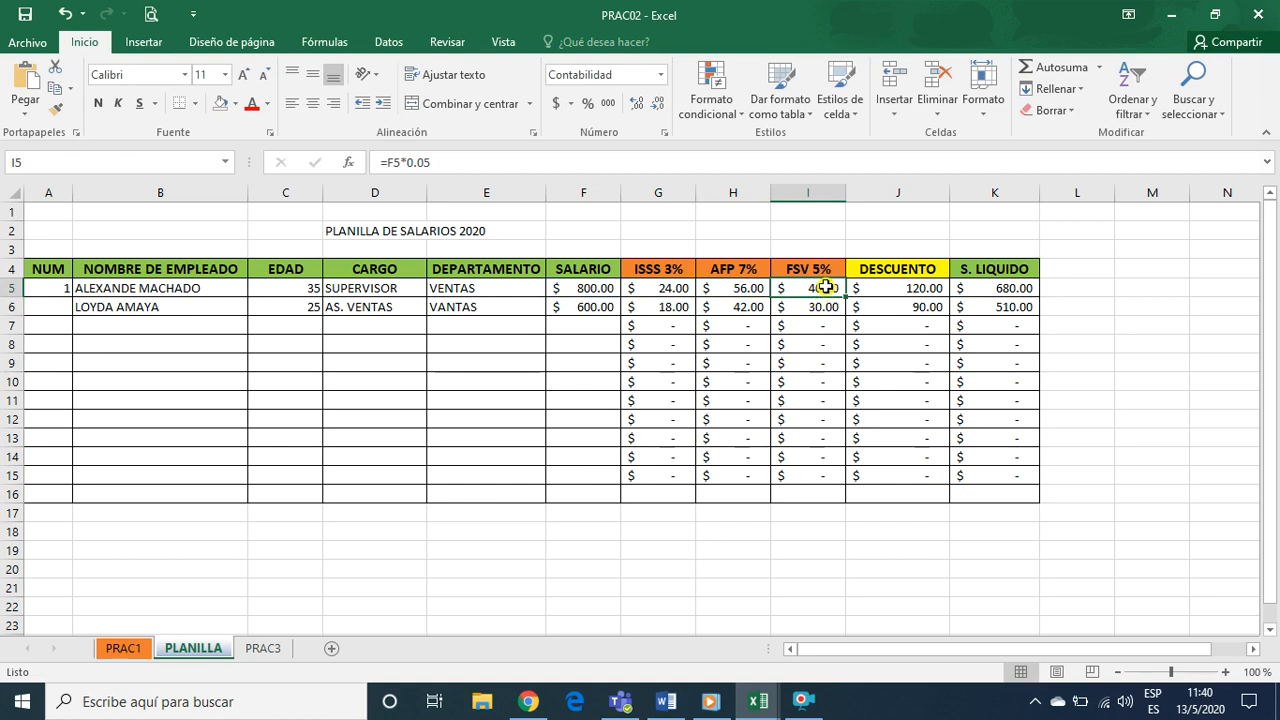
pyautogui.doubleClick(825, 288)
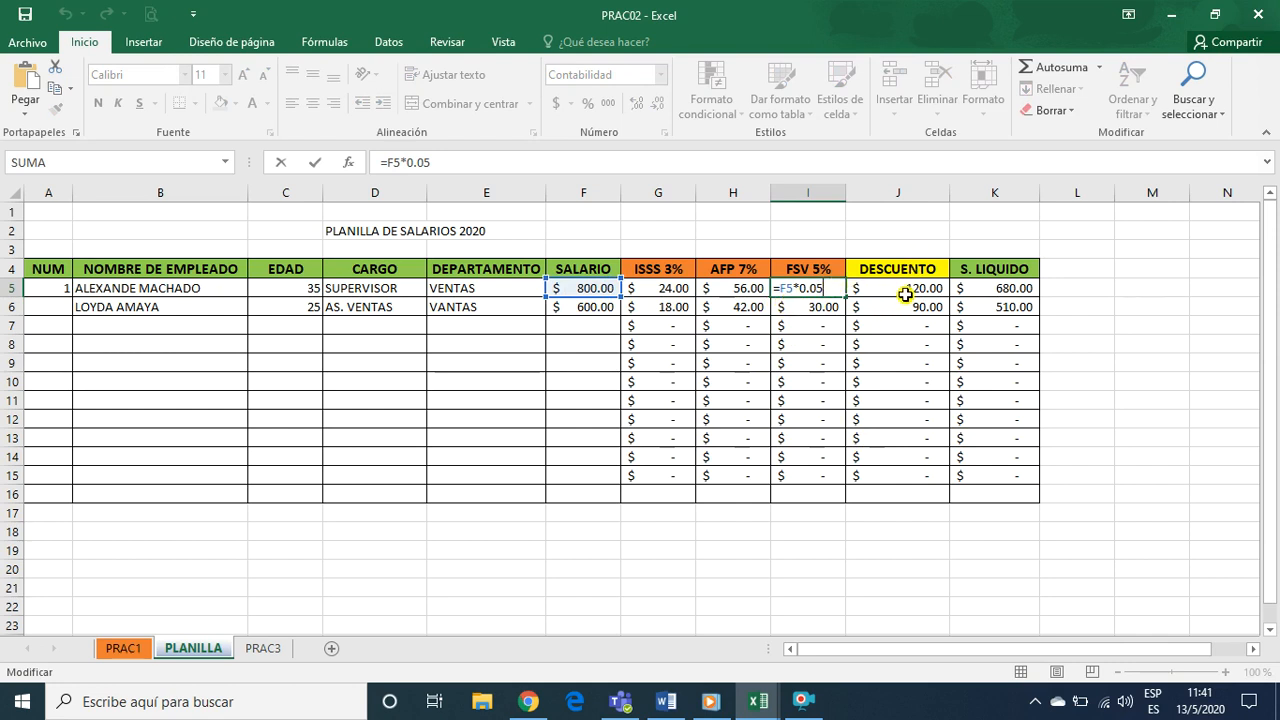
pyautogui.press('Escape')
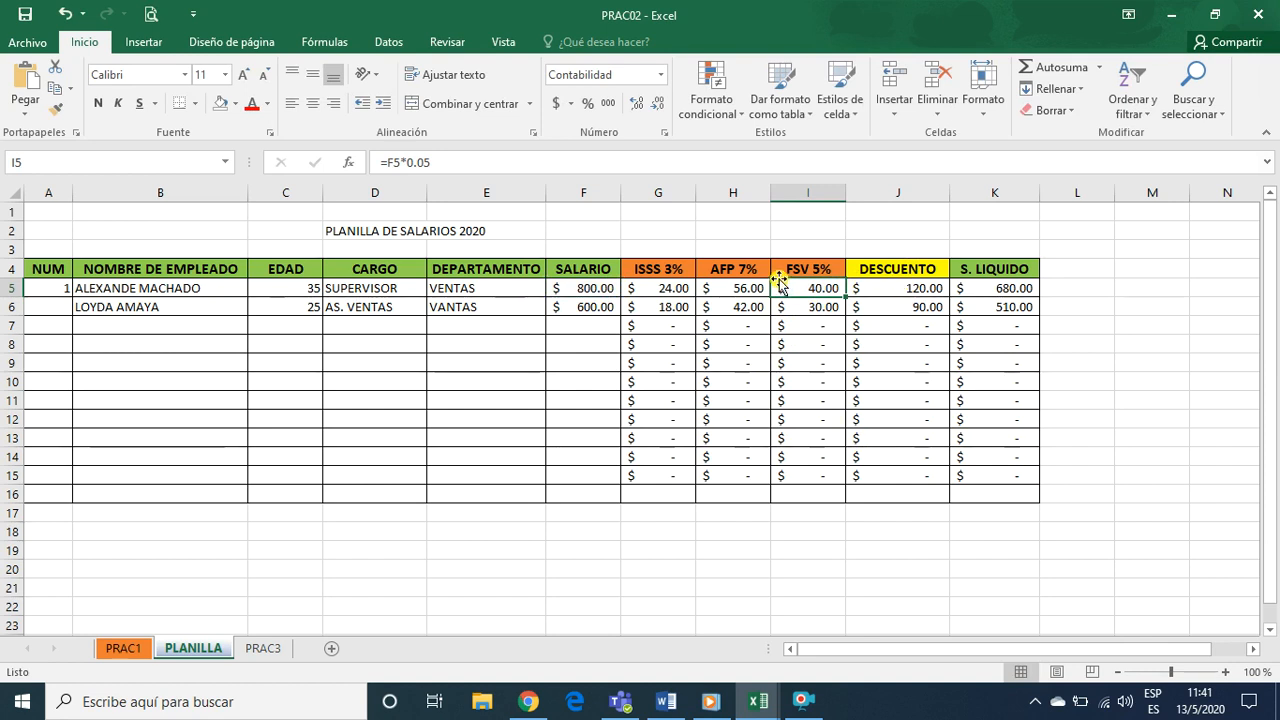
pyautogui.doubleClick(811, 289)
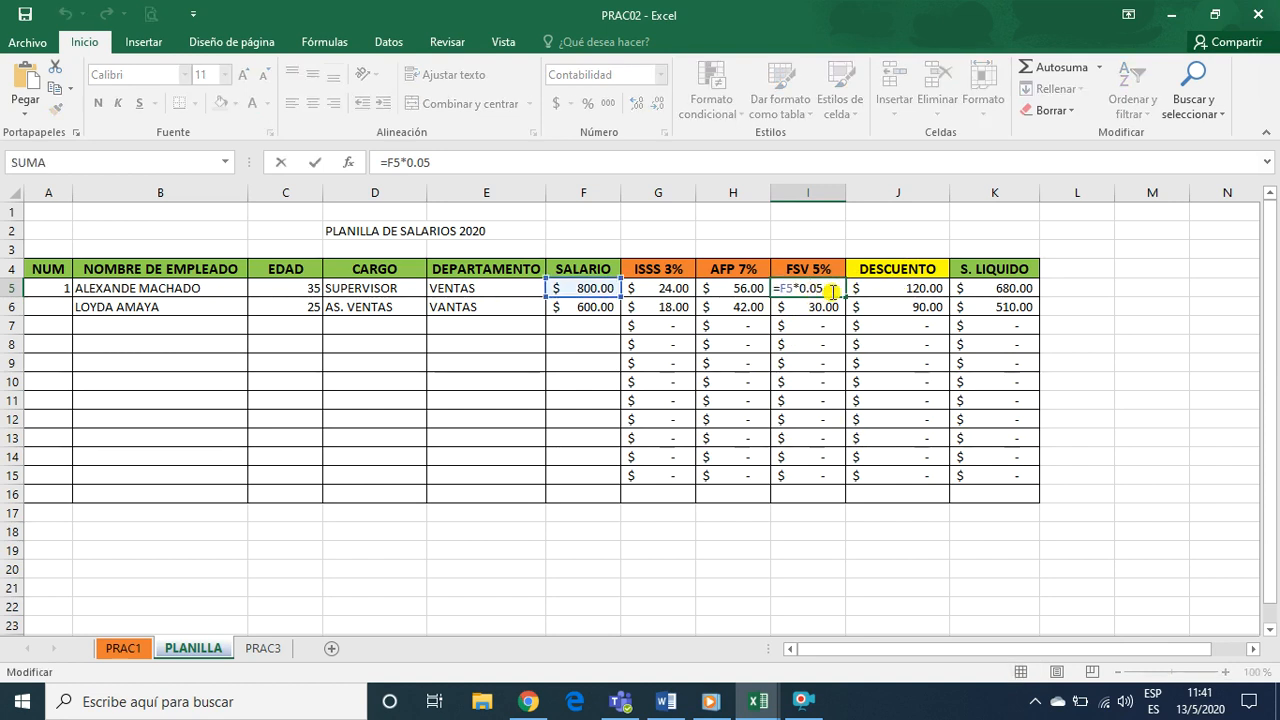
pyautogui.press('Return')
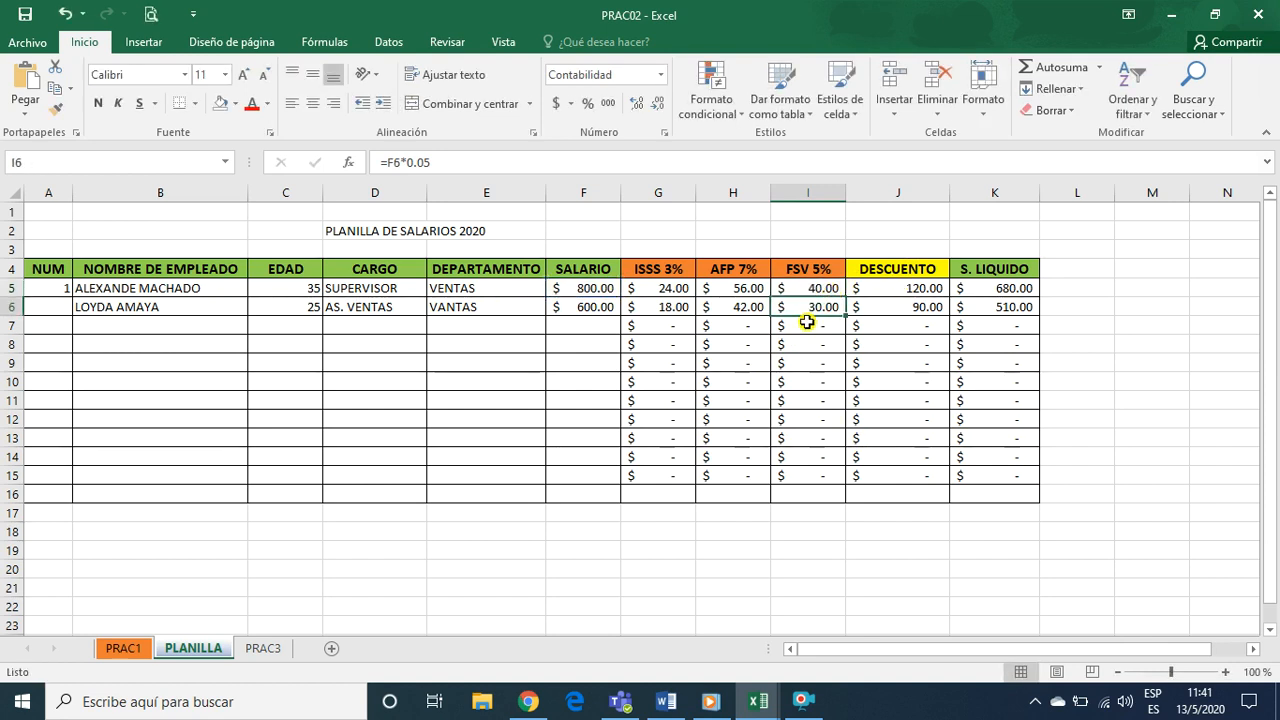
# Delete the contents of G6:K15 so the deduction and net salary formulas remain only in row 5
pyautogui.moveTo(670, 312); pyautogui.dragTo(996, 474)
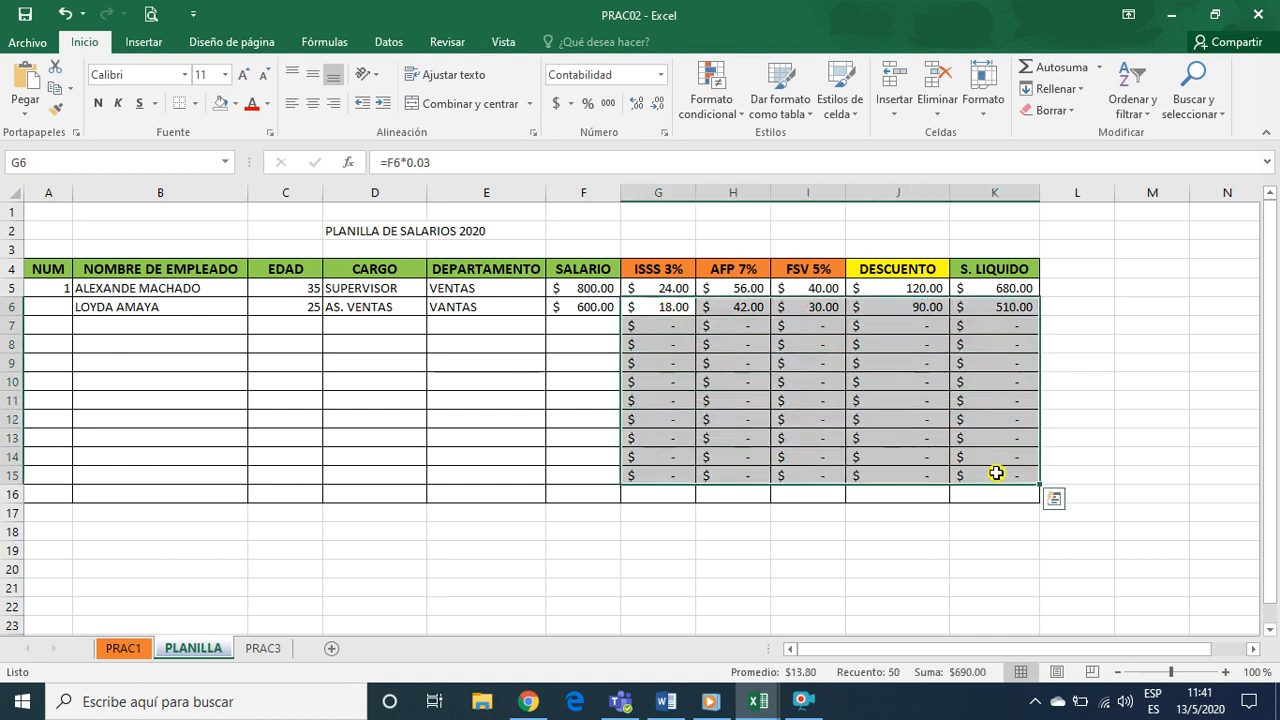
pyautogui.press('Delete')
pyautogui.click(808, 380)
# Examine the DESCUENTO formula in cell J5 and the deduction cells that it adds together
pyautogui.click(826, 288)
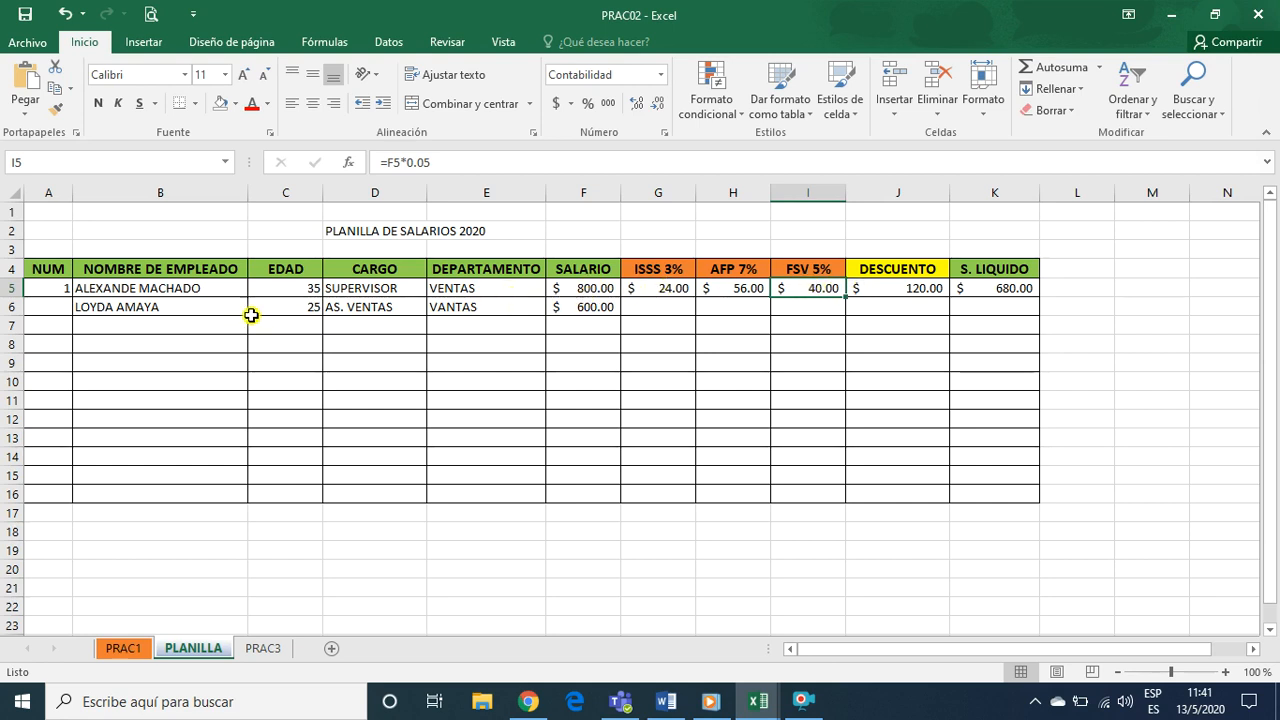
pyautogui.click(901, 289)
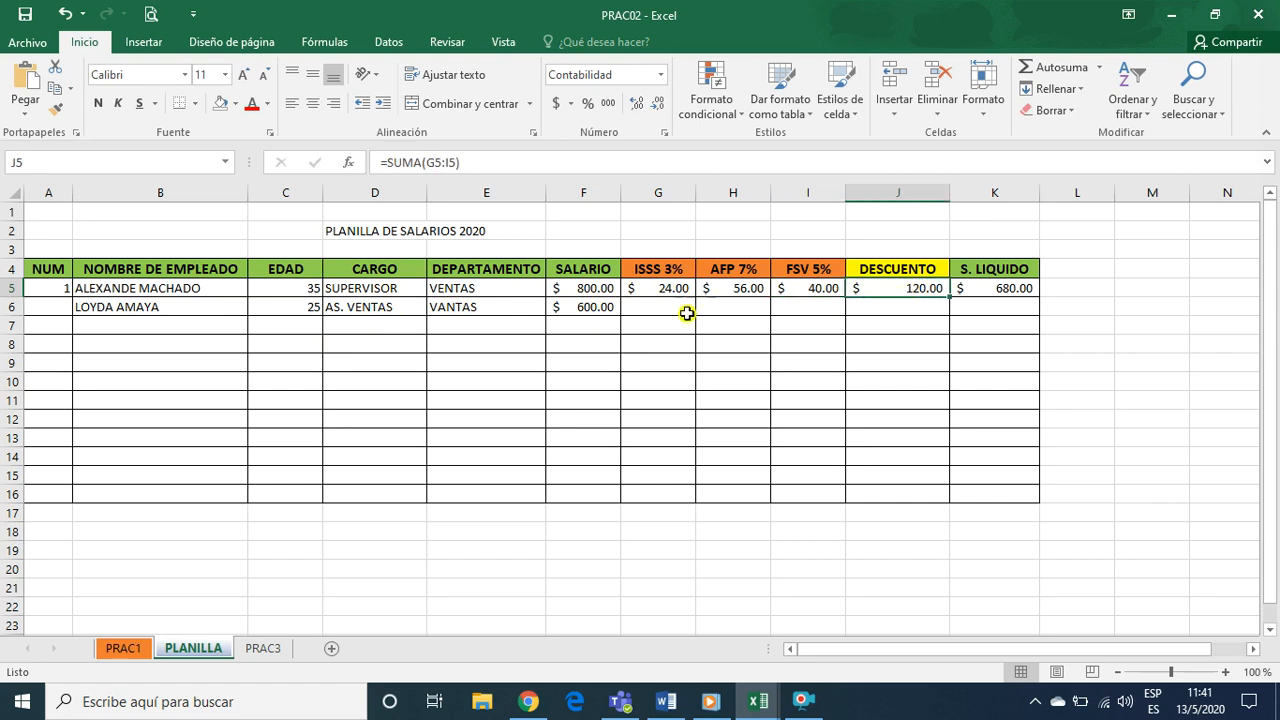
pyautogui.click(705, 340)
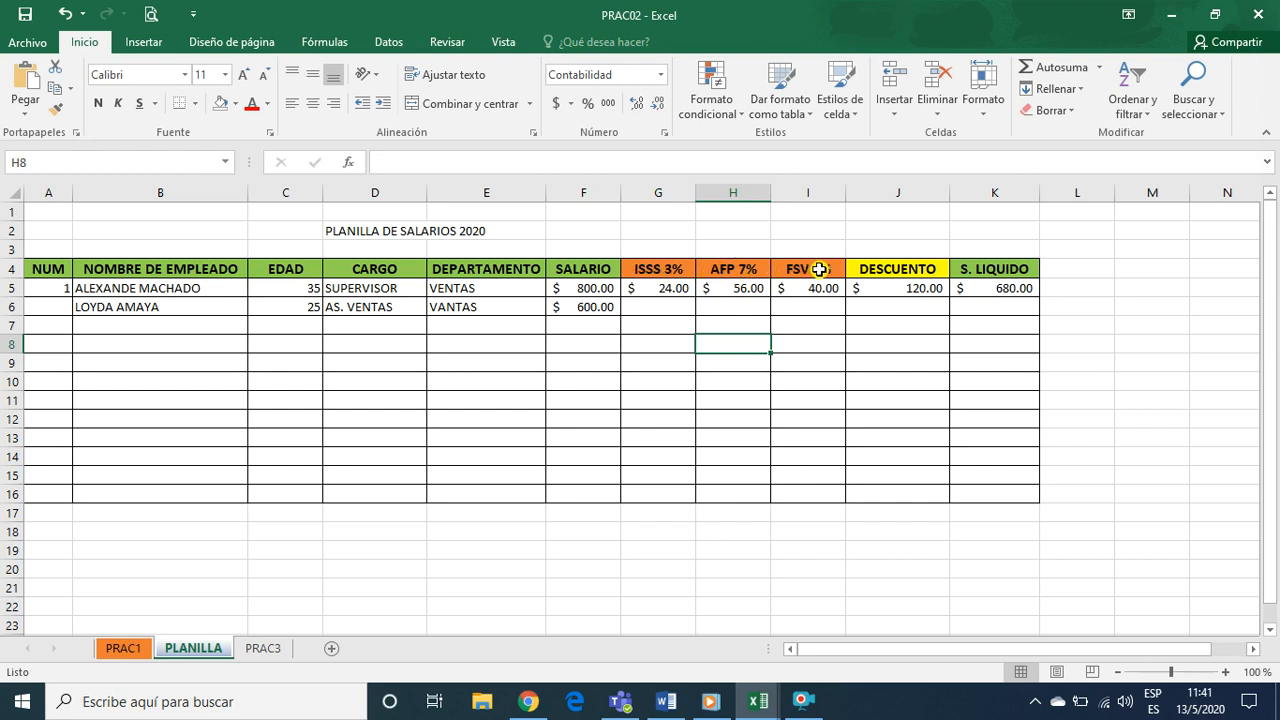
pyautogui.click(820, 270)
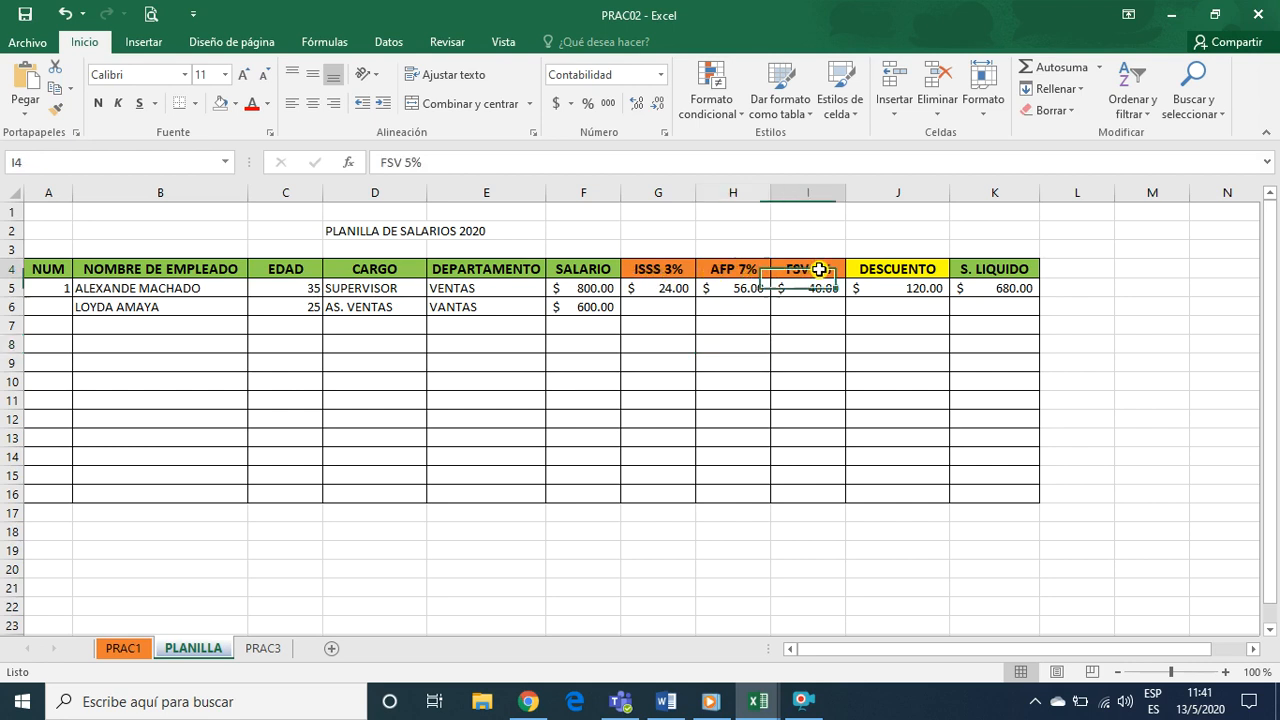
pyautogui.click(920, 288)
pyautogui.doubleClick(916, 288)
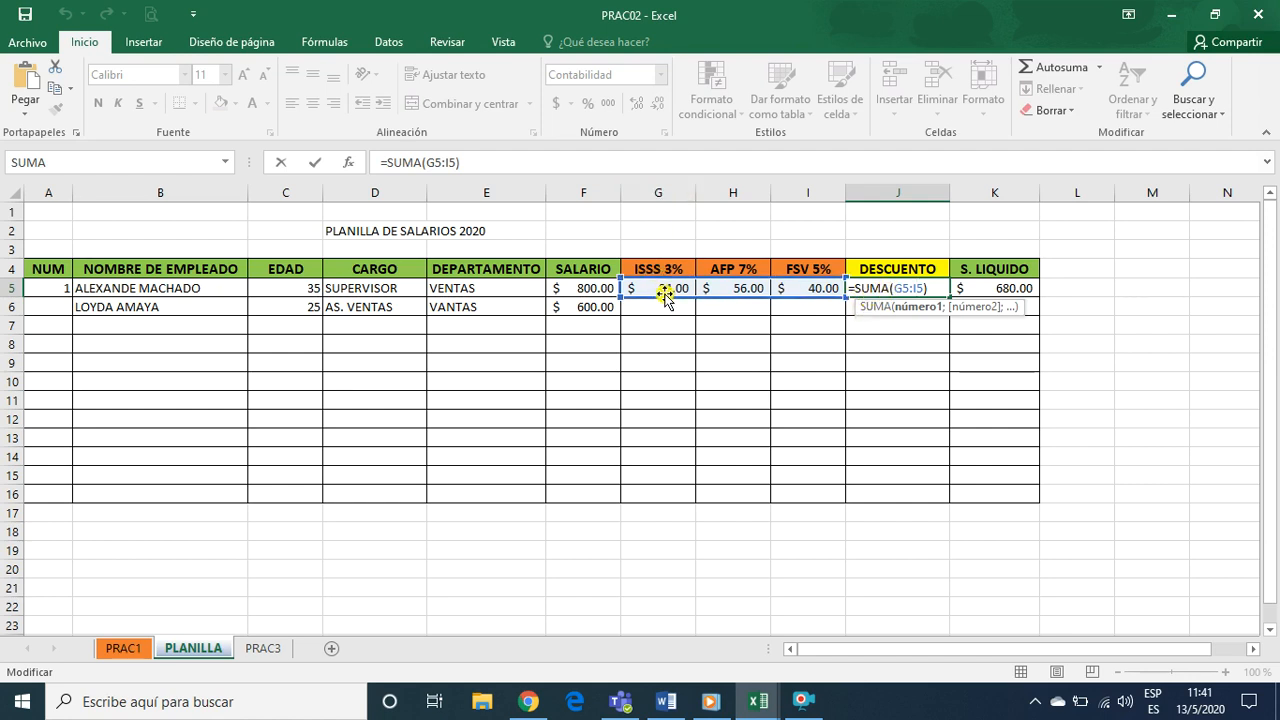
pyautogui.click(930, 289)
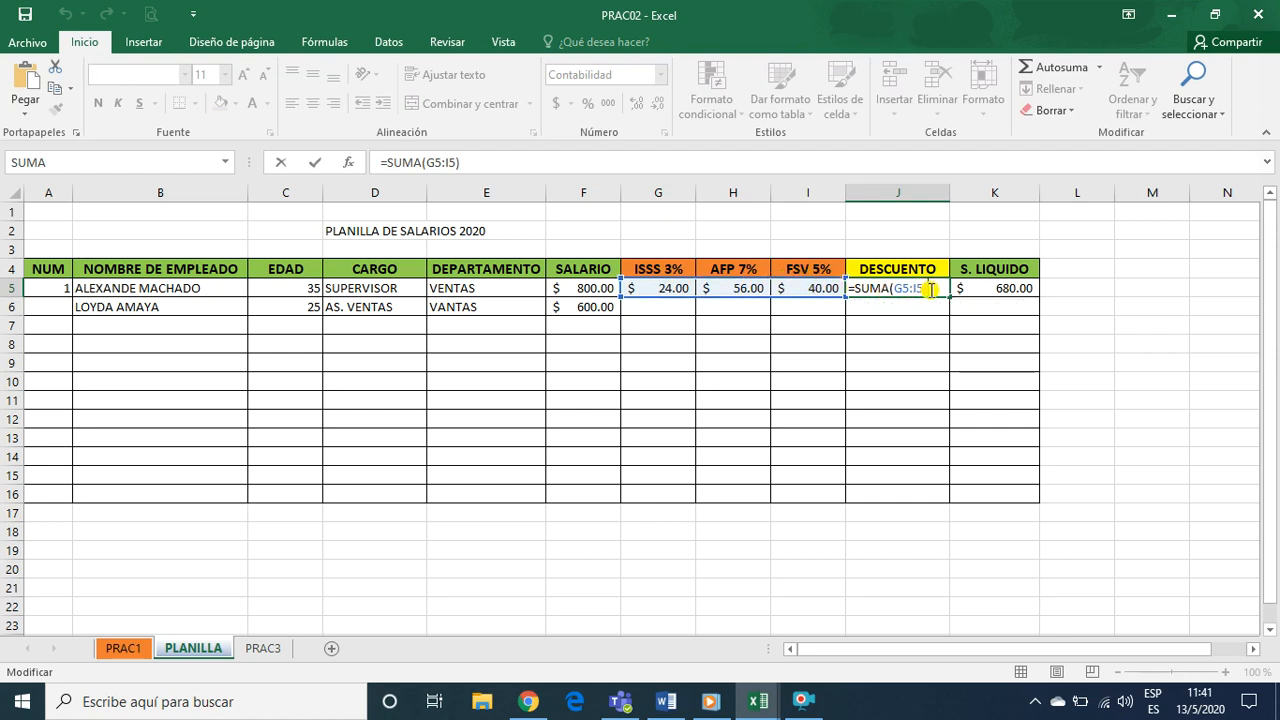
pyautogui.press('Return')
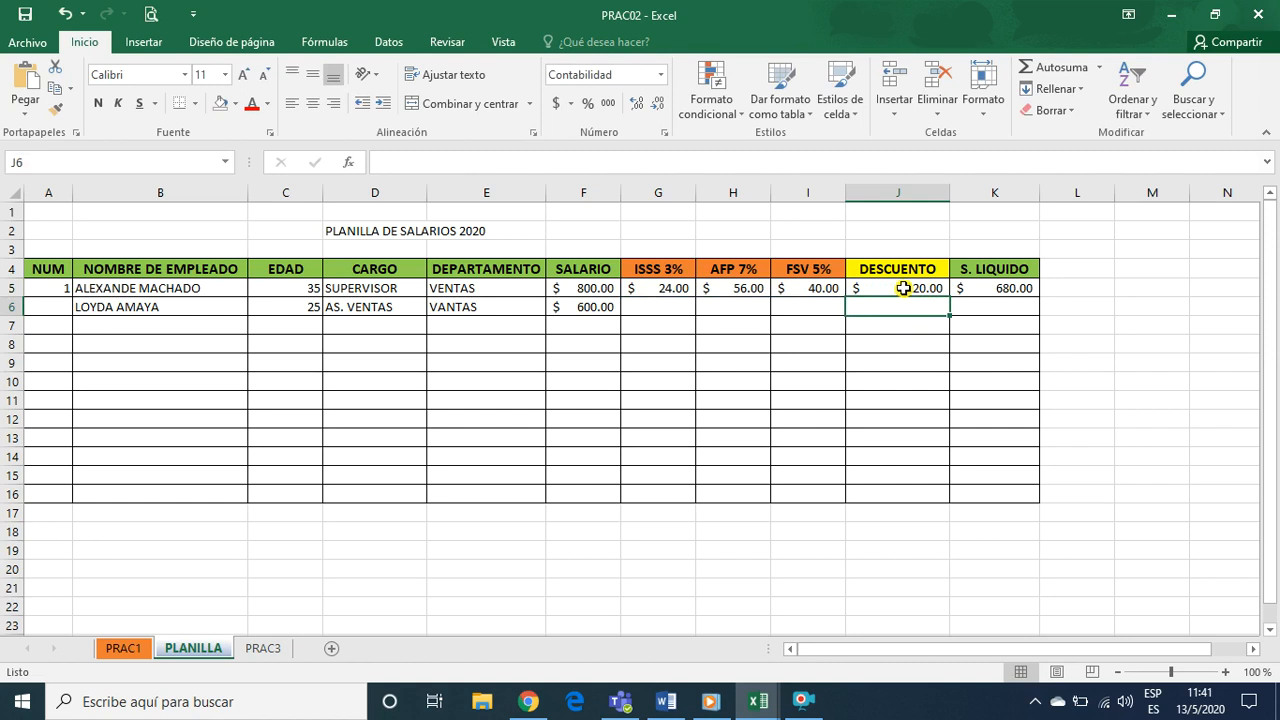
# Clear the DESCUENTO cell J5 and re-enter its total of the three deductions as =SUMA(G5:I5)
pyautogui.click(902, 287)
pyautogui.press('Delete')
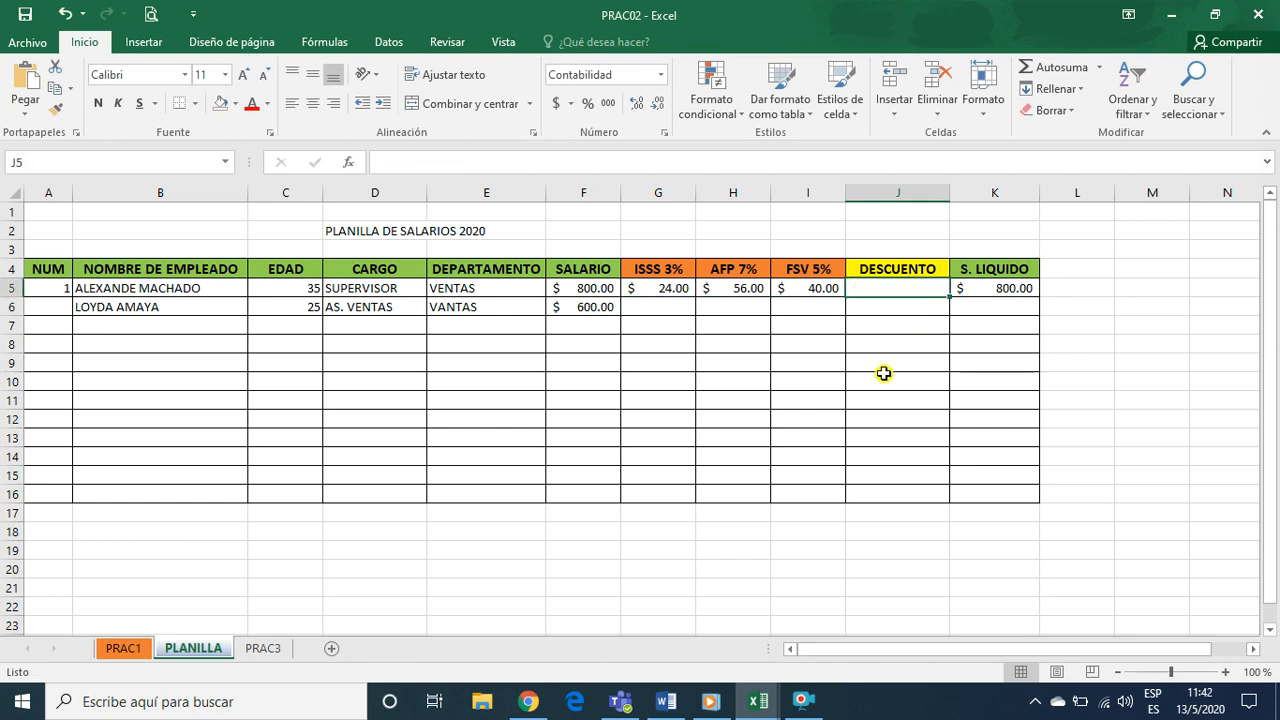
pyautogui.write('=SU')
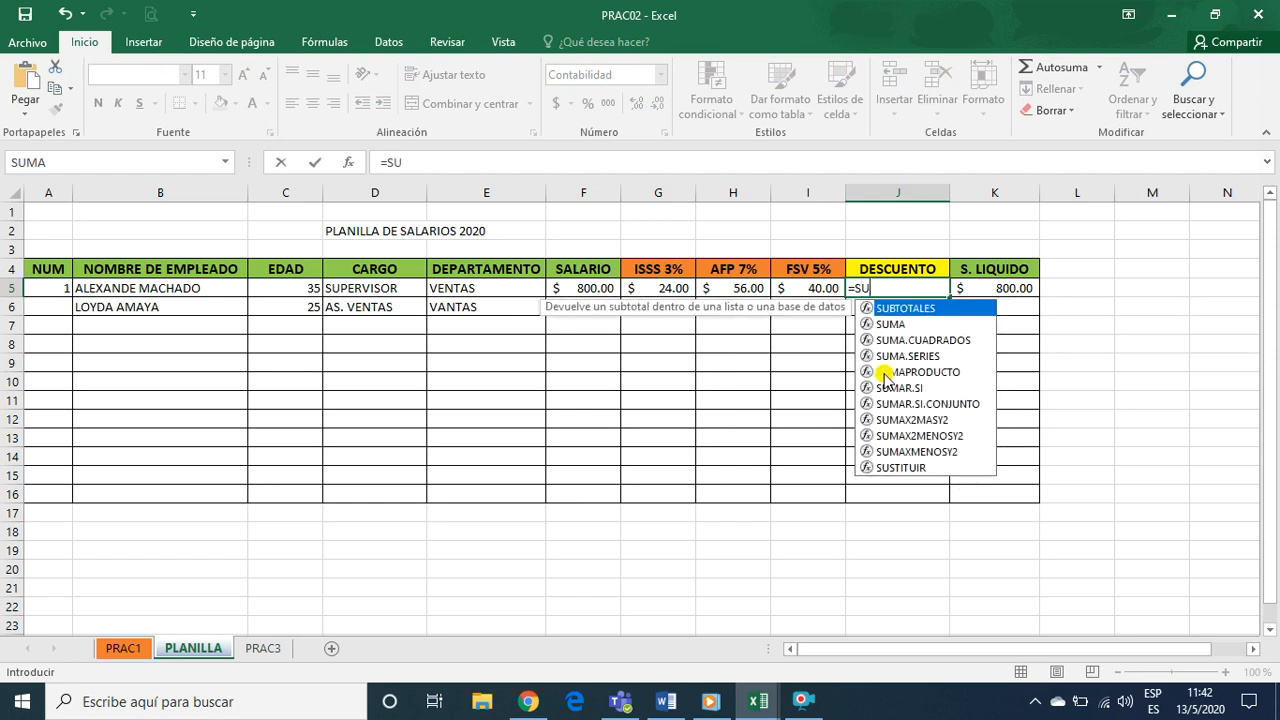
pyautogui.write('MA')
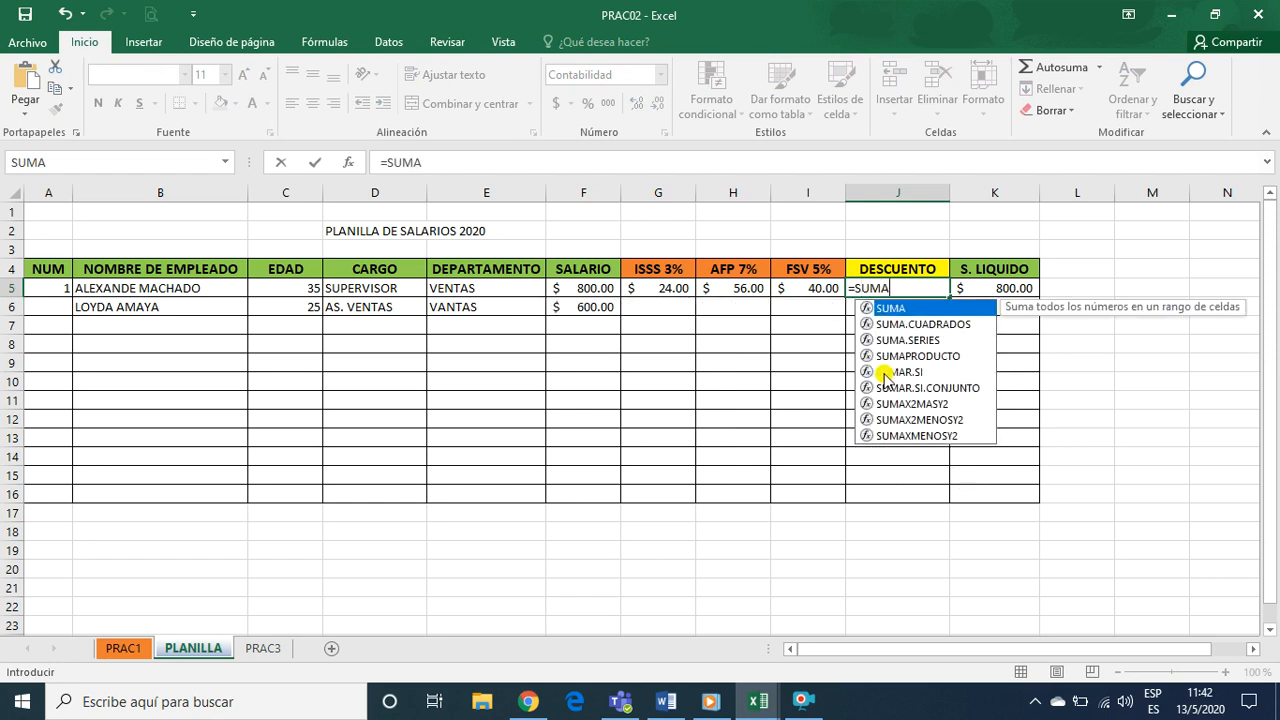
pyautogui.write('(')
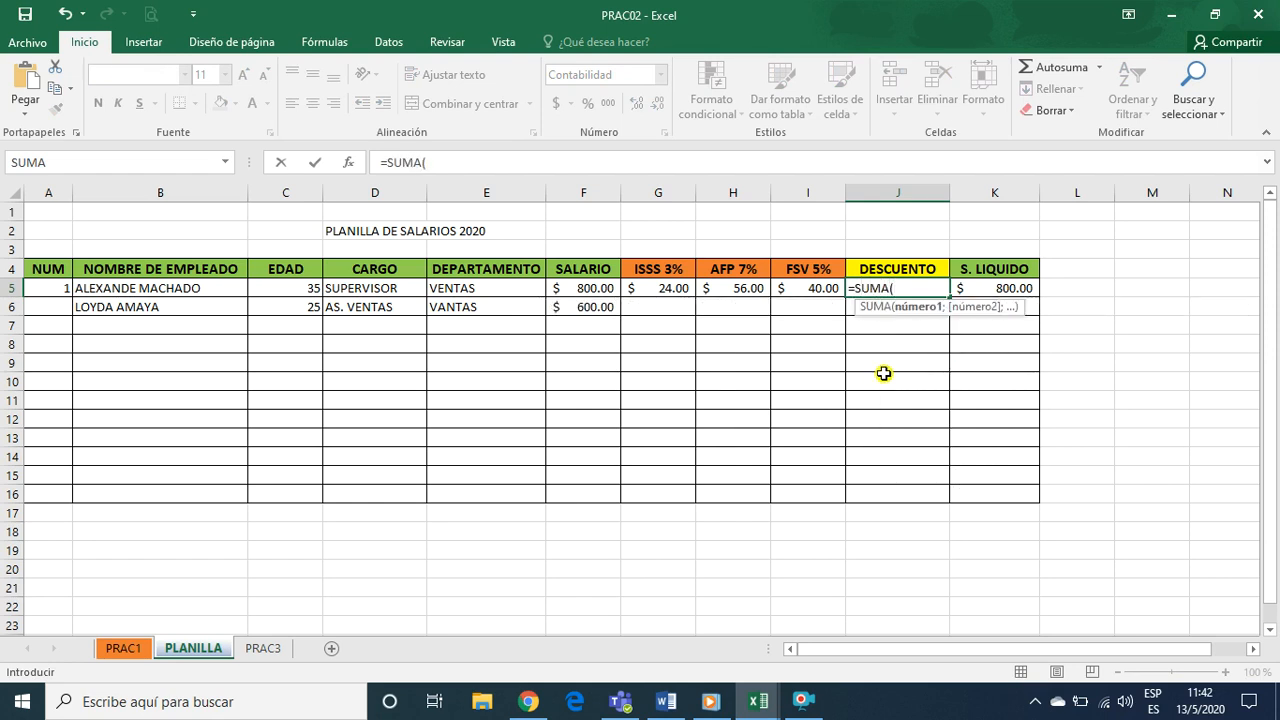
pyautogui.moveTo(652, 288); pyautogui.dragTo(817, 290)
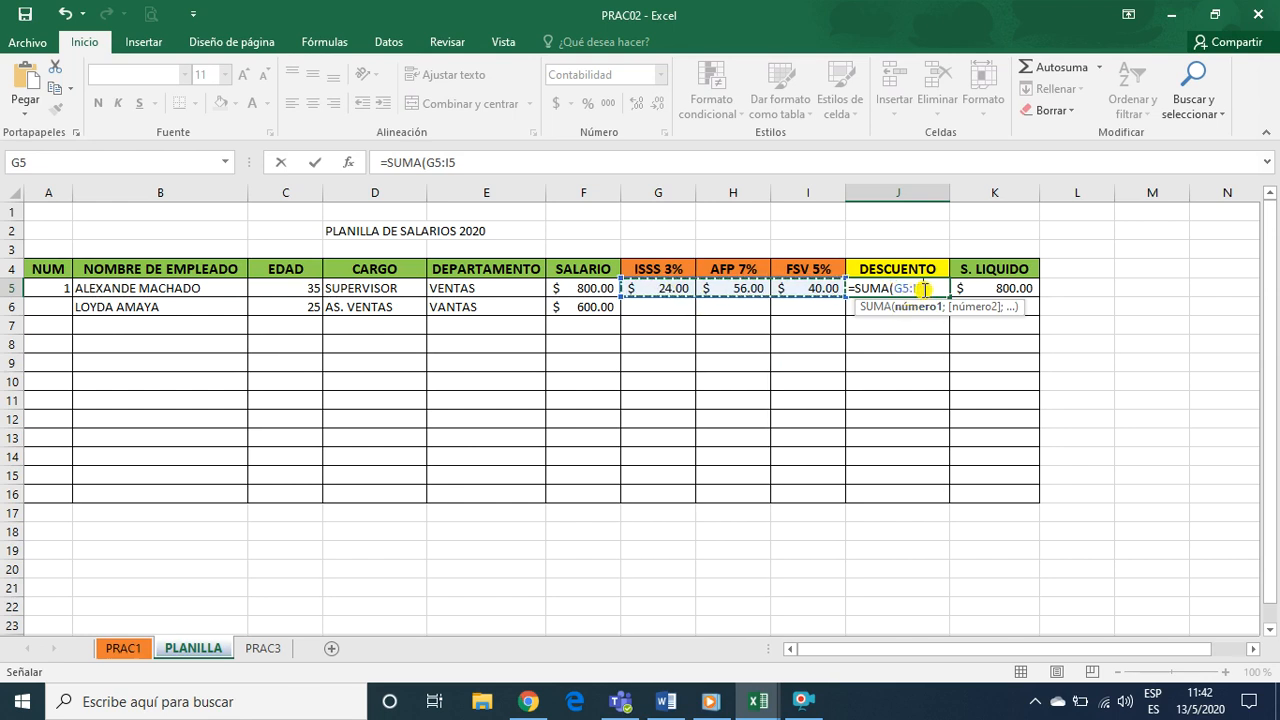
pyautogui.write(')')
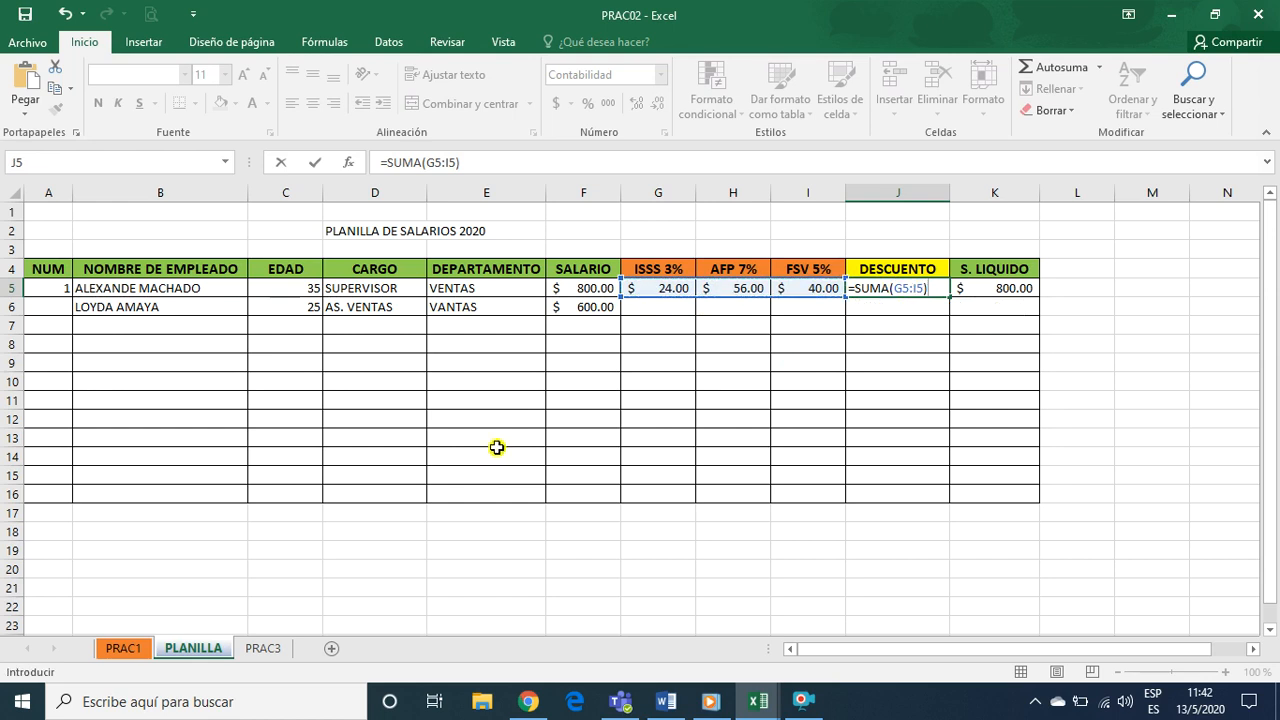
pyautogui.press('Return')
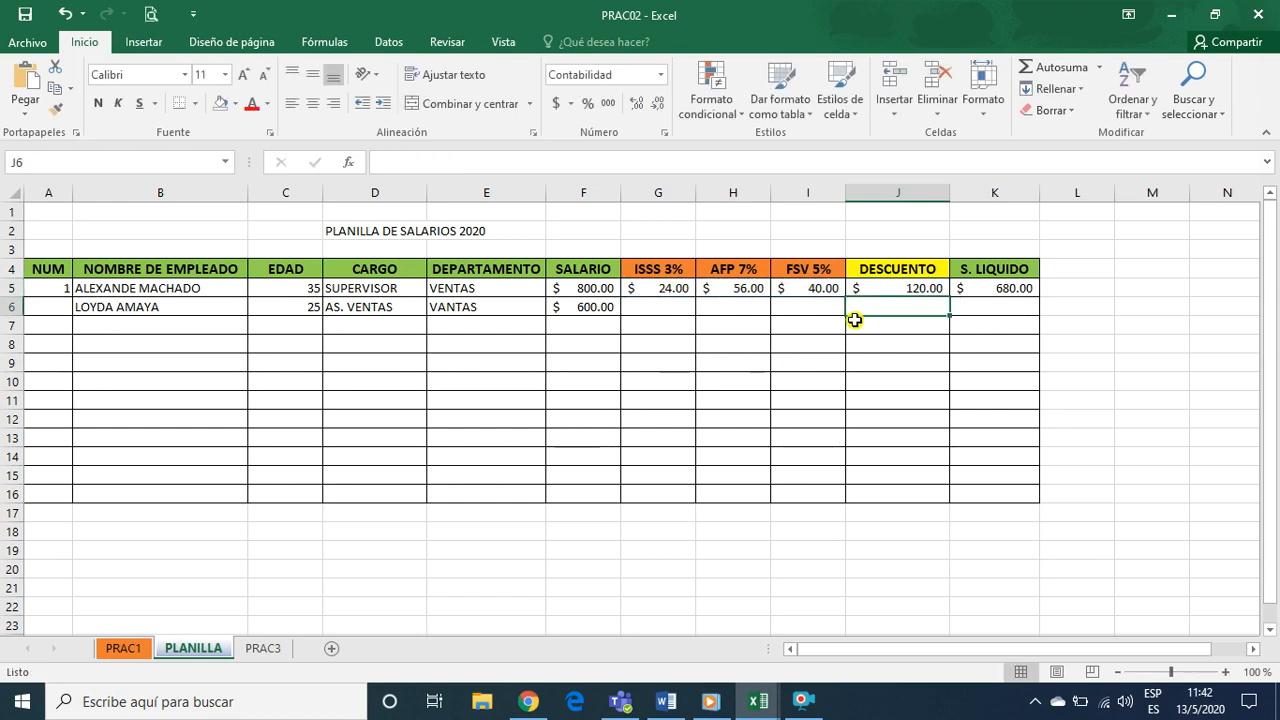
pyautogui.click(896, 287)
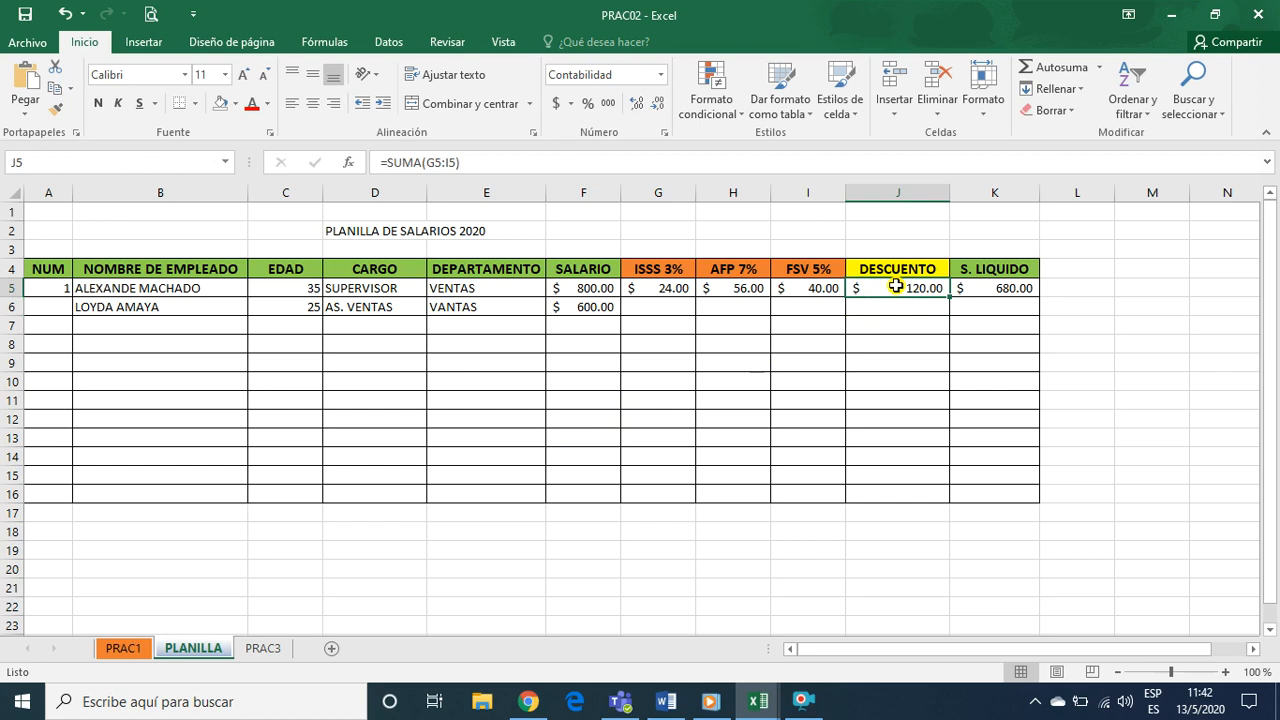
# Re-enter the S. LIQUIDO formula in cell K5 as =F5-J5, subtracting the discount from the salary
pyautogui.click(993, 288)
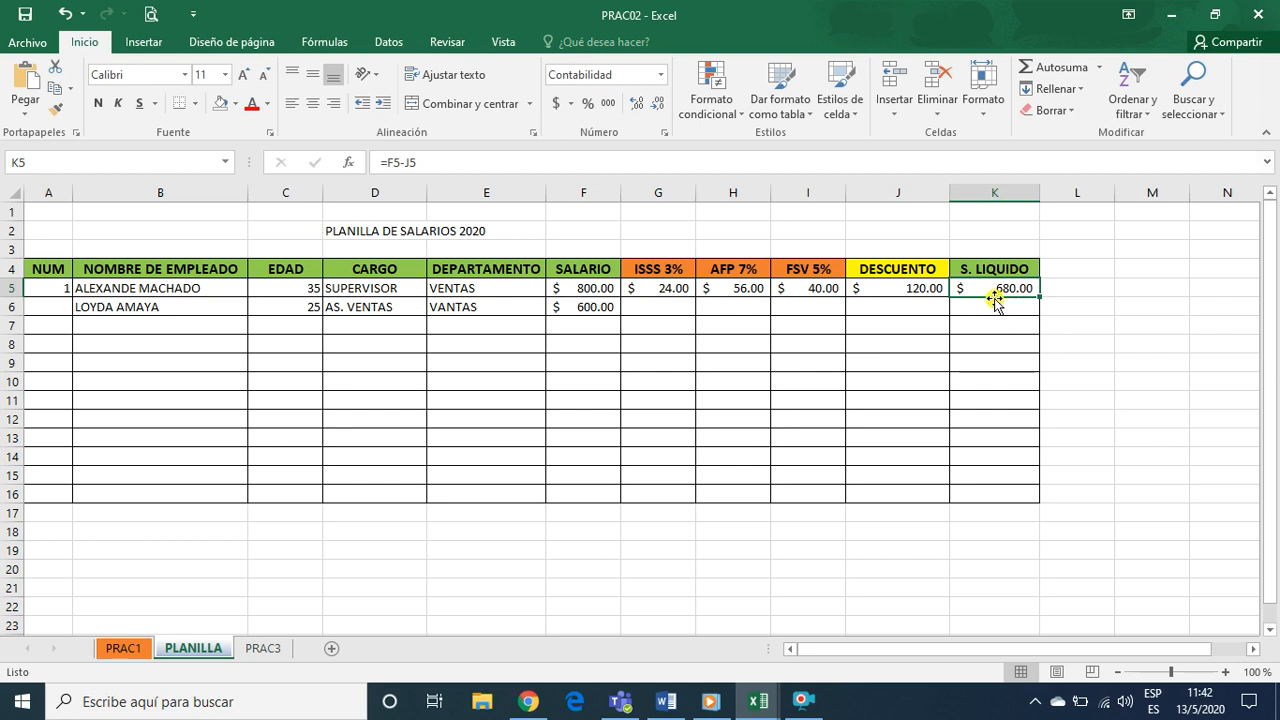
pyautogui.click(988, 309)
pyautogui.click(1003, 289)
pyautogui.write('=')
pyautogui.click(581, 284)
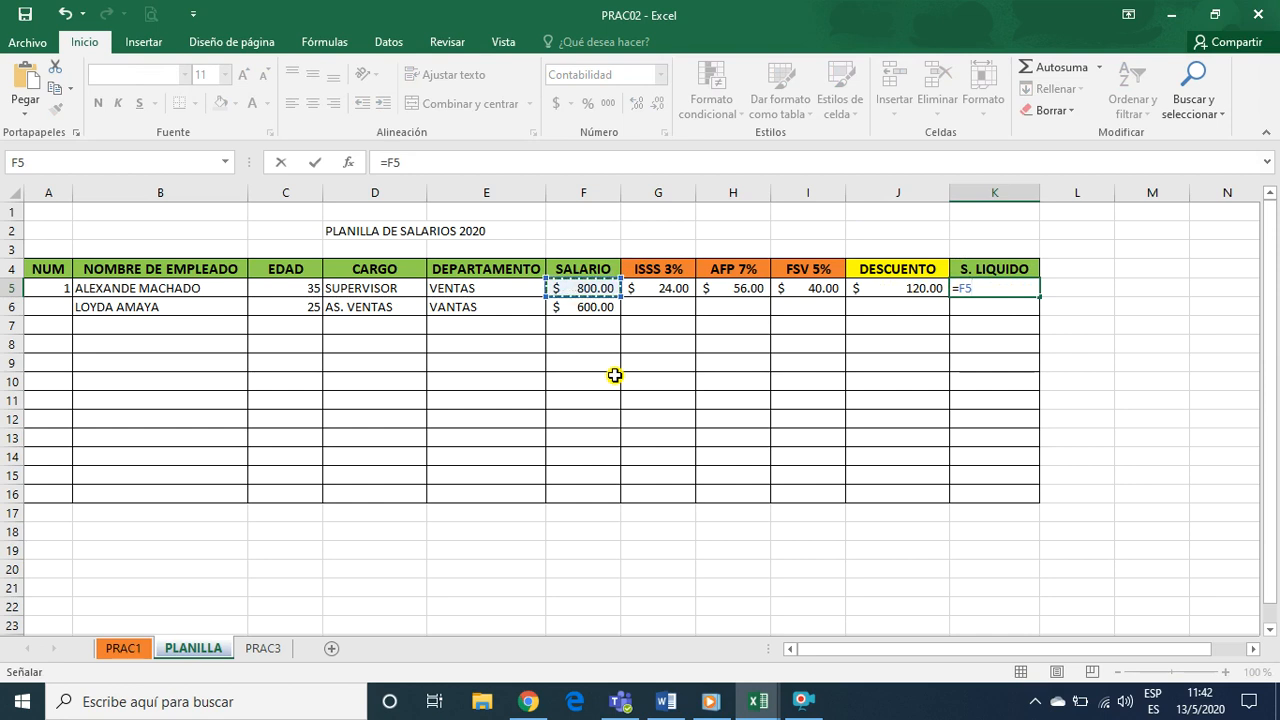
pyautogui.write('-')
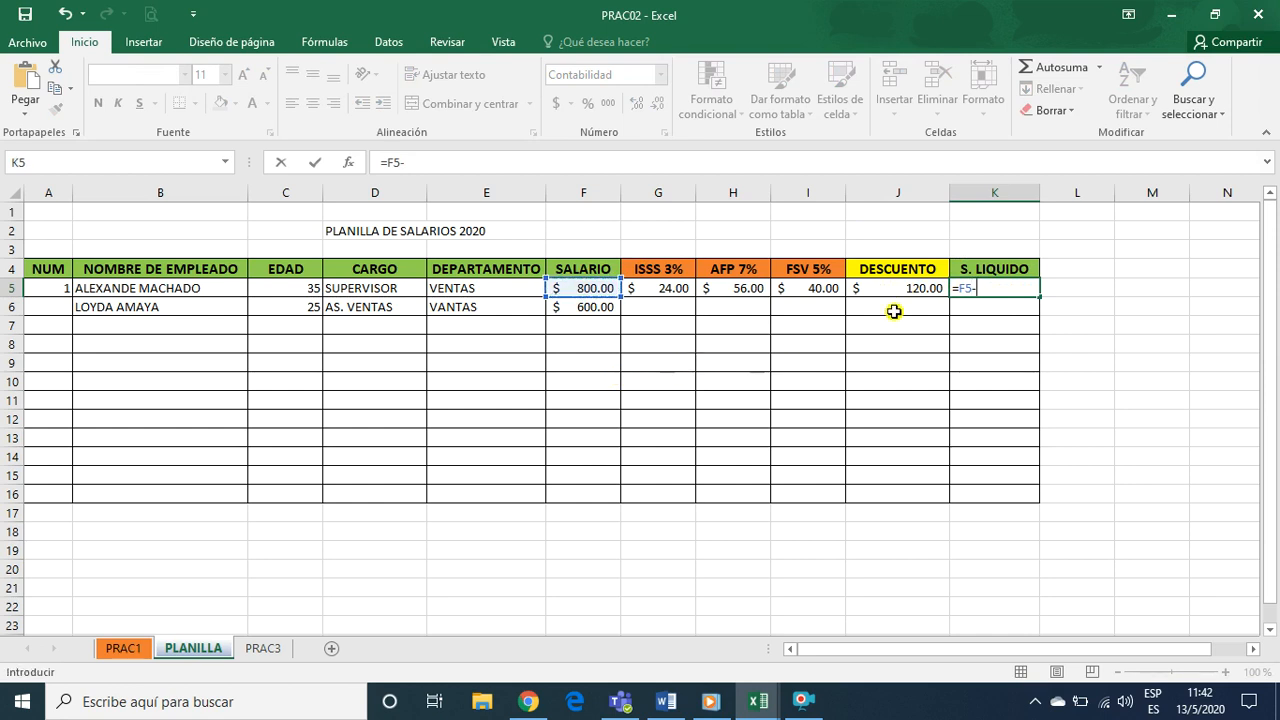
pyautogui.click(917, 288)
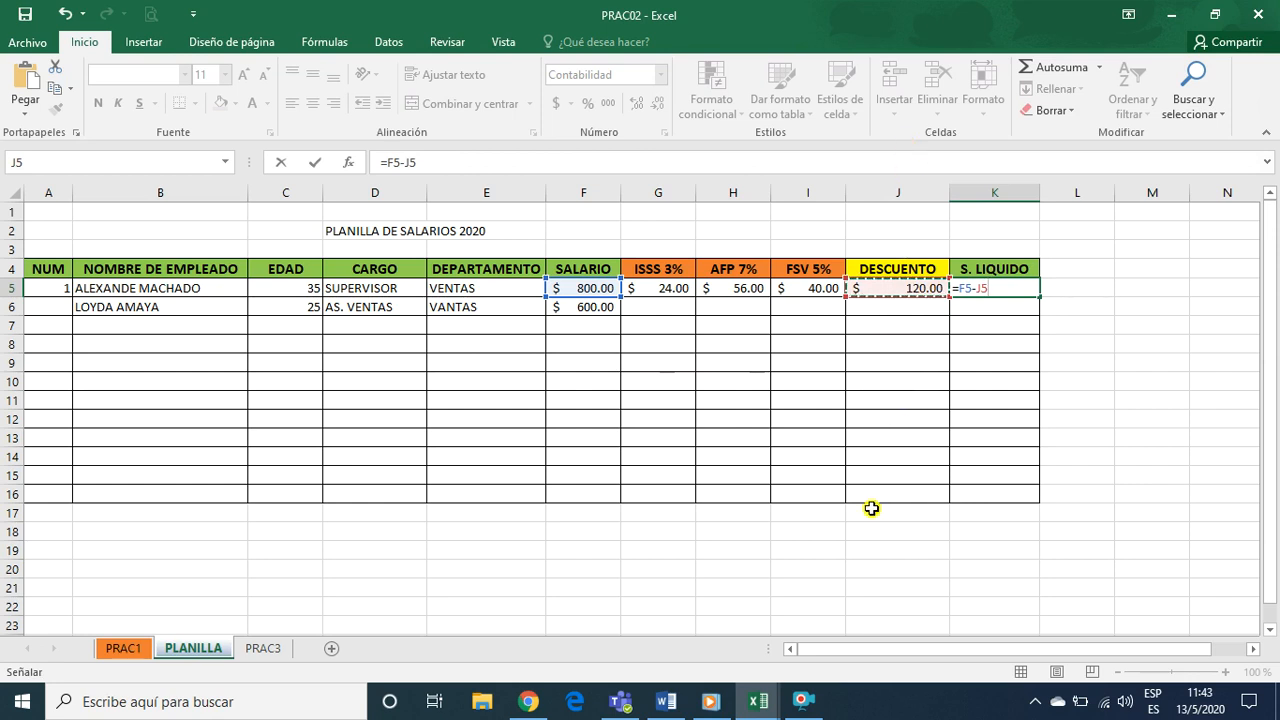
pyautogui.press('Return')
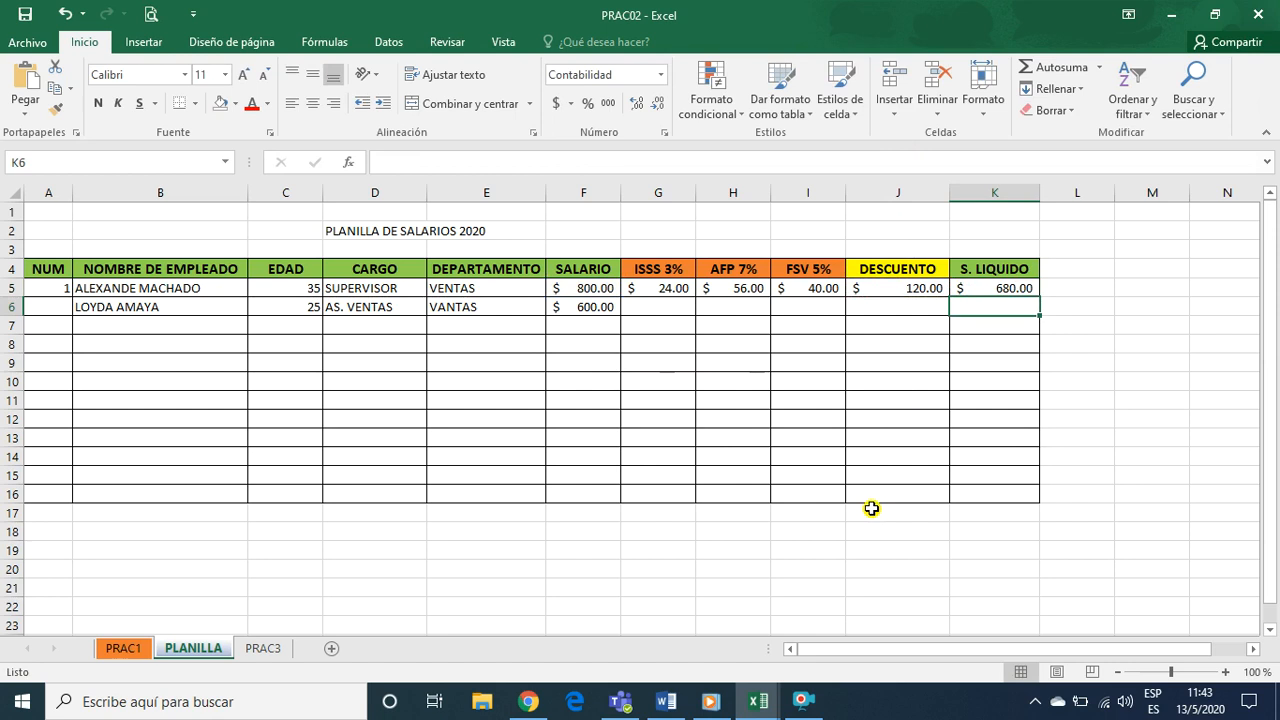
# Review the formulas in K5 and J5 together with the deduction cells G5:I5 that feed them
pyautogui.click(998, 288)
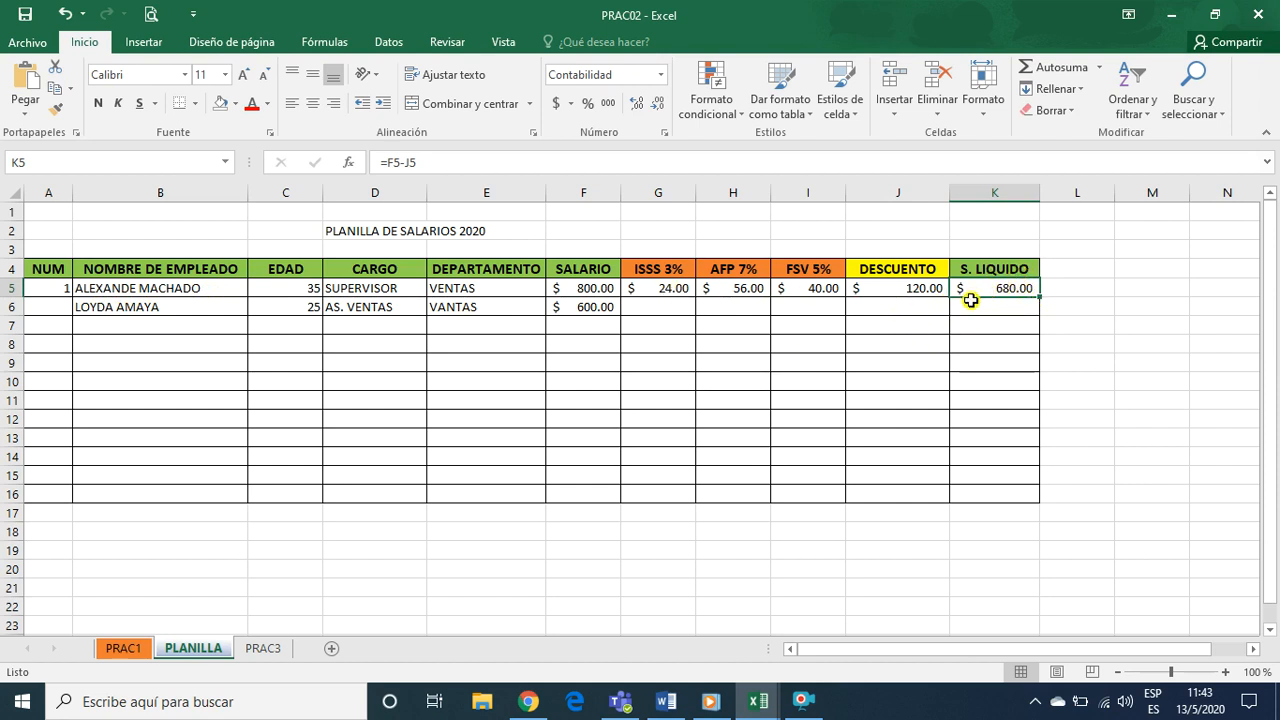
pyautogui.click(897, 286)
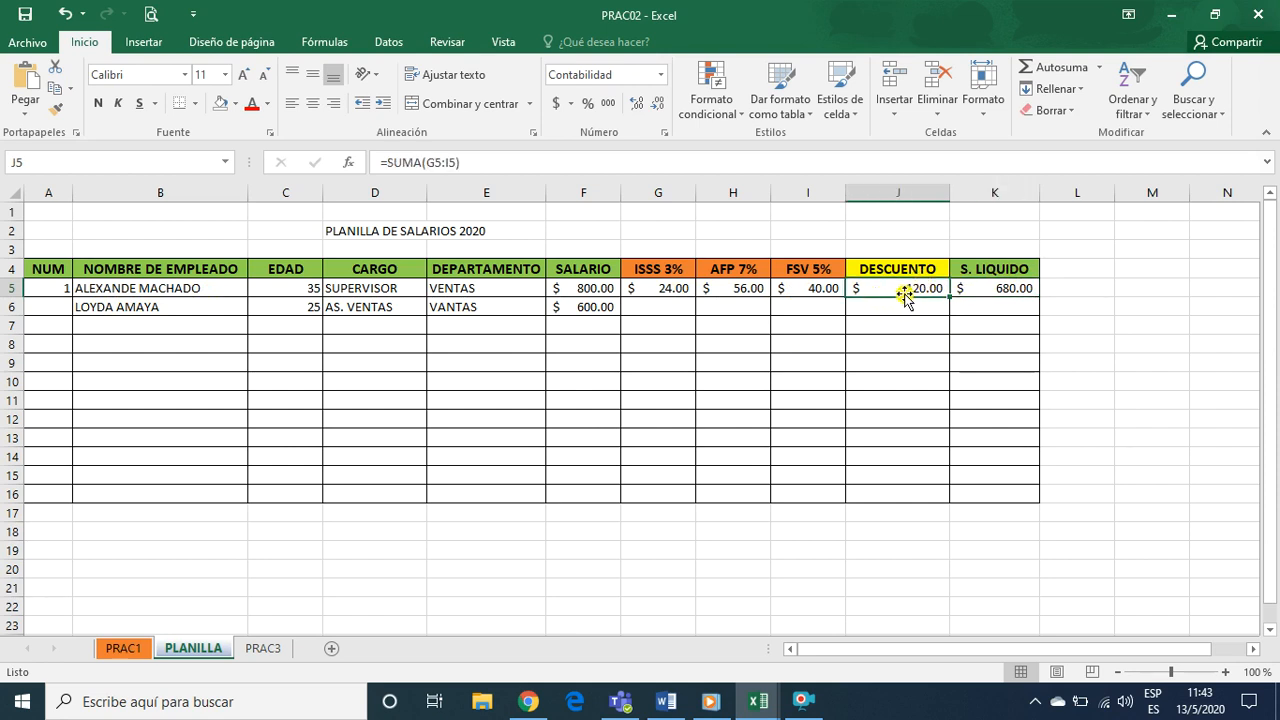
pyautogui.click(656, 287)
pyautogui.moveTo(640, 288); pyautogui.dragTo(812, 288)
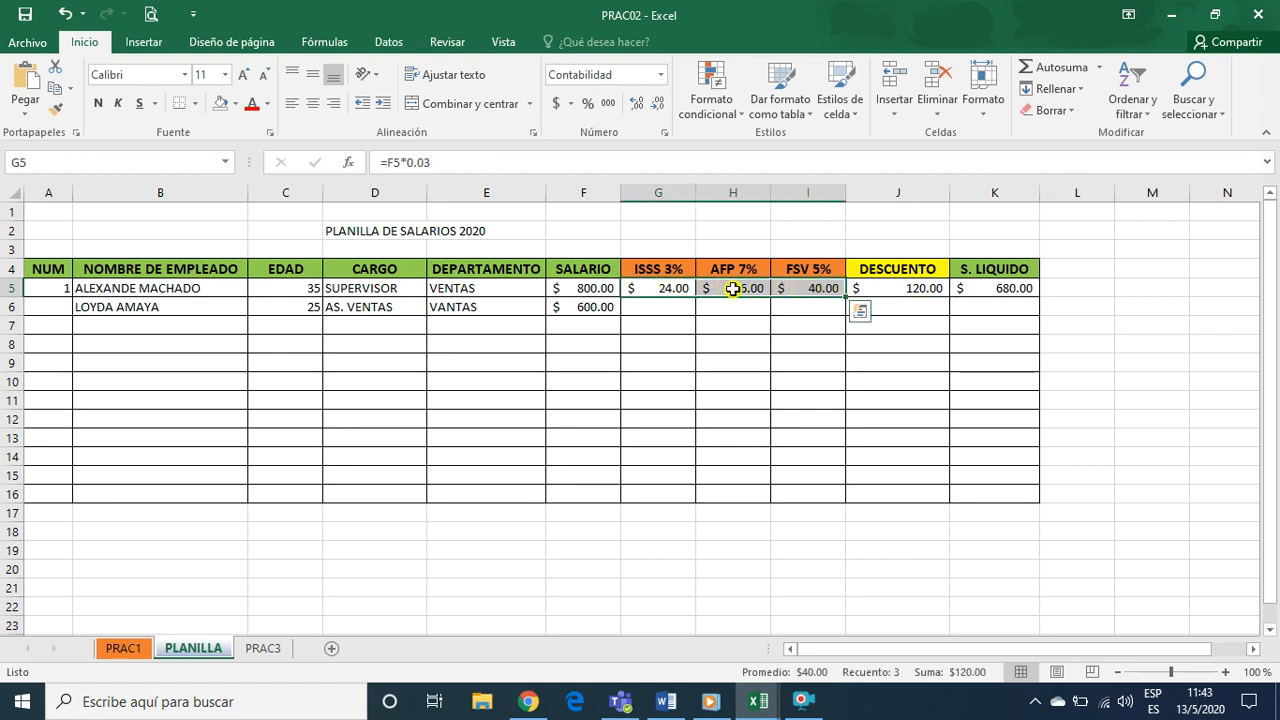
pyautogui.click(1018, 293)
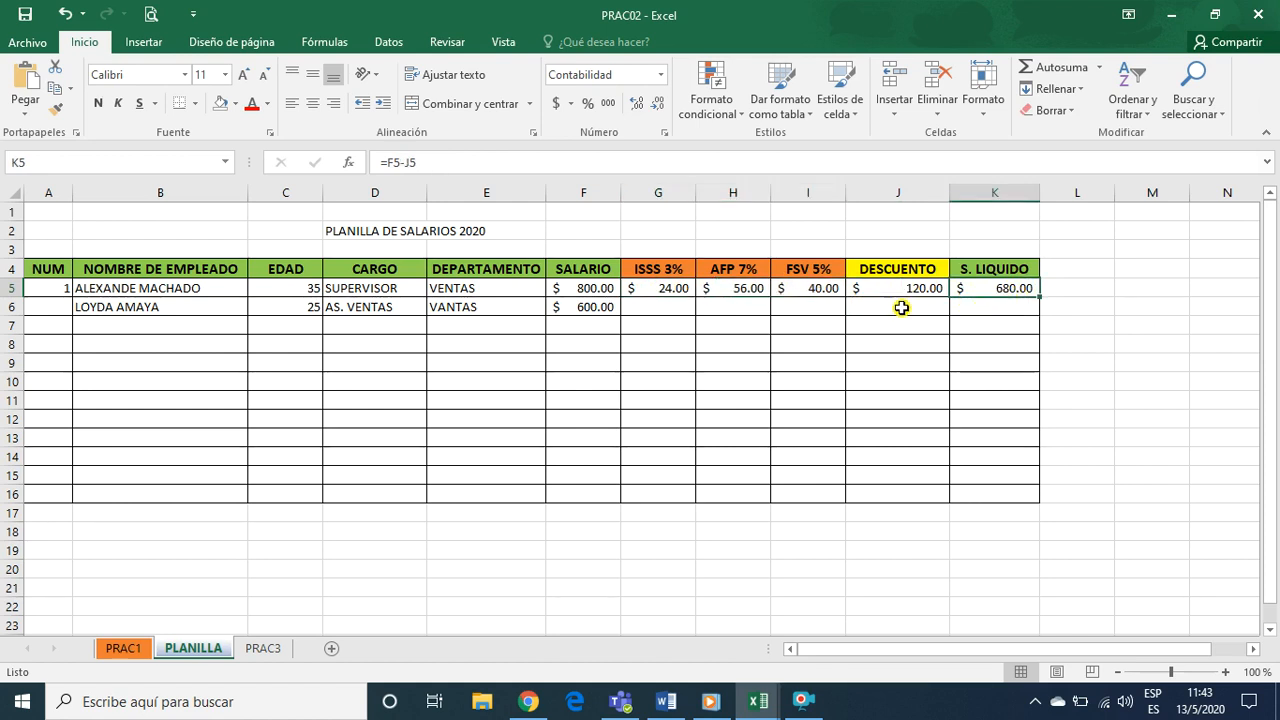
# Fill the S. LIQUIDO formula from cell K5 down through K16
pyautogui.click(659, 306)
pyautogui.click(662, 290)
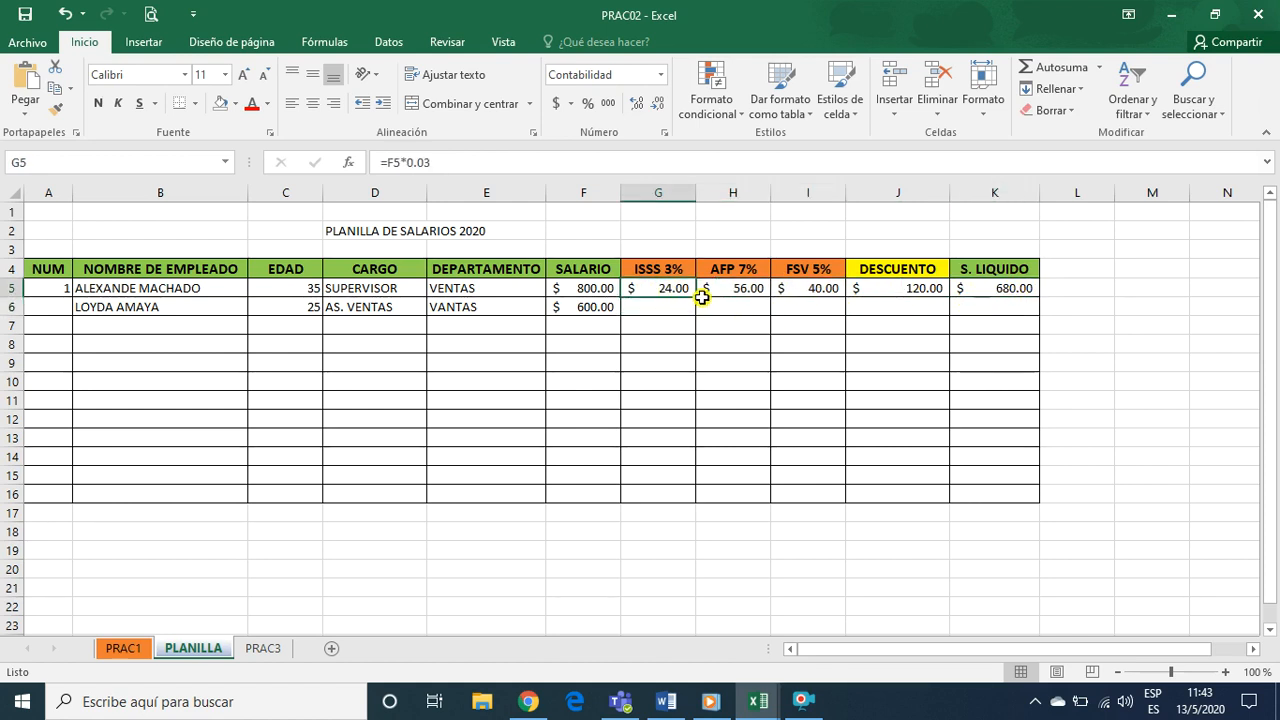
pyautogui.click(662, 291)
pyautogui.click(994, 288)
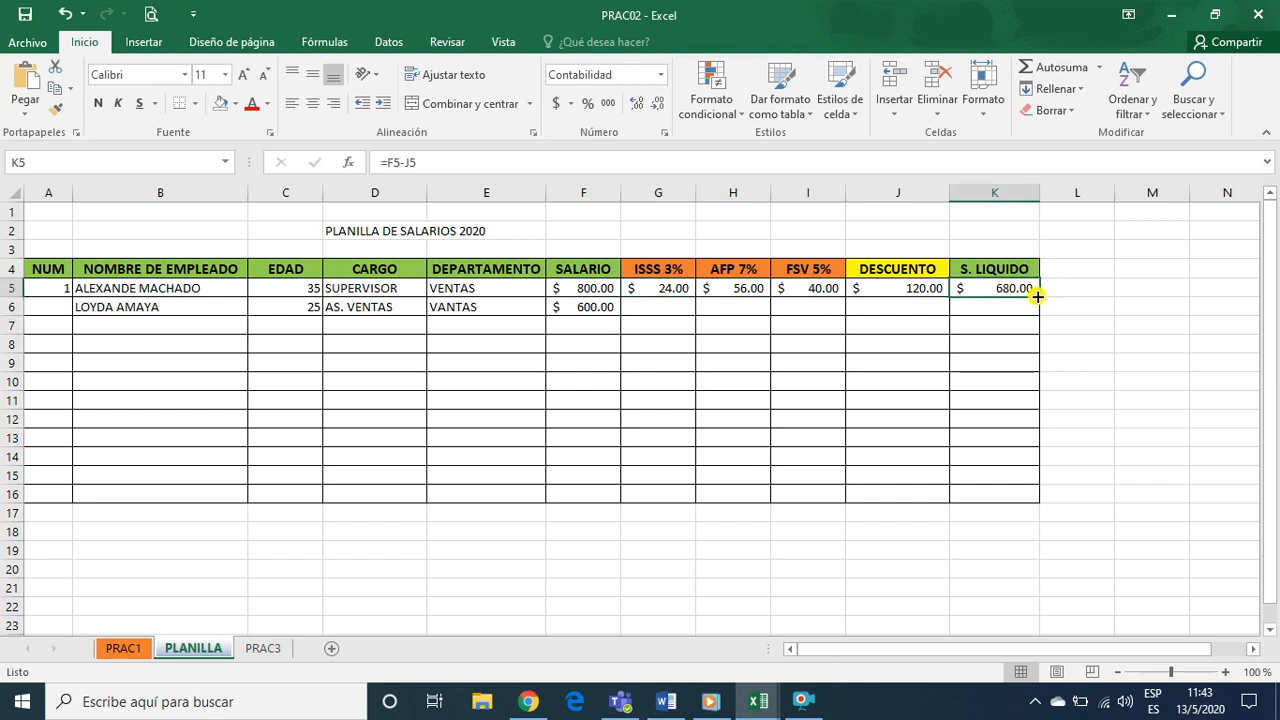
pyautogui.moveTo(1037, 296); pyautogui.dragTo(1043, 497)
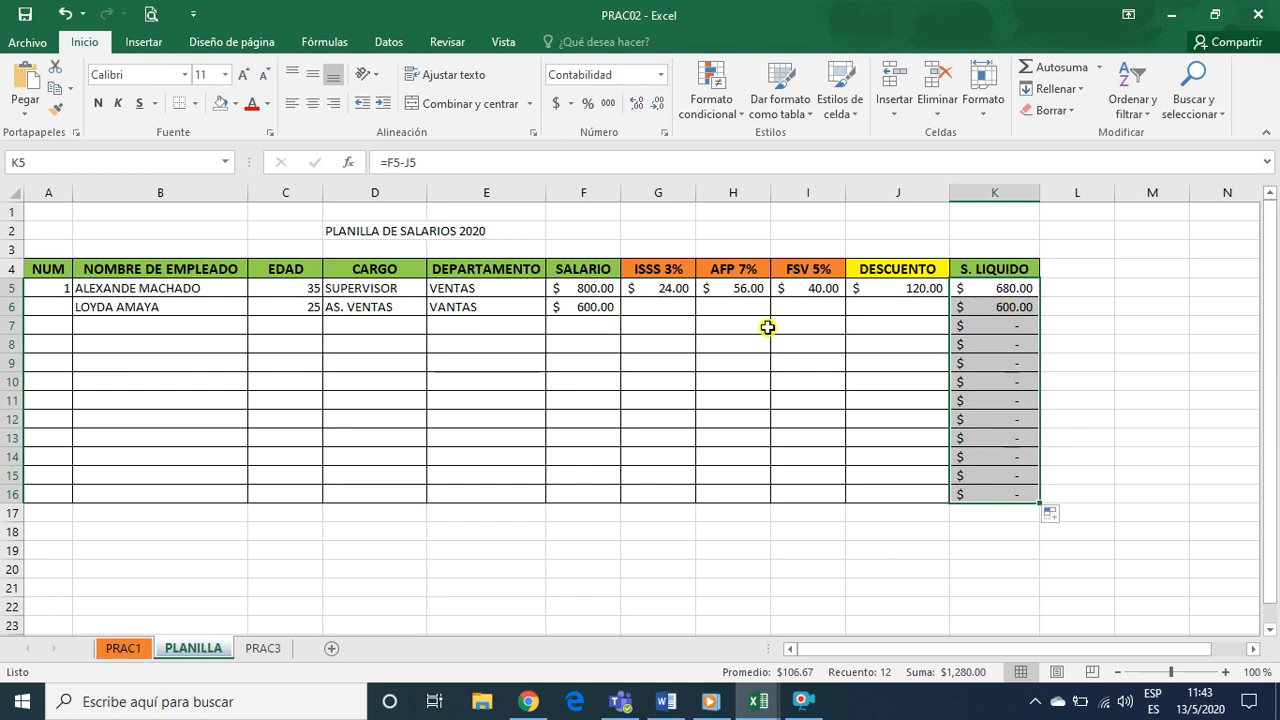
# Check the ISSS 3% formula in cell G5 and fill it down through G16
pyautogui.click(672, 291)
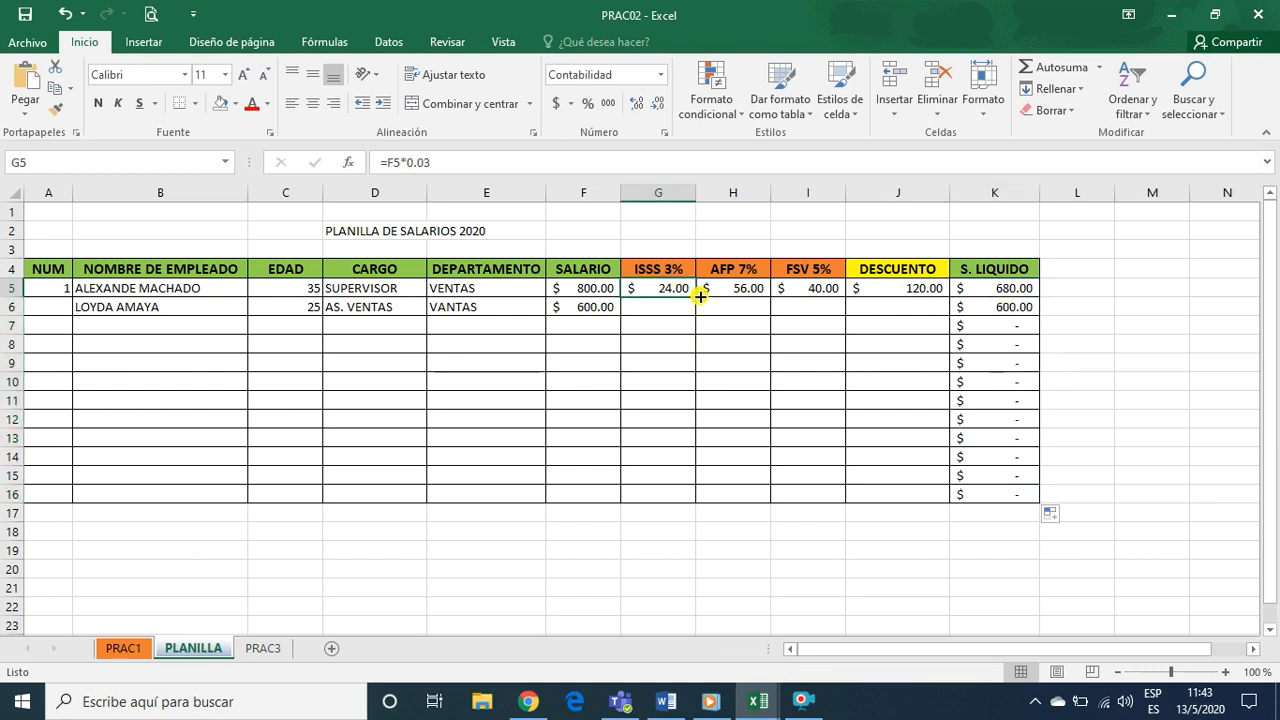
pyautogui.click(670, 305)
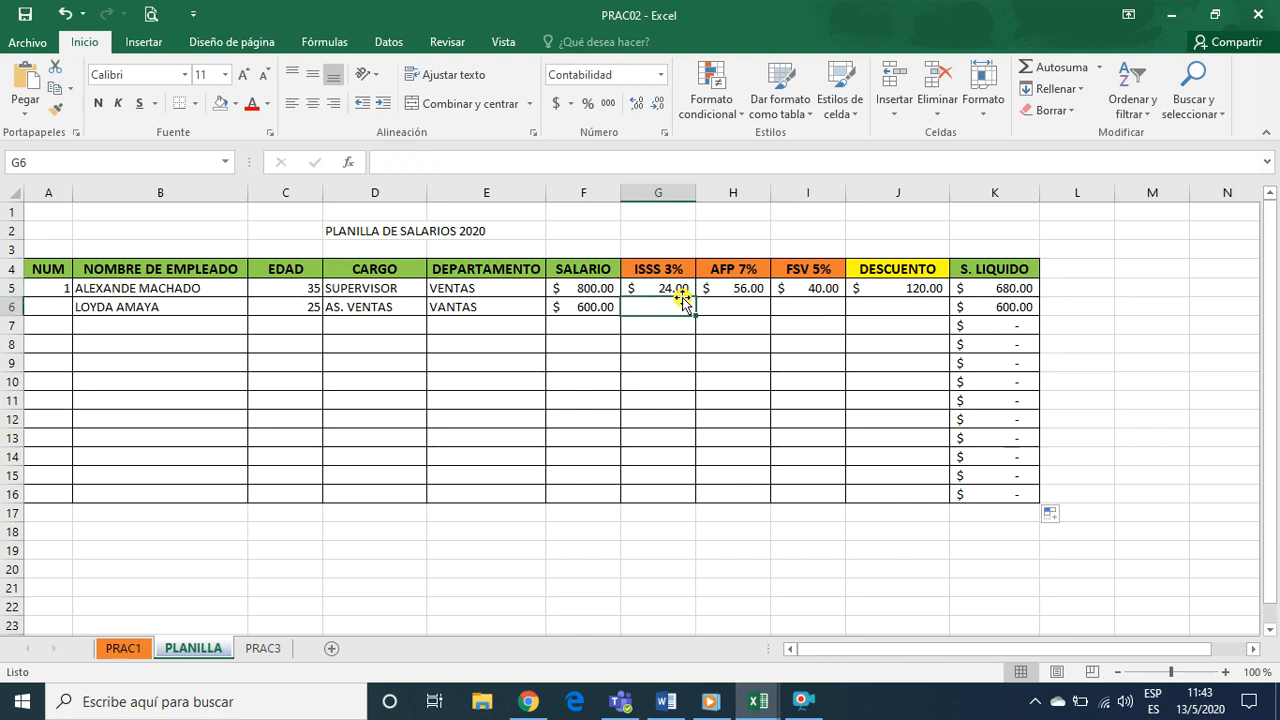
pyautogui.doubleClick(670, 288)
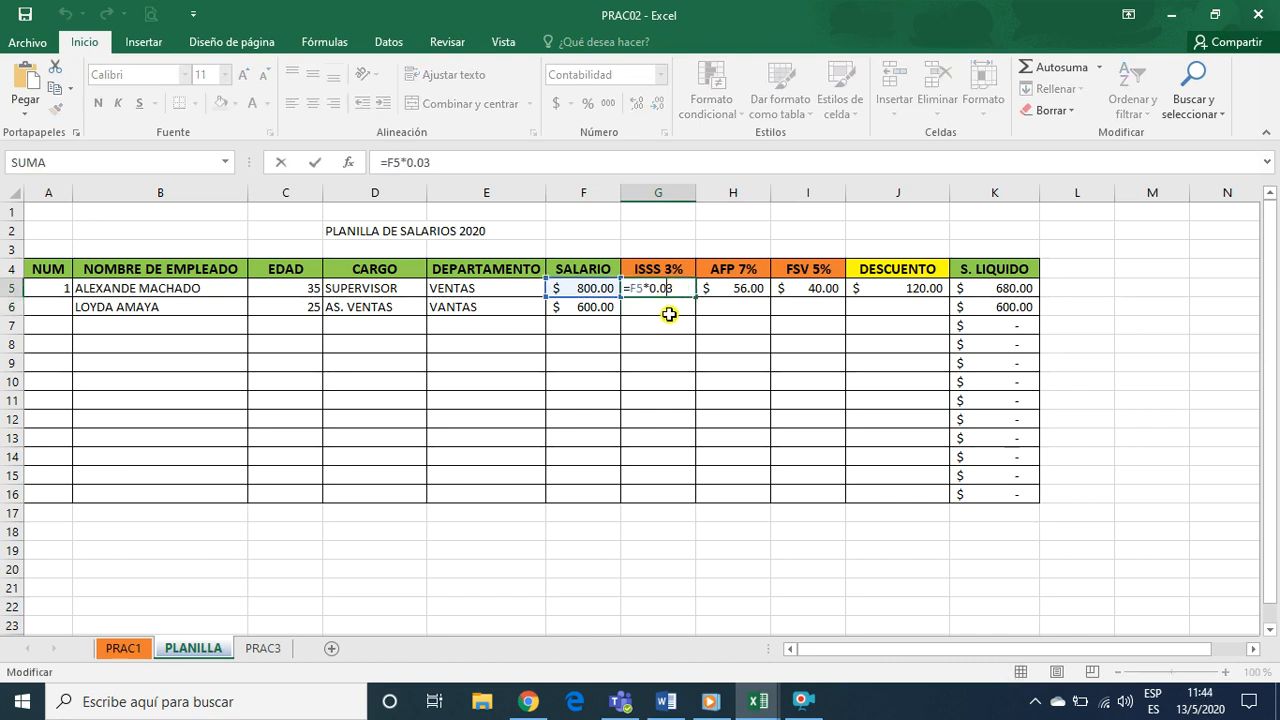
pyautogui.press('Return')
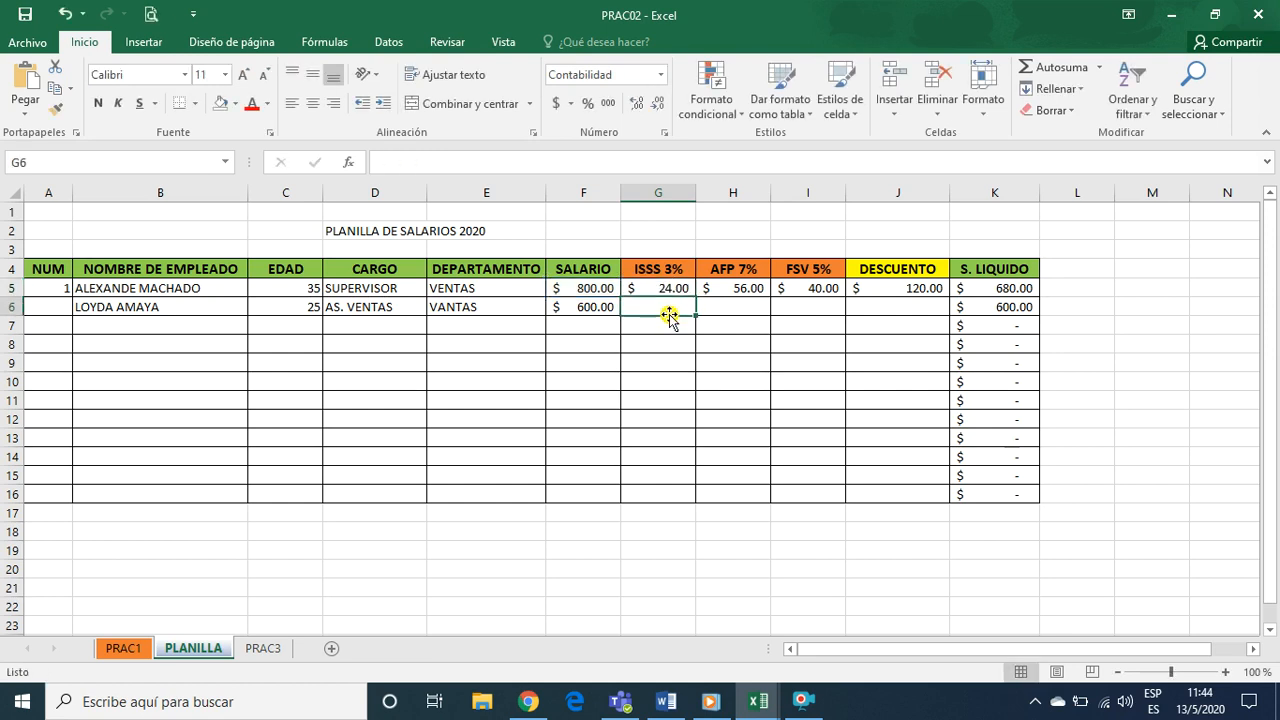
pyautogui.click(682, 289)
pyautogui.moveTo(693, 297); pyautogui.dragTo(691, 495)
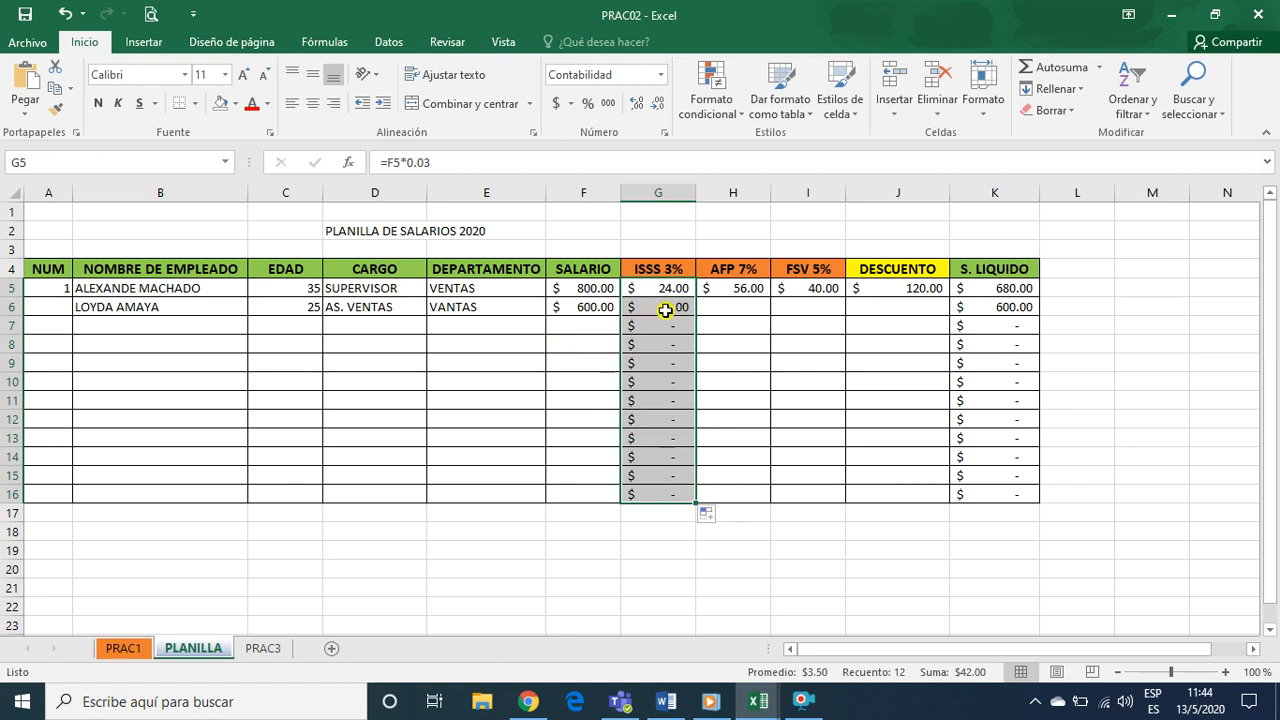
# Fill the AFP 7% formula from H5 and the FSV 5% formula from I5 down to row 16
pyautogui.click(724, 302)
pyautogui.click(737, 287)
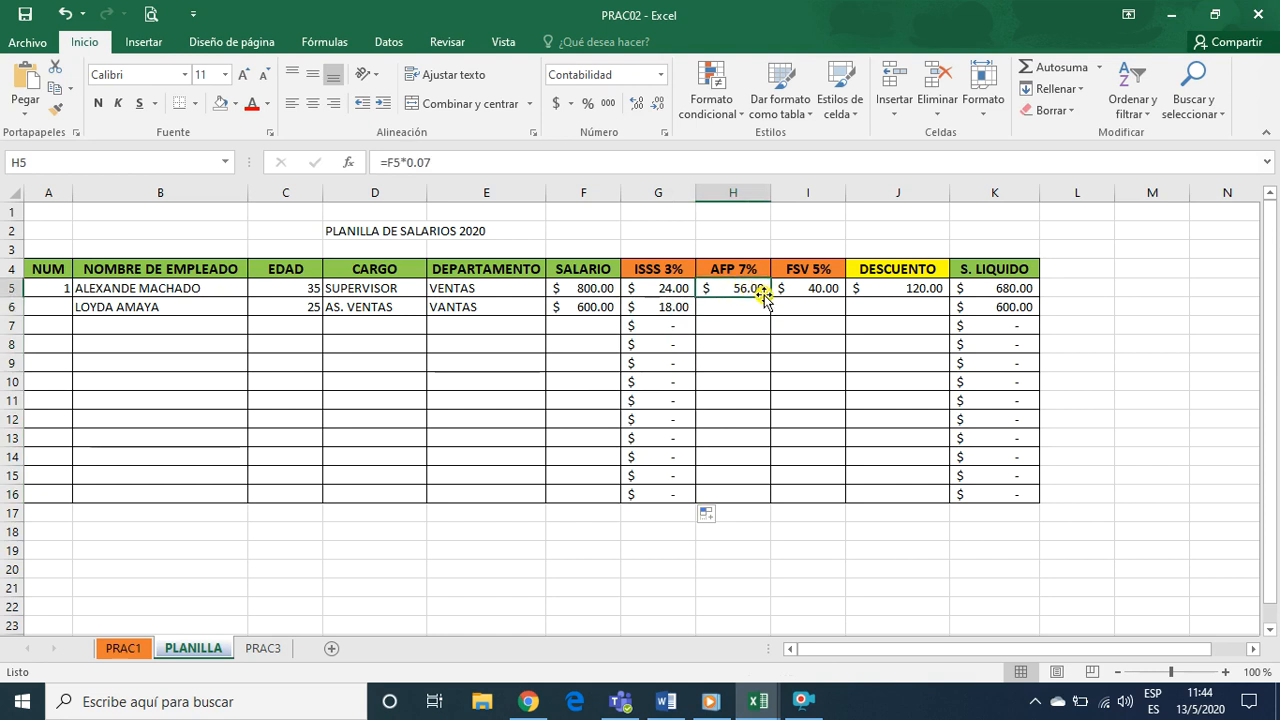
pyautogui.moveTo(772, 297); pyautogui.dragTo(774, 497)
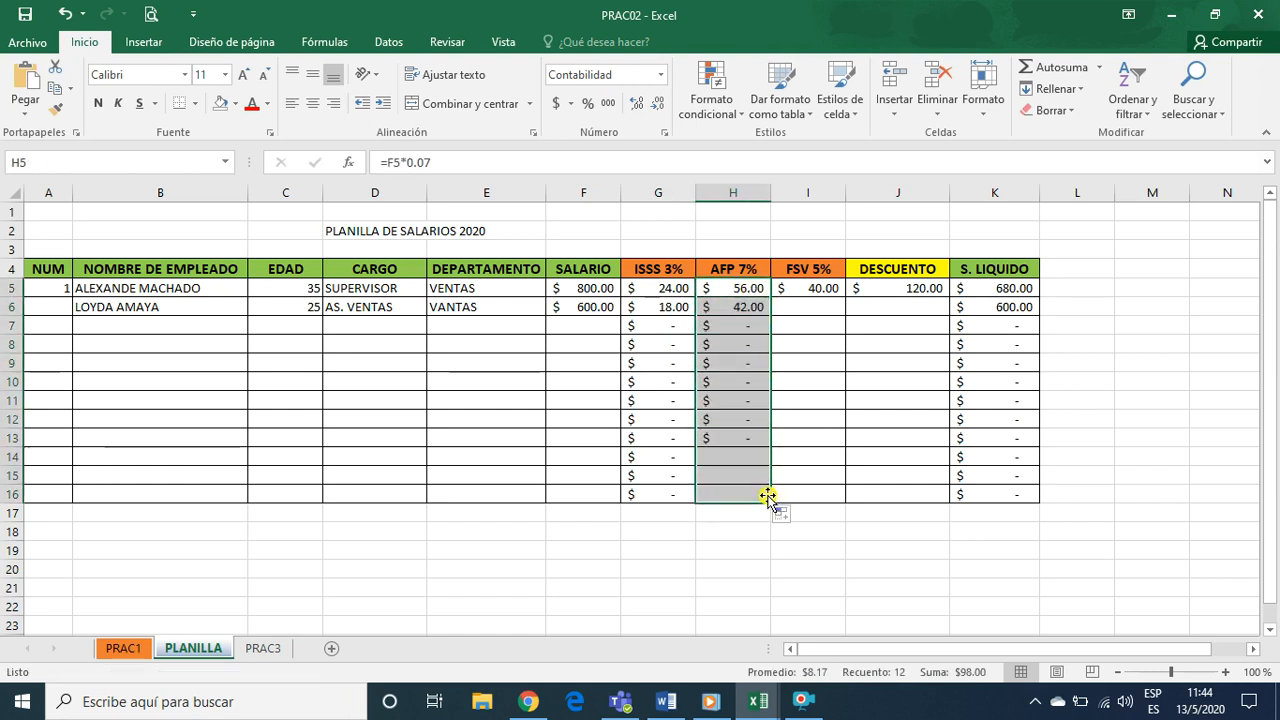
pyautogui.click(748, 308)
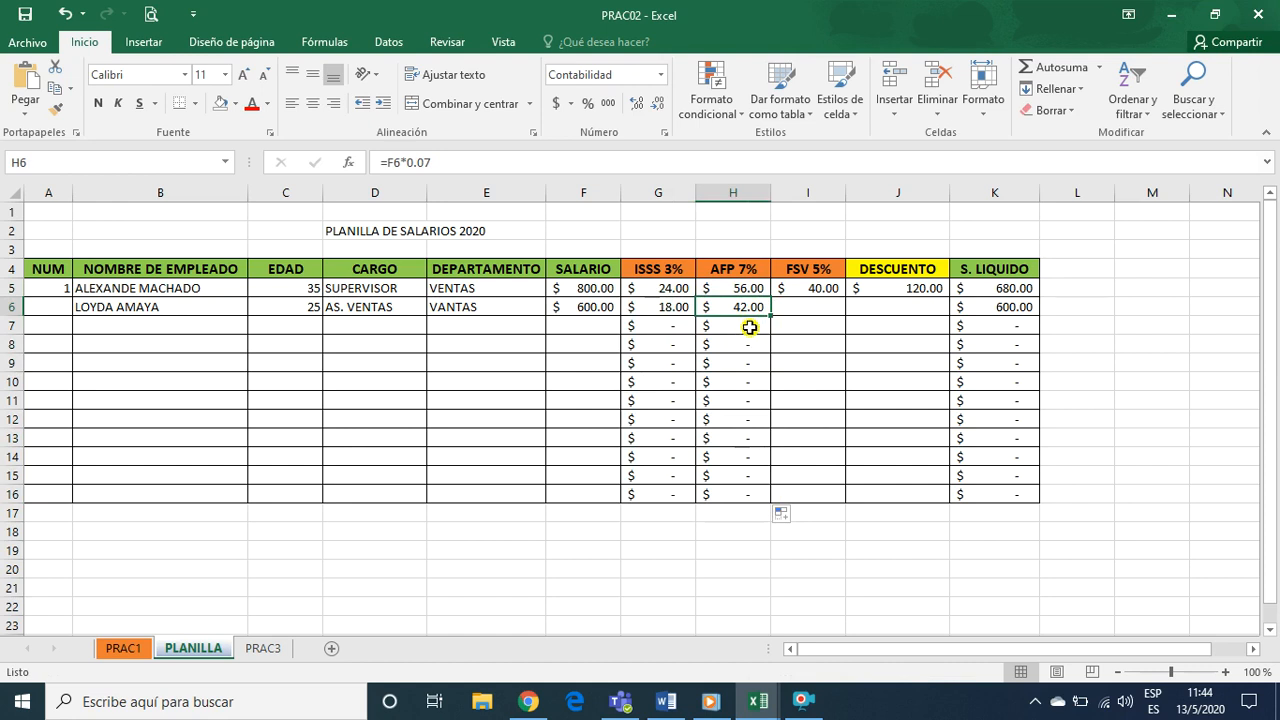
pyautogui.click(820, 288)
pyautogui.moveTo(842, 297); pyautogui.dragTo(846, 496)
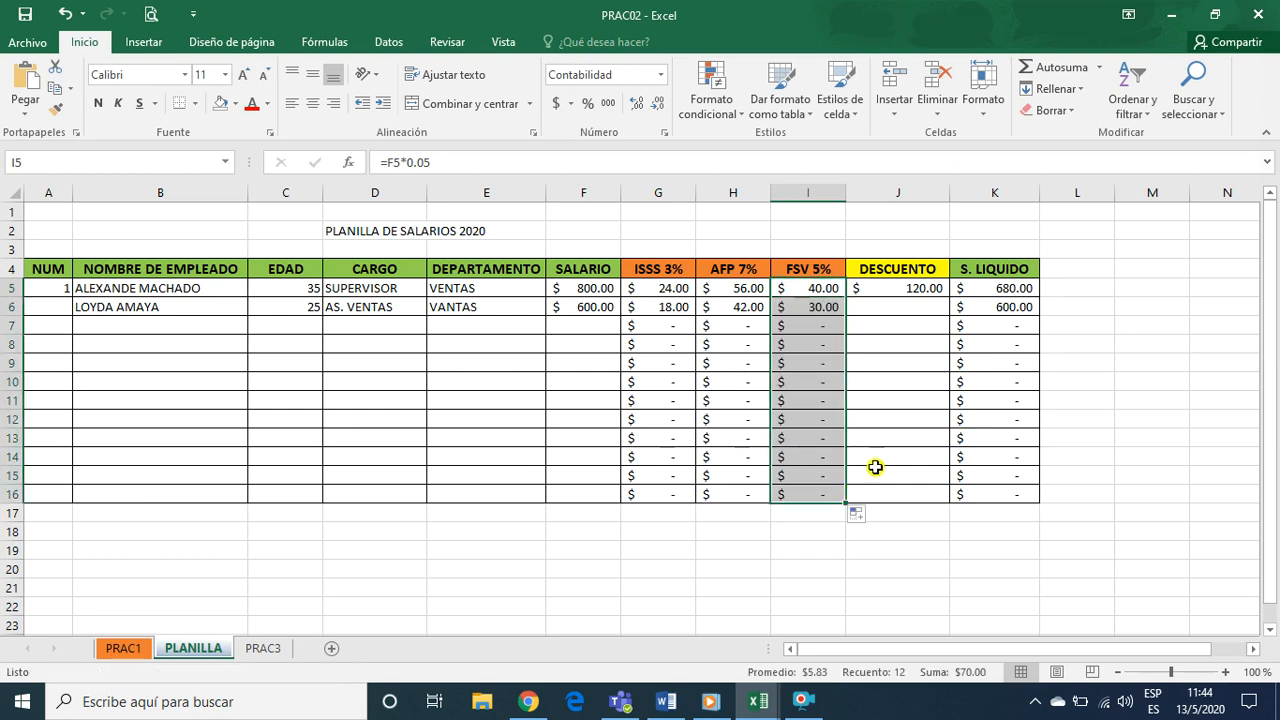
# Check the DESCUENTO formula in cell J5 and fill it down through J16
pyautogui.click(896, 289)
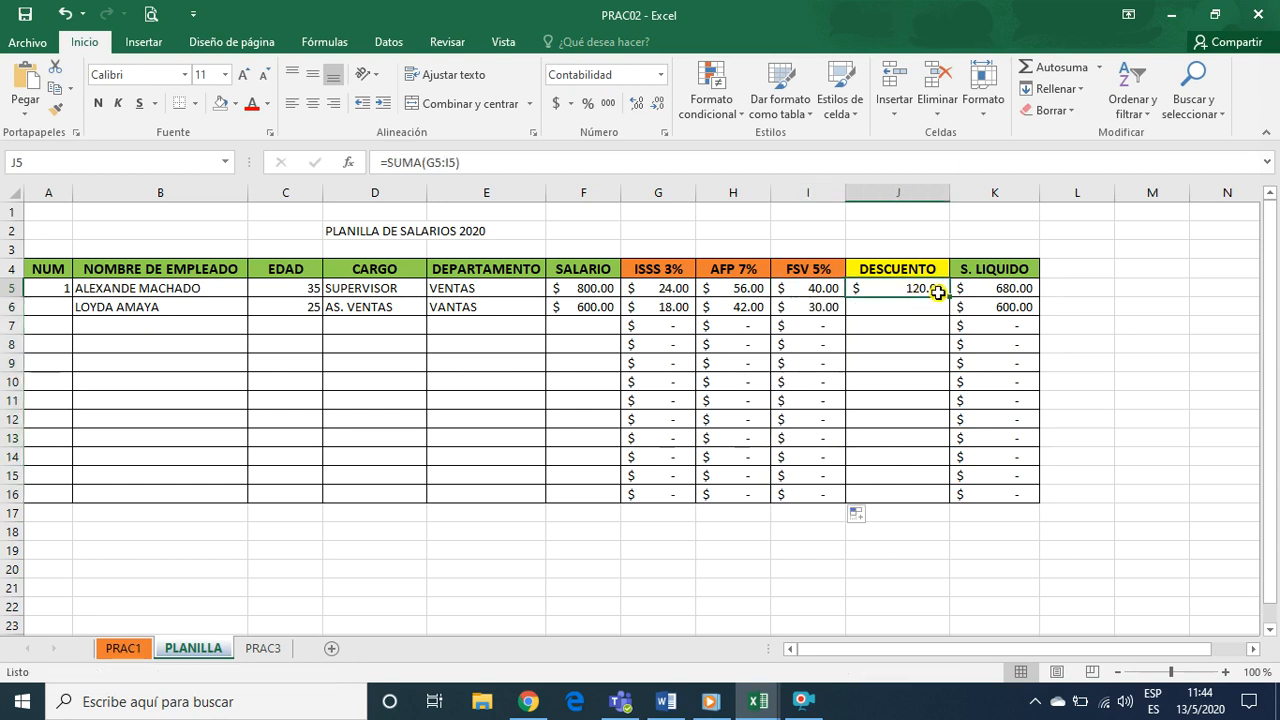
pyautogui.doubleClick(881, 290)
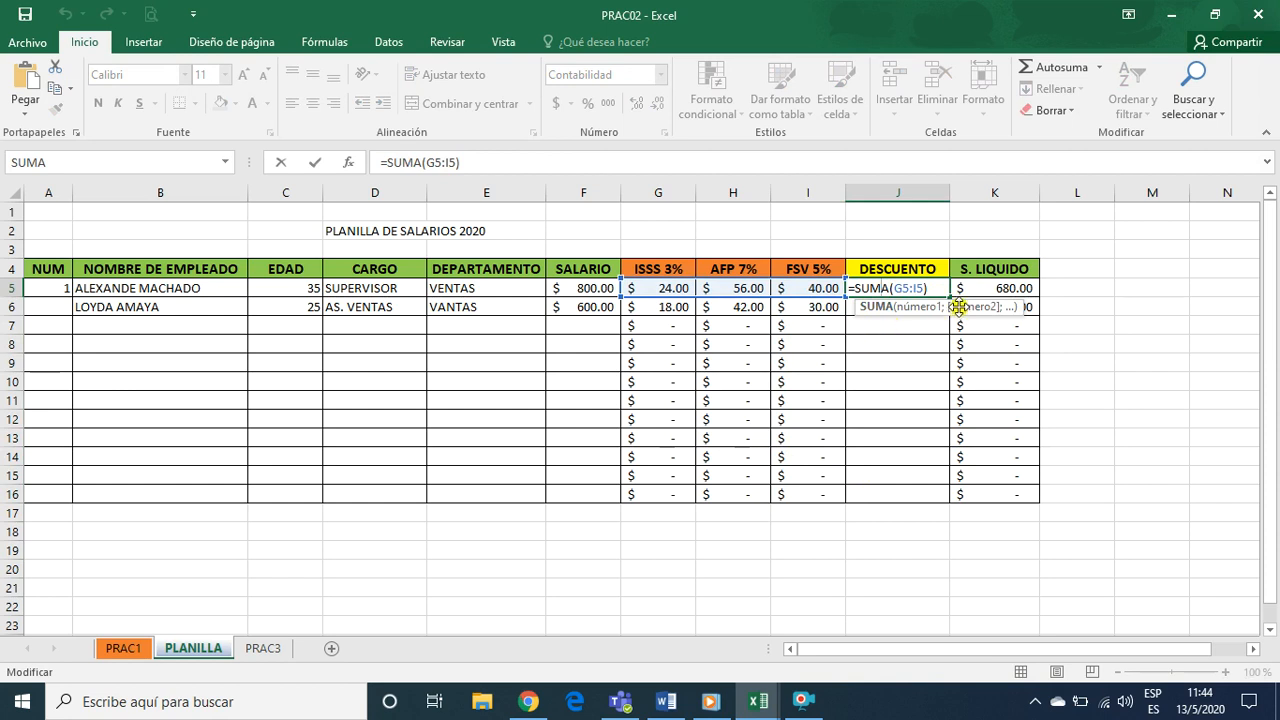
pyautogui.click(937, 287)
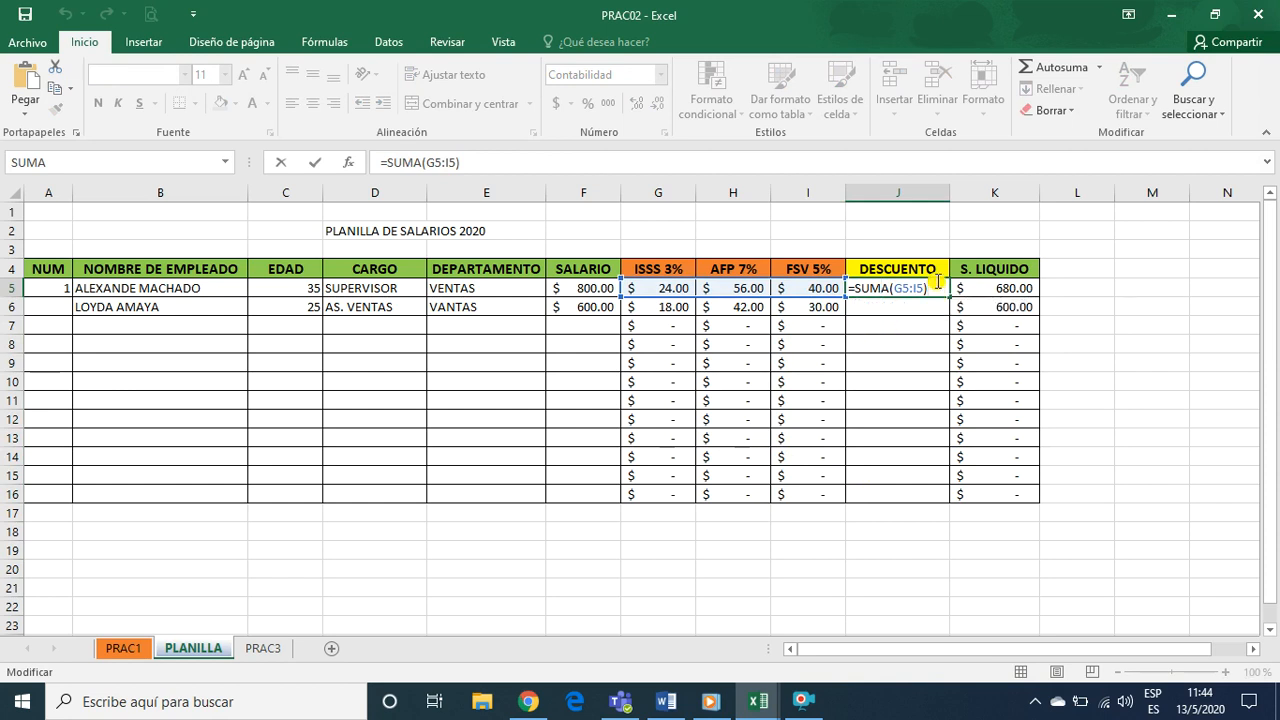
pyautogui.press('Return')
pyautogui.click(930, 285)
pyautogui.moveTo(949, 296); pyautogui.dragTo(944, 496)
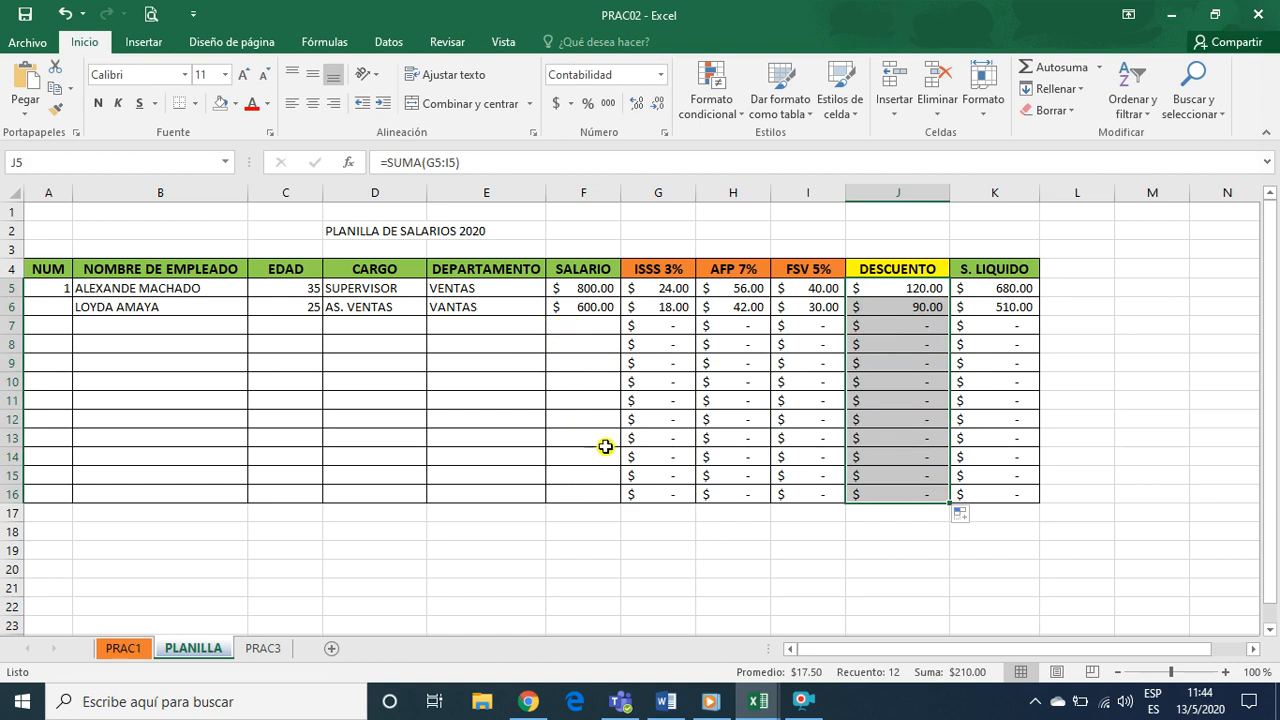
# Enter the third employee's name in cell B7 and the age 28 in C7
pyautogui.click(121, 324)
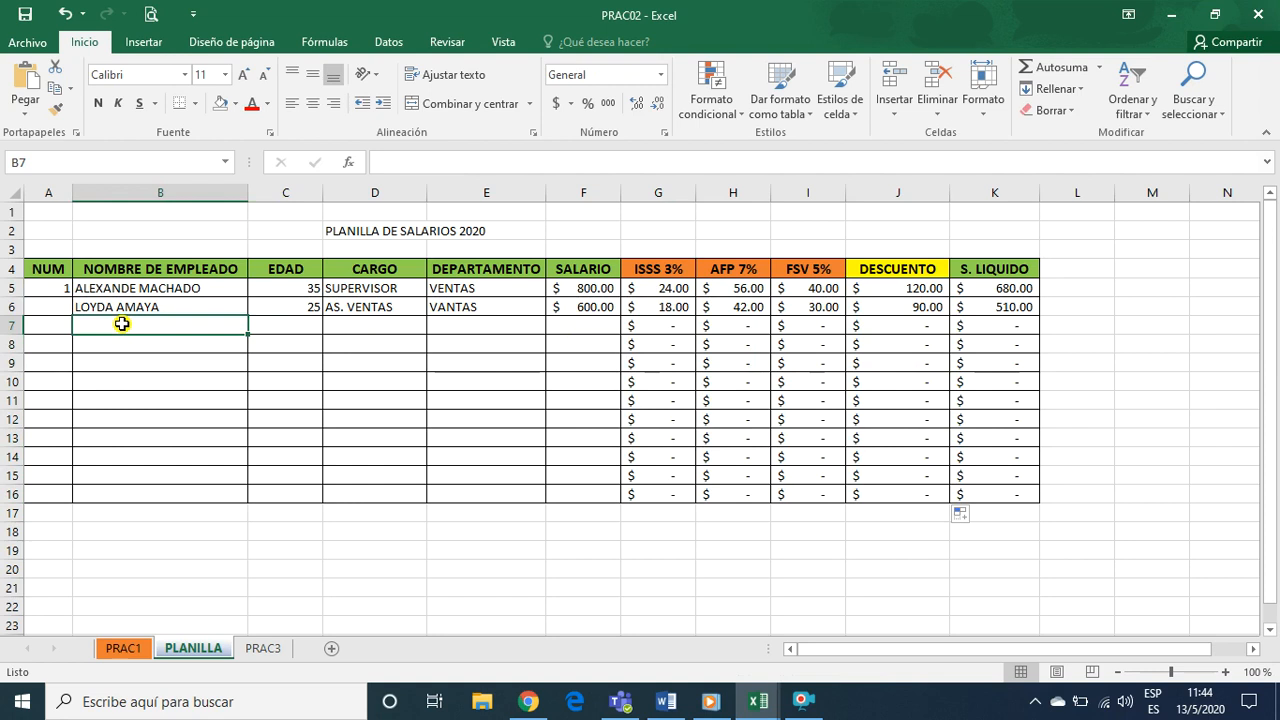
pyautogui.write('L')
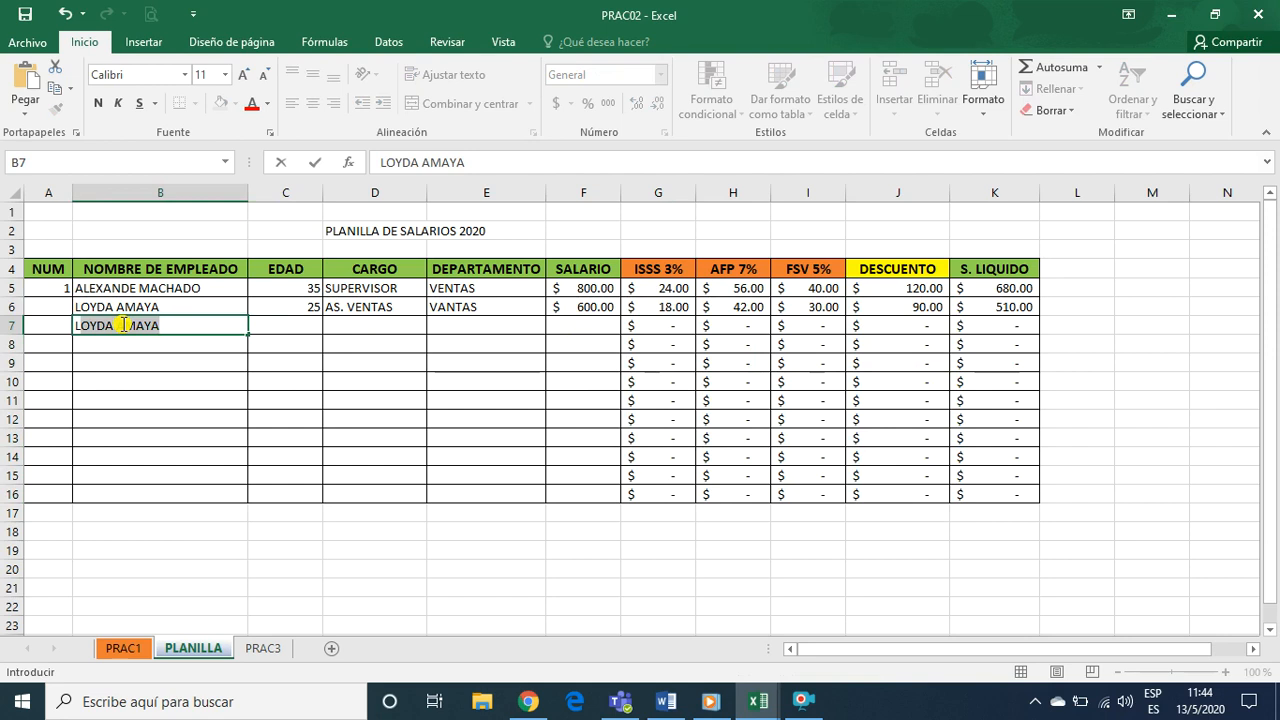
pyautogui.write('LY')
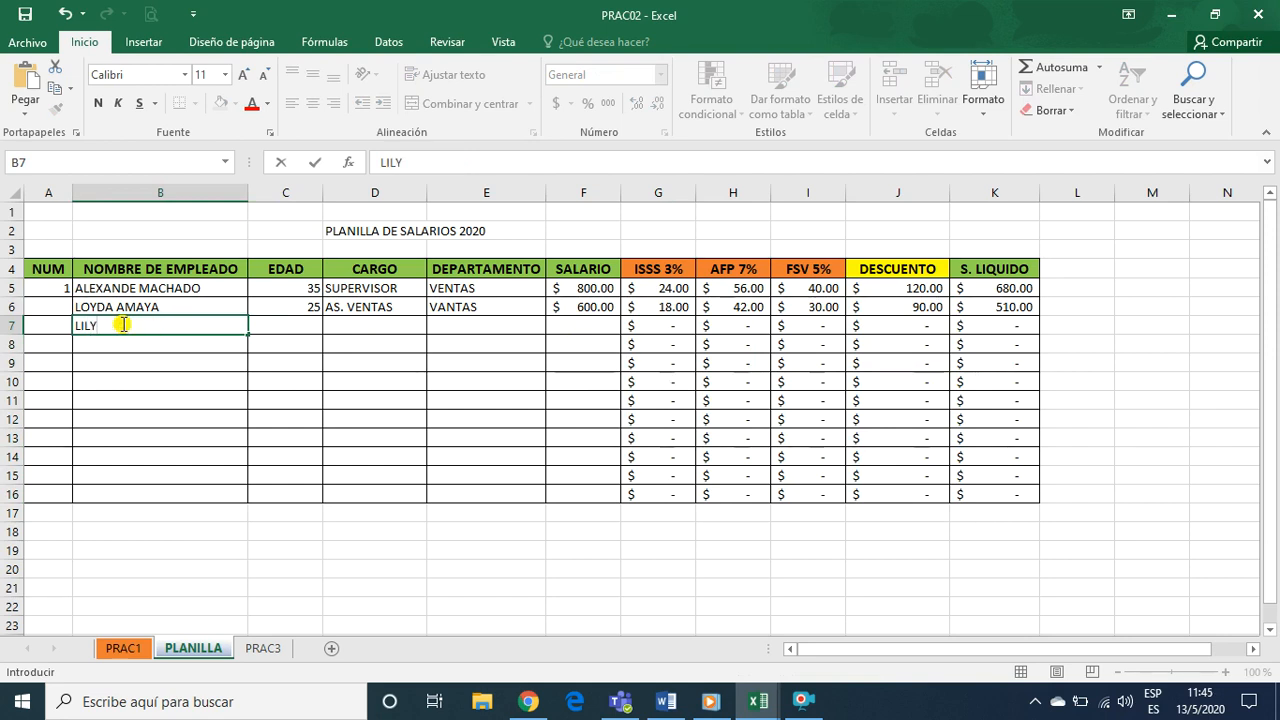
pyautogui.write('LY AMAYA')
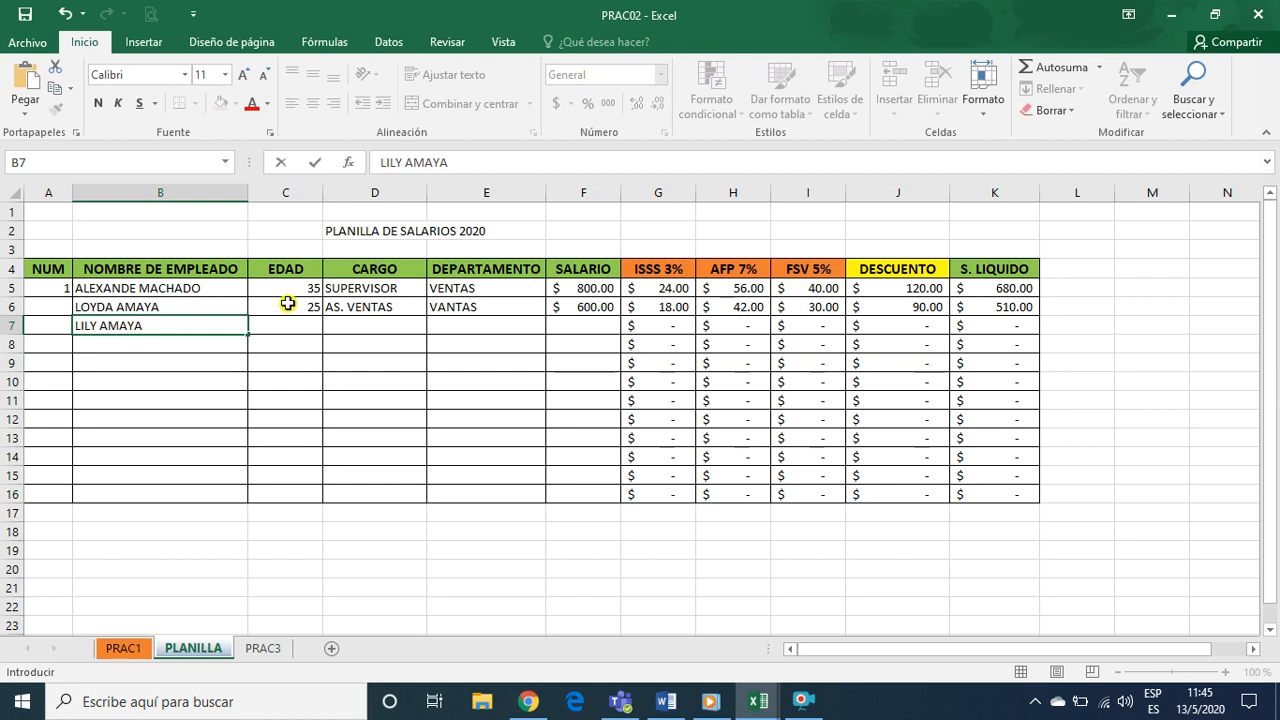
pyautogui.click(296, 329)
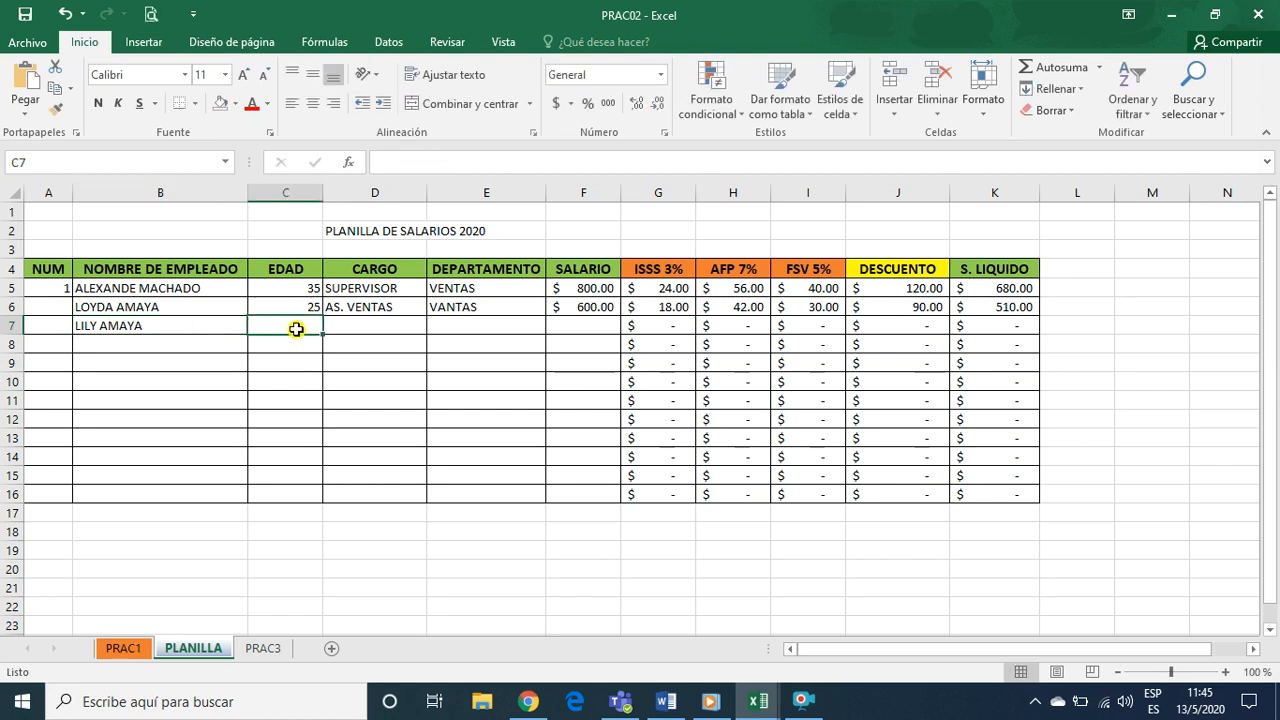
pyautogui.write('3')
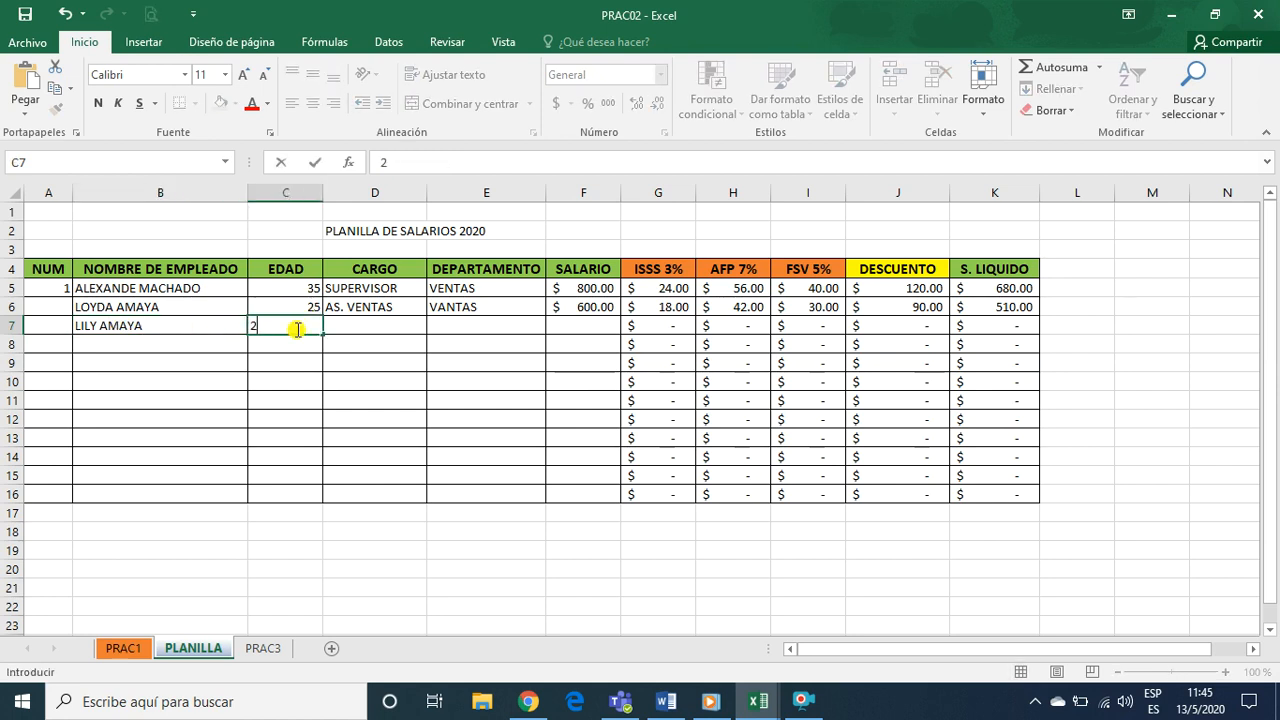
pyautogui.write('8')
# Fill in row 7 with CARGO PUBLICISTA, DEPARTAMENTO VENTAS and SALARIO 700, and review the calculated cells G7:K7
pyautogui.click(386, 322)
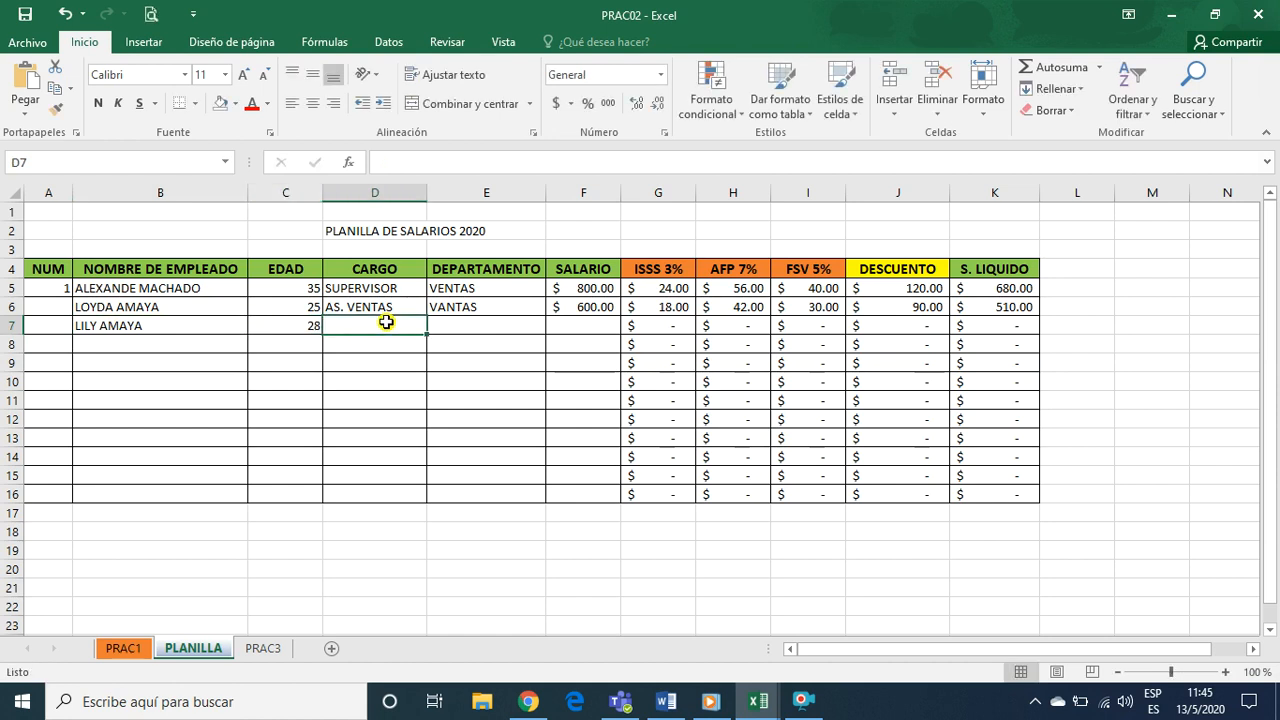
pyautogui.write('PUBLICISTA')
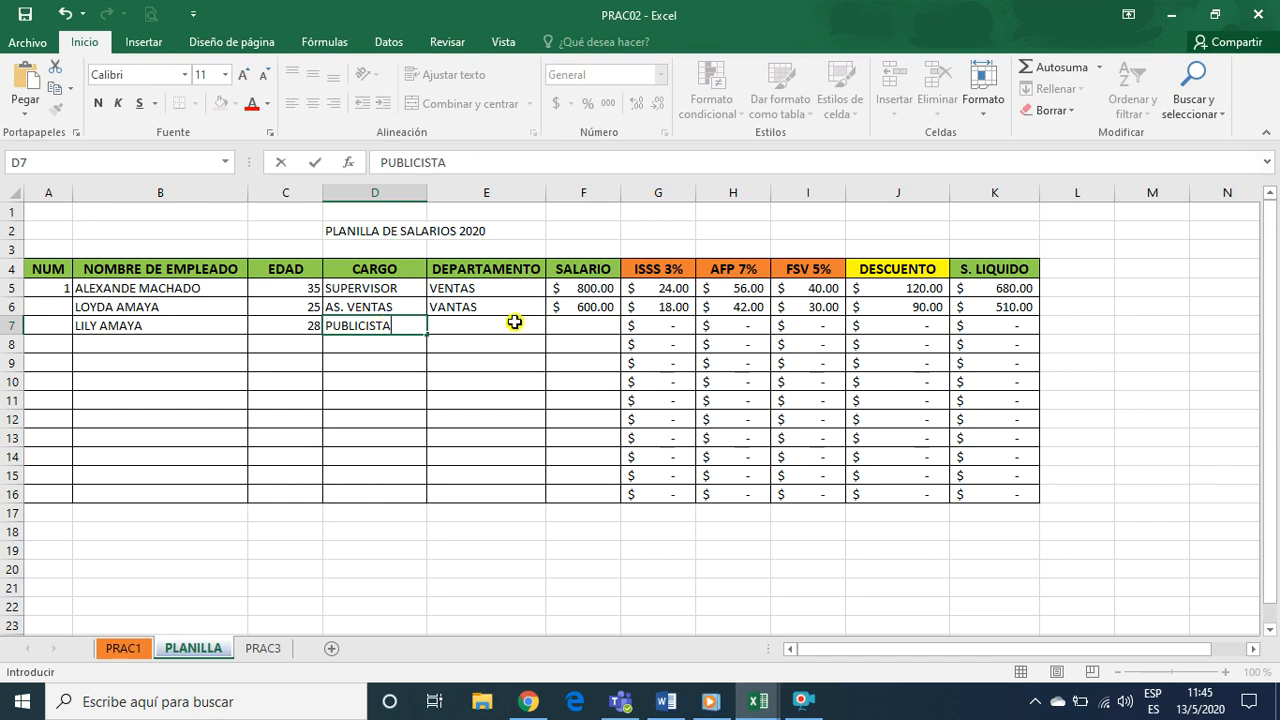
pyautogui.click(514, 322)
pyautogui.write('VENTAS')
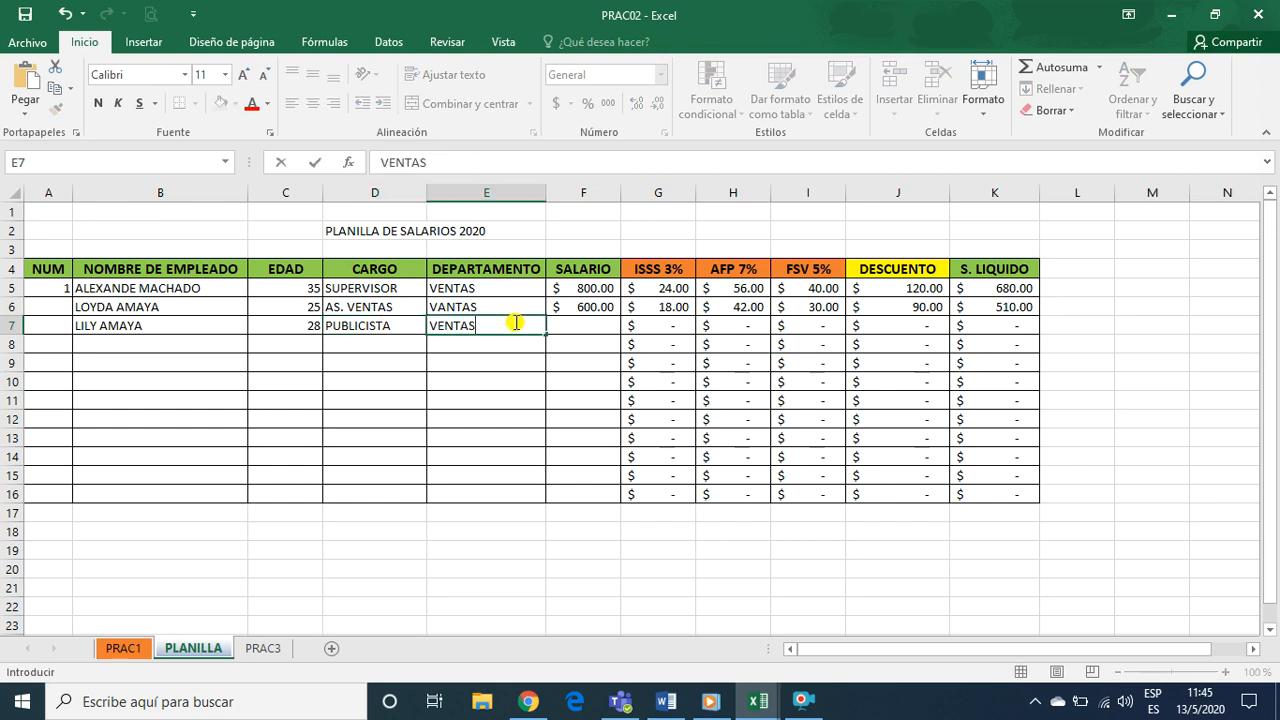
pyautogui.press('Tab')
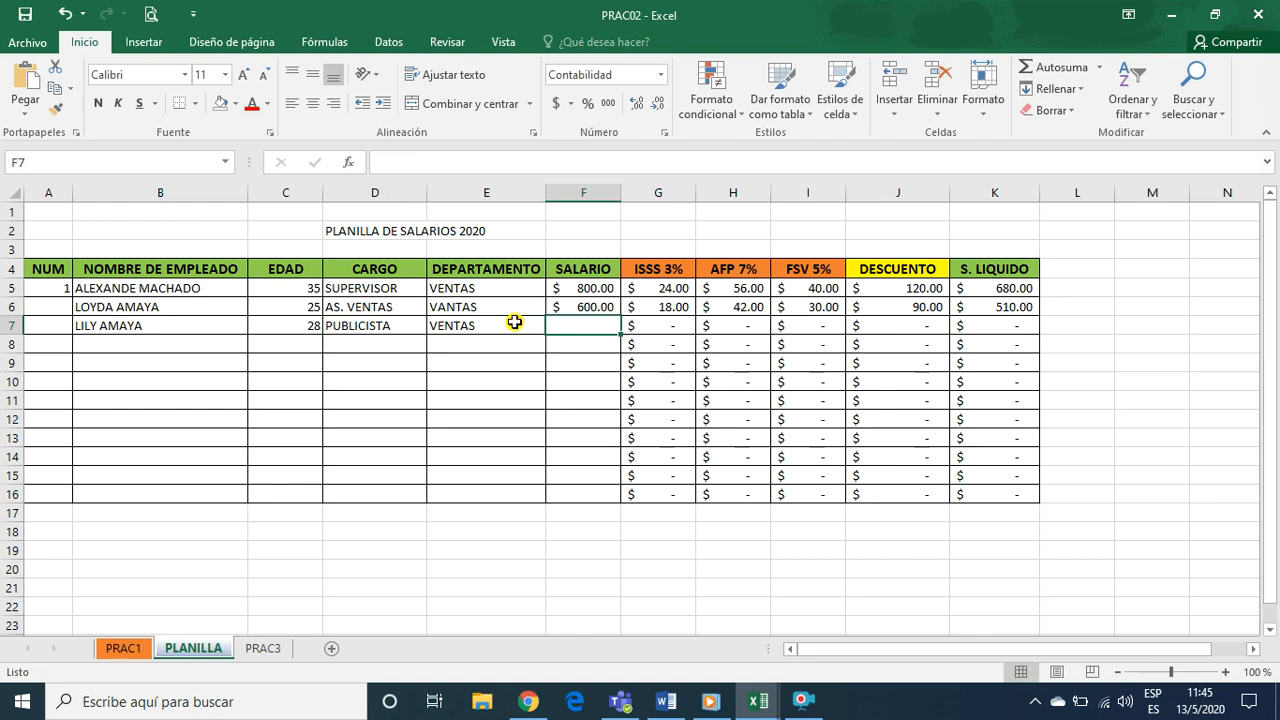
pyautogui.write('700')
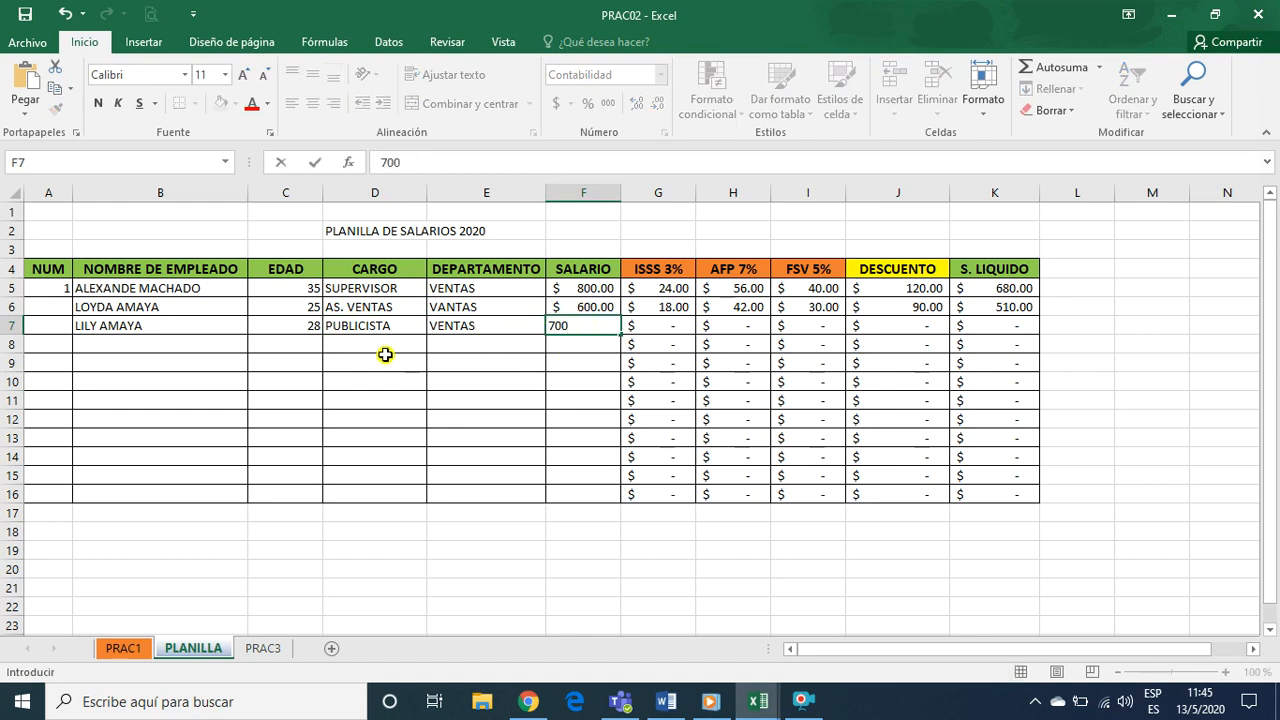
pyautogui.press('Return')
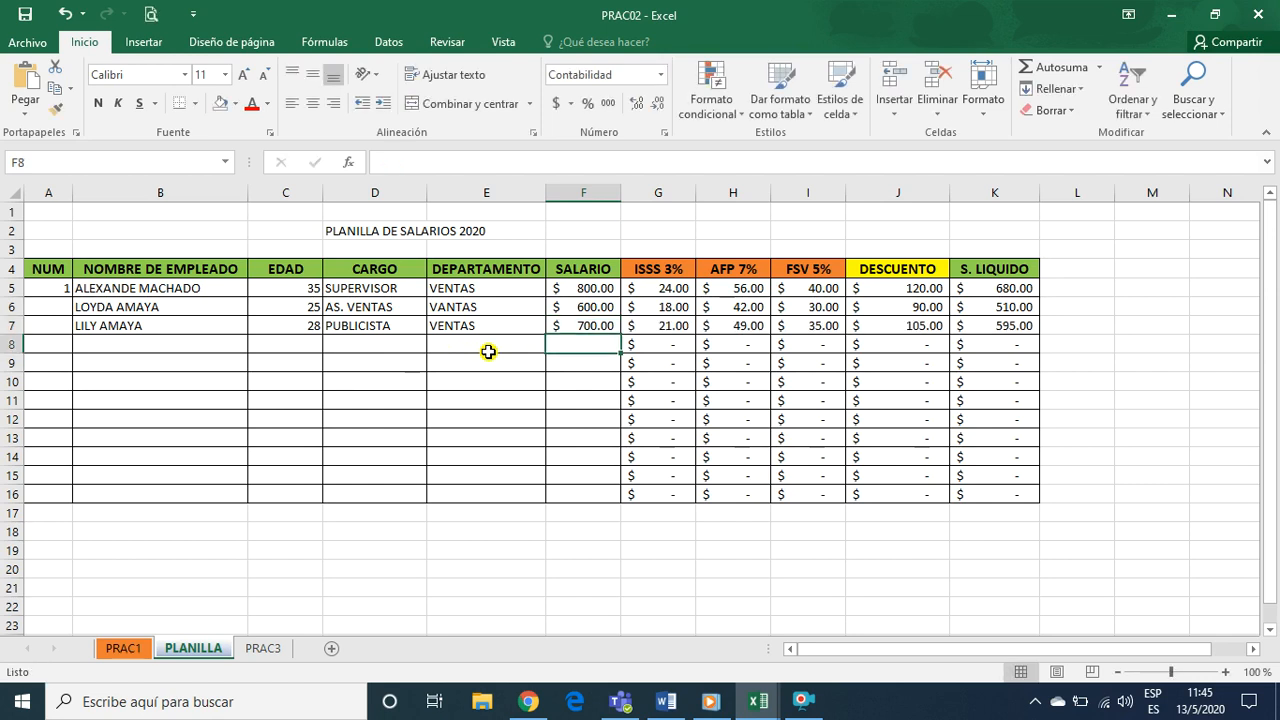
pyautogui.moveTo(645, 328); pyautogui.dragTo(982, 323)
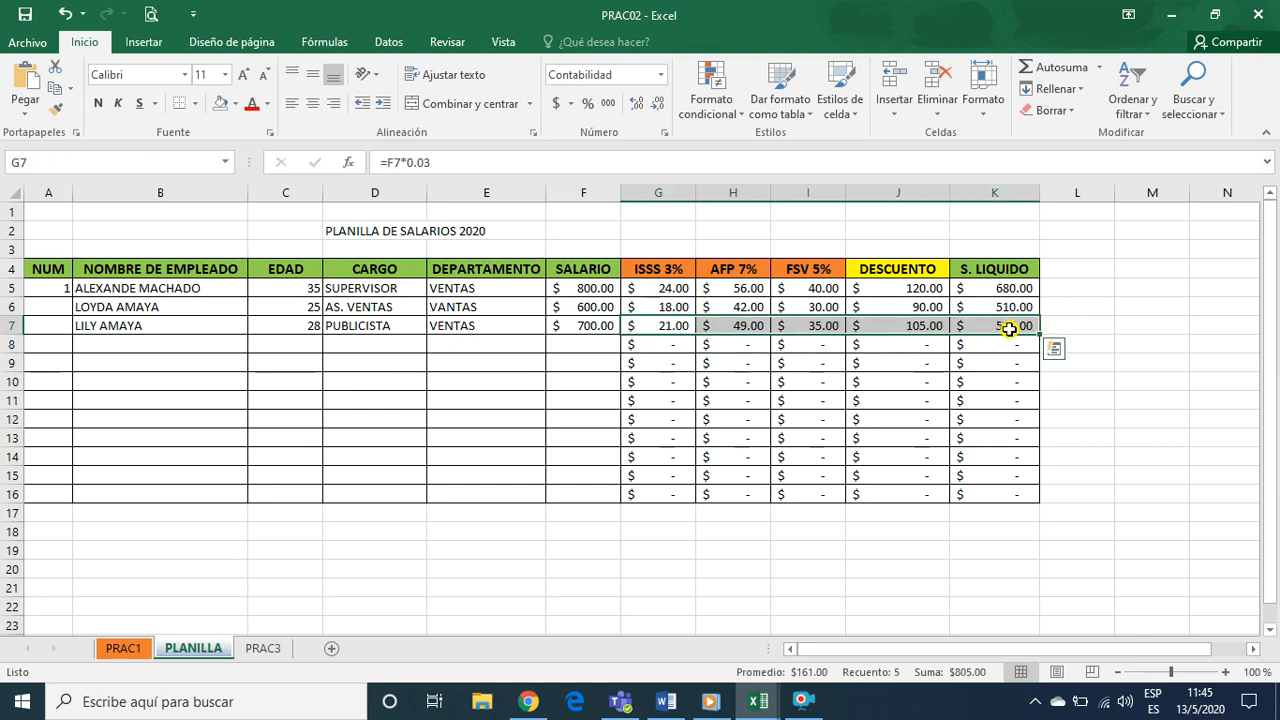
pyautogui.click(905, 378)
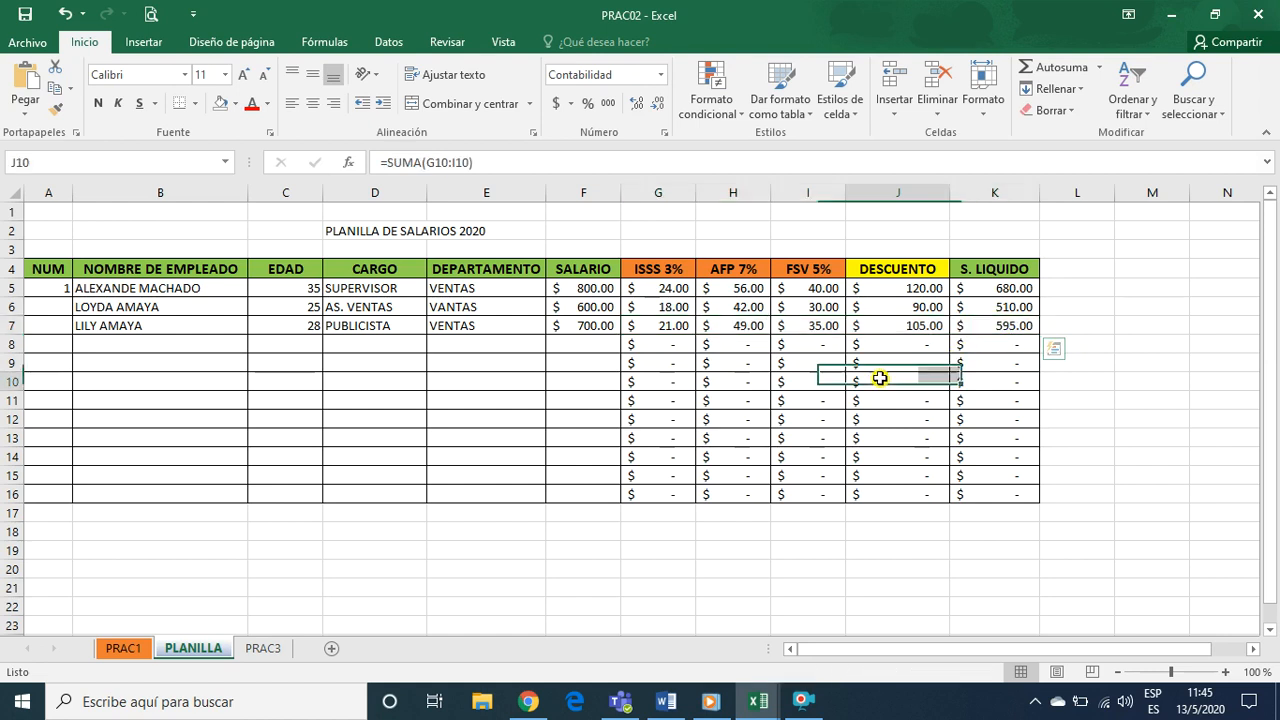
# Number the second and third employees 2 and 3 in cells A6 and A7 of the NUM column
pyautogui.click(55, 305)
pyautogui.write('2')
pyautogui.press('Return')
pyautogui.write('2')
pyautogui.press('BackSpace')
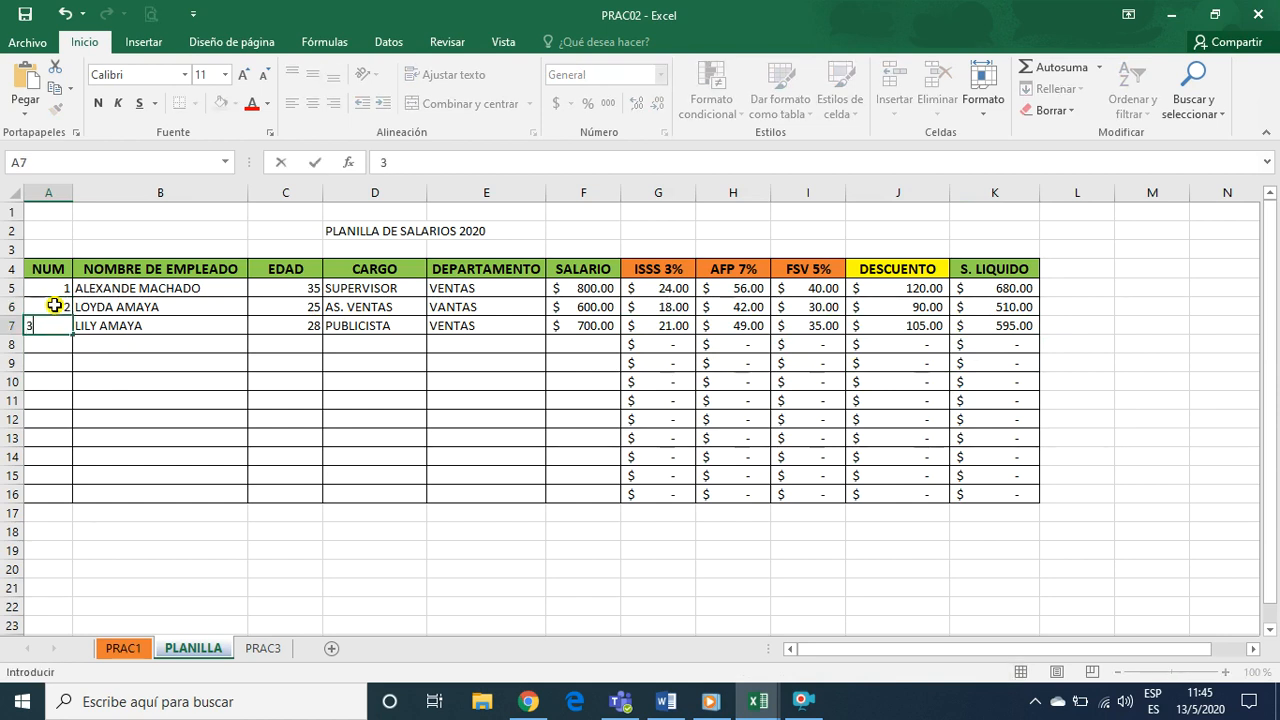
pyautogui.press('Return')
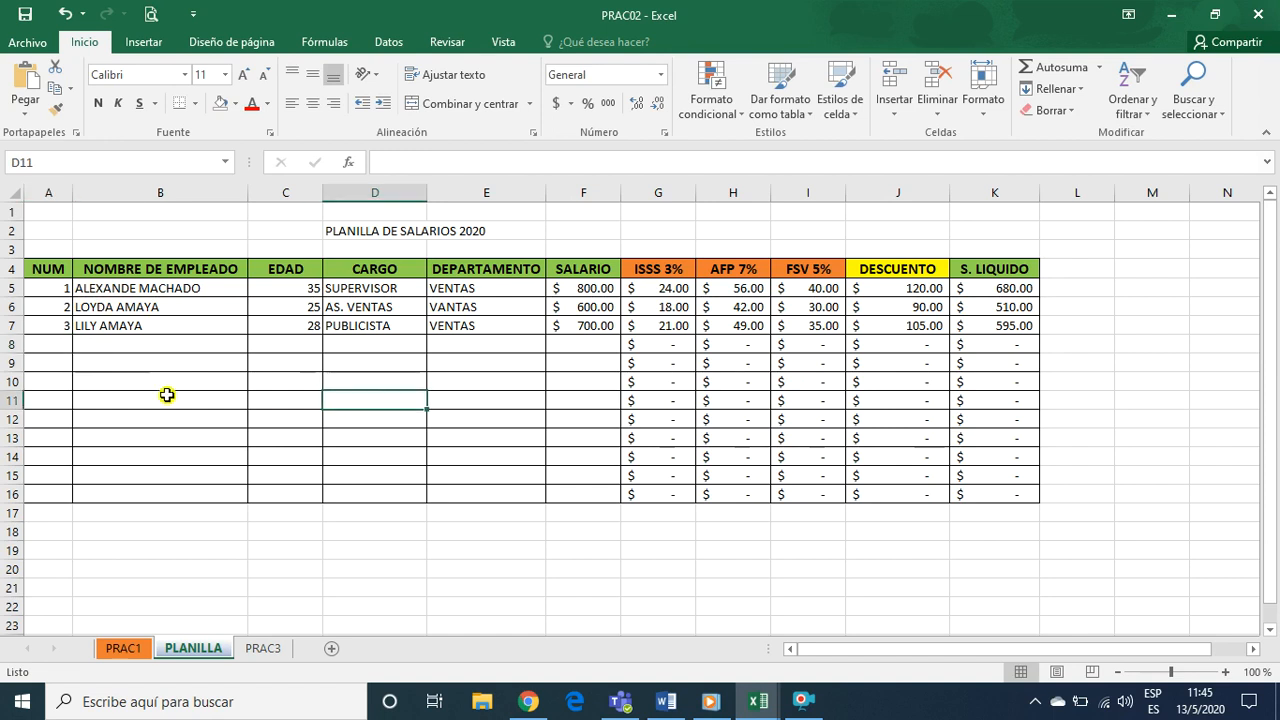
# Highlight the payroll table's data range A5:K16
pyautogui.click(55, 290)
pyautogui.moveTo(85, 289); pyautogui.dragTo(971, 491)
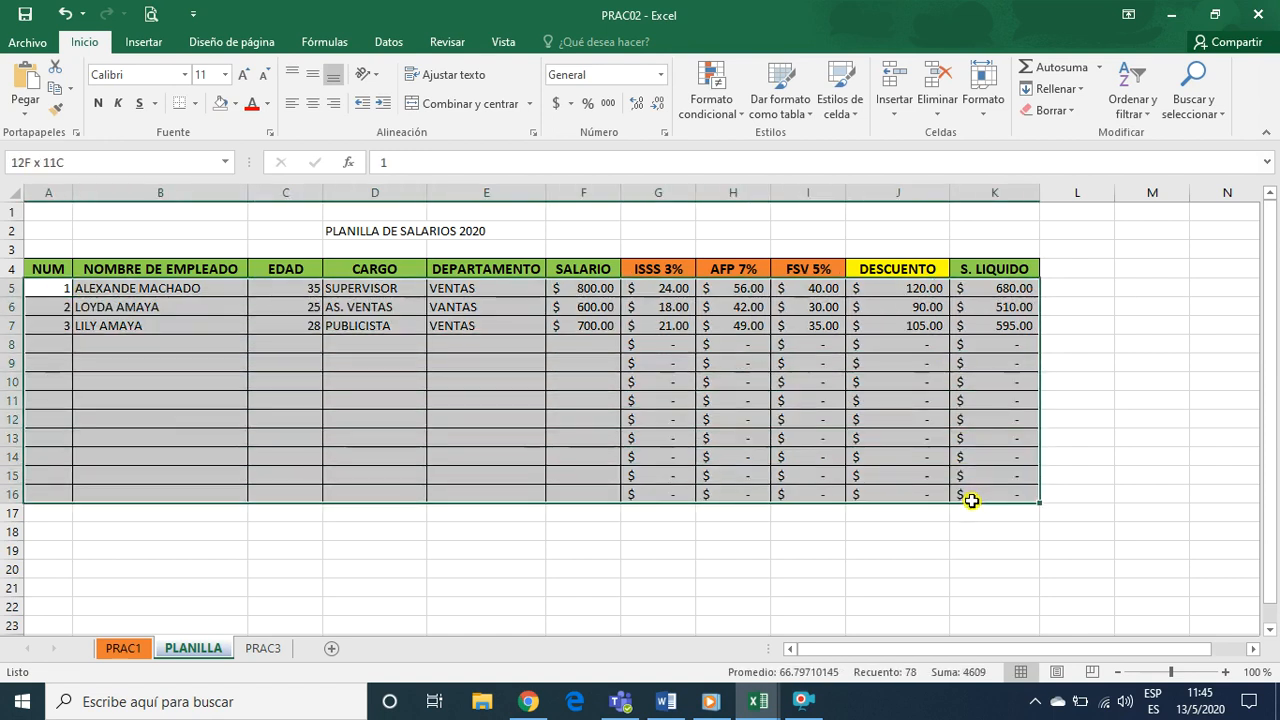
pyautogui.click(806, 565)
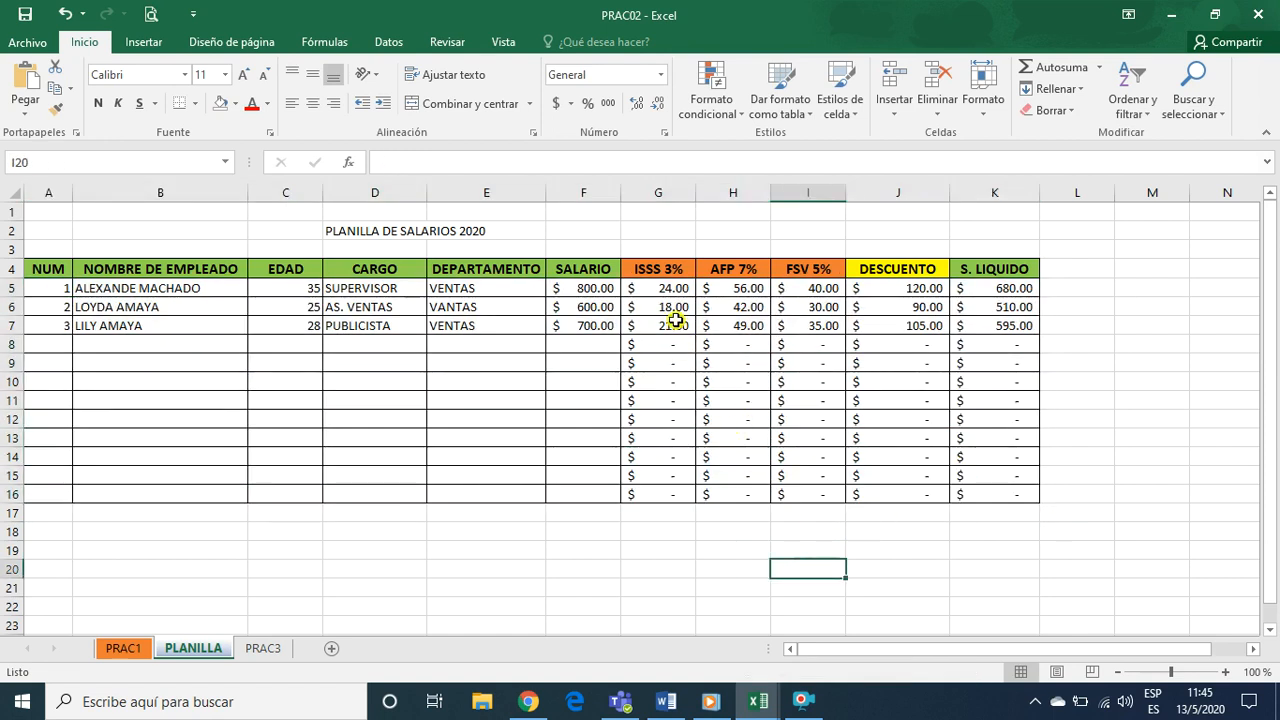
# Select the monetary cells F5:K16, check the currency format instruction on the lesson page in Chrome, and return to Excel
pyautogui.moveTo(570, 288); pyautogui.dragTo(989, 491)
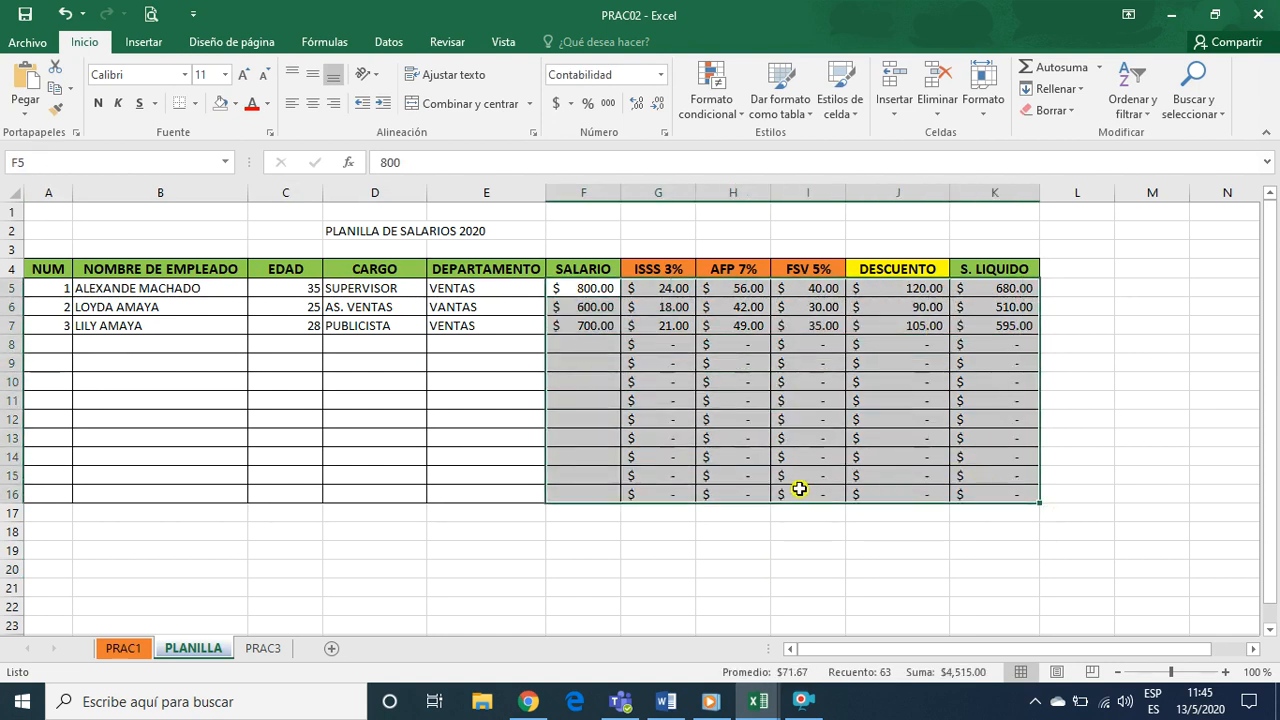
pyautogui.click(528, 701)
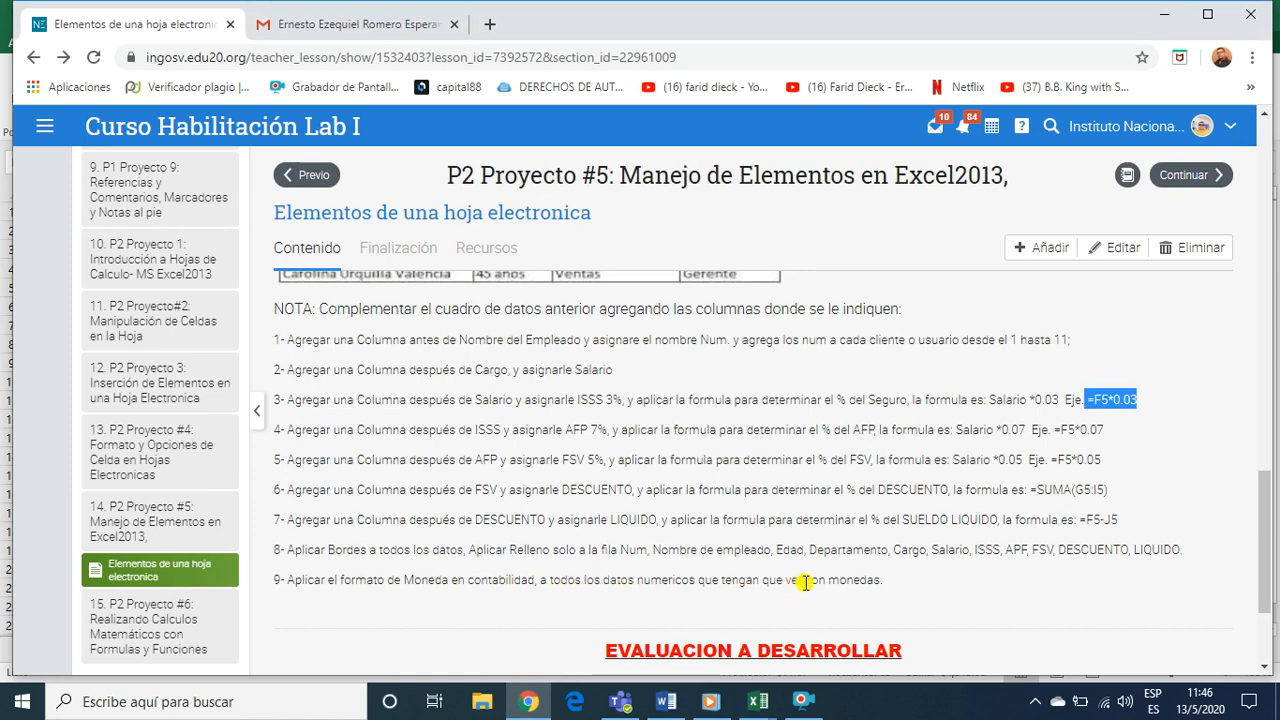
pyautogui.click(760, 702)
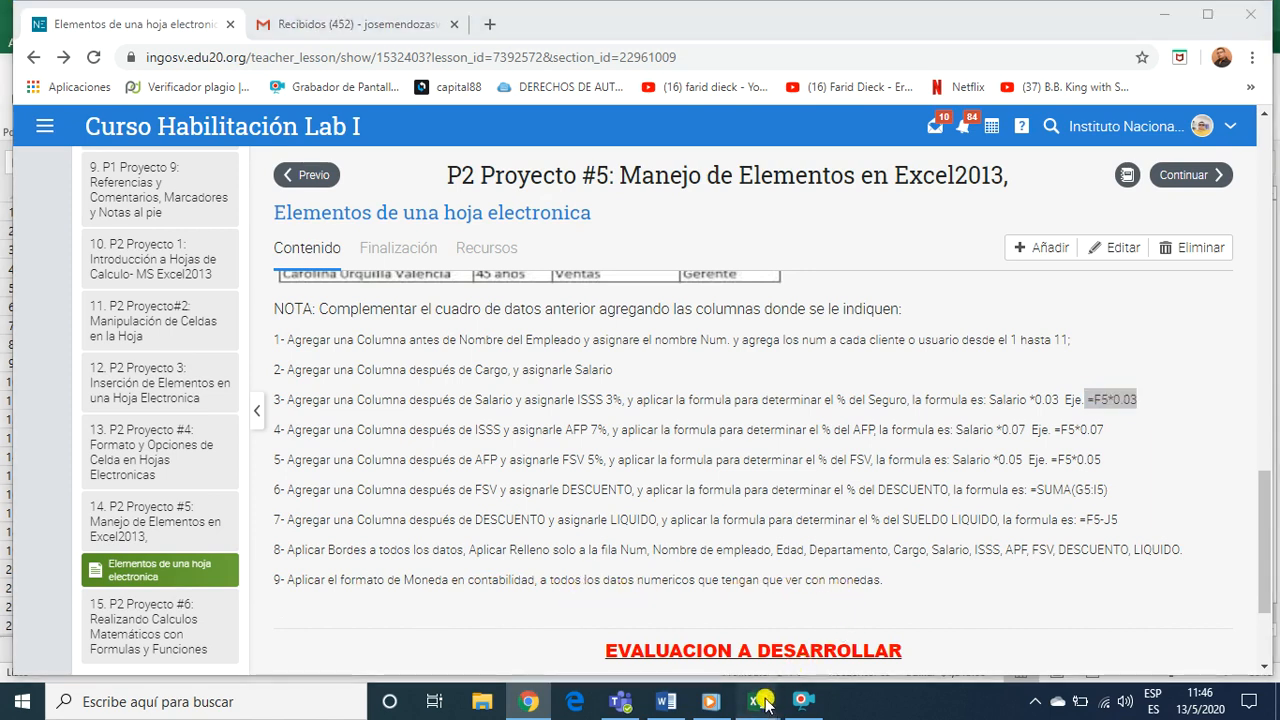
pyautogui.click(836, 632)
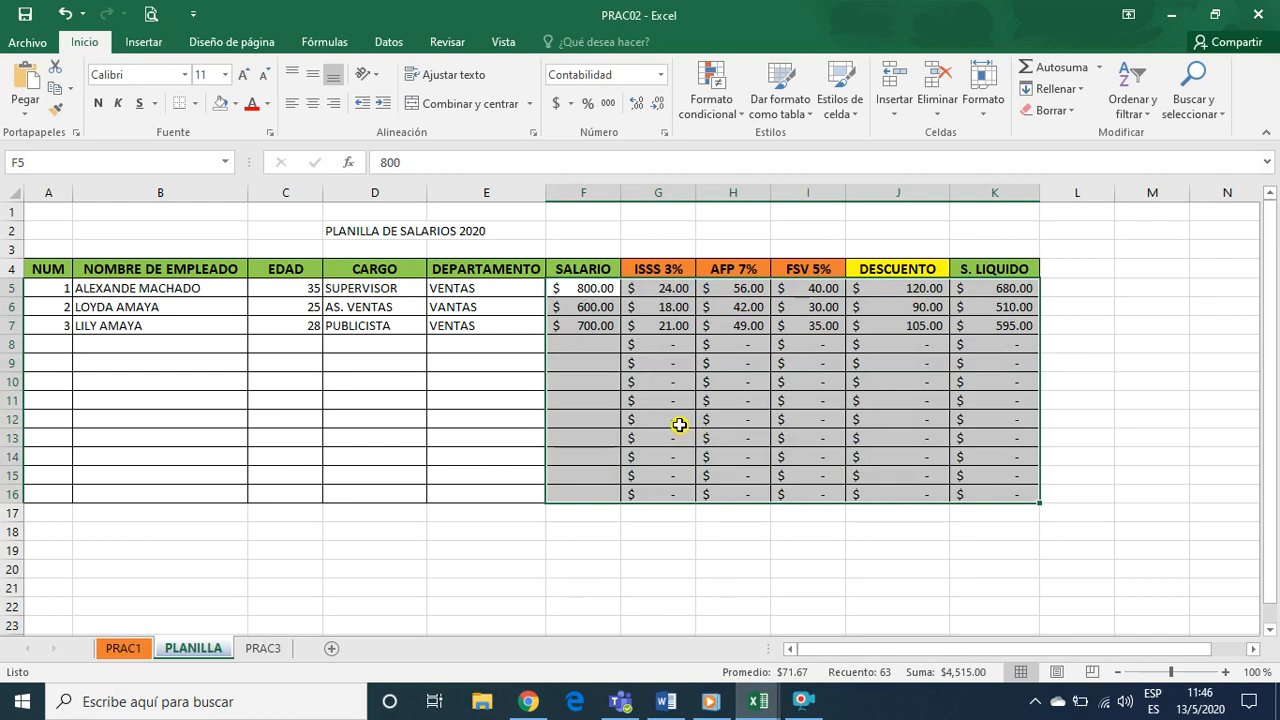
# Try the Moneda number format on F5:K16 and switch the range back to Contabilidad
pyautogui.click(660, 77)
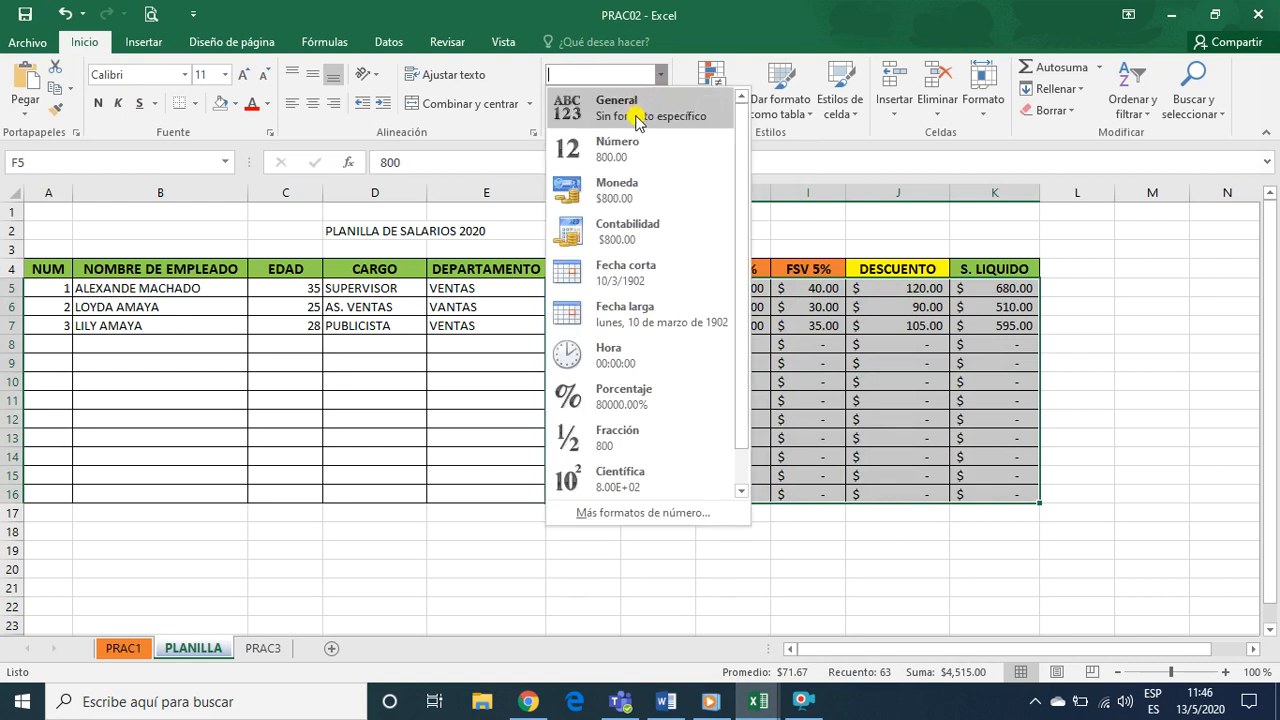
pyautogui.click(617, 190)
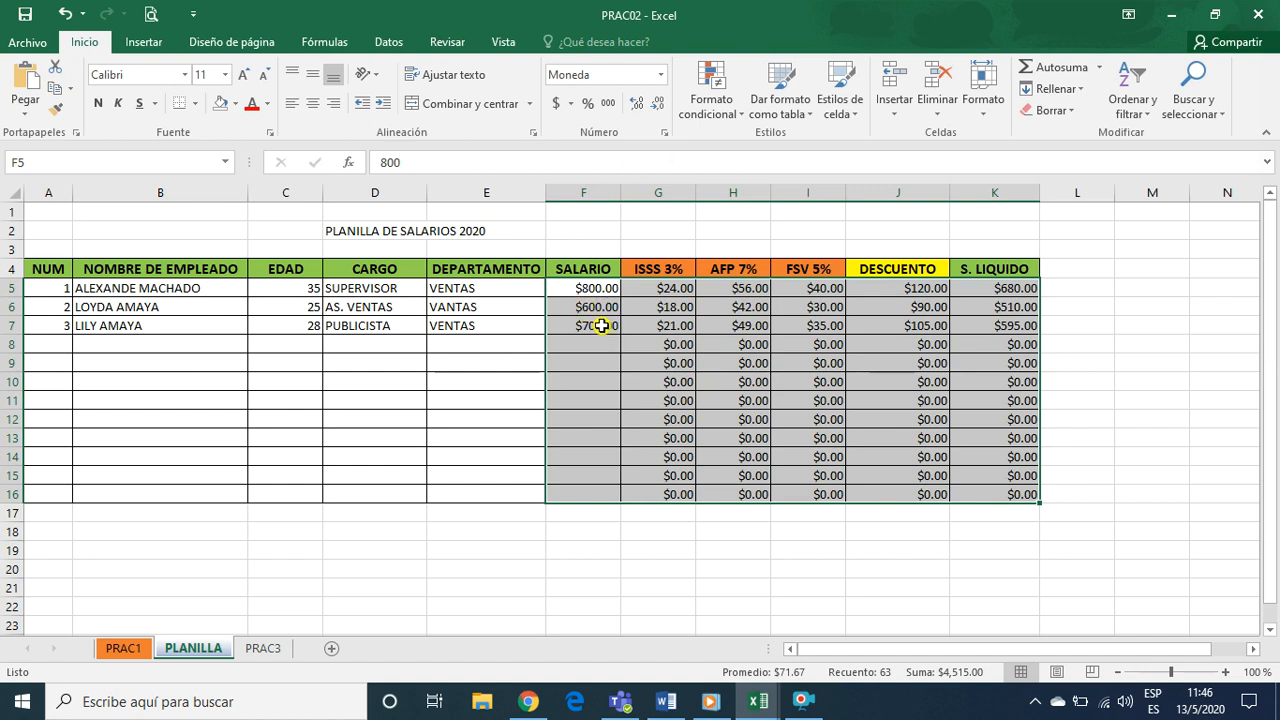
pyautogui.click(661, 75)
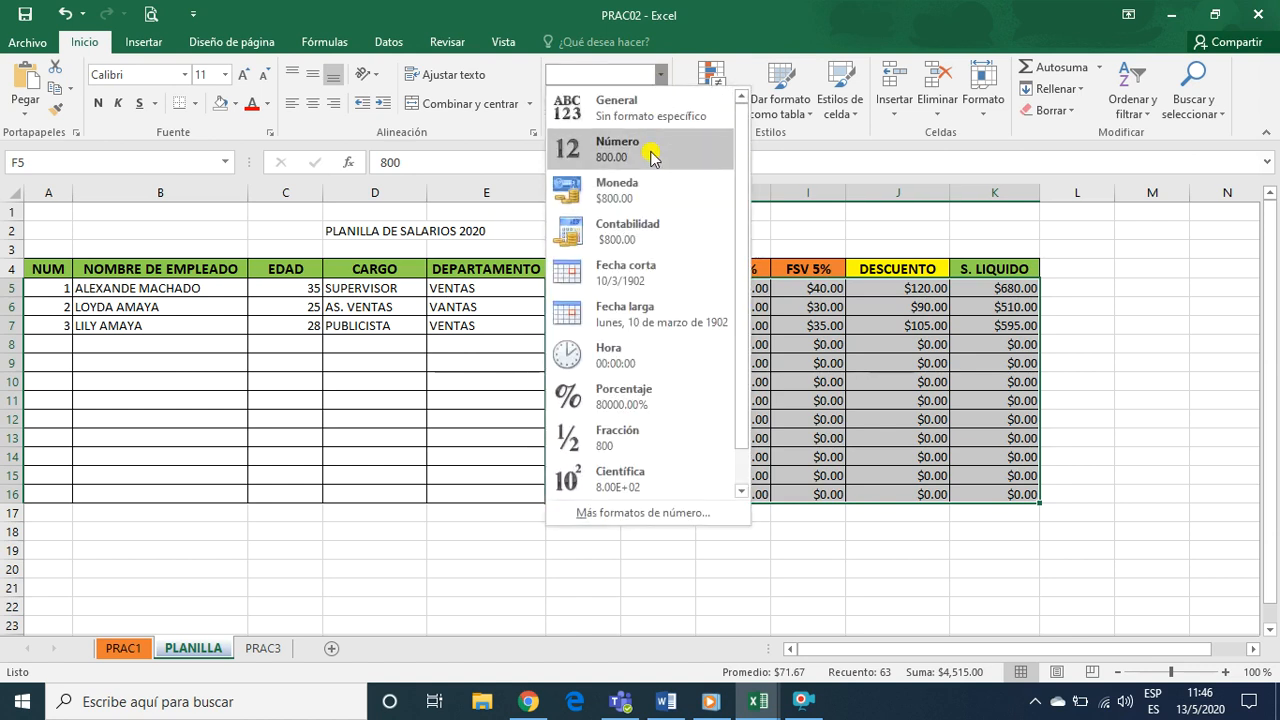
pyautogui.click(635, 231)
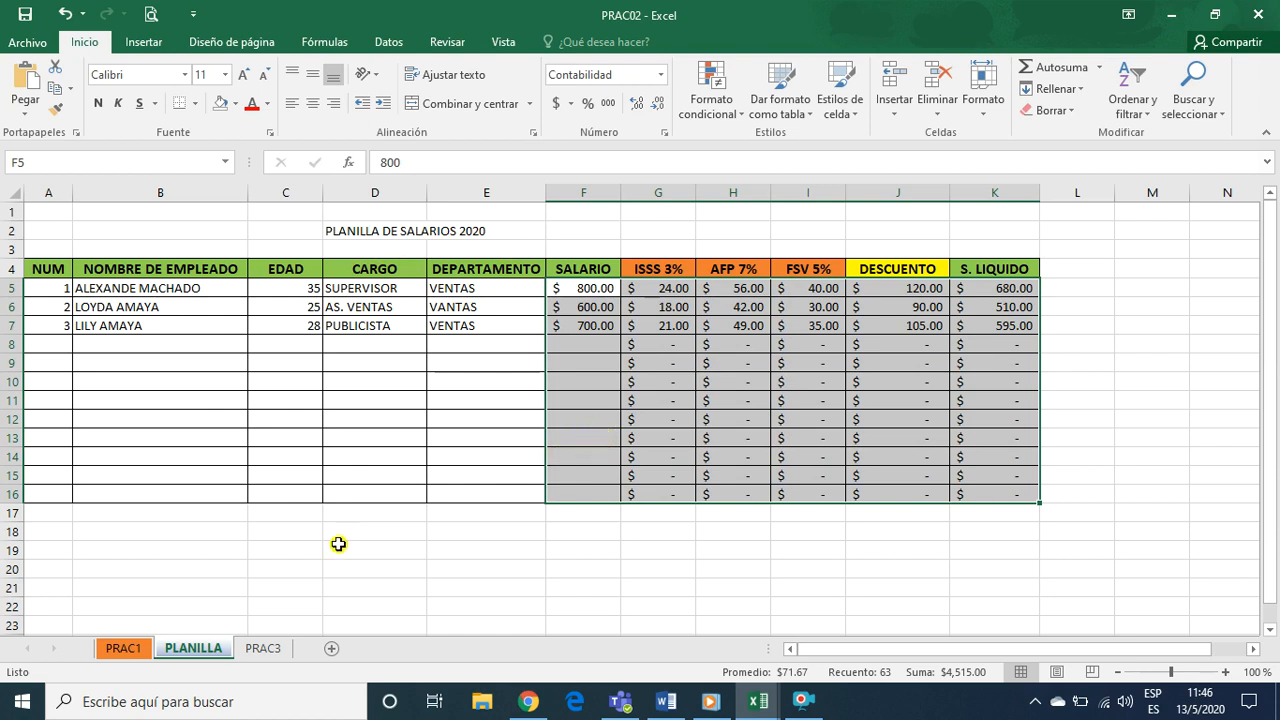
pyautogui.click(291, 516)
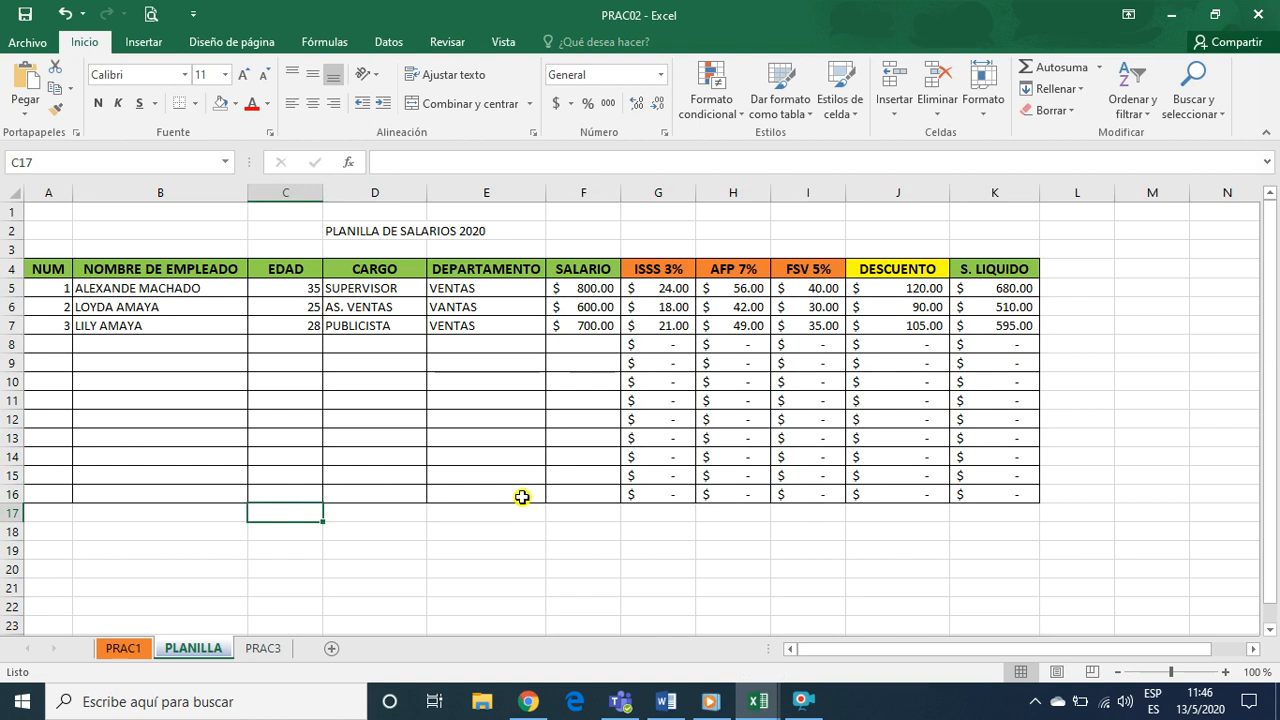
# Add an "ELABORADO:" line with the author's name in cell B19 below the payroll table
pyautogui.click(128, 556)
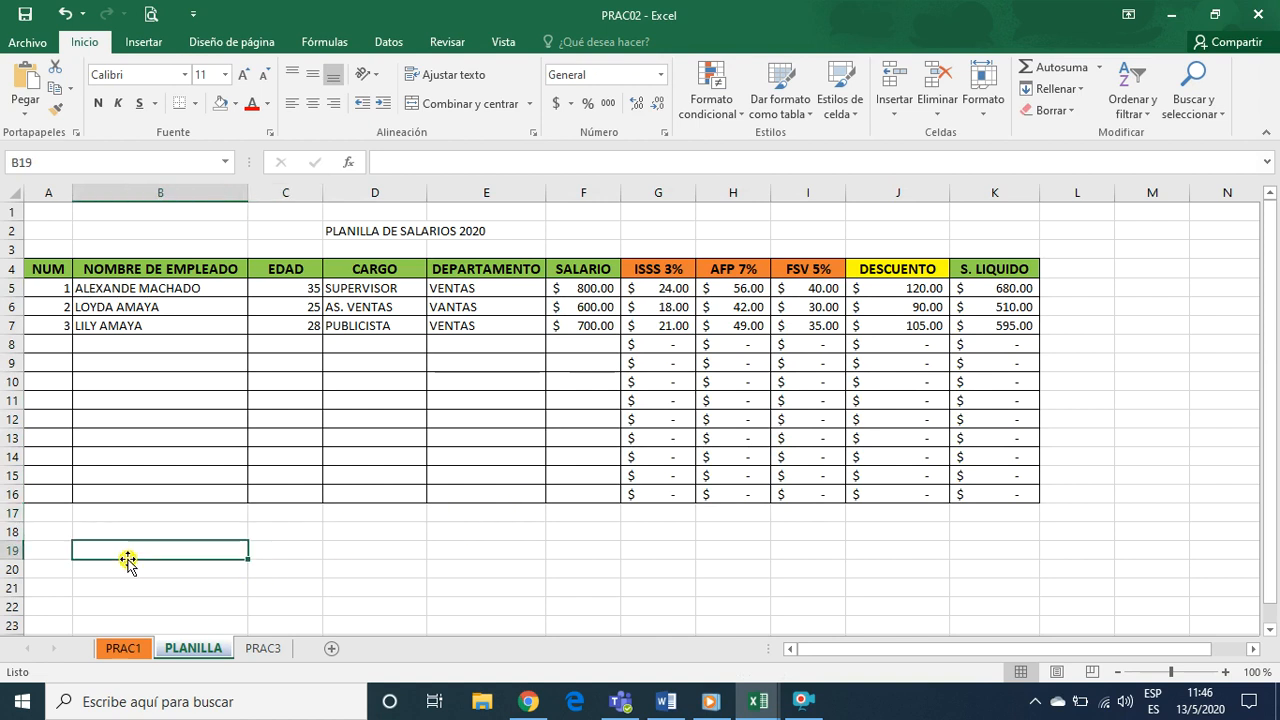
pyautogui.write('ELABOR')
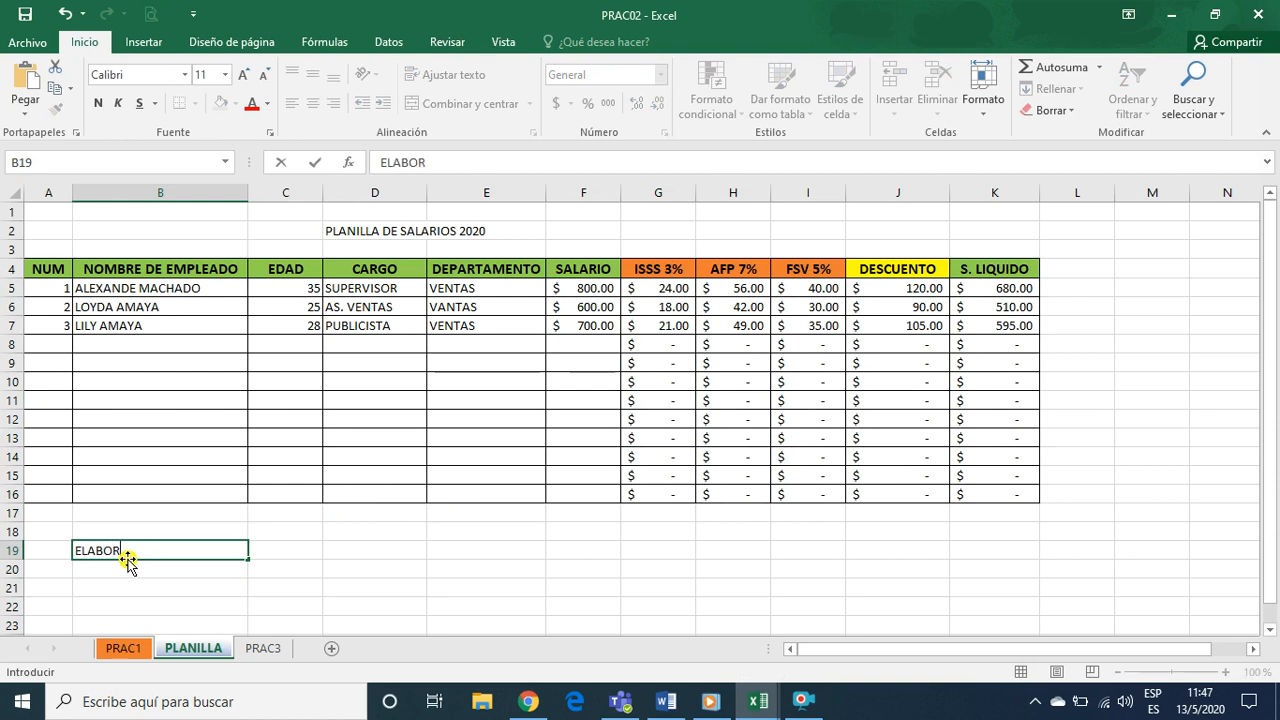
pyautogui.write('ADO: COLATUS')
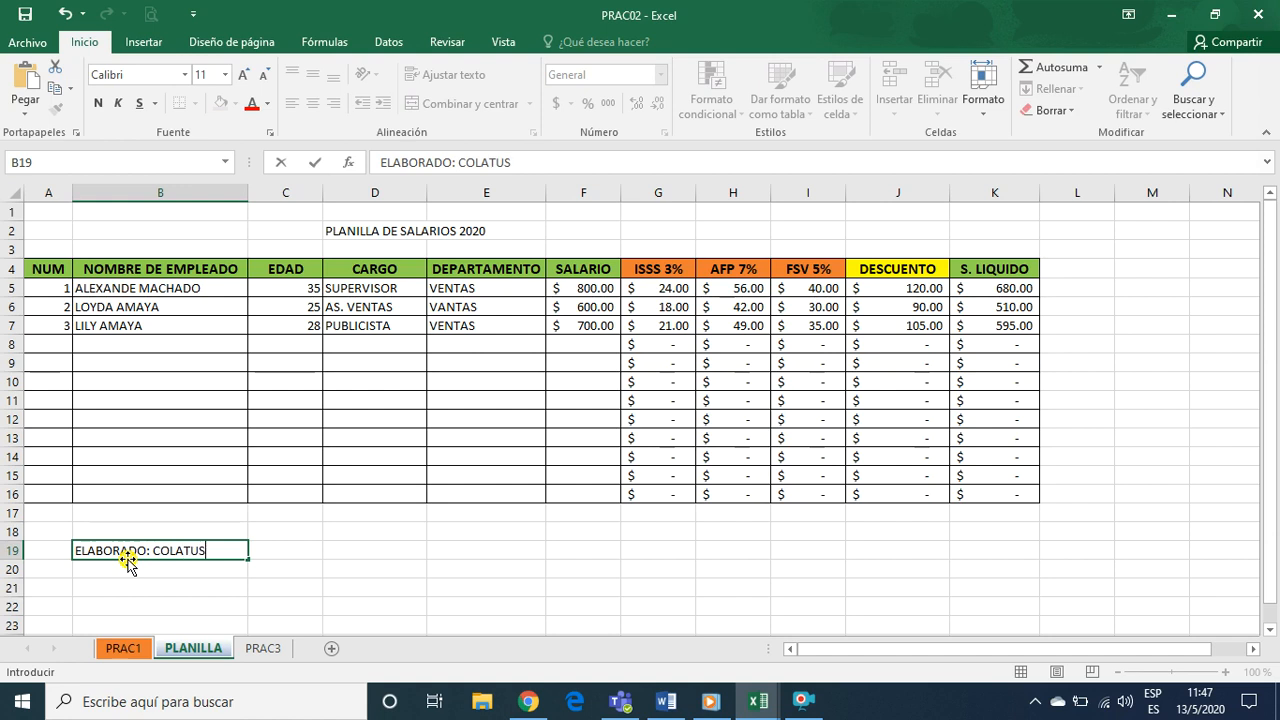
pyautogui.press('Return')
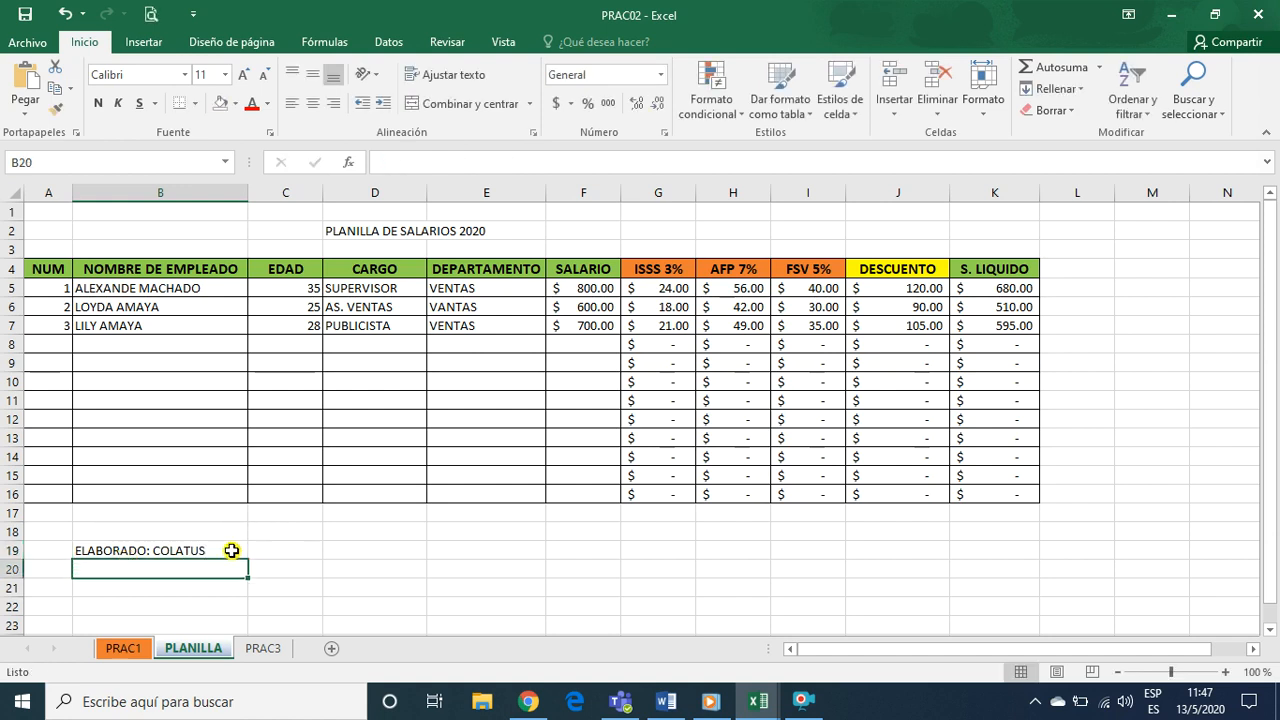
pyautogui.click(178, 547)
pyautogui.click(309, 556)
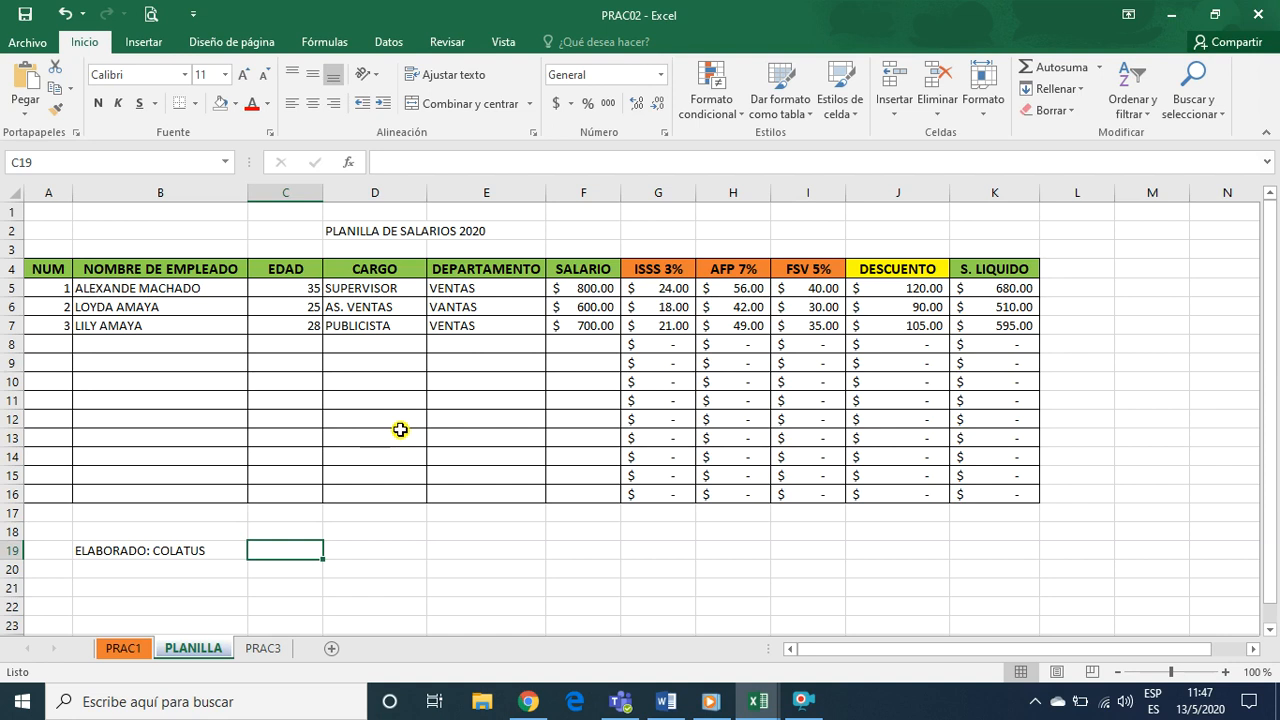
pyautogui.click(475, 387)
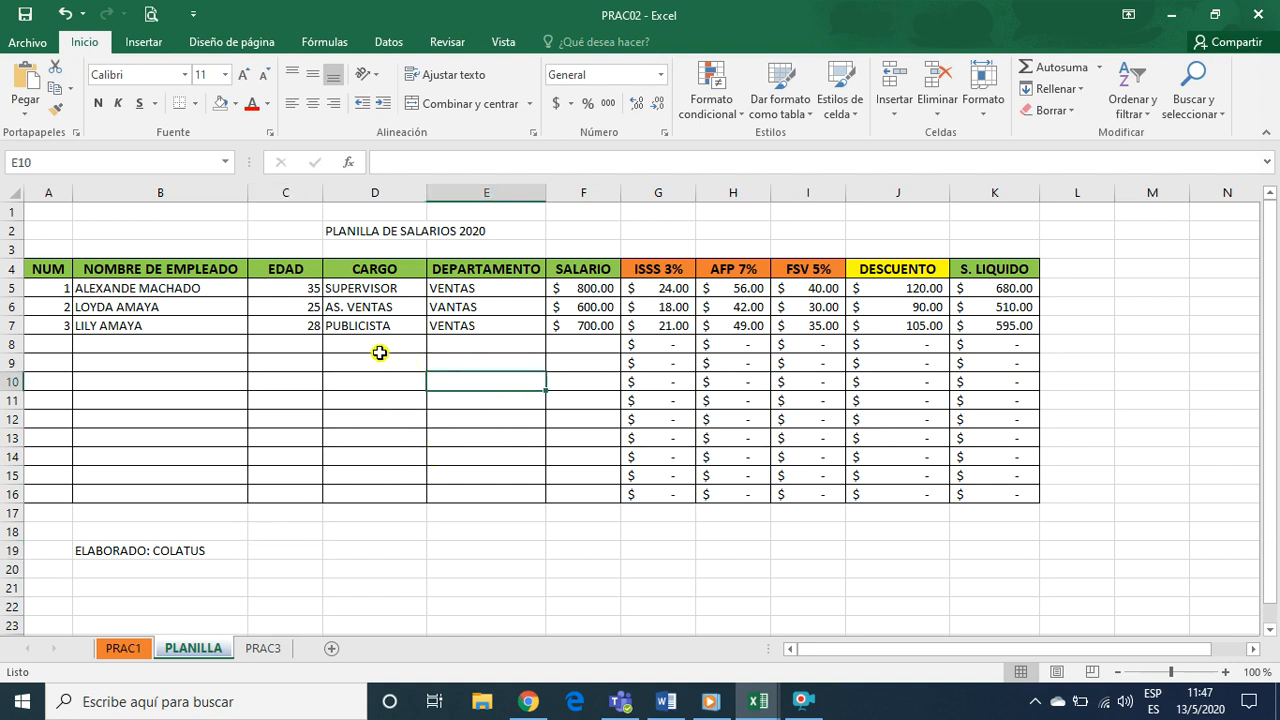
pyautogui.click(168, 347)
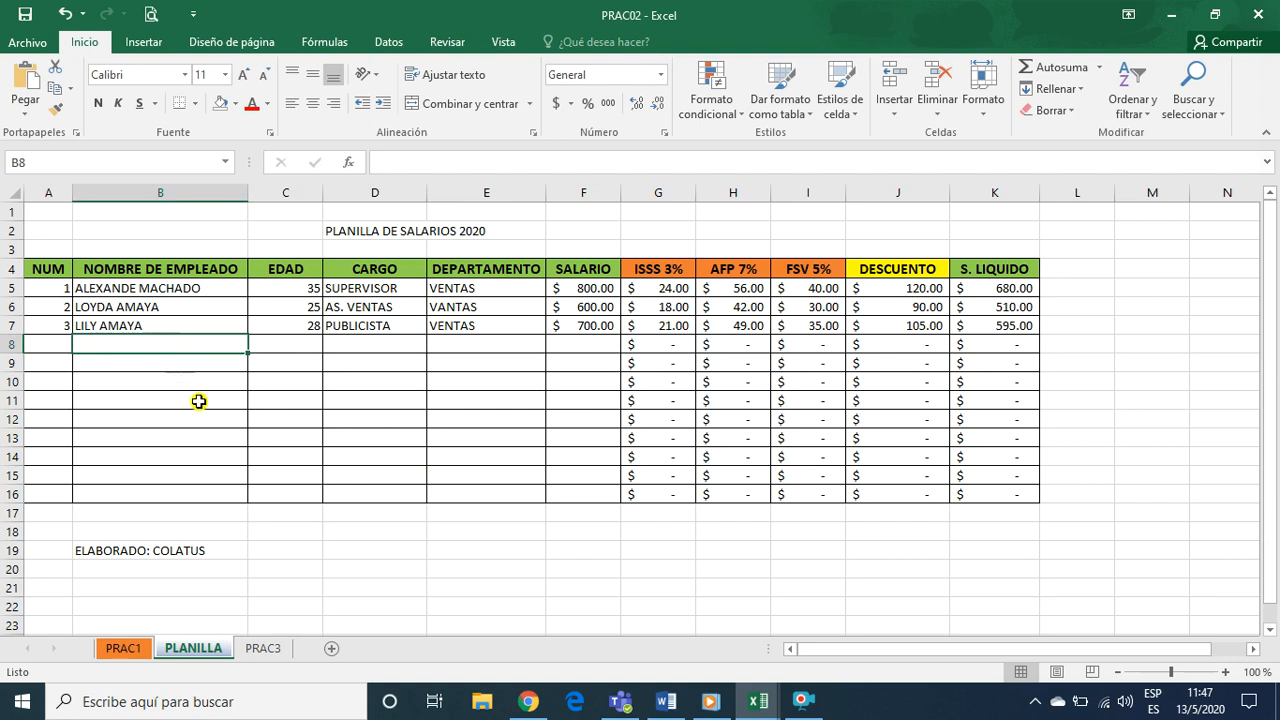
pyautogui.click(476, 364)
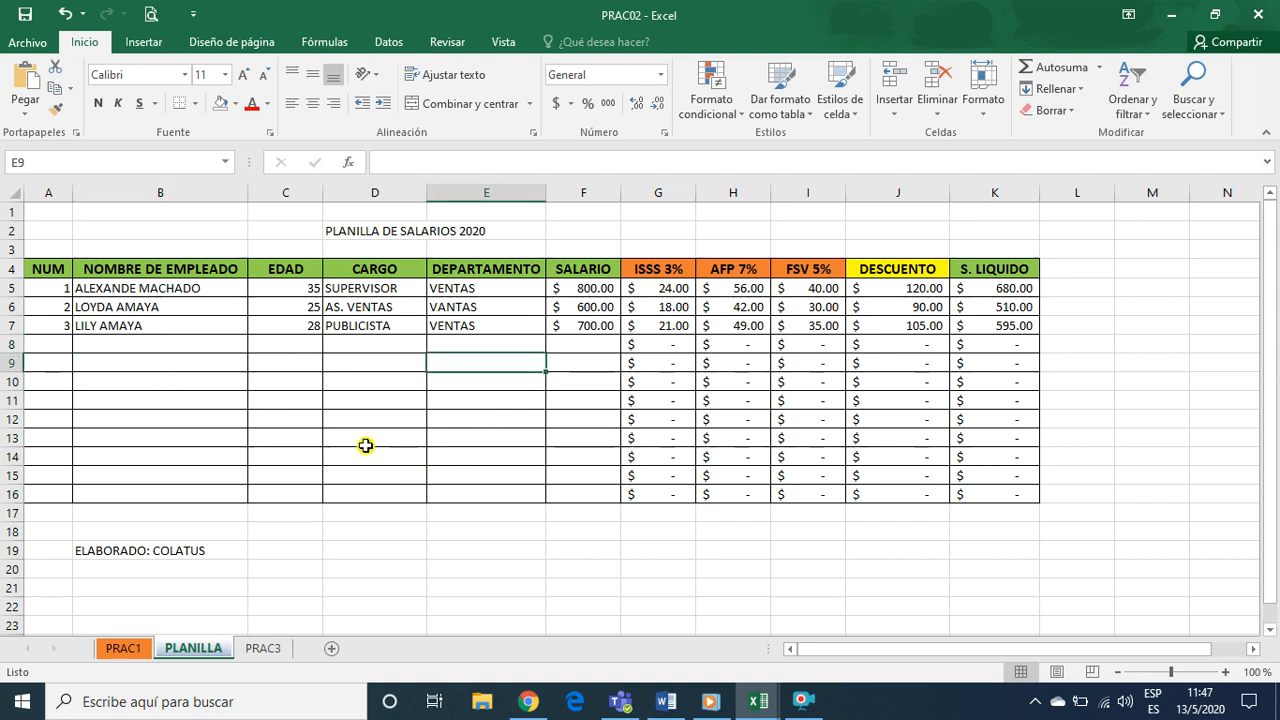
pyautogui.click(346, 345)
pyautogui.click(162, 345)
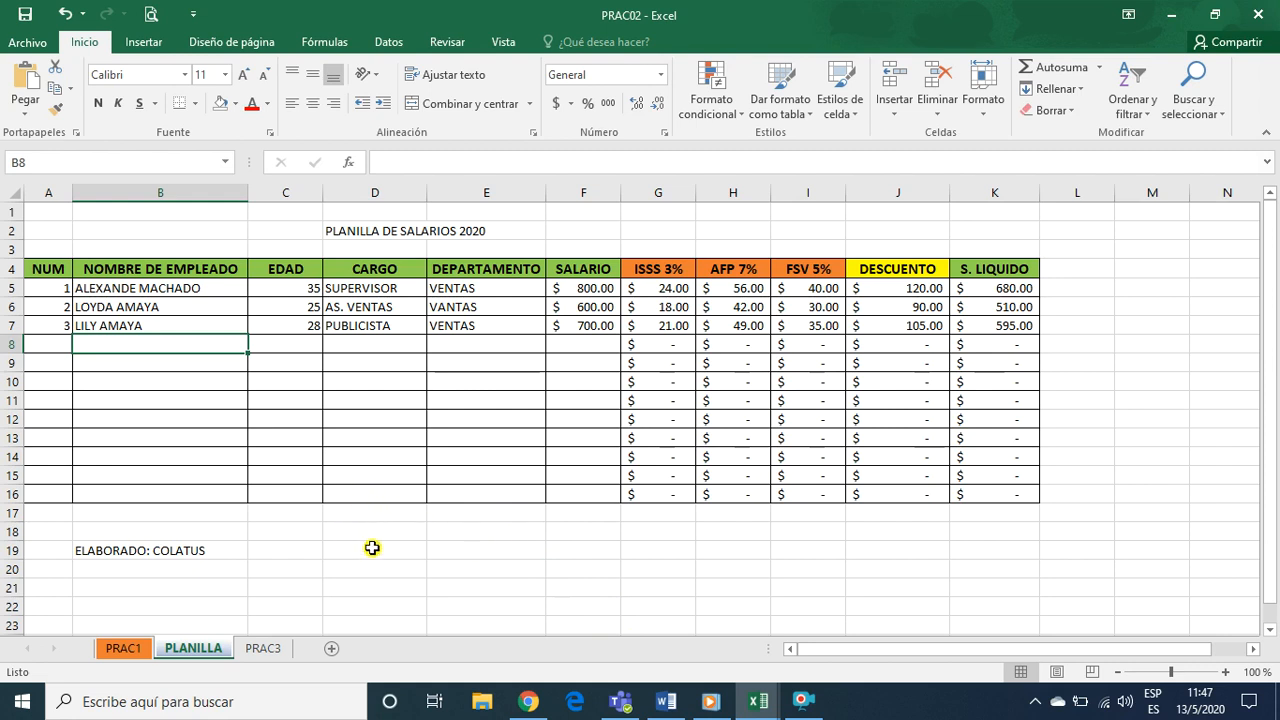
# Switch to the course site in Chrome and open the Informática I class
pyautogui.moveTo(533, 708)
pyautogui.click(532, 622)
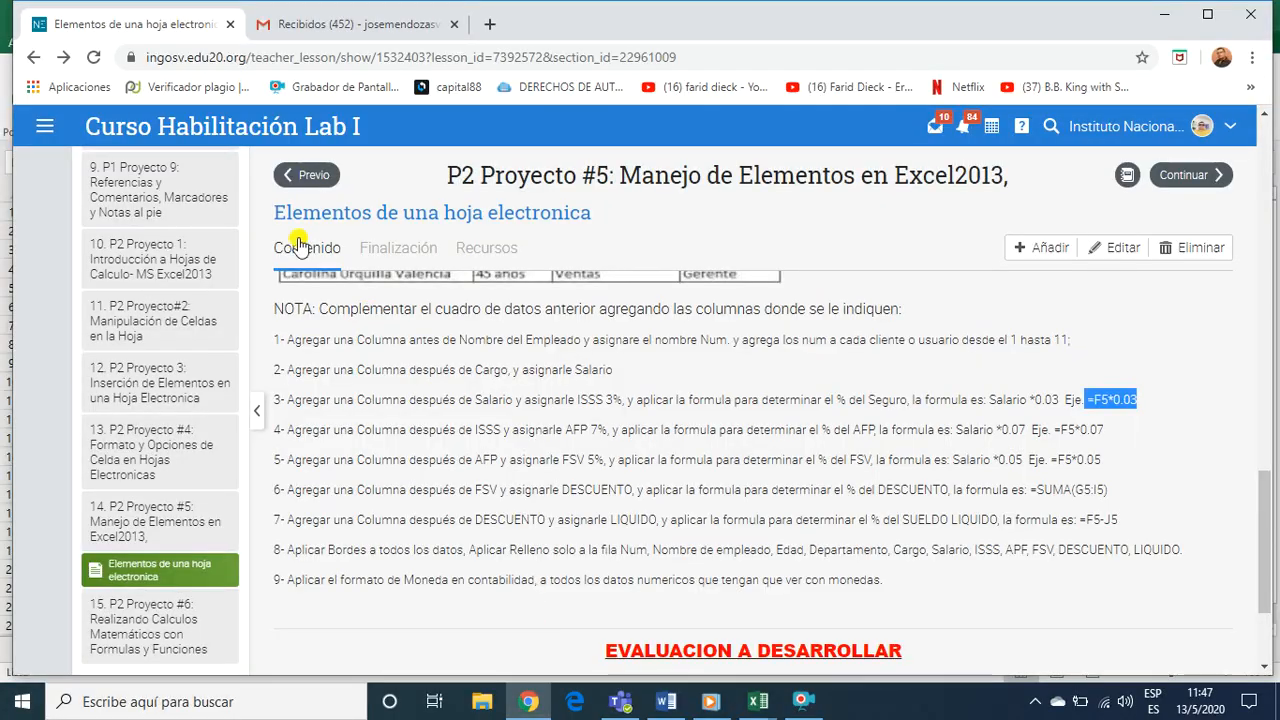
pyautogui.click(48, 128)
pyautogui.click(48, 130)
pyautogui.click(44, 132)
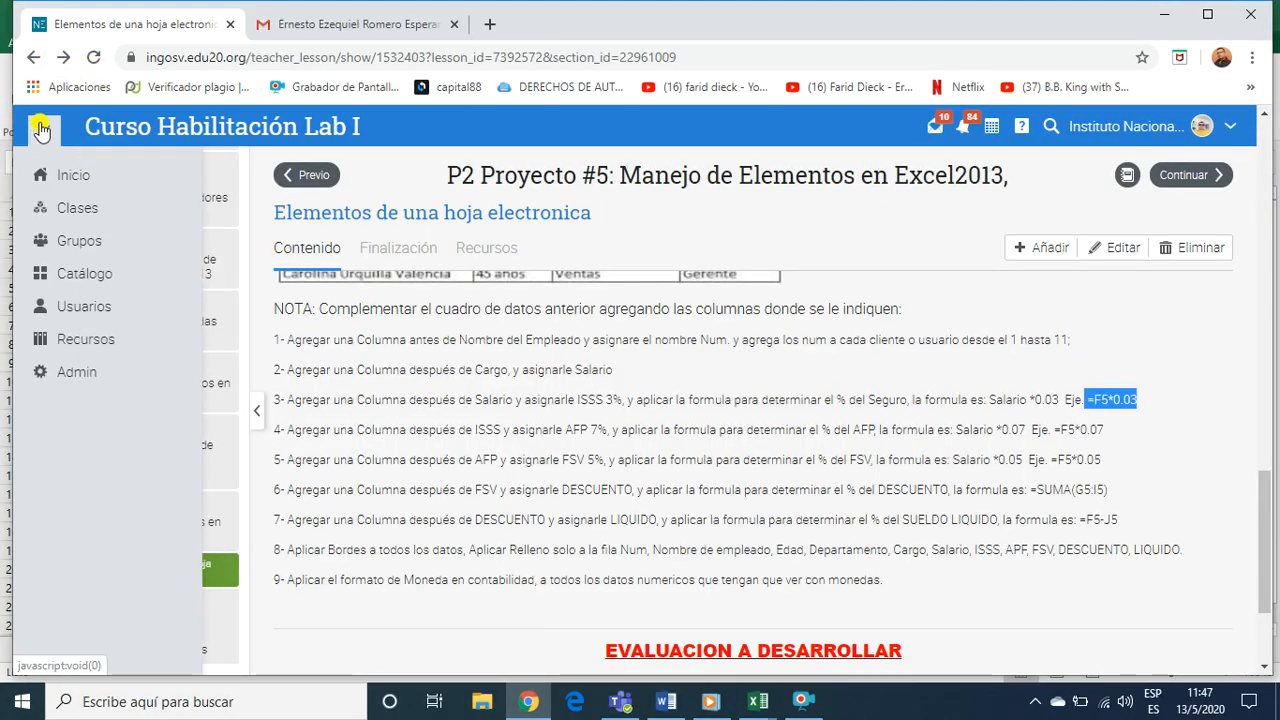
pyautogui.click(72, 205)
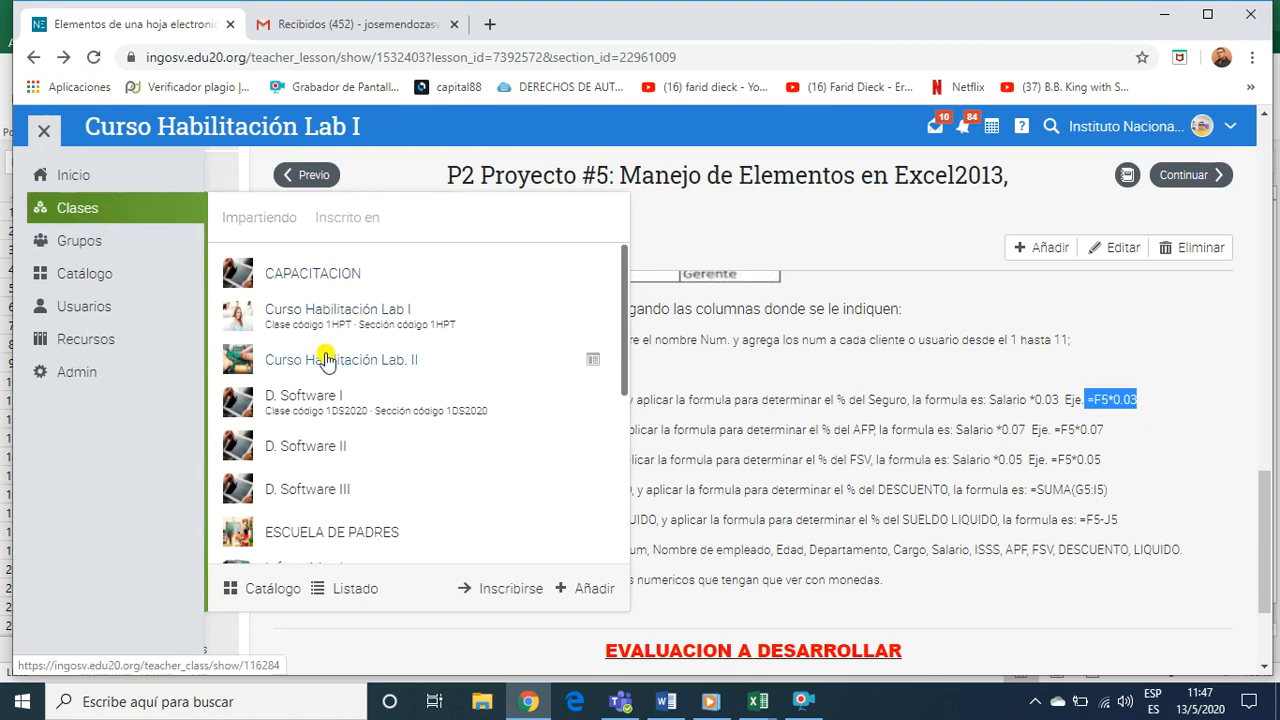
pyautogui.scroll(-1, 310, 486)
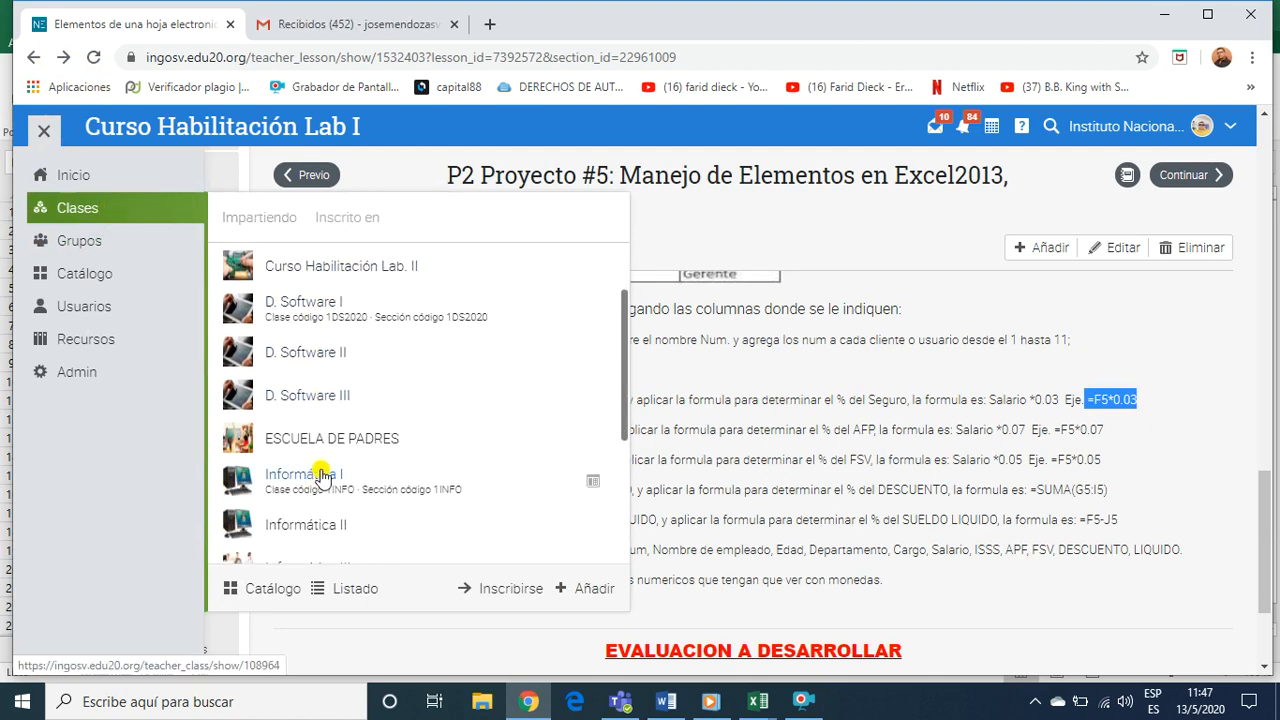
pyautogui.click(322, 475)
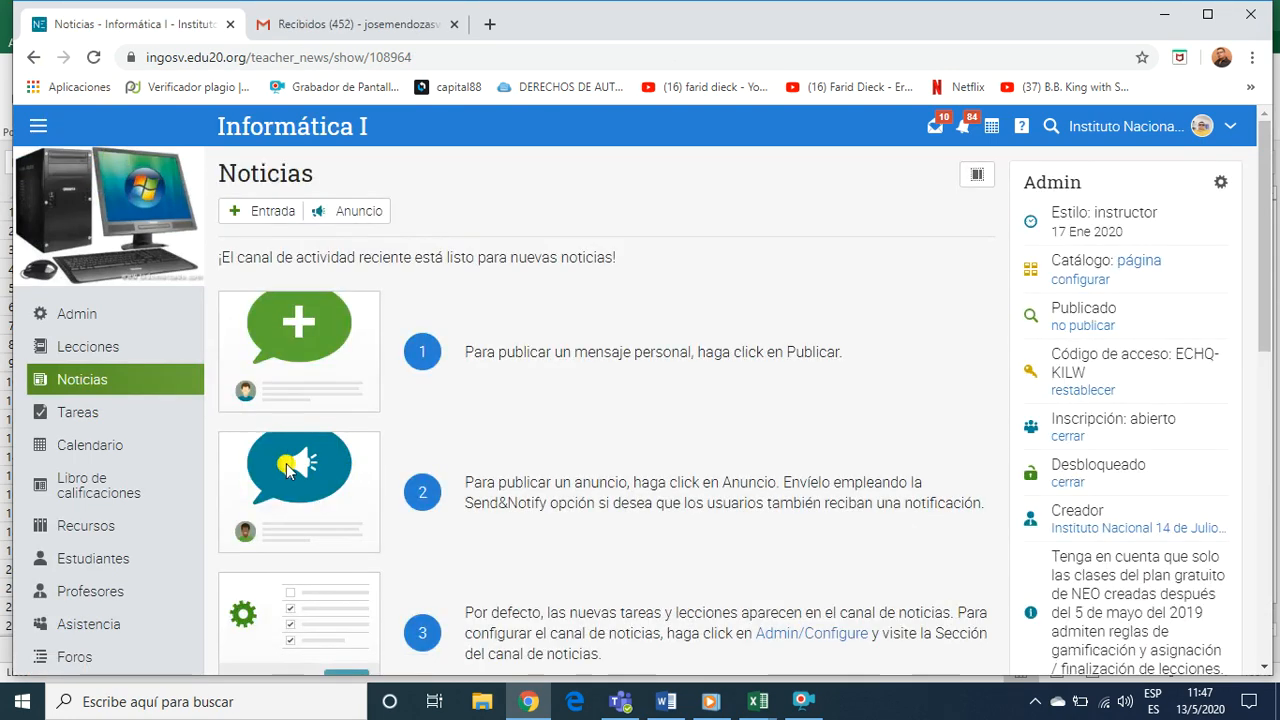
# From the class lessons, open the section "Insertando Graficos y Objetos al documento" of lesson 13, P2 Proyecto #5
pyautogui.click(68, 352)
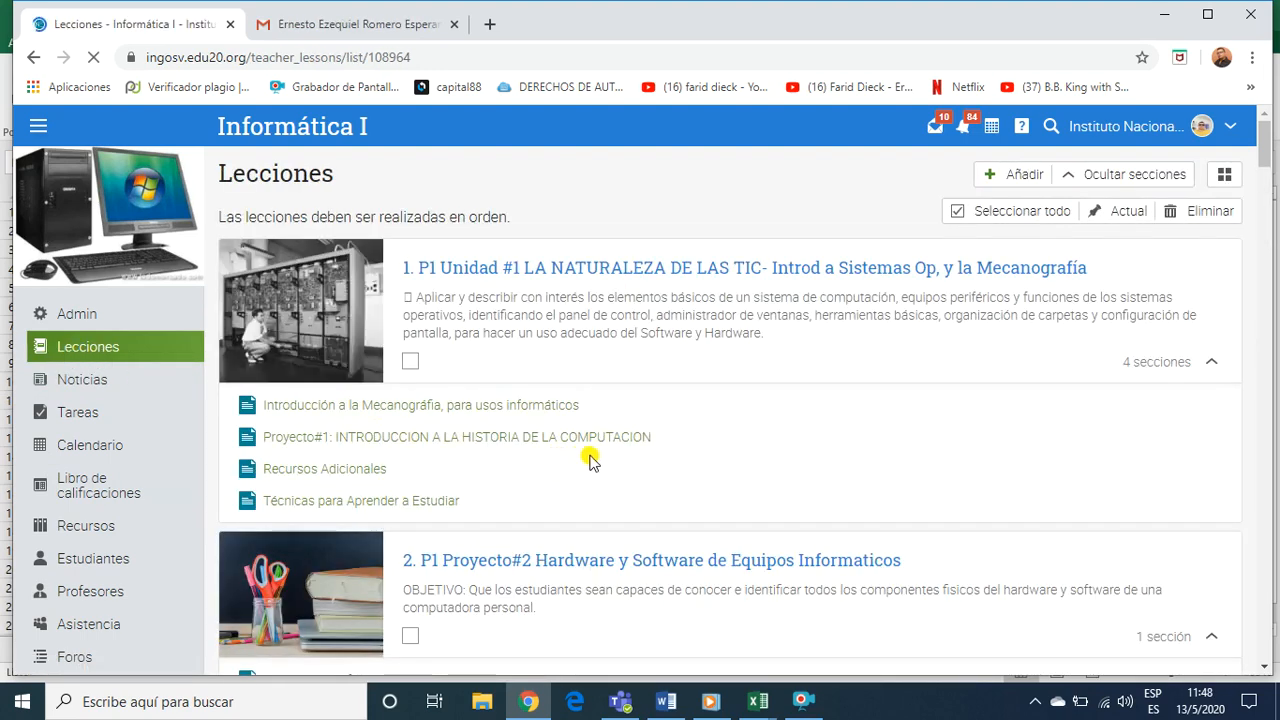
pyautogui.scroll(-20, 582, 497)
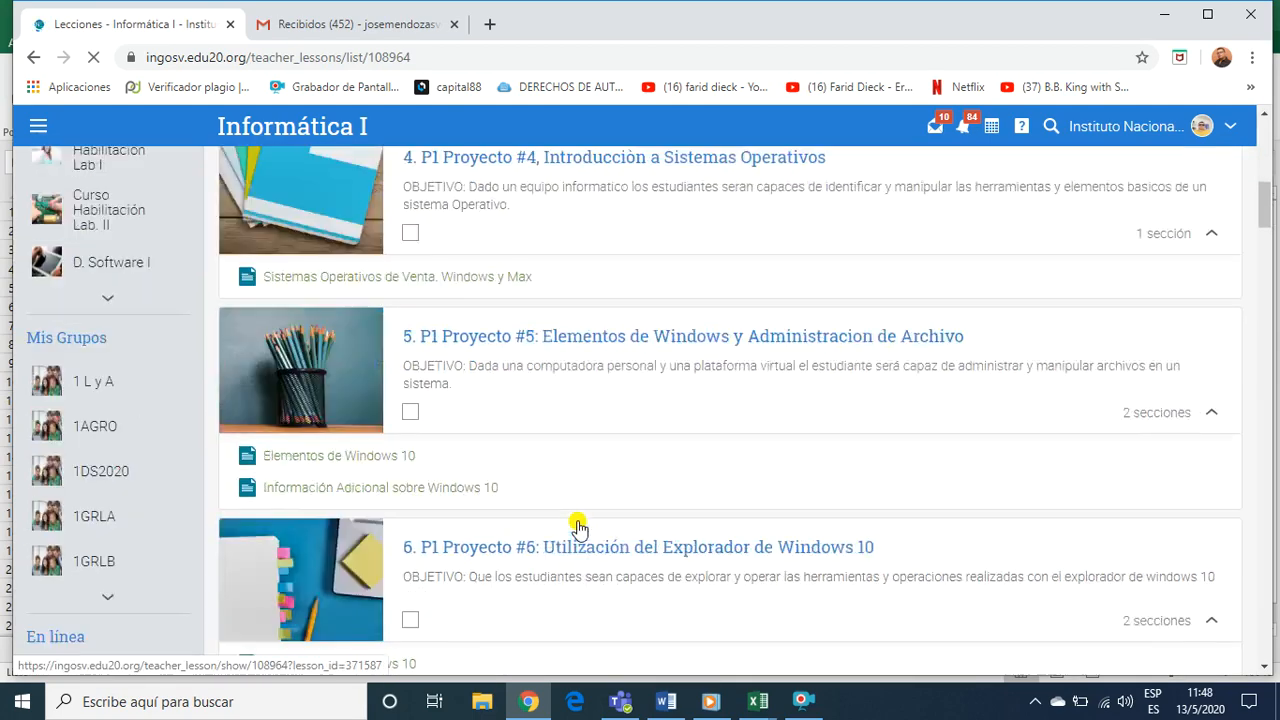
pyautogui.scroll(-4, 579, 529)
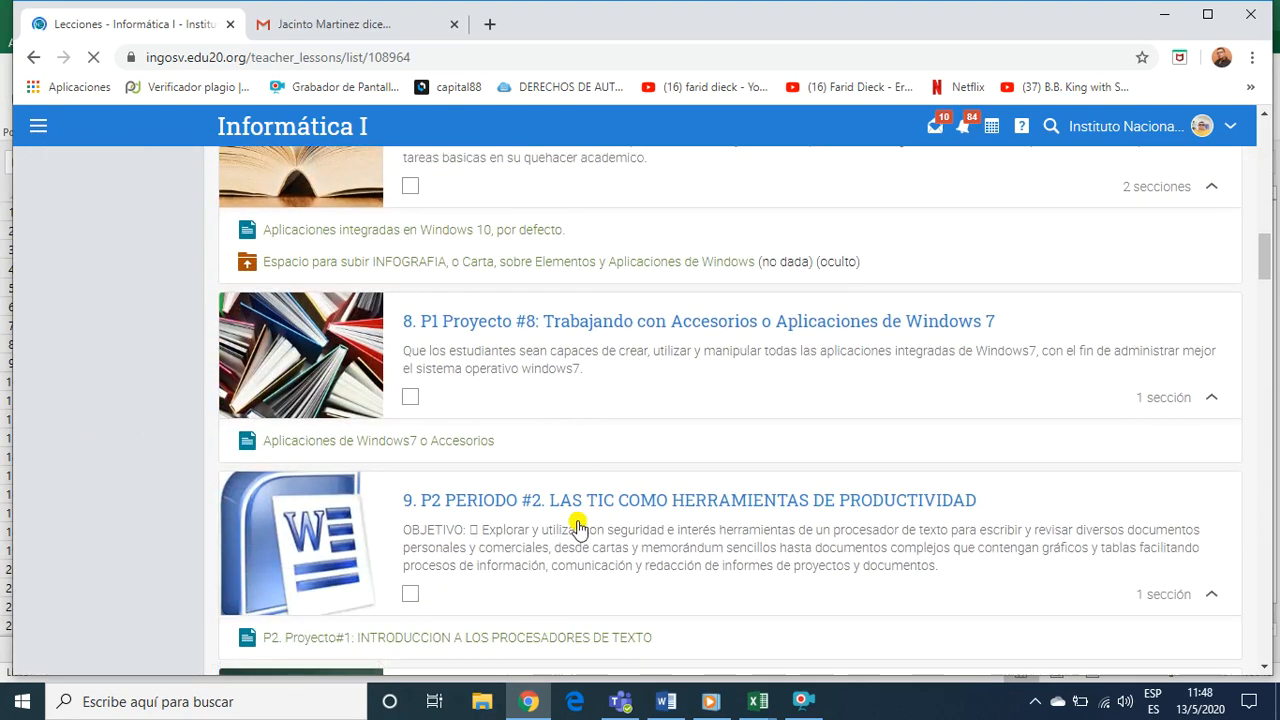
pyautogui.scroll(-4, 579, 529)
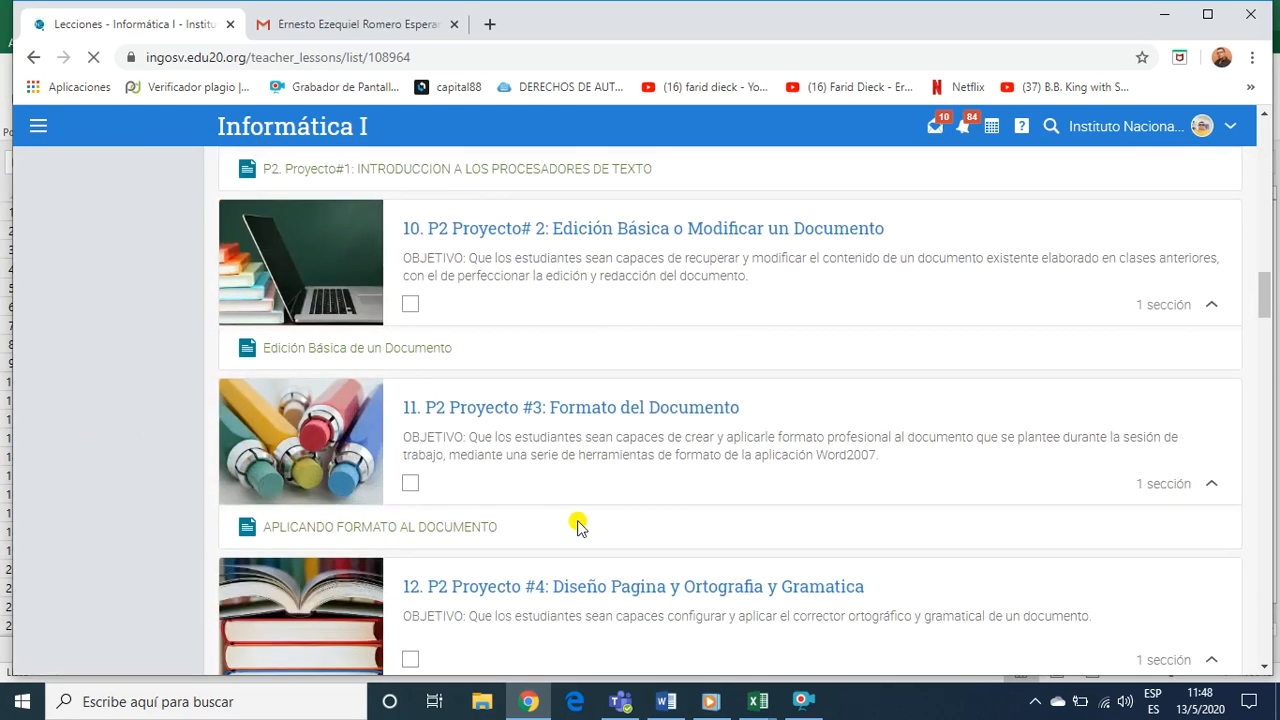
pyautogui.scroll(-1, 571, 499)
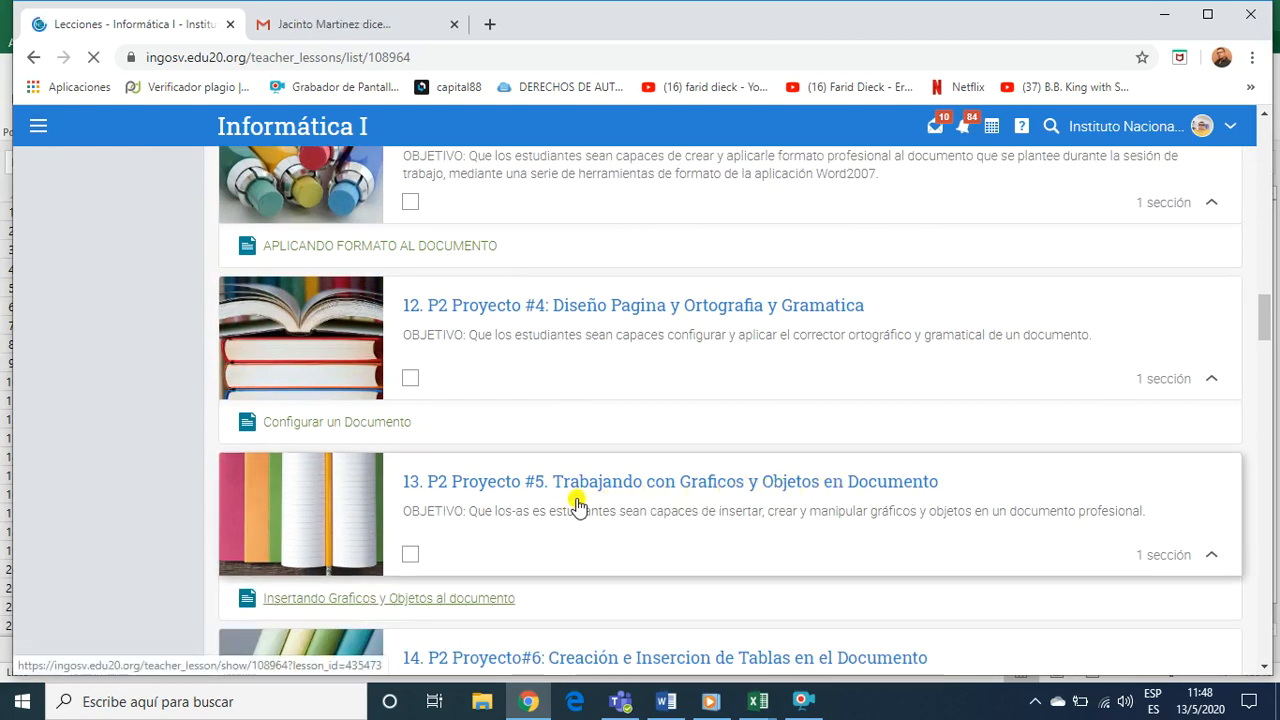
pyautogui.scroll(-1, 575, 508)
pyautogui.scroll(-1, 575, 508)
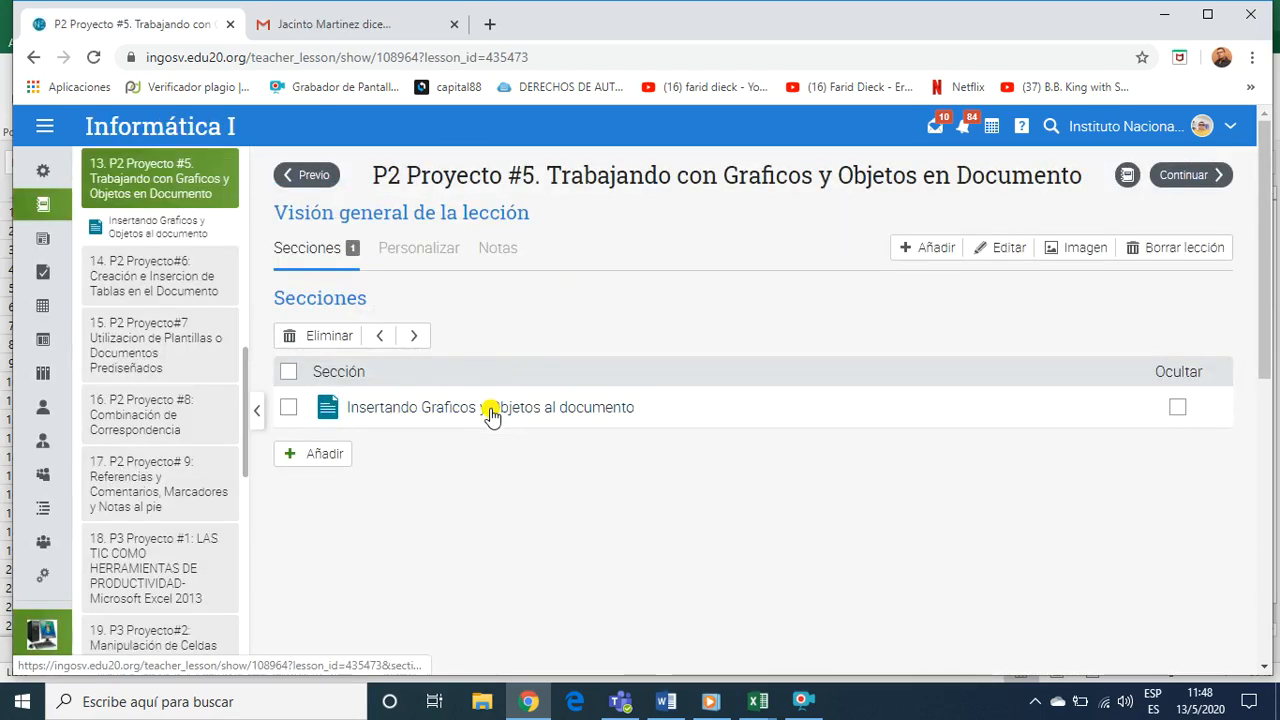
pyautogui.click(493, 409)
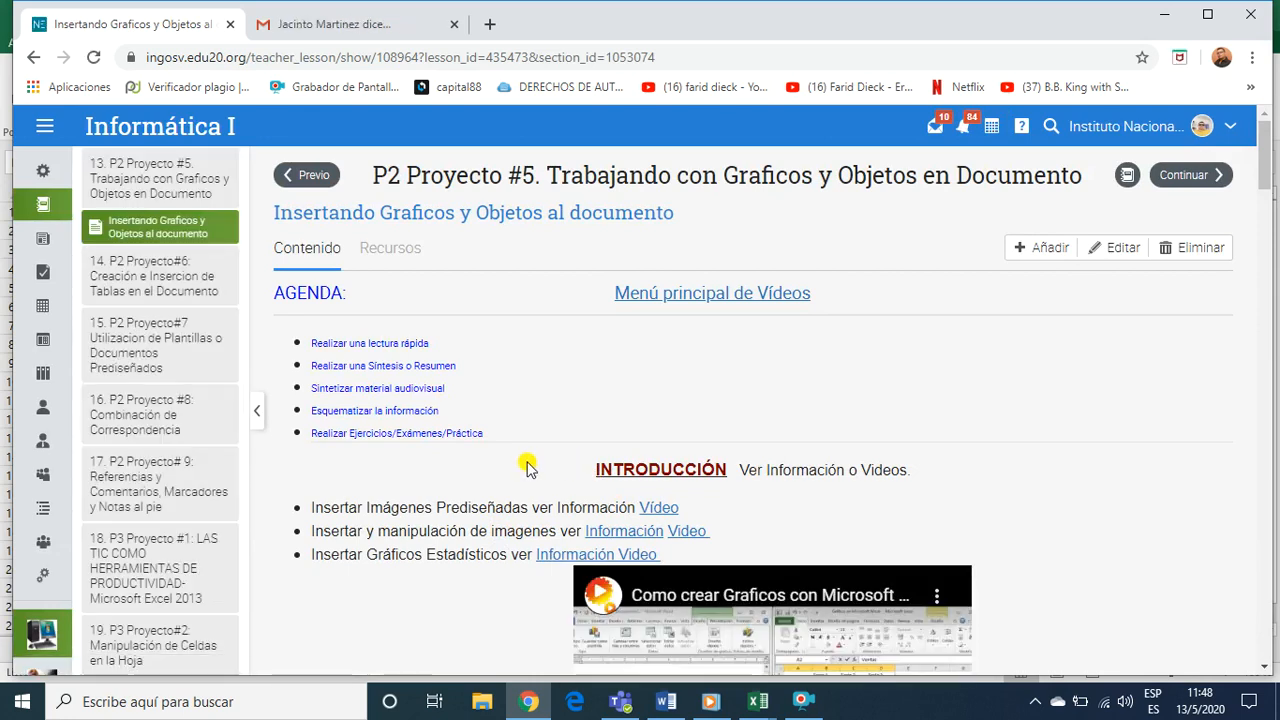
# Review the lesson's agenda, highlighting "Síntesis o Resumen", "material audiovisual" and "Ejercicios/Exámenes/Práctica" in turn
pyautogui.scroll(-3, 516, 500)
pyautogui.scroll(-3, 512, 505)
pyautogui.scroll(6, 510, 508)
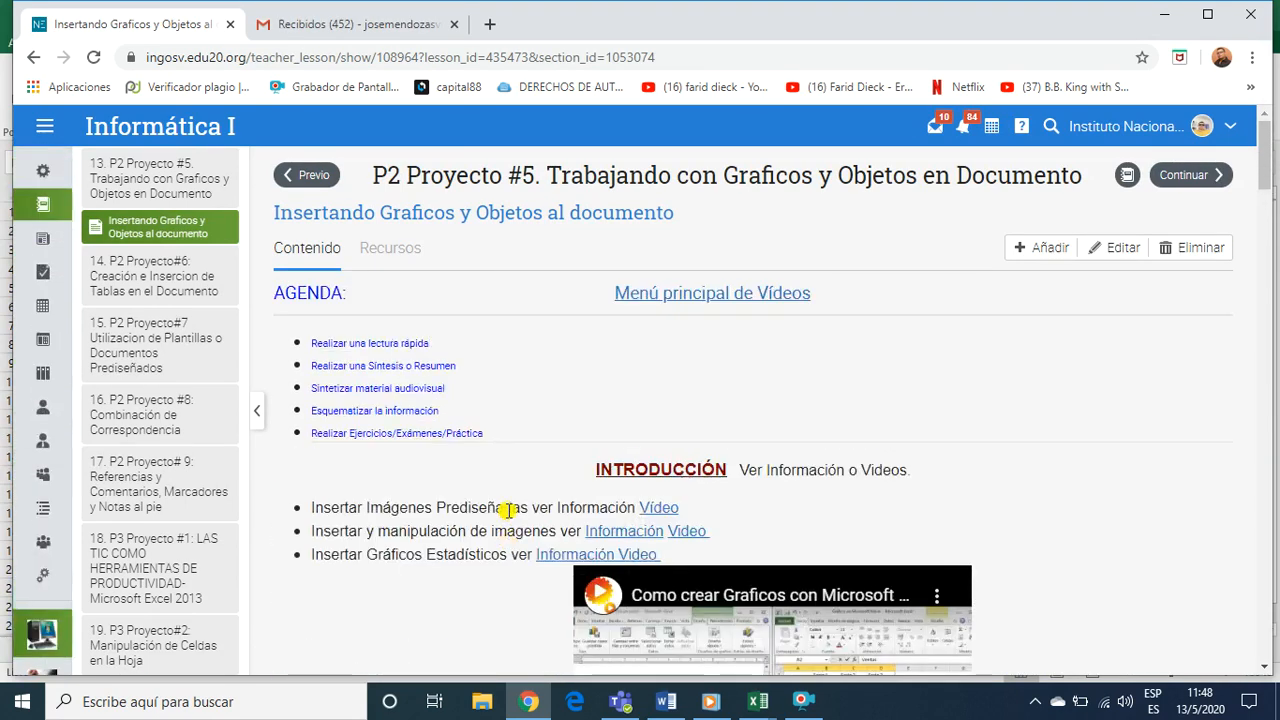
pyautogui.moveTo(367, 366); pyautogui.dragTo(465, 372)
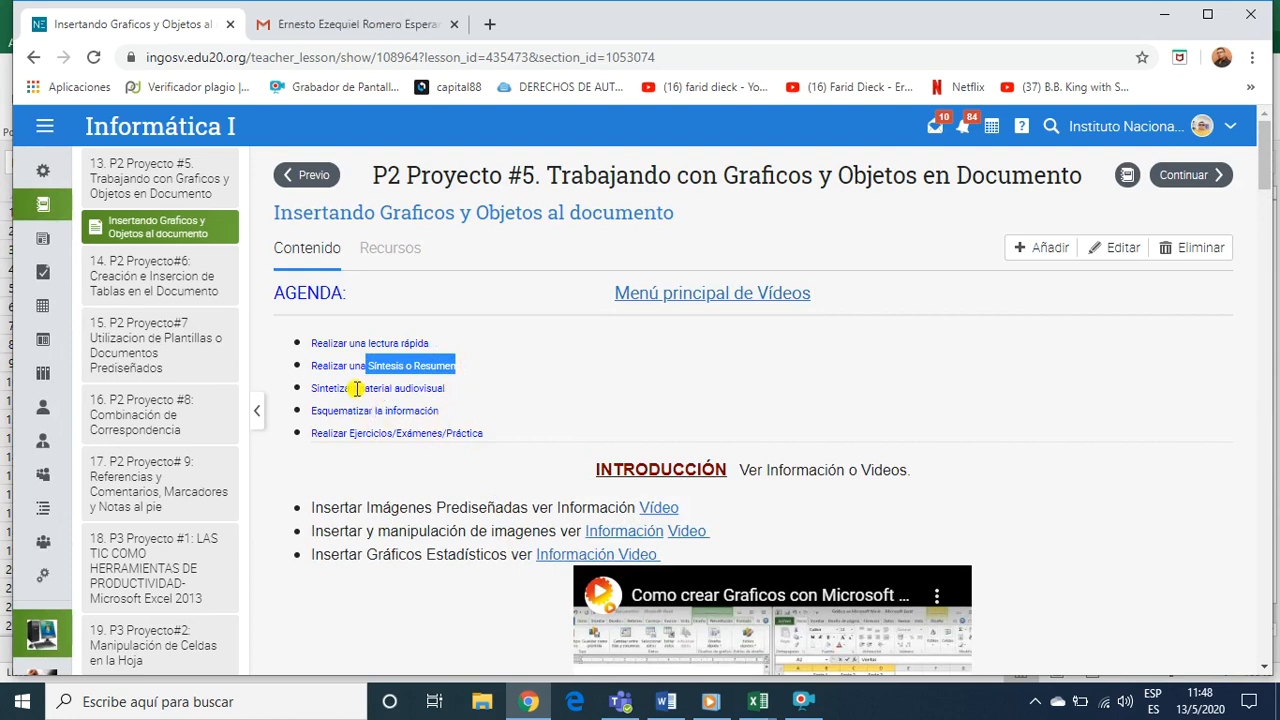
pyautogui.moveTo(356, 390); pyautogui.dragTo(486, 389)
pyautogui.scroll(-3, 557, 460)
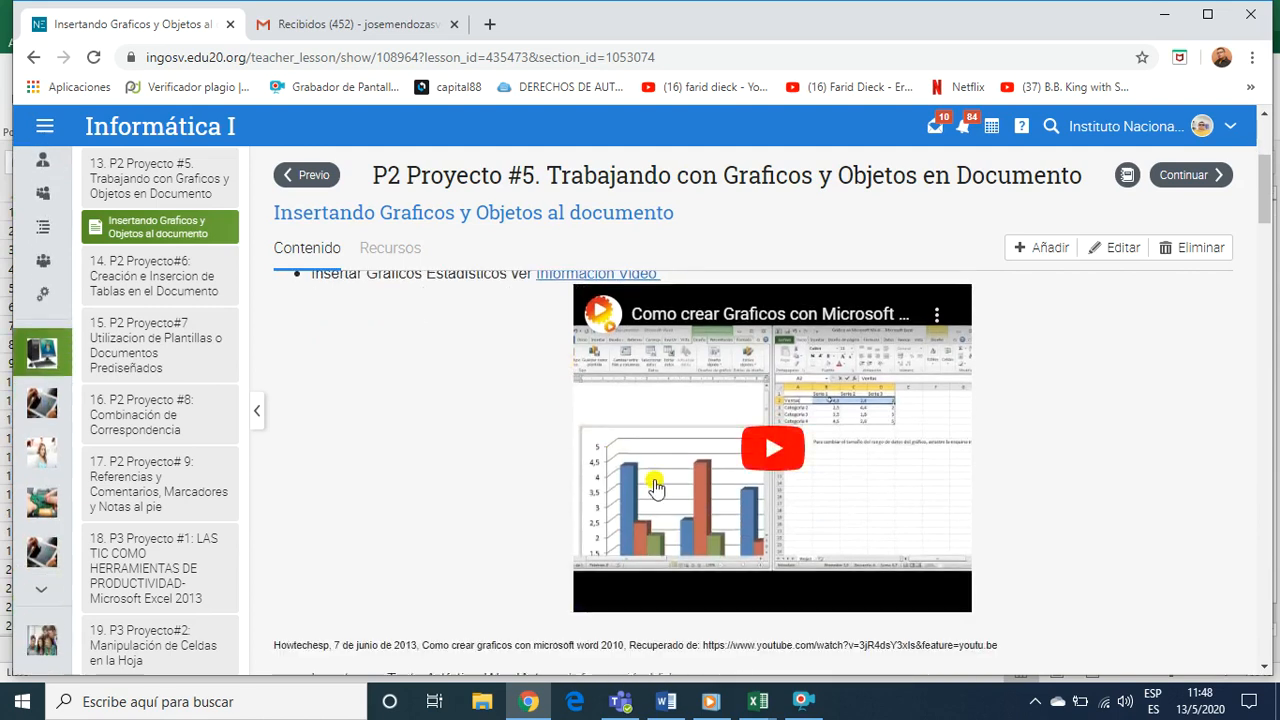
pyautogui.scroll(-4, 694, 514)
pyautogui.scroll(5, 697, 517)
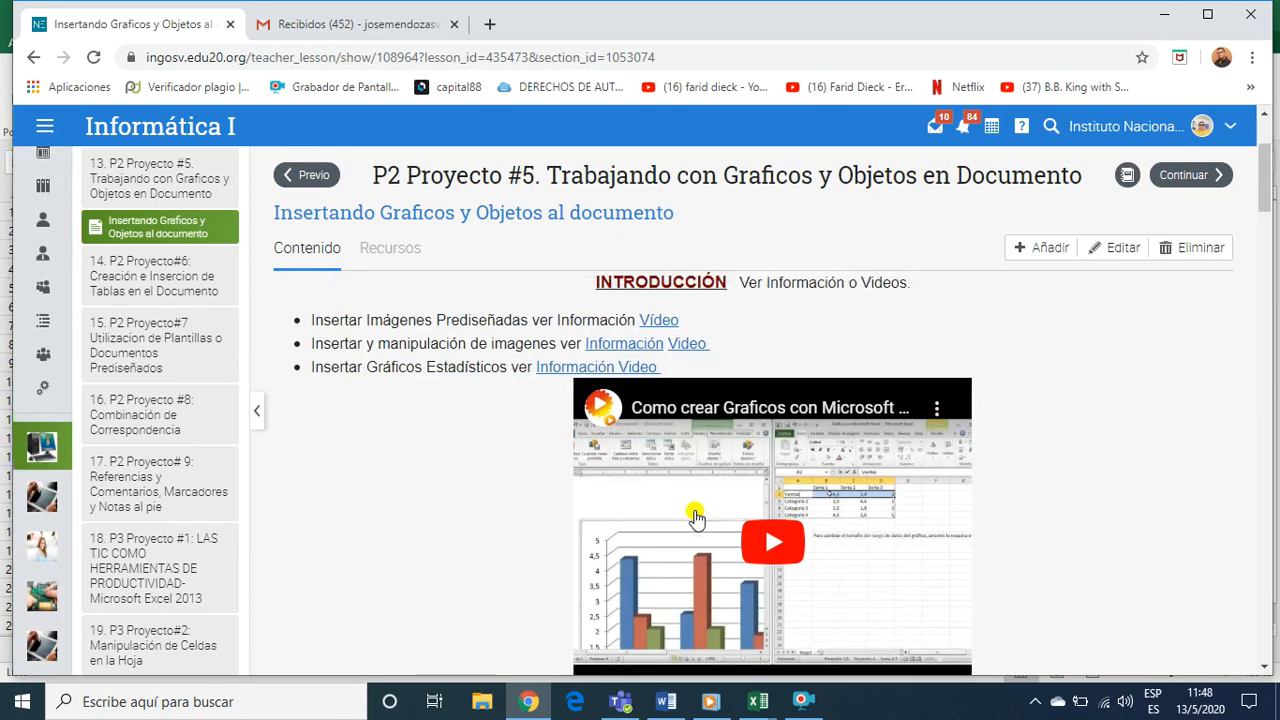
pyautogui.scroll(2, 697, 517)
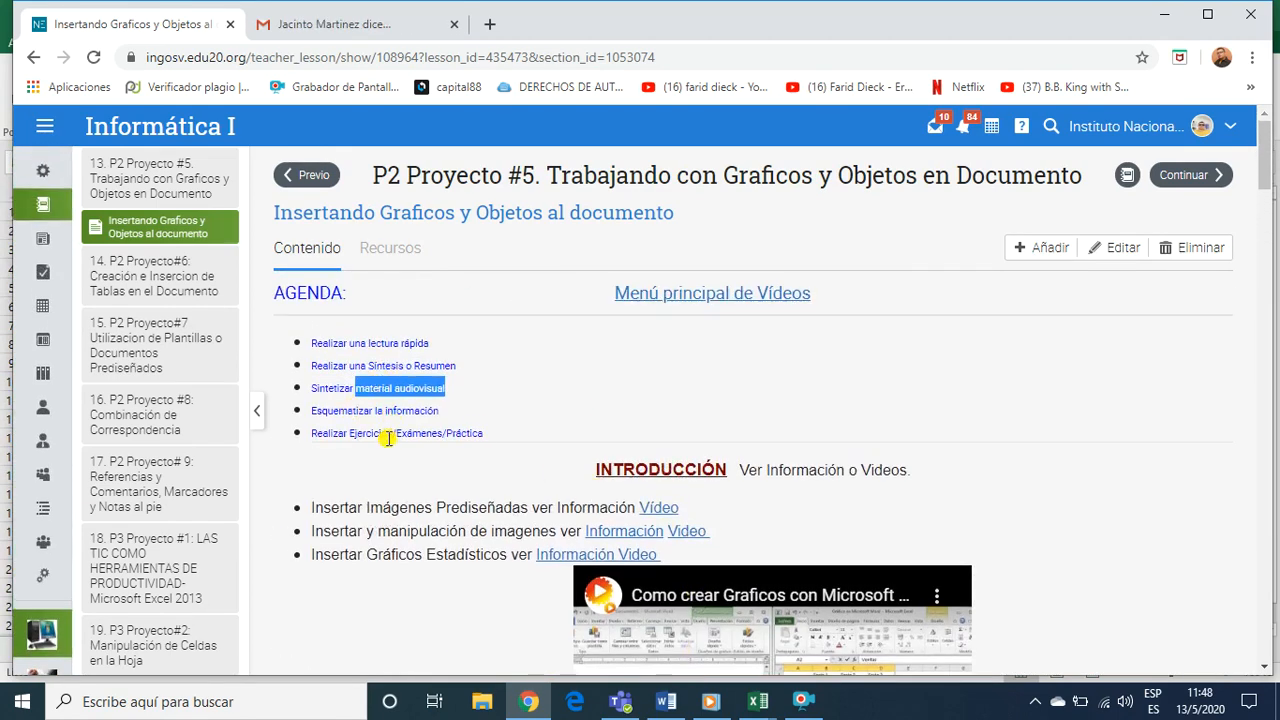
pyautogui.moveTo(351, 435); pyautogui.dragTo(486, 436)
pyautogui.click(459, 470)
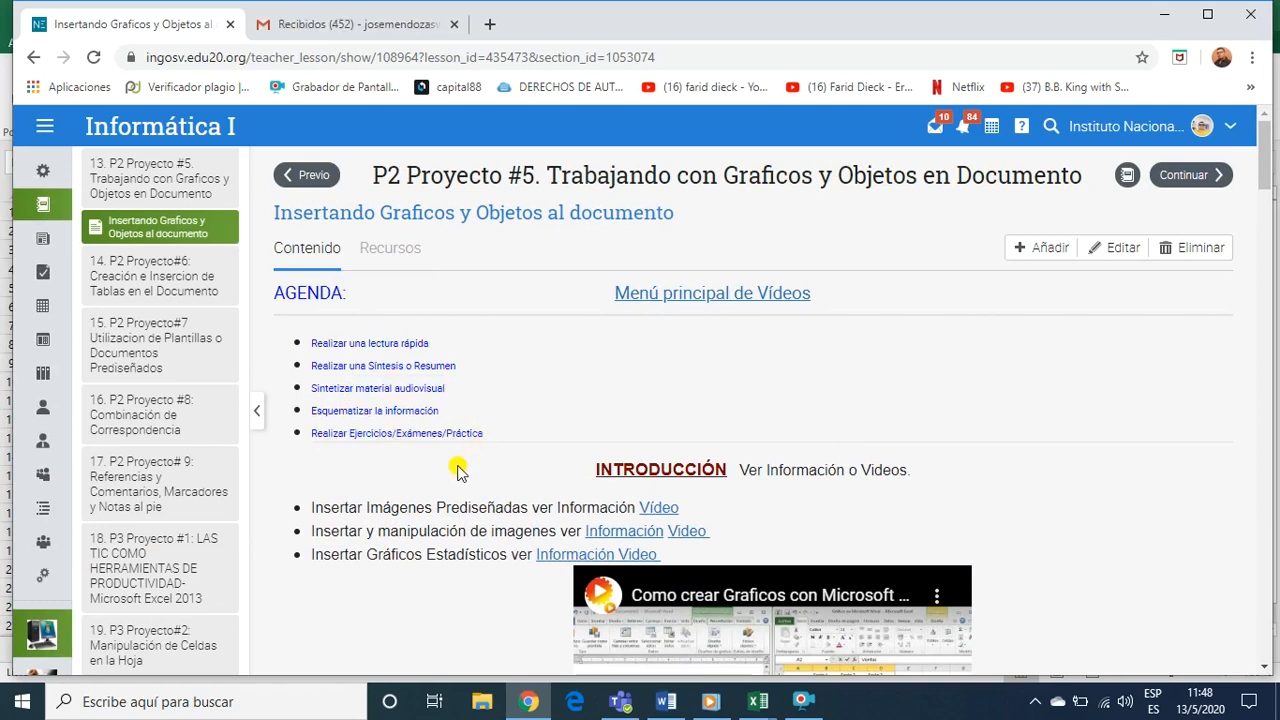
# Examine the introduction's video and information links, the NOTA about the notebook summary, and the text leading to TIPOS DE IMÁGENES
pyautogui.scroll(-5, 477, 480)
pyautogui.scroll(-2, 477, 483)
pyautogui.scroll(-1, 478, 487)
pyautogui.scroll(3, 478, 487)
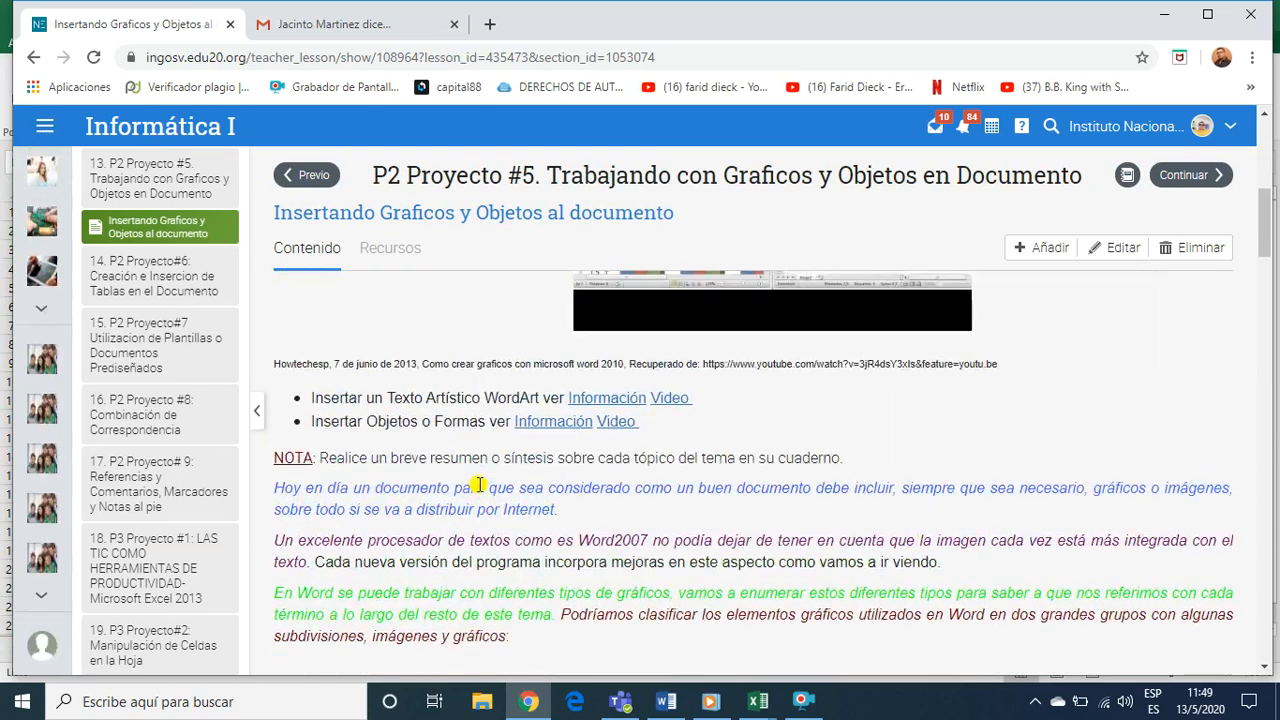
pyautogui.scroll(2, 705, 486)
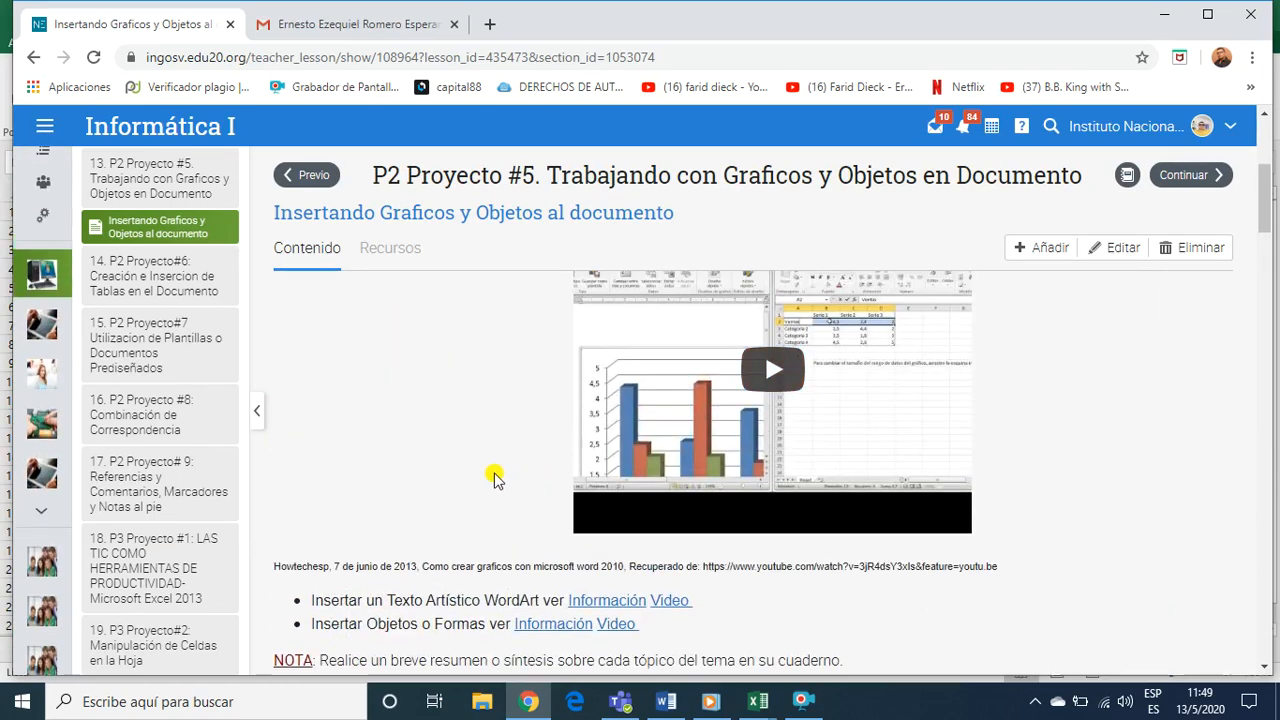
pyautogui.scroll(2, 466, 492)
pyautogui.scroll(-5, 452, 512)
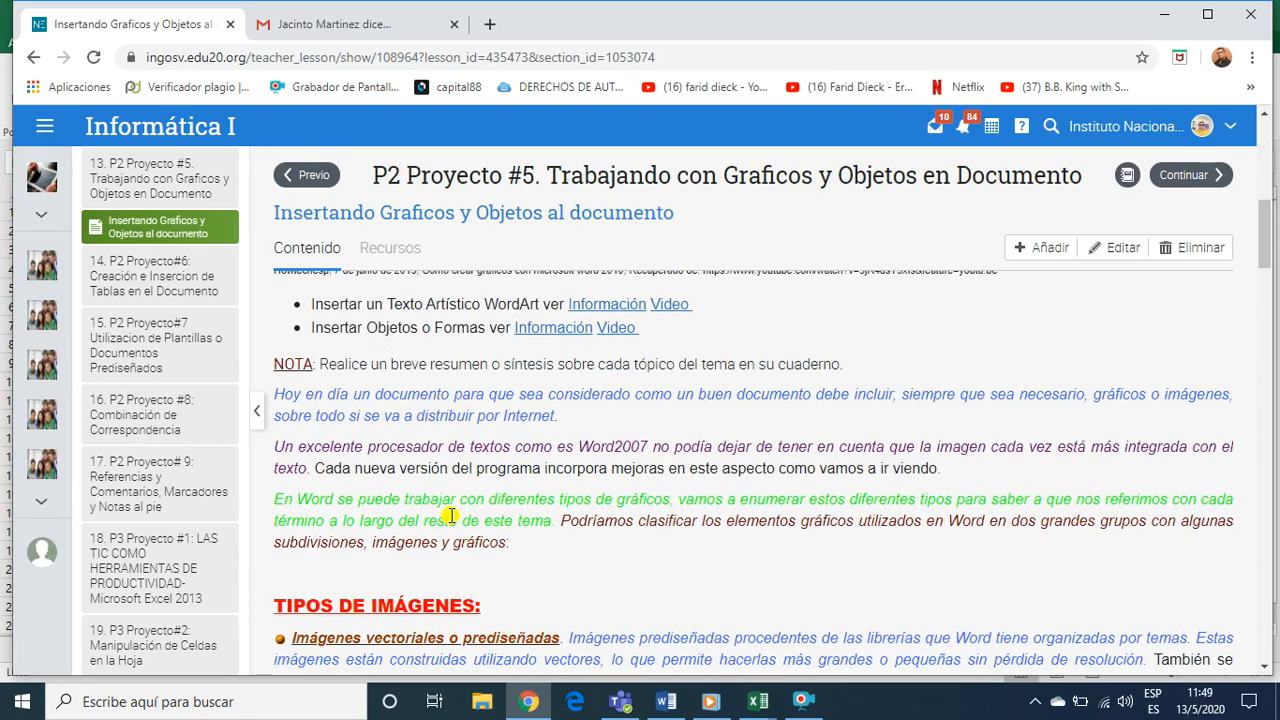
pyautogui.scroll(-1, 451, 515)
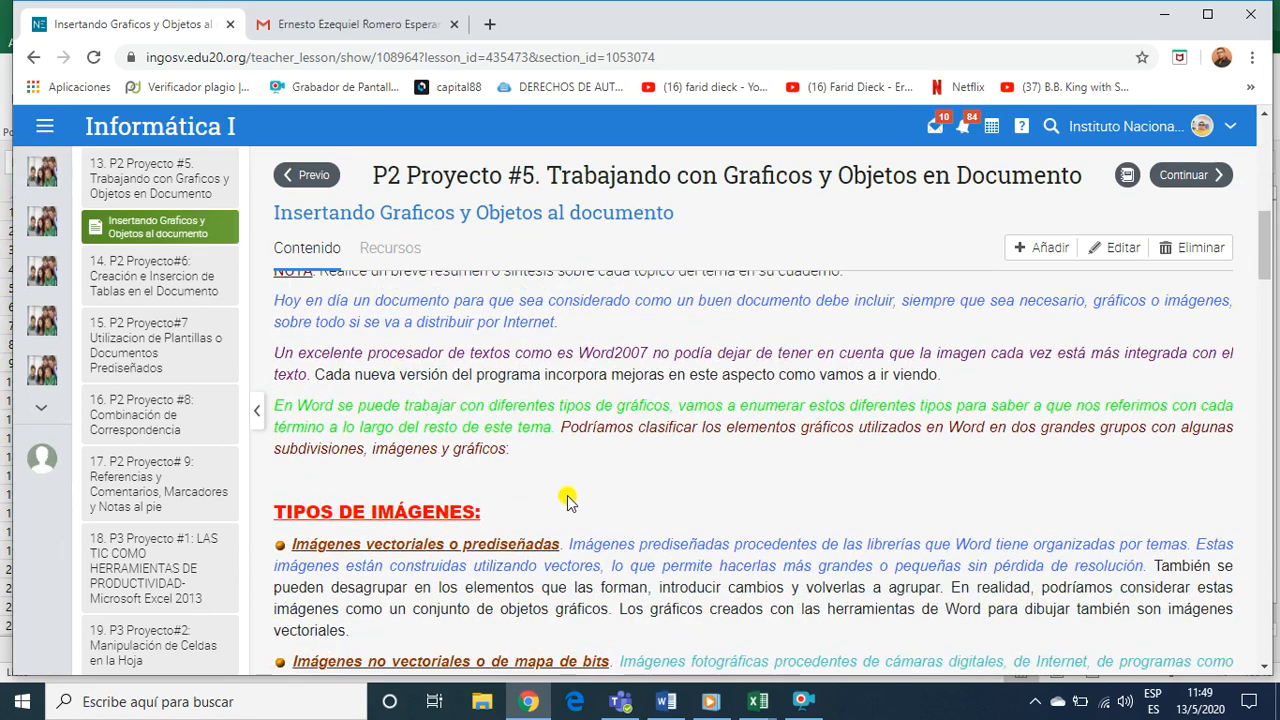
pyautogui.scroll(-1, 567, 500)
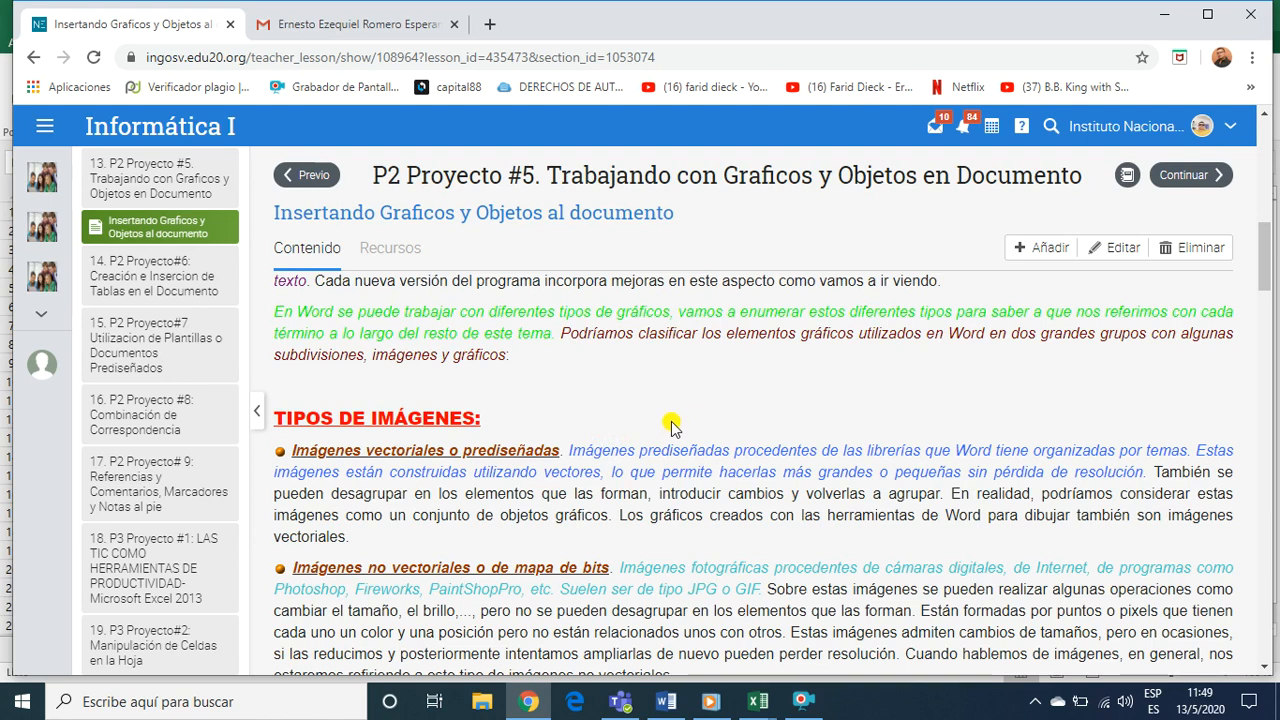
pyautogui.scroll(3, 671, 430)
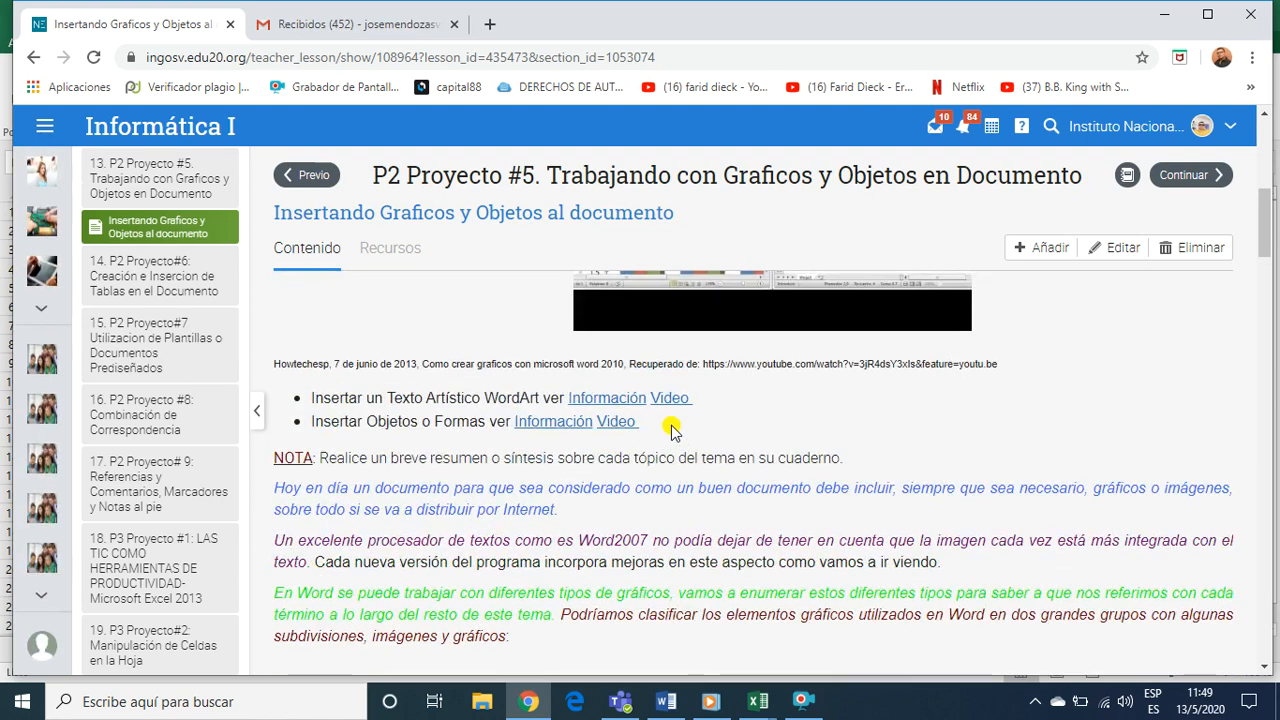
pyautogui.scroll(-1, 672, 432)
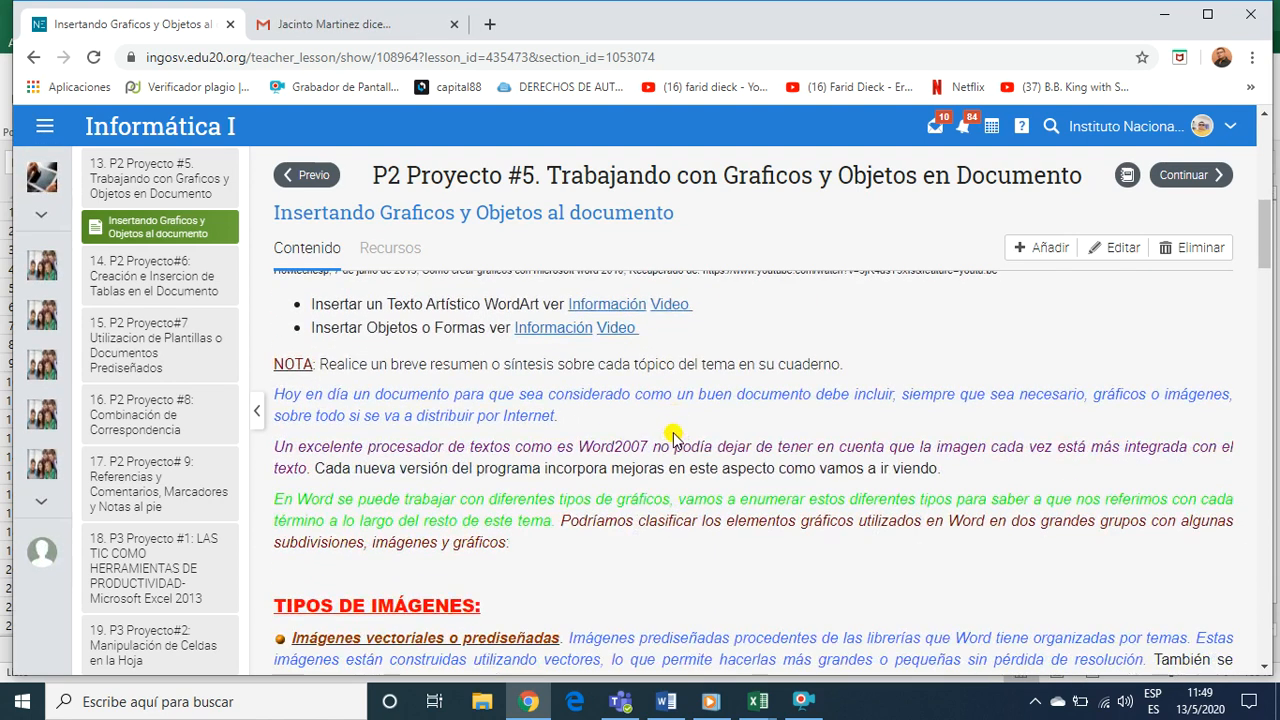
pyautogui.scroll(-3, 673, 440)
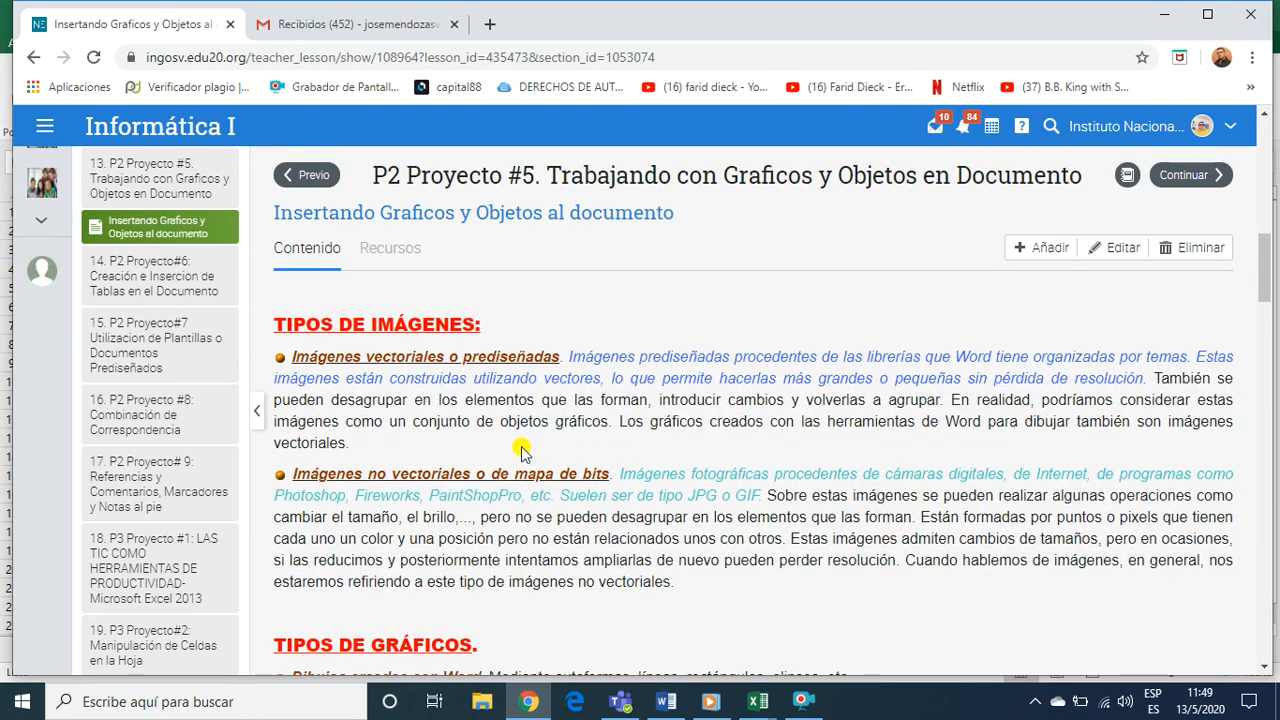
# Highlight "Imágenes vectoriales" and "Imágenes no vectoriales" in turn under TIPOS DE IMÁGENES, and clear the highlight
pyautogui.moveTo(292, 356); pyautogui.dragTo(442, 357)
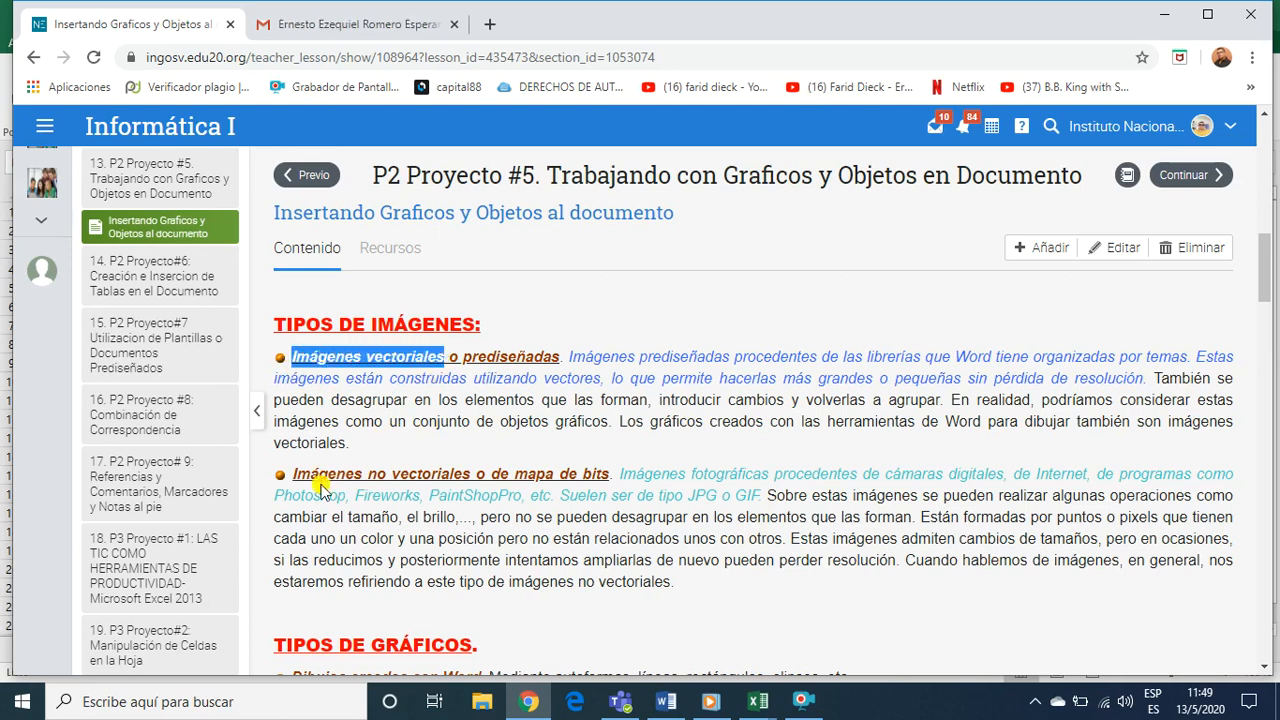
pyautogui.moveTo(292, 473); pyautogui.dragTo(470, 477)
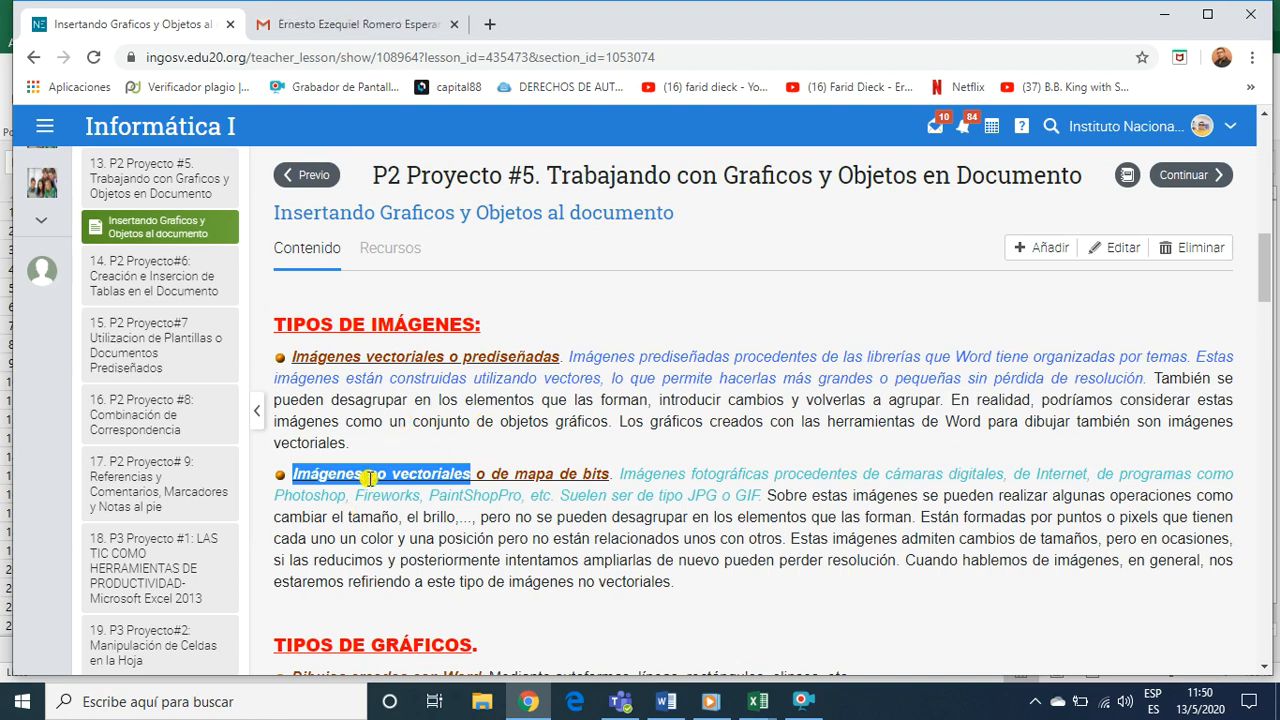
pyautogui.scroll(-1, 388, 511)
pyautogui.scroll(-1, 466, 426)
pyautogui.click(466, 428)
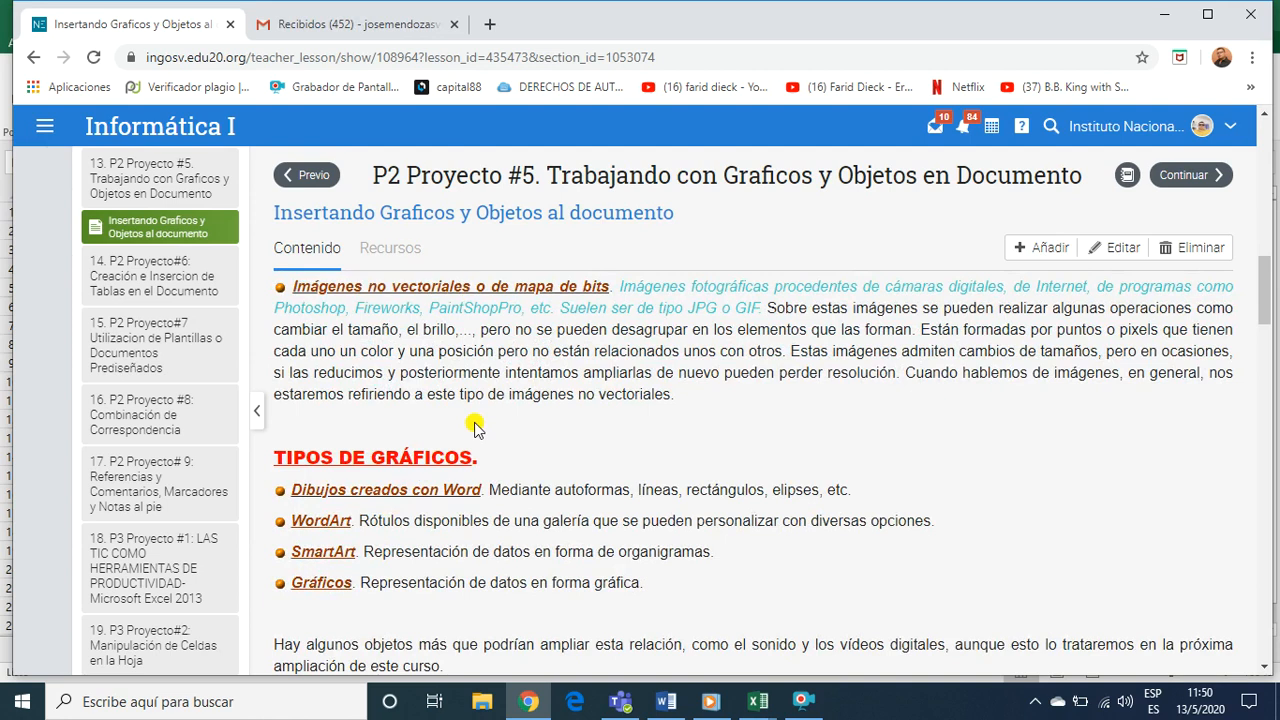
# Revisit the two image types, highlighting "Imágenes no vectoriales" again, and continue to the TIPOS DE GRÁFICOS list
pyautogui.scroll(2, 474, 440)
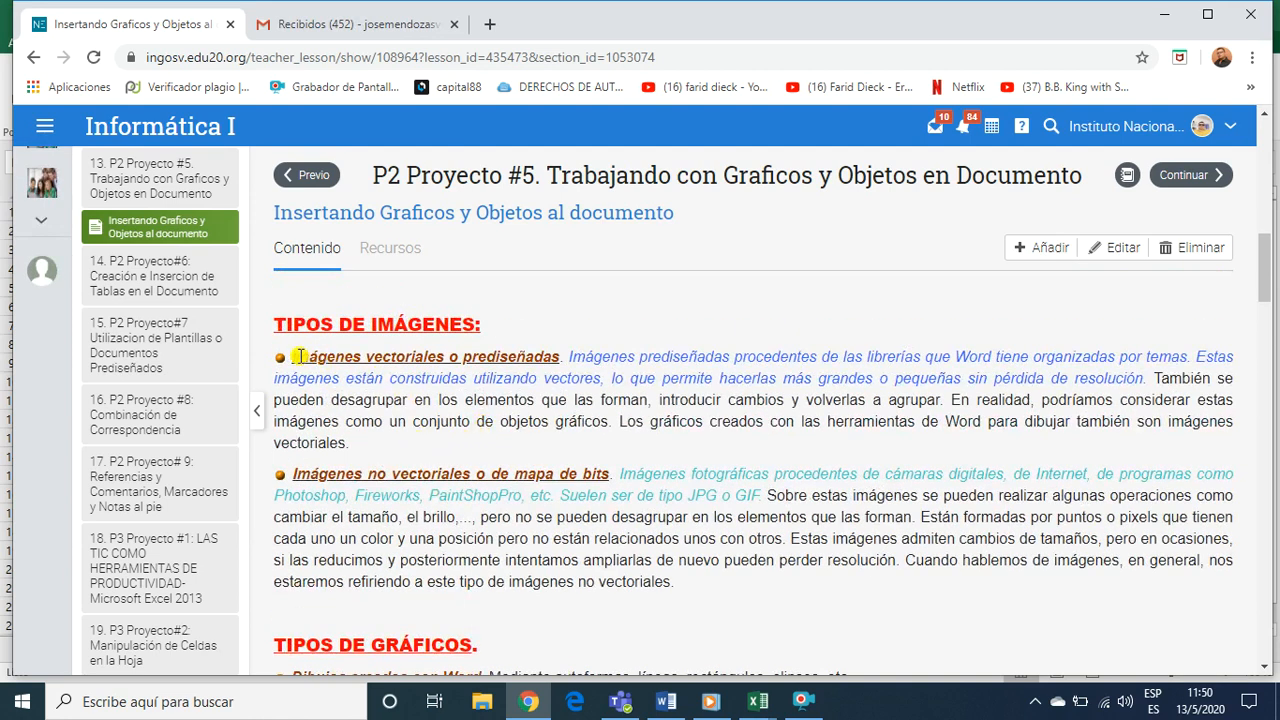
pyautogui.scroll(-1, 357, 469)
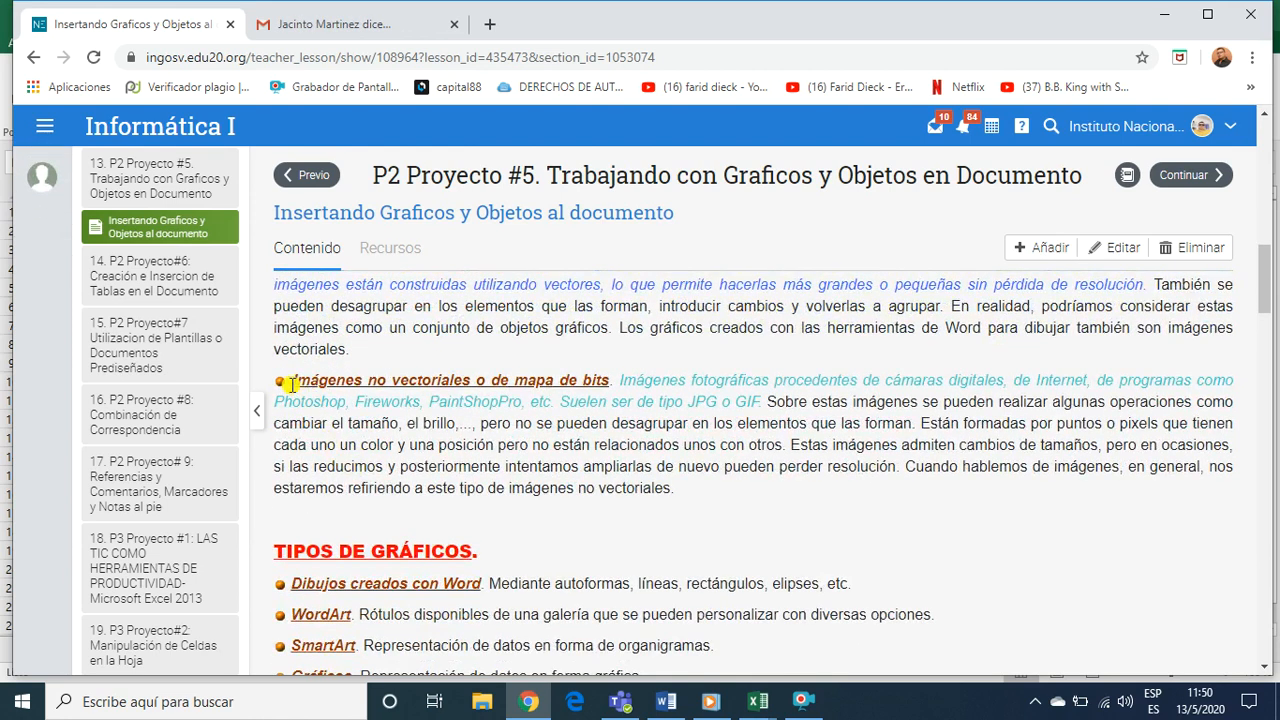
pyautogui.moveTo(290, 381); pyautogui.dragTo(481, 385)
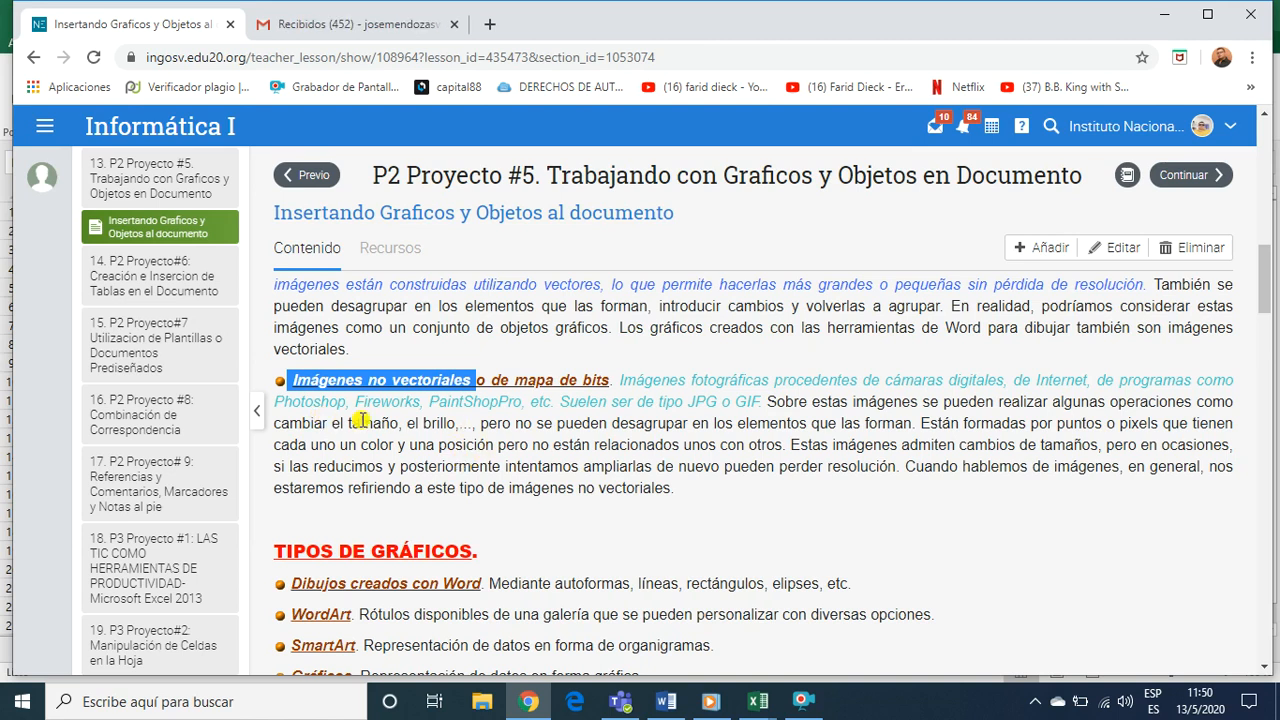
pyautogui.click(392, 419)
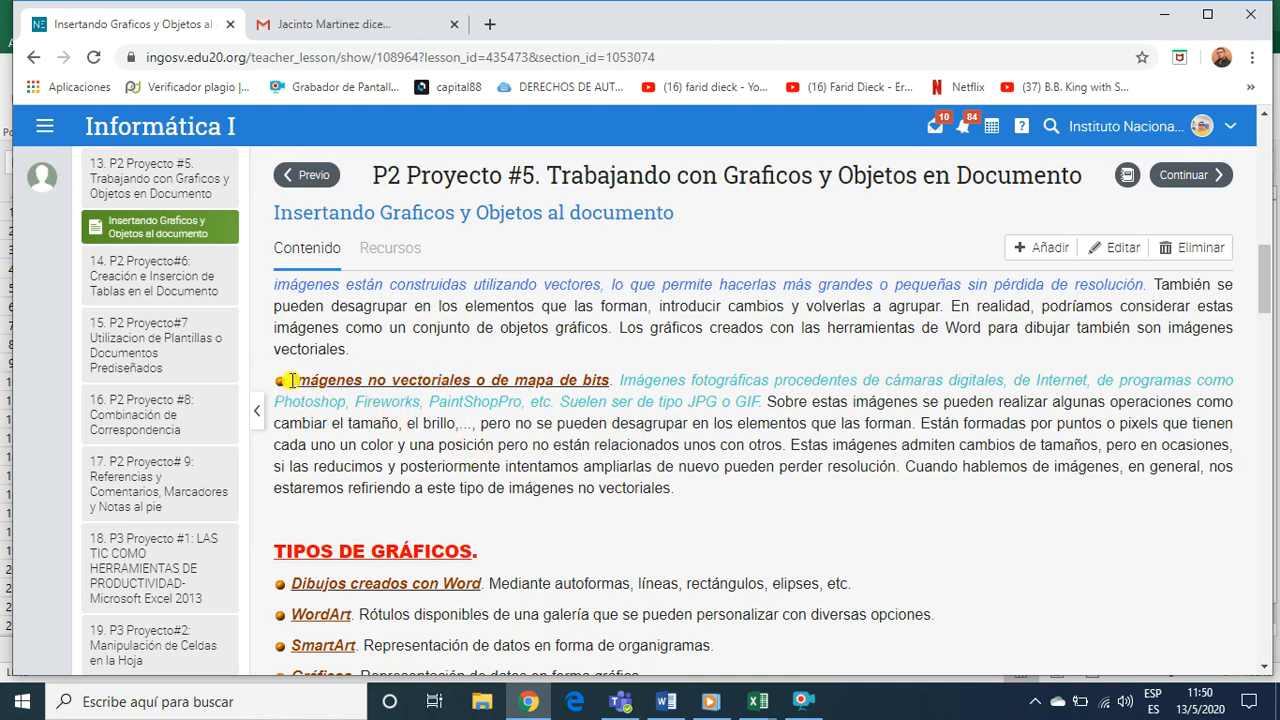
pyautogui.scroll(-2, 565, 538)
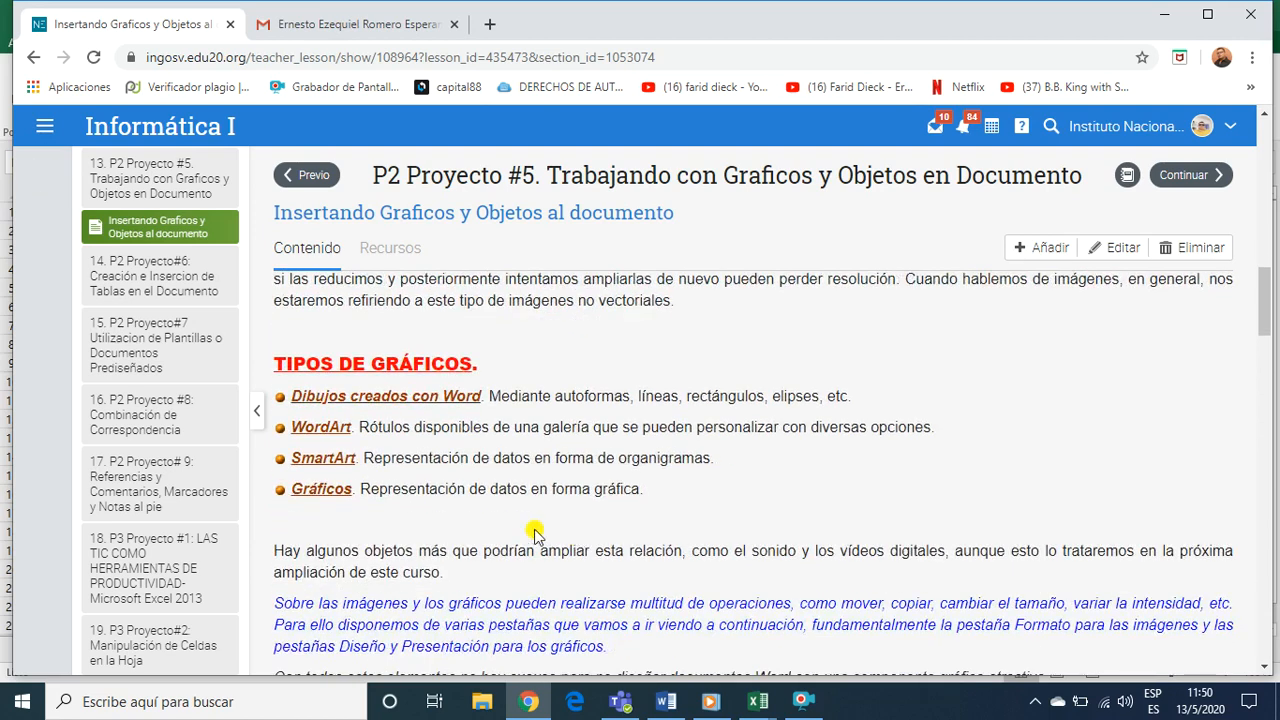
# Review the bitmap image formats and highlight the JPG, GIF, BMP and PNG entries under "Imágenes no vectoriales o de mapa de bits"
pyautogui.scroll(-6, 489, 455)
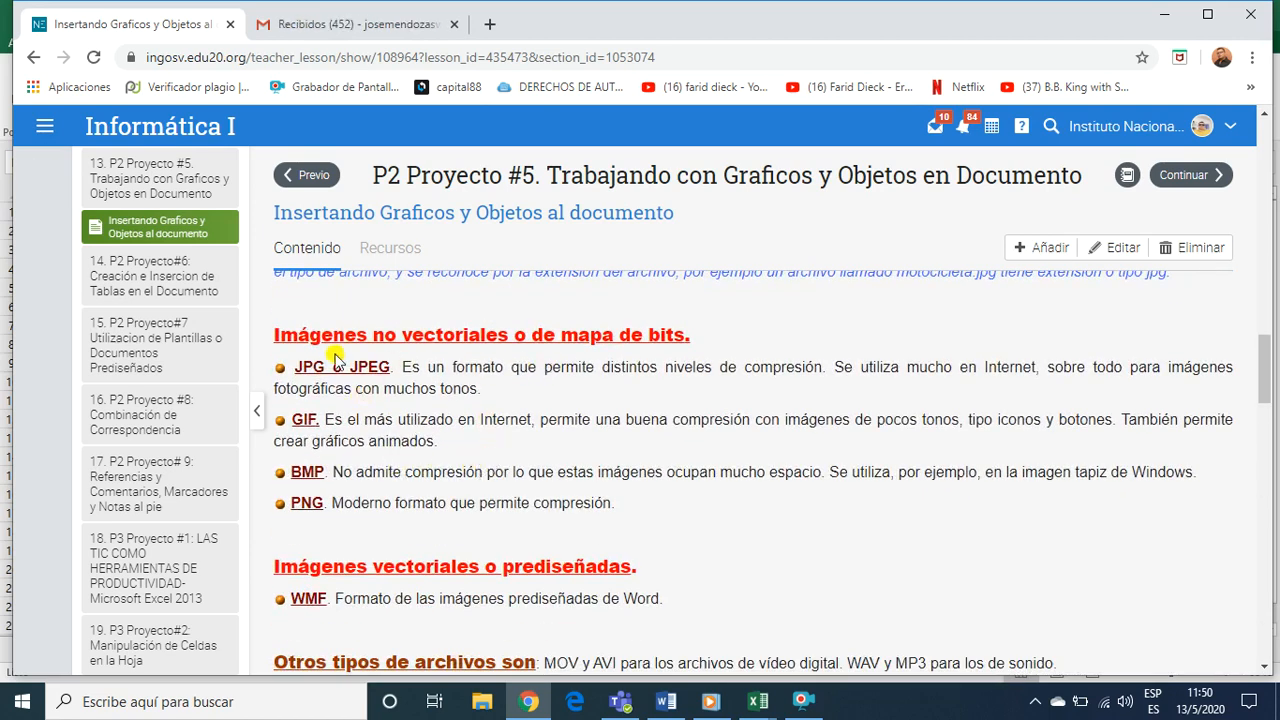
pyautogui.scroll(-1, 470, 428)
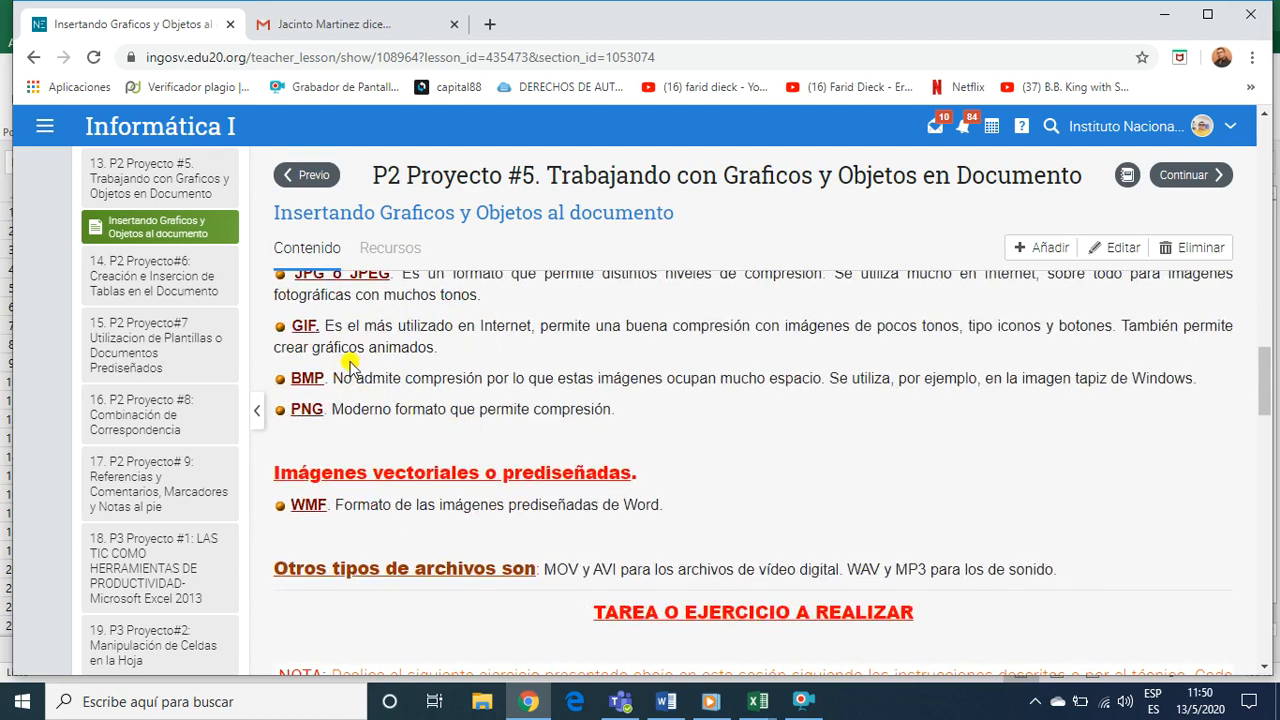
pyautogui.scroll(1, 350, 368)
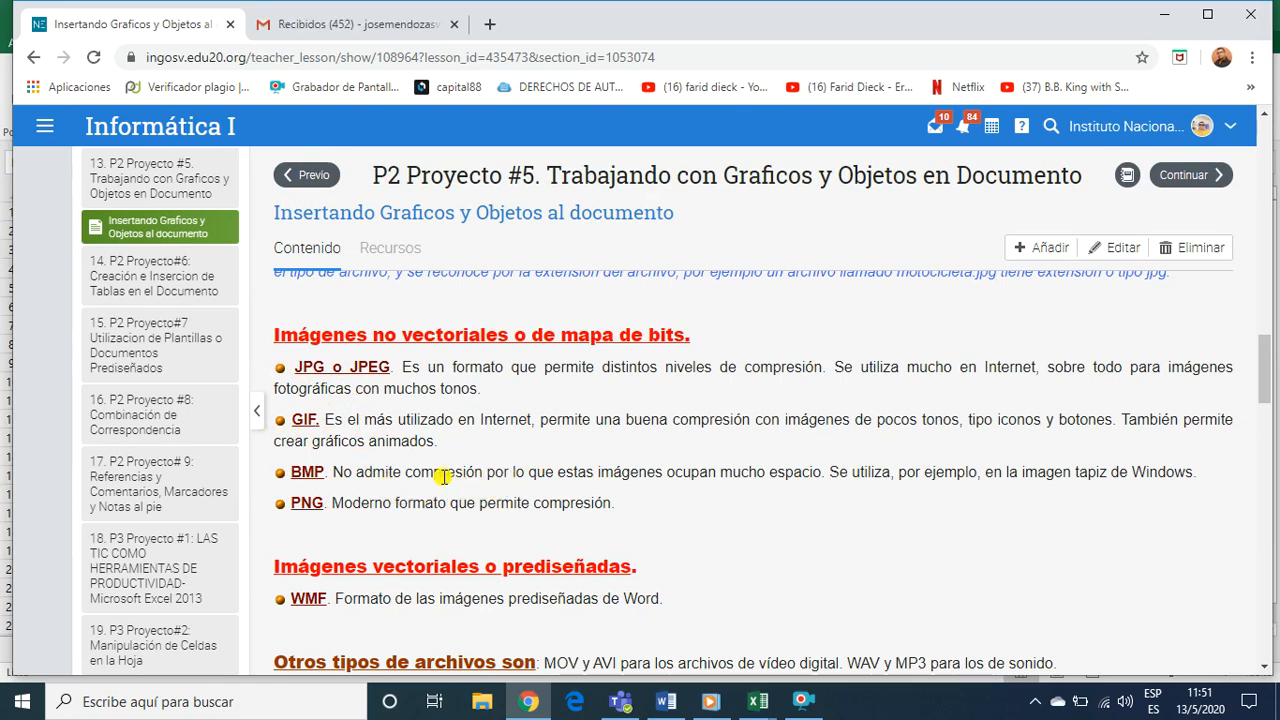
pyautogui.moveTo(352, 504); pyautogui.dragTo(287, 372)
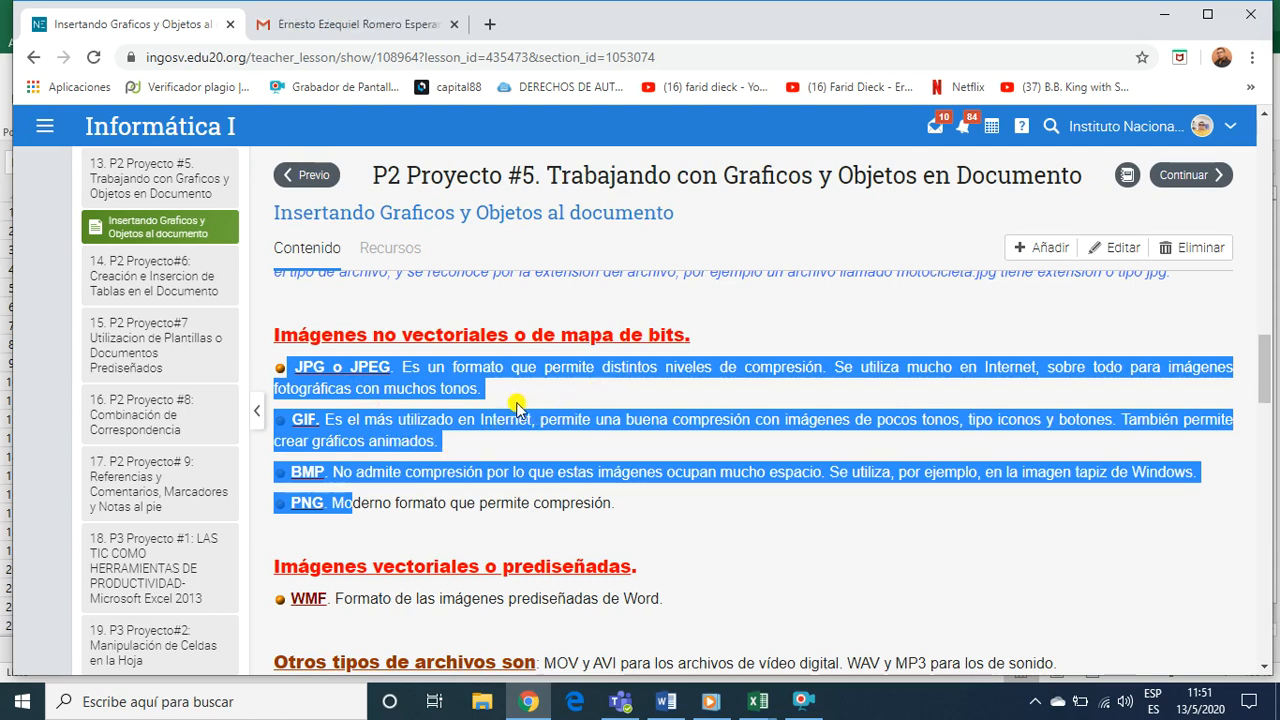
# Return to the TIPOS DE IMÁGENES section and reread the TIPOS DE GRÁFICOS list, from "Dibujos creados con Word" to "Gráficos"
pyautogui.scroll(1, 538, 410)
pyautogui.scroll(3, 538, 410)
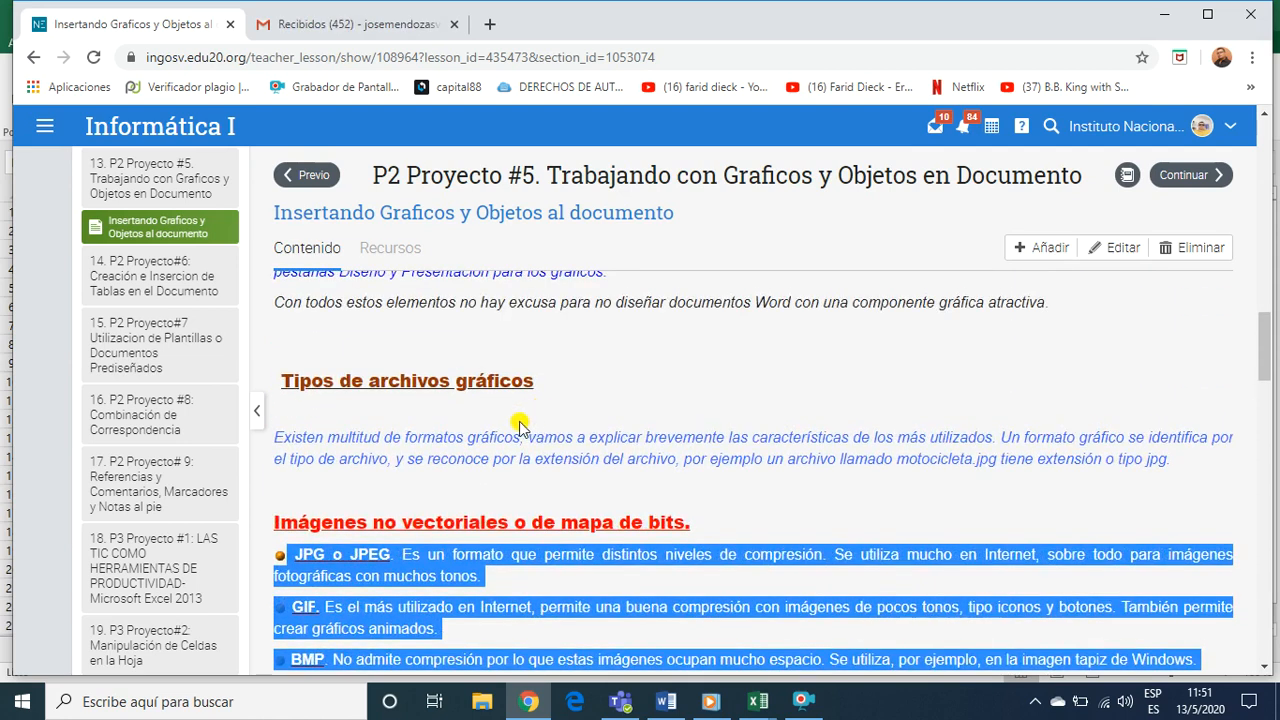
pyautogui.scroll(2, 513, 422)
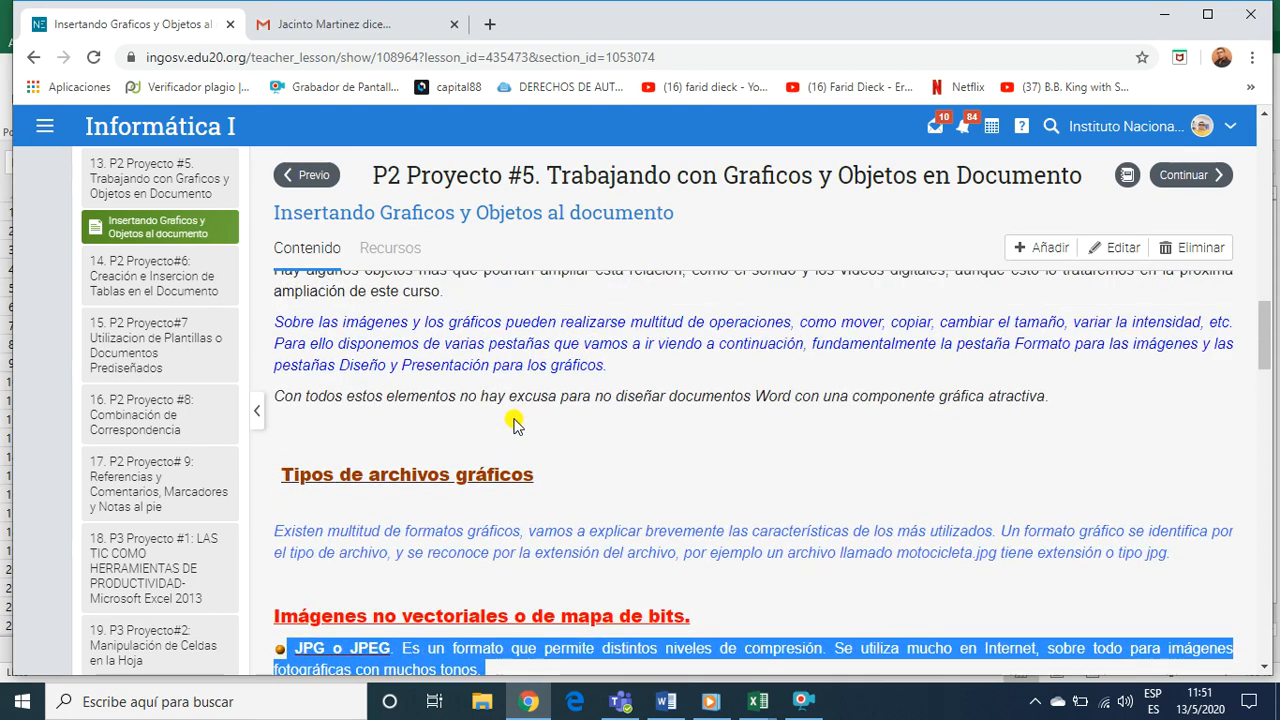
pyautogui.scroll(6, 520, 424)
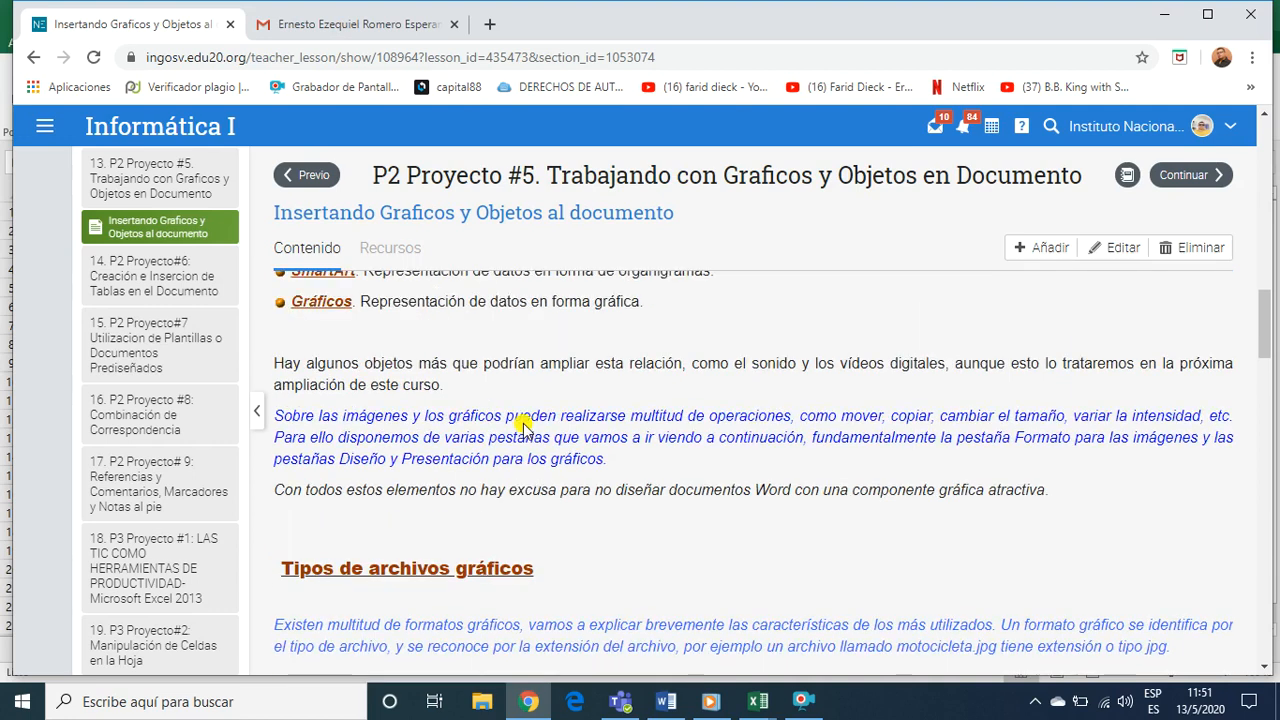
pyautogui.scroll(6, 524, 424)
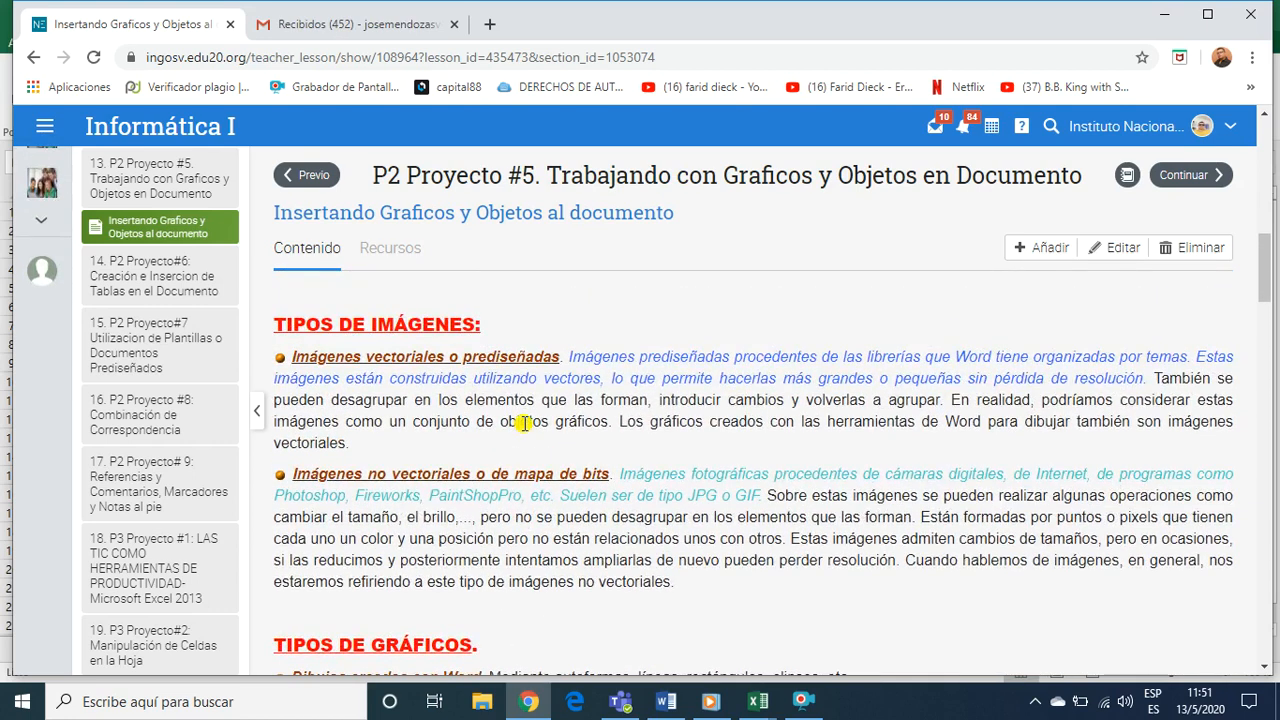
pyautogui.scroll(-6, 455, 452)
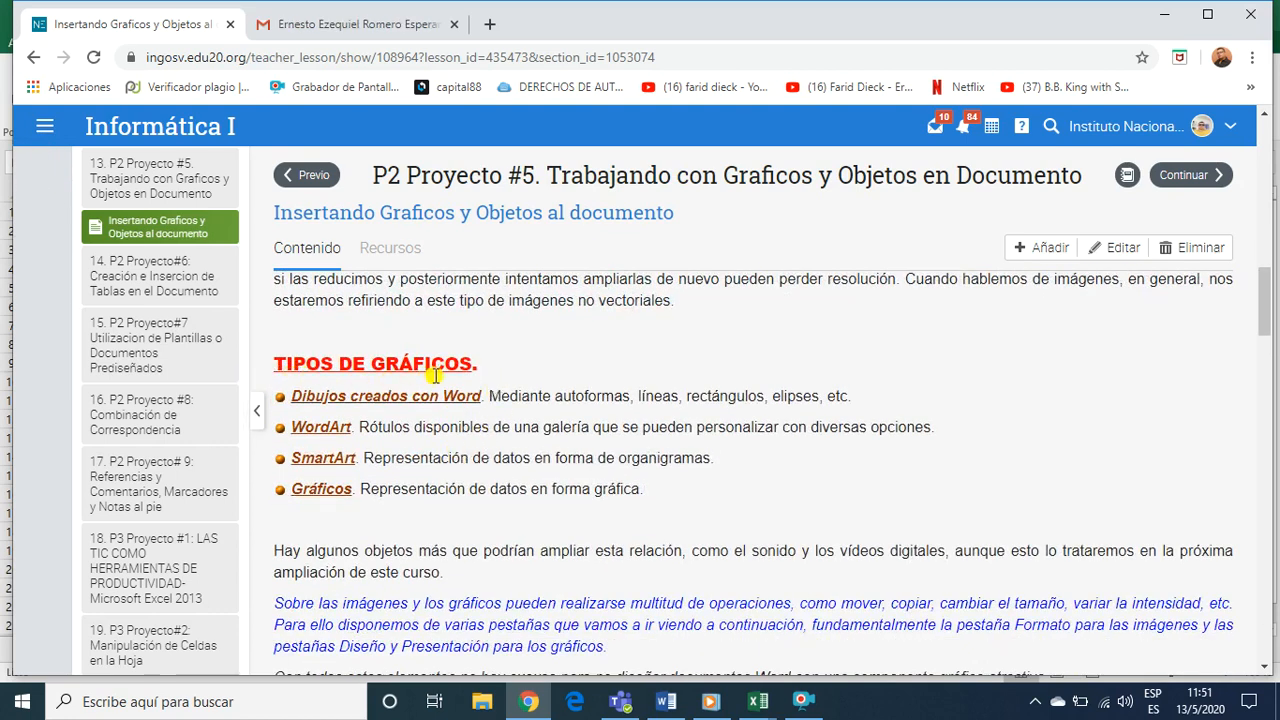
pyautogui.scroll(-2, 420, 458)
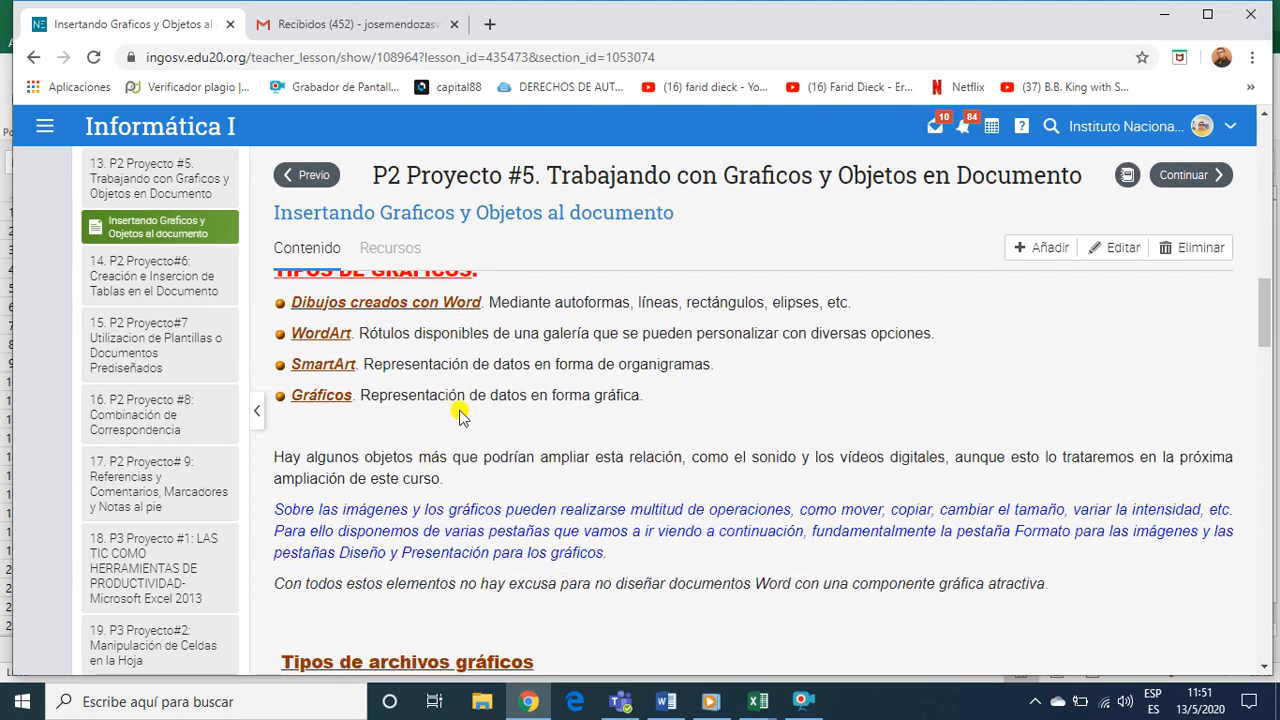
pyautogui.scroll(2, 480, 430)
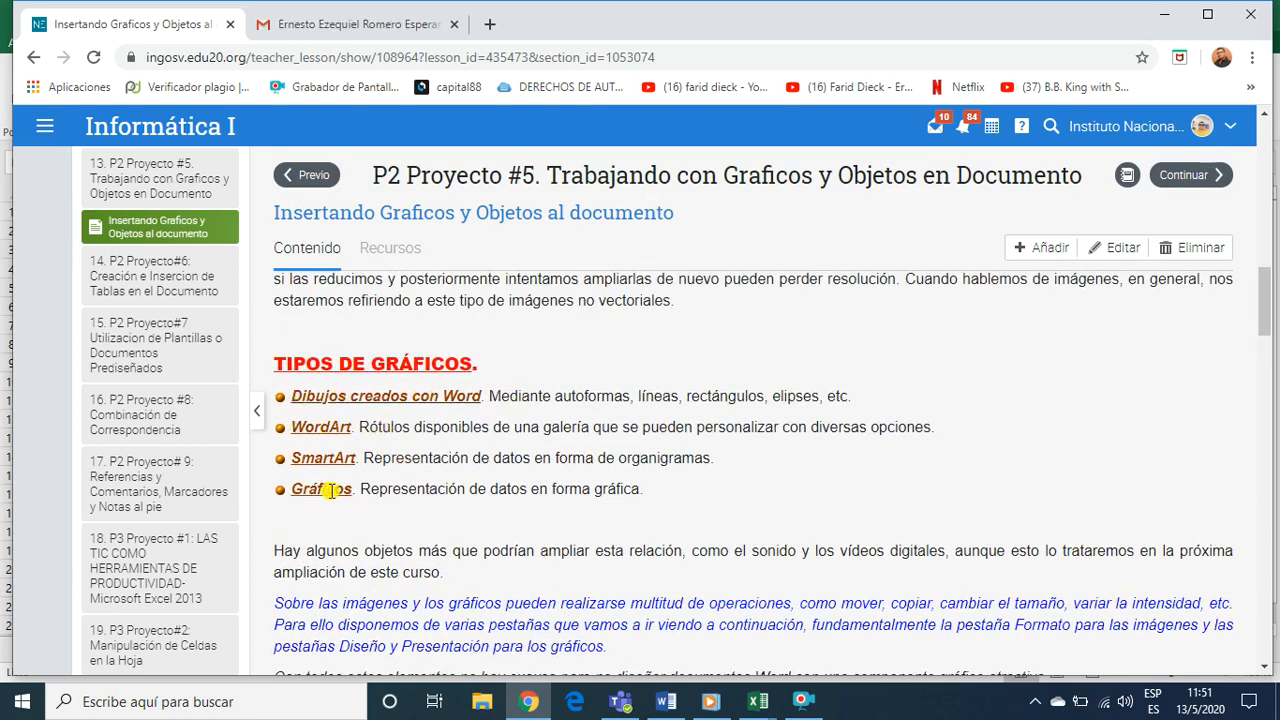
# Examine the "Tipos de archivos gráficos" section through the WMF format and "Otros tipos de archivos"
pyautogui.scroll(-2, 538, 490)
pyautogui.scroll(-3, 538, 490)
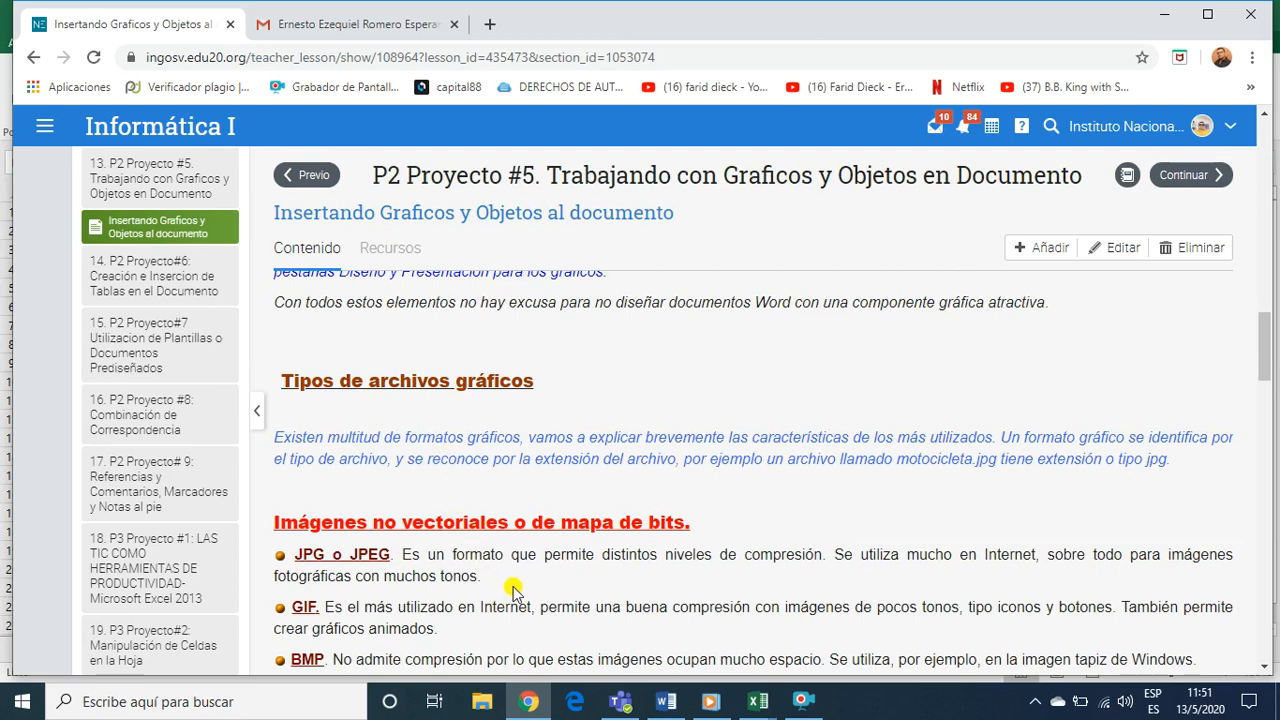
pyautogui.scroll(-4, 512, 586)
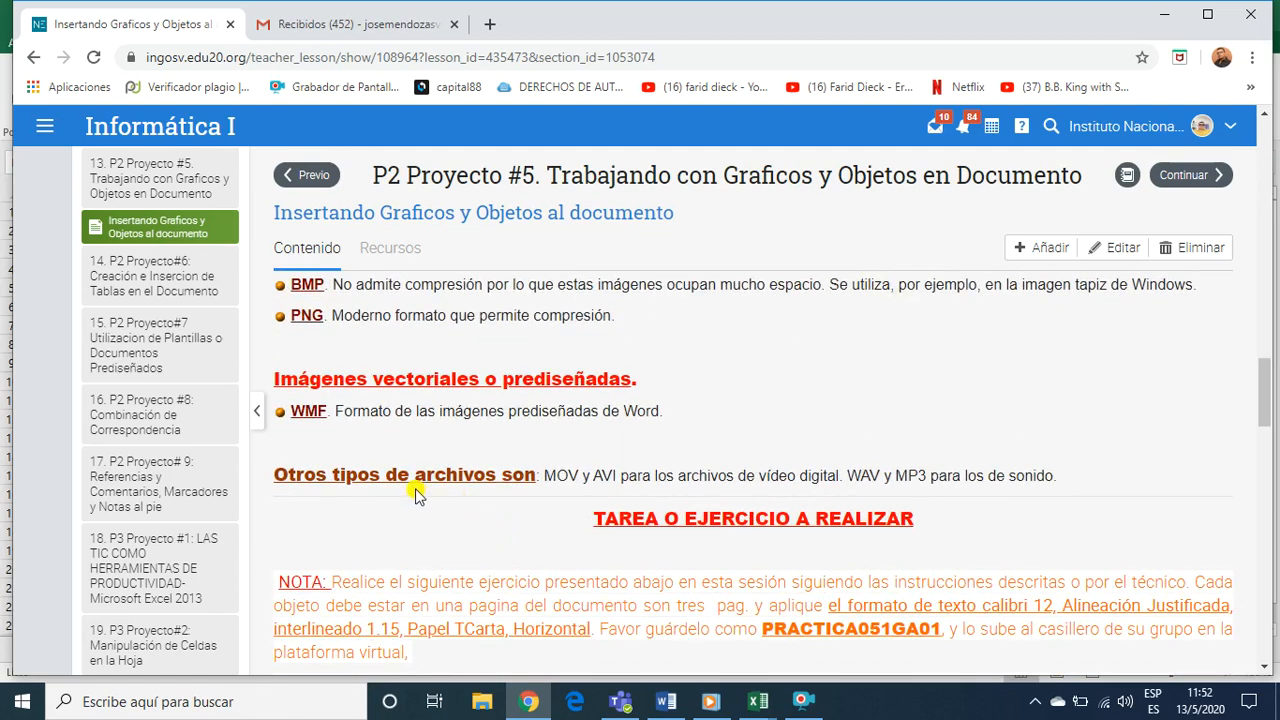
pyautogui.scroll(1, 393, 467)
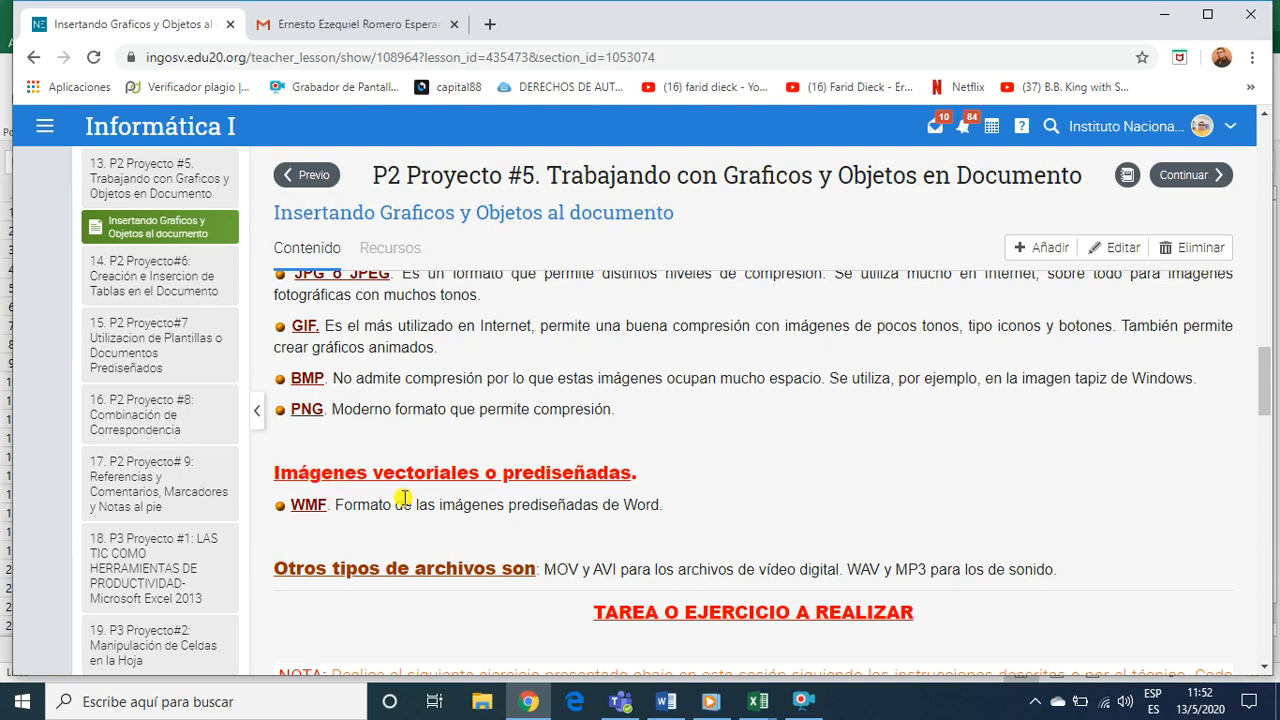
pyautogui.scroll(-2, 405, 504)
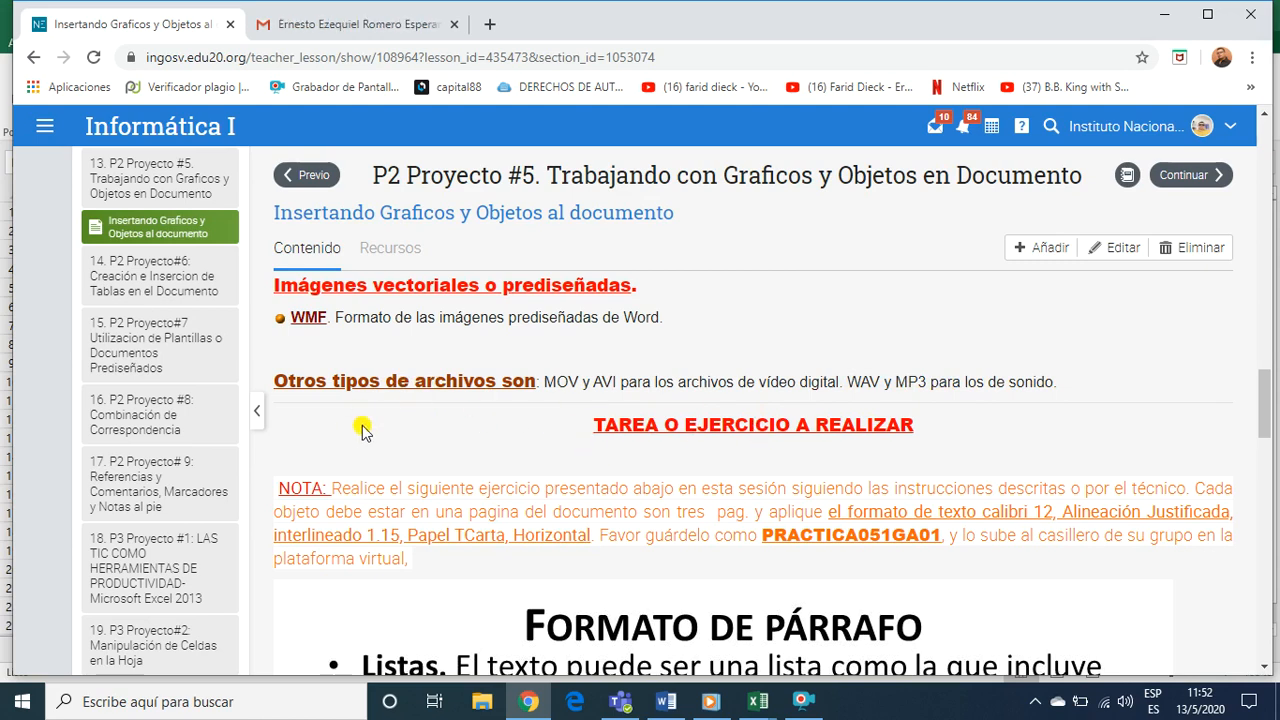
# Highlight the heading "TAREA O EJERCICIO A REALIZAR" and clear the highlight
pyautogui.scroll(-1, 390, 415)
pyautogui.scroll(1, 400, 406)
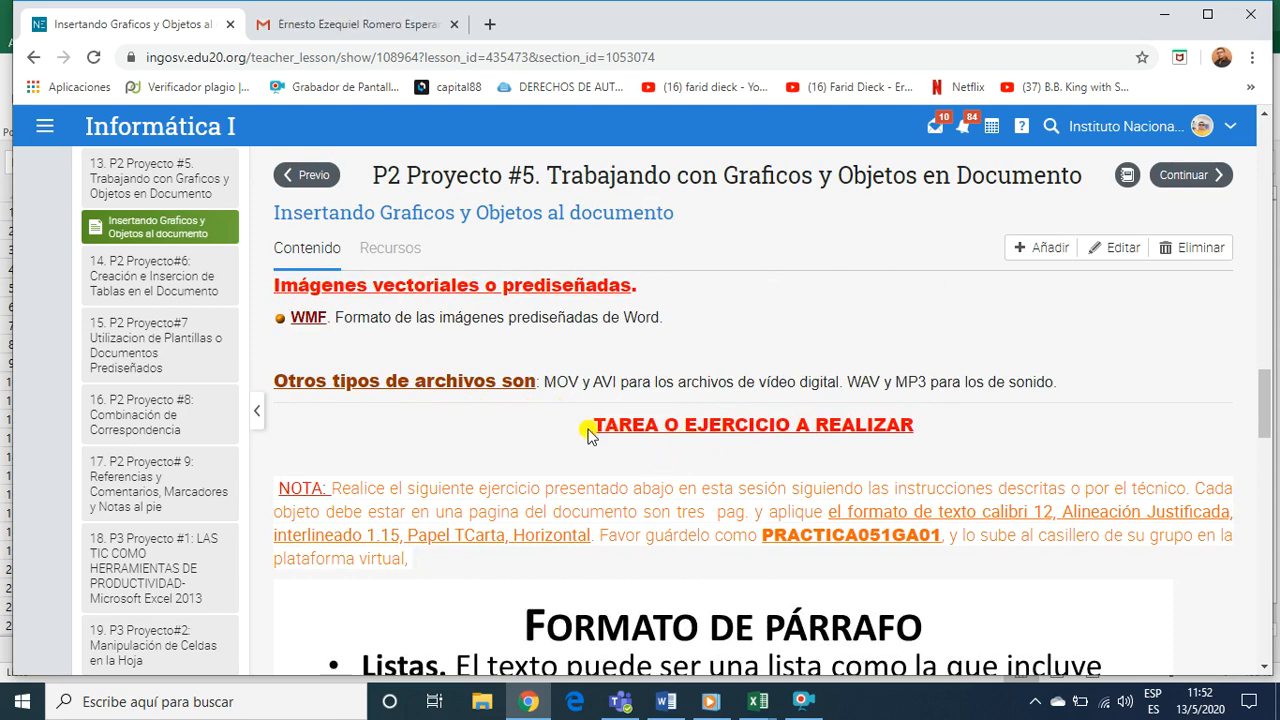
pyautogui.moveTo(590, 426); pyautogui.dragTo(925, 428)
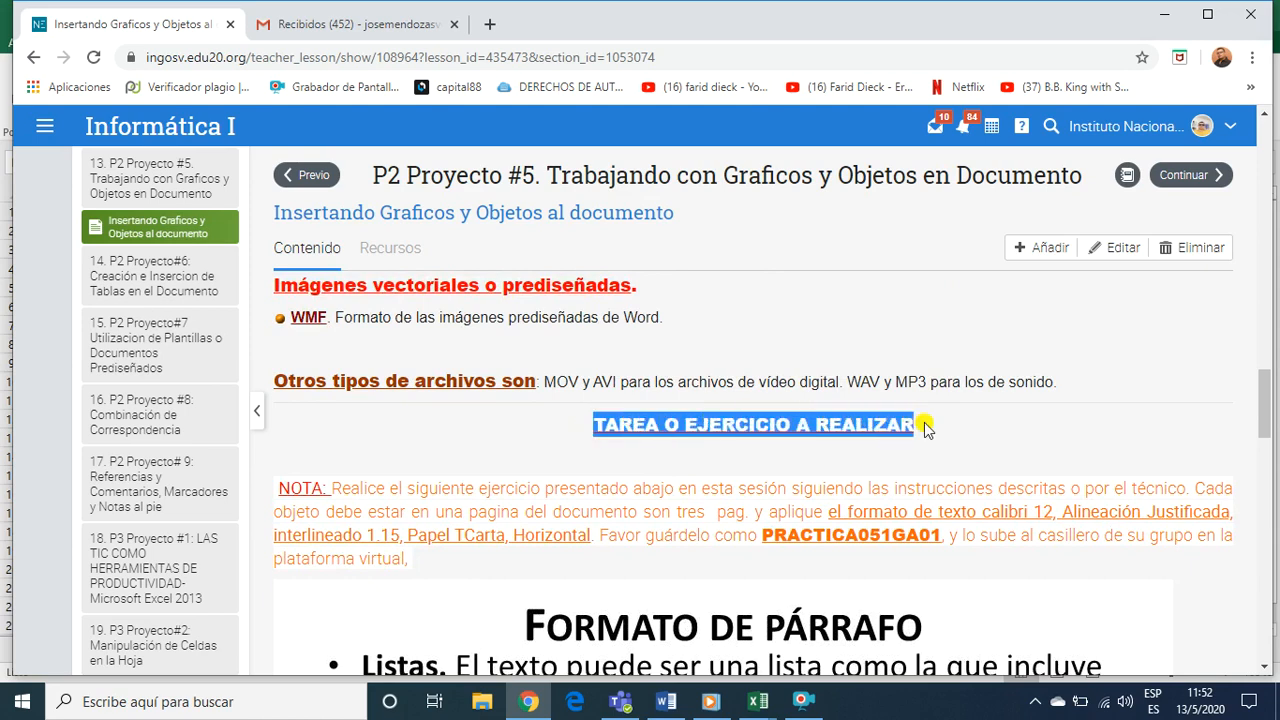
pyautogui.click(752, 462)
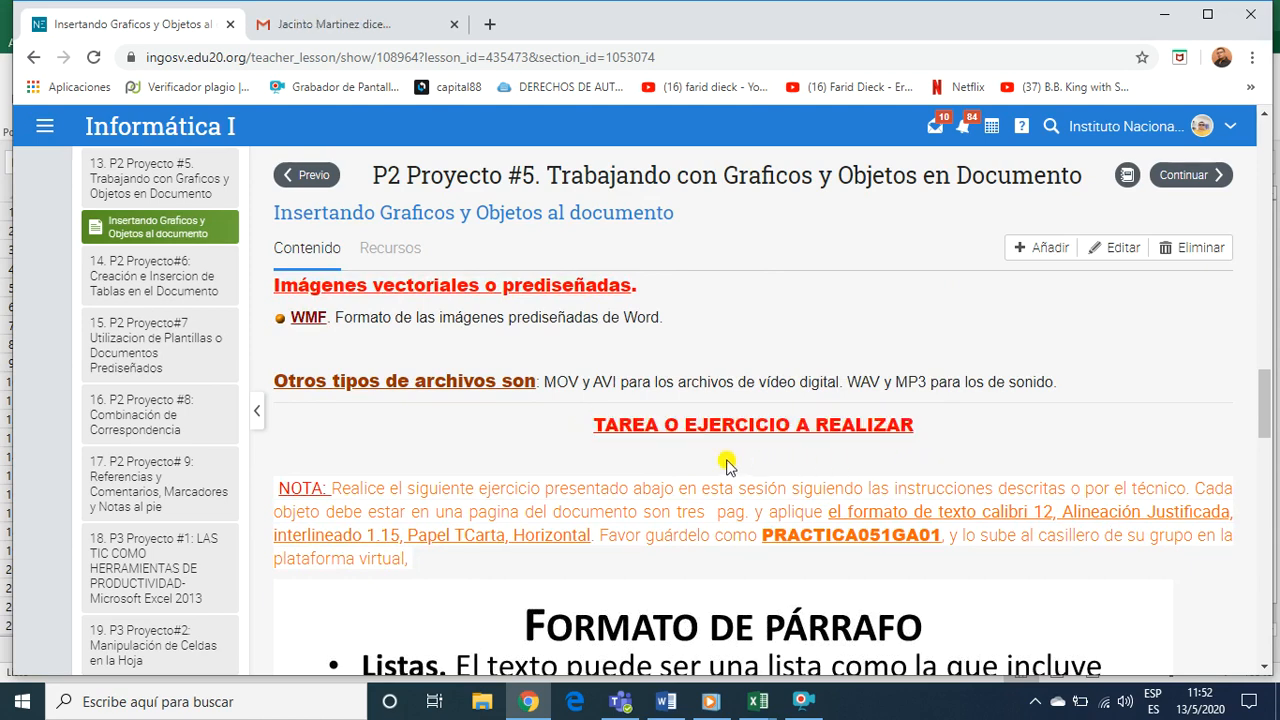
# Preview the FORMATO DE PÁRRAFO exercise and highlight the NOTA's page and formatting instructions, from "Cada objeto" to "Horizontal"
pyautogui.scroll(-1, 726, 462)
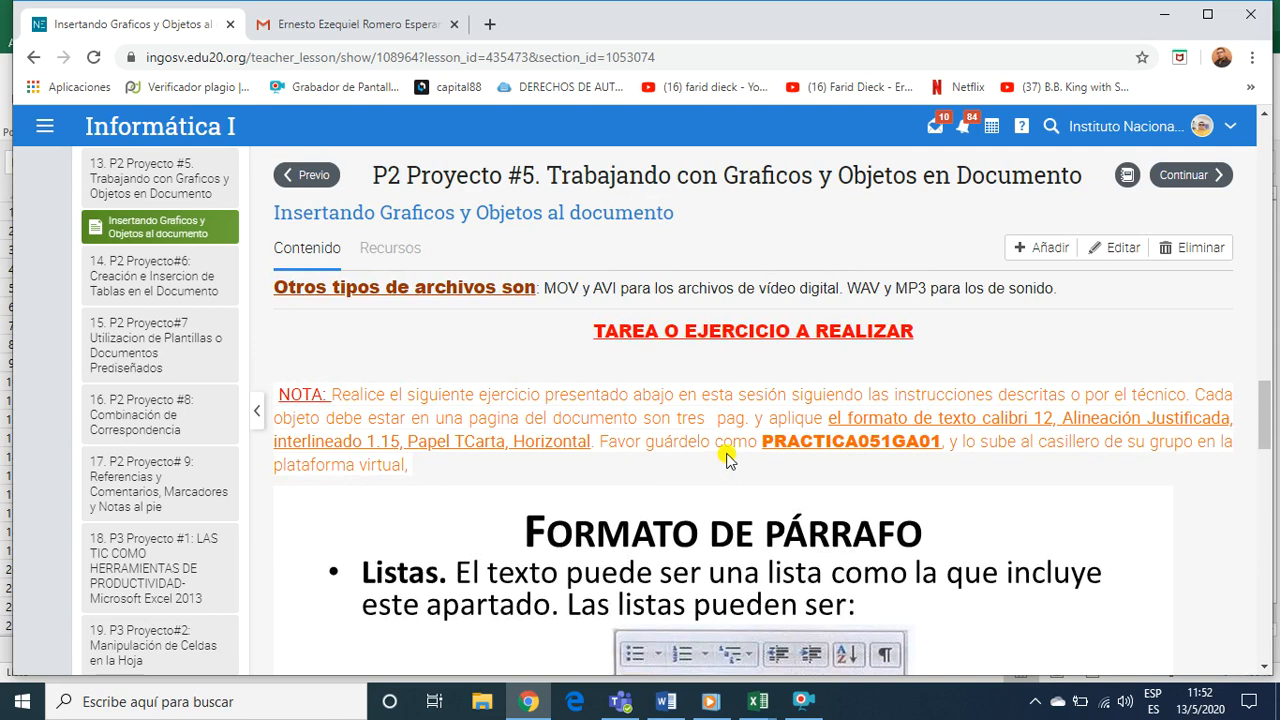
pyautogui.scroll(-2, 726, 437)
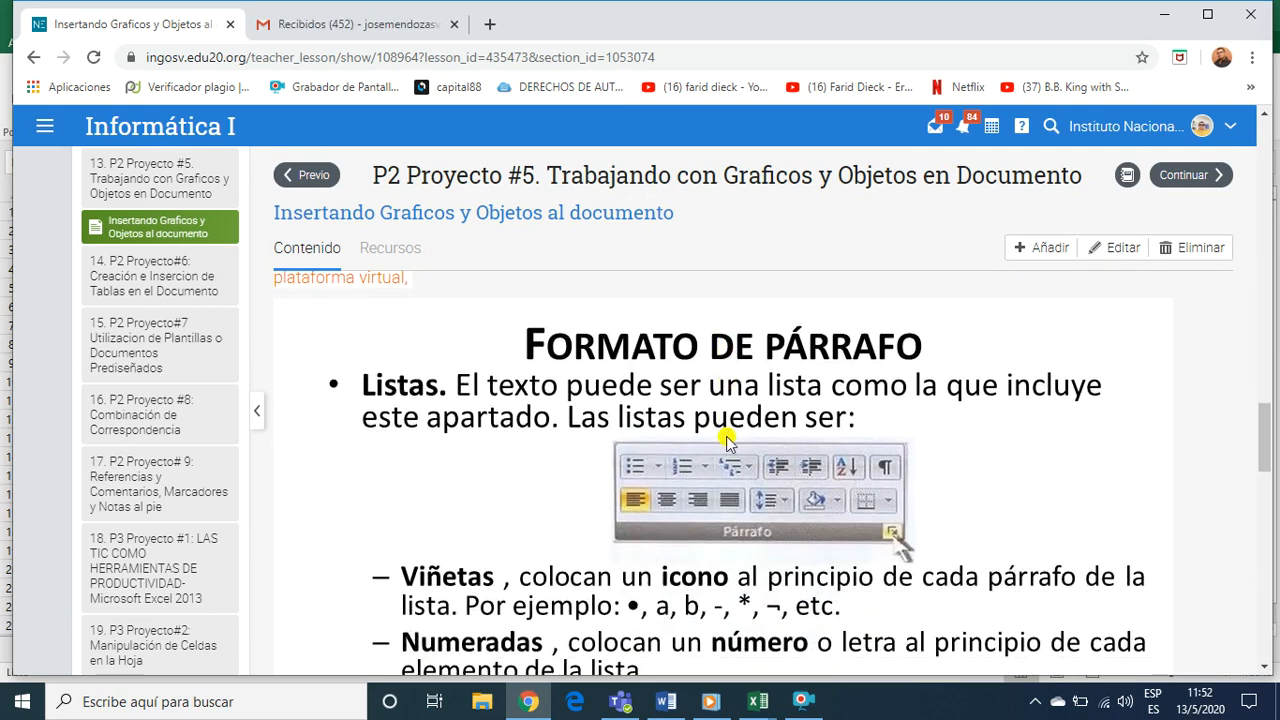
pyautogui.scroll(2, 726, 437)
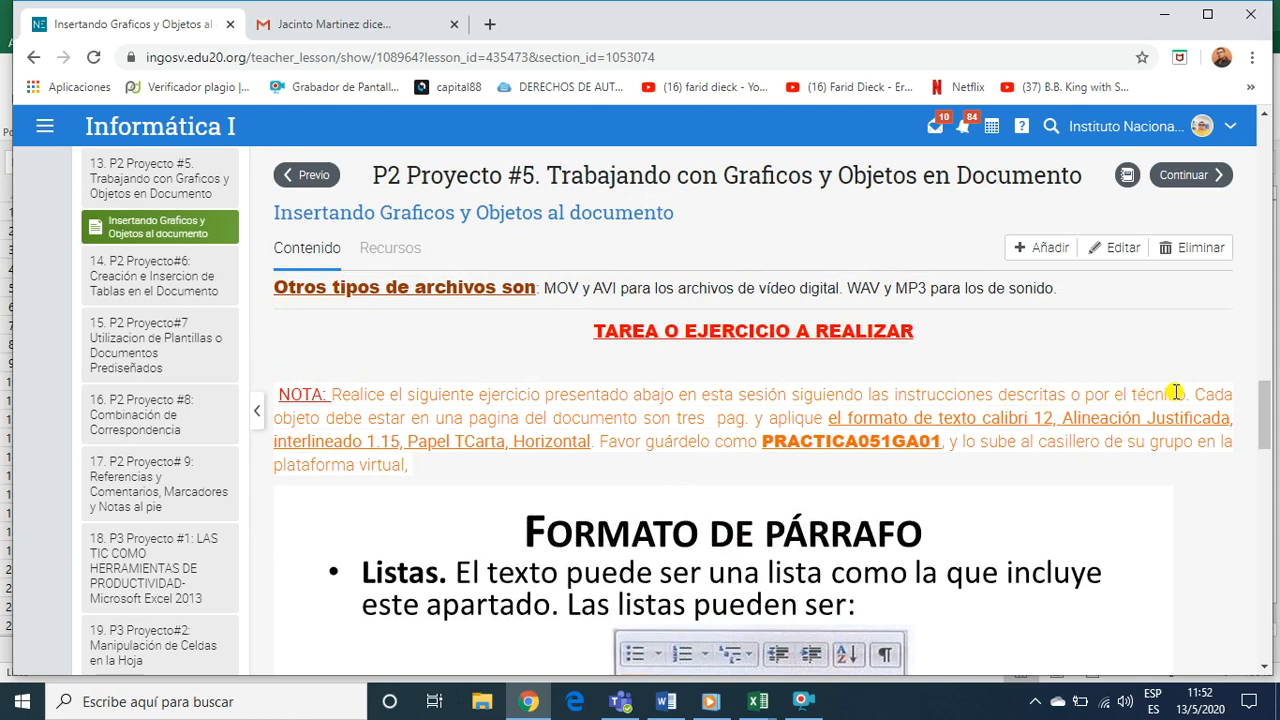
pyautogui.moveTo(1192, 395); pyautogui.dragTo(594, 450)
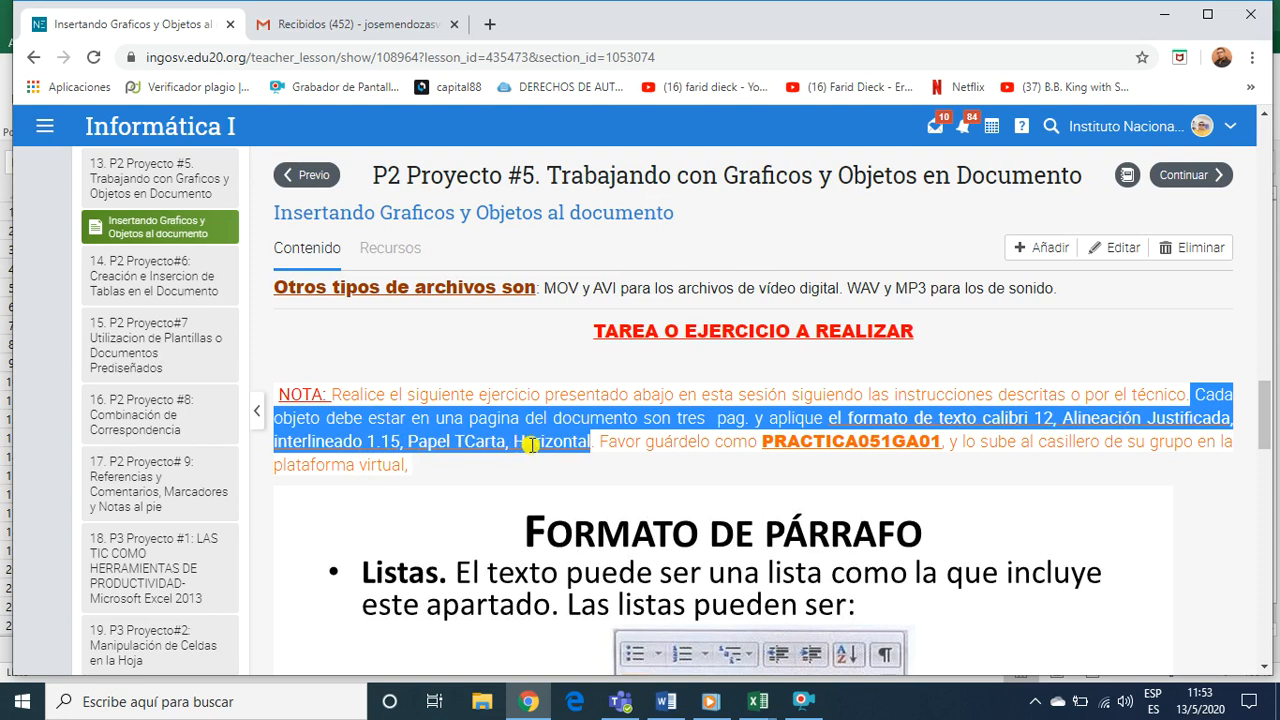
# Highlight "Horizontal" and the end of the file name PRACTICA051GA01 in the NOTA, clearing each highlight
pyautogui.click(531, 444)
pyautogui.moveTo(514, 443); pyautogui.dragTo(589, 449)
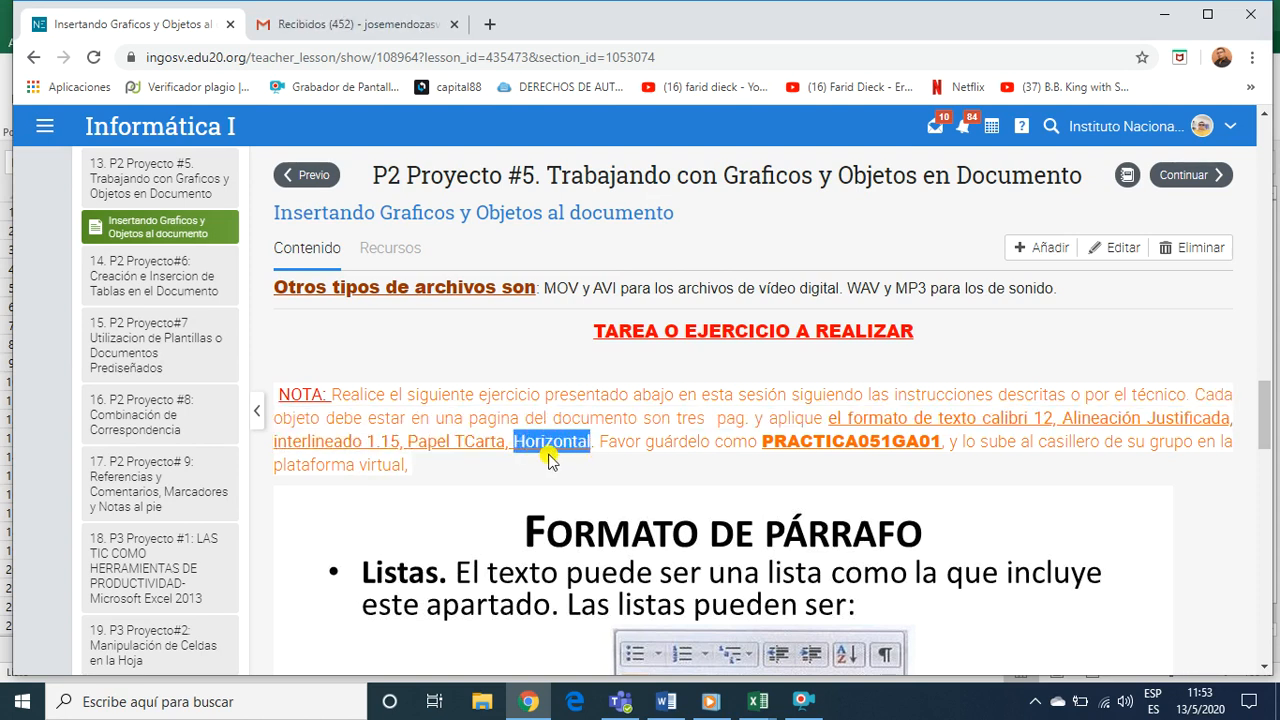
pyautogui.click(662, 455)
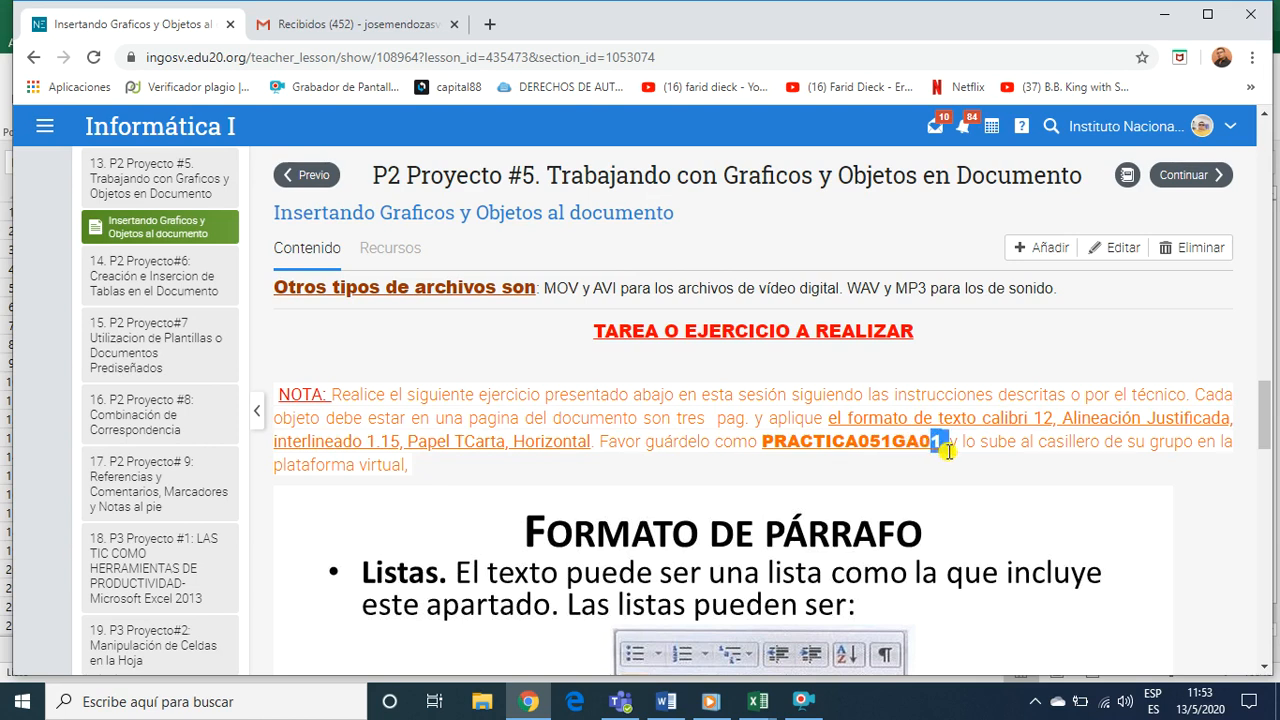
pyautogui.doubleClick(923, 490)
pyautogui.click(923, 490)
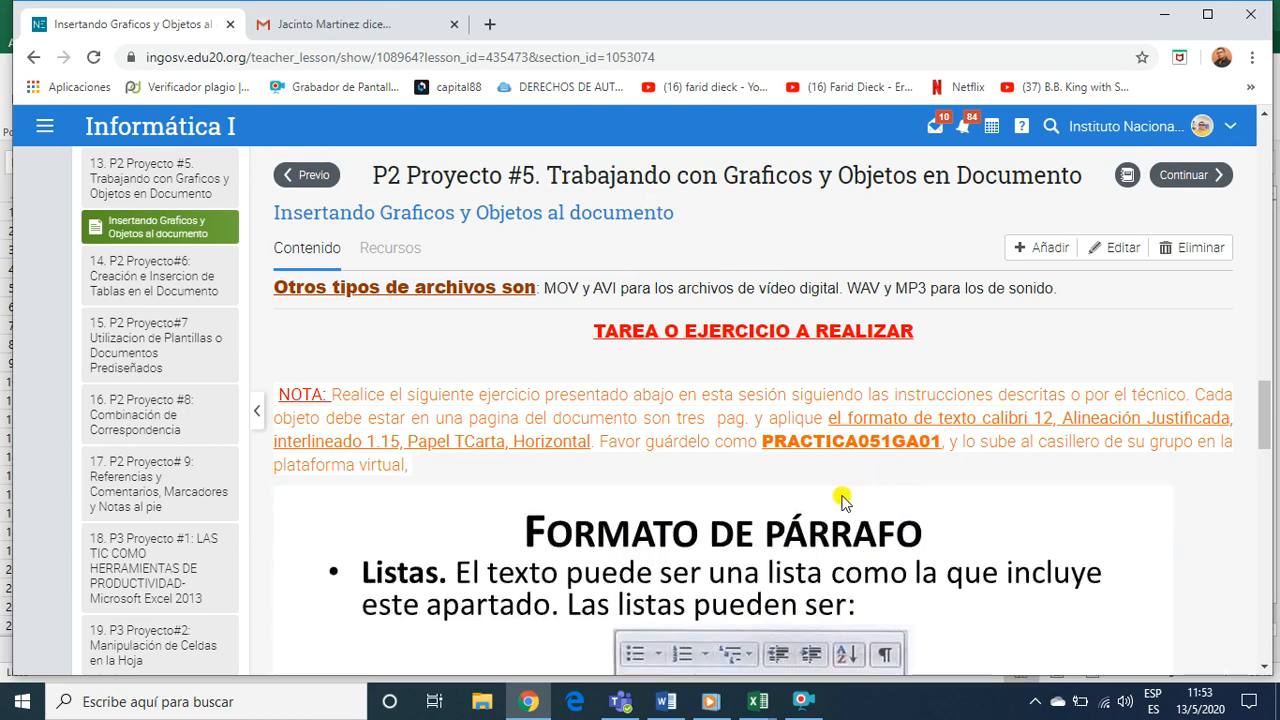
# Examine the FORMATO DE PÁRRAFO exercise, from the Listas definition through Viñetas, Numeradas and Tabulación to Alineación
pyautogui.scroll(-2, 840, 500)
pyautogui.scroll(-2, 840, 500)
pyautogui.scroll(2, 862, 500)
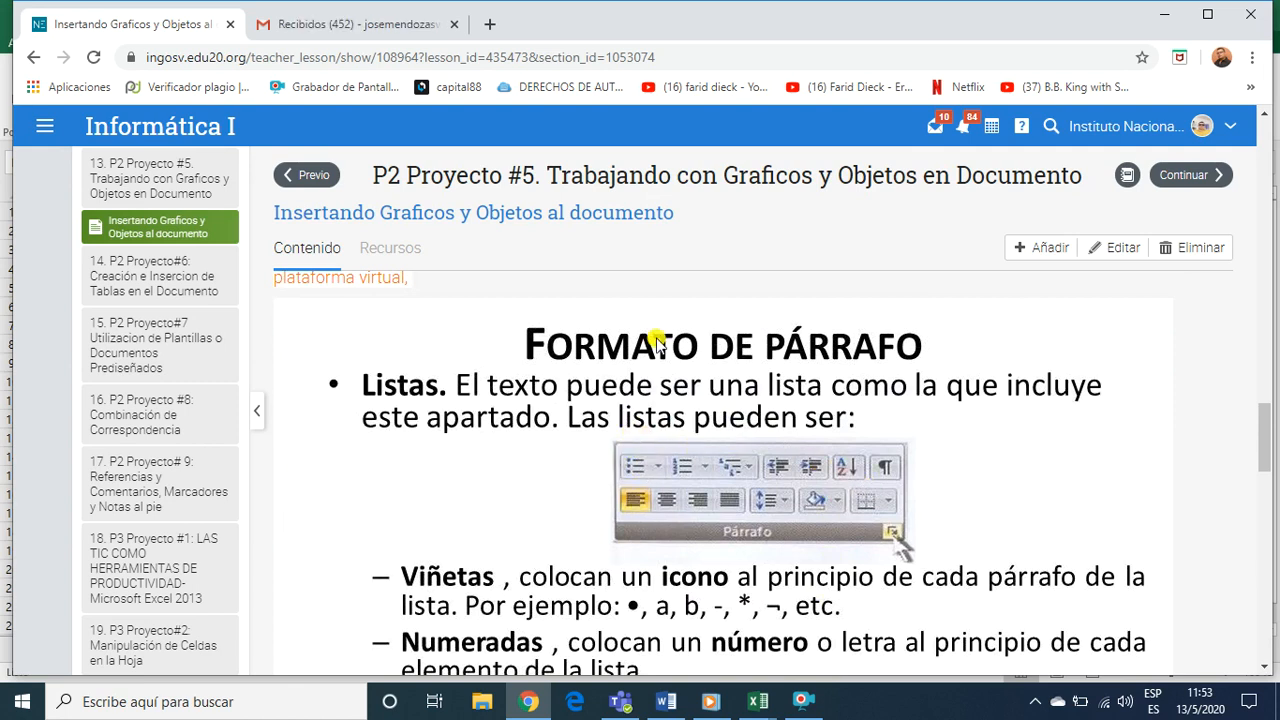
pyautogui.scroll(-3, 678, 485)
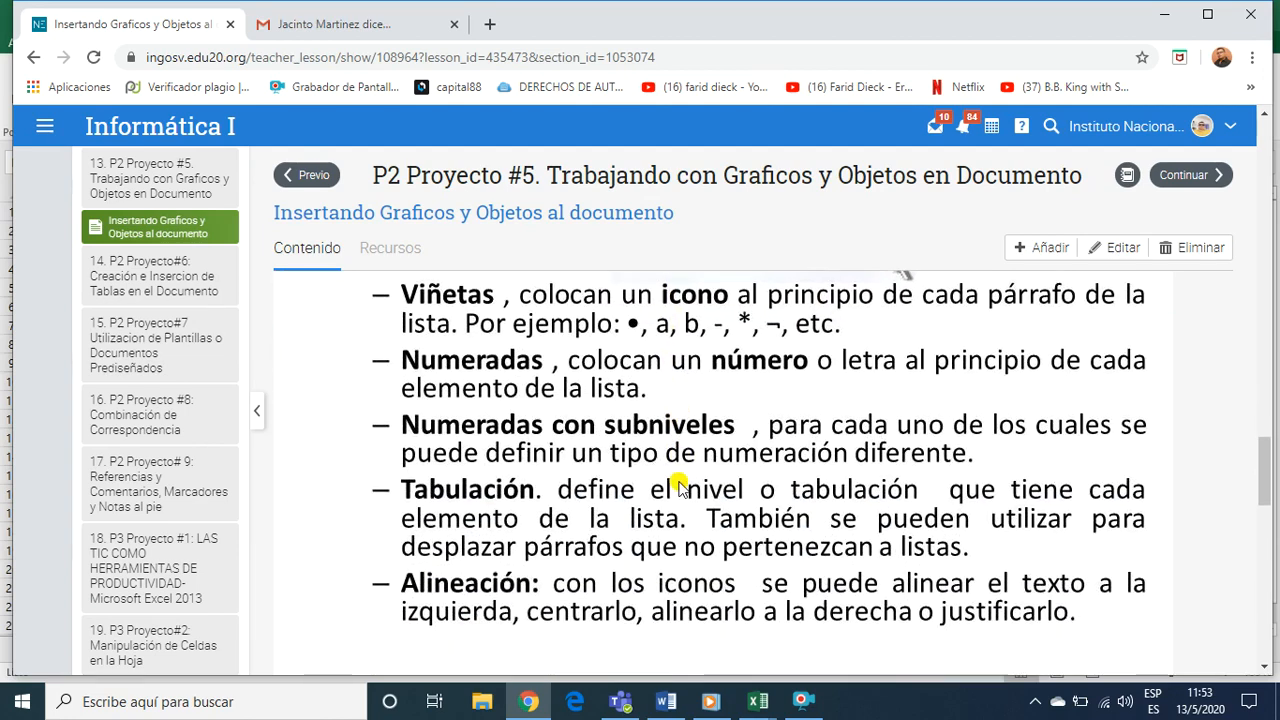
pyautogui.scroll(5, 660, 486)
pyautogui.scroll(-8, 648, 488)
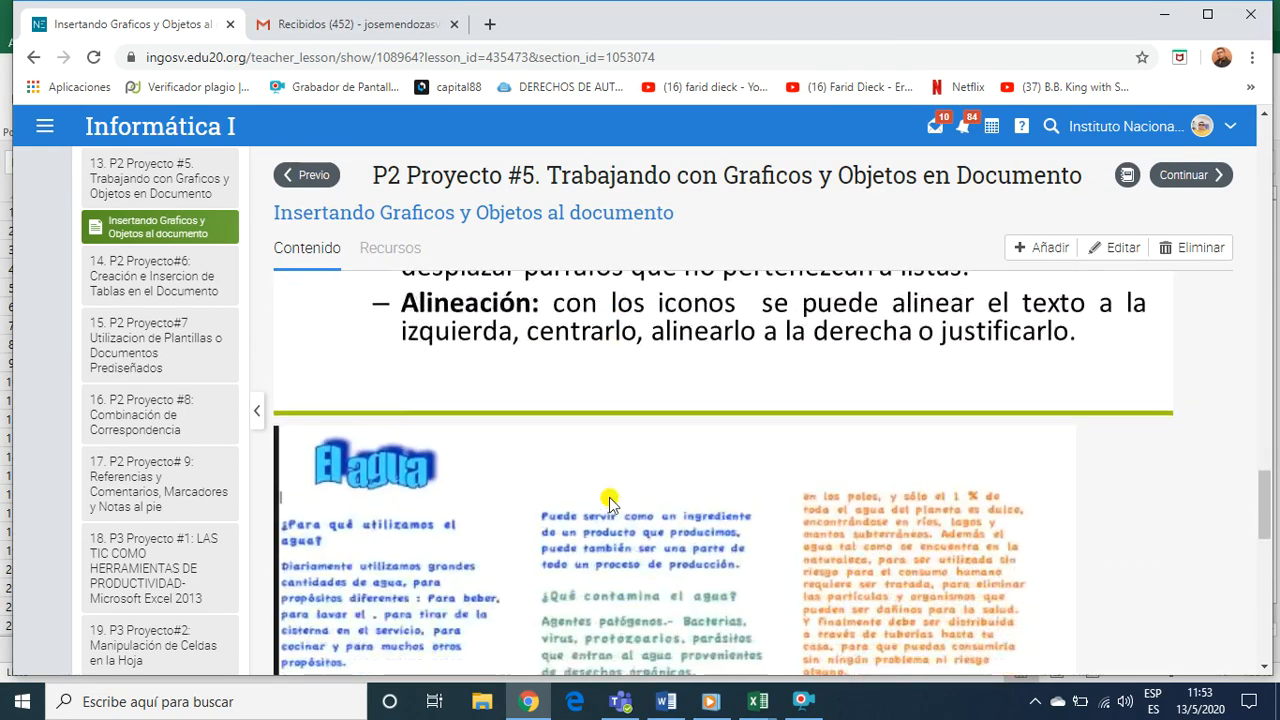
# Examine the three-column "El agua" sample page, including its WordArt title, coloured text and the two inserted pictures
pyautogui.scroll(-1, 610, 502)
pyautogui.scroll(-1, 612, 503)
pyautogui.scroll(1, 612, 503)
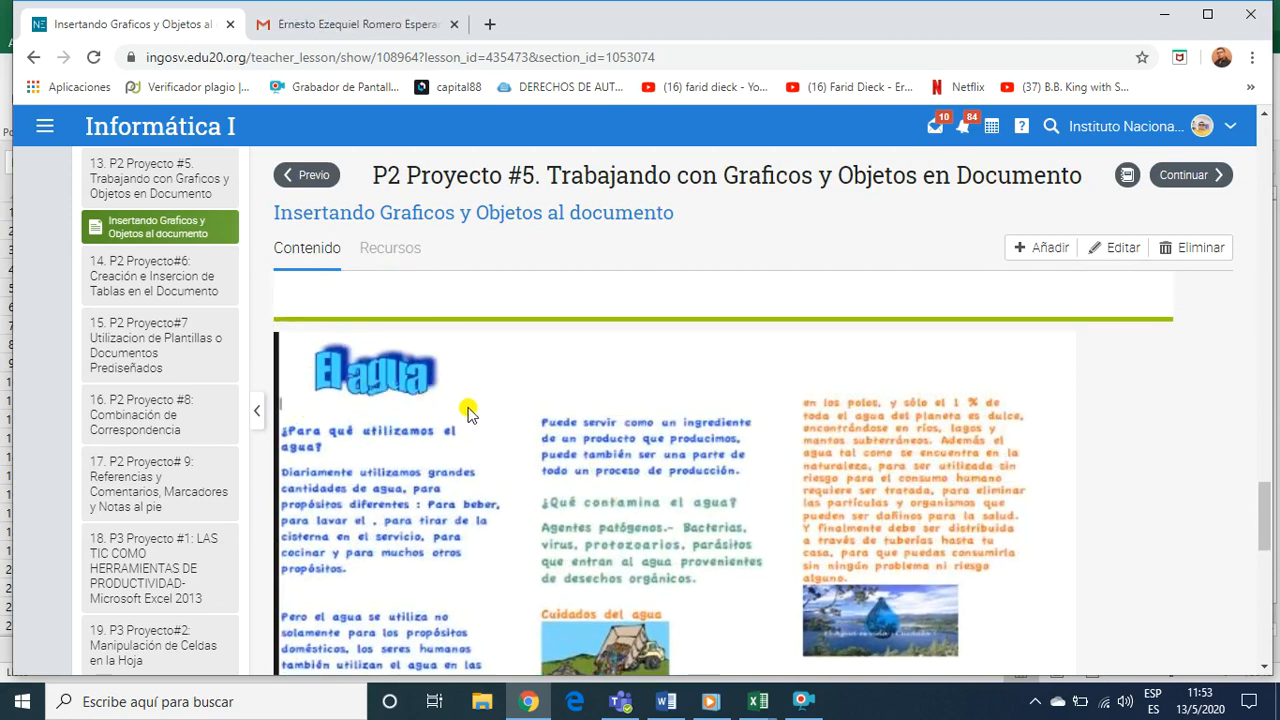
pyautogui.scroll(-2, 362, 500)
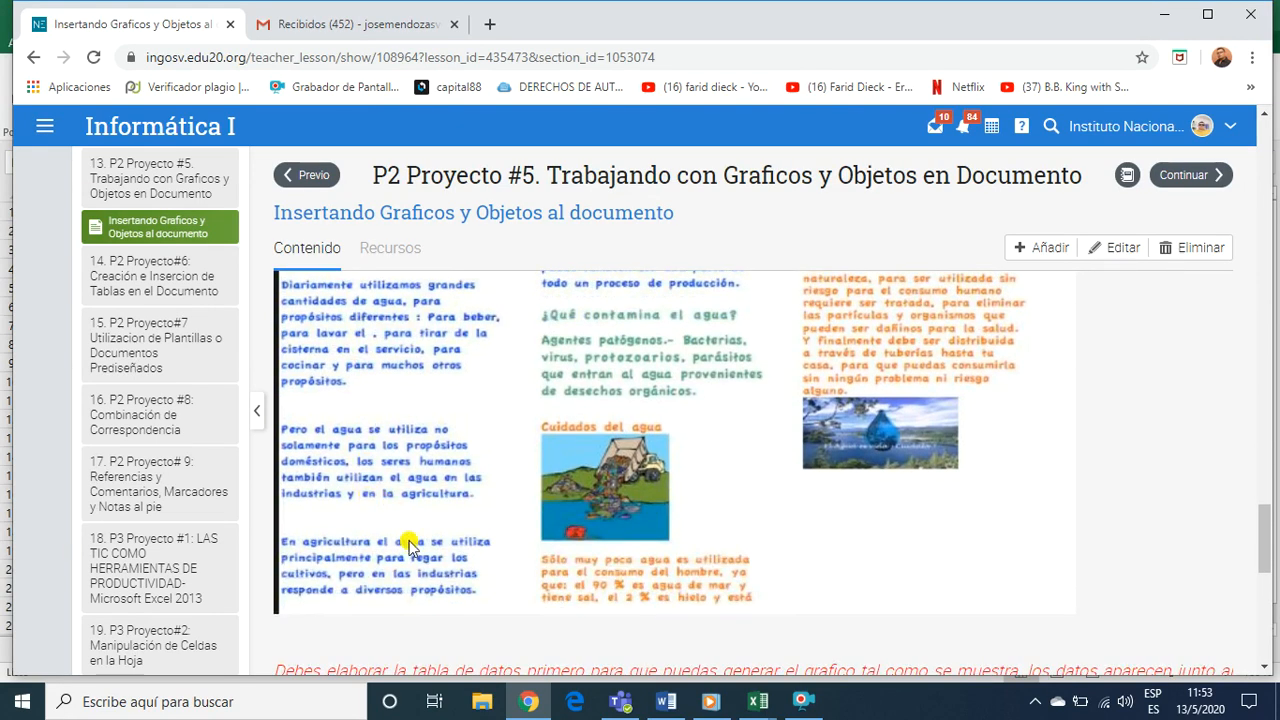
pyautogui.scroll(2, 410, 545)
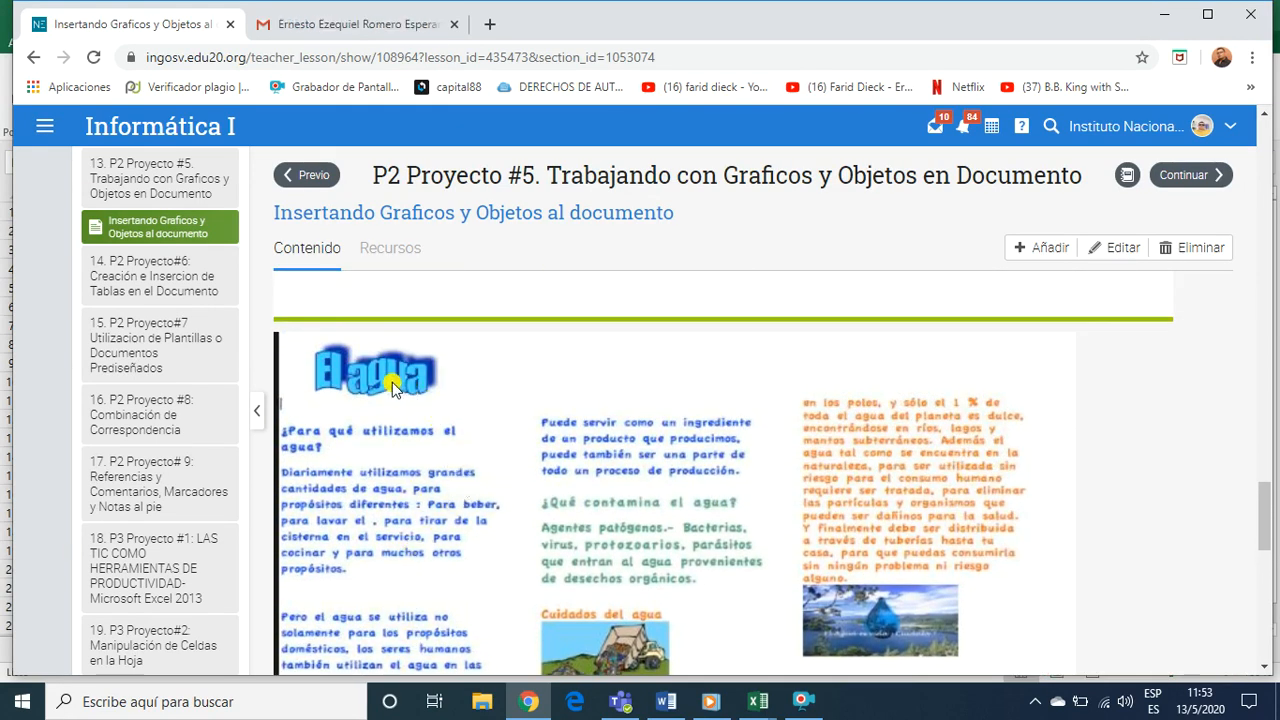
pyautogui.scroll(-2, 610, 560)
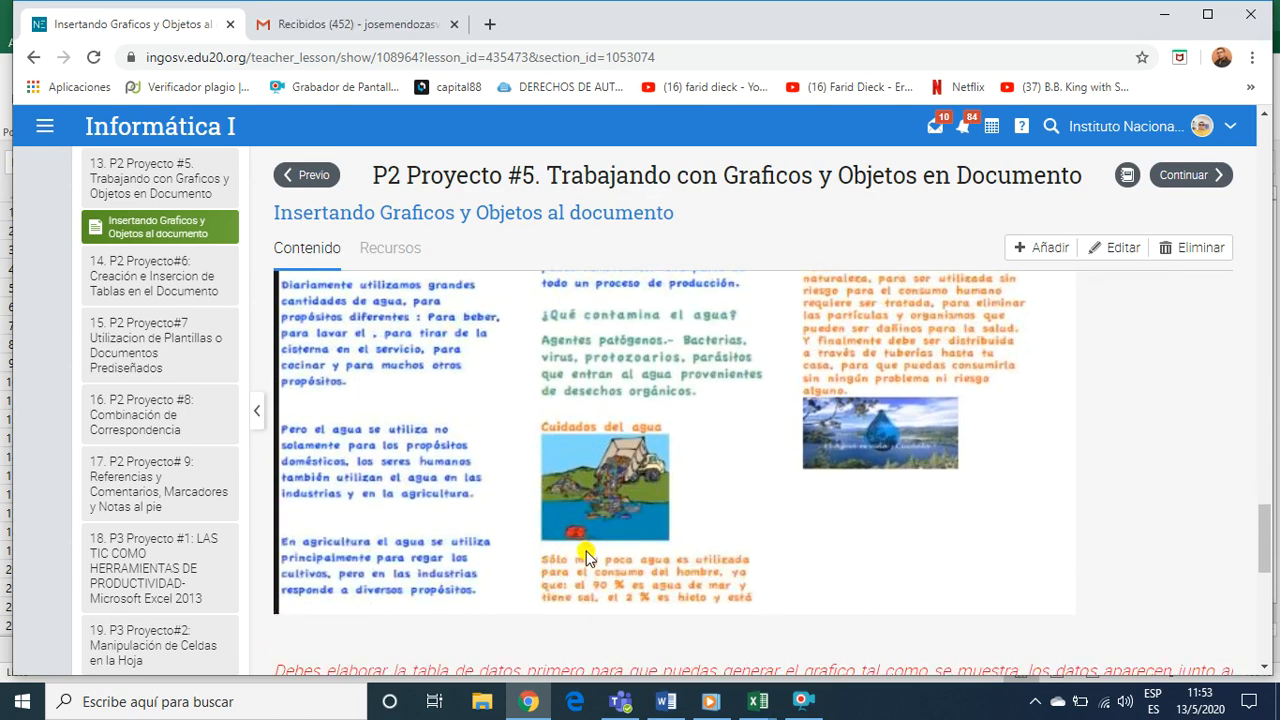
pyautogui.scroll(2, 586, 543)
pyautogui.scroll(-2, 543, 540)
pyautogui.scroll(2, 543, 540)
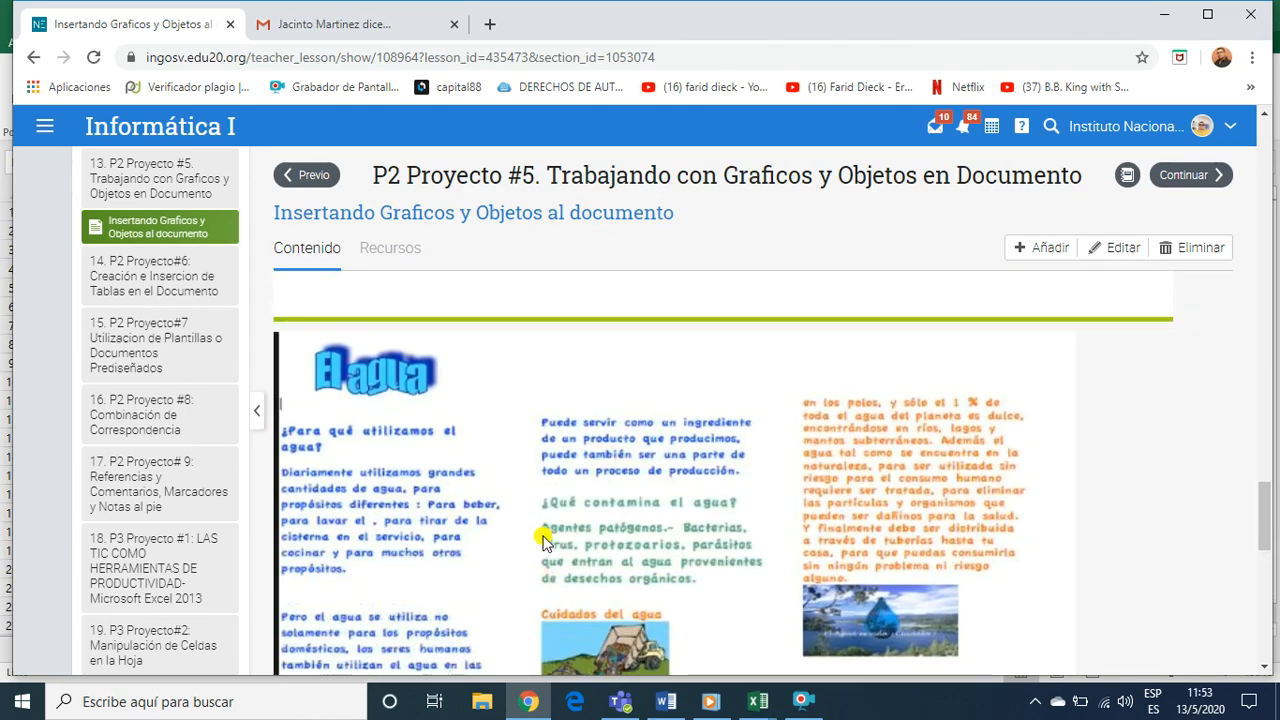
pyautogui.moveTo(485, 484); pyautogui.dragTo(451, 471)
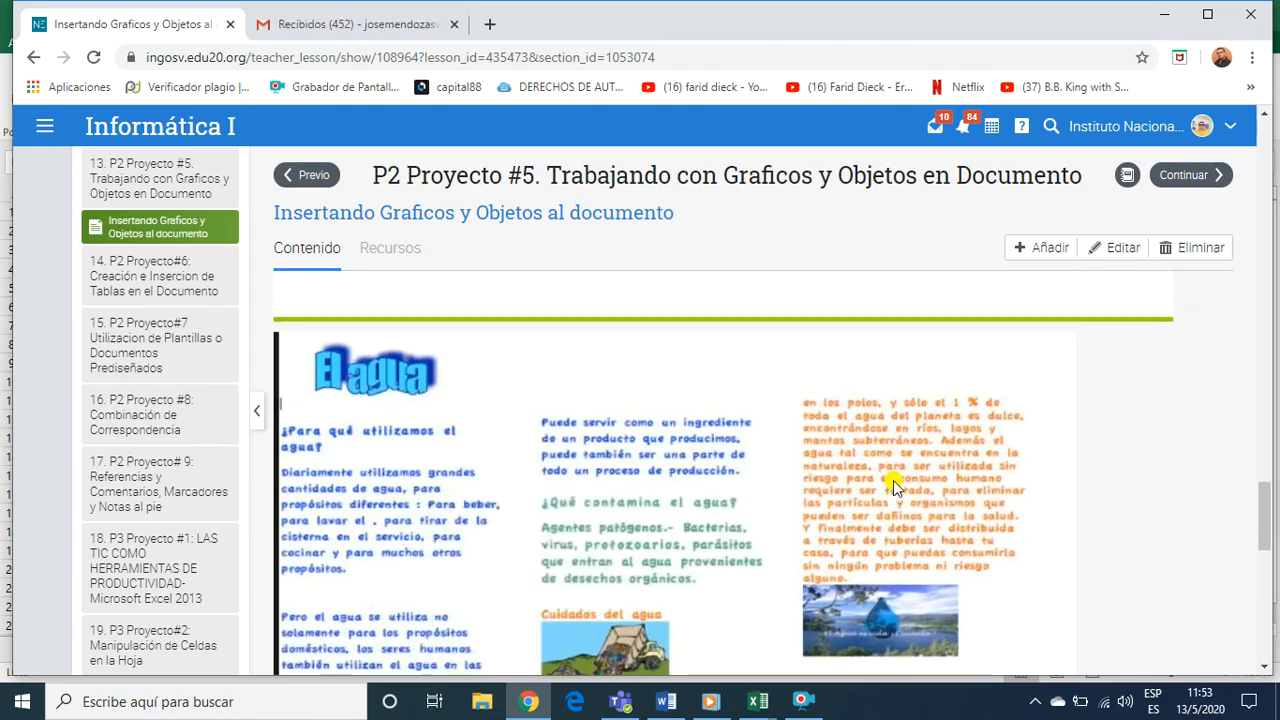
pyautogui.scroll(-3, 893, 480)
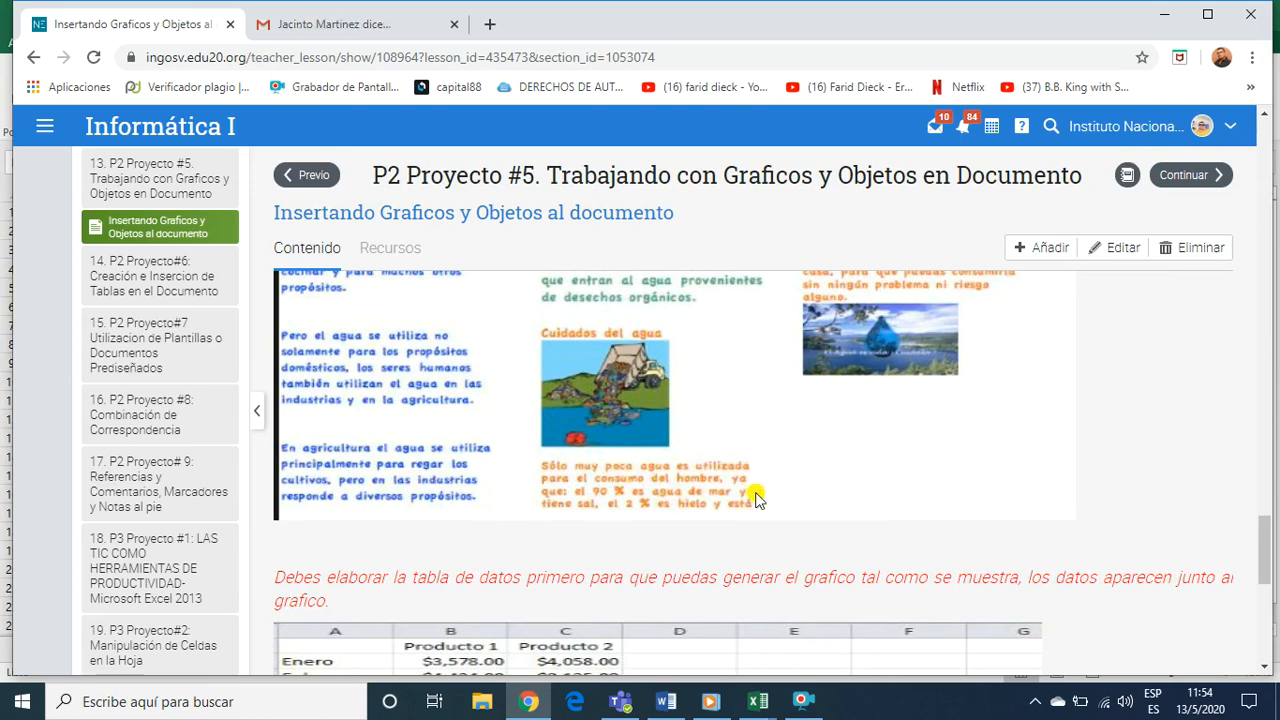
pyautogui.scroll(3, 755, 497)
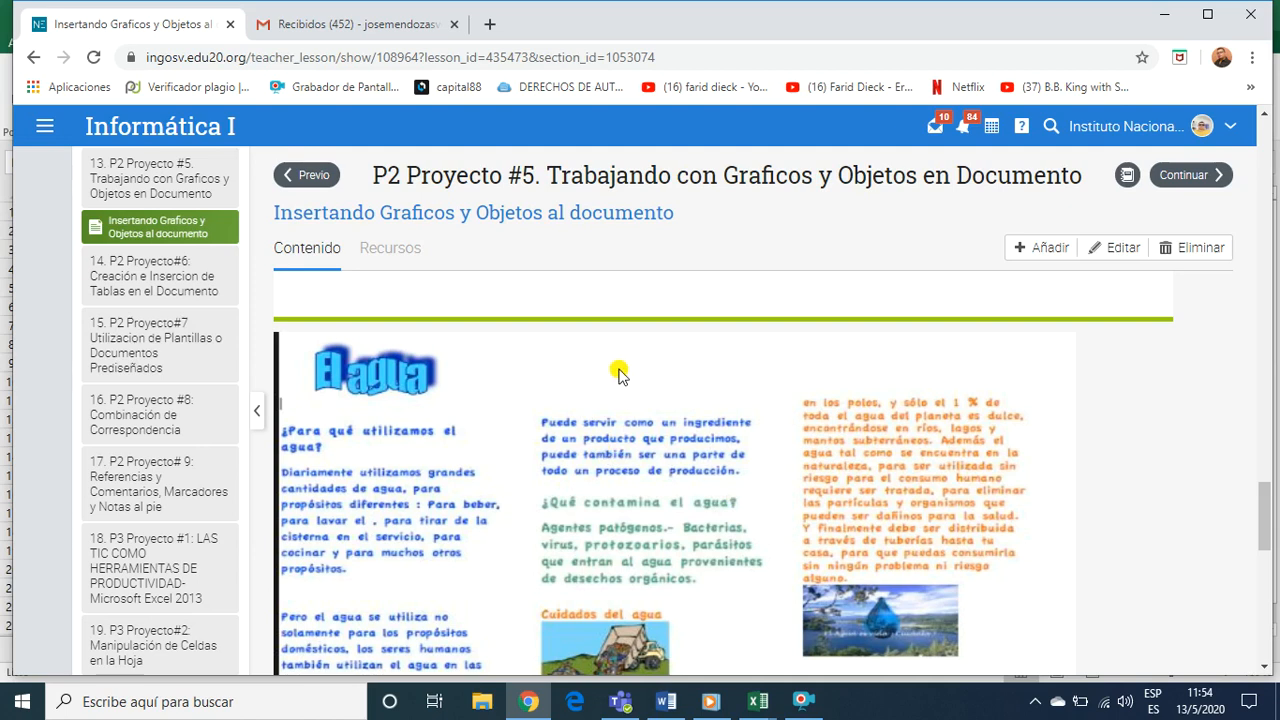
pyautogui.scroll(-2, 768, 428)
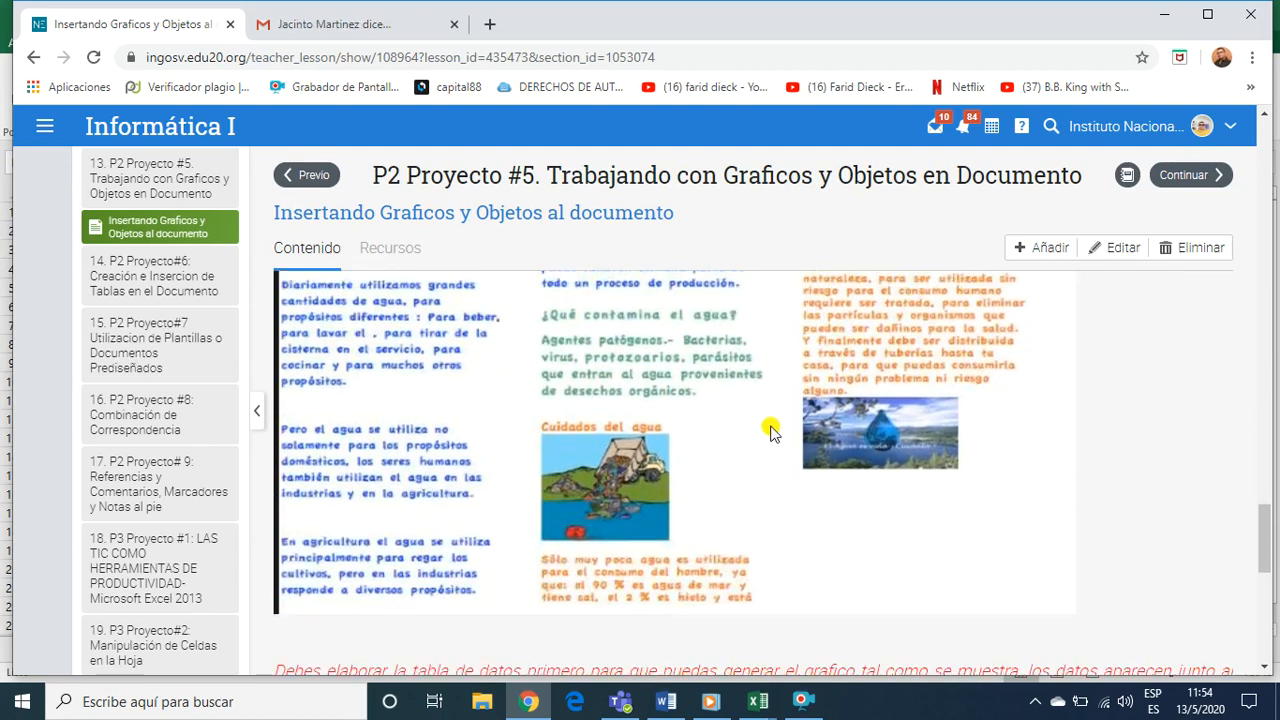
pyautogui.scroll(4, 770, 430)
pyautogui.scroll(-4, 770, 432)
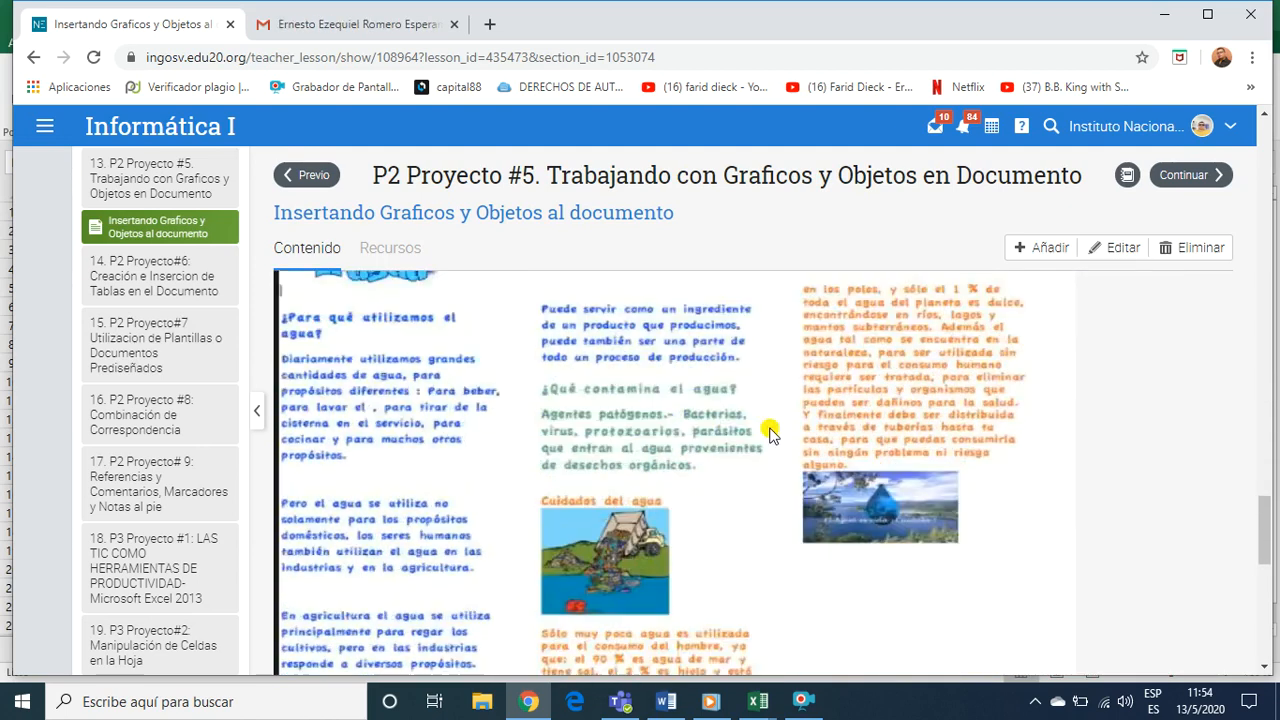
# Examine the Producto 1 and Producto 2 data table, its column chart and the closing instructions on the document's pages
pyautogui.scroll(-8, 768, 433)
pyautogui.scroll(2, 760, 440)
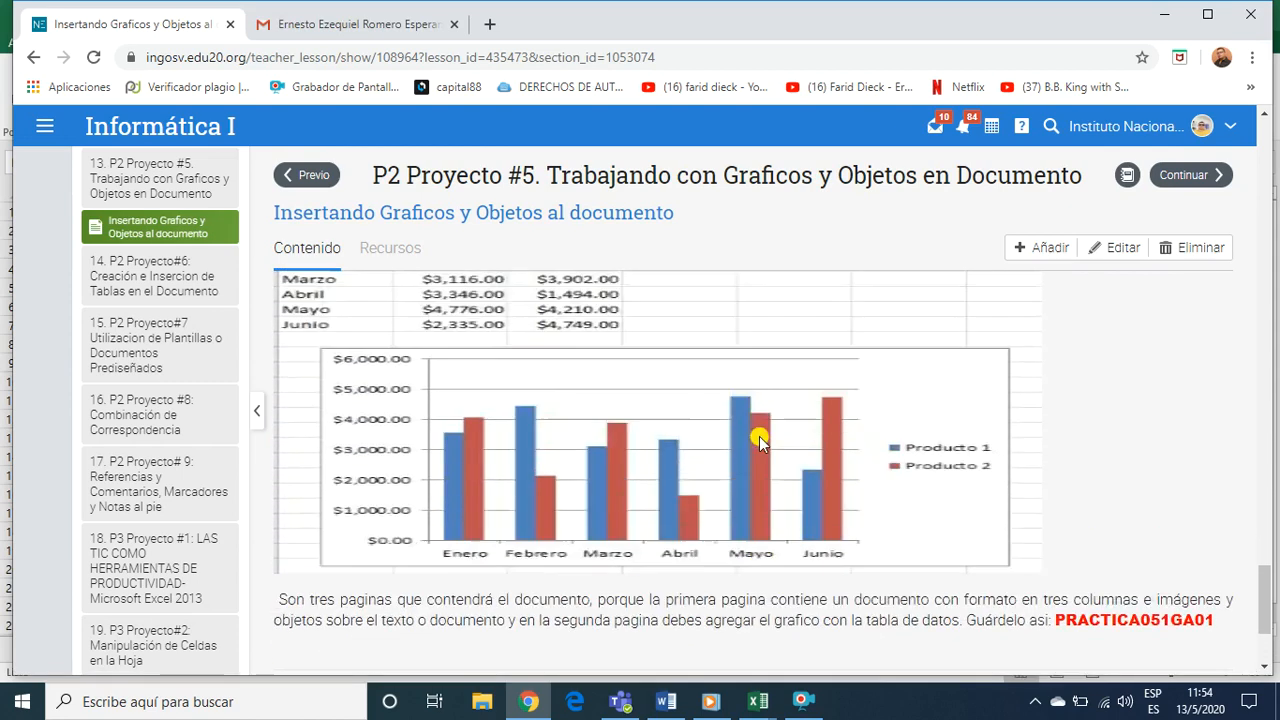
pyautogui.scroll(2, 760, 443)
pyautogui.scroll(-4, 749, 451)
pyautogui.scroll(3, 723, 478)
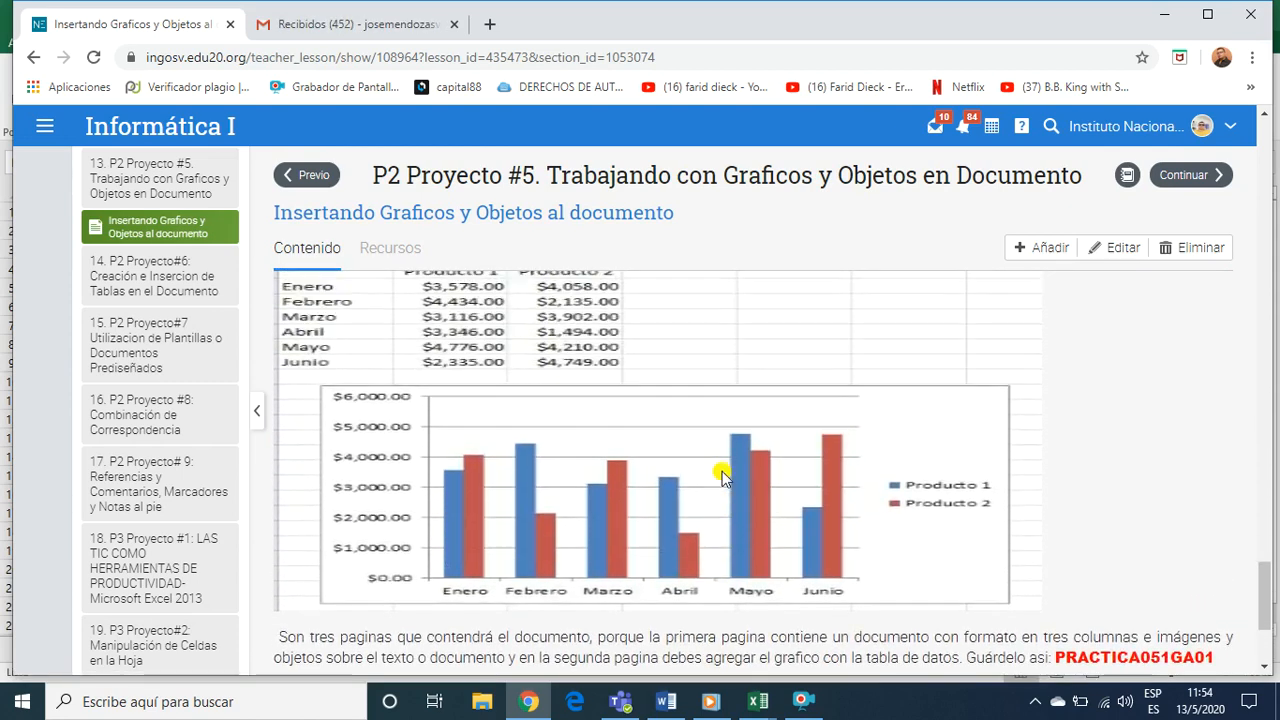
pyautogui.scroll(1, 723, 478)
pyautogui.scroll(-1, 721, 492)
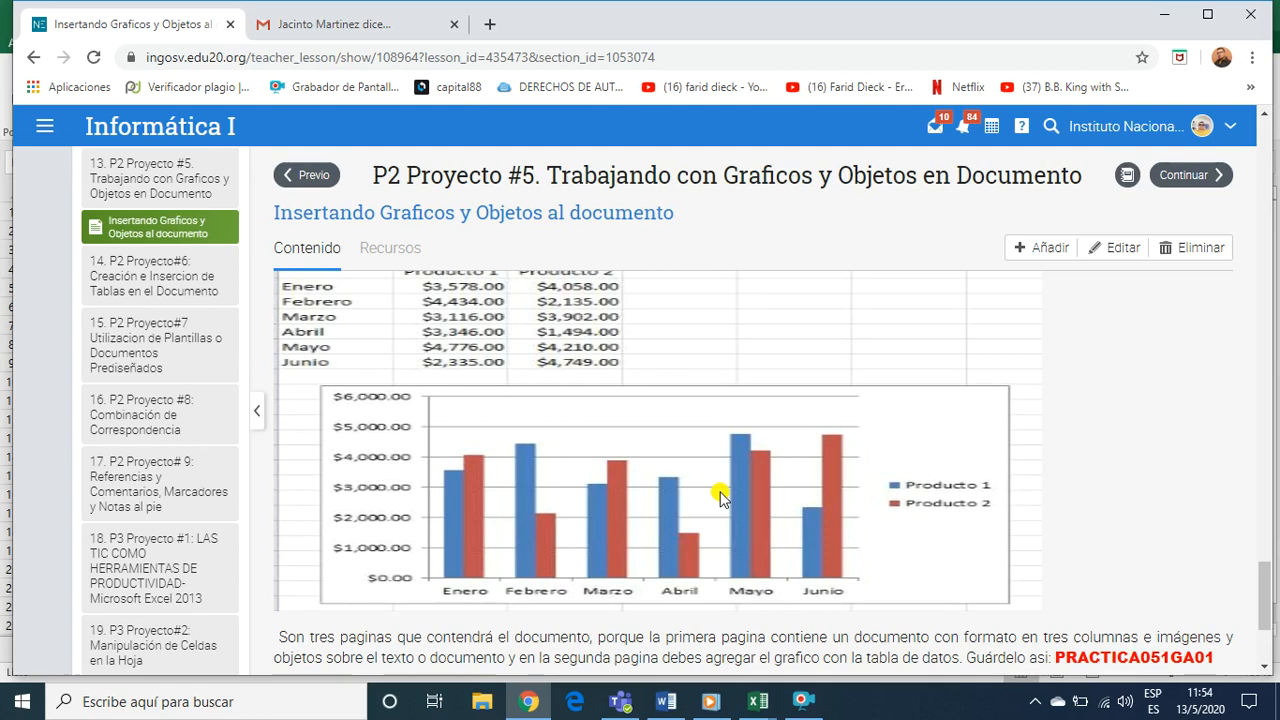
pyautogui.scroll(-1, 678, 503)
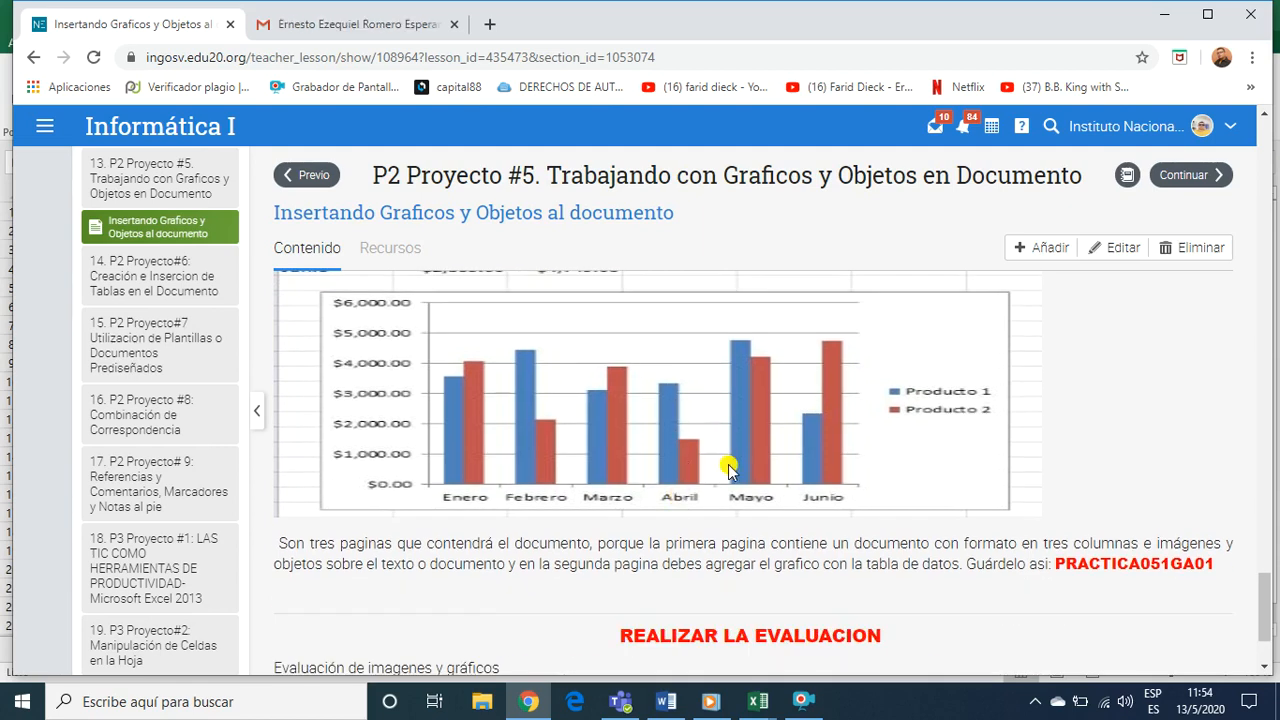
# Recap the exercise from the "El agua" sample through the data table to the REALIZAR LA EVALUACION section
pyautogui.scroll(6, 745, 487)
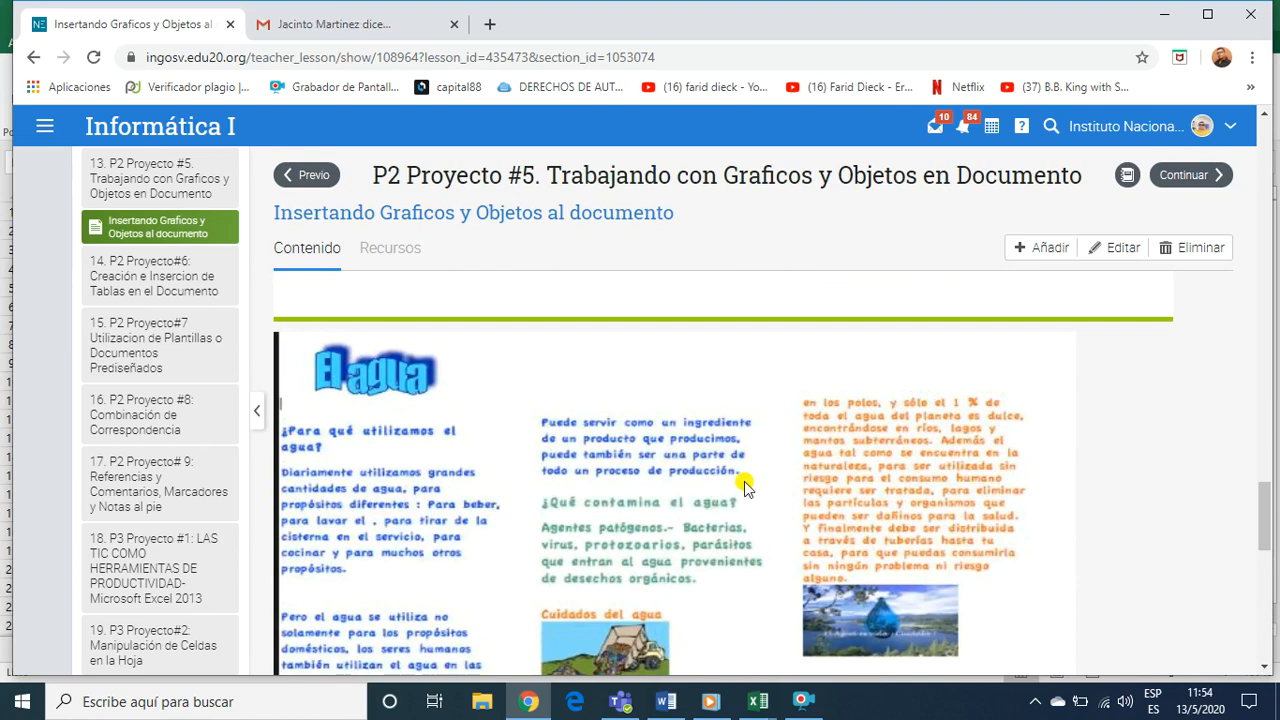
pyautogui.scroll(-6, 745, 487)
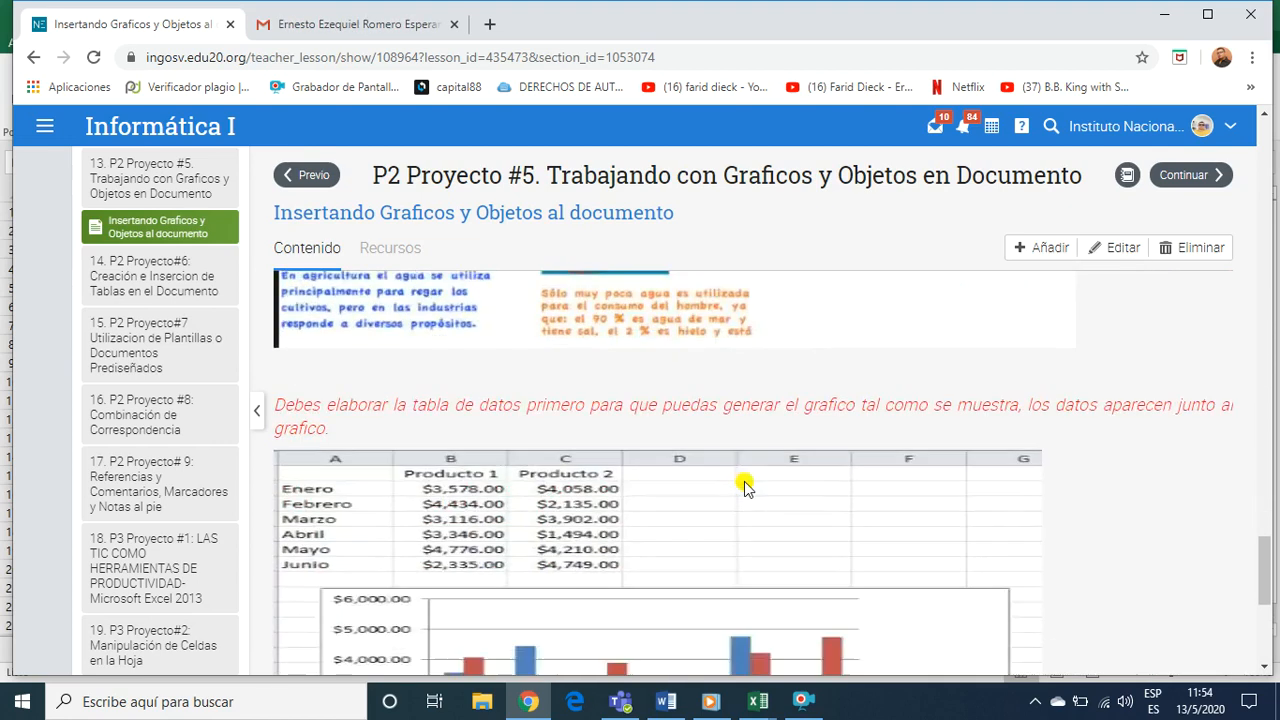
pyautogui.scroll(-1, 735, 493)
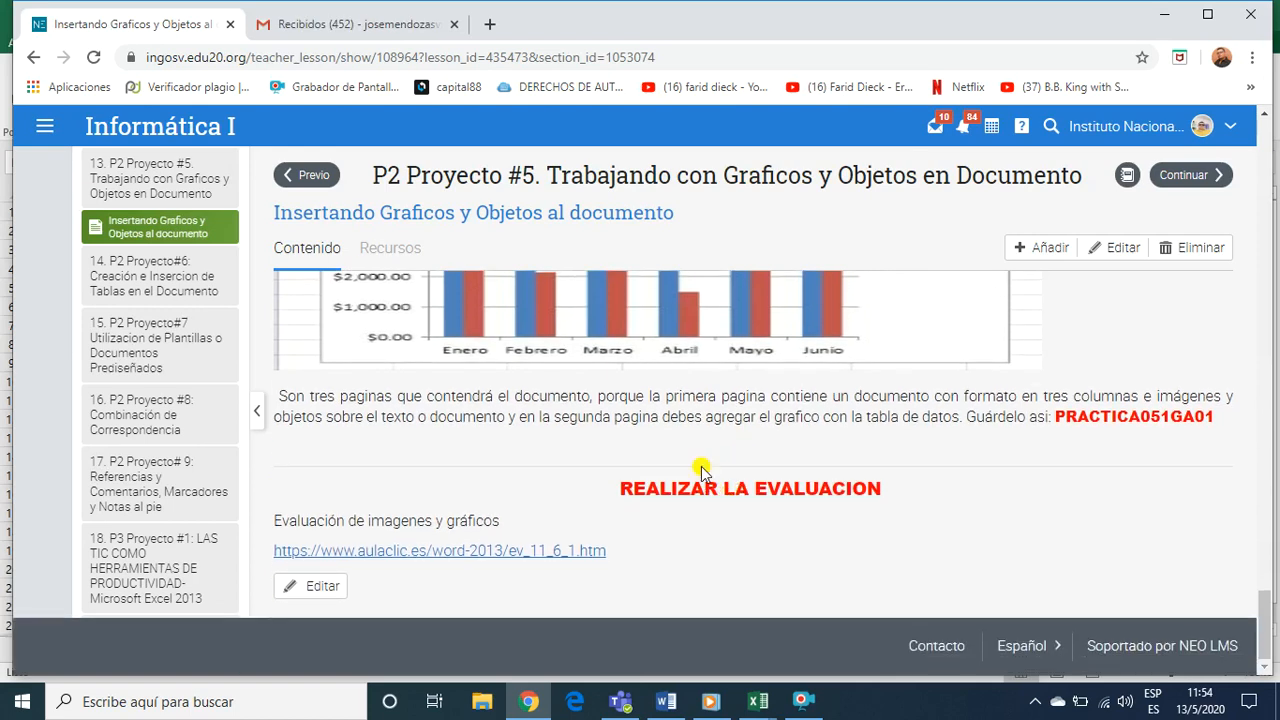
# Switch to Documento1 in Word and look through its pages, from FORMATO DE PARRAFO to the AGUA page and back
pyautogui.moveTo(665, 702)
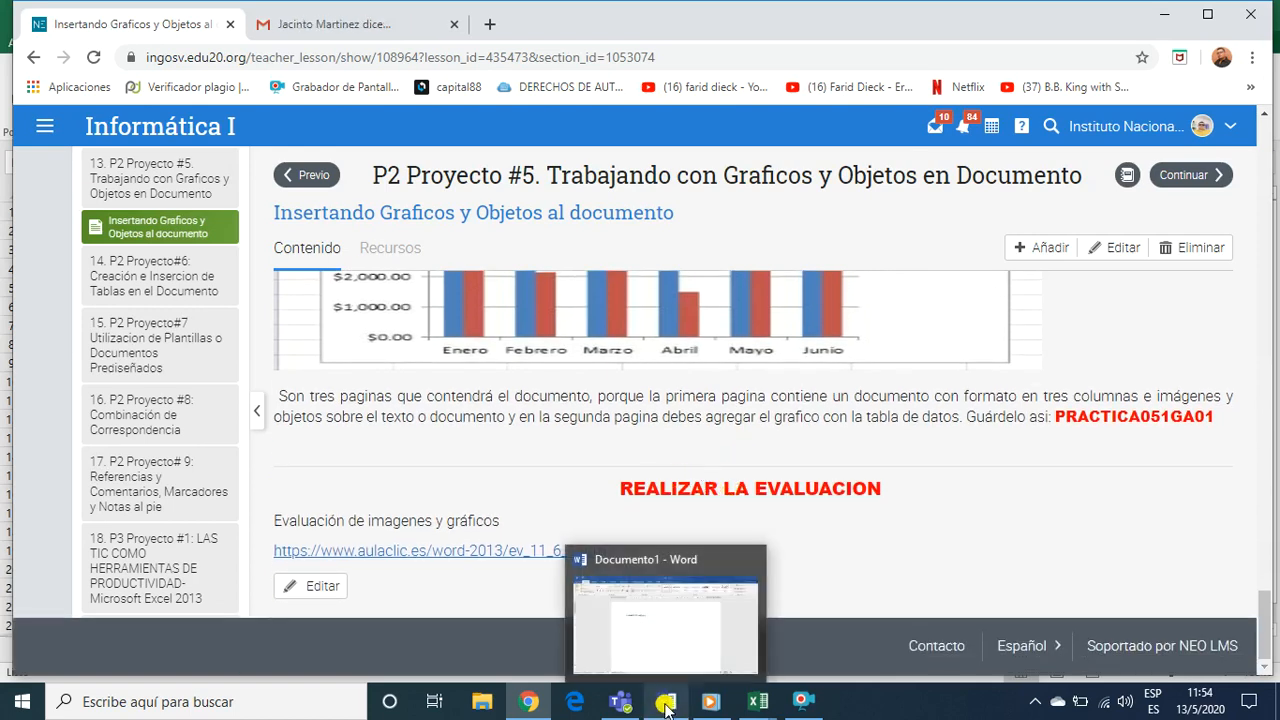
pyautogui.click(672, 641)
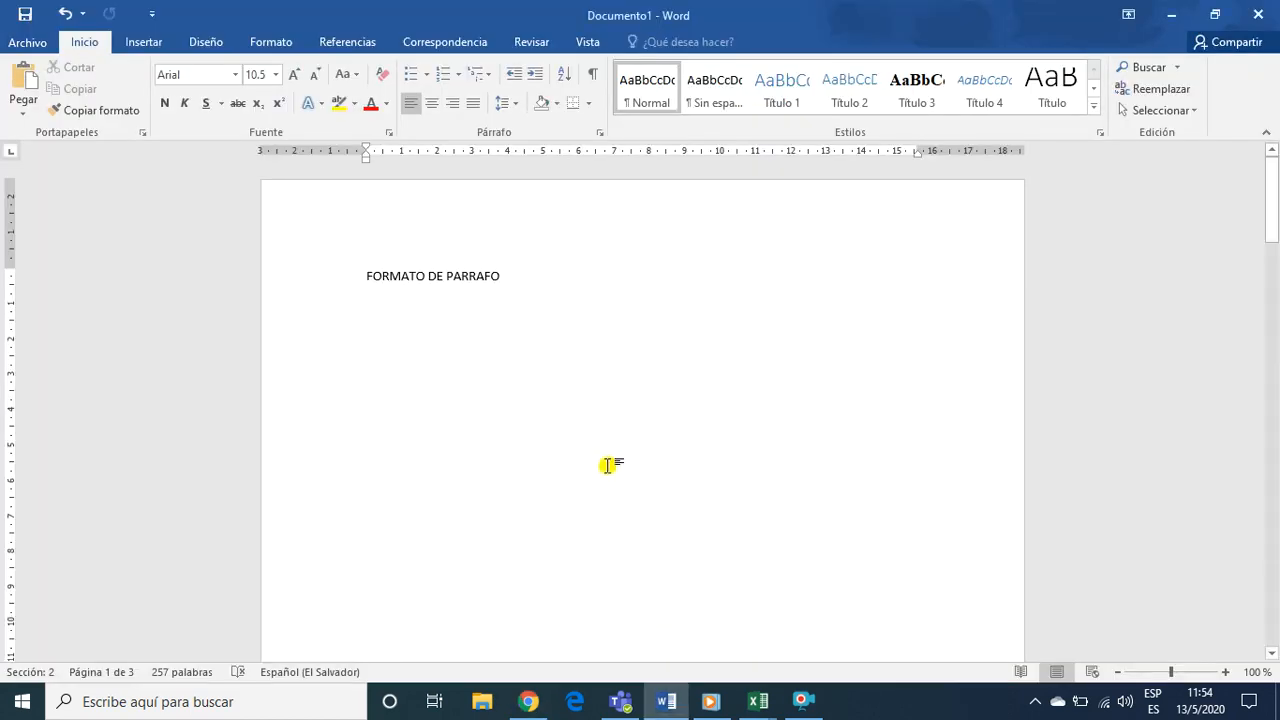
pyautogui.scroll(-15, 607, 465)
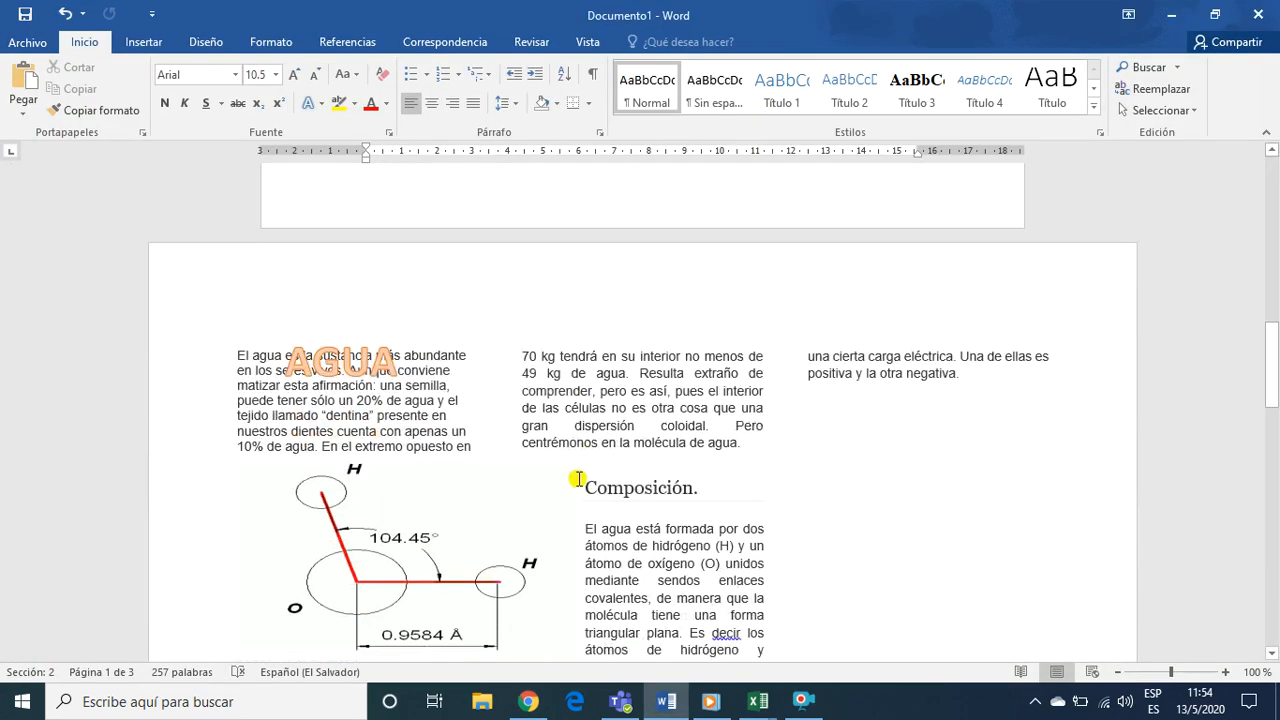
pyautogui.scroll(-20, 578, 480)
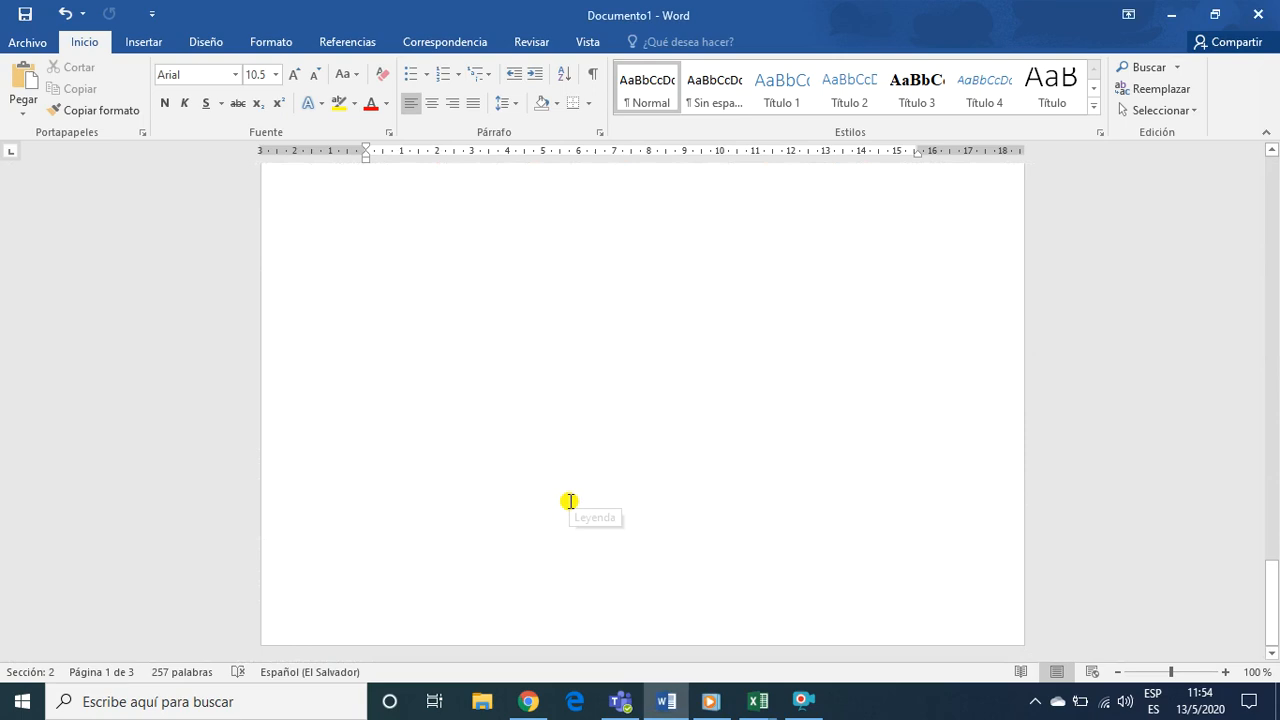
pyautogui.scroll(20, 569, 501)
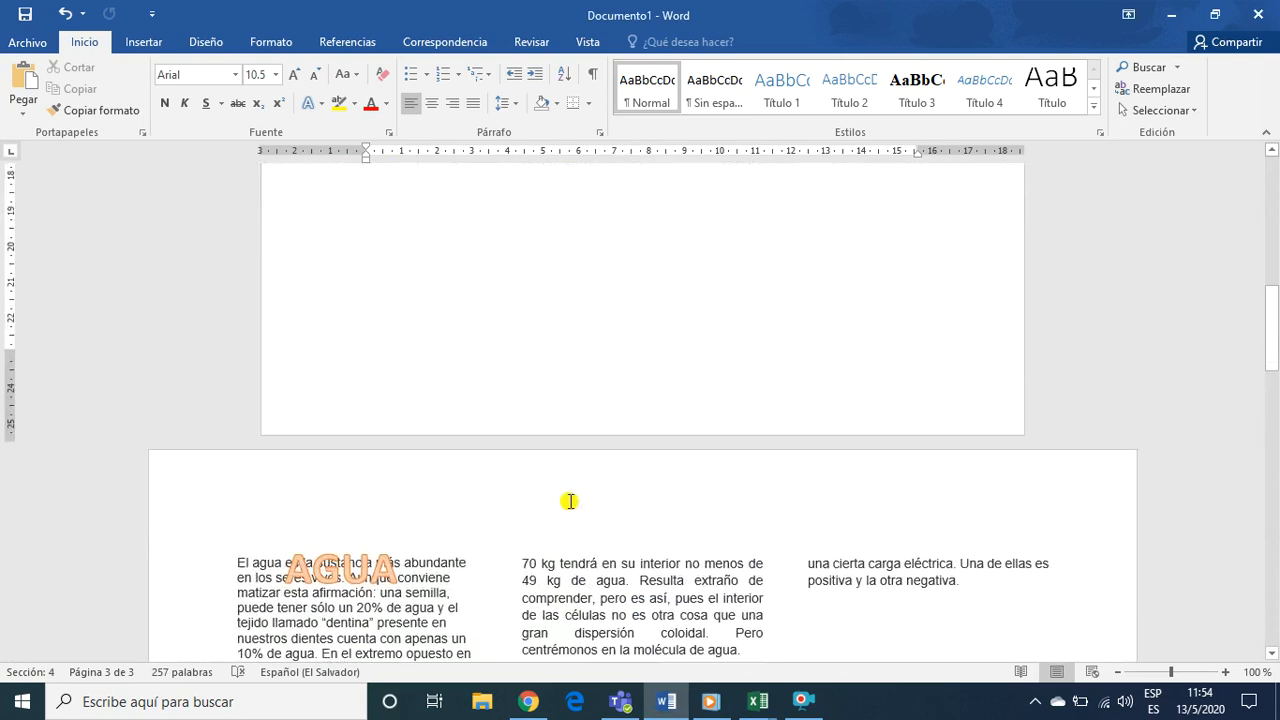
pyautogui.scroll(1, 569, 501)
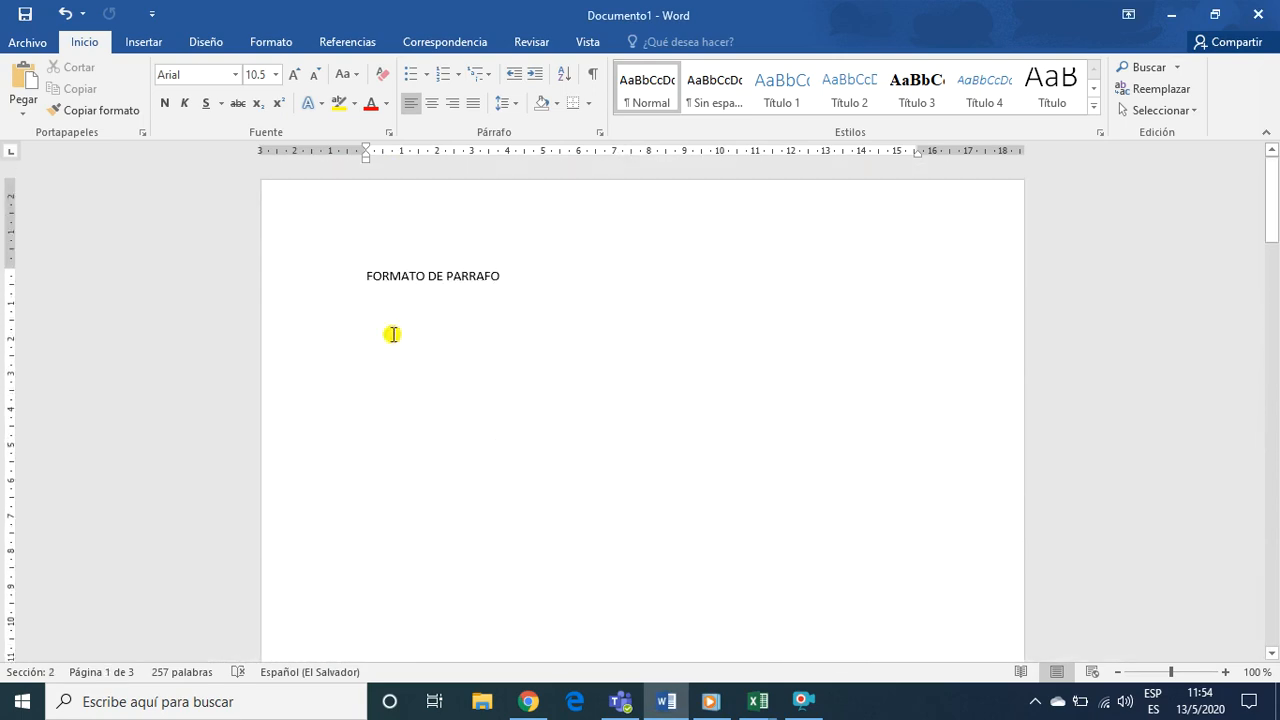
# Select the FORMATO DE PARRAFO heading on the first page, clear the selection and place the cursor below the heading
pyautogui.hotkey('ctrl', 'j')
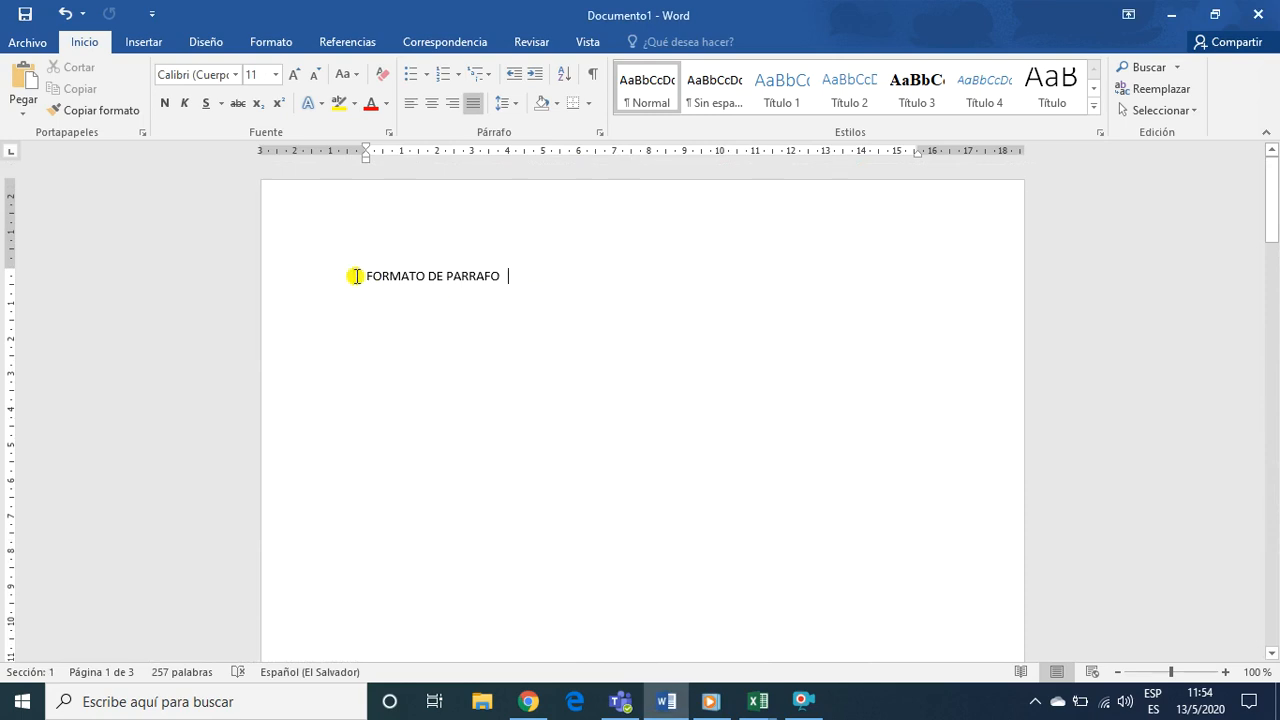
pyautogui.click(347, 282)
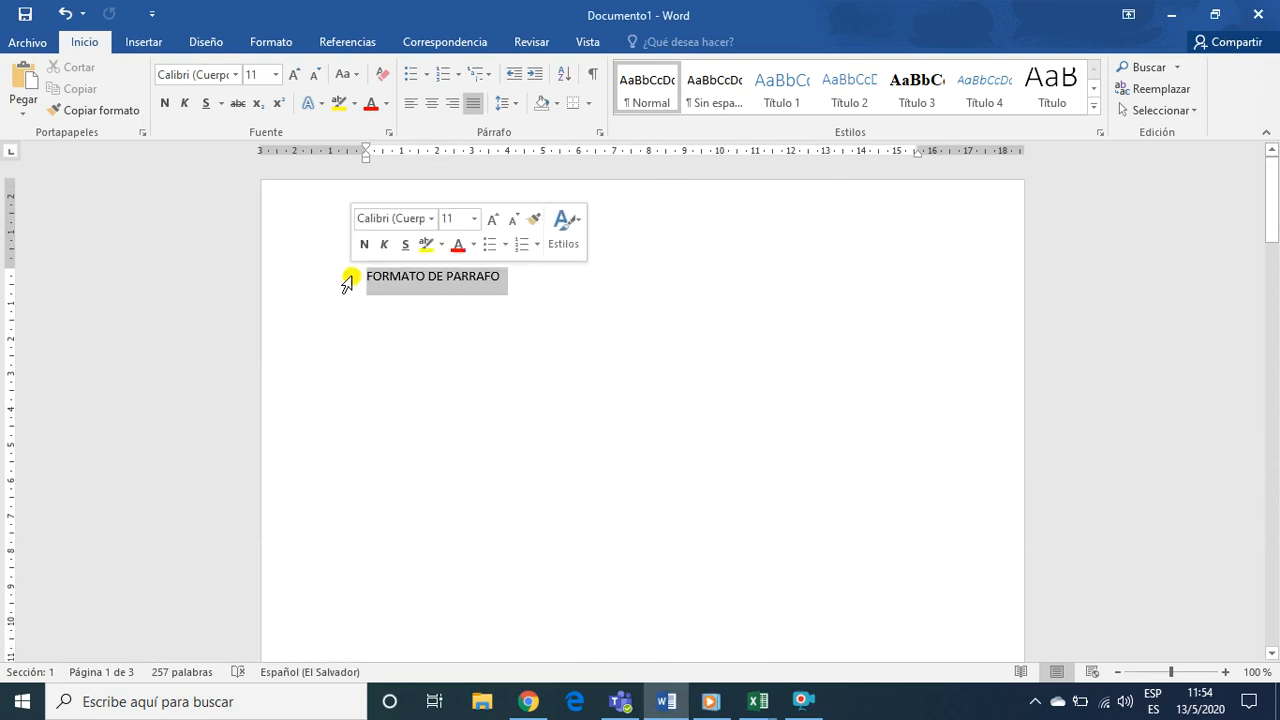
pyautogui.click(380, 341)
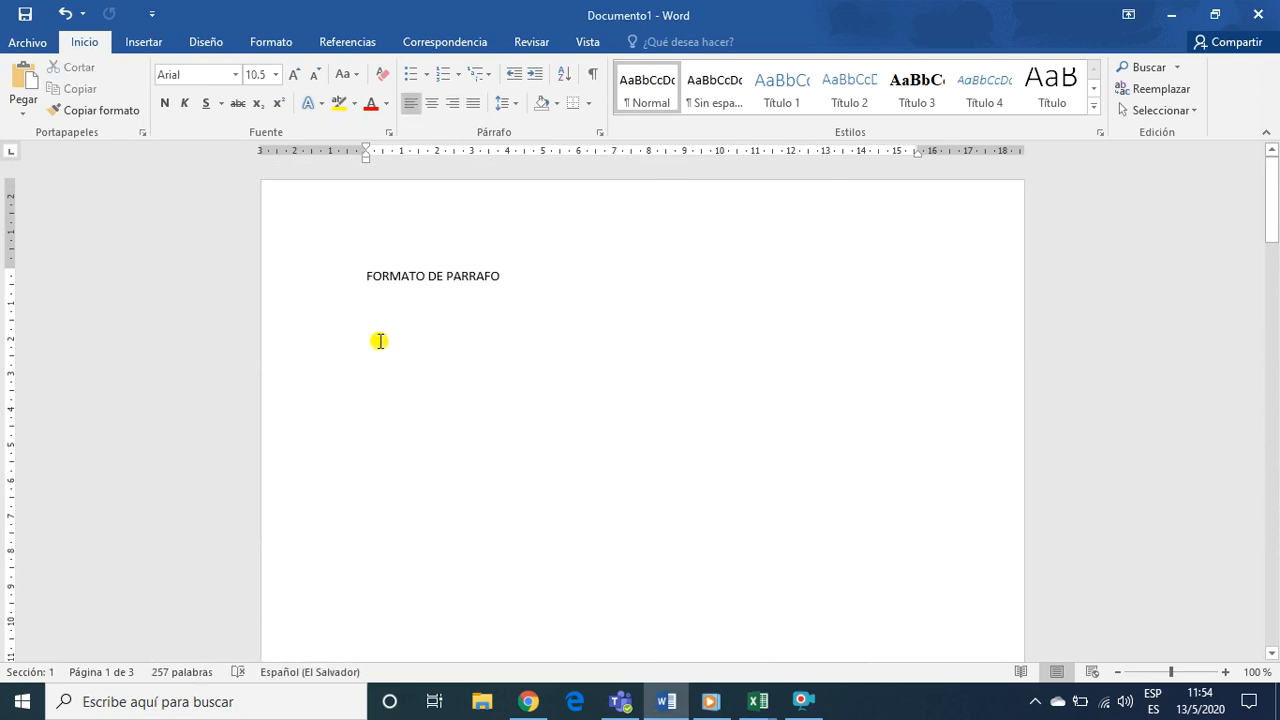
pyautogui.click(545, 292)
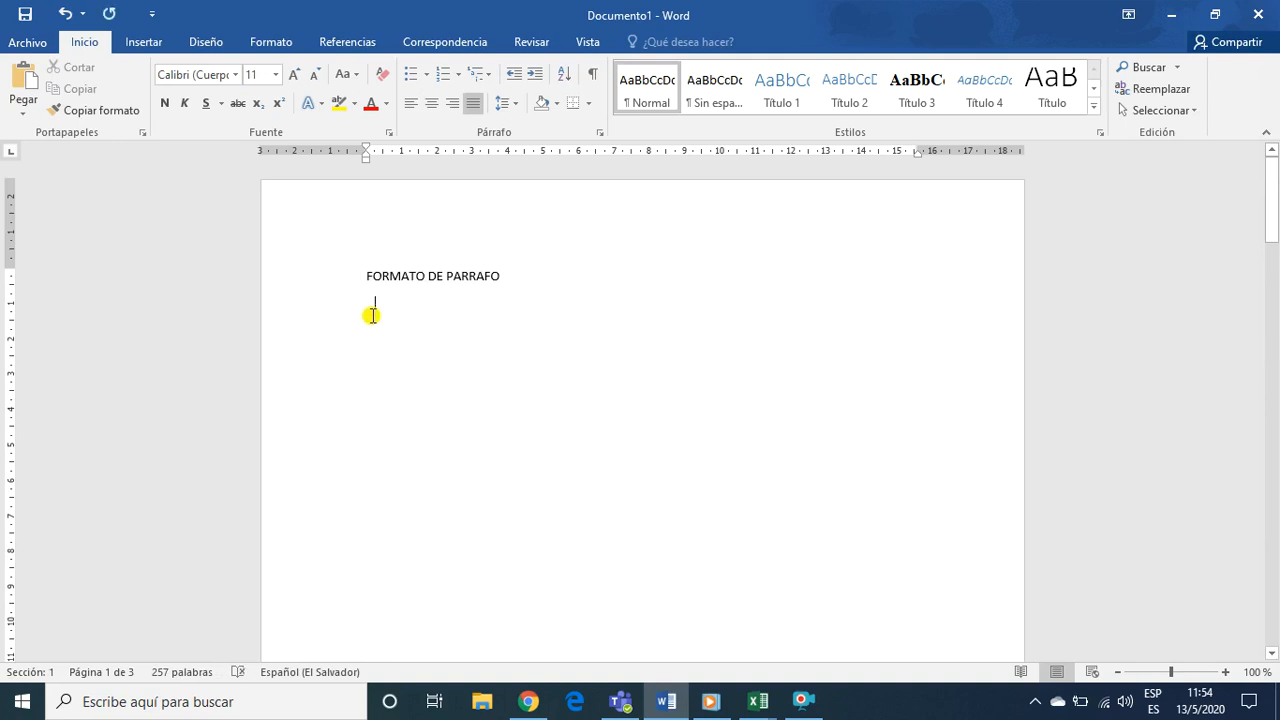
pyautogui.doubleClick(380, 515)
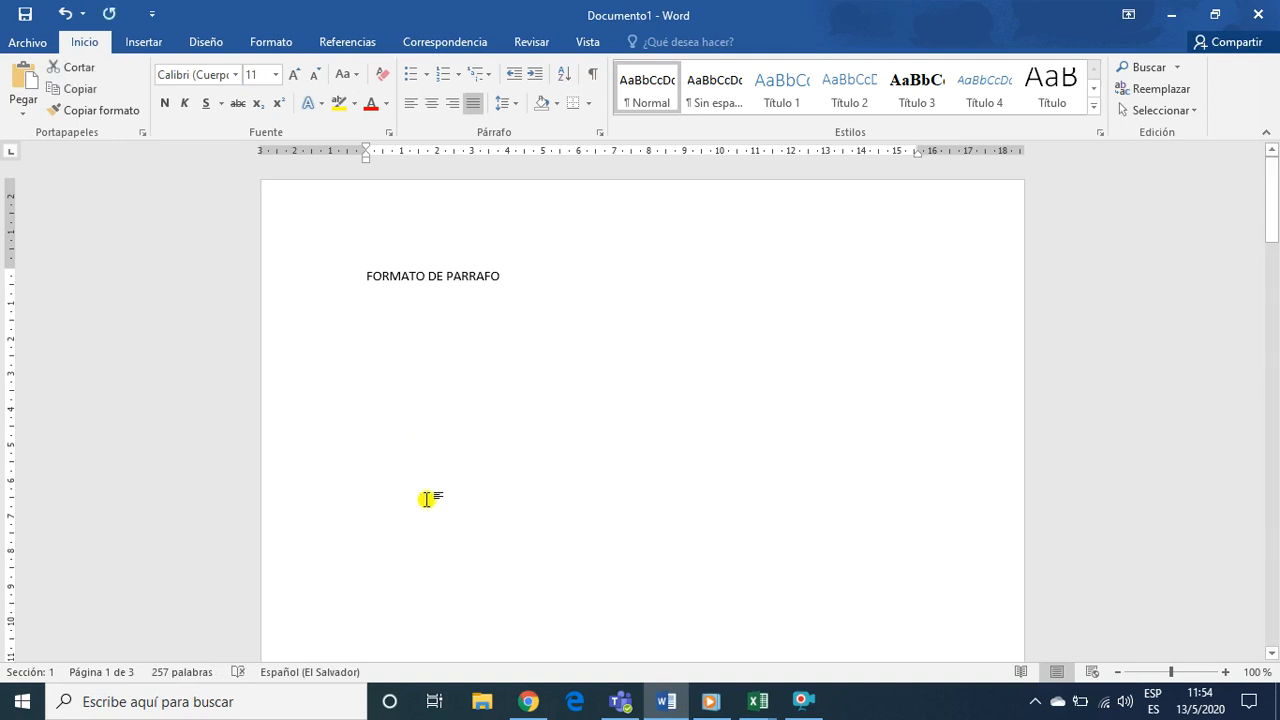
# Switch to the Informática I lesson in Chrome and review the exercise's water sample and the Producto 1 and Producto 2 table
pyautogui.click(528, 701)
pyautogui.scroll(5, 545, 475)
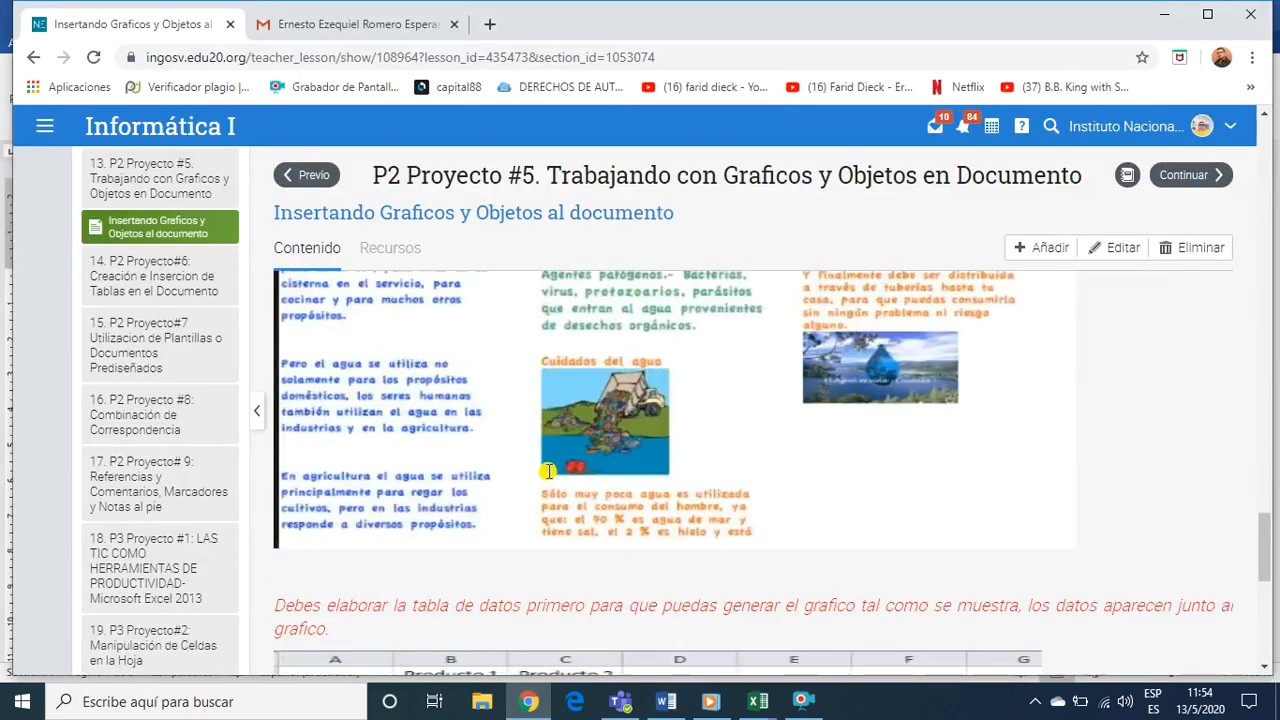
pyautogui.scroll(5, 548, 470)
pyautogui.scroll(-4, 550, 466)
pyautogui.scroll(-8, 552, 463)
pyautogui.scroll(5, 548, 483)
pyautogui.scroll(-5, 548, 483)
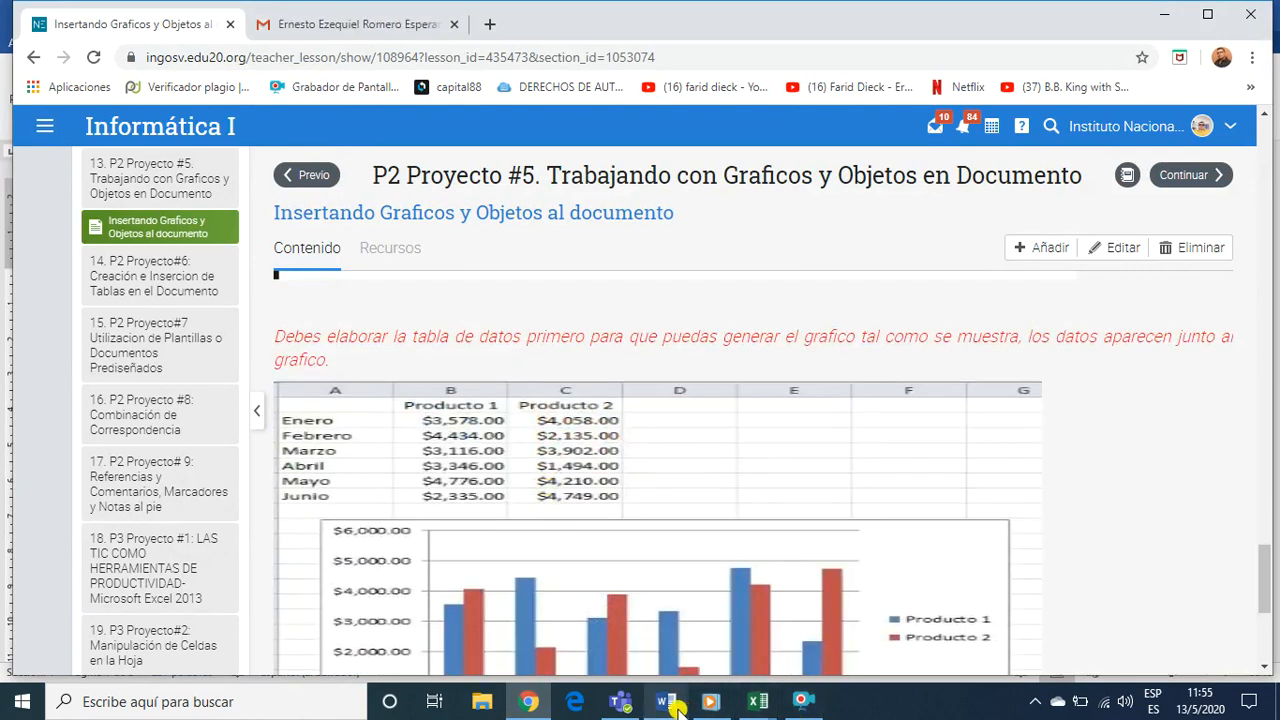
# Return to Documento1 in Word and place the cursor in the blank area below the FORMATO DE PARRAFO heading
pyautogui.moveTo(676, 706)
pyautogui.click(666, 640)
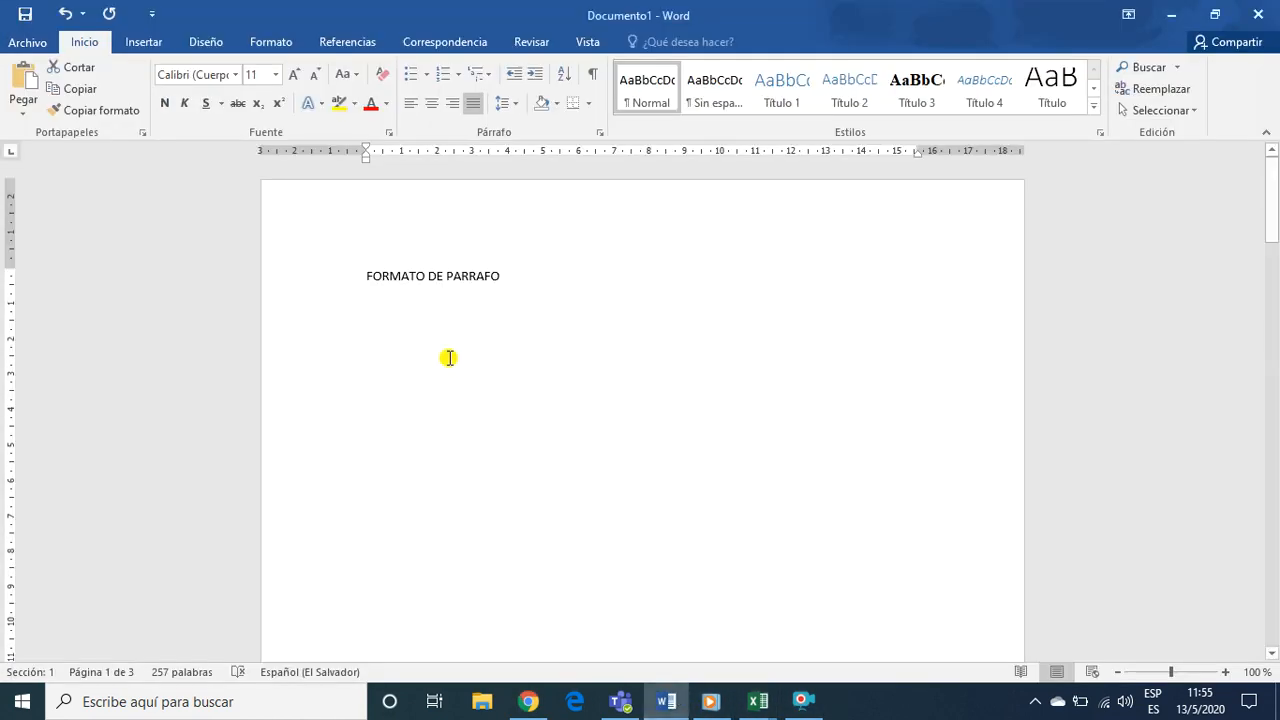
pyautogui.click(386, 338)
pyautogui.scroll(-1, 380, 340)
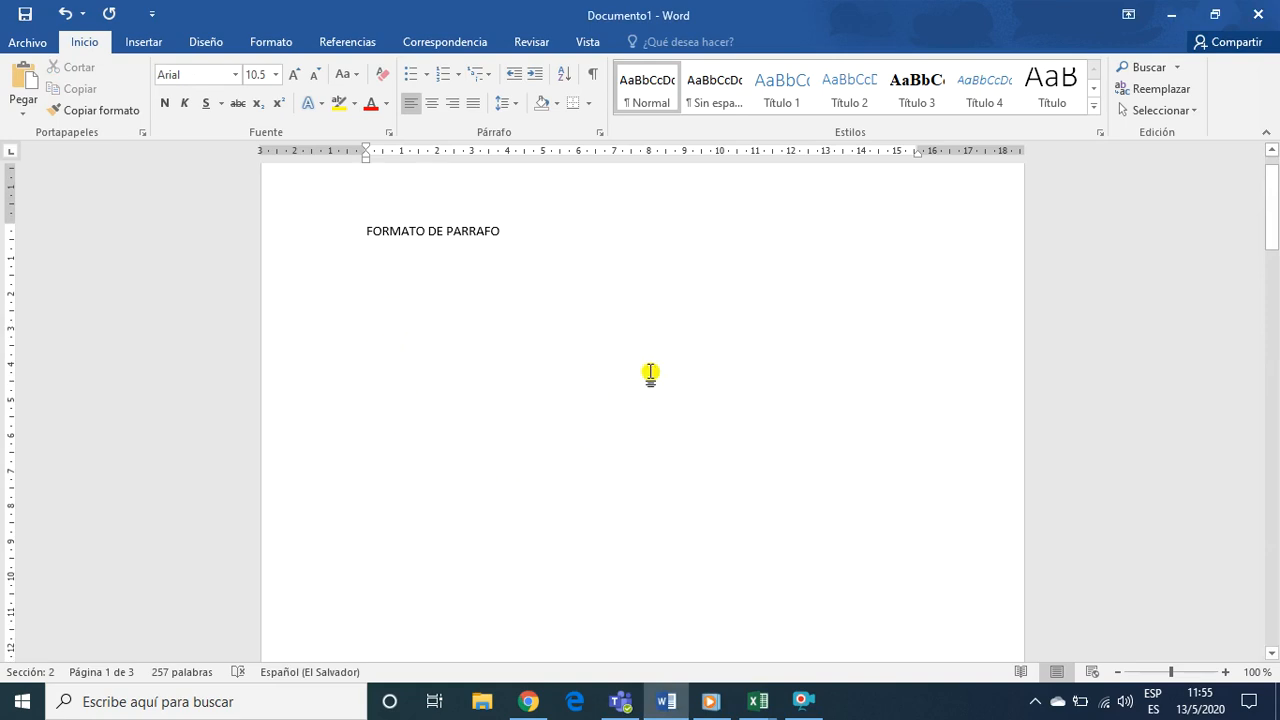
# Go back to the lesson in Chrome, highlight the NOTA's instructions on pages and text format, and view the paragraph format content below
pyautogui.click(528, 701)
pyautogui.scroll(15, 524, 398)
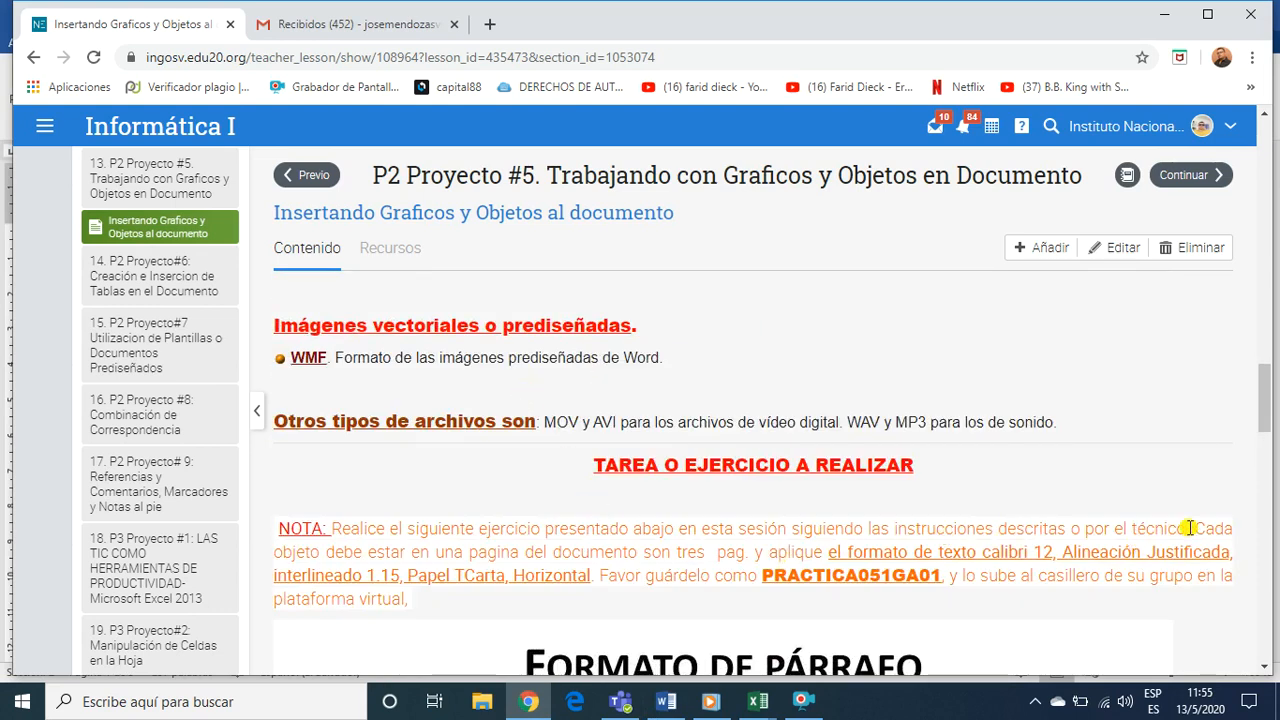
pyautogui.moveTo(1190, 528); pyautogui.dragTo(1192, 557)
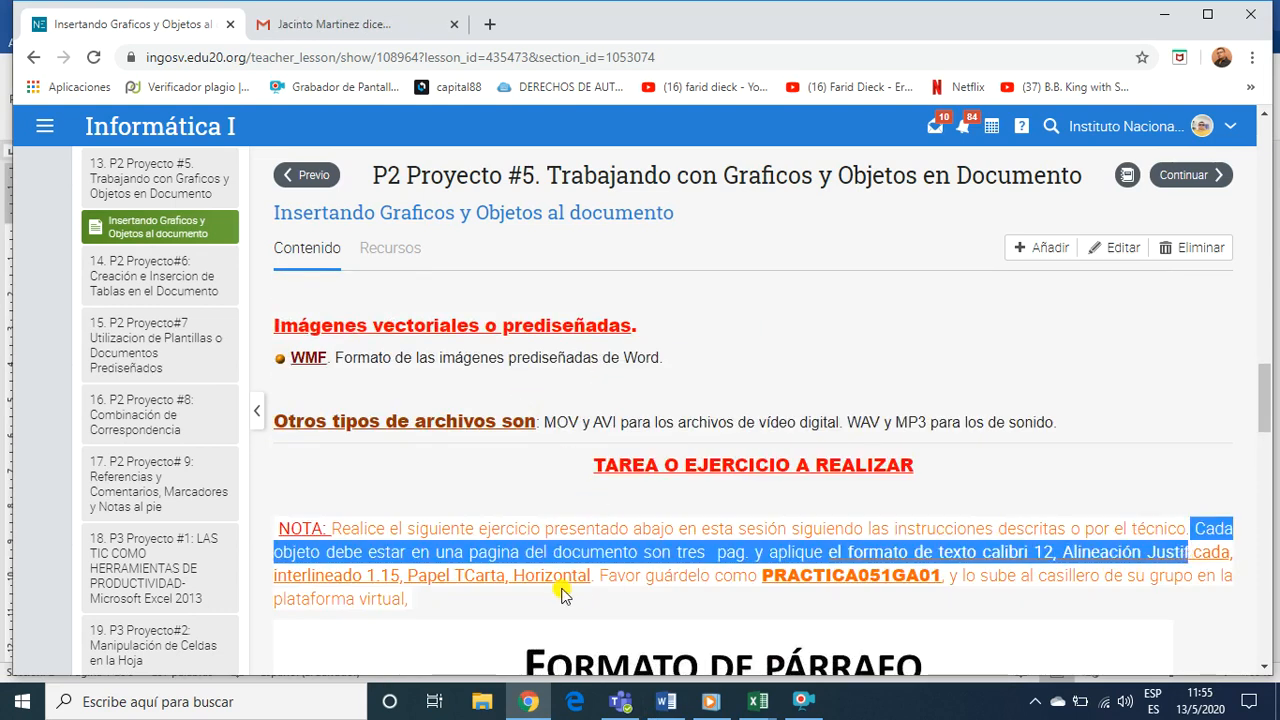
pyautogui.scroll(-8, 579, 587)
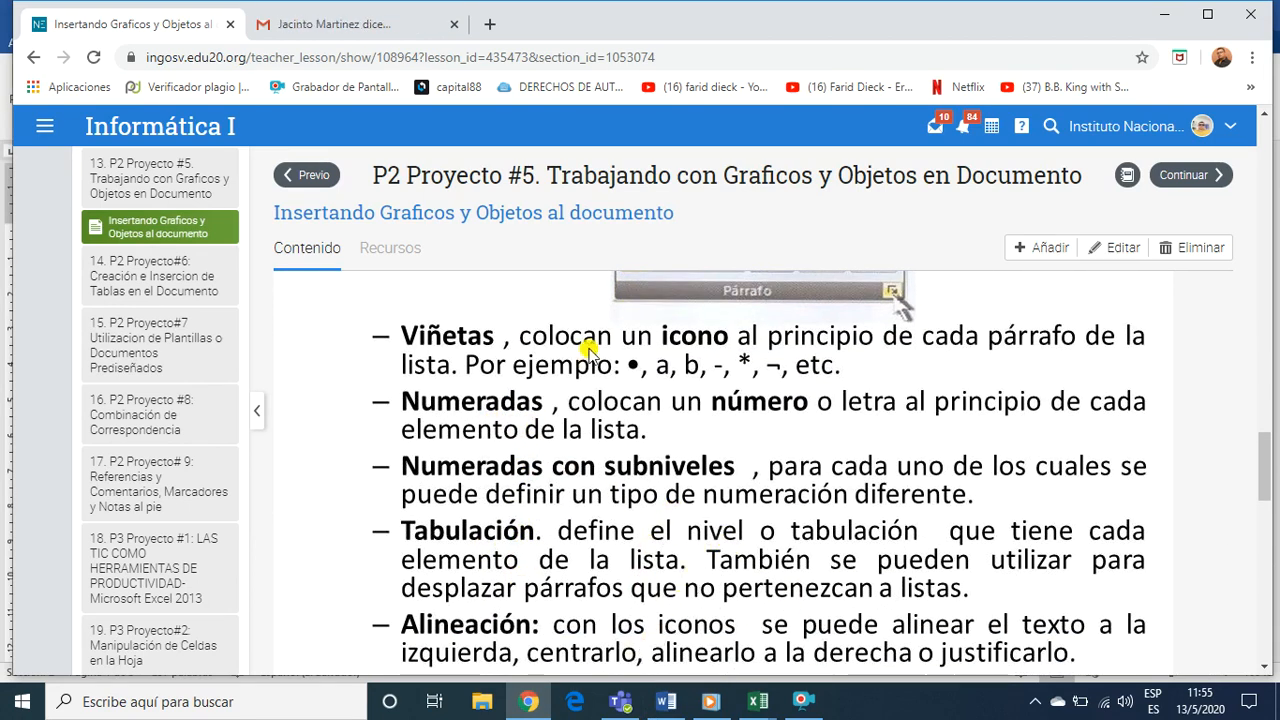
# Return to Documento1 in Word, insert blank lines above the first column's text about water and move the AGUA WordArt into the gap
pyautogui.click(666, 701)
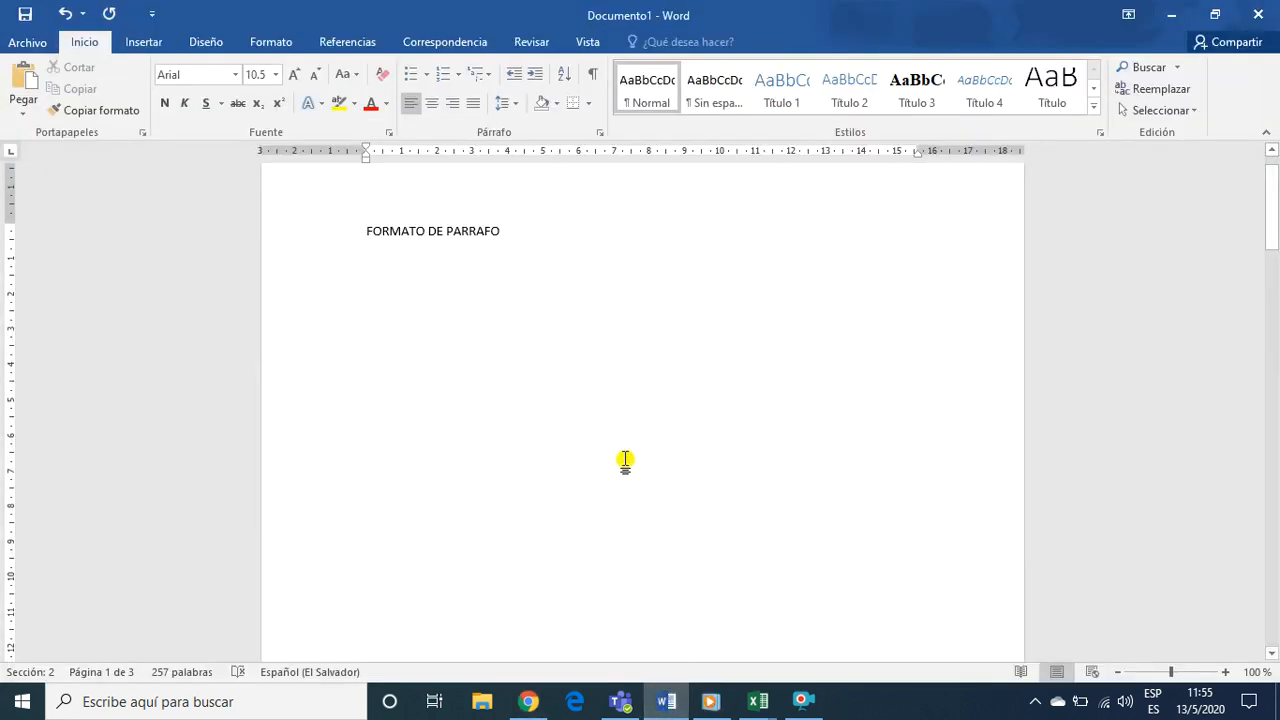
pyautogui.scroll(-10, 416, 365)
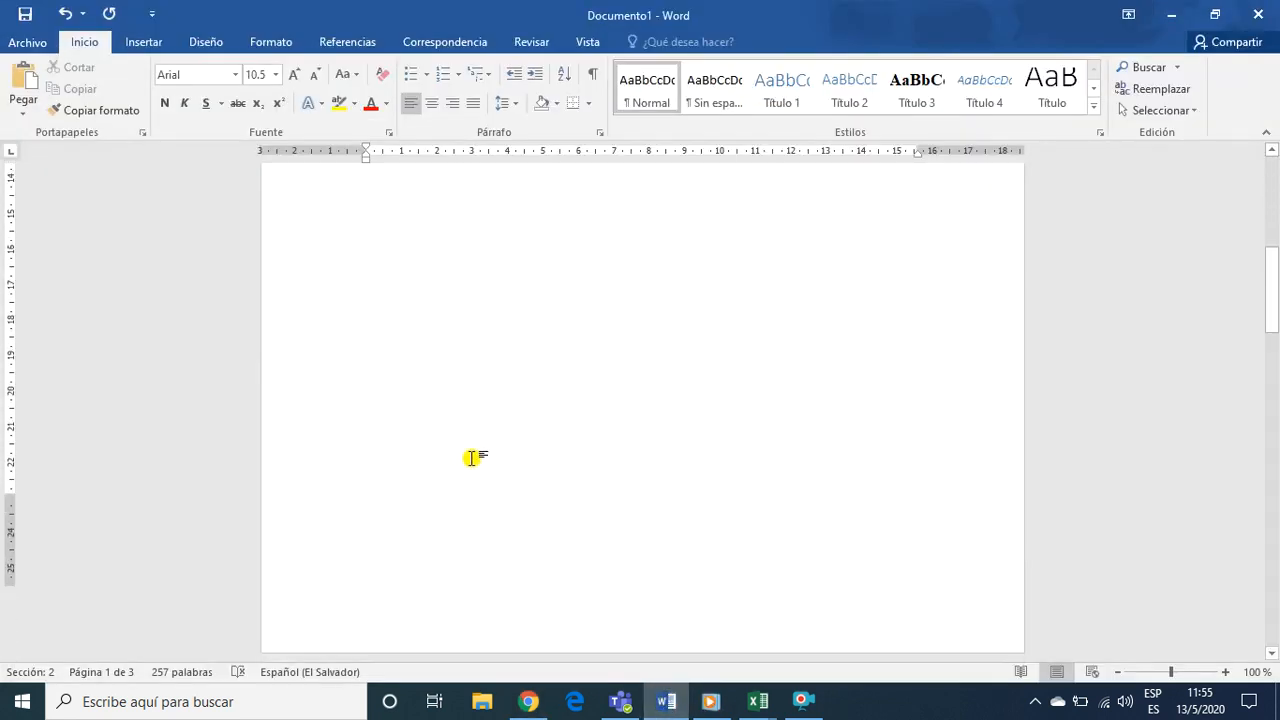
pyautogui.scroll(-3, 472, 458)
pyautogui.click(474, 481)
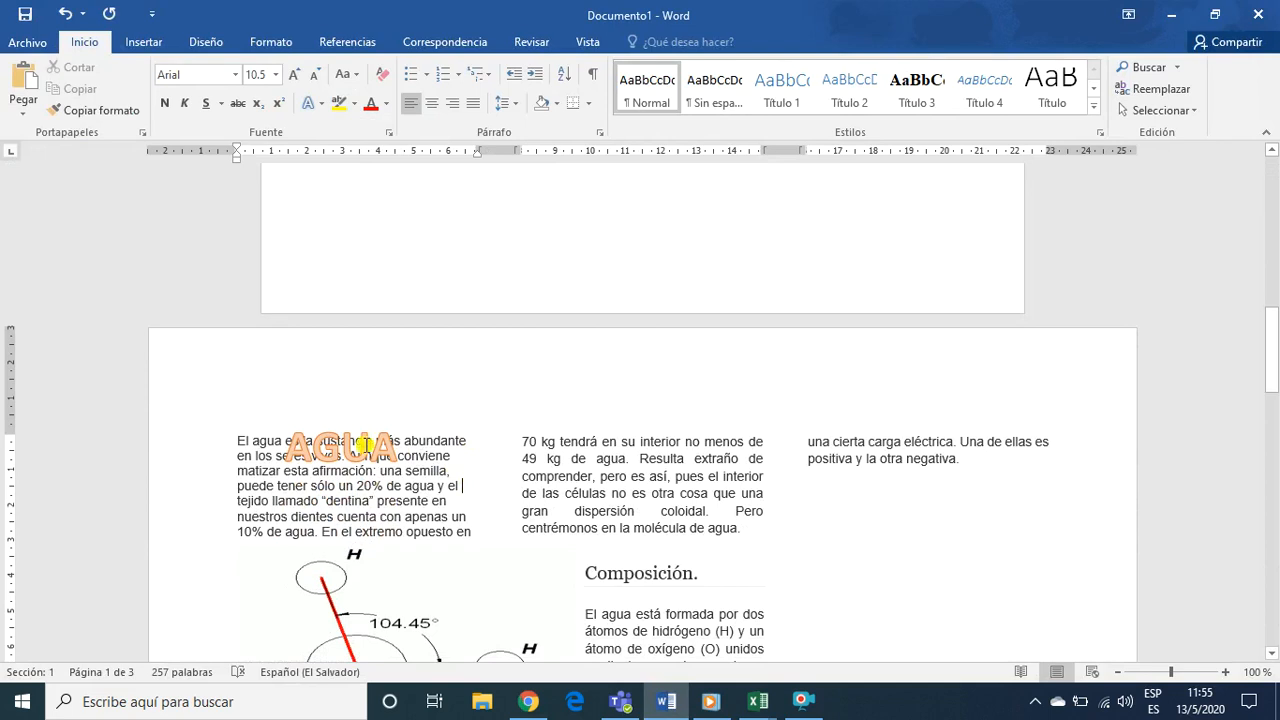
pyautogui.click(335, 452)
pyautogui.moveTo(369, 414); pyautogui.dragTo(371, 405)
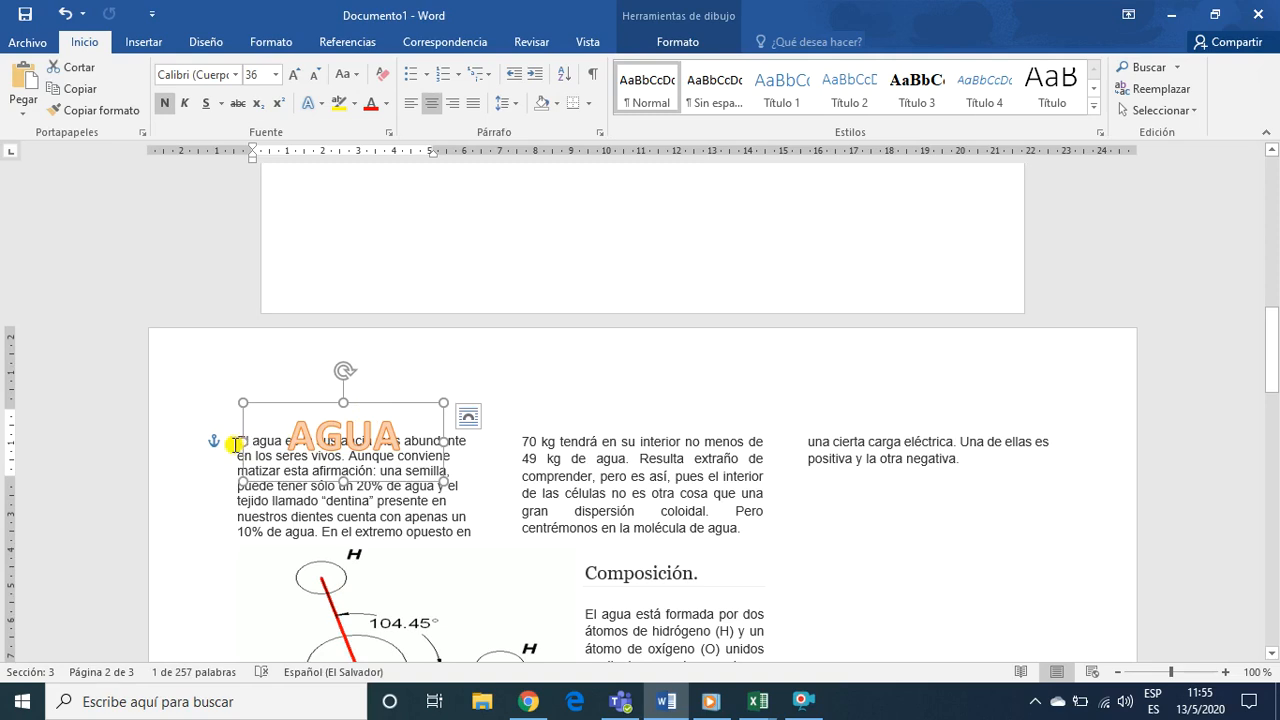
pyautogui.click(234, 444)
pyautogui.press('Return')
pyautogui.press('Return')
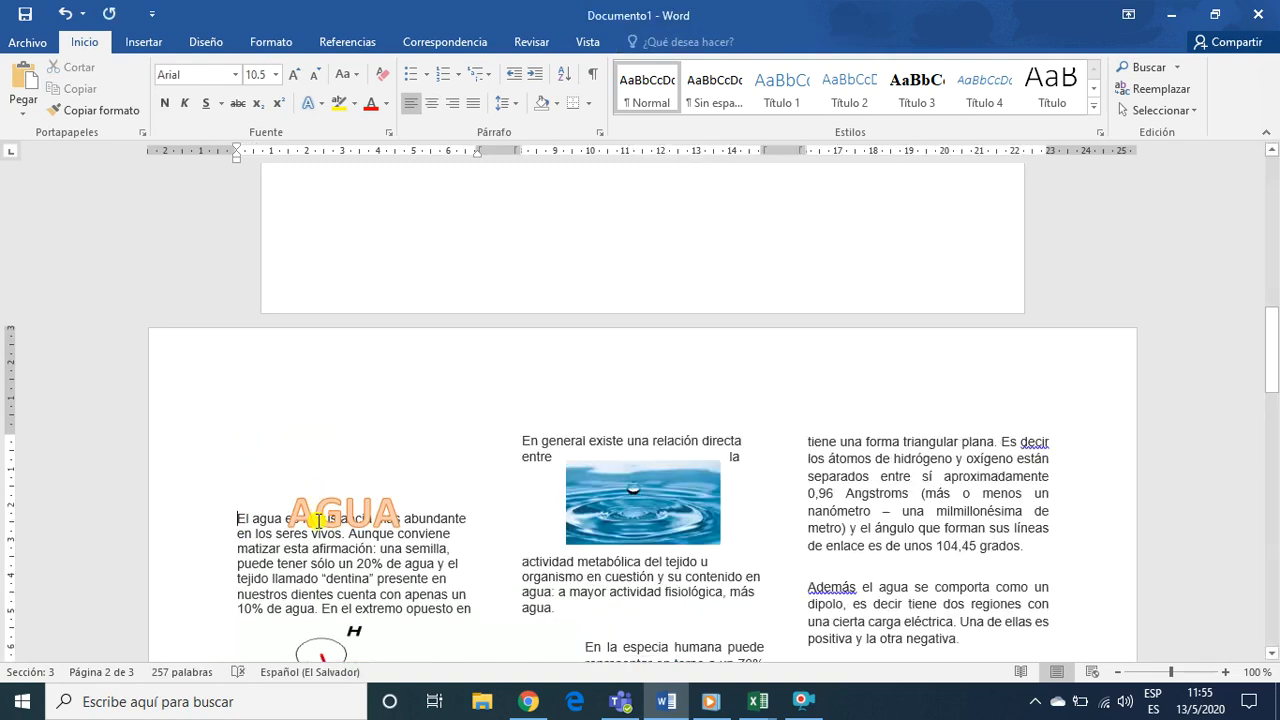
pyautogui.click(325, 511)
pyautogui.moveTo(326, 481); pyautogui.dragTo(323, 414)
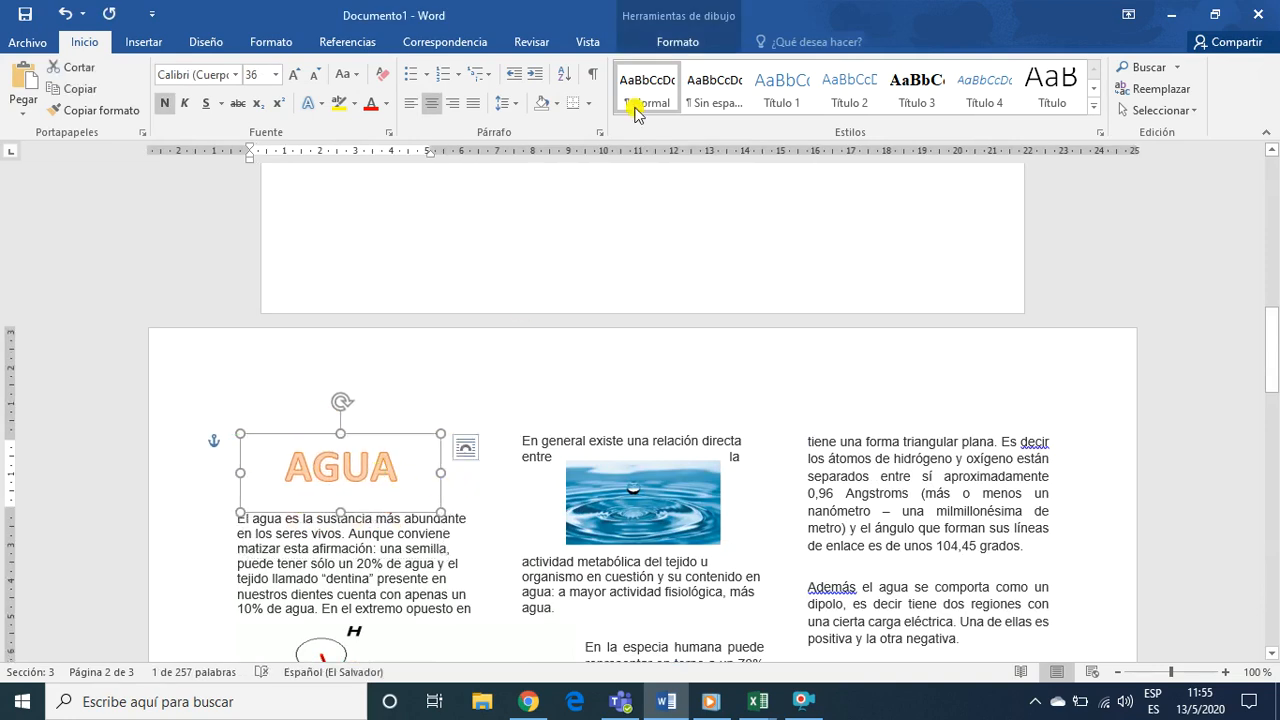
# Apply the blue WordArt style to the AGUA title and deselect it
pyautogui.click(710, 40)
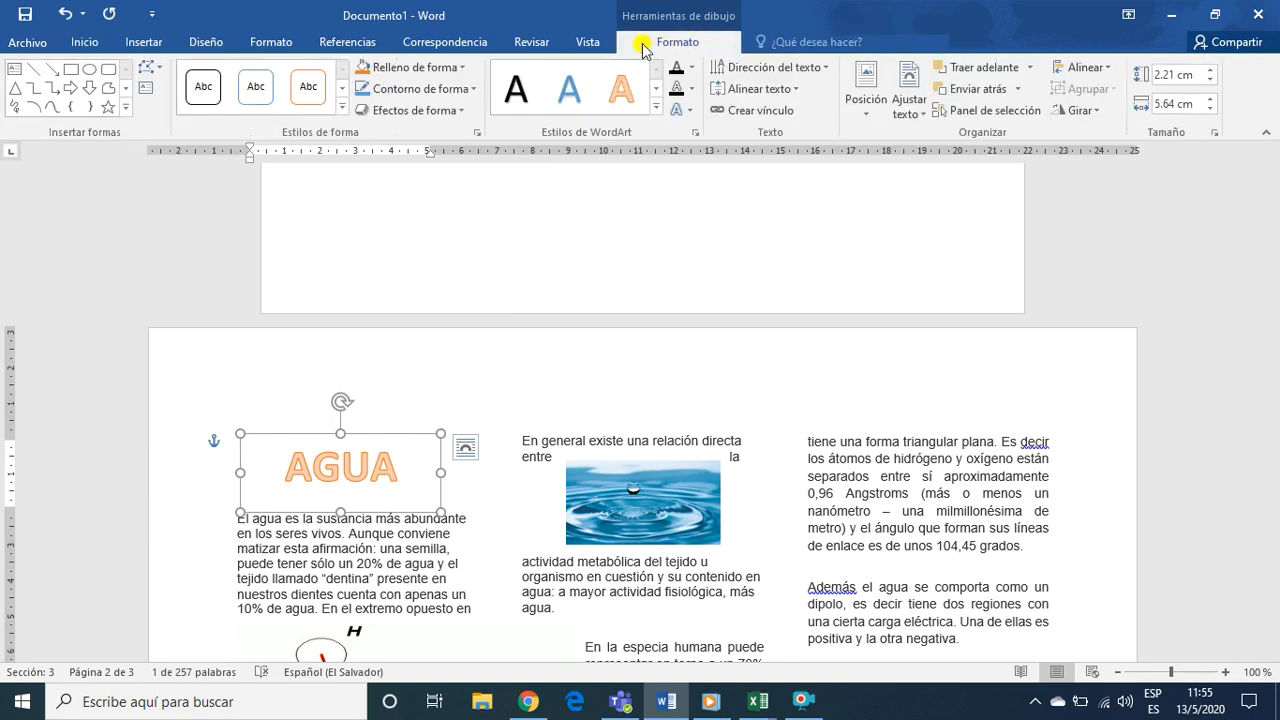
pyautogui.click(569, 88)
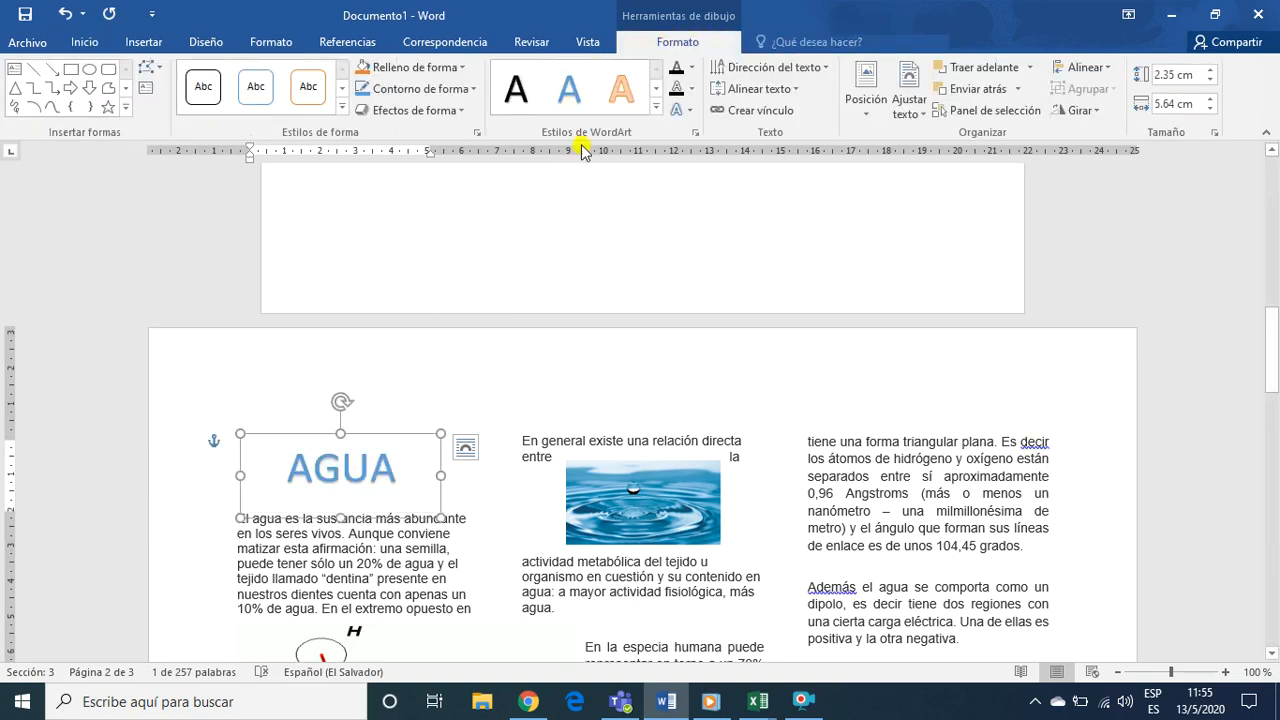
pyautogui.click(481, 512)
# Examine the AGUA page's three columns, the water drop image, the molecule diagram and the blue shape
pyautogui.scroll(-5, 483, 510)
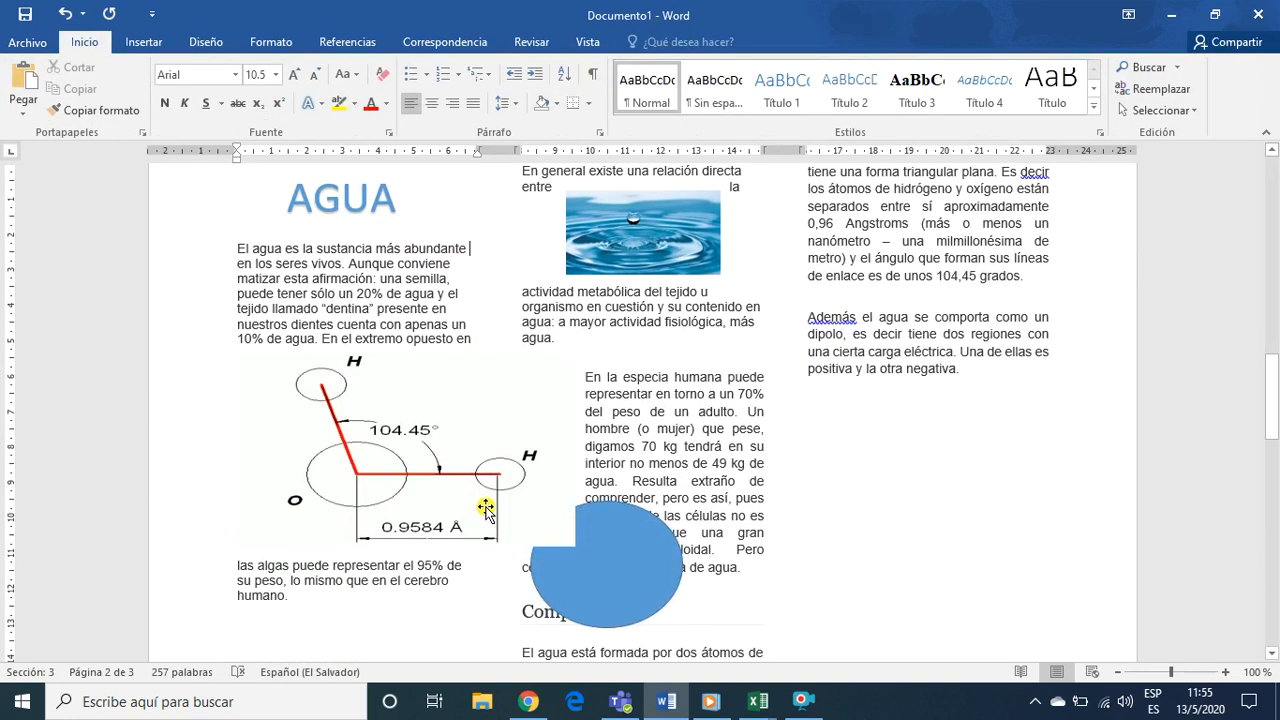
pyautogui.scroll(-3, 488, 506)
pyautogui.scroll(-5, 520, 505)
pyautogui.scroll(5, 521, 506)
pyautogui.scroll(8, 522, 506)
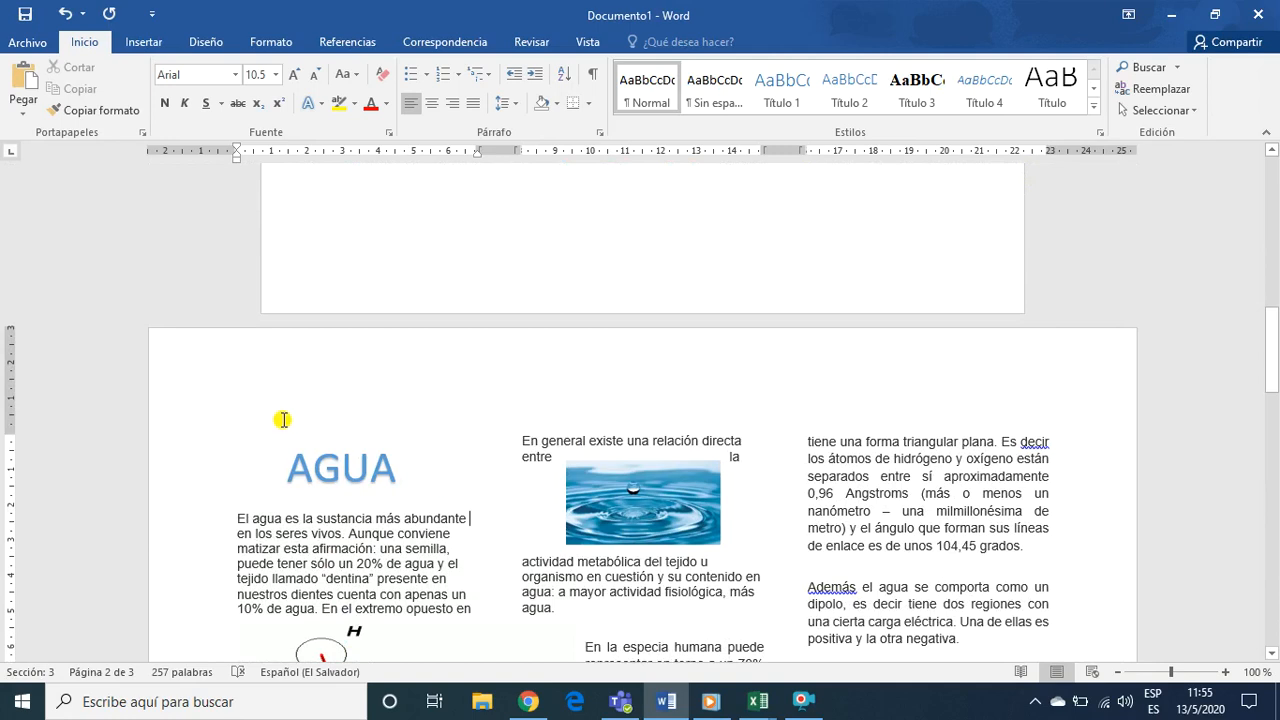
pyautogui.scroll(-3, 740, 532)
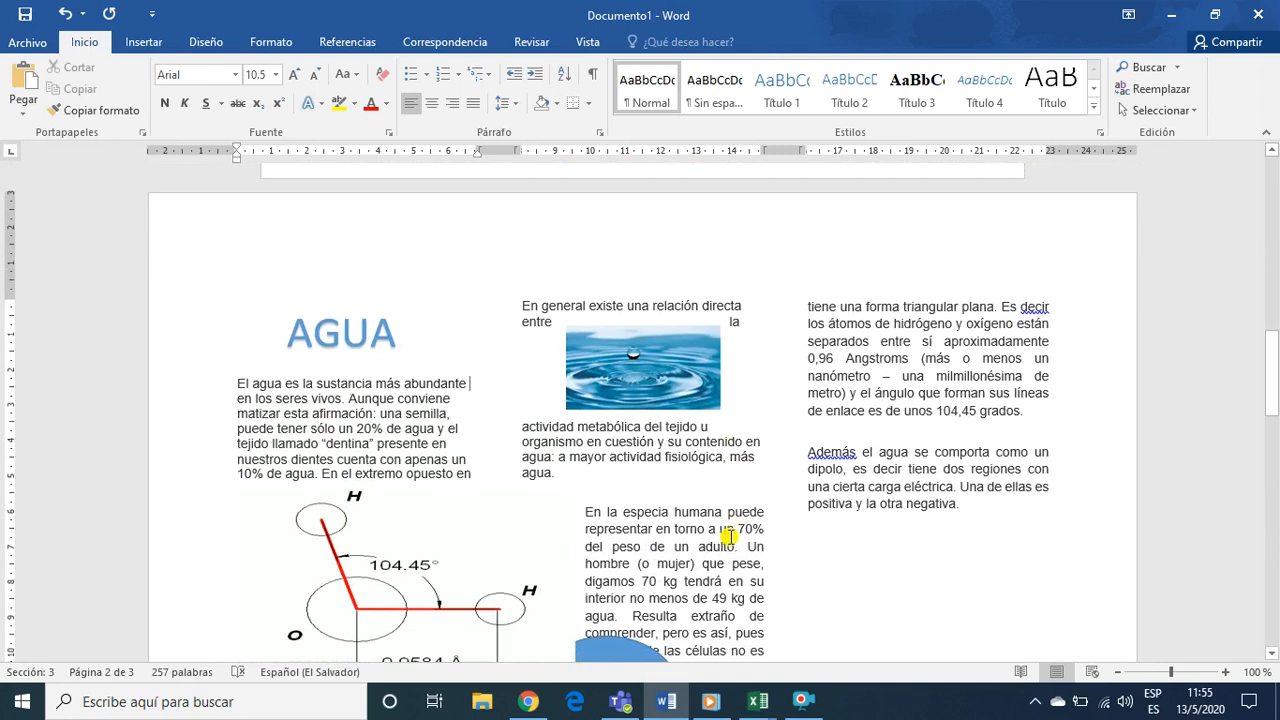
pyautogui.scroll(-1, 718, 534)
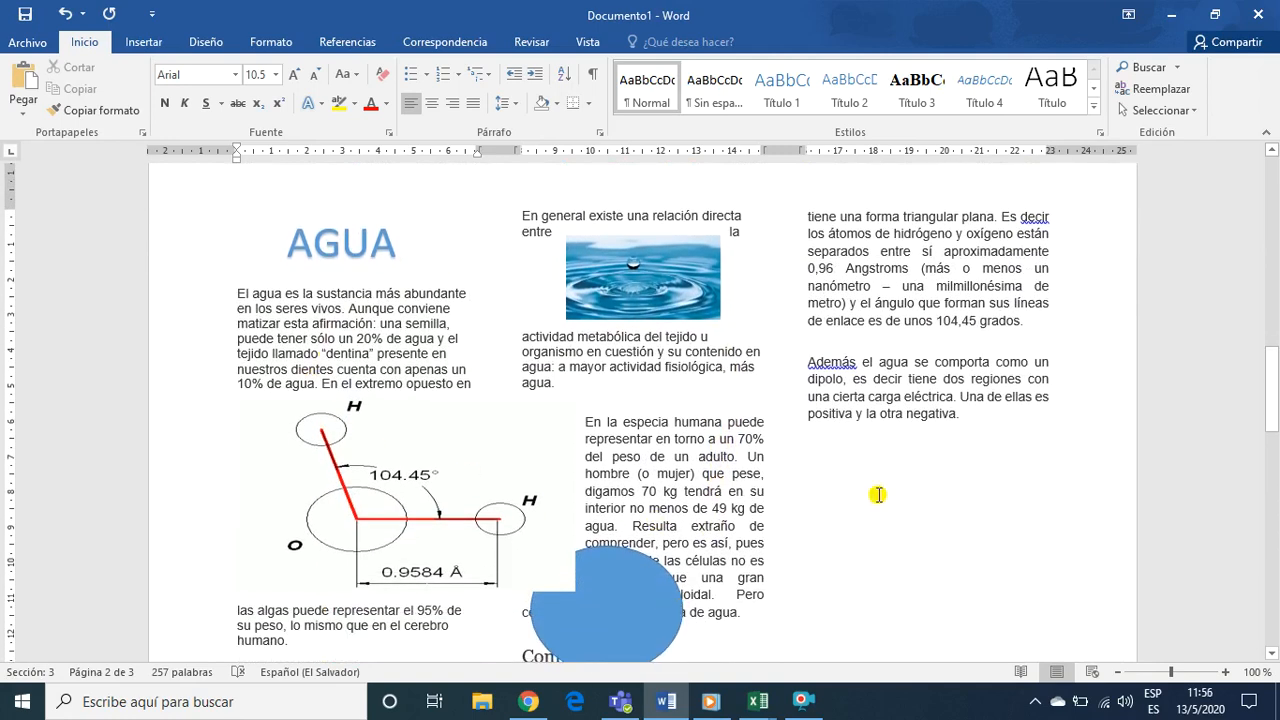
pyautogui.scroll(-2, 623, 281)
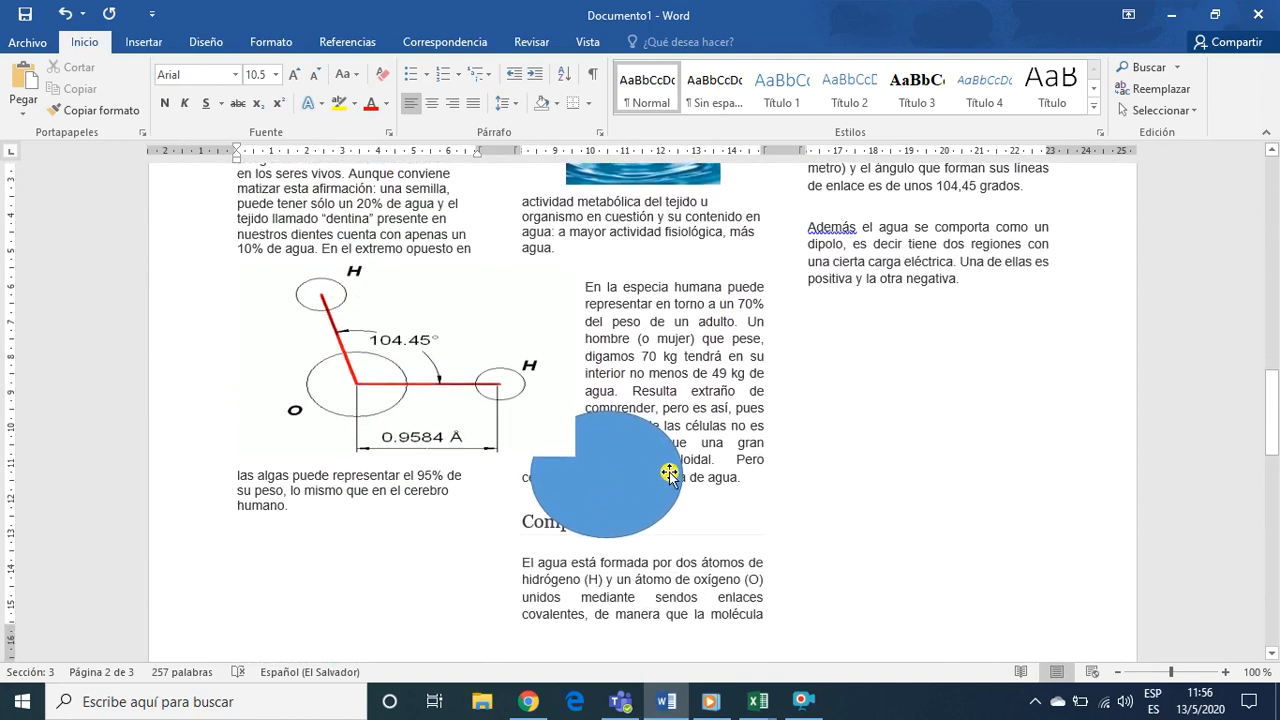
pyautogui.scroll(-3, 663, 466)
pyautogui.scroll(6, 672, 476)
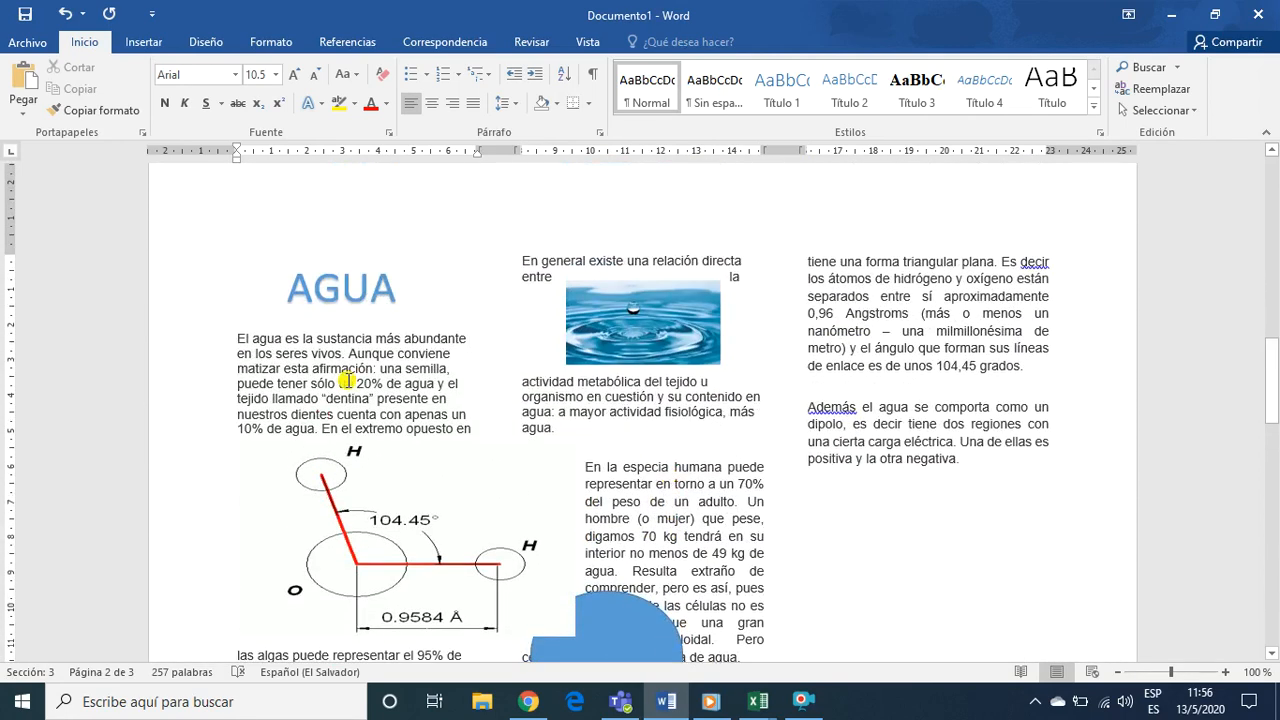
# Justify the water text in the first two columns and set its font size to 11
pyautogui.moveTo(242, 342); pyautogui.dragTo(893, 650)
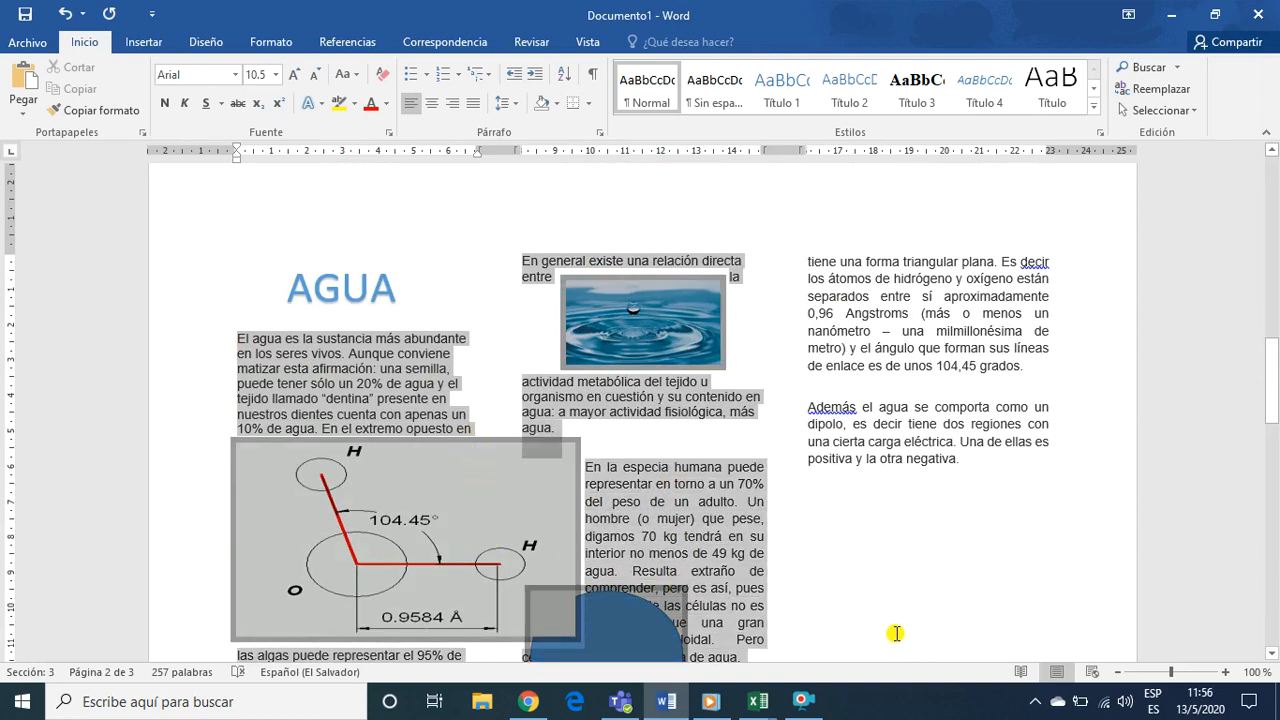
pyautogui.click(473, 103)
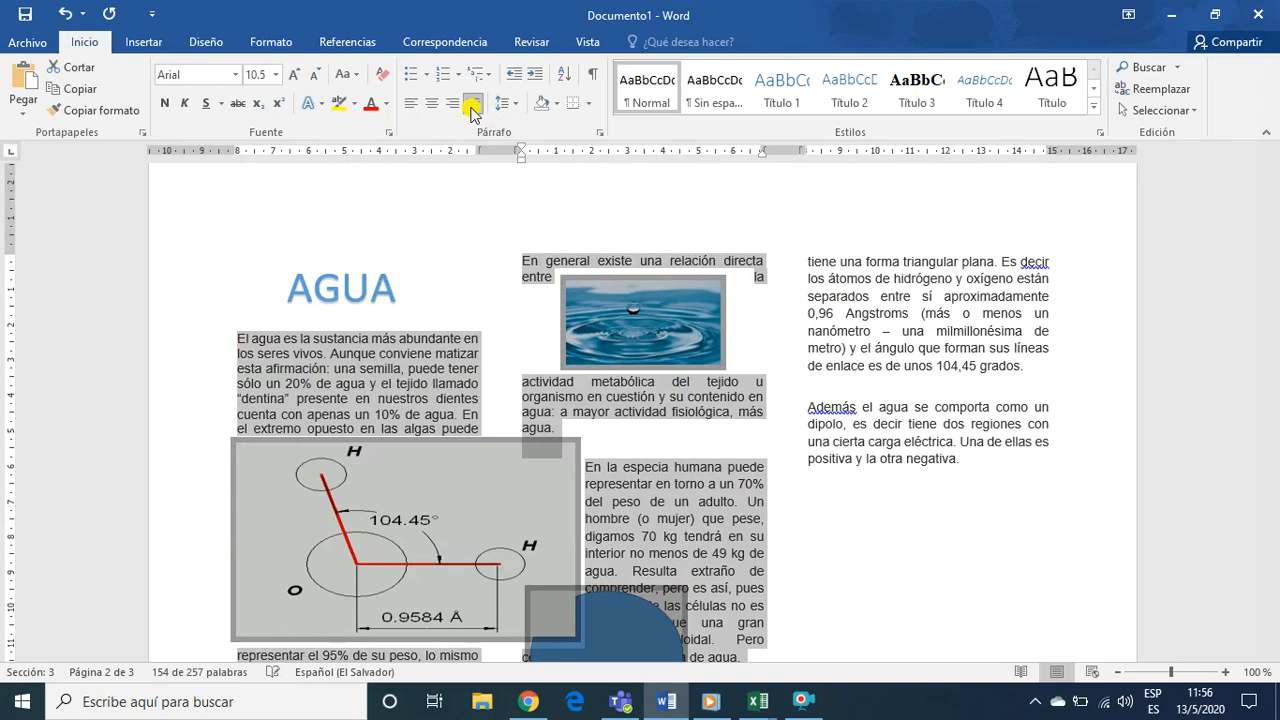
pyautogui.click(276, 74)
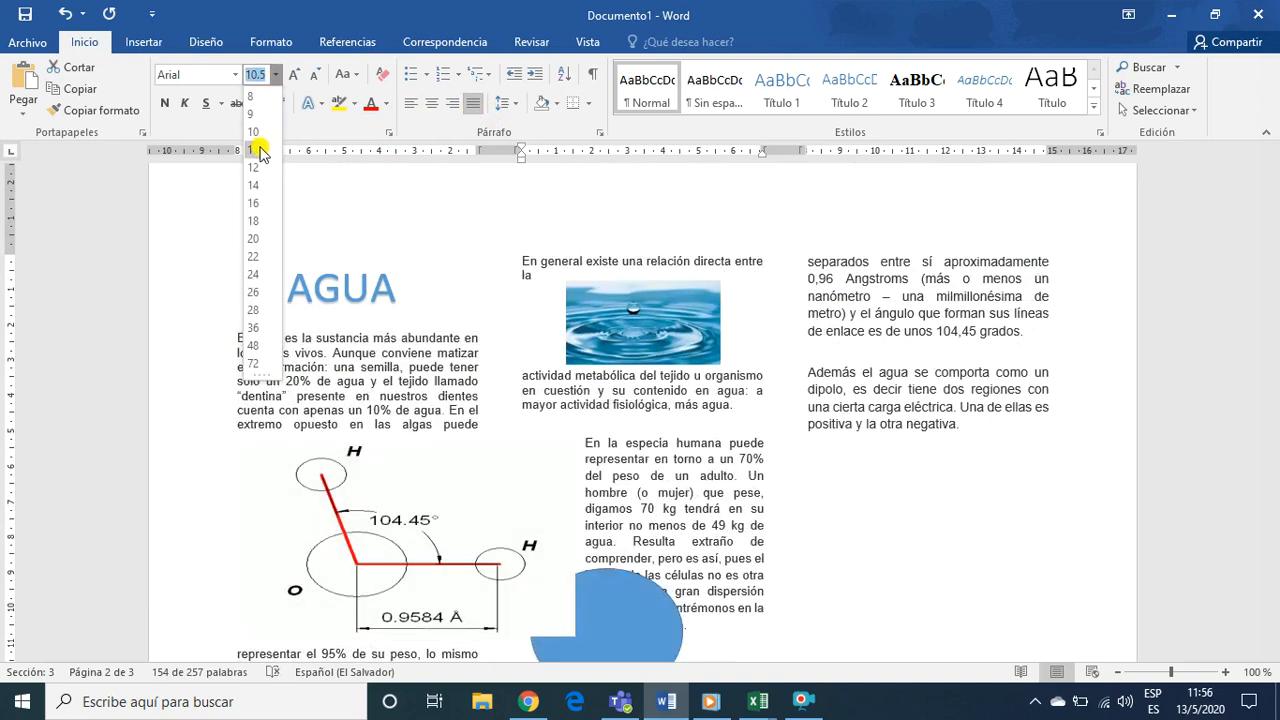
pyautogui.click(256, 149)
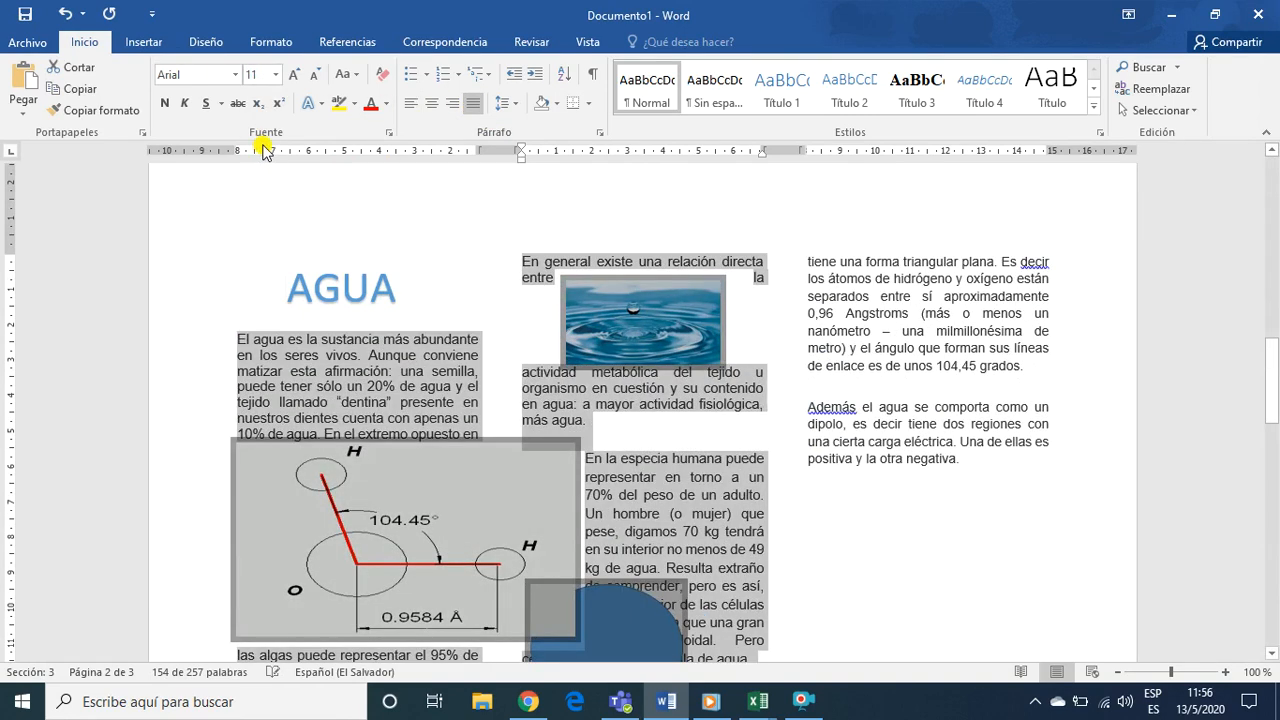
# Set the line spacing of the selected water text to 1.15 and clear the selection
pyautogui.click(505, 103)
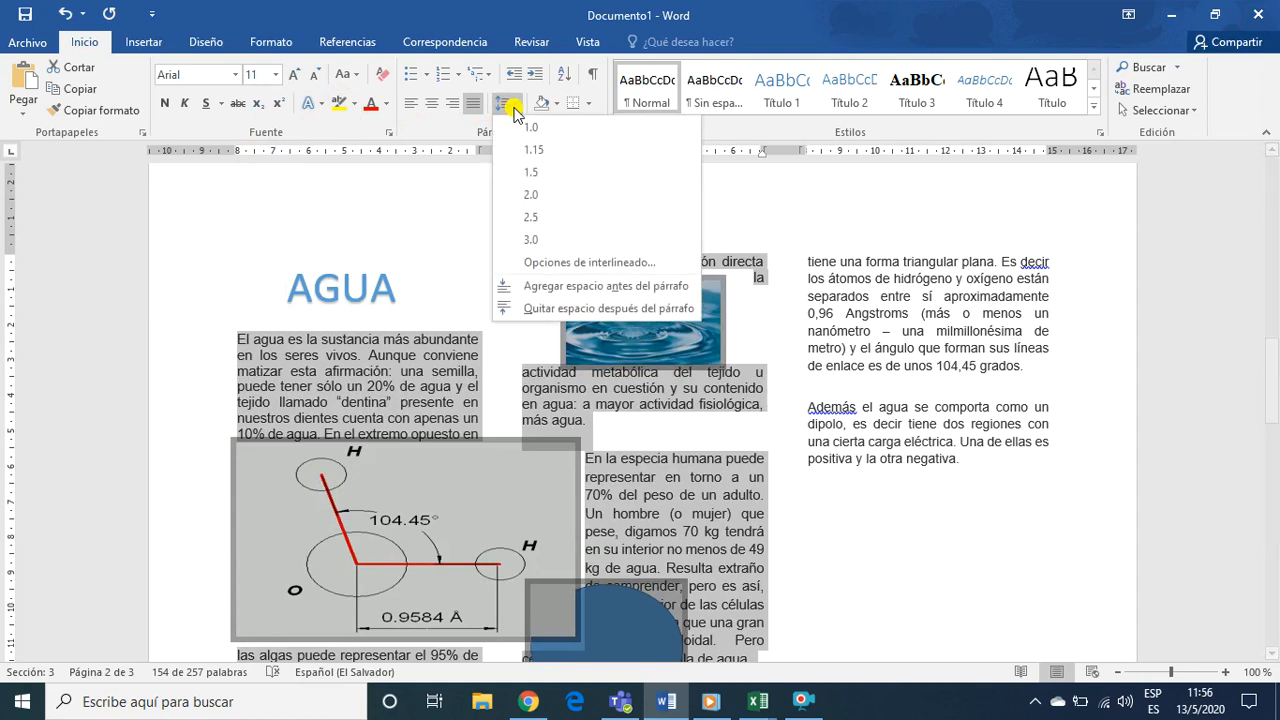
pyautogui.click(514, 152)
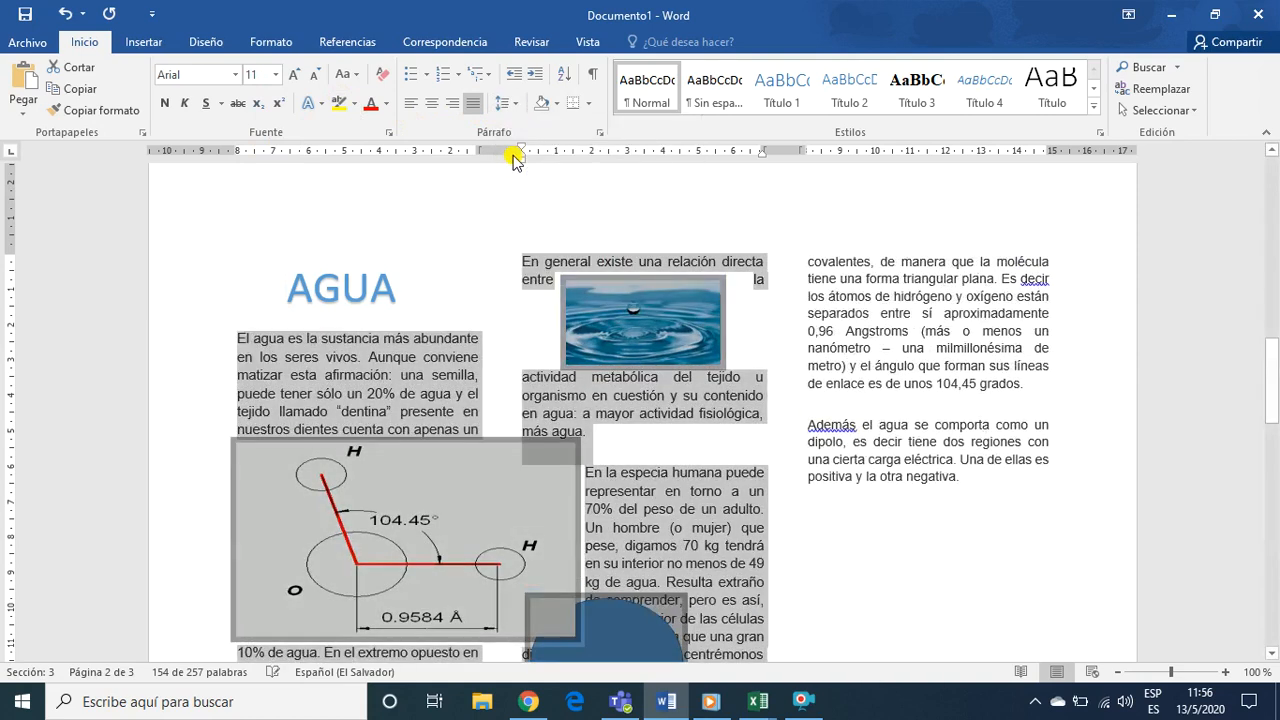
pyautogui.click(801, 522)
# Look through the reformatted AGUA page and the GRANOS BASICOS COVID19 chart on the GRAFICO ESTADISTICO page
pyautogui.scroll(-5, 801, 522)
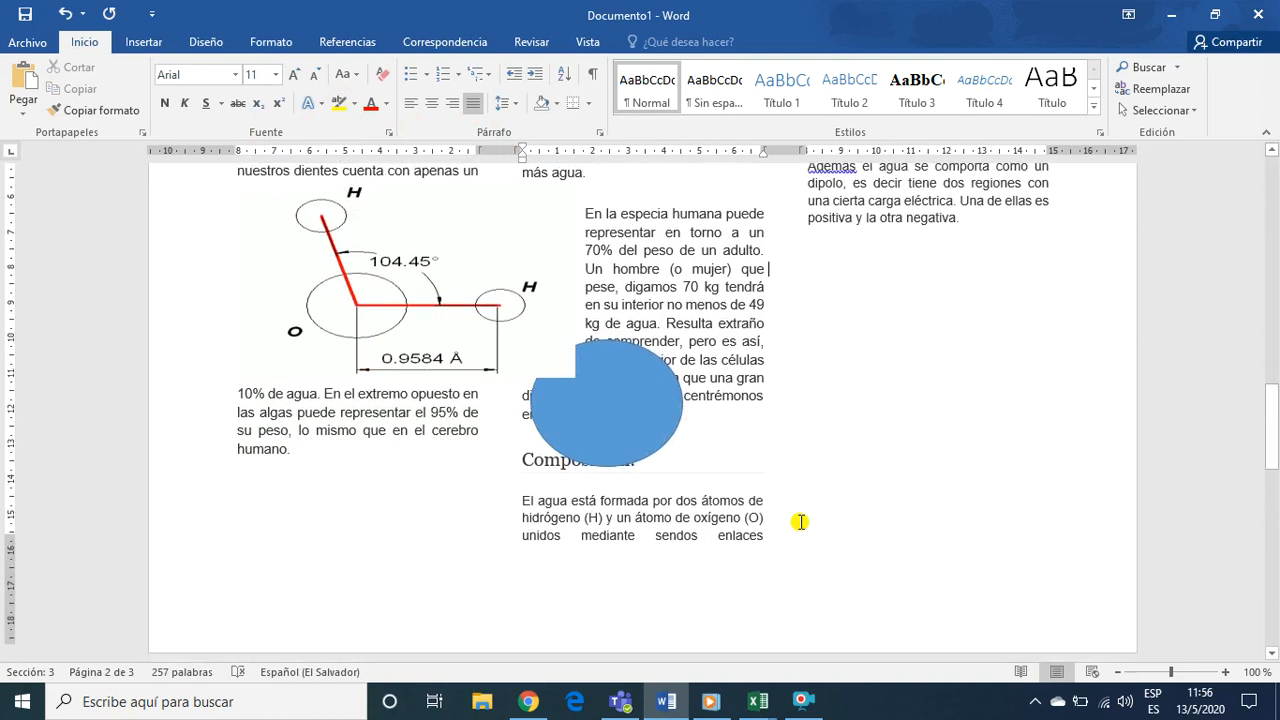
pyautogui.scroll(7, 842, 450)
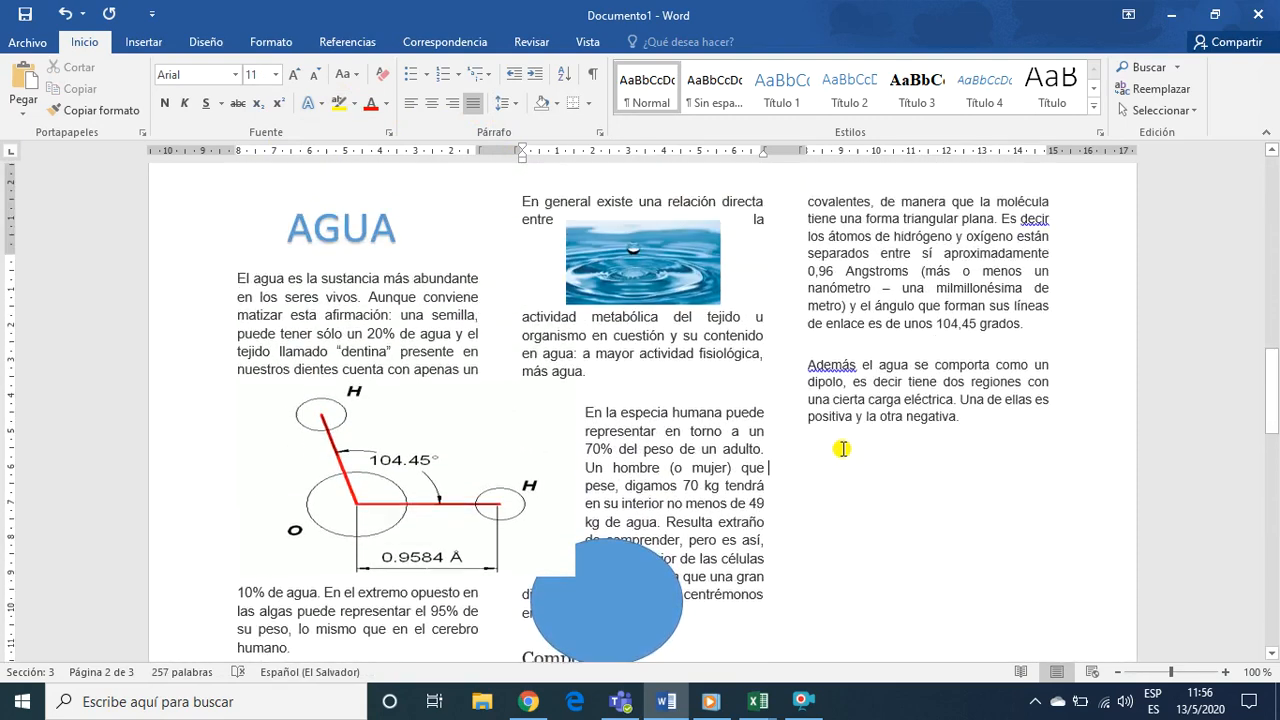
pyautogui.click(818, 507)
pyautogui.scroll(3, 817, 509)
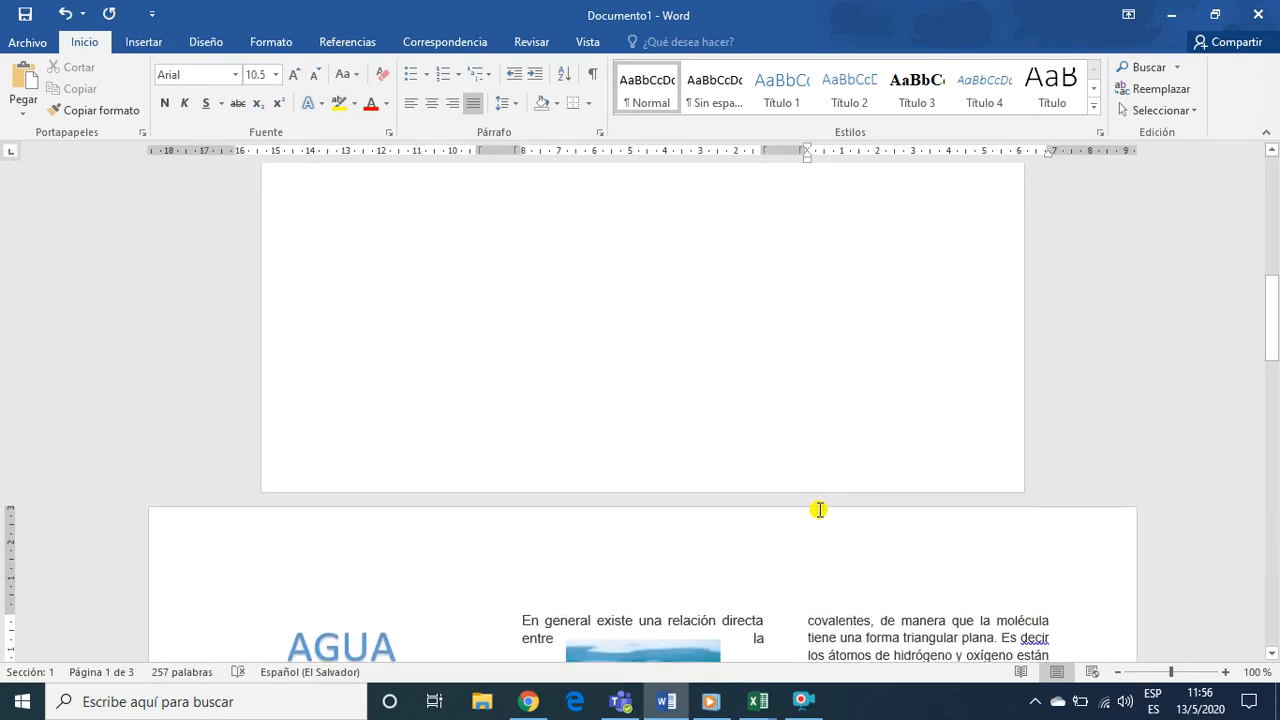
pyautogui.scroll(-4, 817, 515)
pyautogui.scroll(-10, 817, 525)
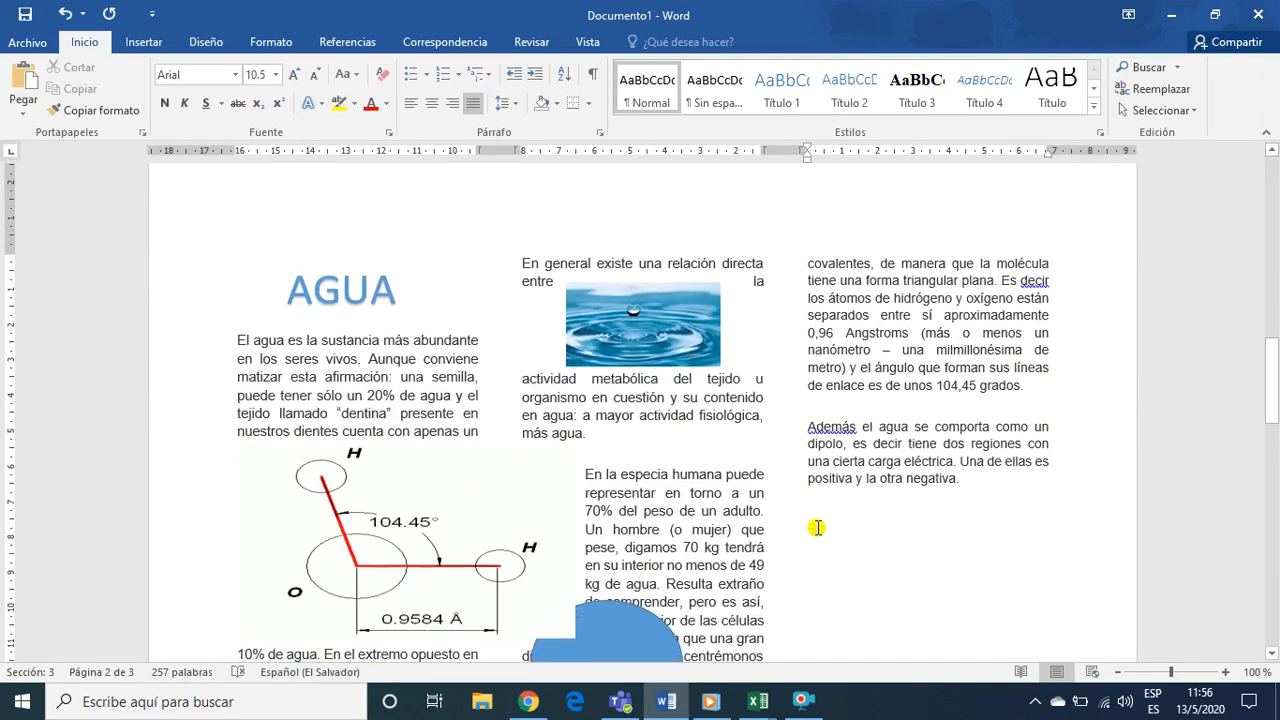
pyautogui.scroll(-8, 817, 527)
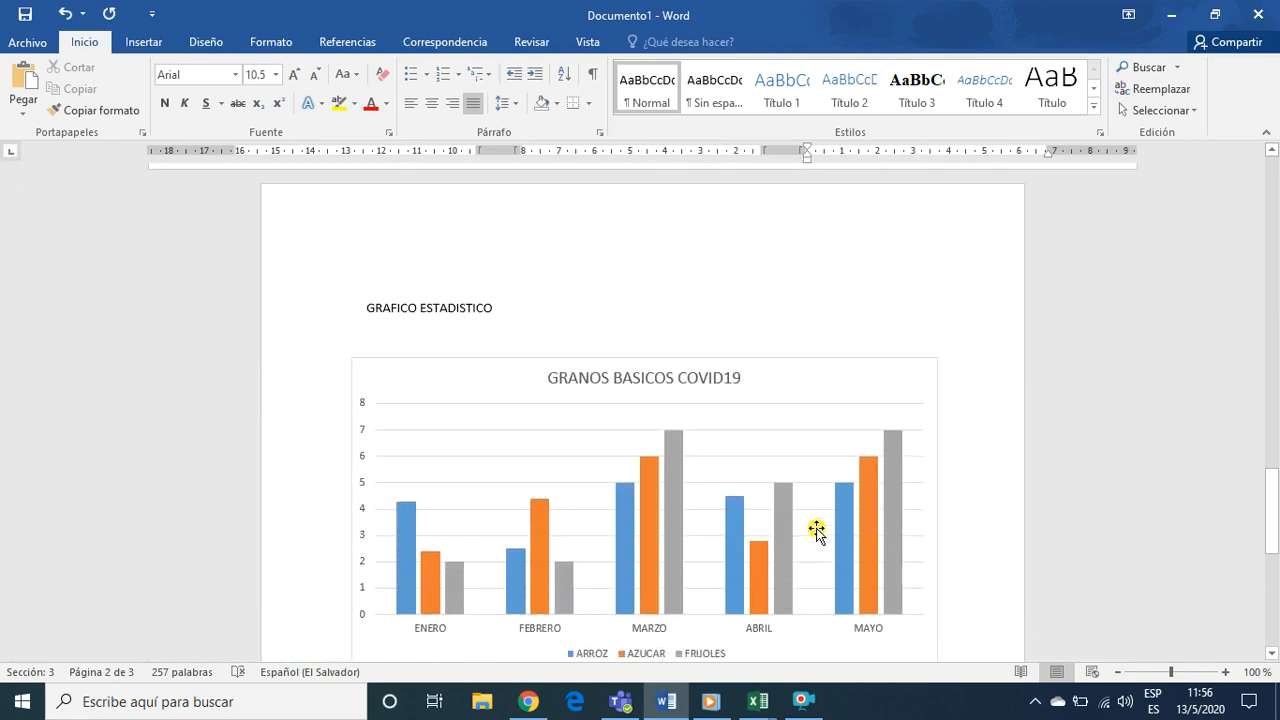
pyautogui.click(689, 240)
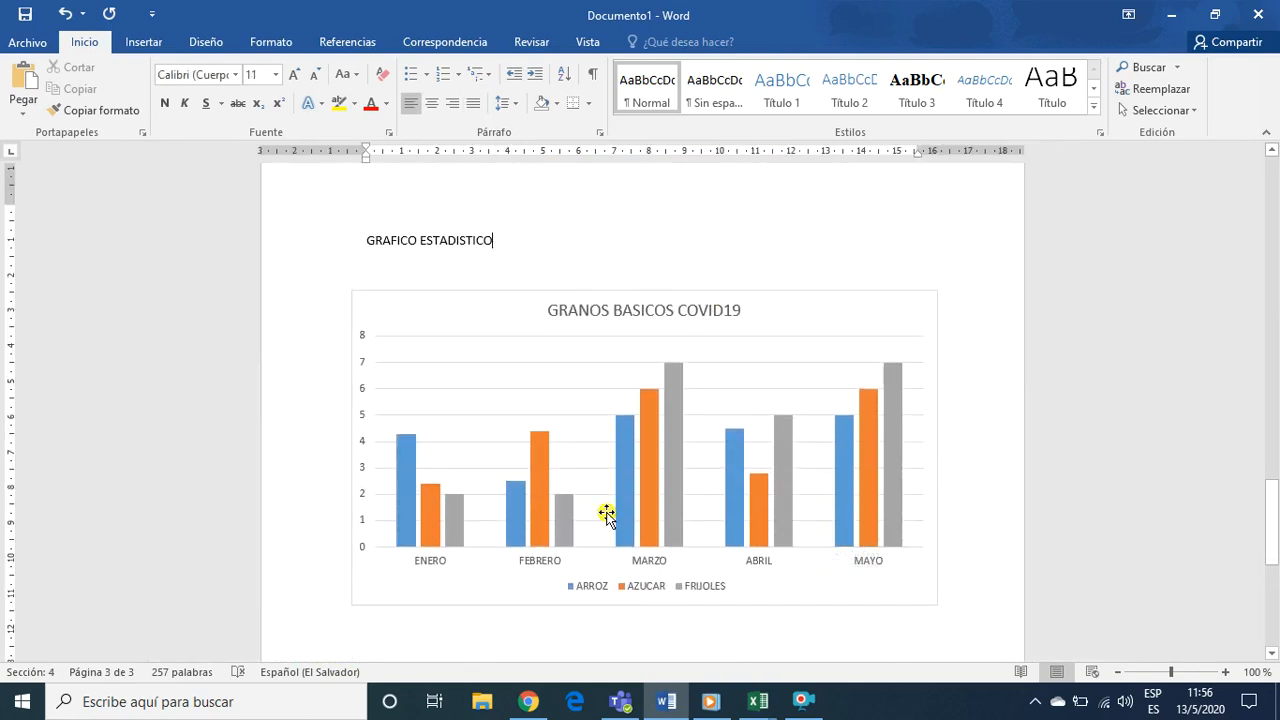
pyautogui.scroll(-2, 591, 589)
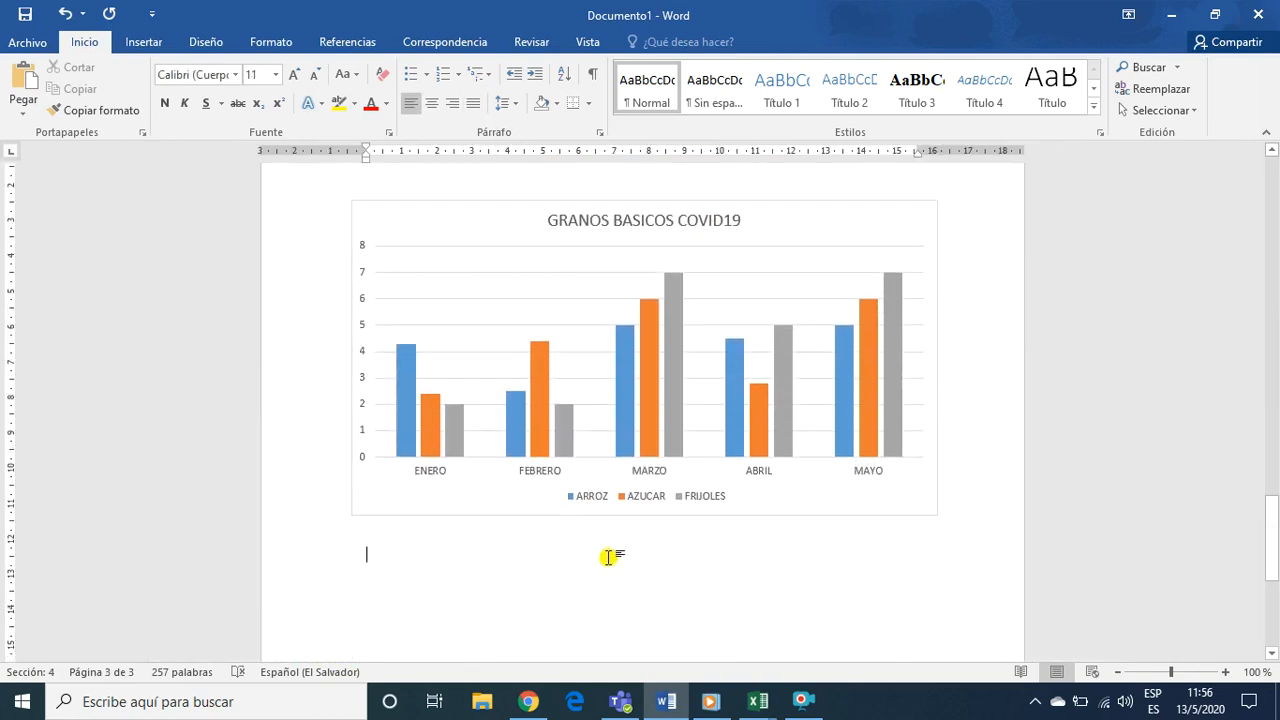
pyautogui.scroll(2, 612, 551)
pyautogui.scroll(-20, 612, 551)
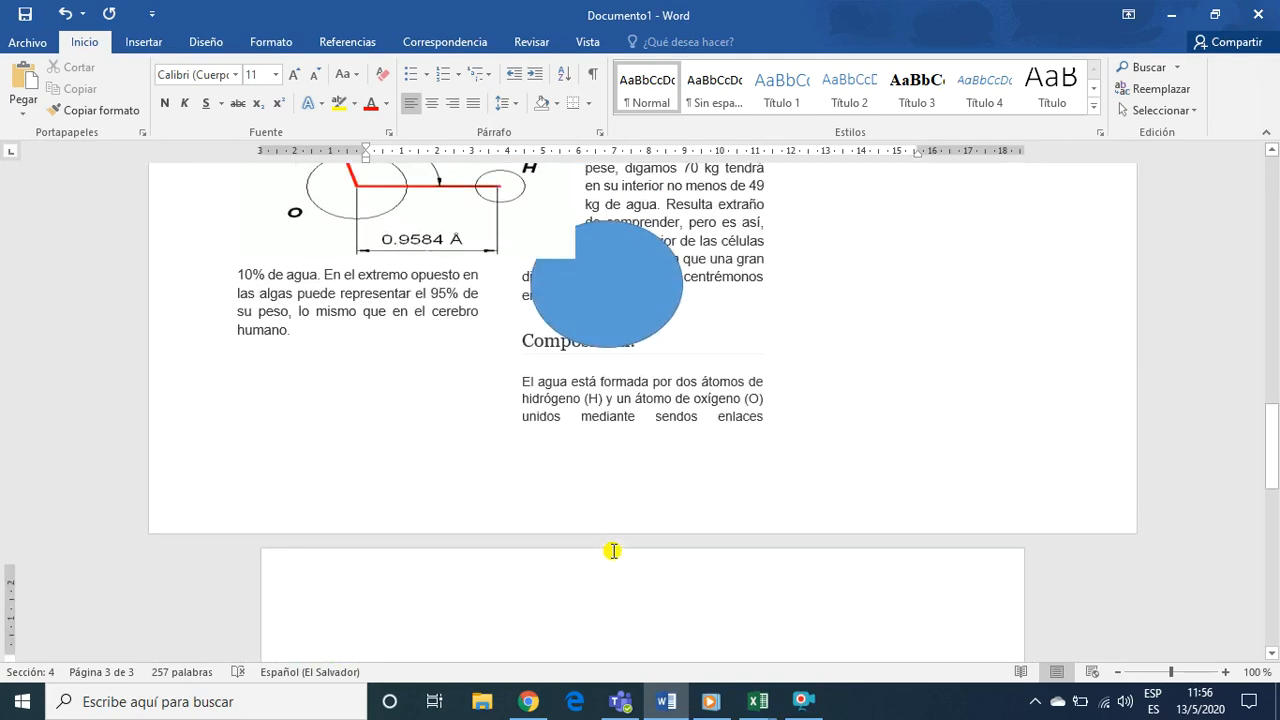
# Place the insertion point on the empty line below the FORMATO DE PARRAFO heading on the first page
pyautogui.scroll(15, 612, 551)
pyautogui.scroll(20, 612, 551)
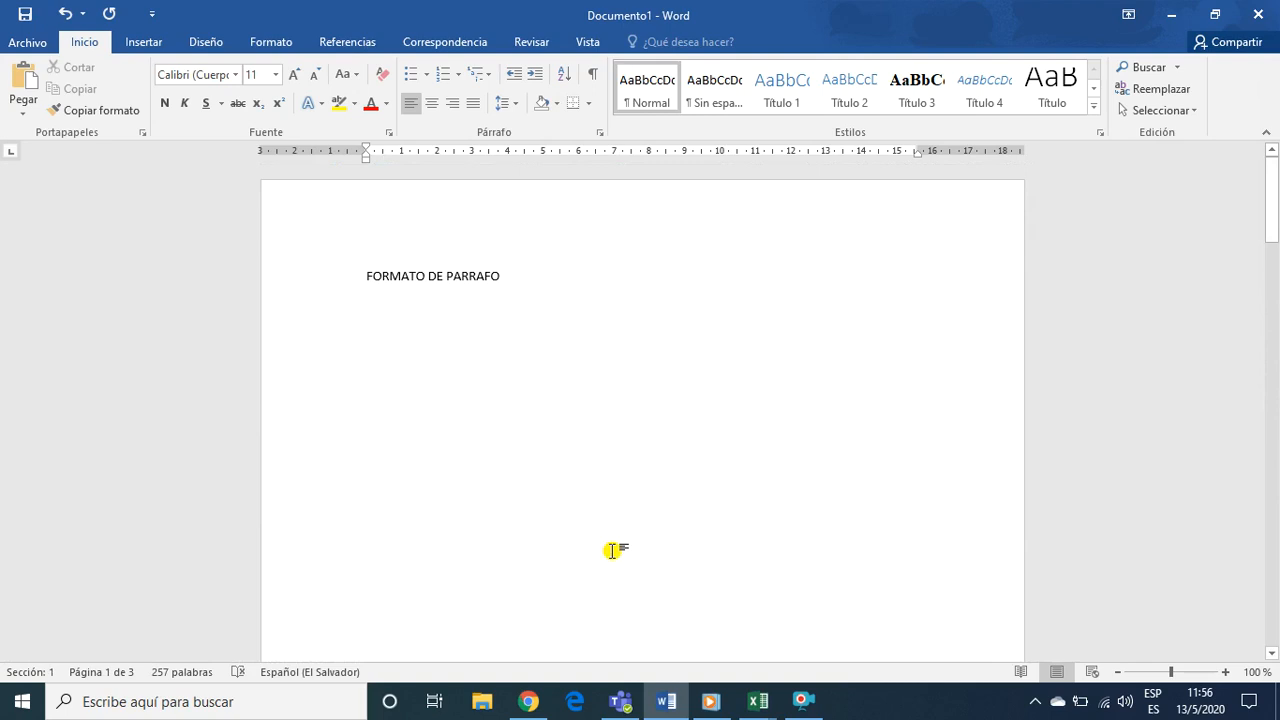
pyautogui.scroll(-14, 485, 457)
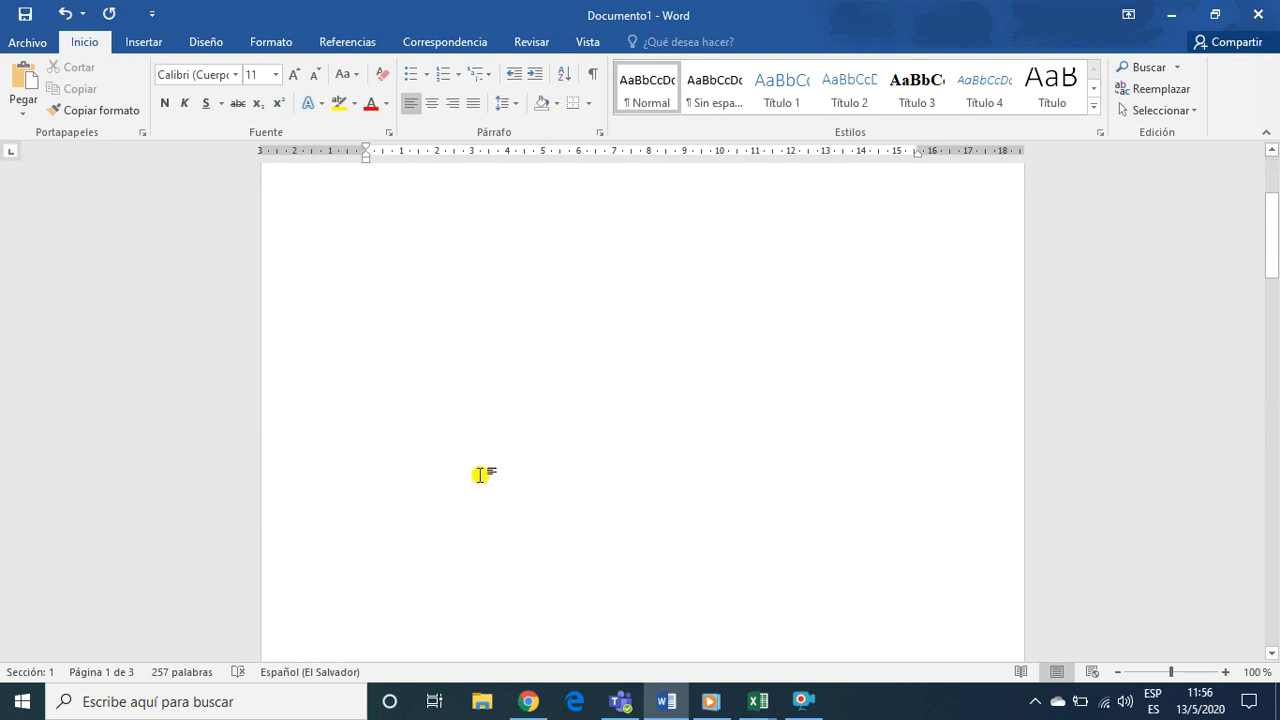
pyautogui.scroll(-8, 480, 493)
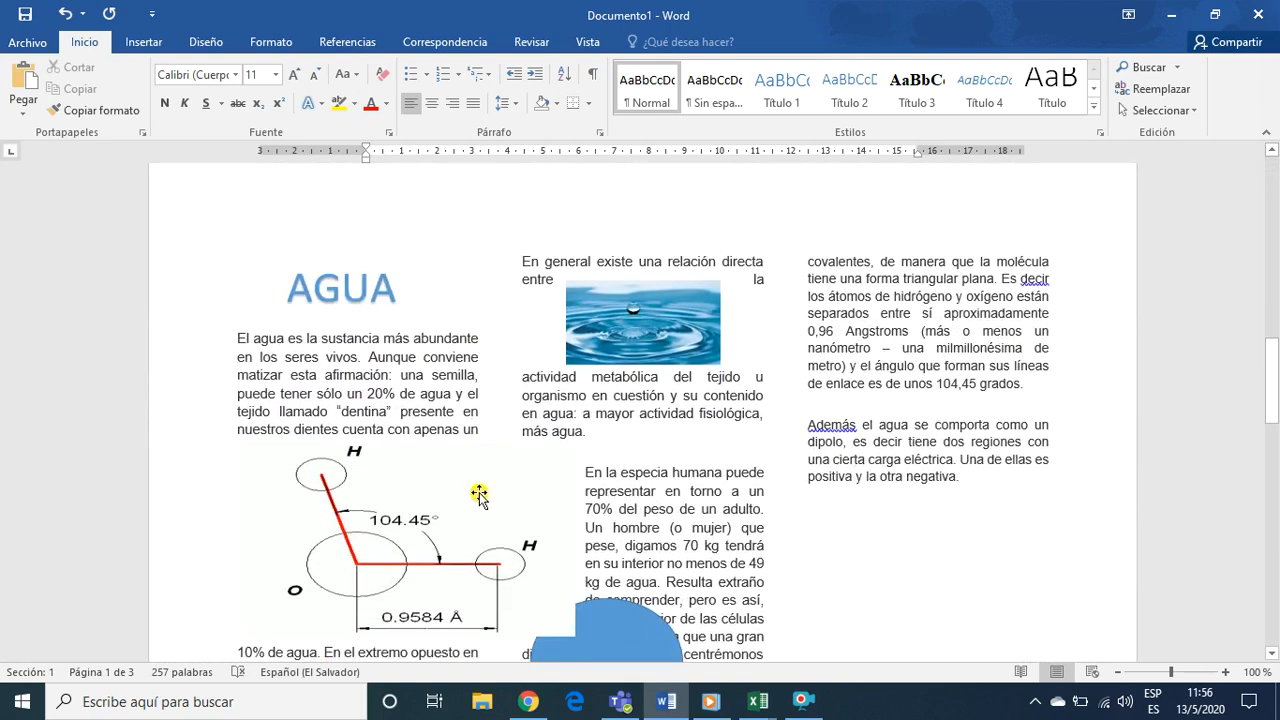
pyautogui.scroll(10, 542, 530)
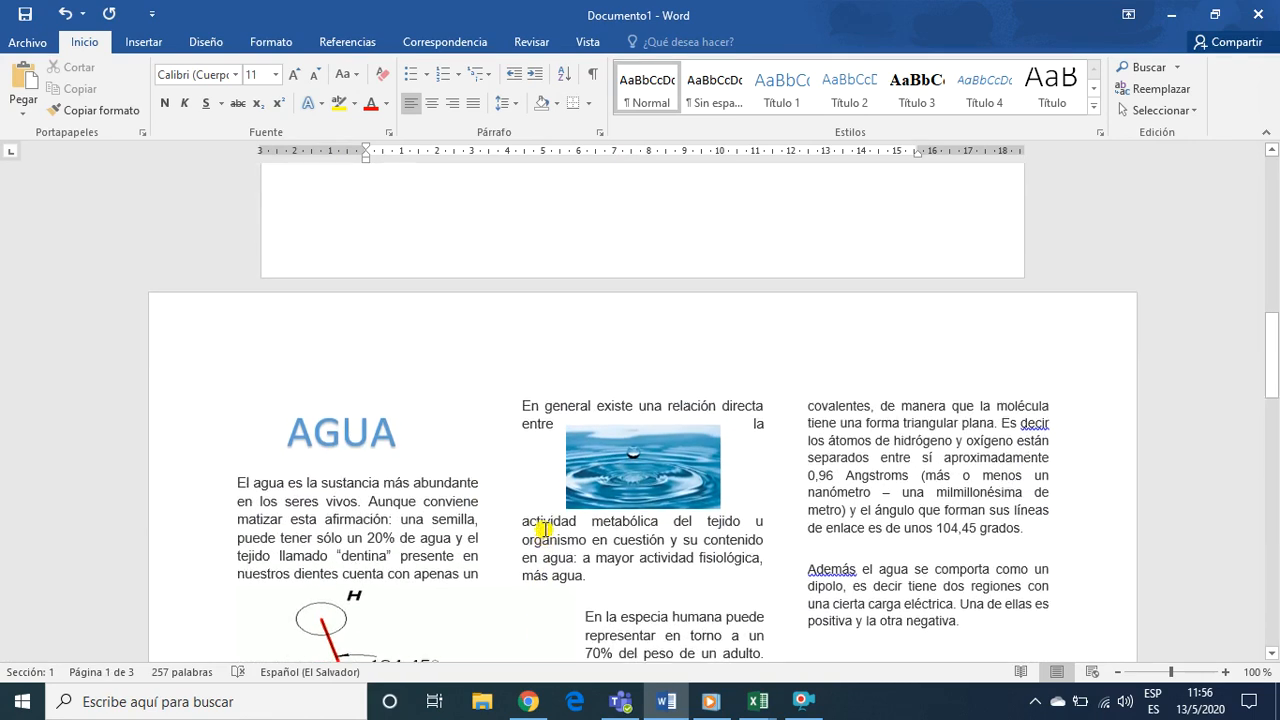
pyautogui.scroll(3, 532, 515)
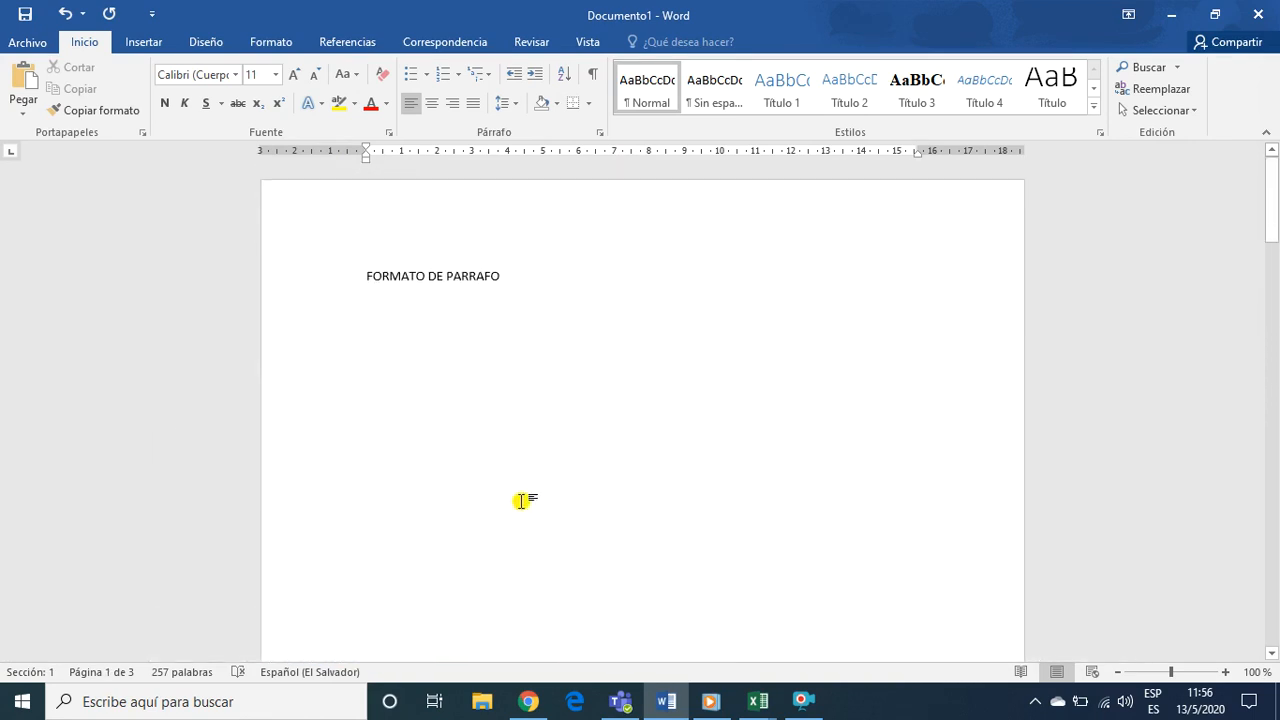
pyautogui.click(374, 341)
pyautogui.click(366, 319)
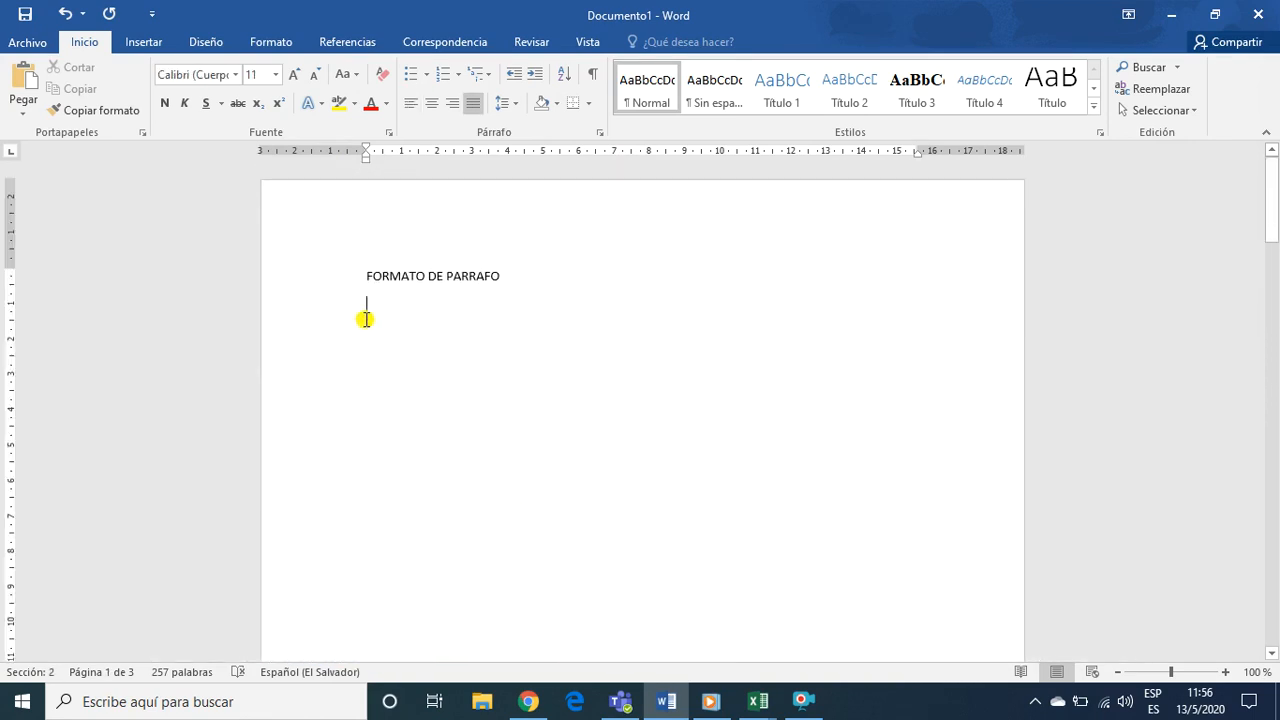
# Switch to Chrome and open the Google home page in a new tab
pyautogui.click(528, 701)
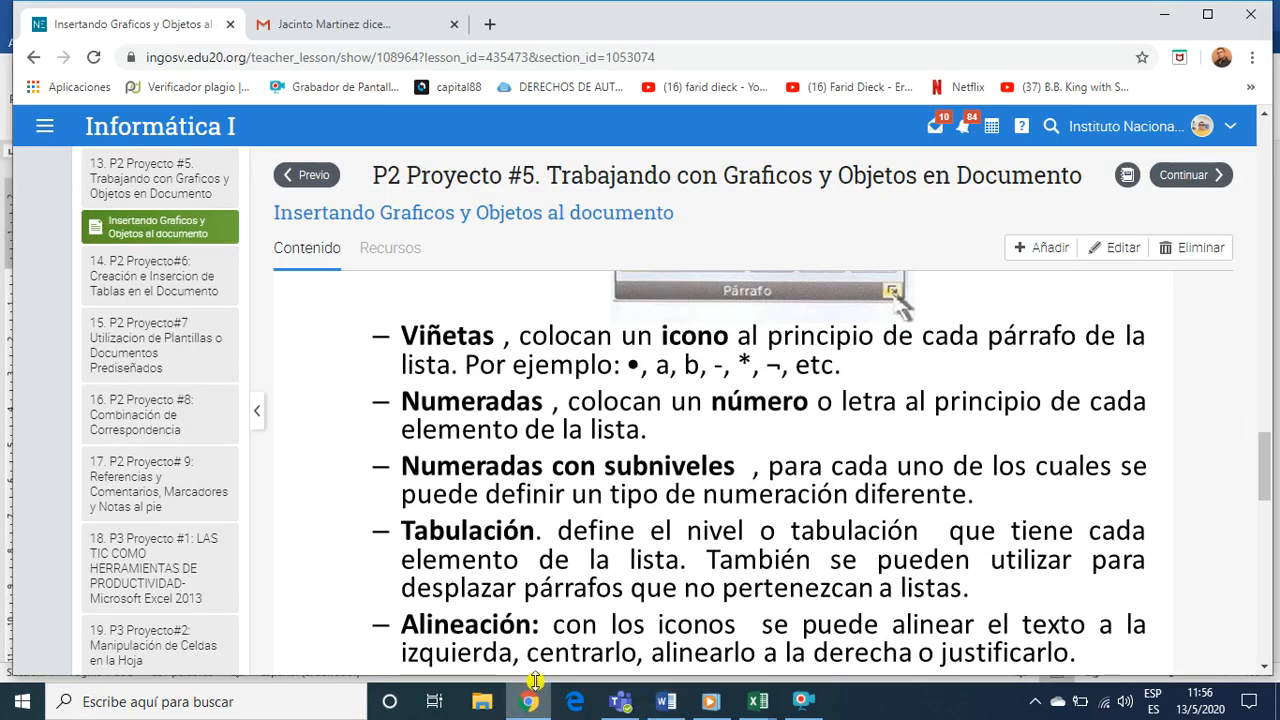
pyautogui.click(486, 25)
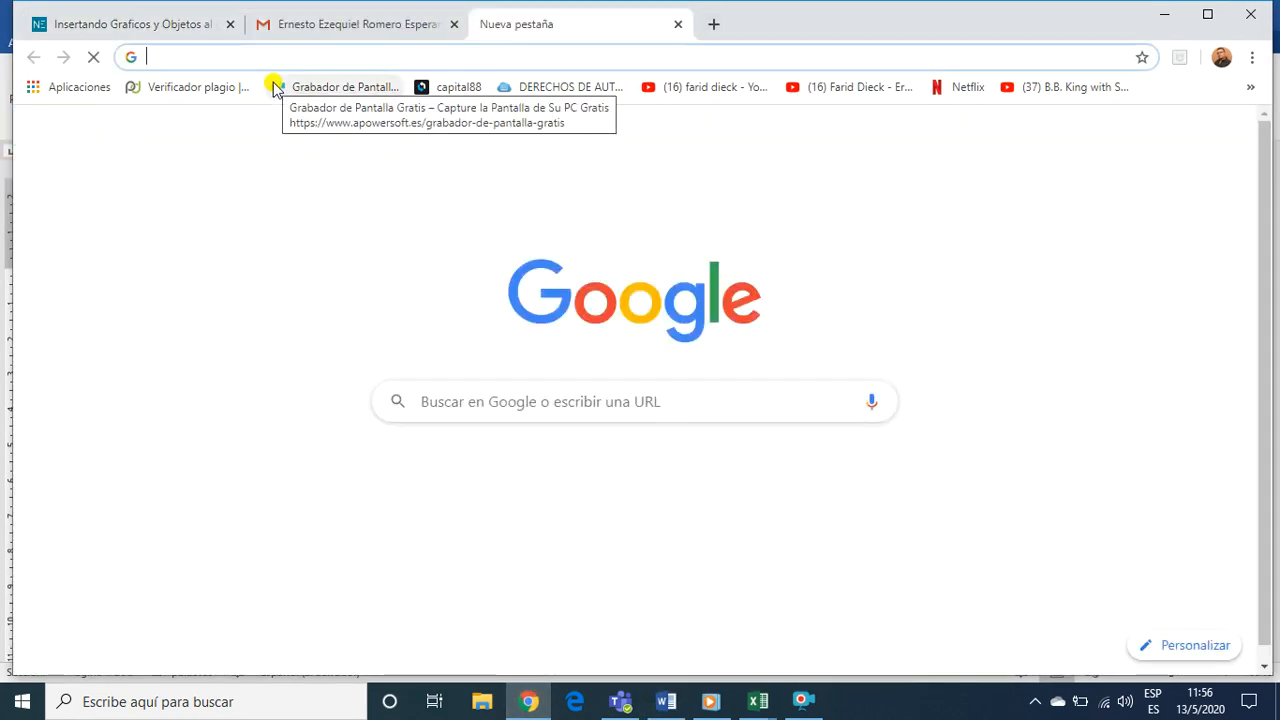
pyautogui.write('G')
pyautogui.click(257, 97)
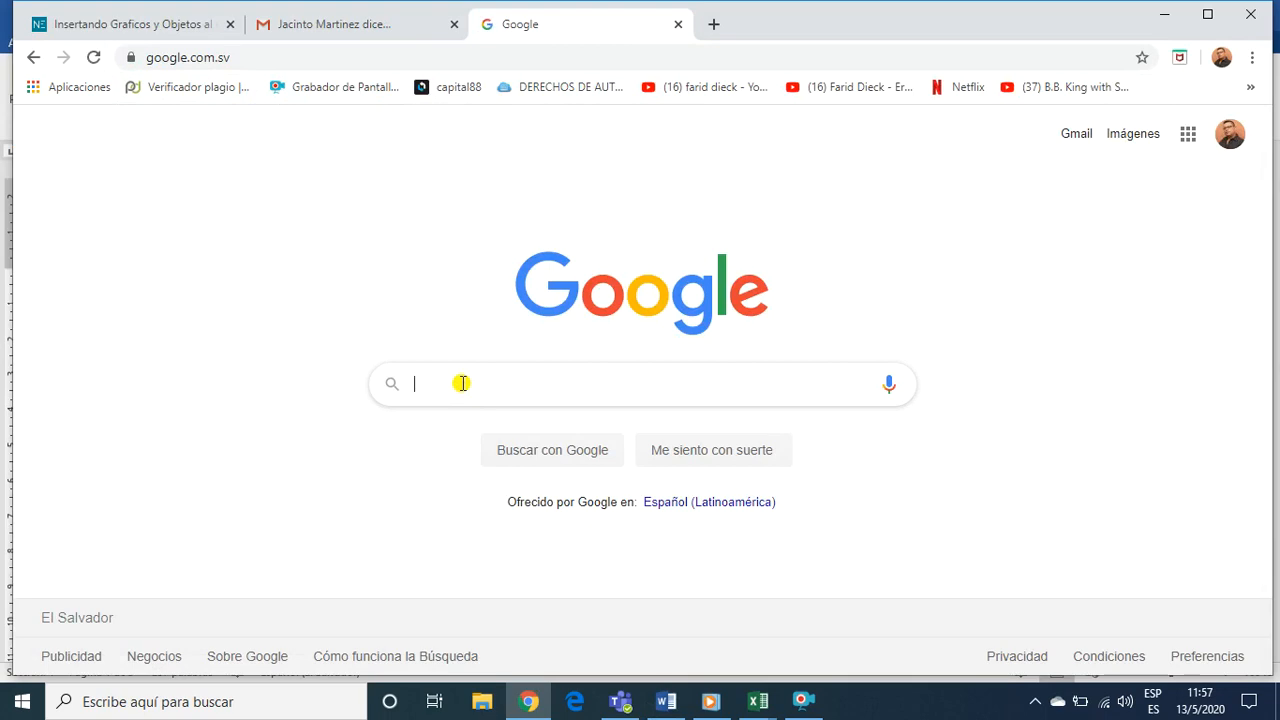
# Search Google for "parrafo de texto argumentativo" and open the Rock Content article on textos argumentativos
pyautogui.click(462, 383)
pyautogui.write('Parra')
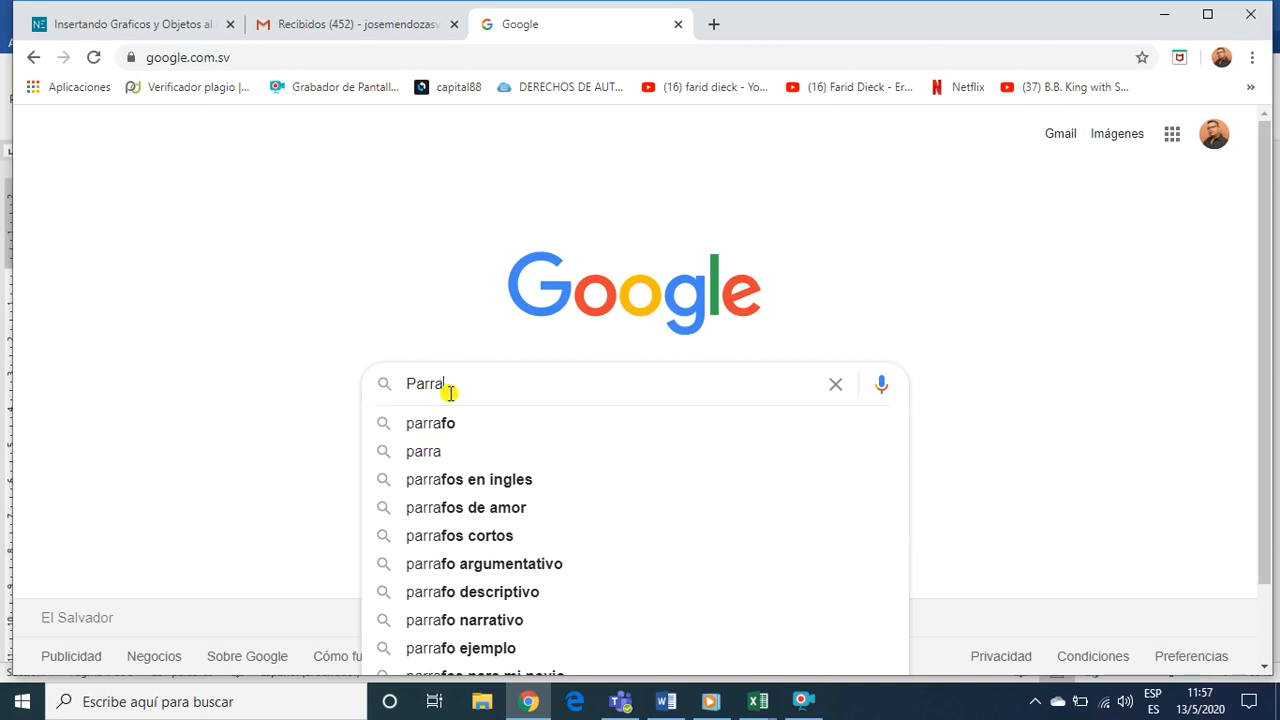
pyautogui.write('fo de tex')
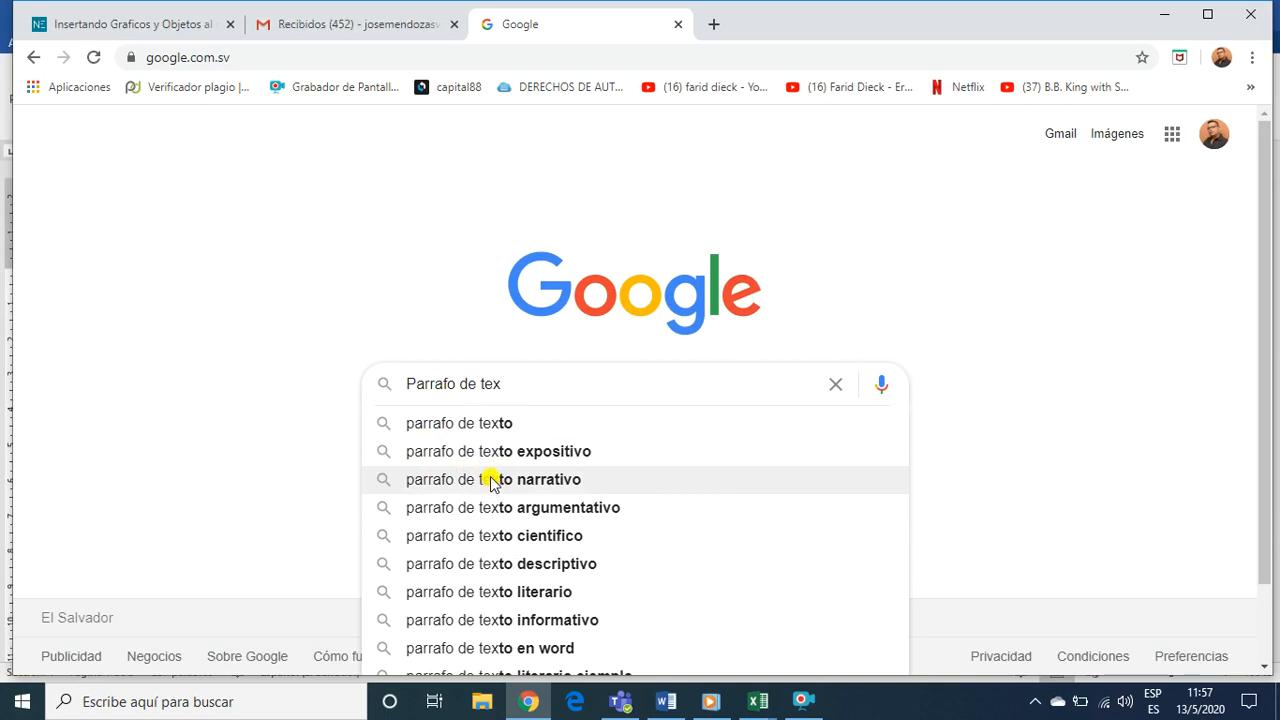
pyautogui.click(490, 510)
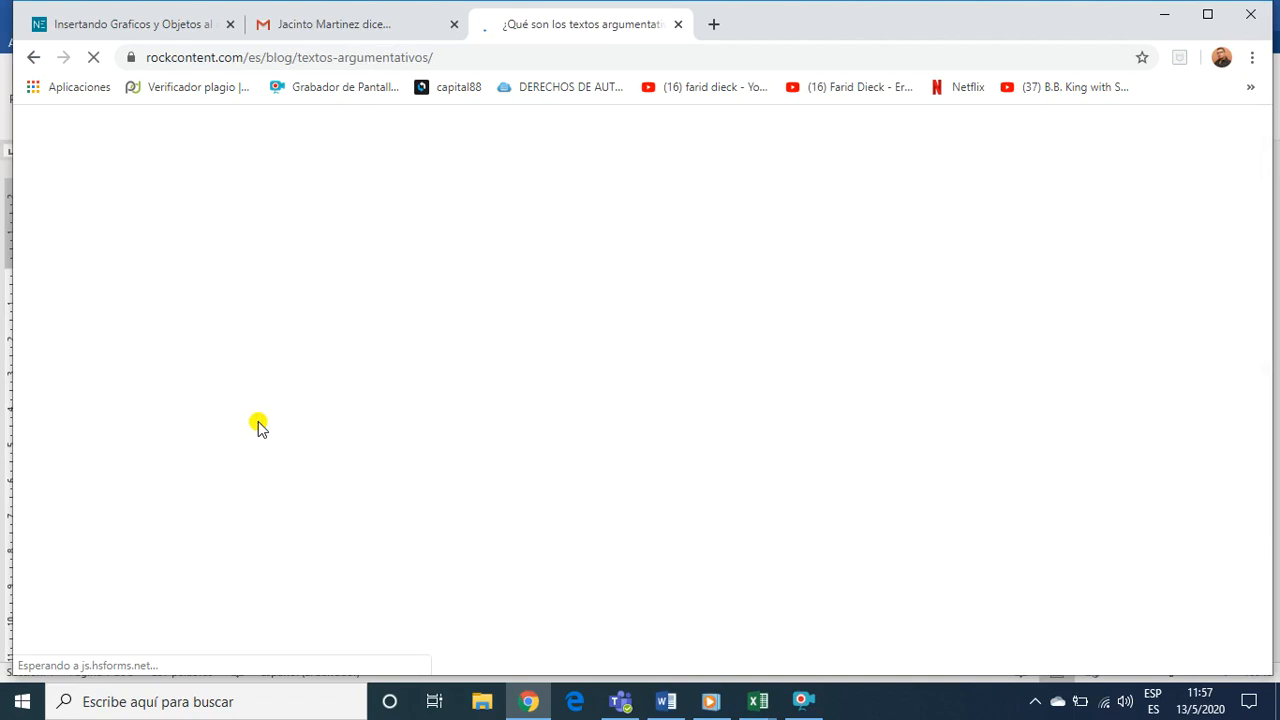
# Look through the article for sample paragraphs, declining the free guide offer, and find the section on introducing an argumentative text
pyautogui.scroll(-3, 466, 500)
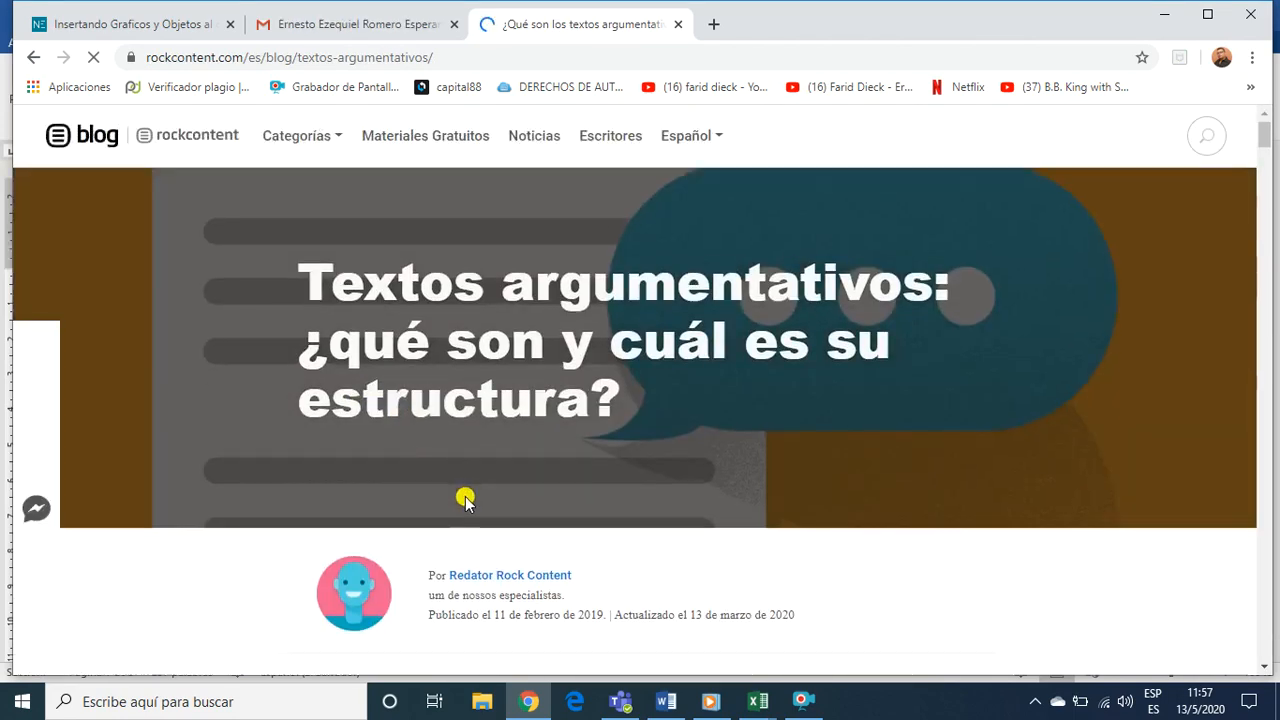
pyautogui.scroll(-7, 466, 500)
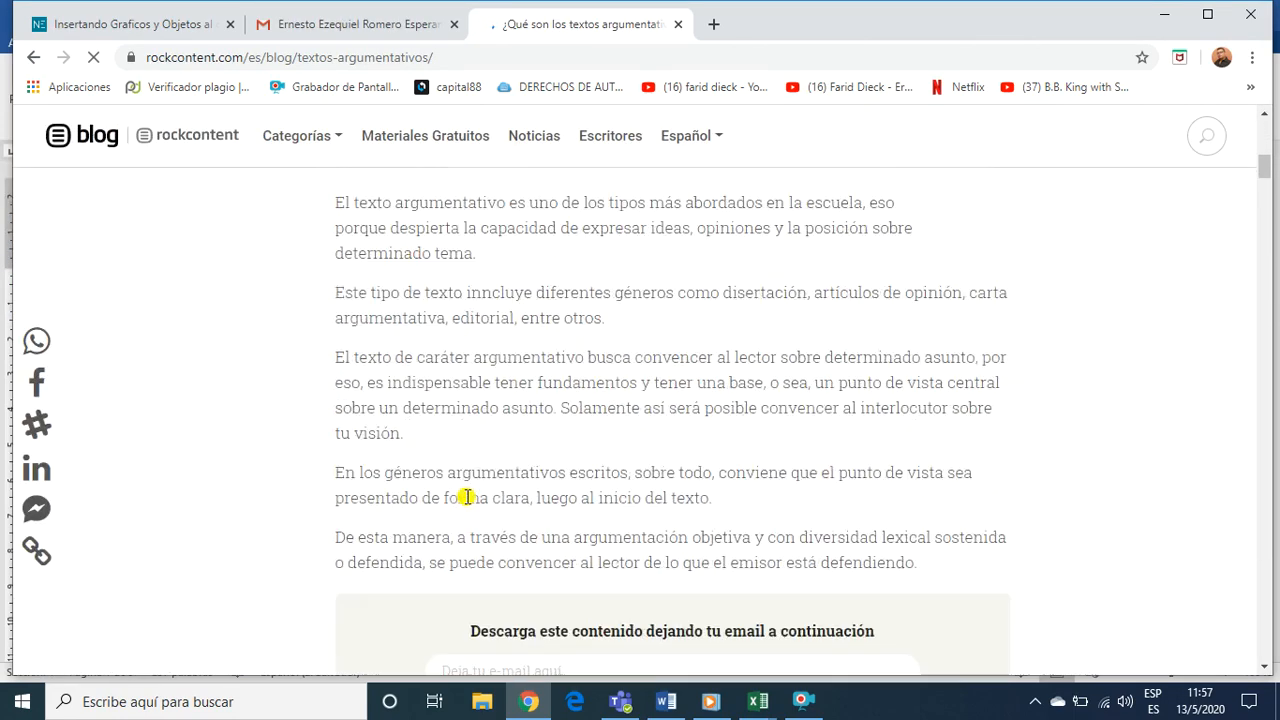
pyautogui.scroll(2, 466, 500)
pyautogui.scroll(2, 396, 415)
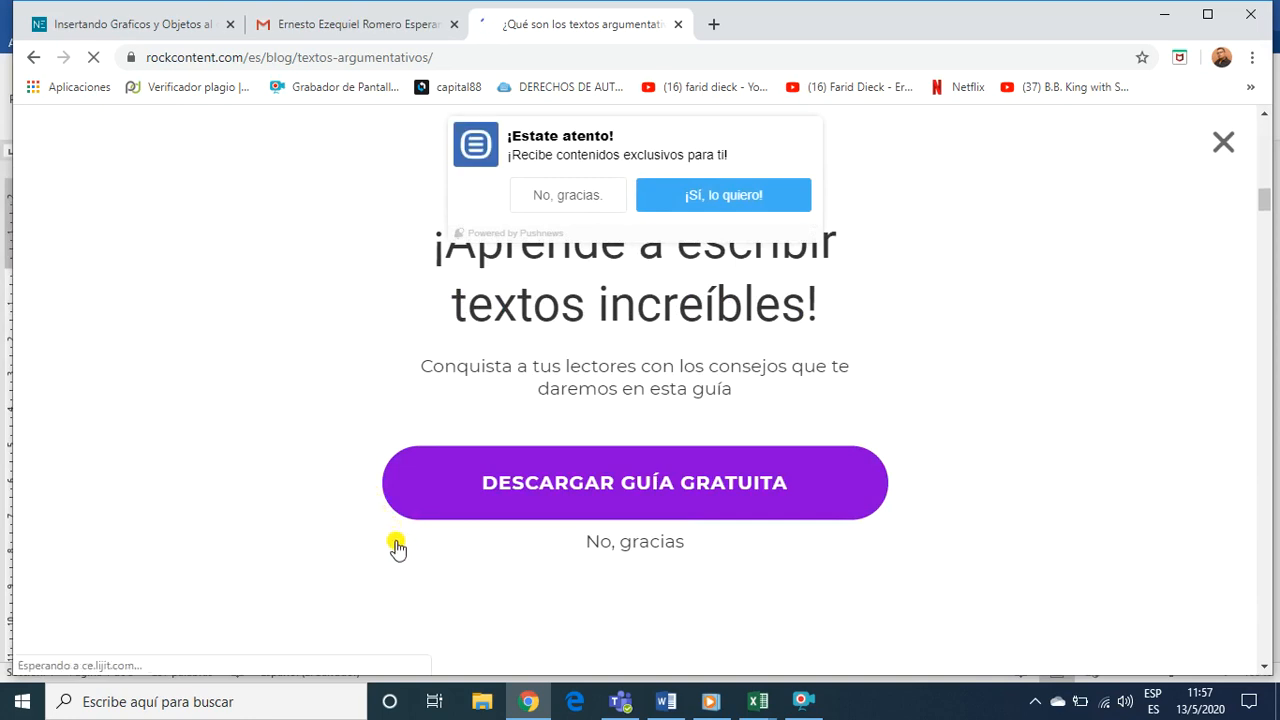
pyautogui.click(605, 545)
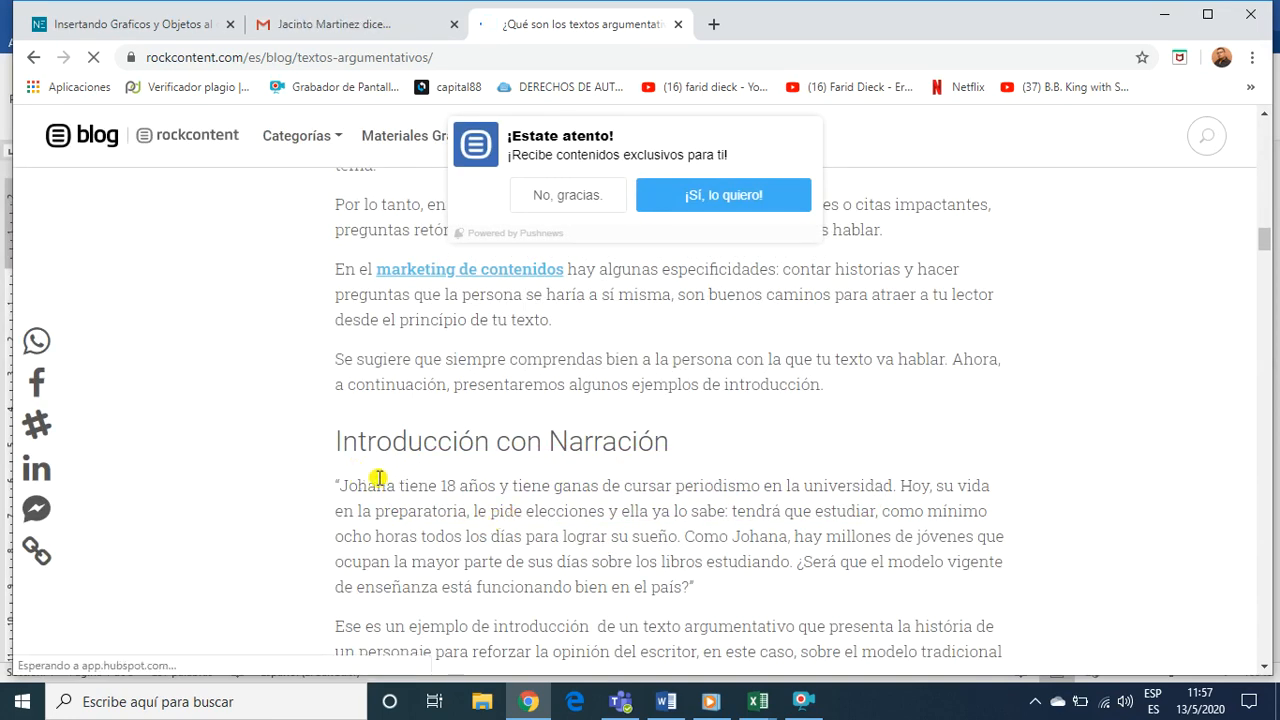
pyautogui.scroll(-3, 380, 477)
pyautogui.scroll(5, 378, 481)
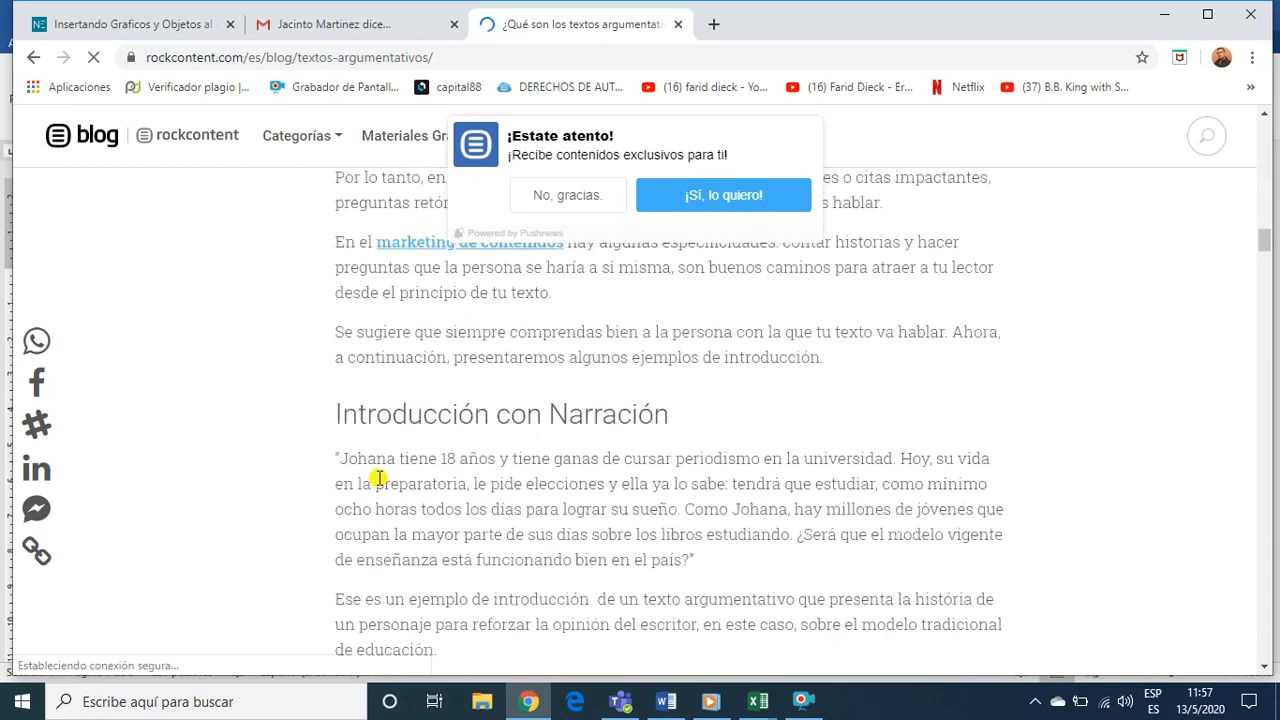
pyautogui.scroll(5, 370, 497)
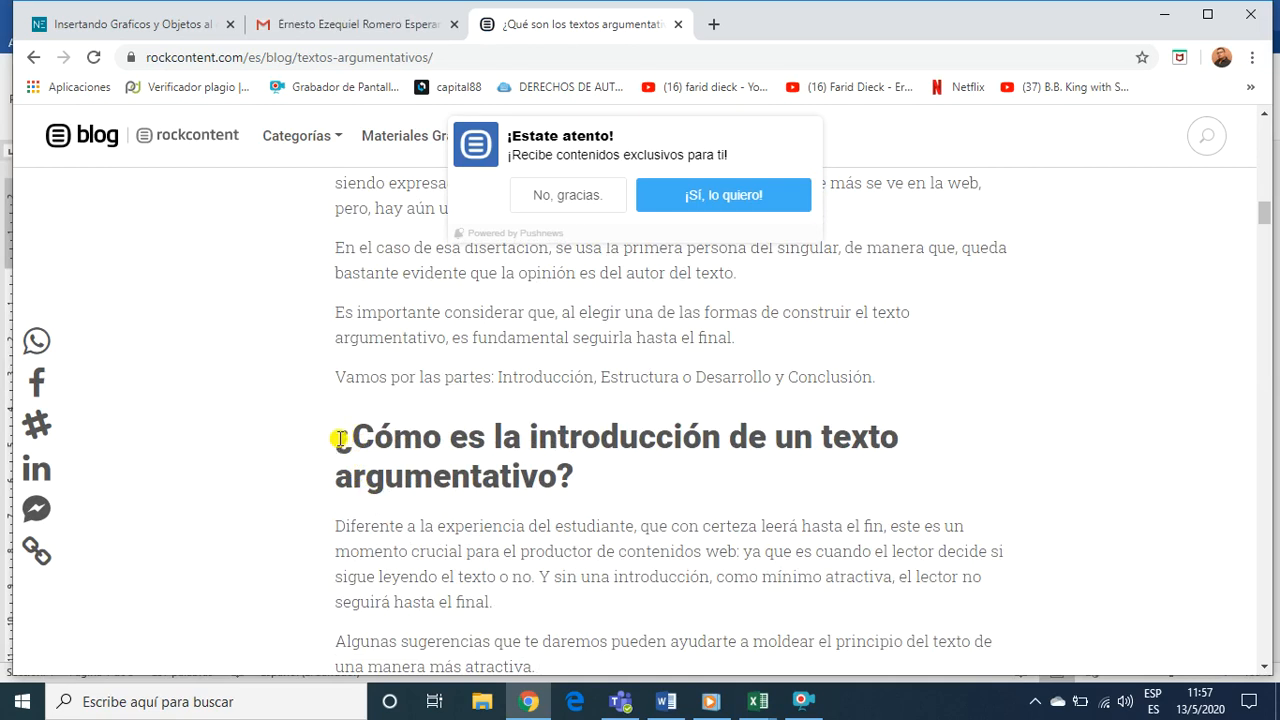
# Copy the section "¿Cómo es la introducción de un texto argumentativo?" with its five paragraphs into the Word document below FORMATO DE PARRAFO
pyautogui.moveTo(340, 439); pyautogui.dragTo(894, 648)
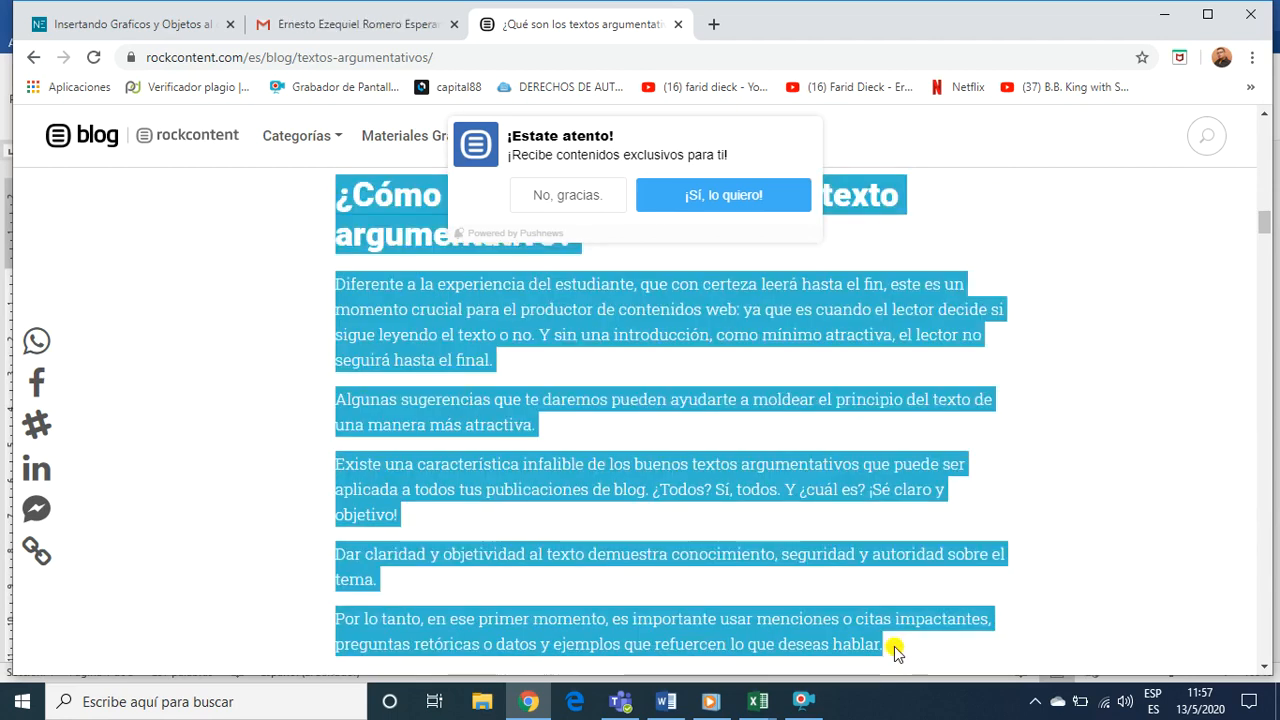
pyautogui.click(670, 700)
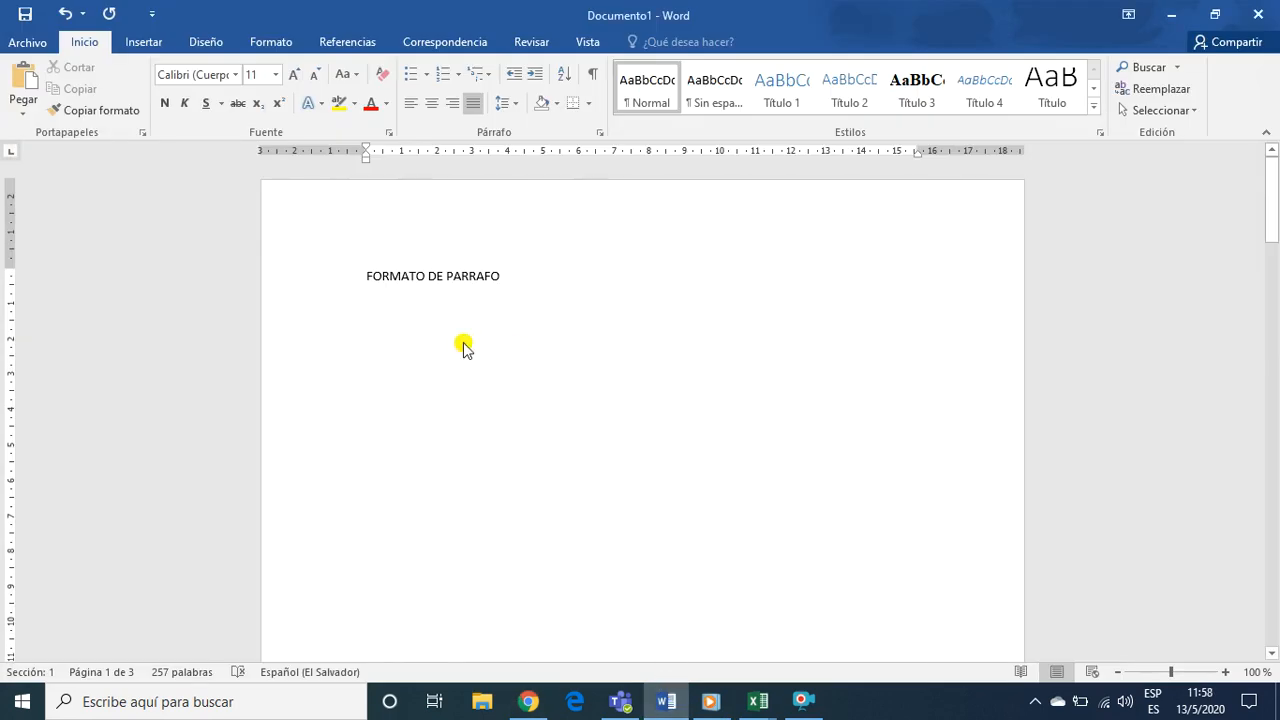
pyautogui.write('¿Cómo es la introducción de un texto argumentativo? Diferente a la experiencia del estudiante, que con certeza leerá hasta el fin, este es un momento crucial para el productor de contenidos web: ya que es cuando el lector decide si sigue leyendo el texto o no. Y sin una introducción, como mínimo atractiva, el lector no seguirá hasta el final. Algunas sugerencias que te daremos pueden ayudarte a moldear el principio del texto de una manera más atractiva. Existe una característica infalible de los buenos textos argumentativos que puede ser aplicada a todos tus publicaciones de blog. ¿Todos? Sí, todos. Y ¿cuál es? ¡Sé claro y objetivo! Dar claridad y objetividad al texto demuestra conocimiento, seguridad y autoridad sobre el tema. Por lo tanto, en ese primer momento, es importante usar menciones o citas impactantes, preguntas retóricas o datos y ejemplos que refuercen lo que deseas hablar.')
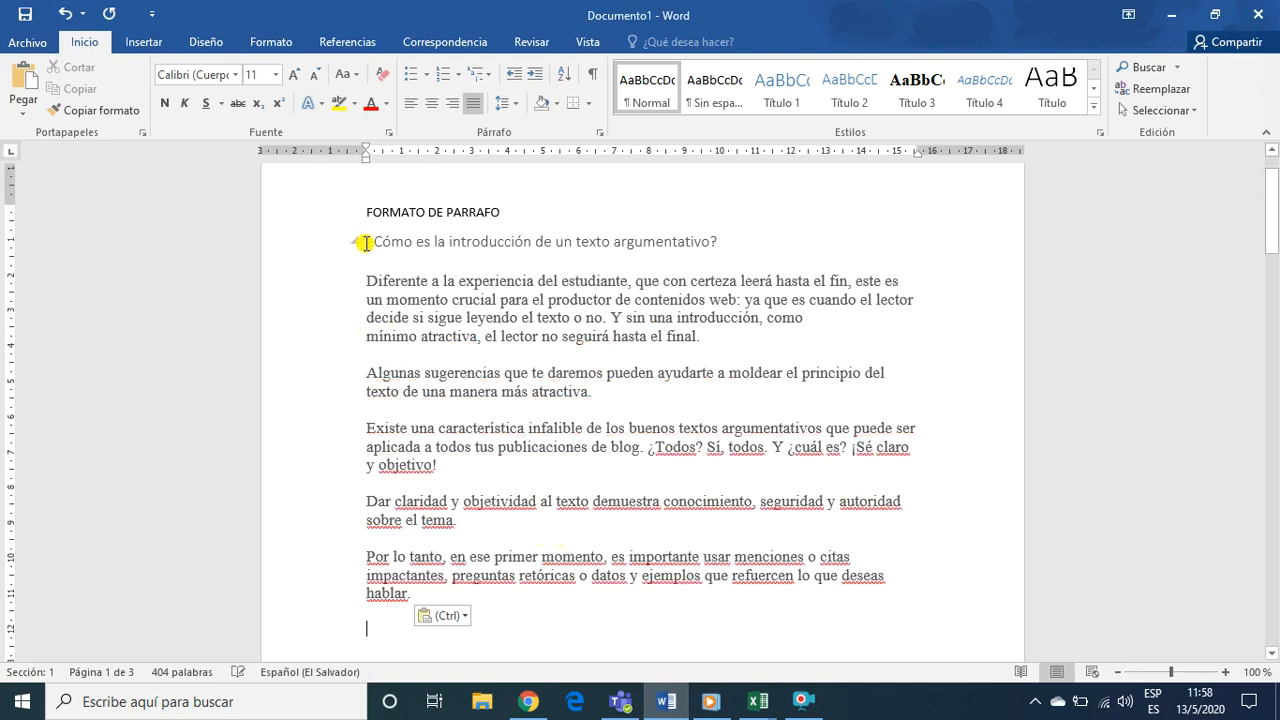
# Set the pasted heading and paragraphs to the Calibri (Cuerpo) font at size 12
pyautogui.moveTo(366, 242)
pyautogui.mouseDown()
pyautogui.moveTo(372, 372)
pyautogui.moveTo(413, 602)
pyautogui.mouseUp()
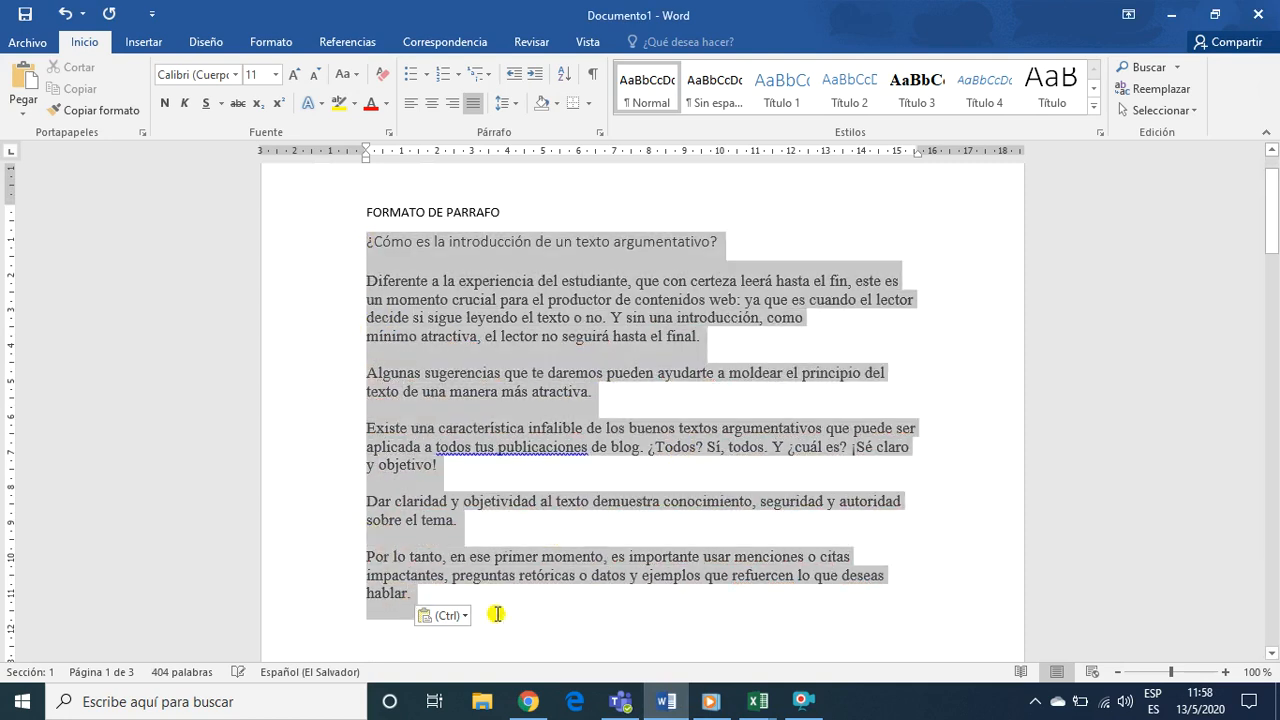
pyautogui.moveTo(497, 614); pyautogui.dragTo(497, 614)
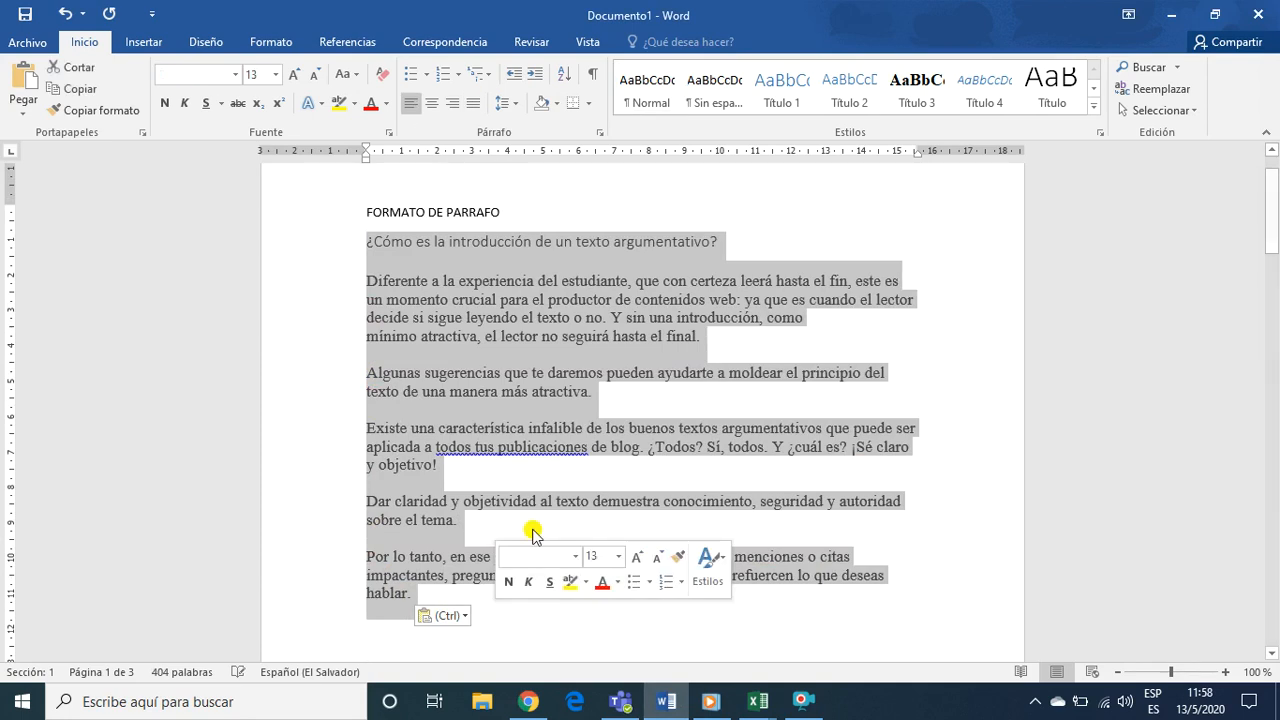
pyautogui.click(235, 76)
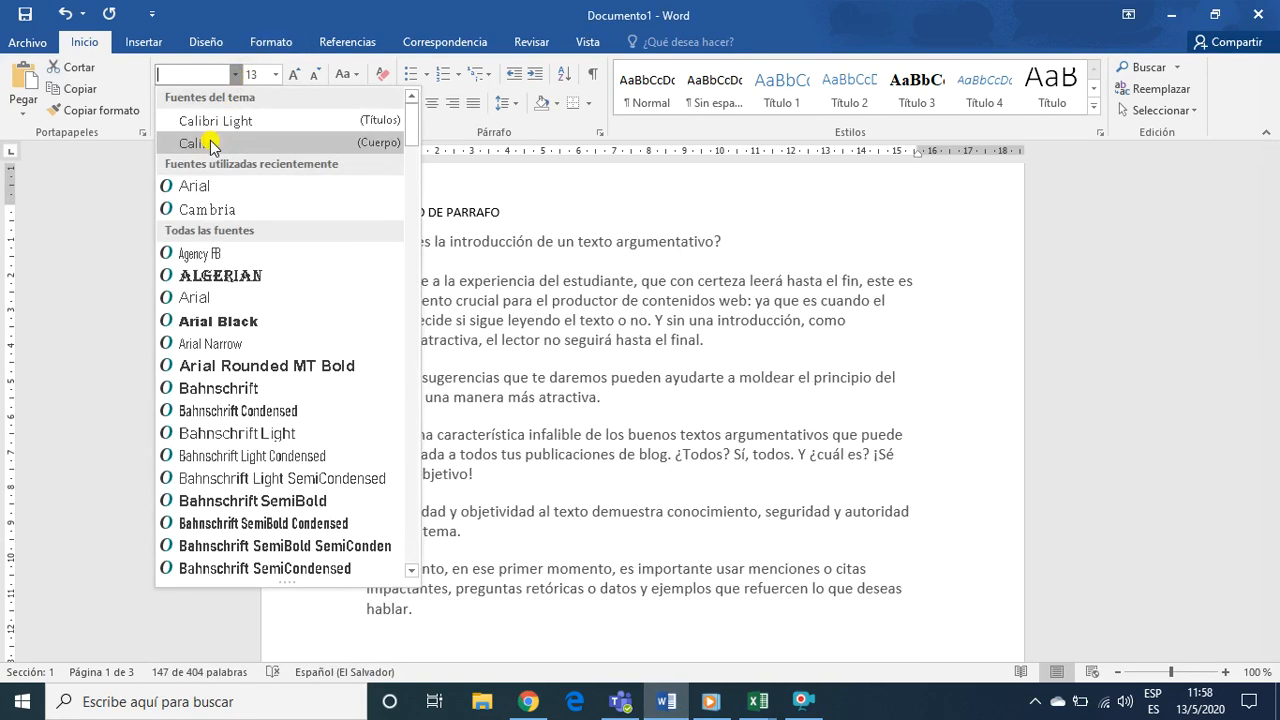
pyautogui.click(211, 146)
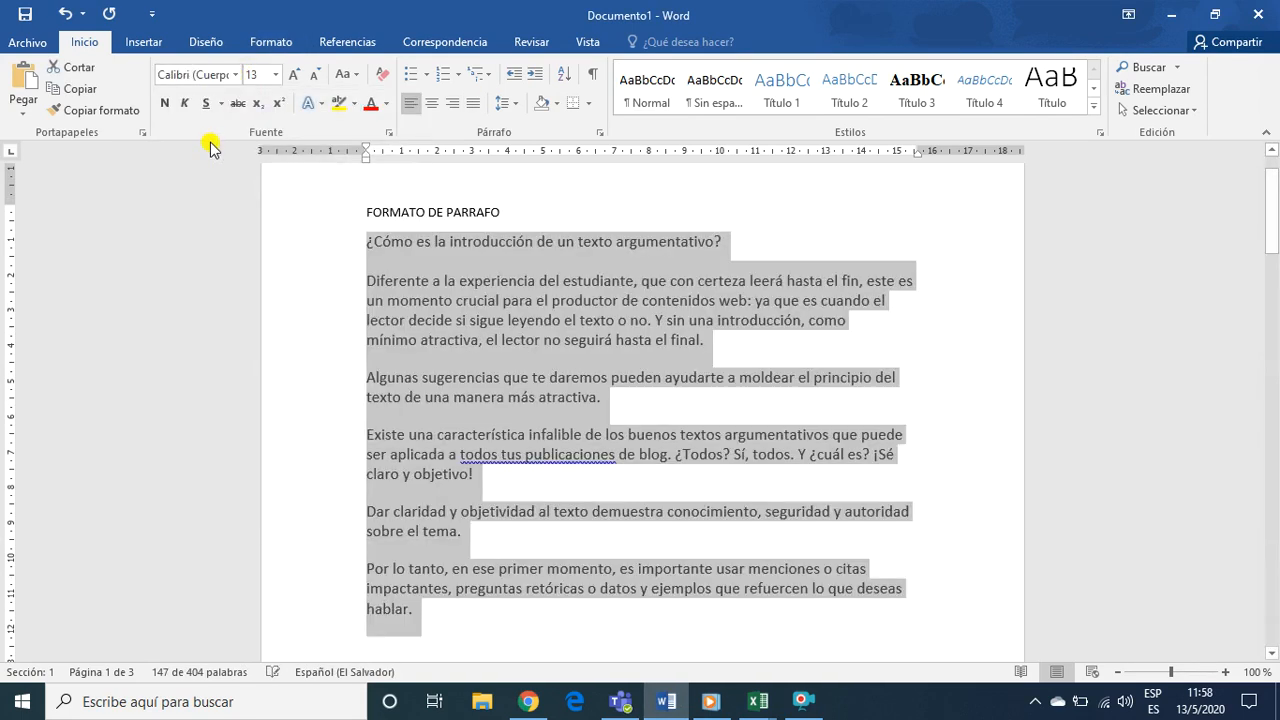
pyautogui.click(277, 76)
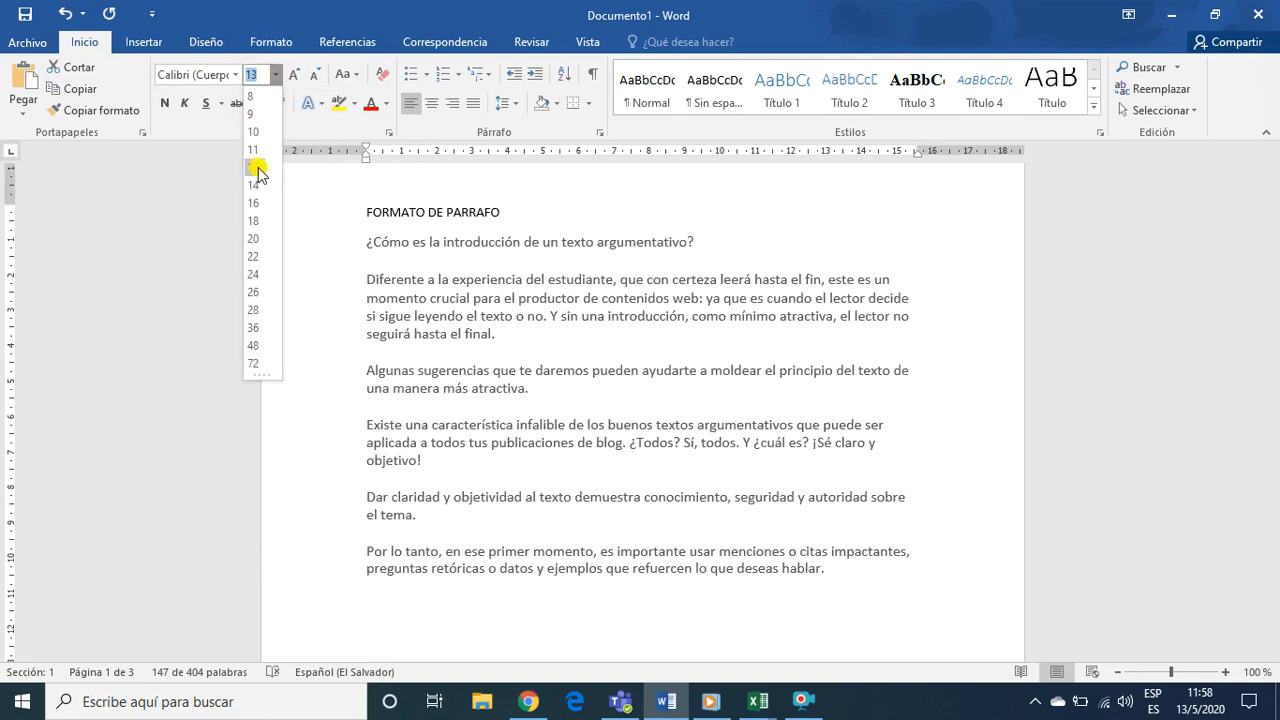
pyautogui.click(255, 168)
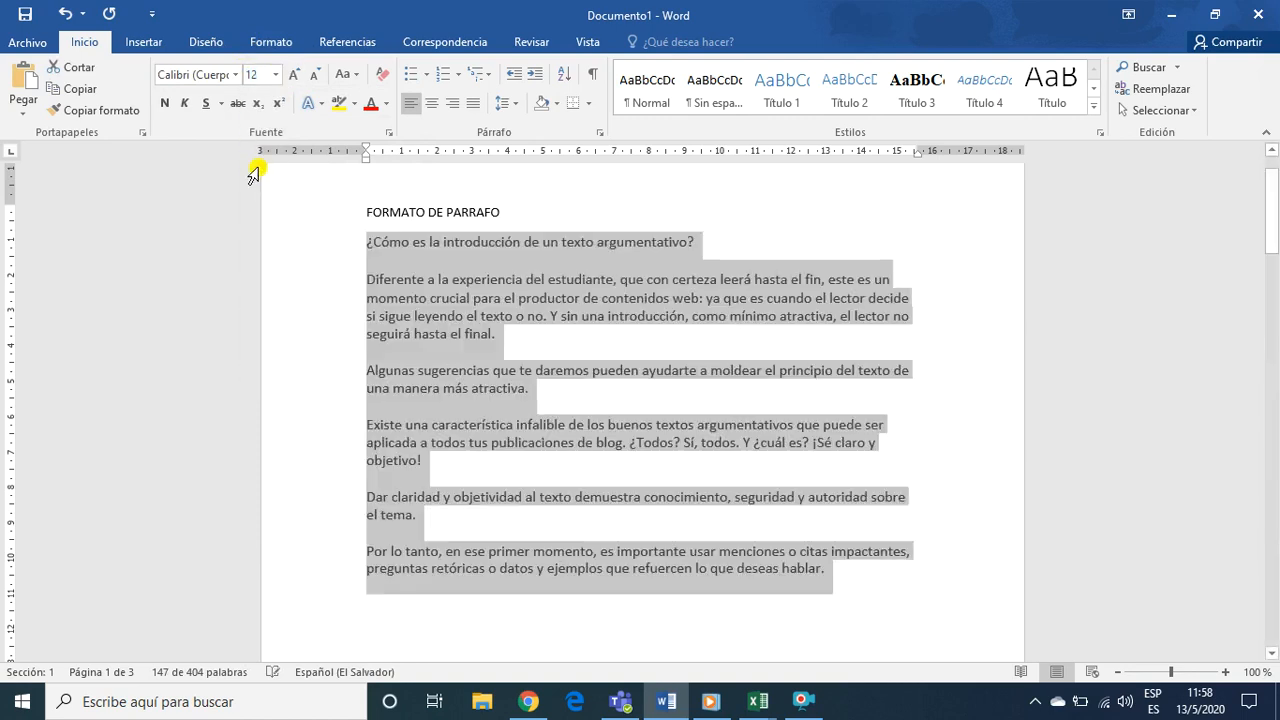
# Justify the pasted text, set its line spacing to 1.15 and clear the selection
pyautogui.click(474, 104)
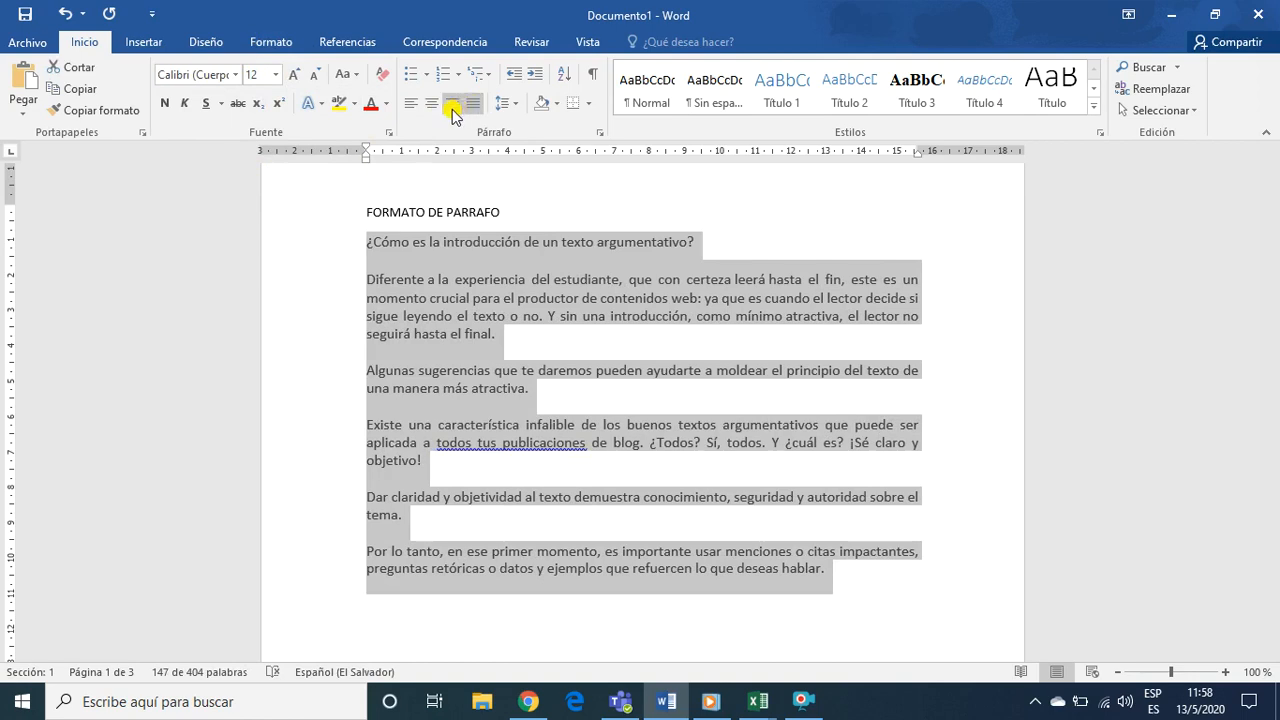
pyautogui.click(517, 105)
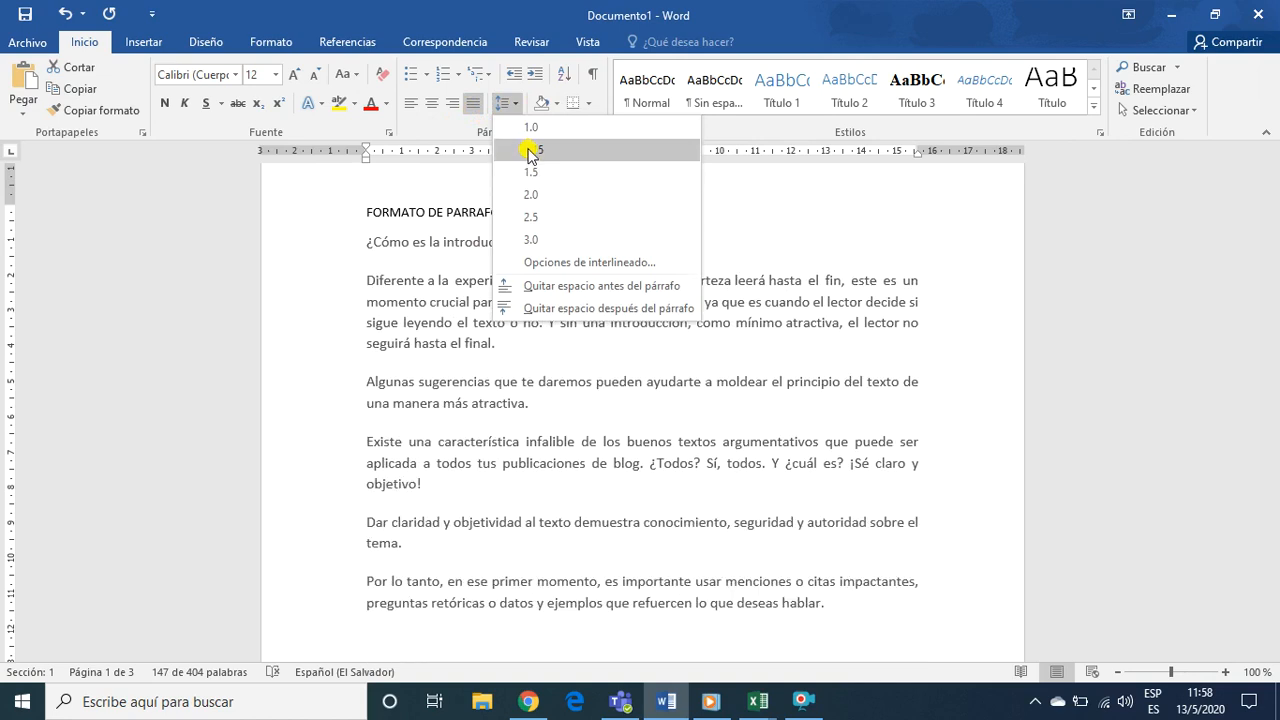
pyautogui.click(530, 150)
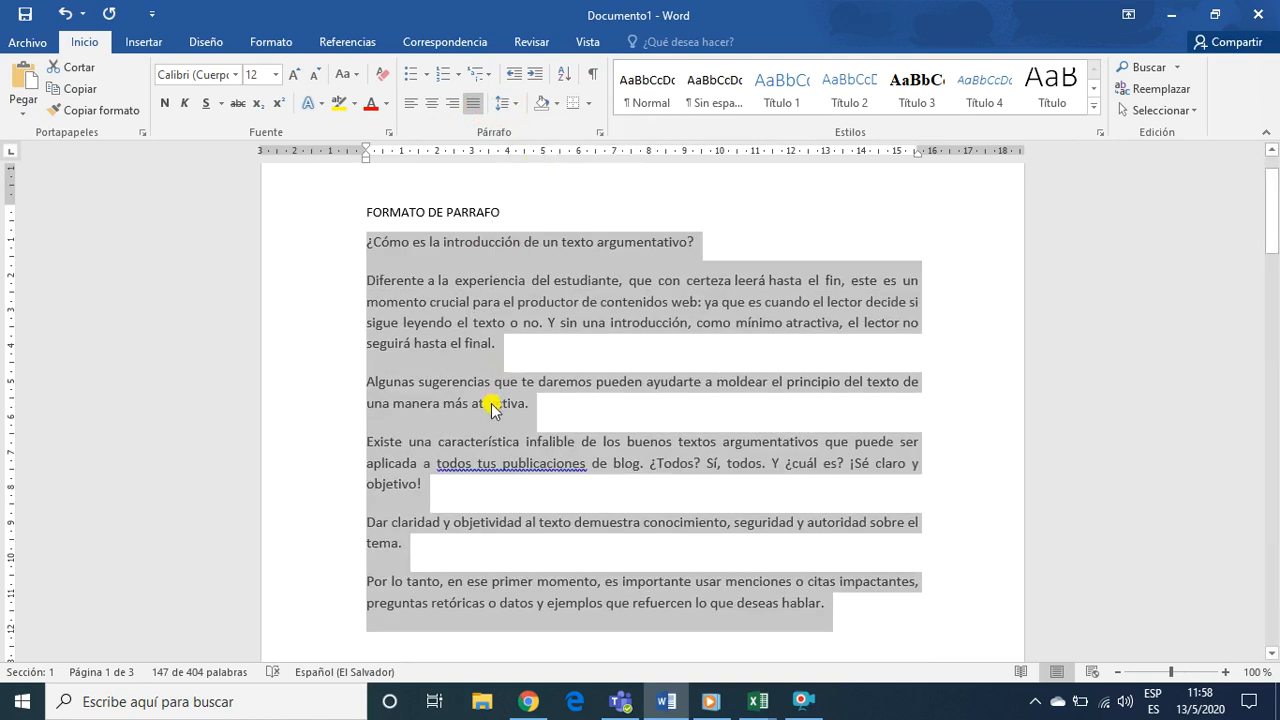
pyautogui.click(527, 420)
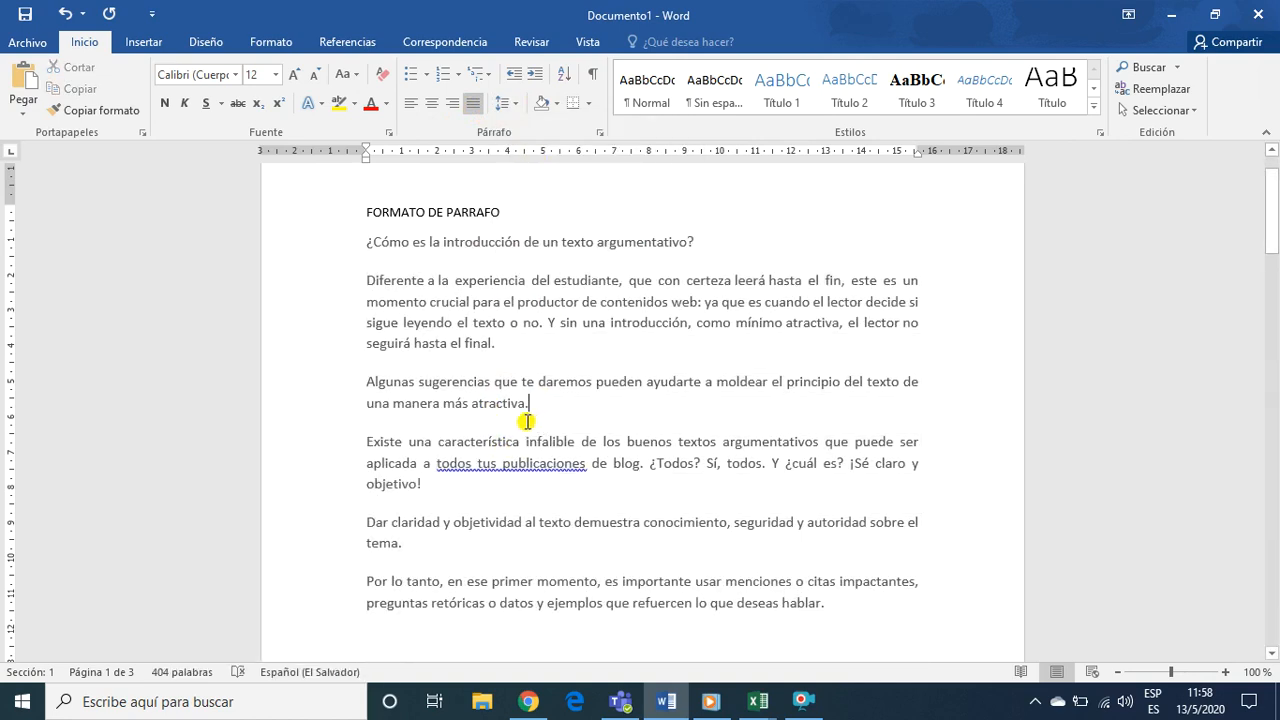
# Apply the Normal margins preset to the first page, with 2.5 cm top and bottom and 3 cm left and right
pyautogui.scroll(2, 522, 428)
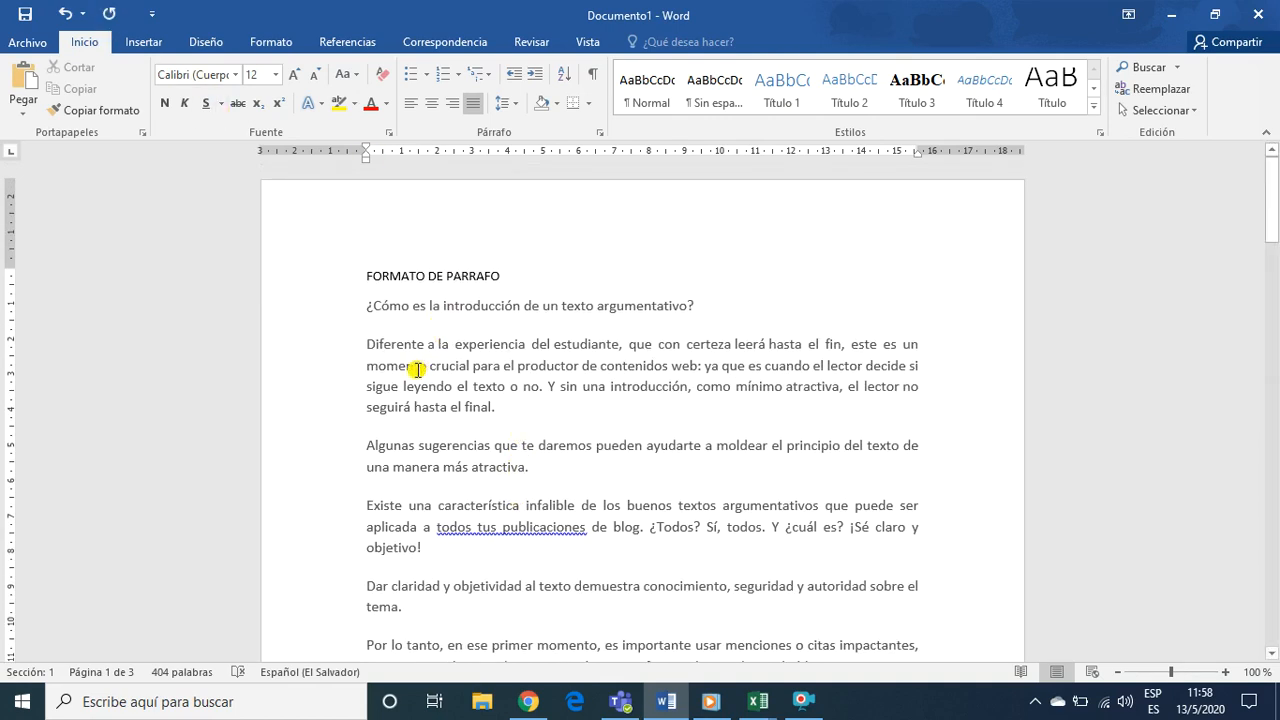
pyautogui.scroll(-5, 416, 380)
pyautogui.scroll(2, 522, 438)
pyautogui.scroll(2, 520, 438)
pyautogui.click(279, 47)
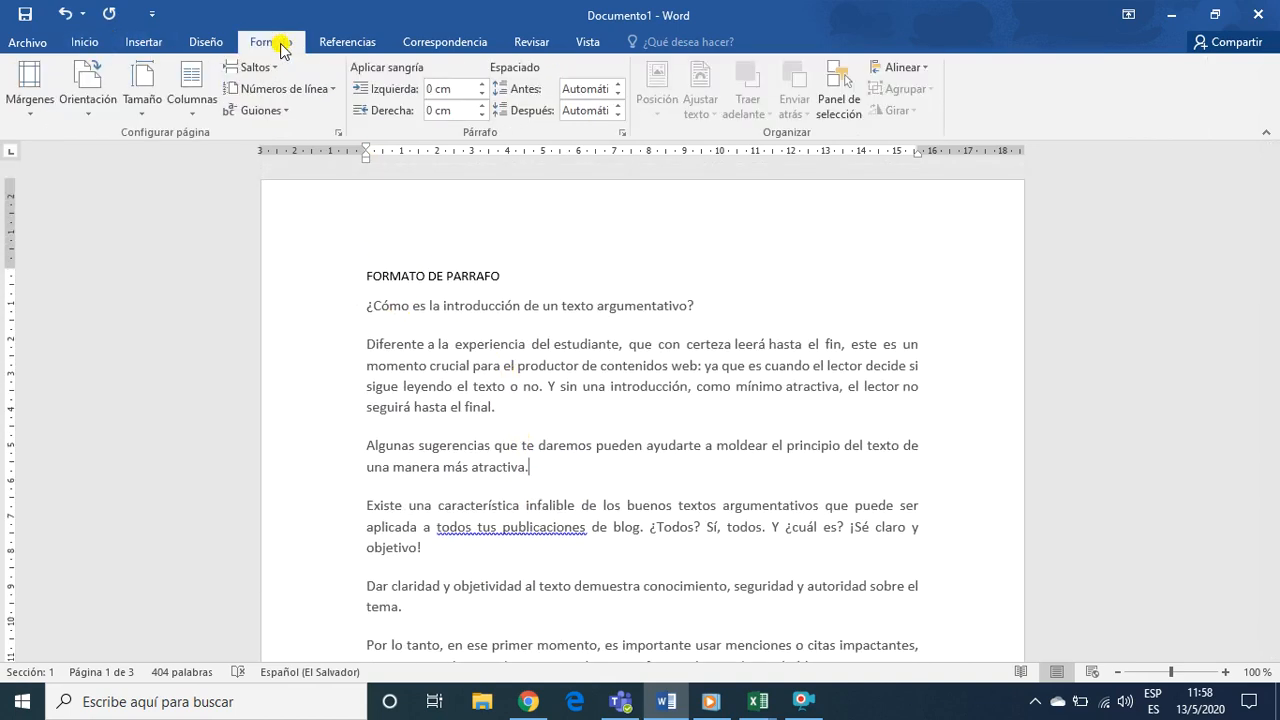
pyautogui.click(31, 105)
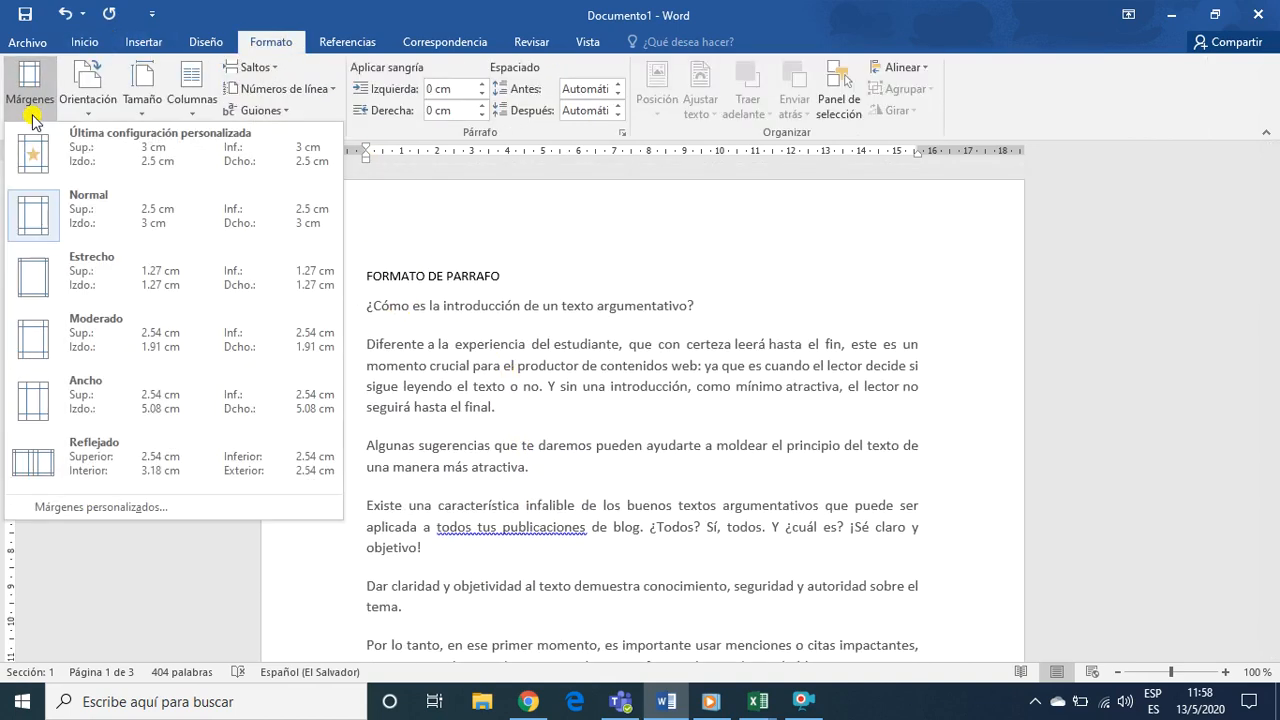
pyautogui.click(33, 217)
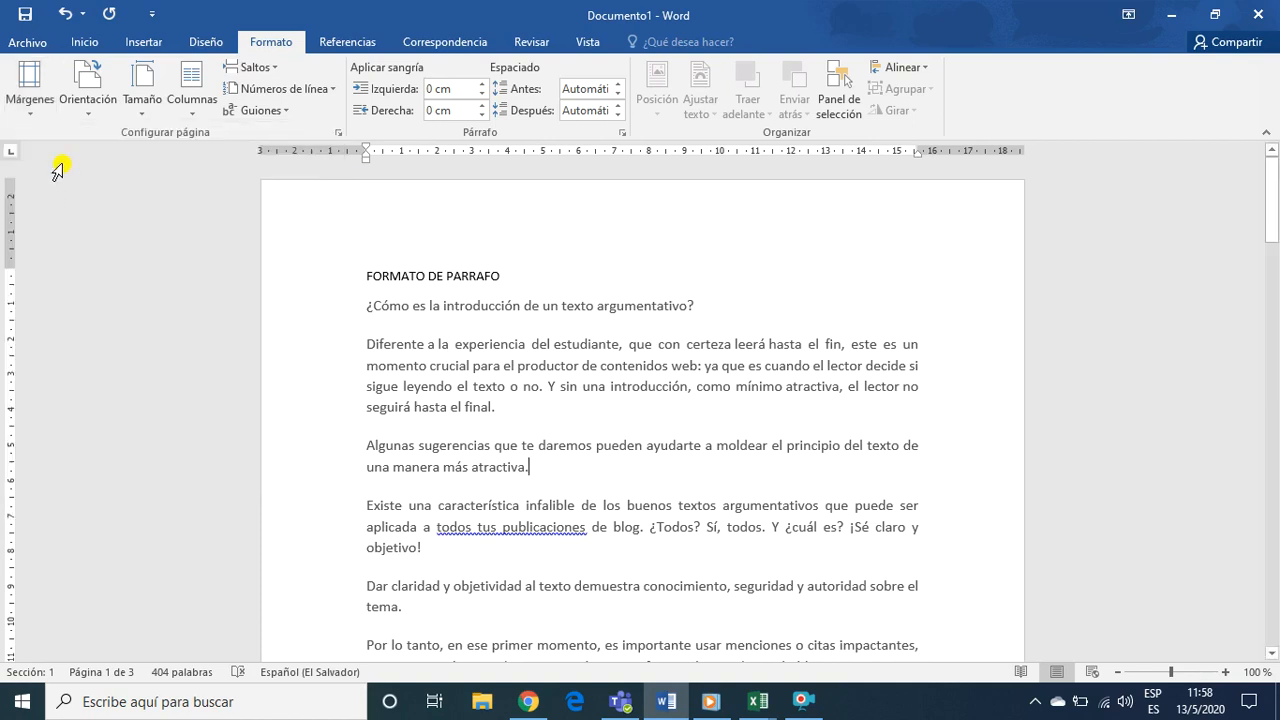
# Set the first page's paper size to Carta (letter) and its orientation to Vertical
pyautogui.click(142, 100)
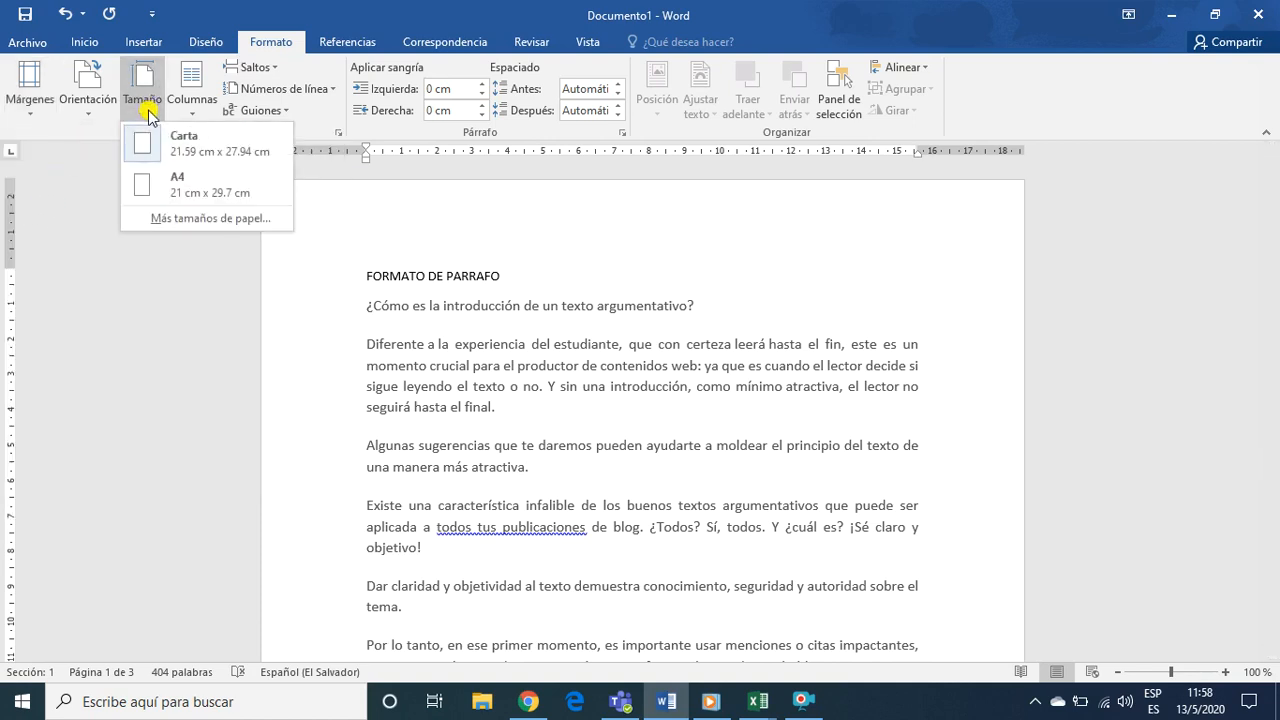
pyautogui.click(188, 148)
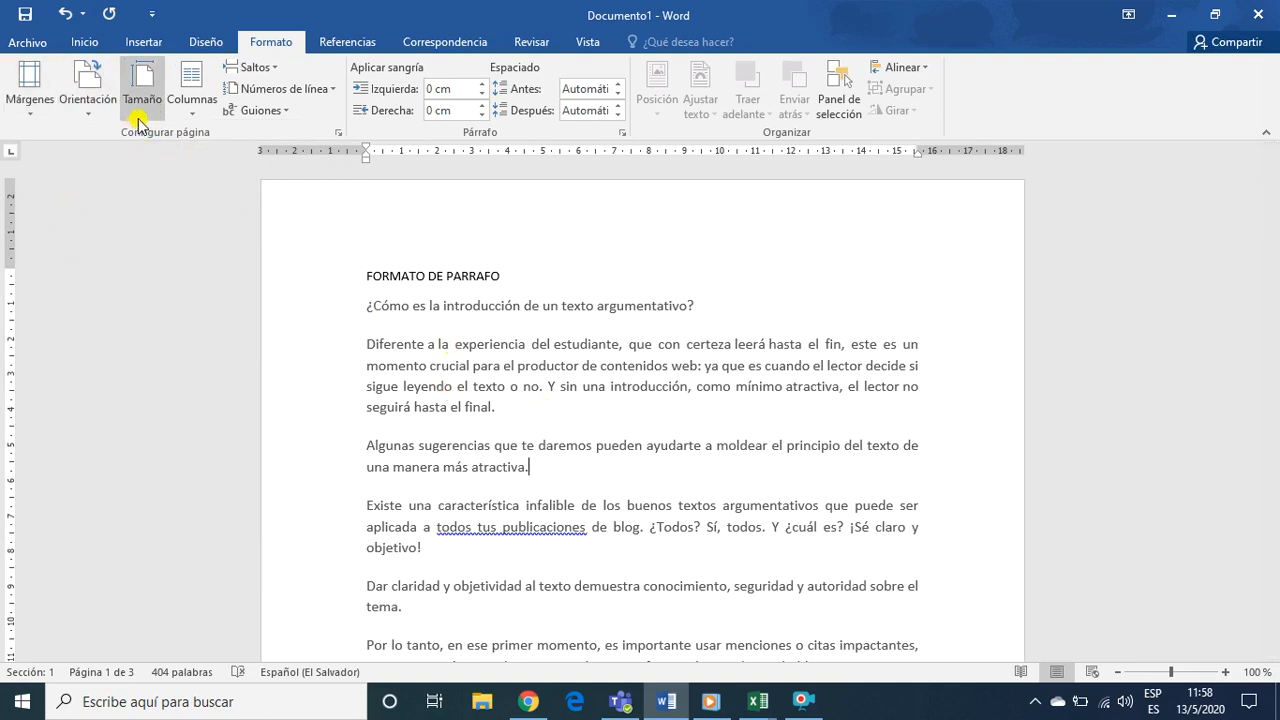
pyautogui.click(88, 100)
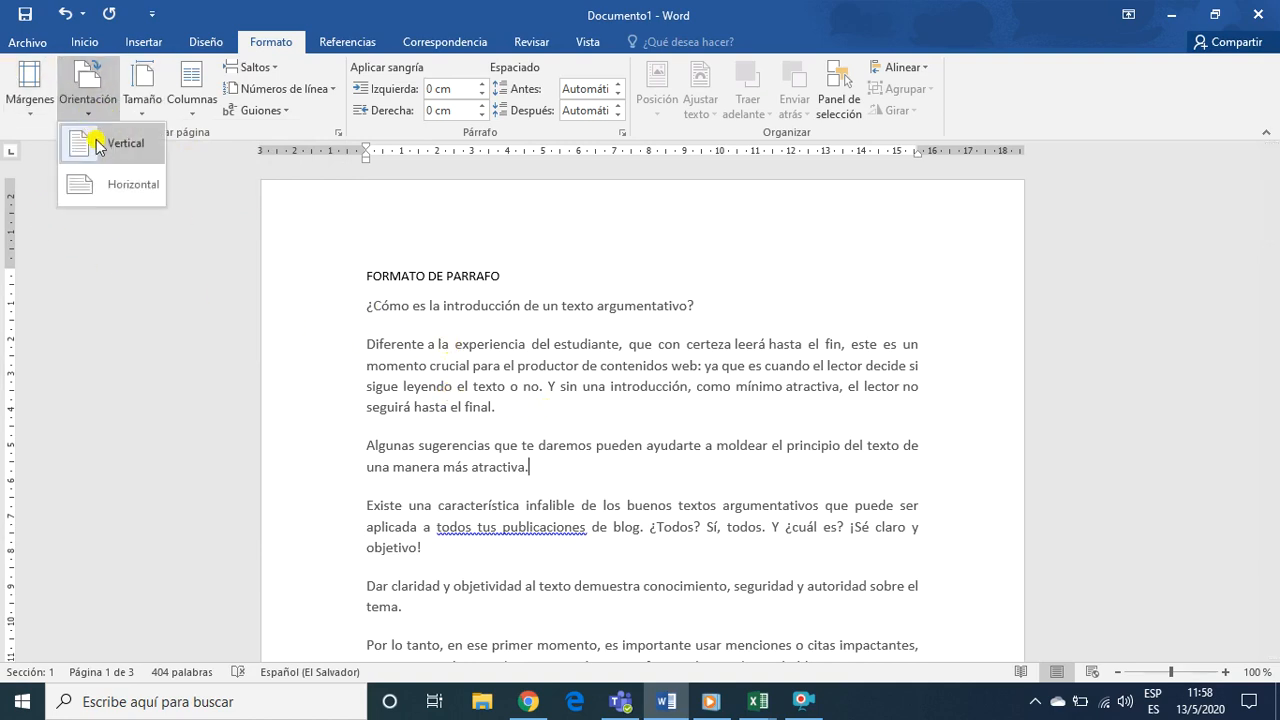
pyautogui.click(84, 144)
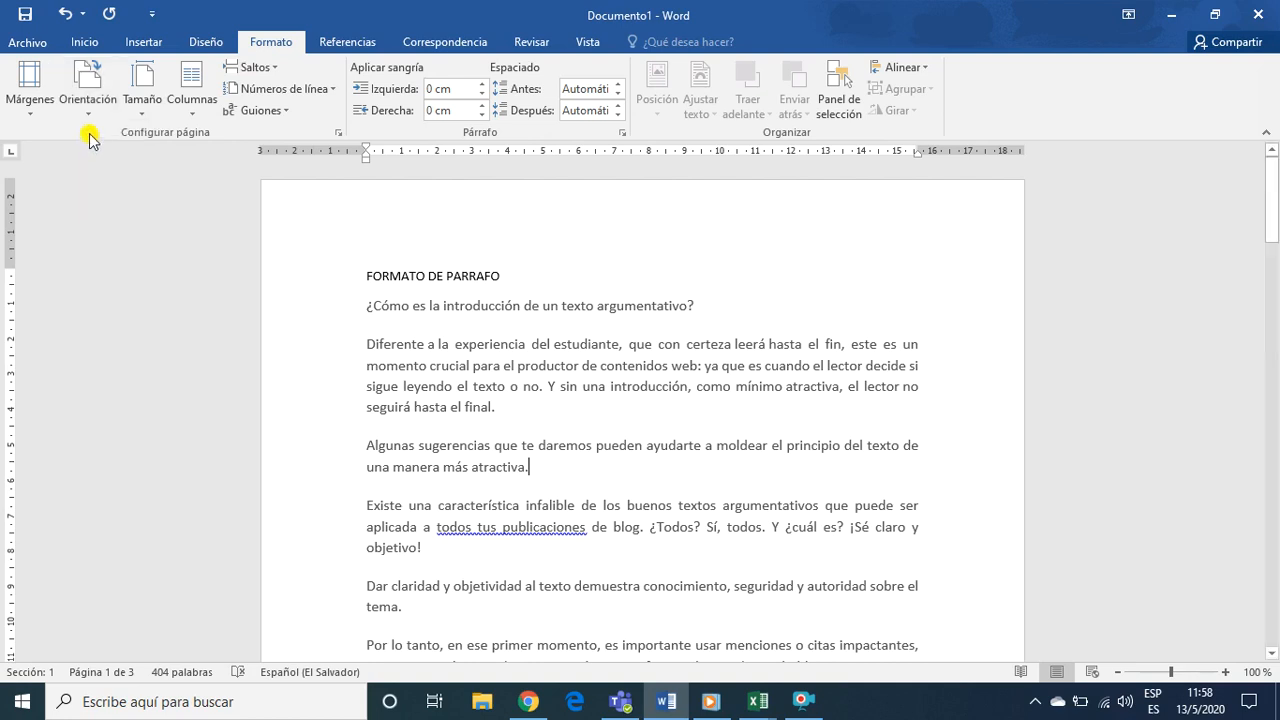
# Center the heading FORMATO DE PARRAFO on the first page
pyautogui.scroll(-10, 425, 333)
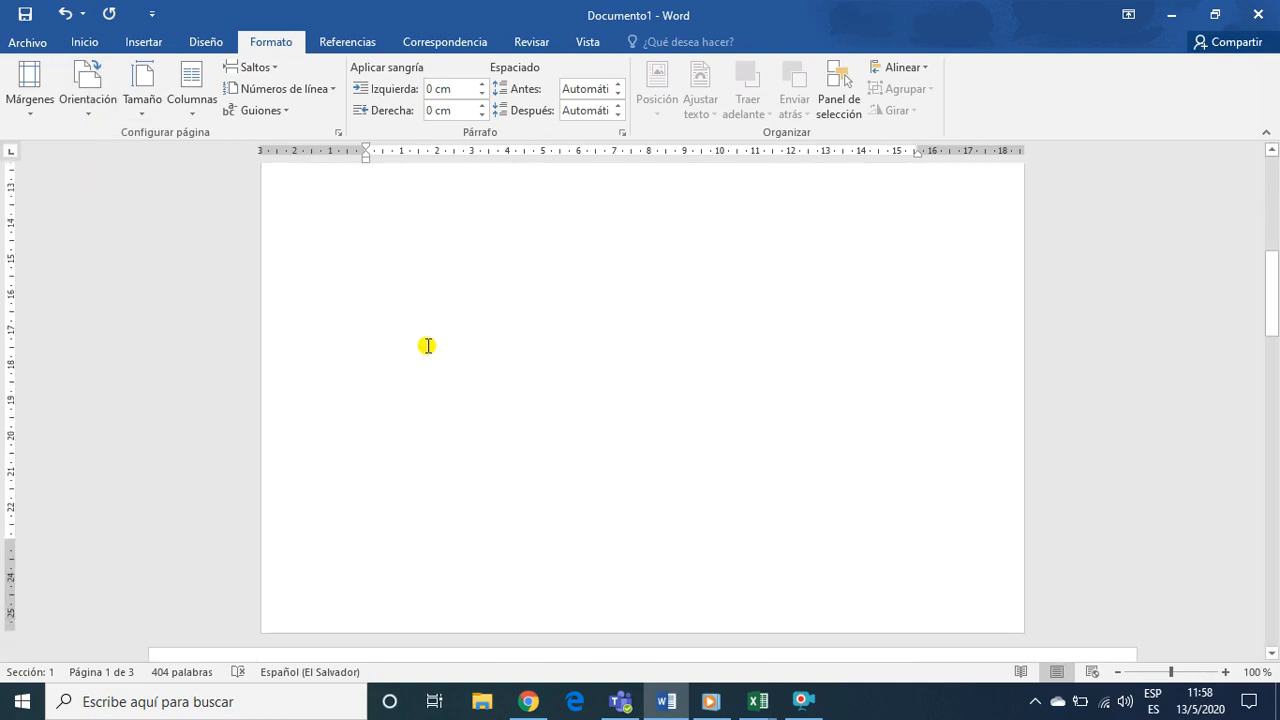
pyautogui.scroll(10, 427, 346)
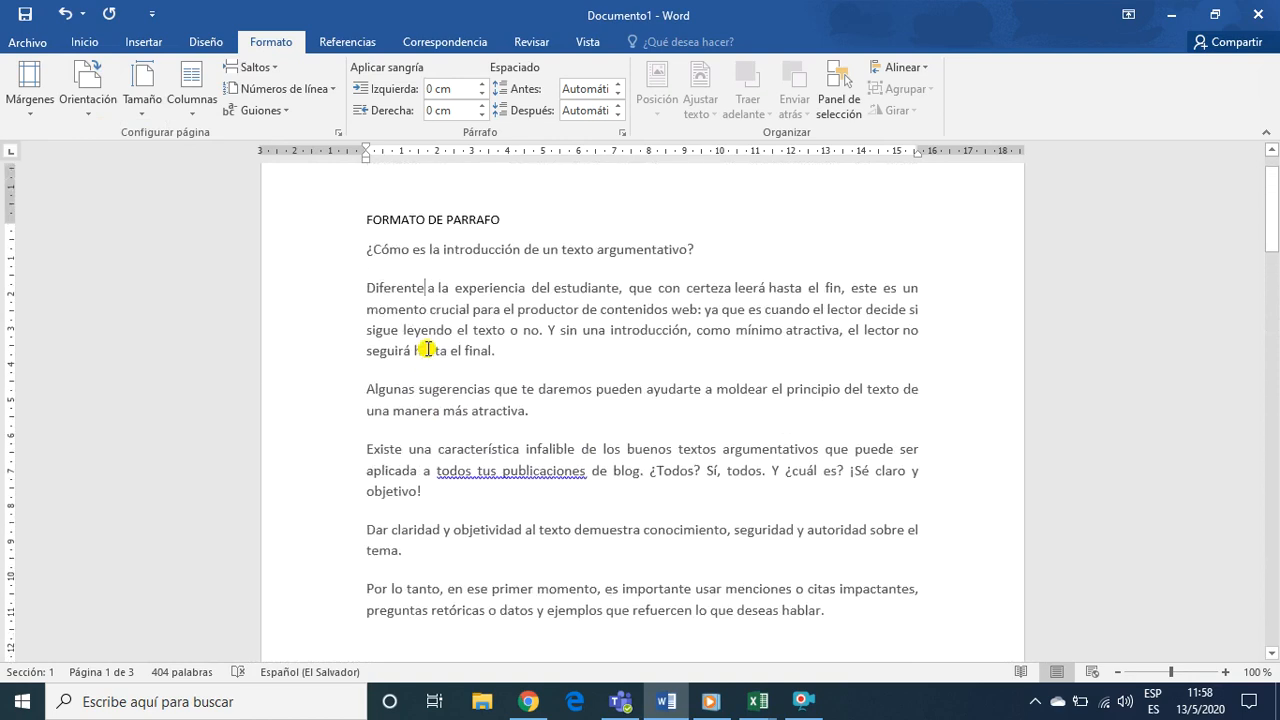
pyautogui.scroll(1, 427, 349)
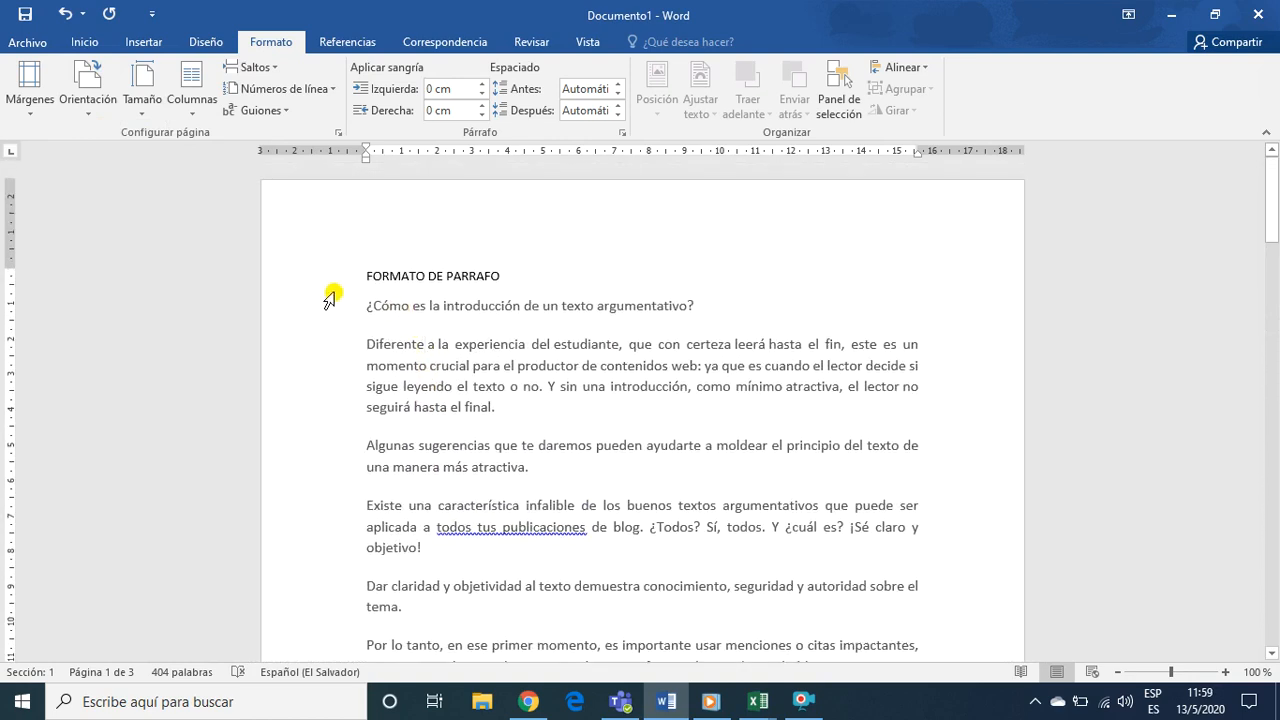
pyautogui.click(331, 279)
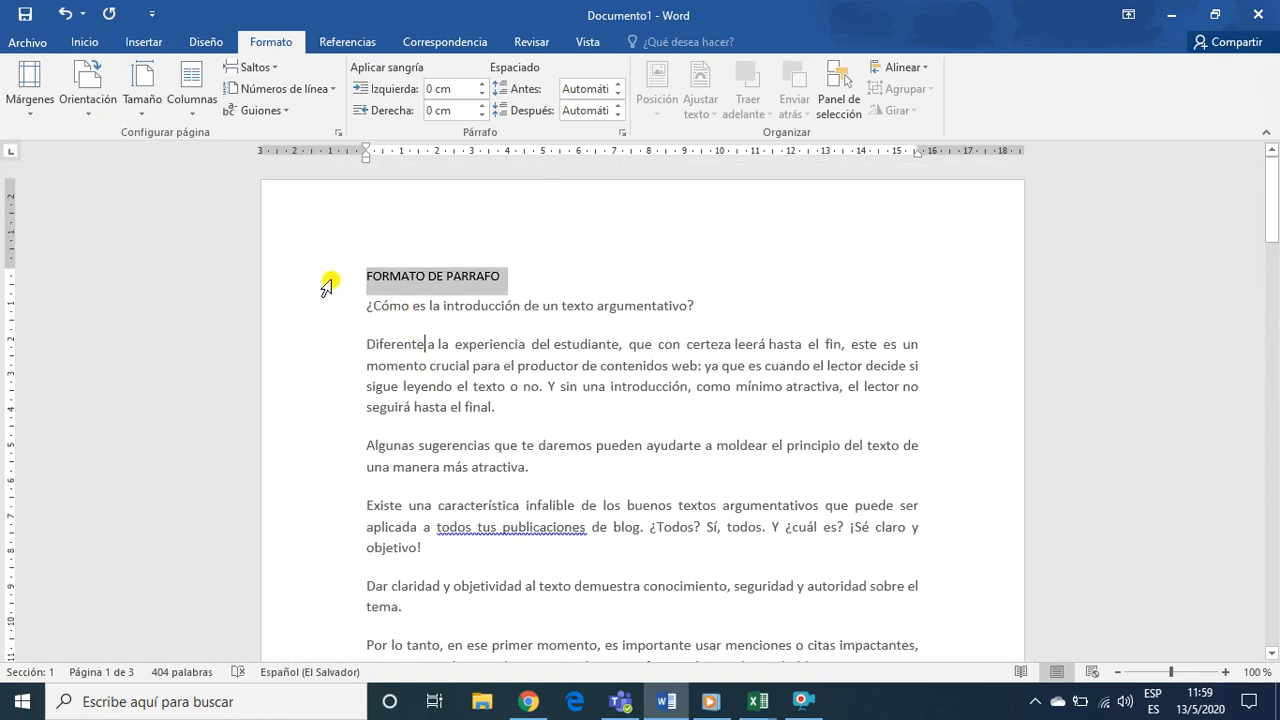
pyautogui.click(32, 42)
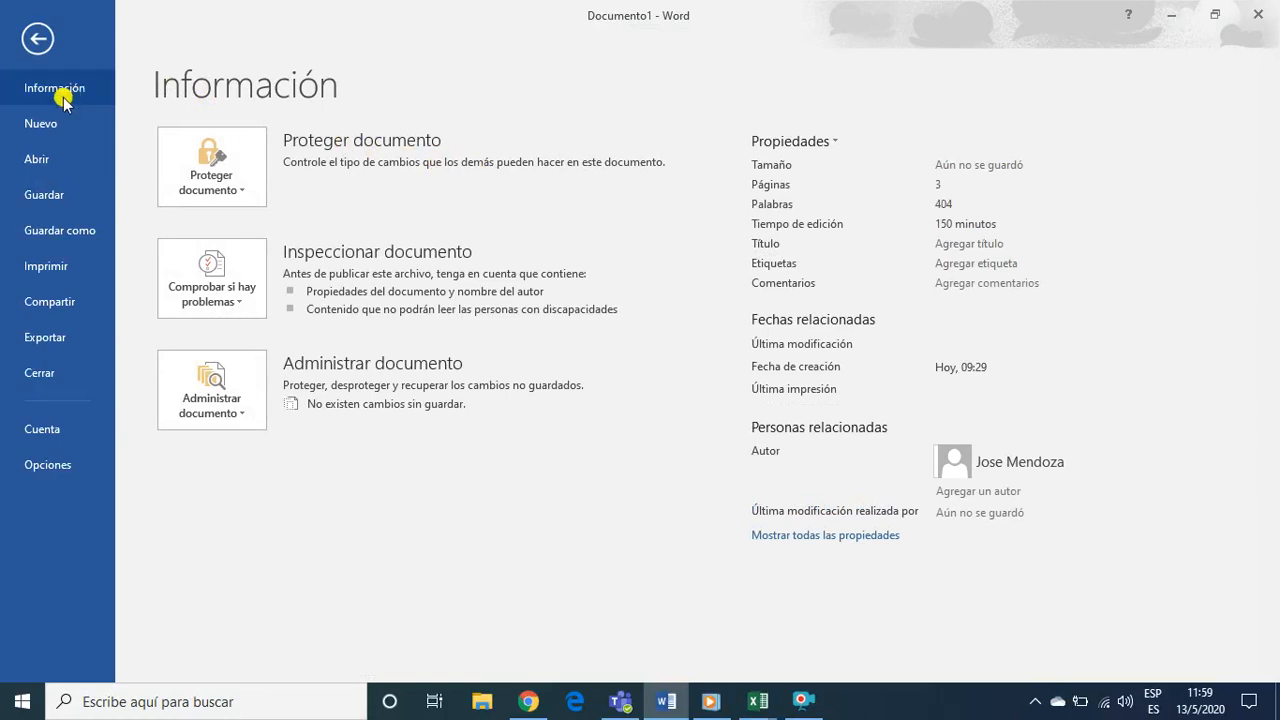
pyautogui.click(32, 42)
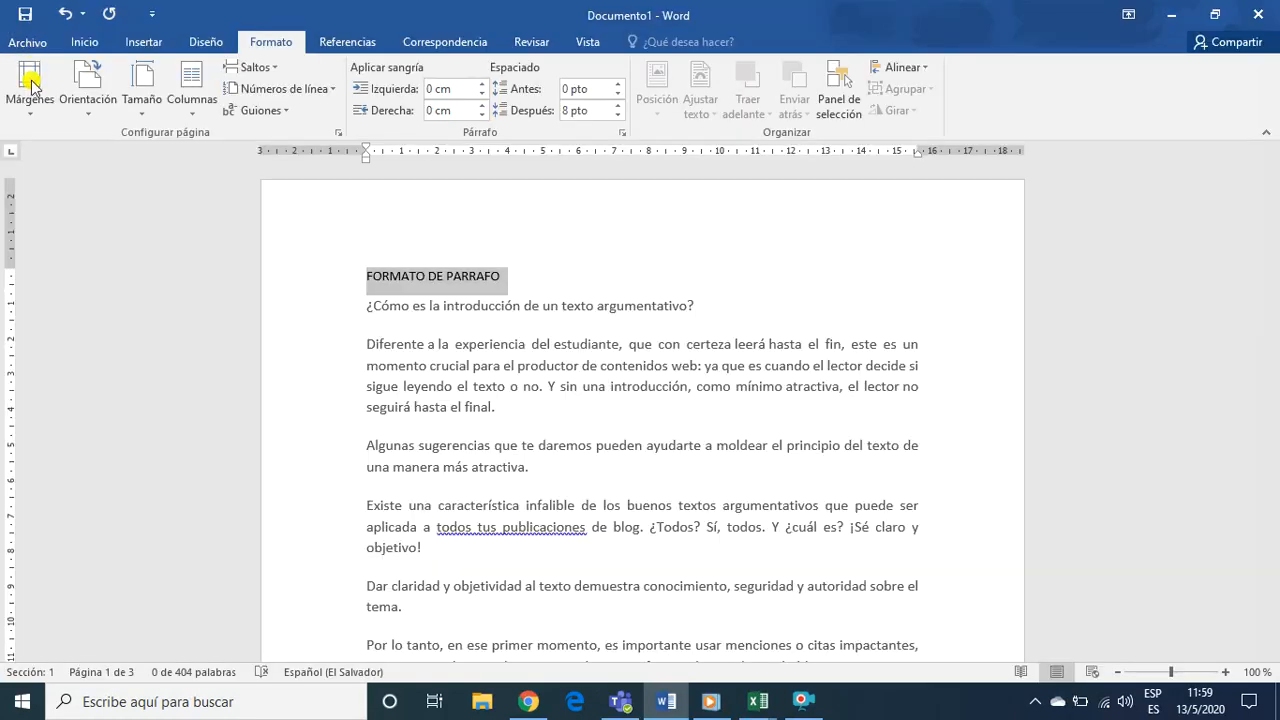
pyautogui.click(90, 41)
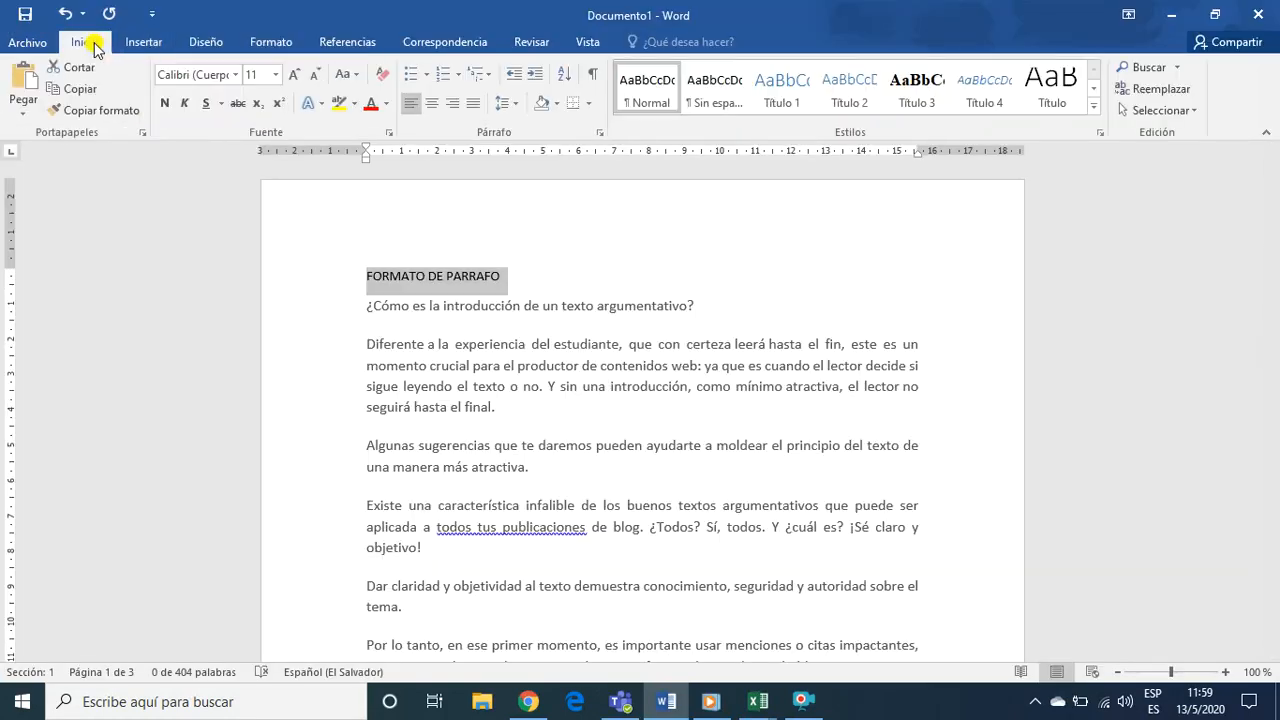
pyautogui.click(424, 108)
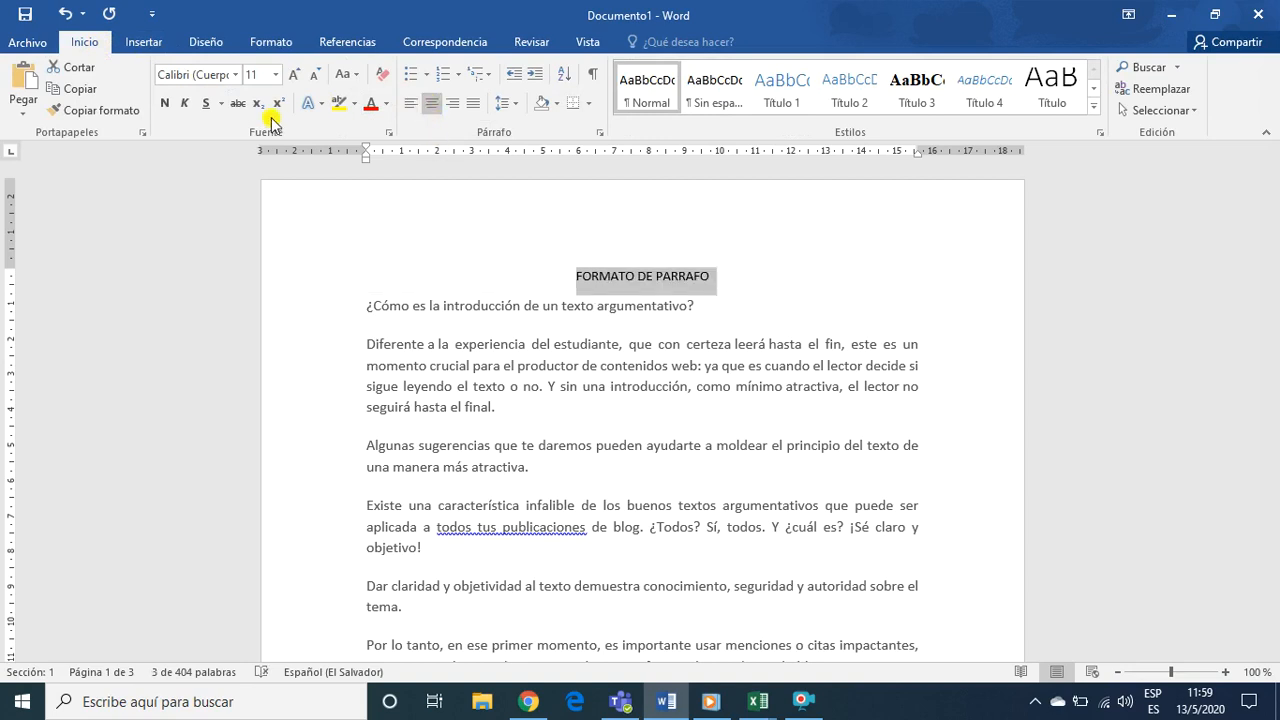
# Enlarge the FORMATO DE PARRAFO heading to size 16, make it bold and insert a blank line below it
pyautogui.click(296, 76)
pyautogui.click(296, 76)
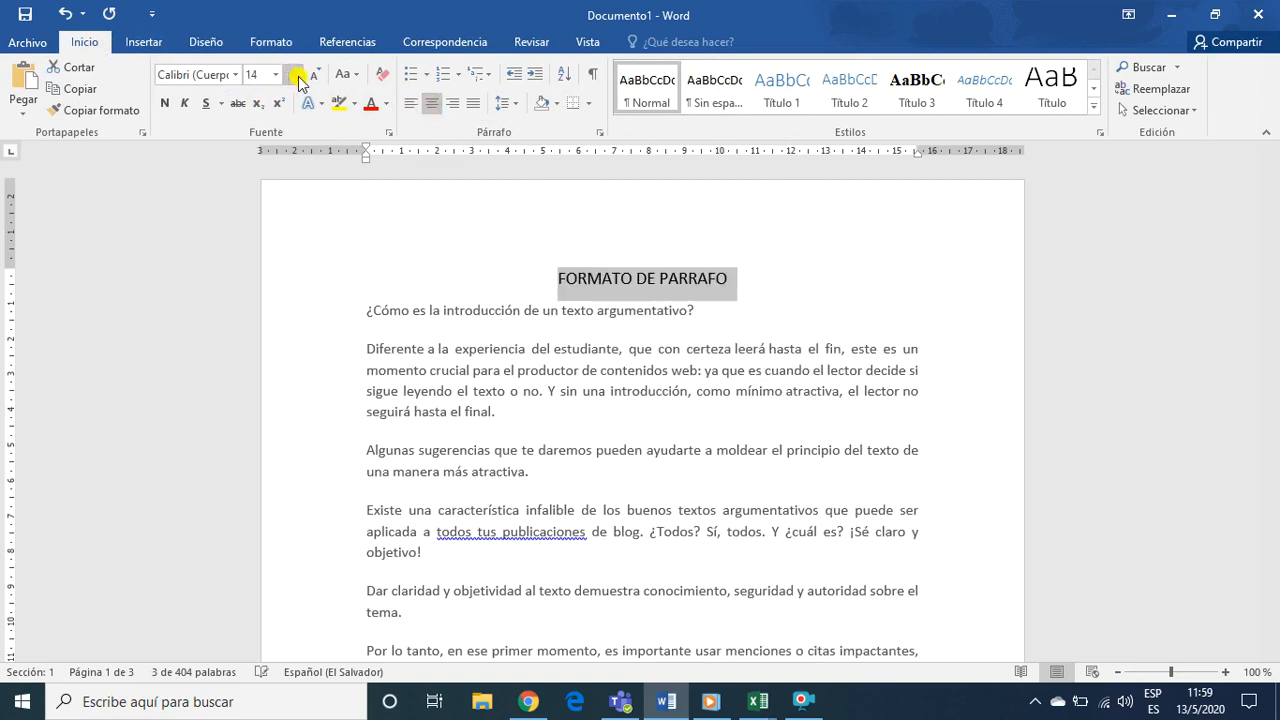
pyautogui.click(296, 76)
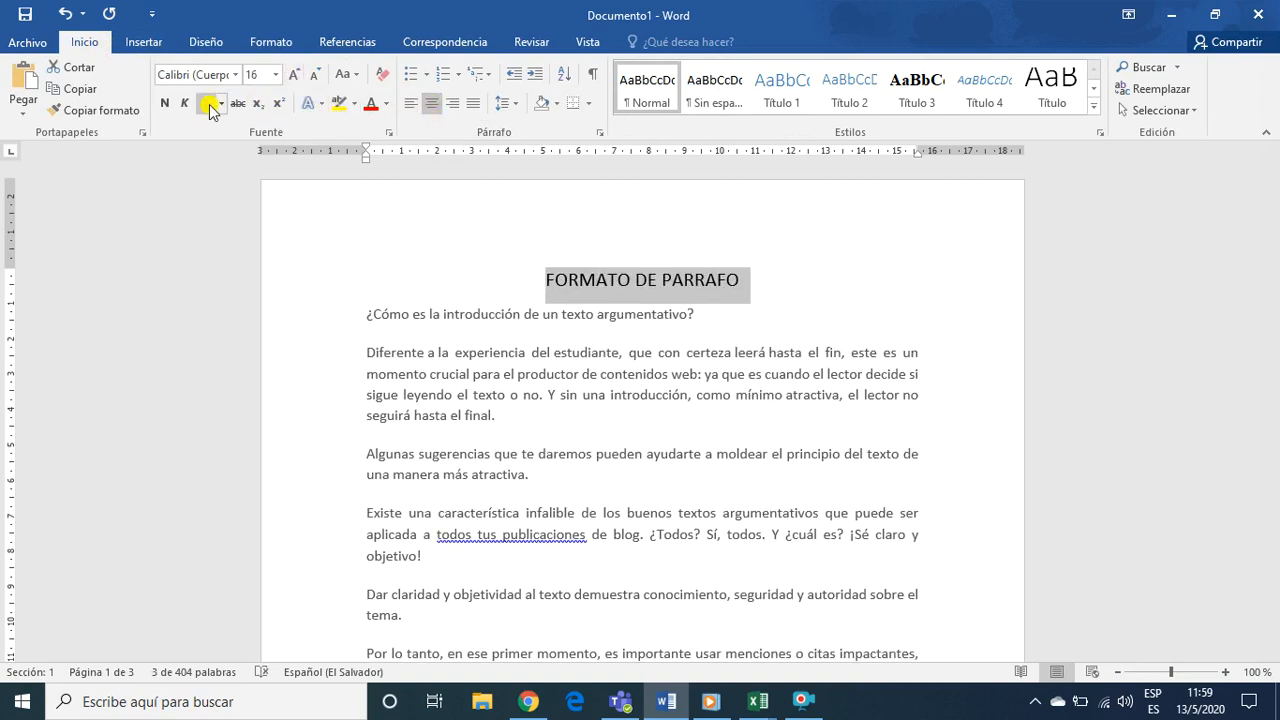
pyautogui.click(167, 108)
pyautogui.click(758, 286)
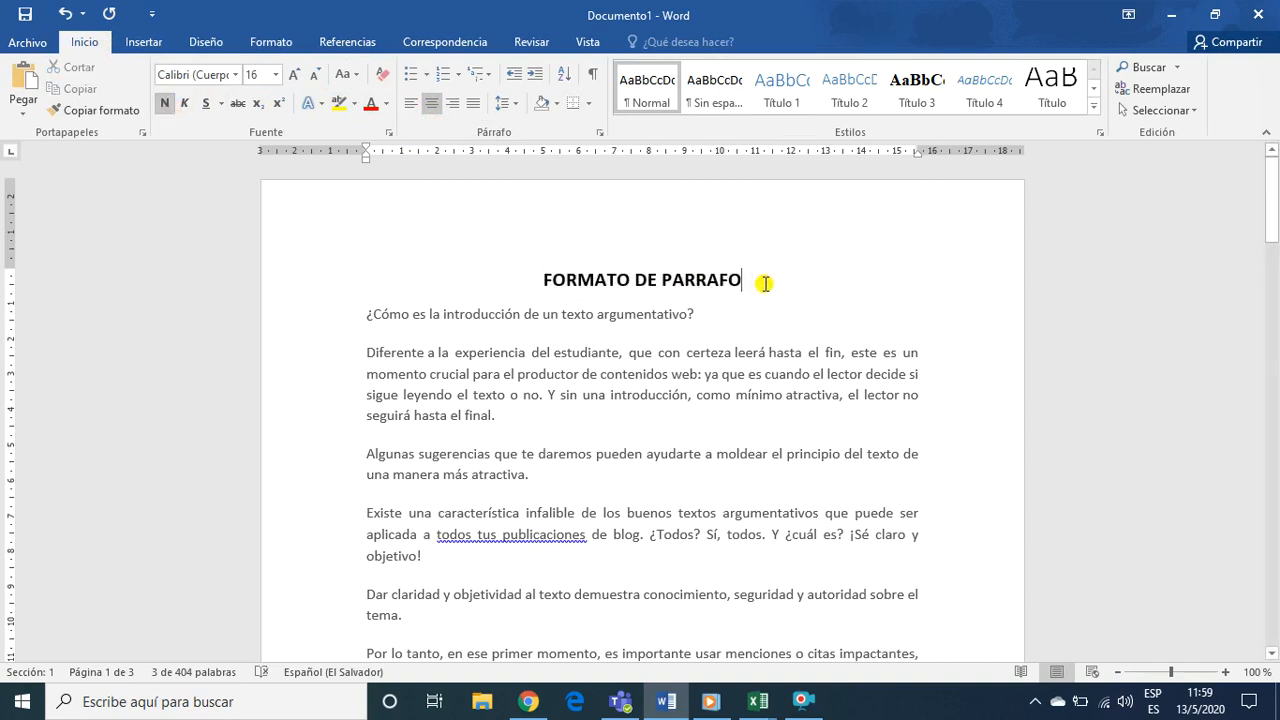
pyautogui.press('Return')
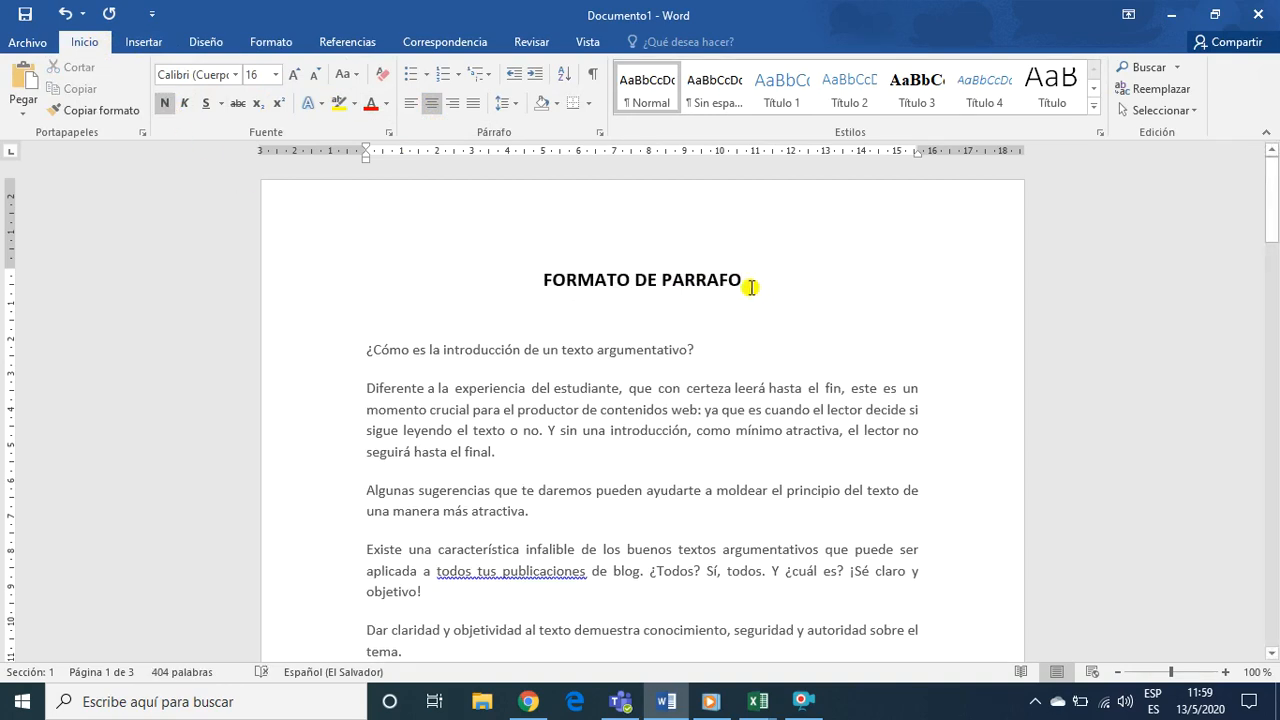
# Review the FORMATO DE PARRAFO page, then examine the title, columns, pictures and shape on the AGUA page
pyautogui.scroll(-8, 616, 391)
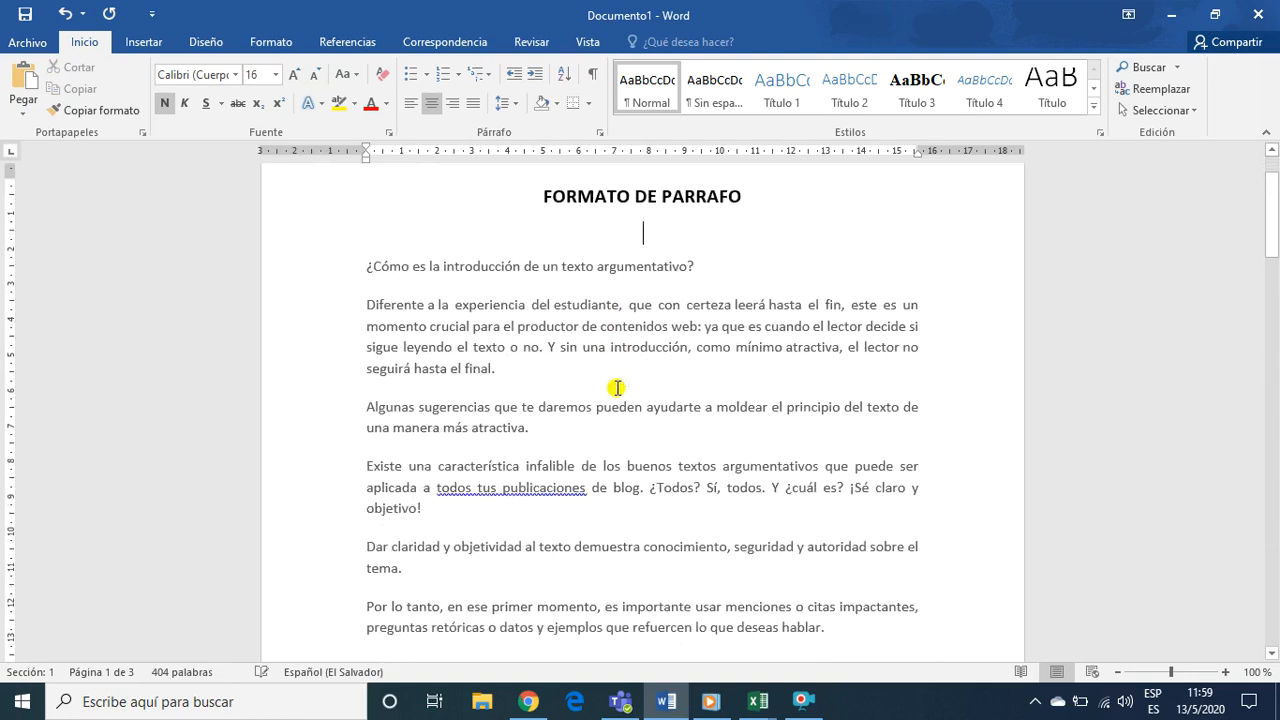
pyautogui.scroll(-3, 609, 405)
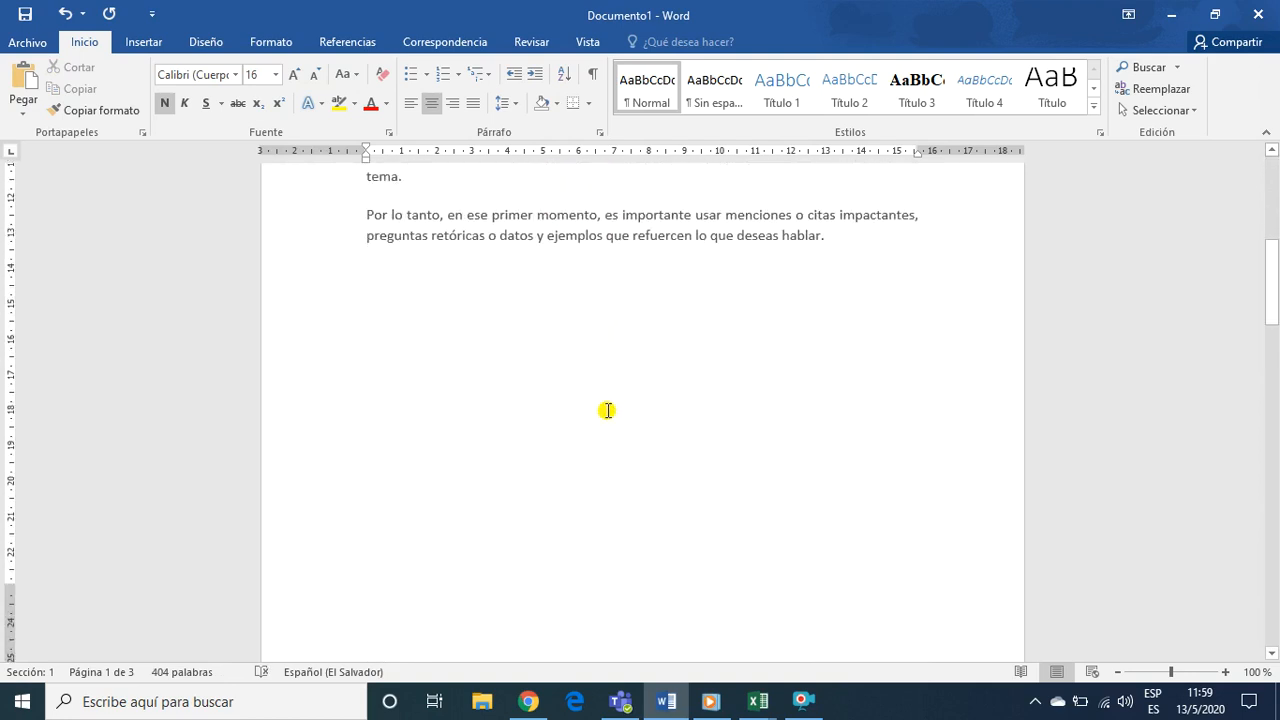
pyautogui.scroll(6, 609, 405)
pyautogui.scroll(4, 606, 410)
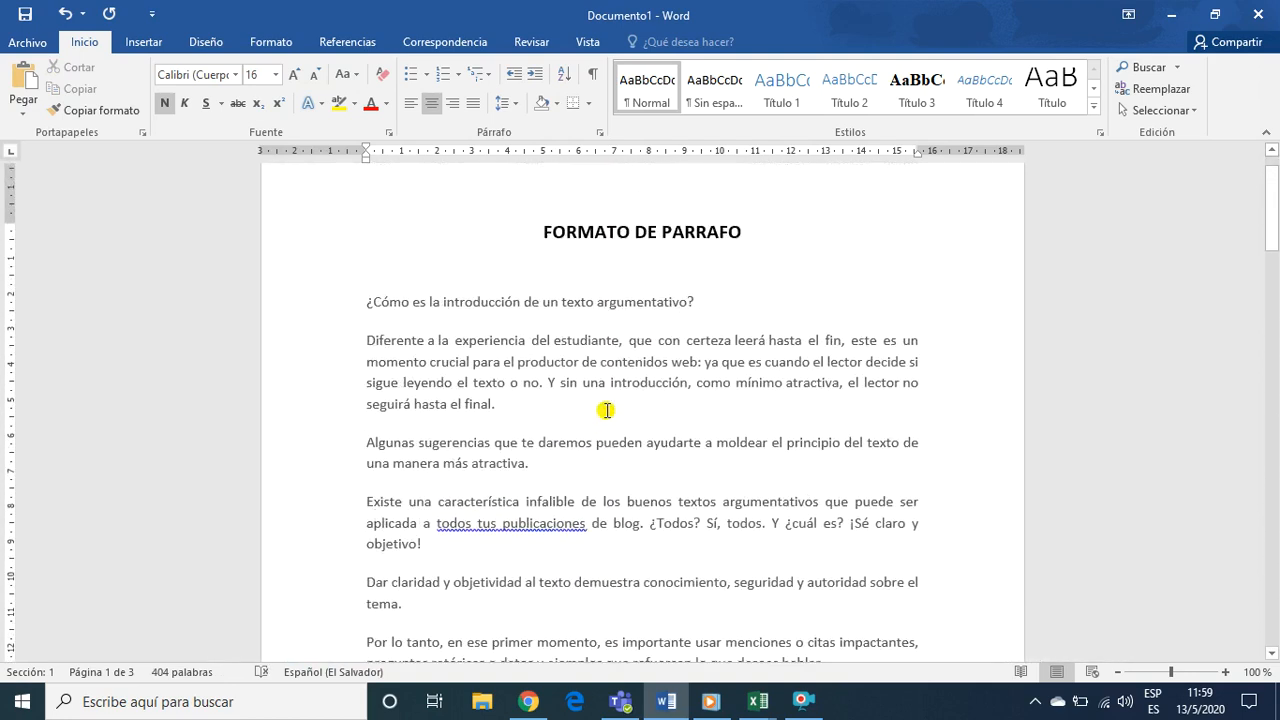
pyautogui.scroll(-13, 606, 410)
pyautogui.scroll(-4, 606, 437)
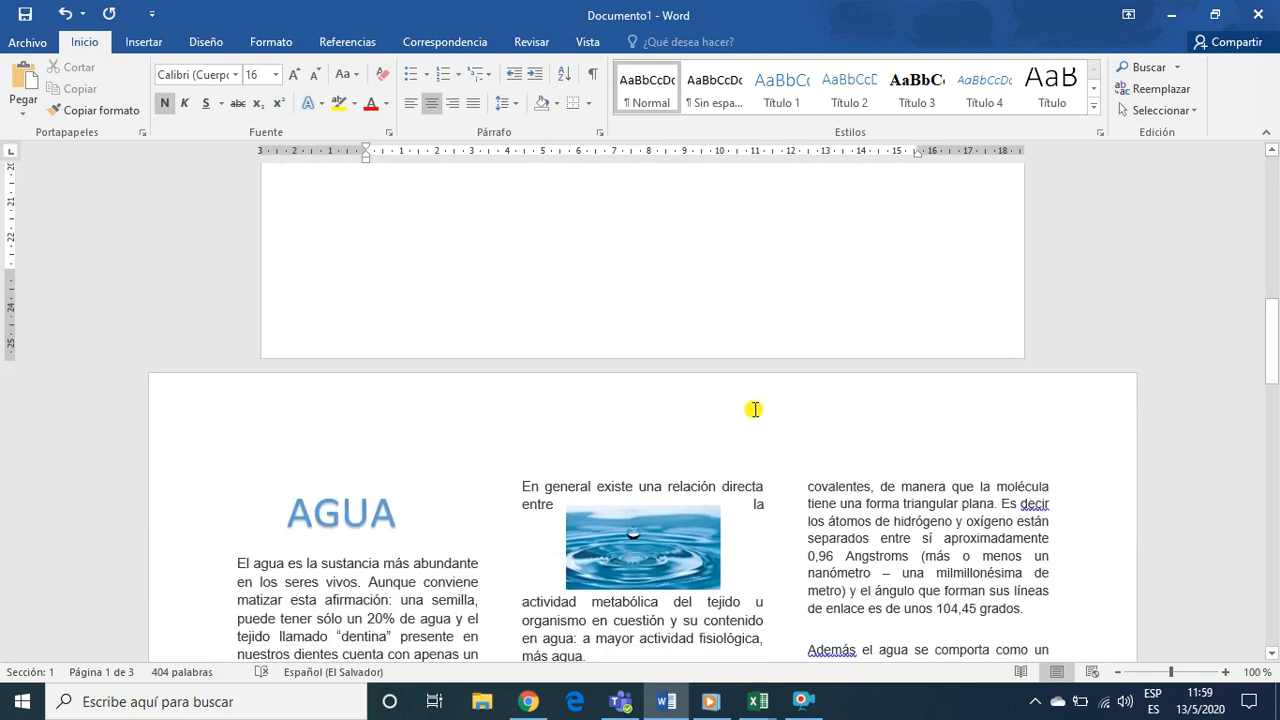
pyautogui.click(357, 297)
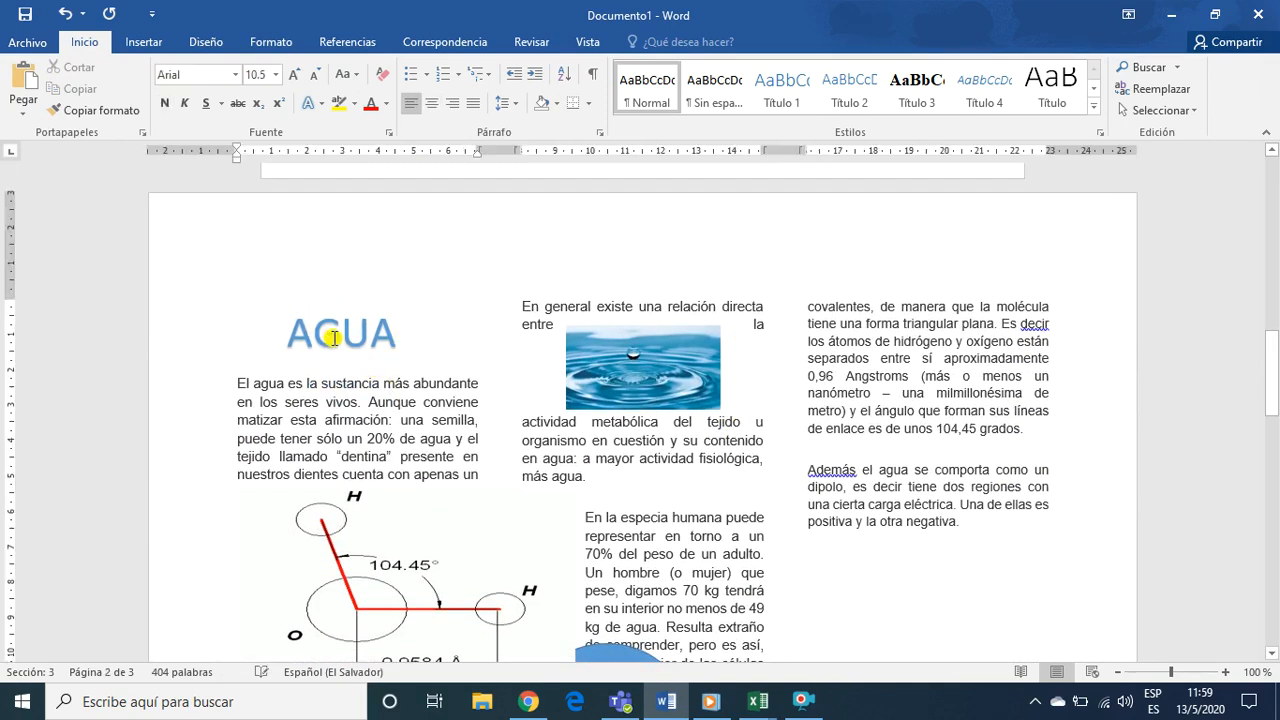
pyautogui.click(331, 337)
pyautogui.click(387, 297)
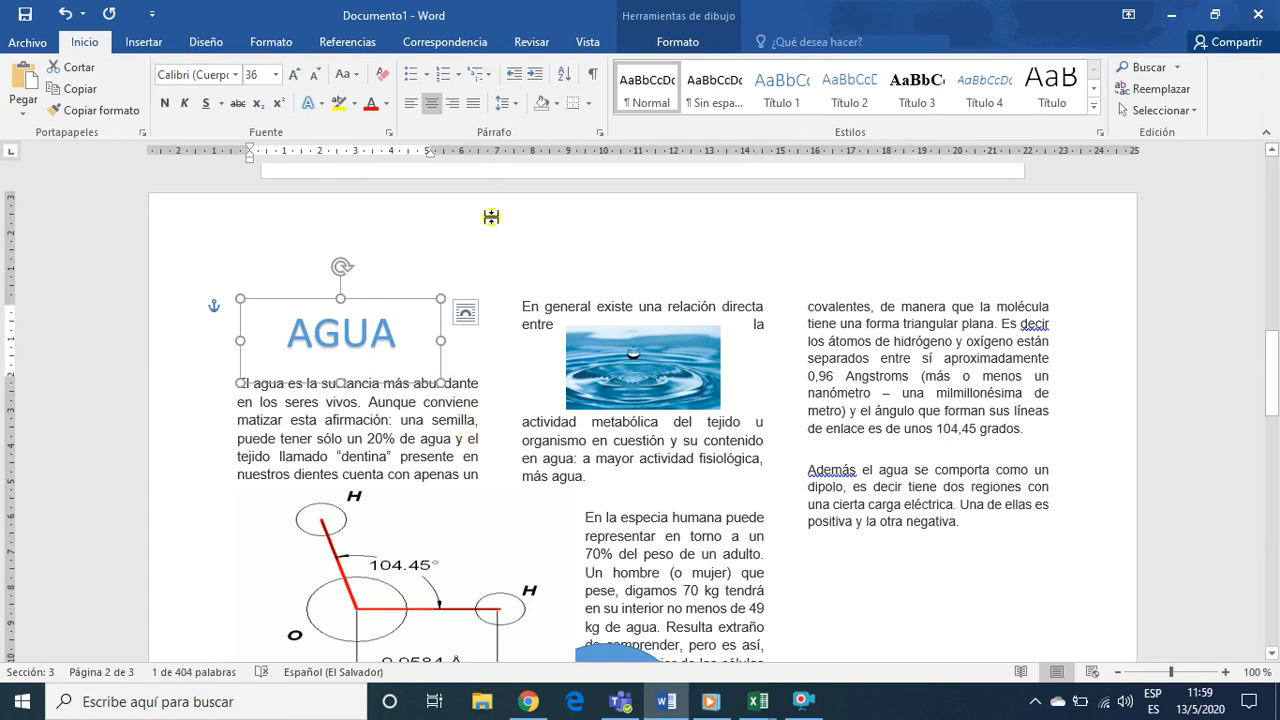
pyautogui.scroll(-3, 535, 460)
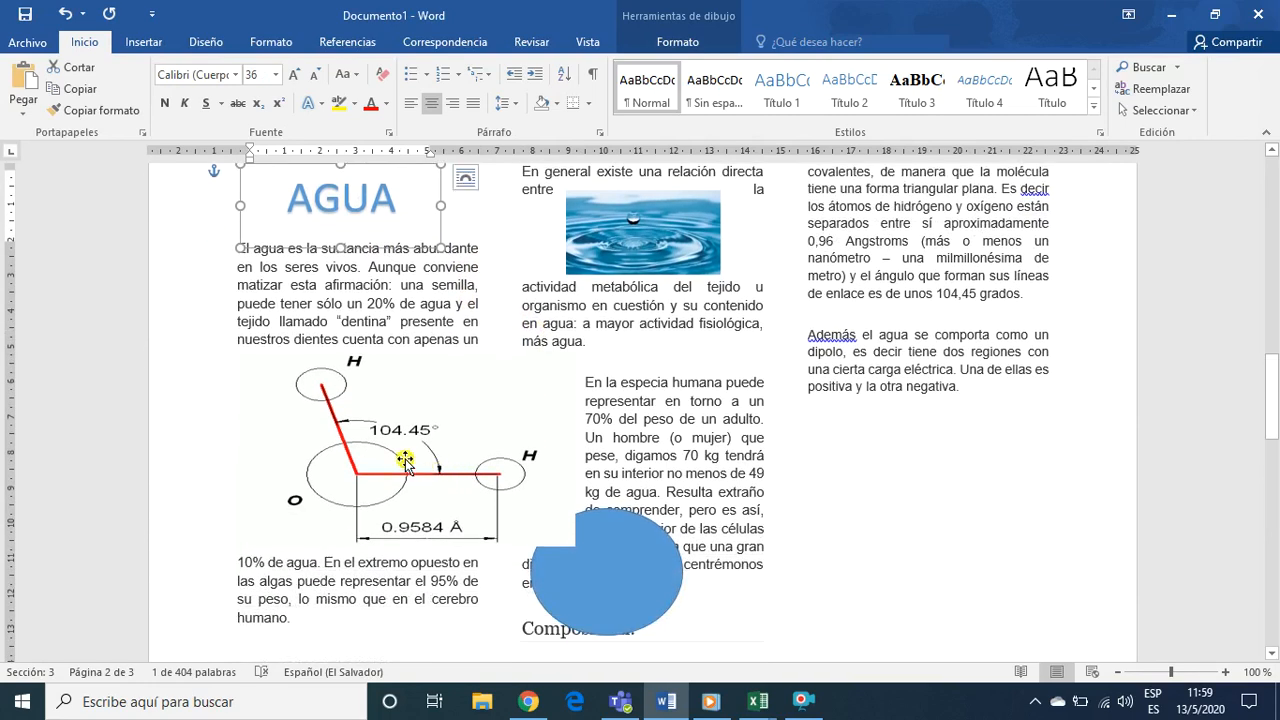
pyautogui.click(405, 462)
pyautogui.click(724, 419)
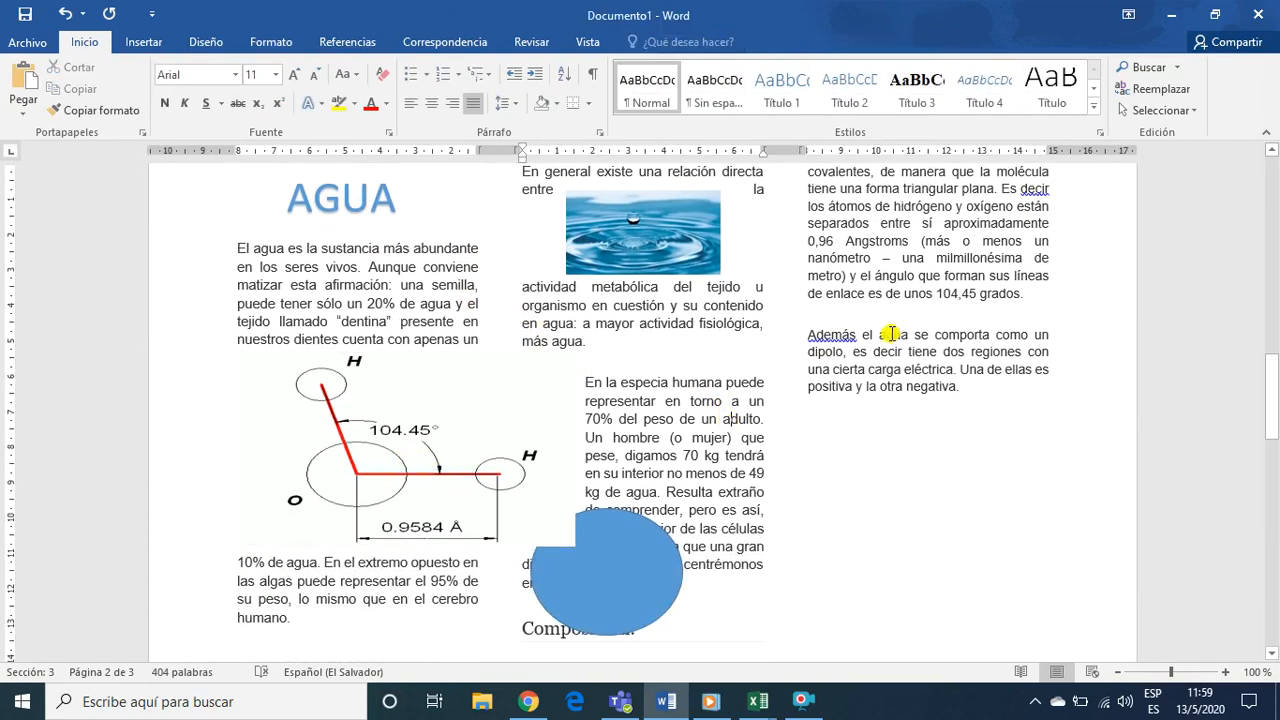
# Select the AGUA title, then the body text with its images across the columns of the second page
pyautogui.scroll(5, 776, 375)
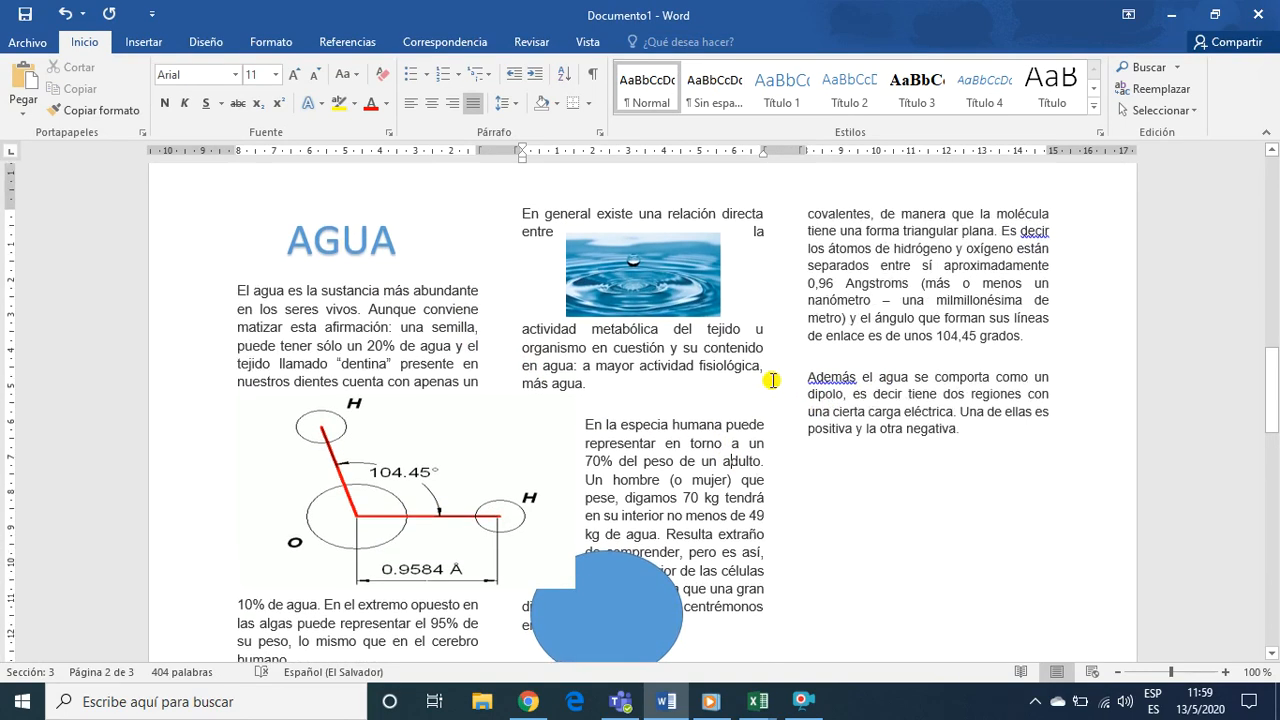
pyautogui.scroll(-2, 396, 412)
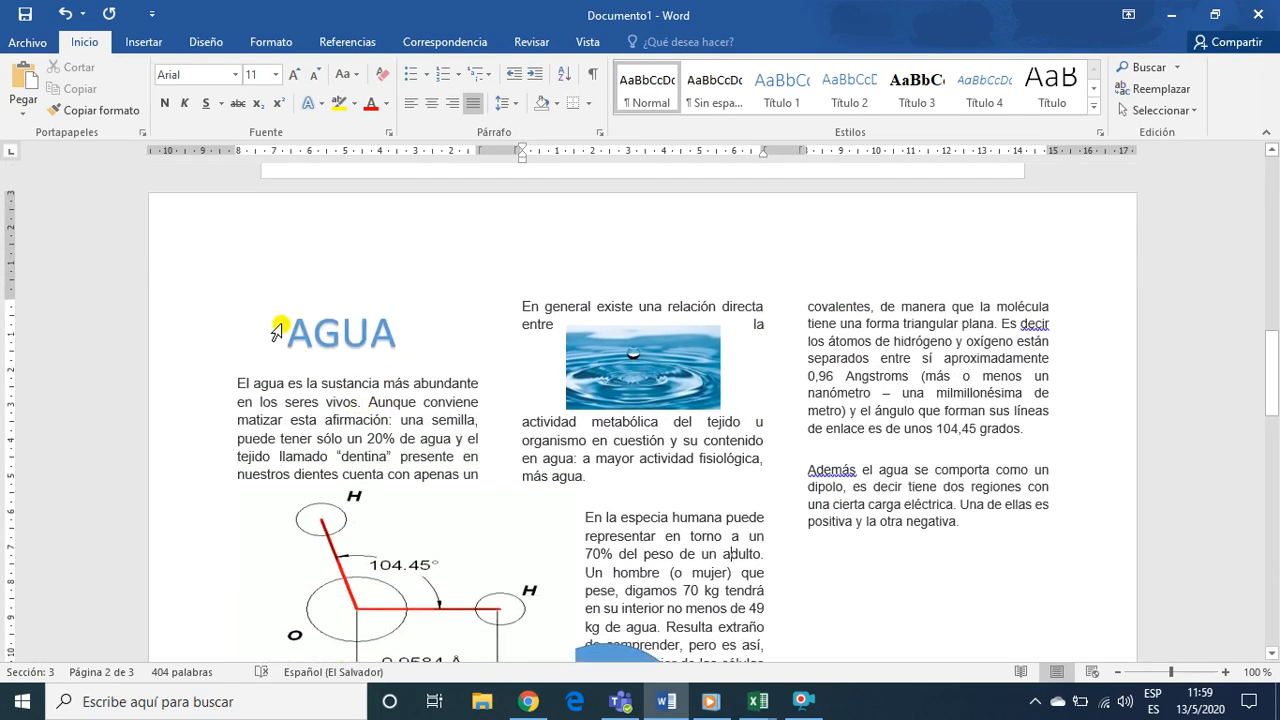
pyautogui.moveTo(293, 327); pyautogui.dragTo(518, 344)
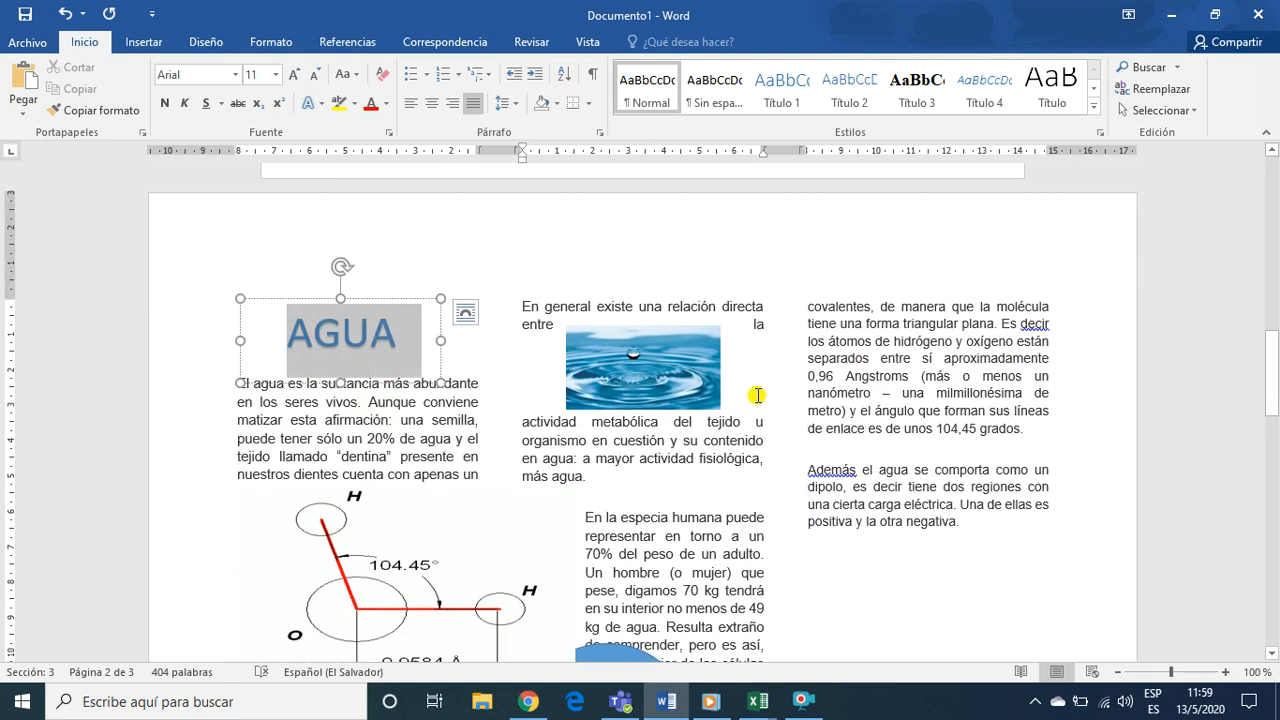
pyautogui.click(520, 458)
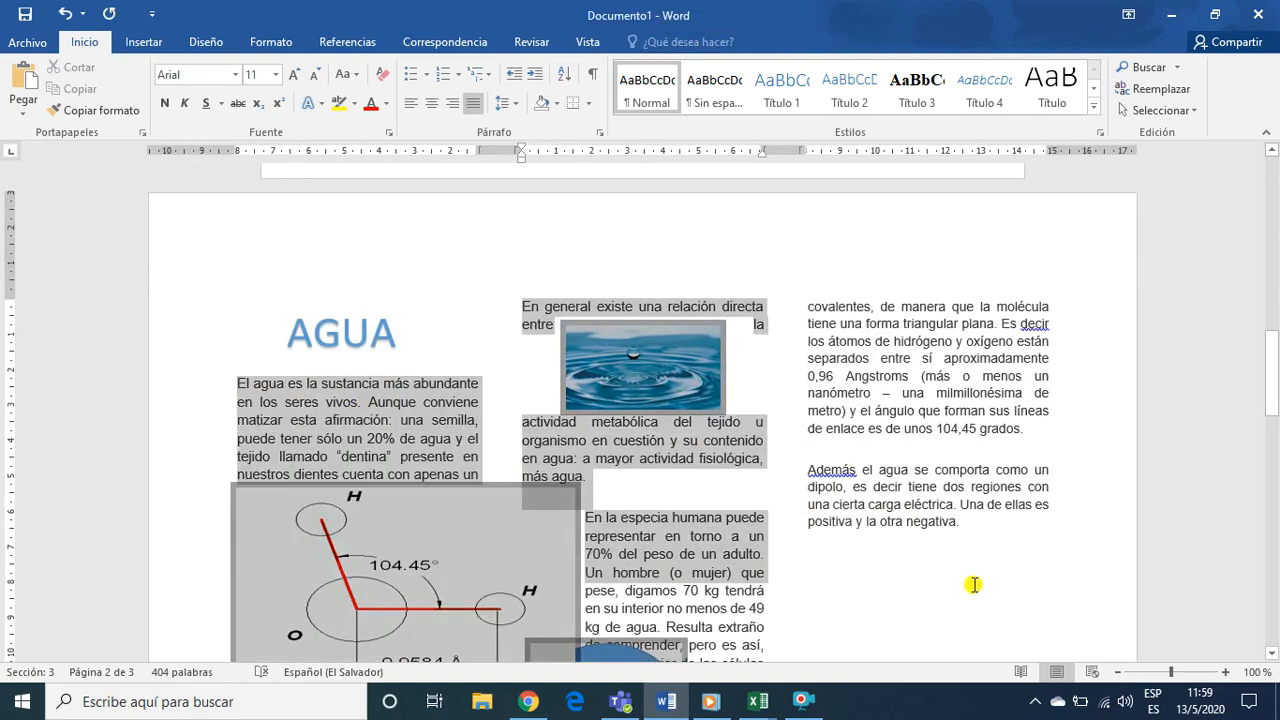
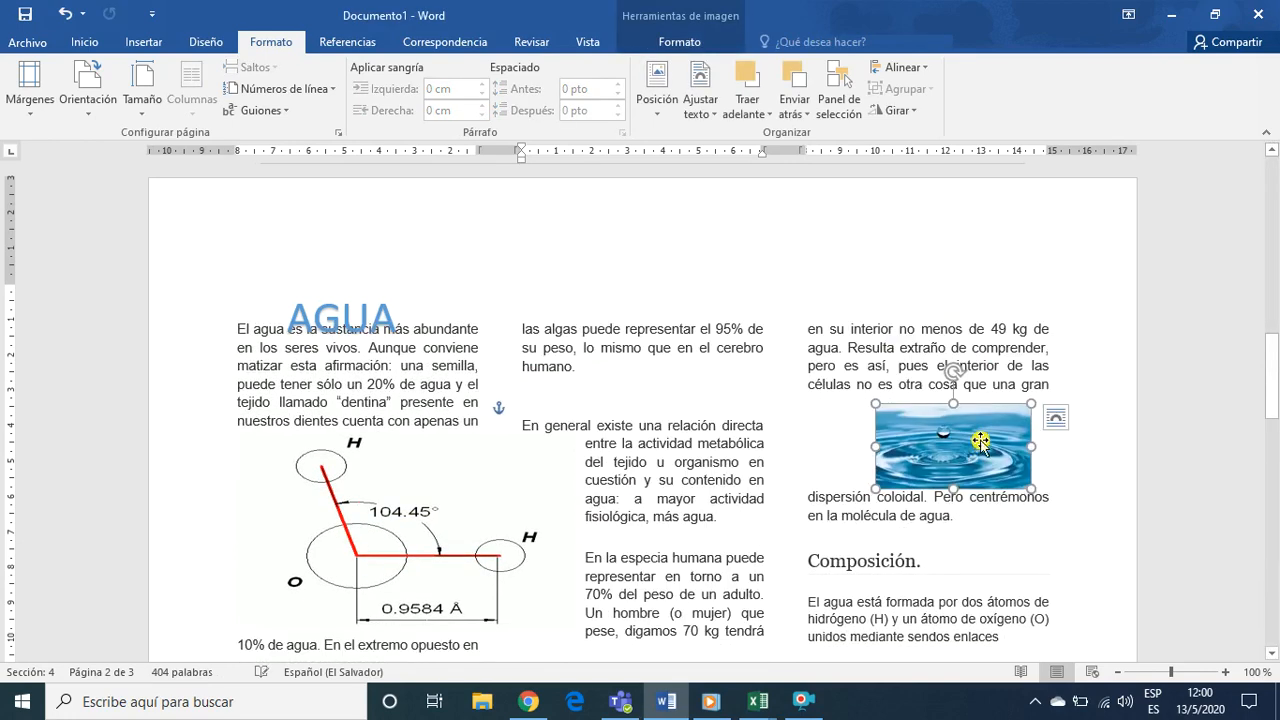
# Insert the APAC picture into the third-column text of the AGUA page
pyautogui.click(733, 493)
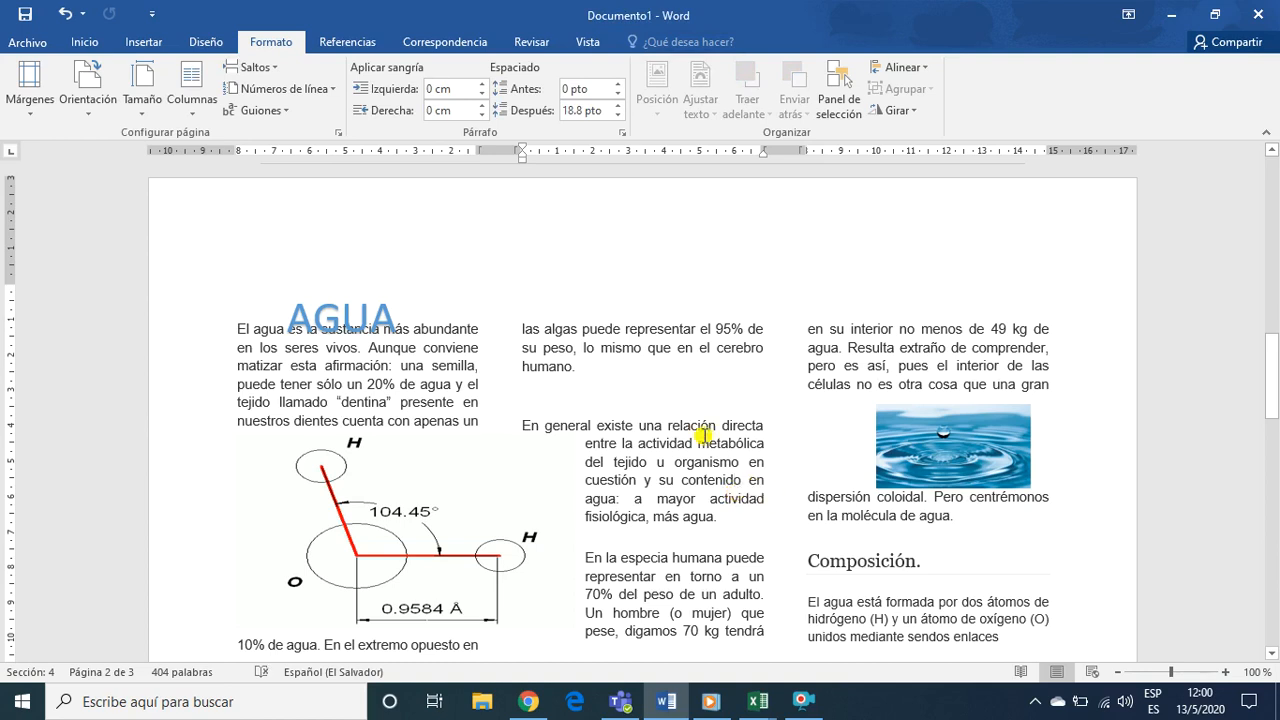
pyautogui.click(929, 364)
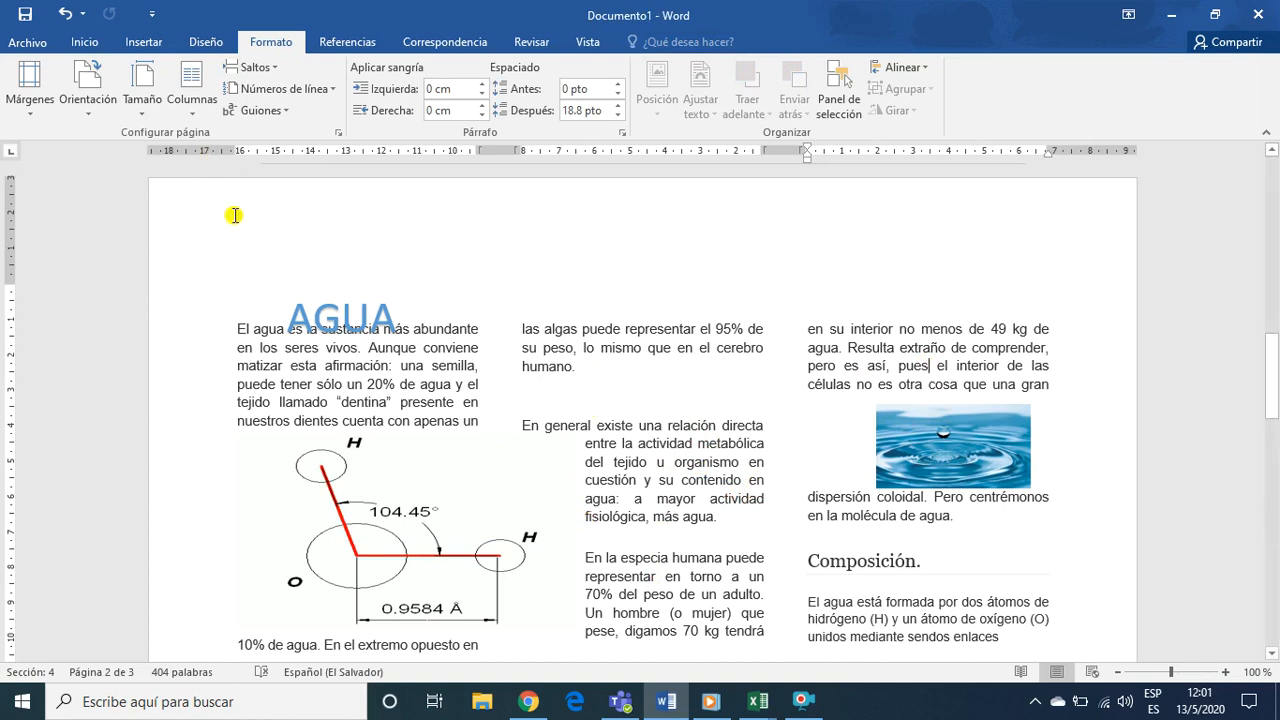
pyautogui.click(143, 42)
pyautogui.click(201, 117)
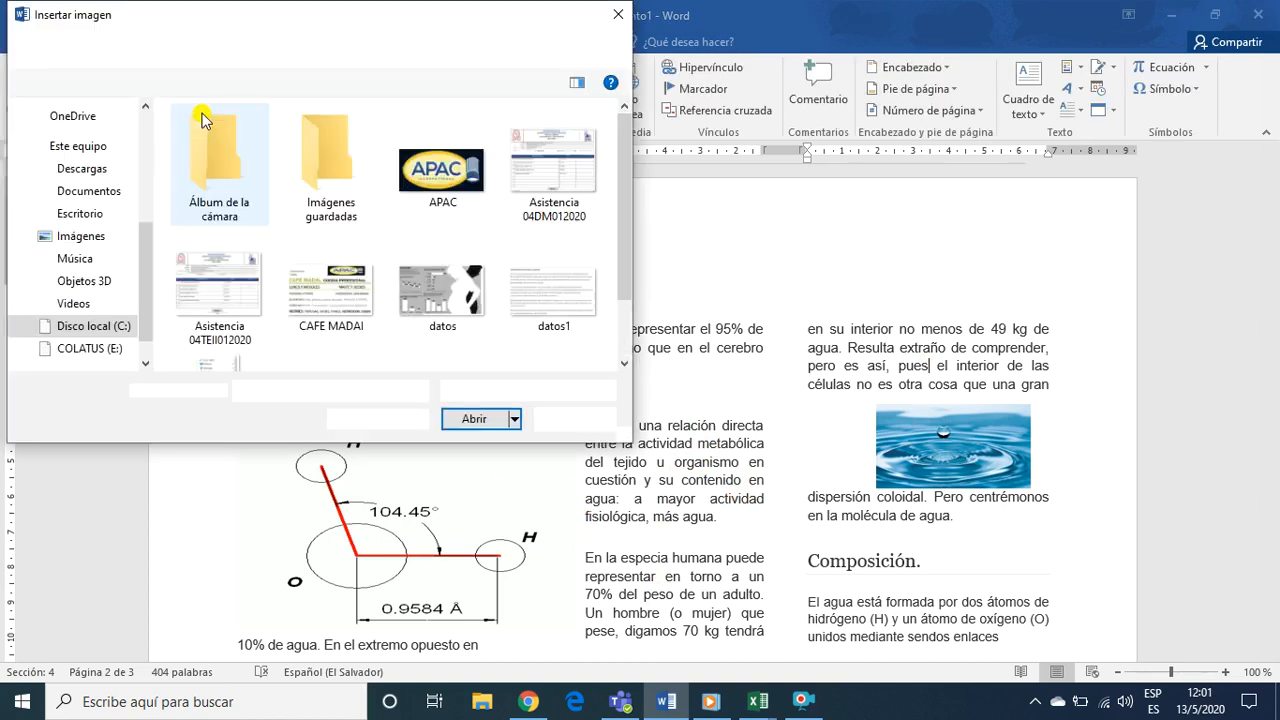
pyautogui.click(447, 190)
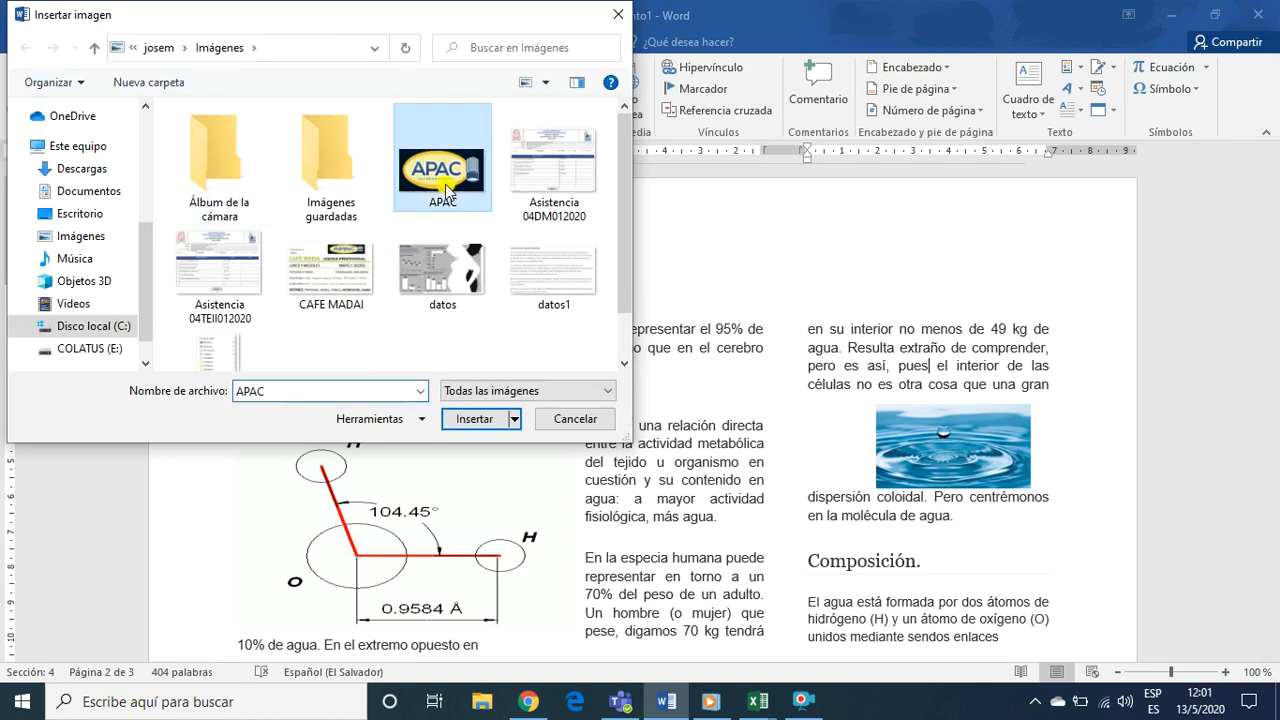
pyautogui.click(472, 419)
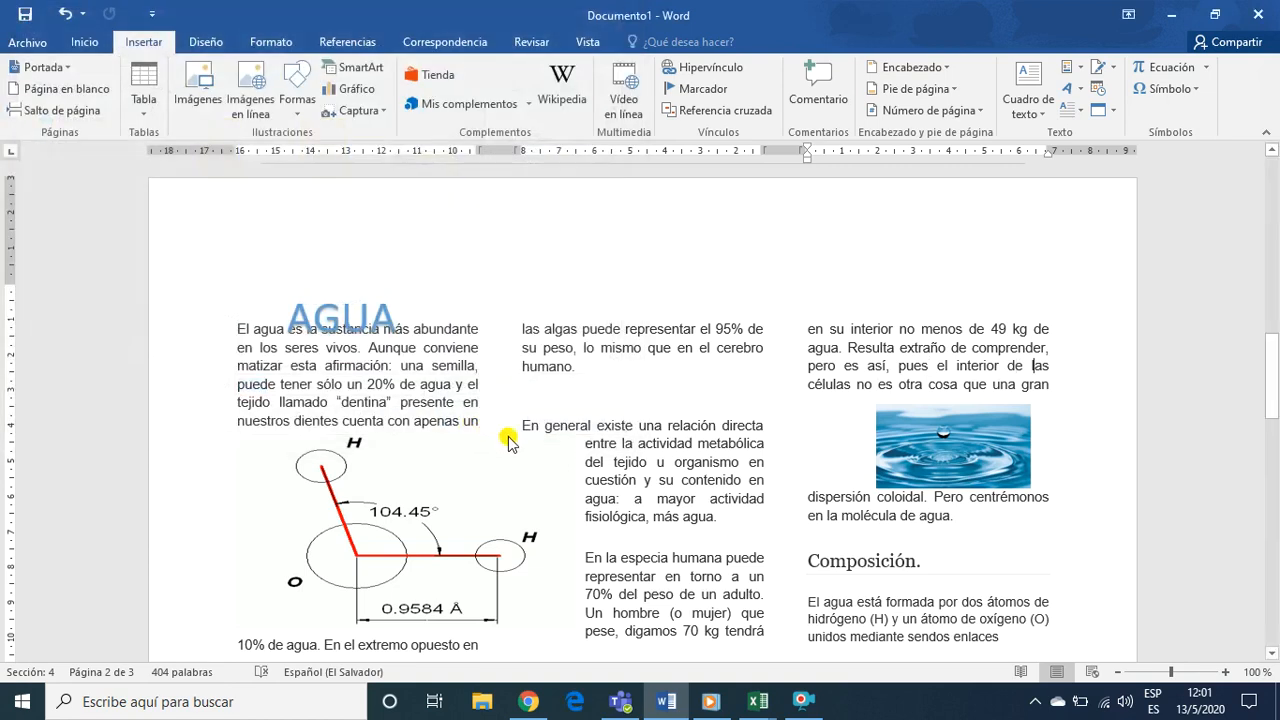
pyautogui.moveTo(946, 511); pyautogui.dragTo(921, 535)
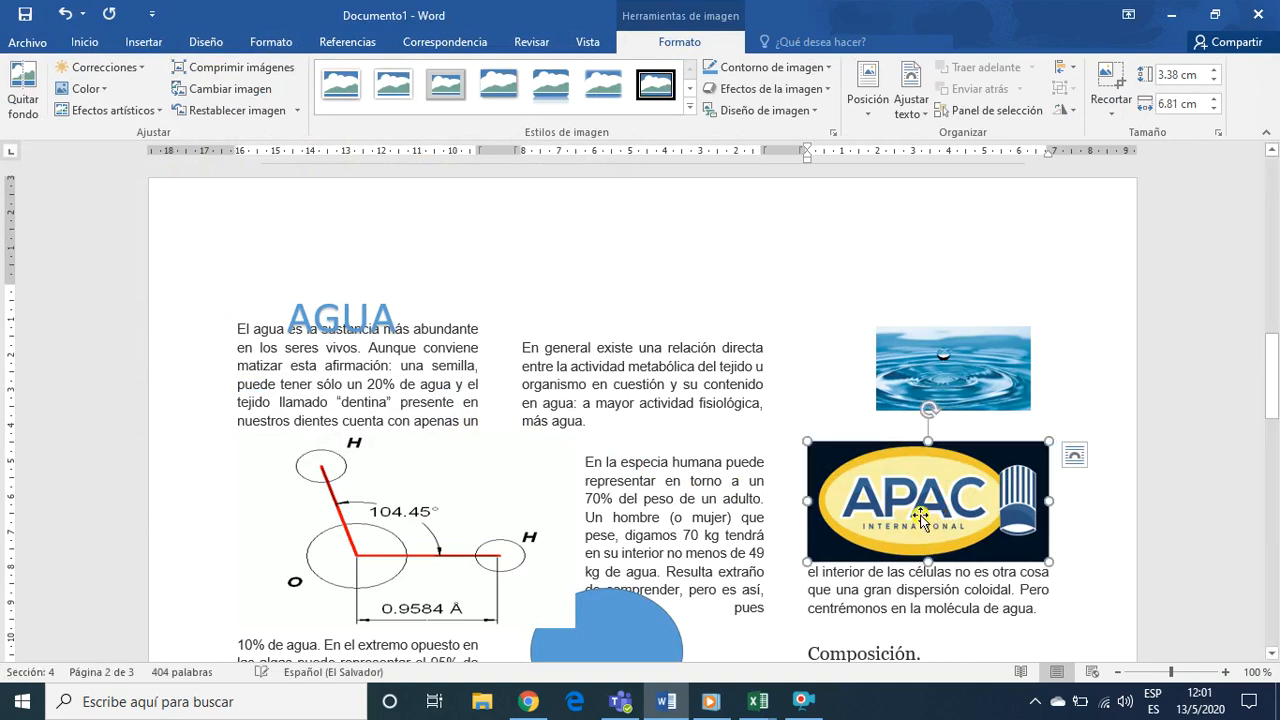
# Give the APAC picture tight text wrapping and move it into the second column
pyautogui.click(1074, 458)
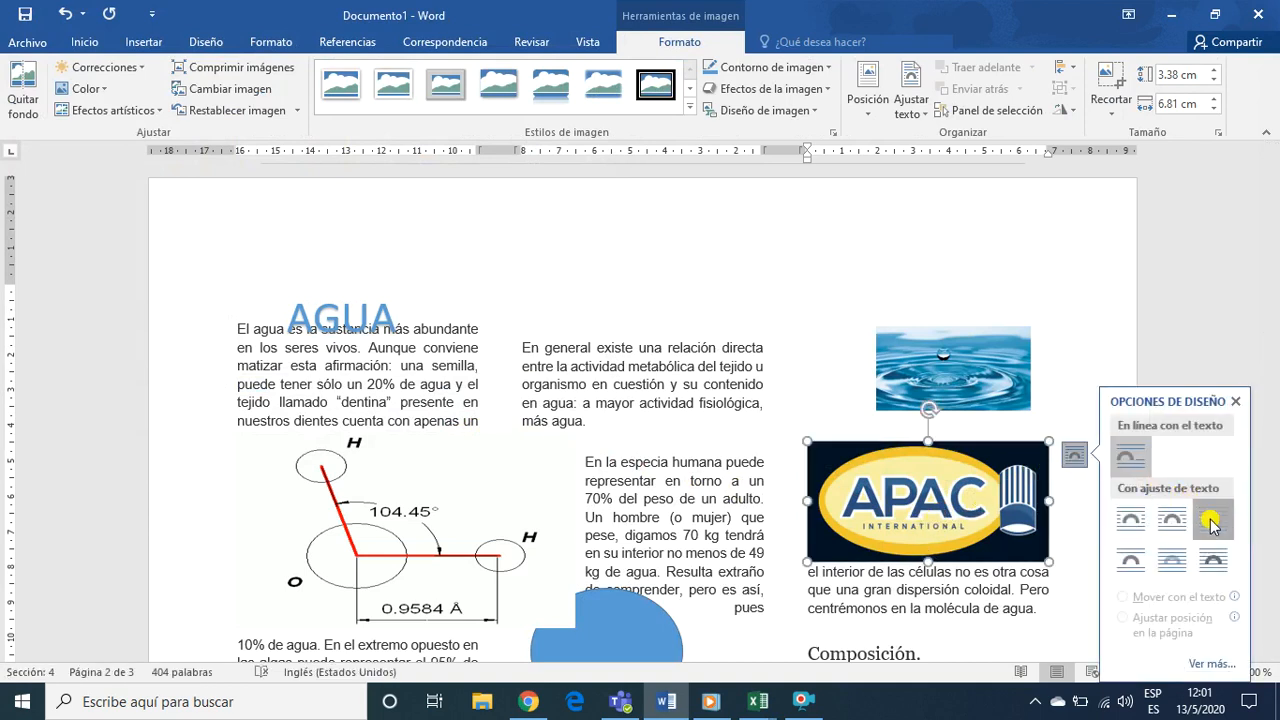
pyautogui.click(1166, 522)
pyautogui.moveTo(976, 502); pyautogui.dragTo(694, 447)
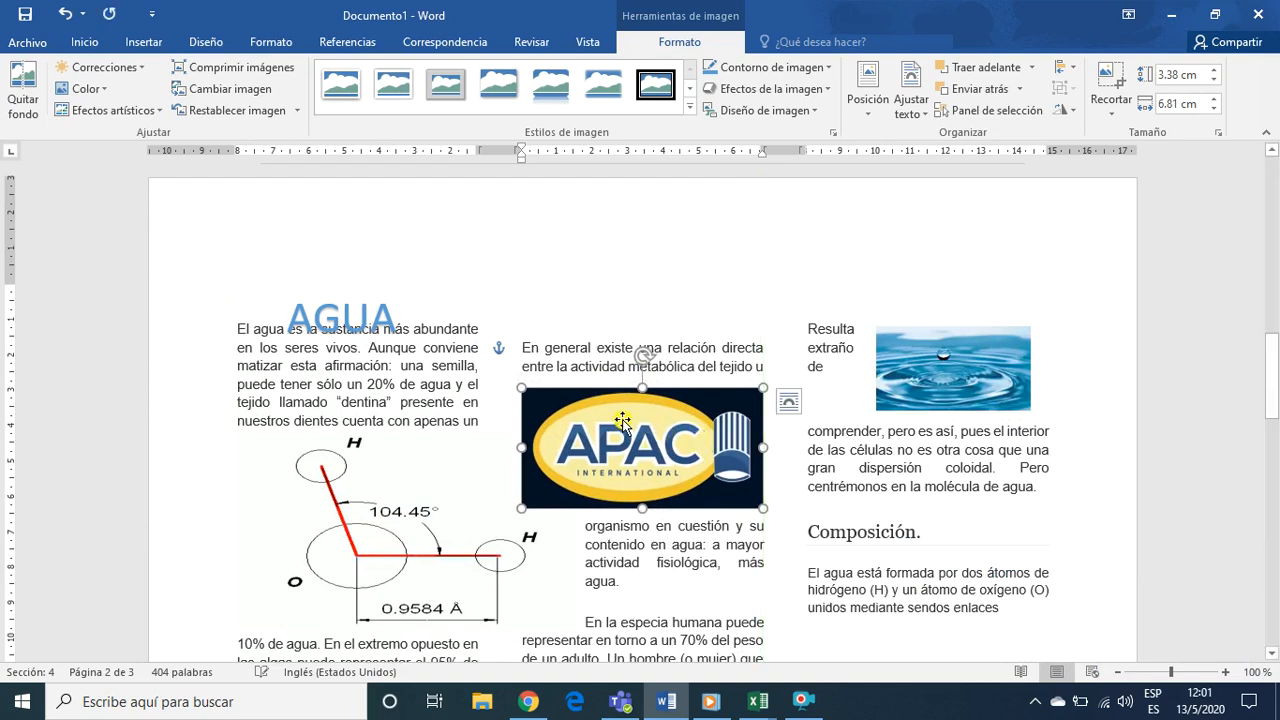
# Shrink the APAC picture to about 1.98 by 3.99 cm and place it near the top of the second column
pyautogui.moveTo(764, 388); pyautogui.dragTo(663, 437)
pyautogui.moveTo(597, 467); pyautogui.dragTo(653, 350)
pyautogui.moveTo(652, 402); pyautogui.dragTo(655, 418)
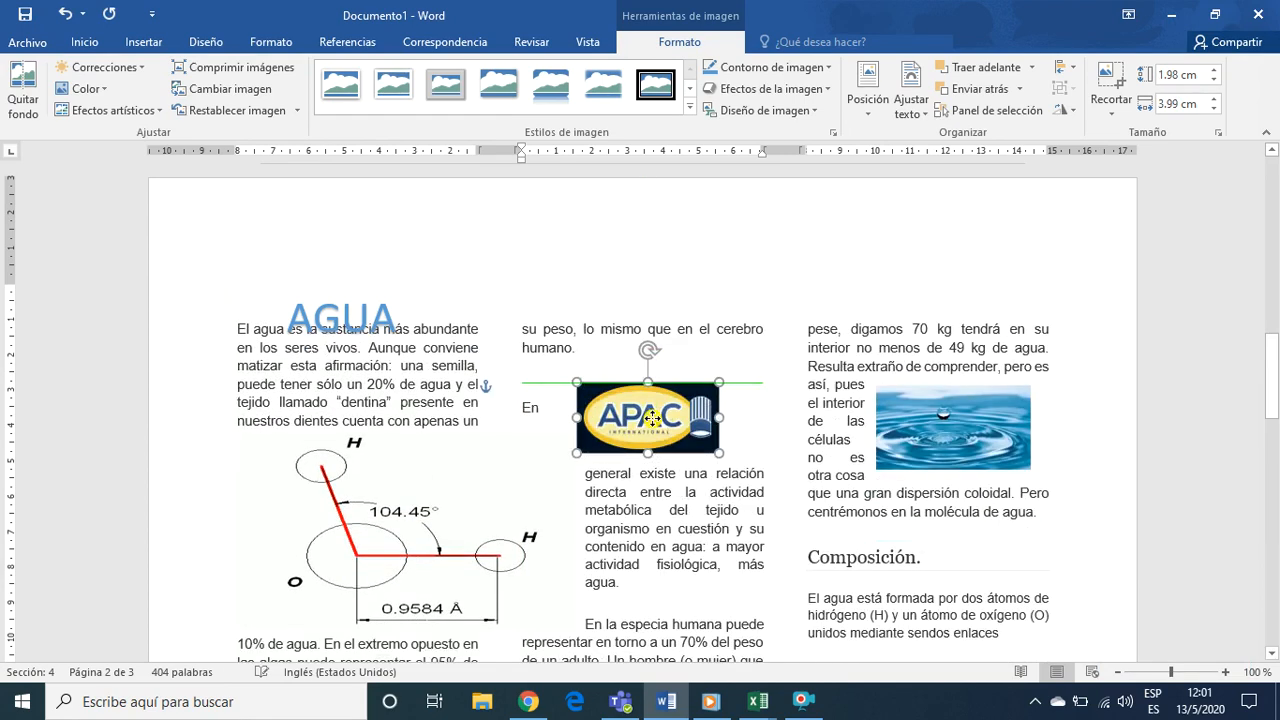
# Center the GRAFICO ESTADISTICO heading on the third page
pyautogui.scroll(-2, 645, 447)
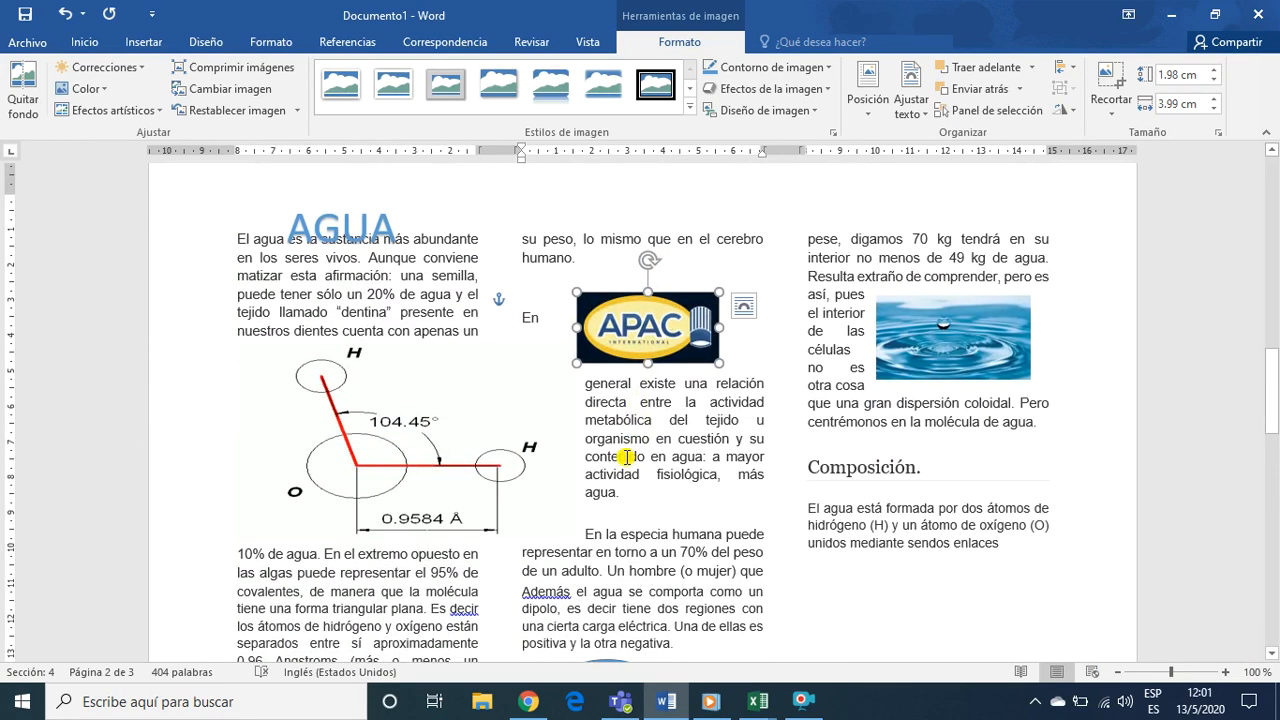
pyautogui.scroll(-5, 617, 459)
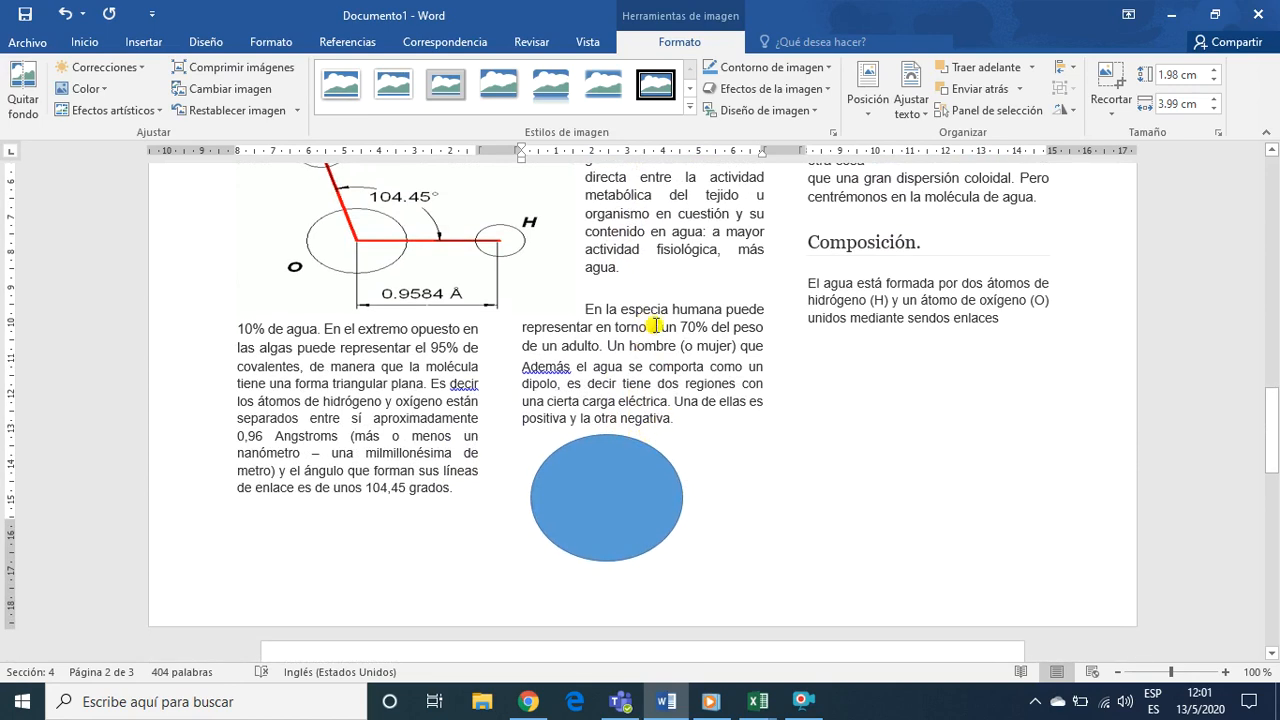
pyautogui.scroll(5, 668, 335)
pyautogui.scroll(-13, 671, 335)
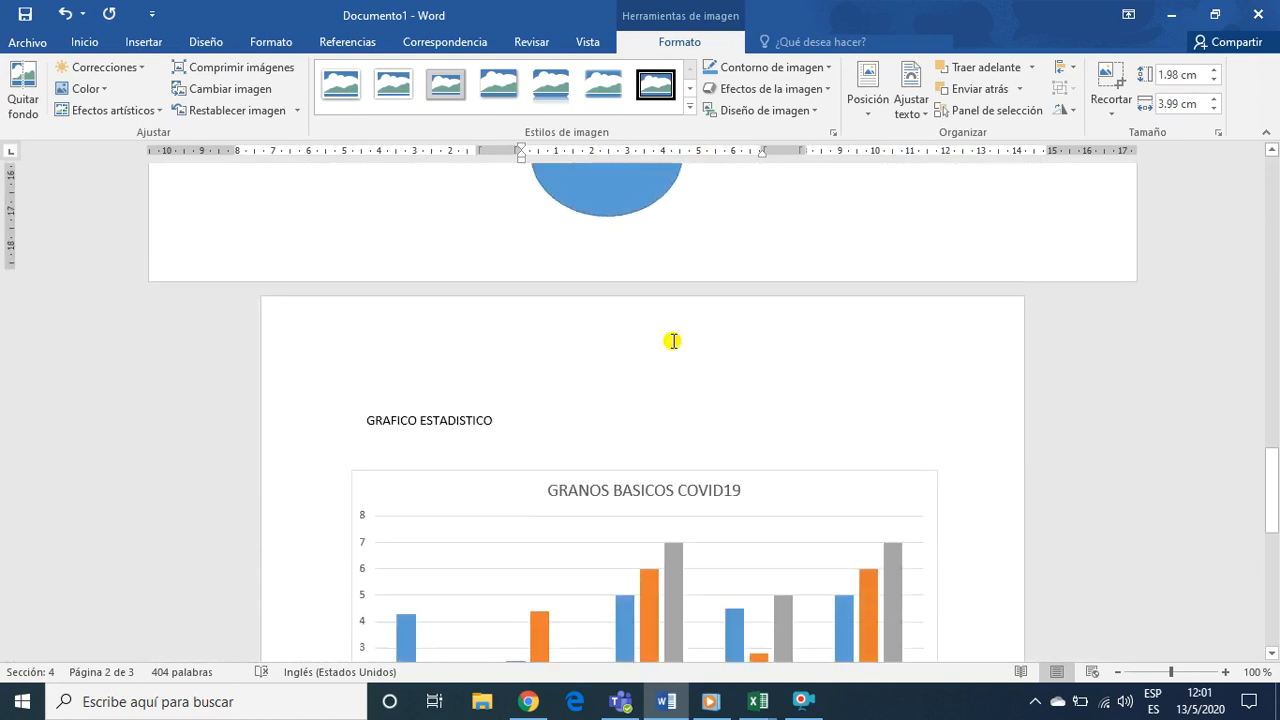
pyautogui.click(590, 482)
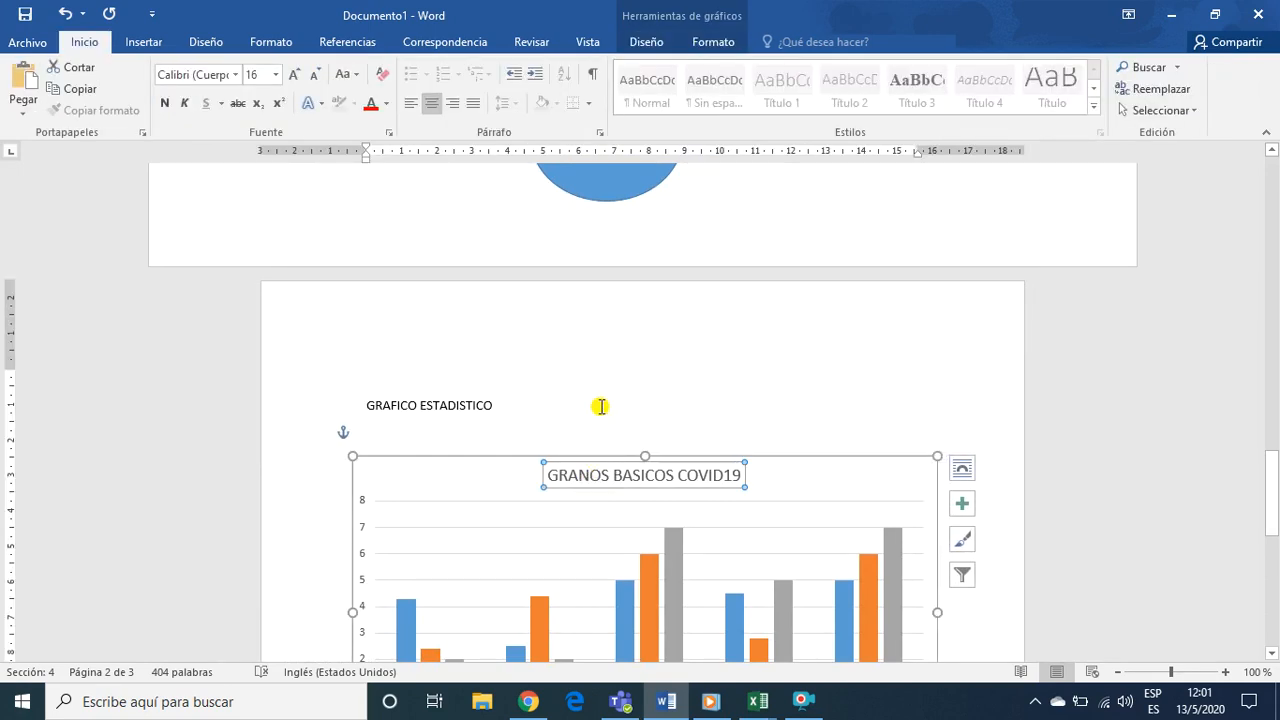
pyautogui.click(600, 406)
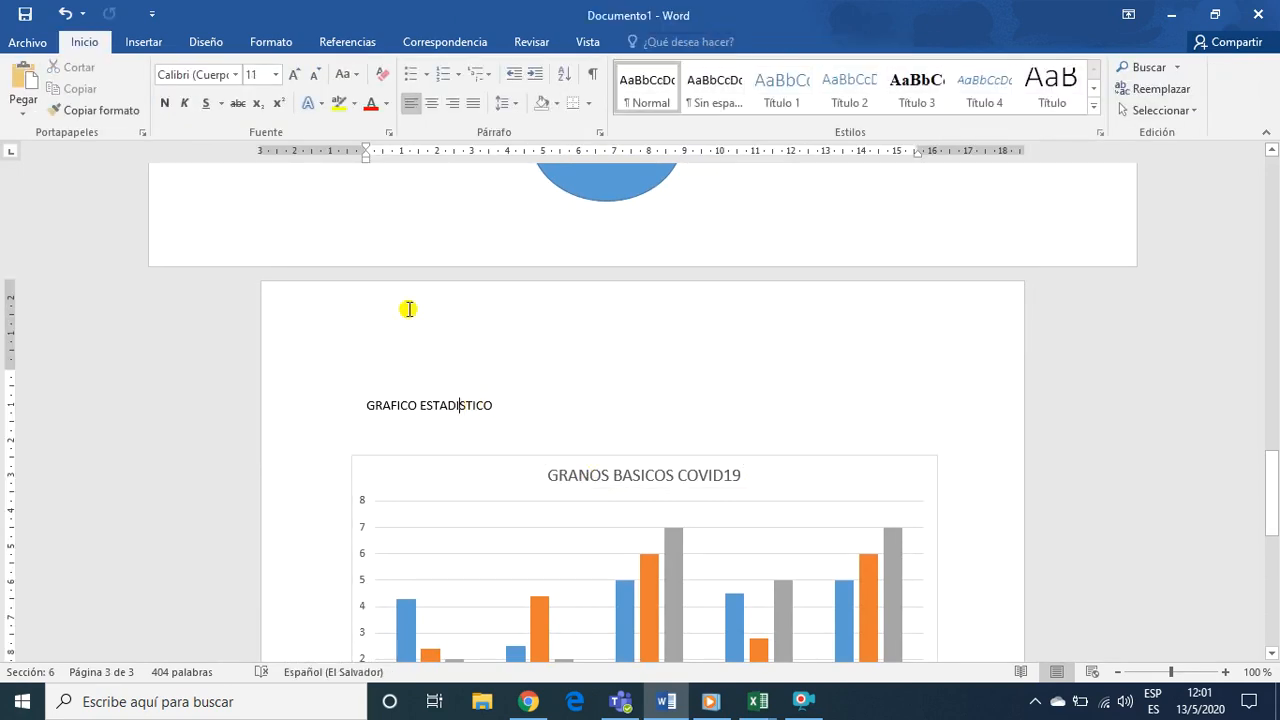
pyautogui.click(431, 106)
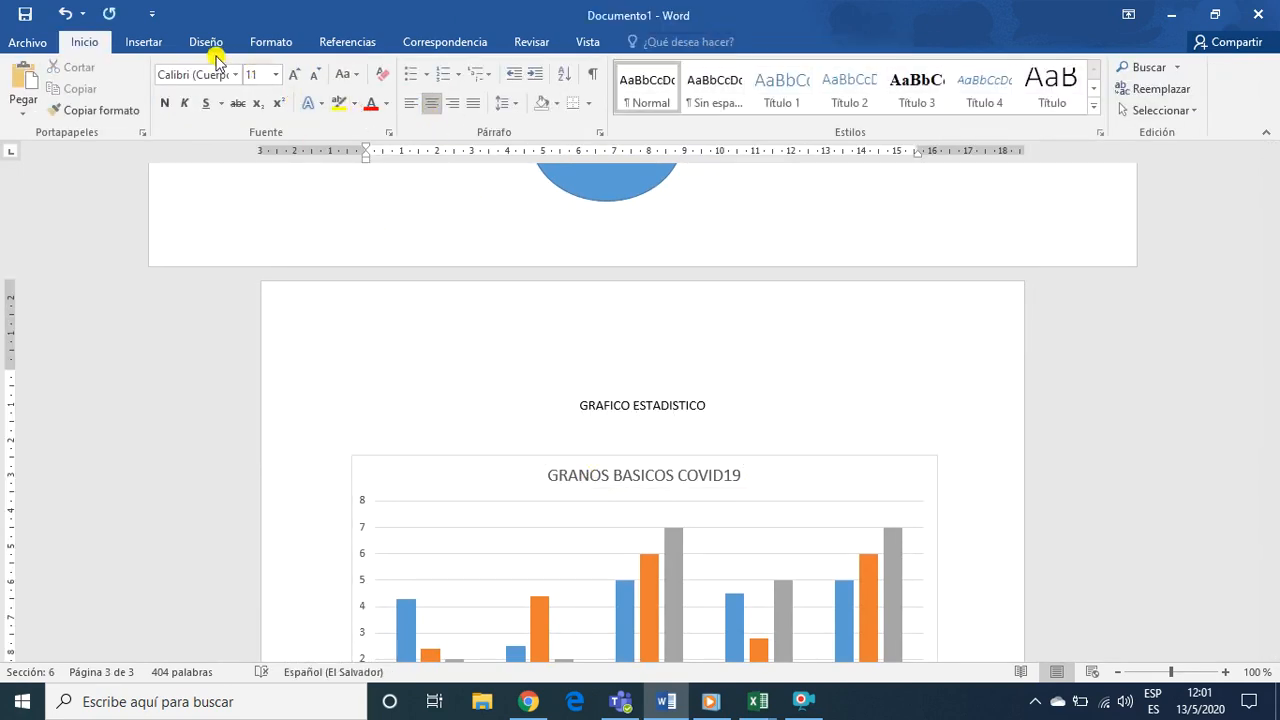
# Examine the chart types available for insertion, including bar, pie, stock, surface, radar, sunburst, histogram, and box and whisker
pyautogui.click(145, 45)
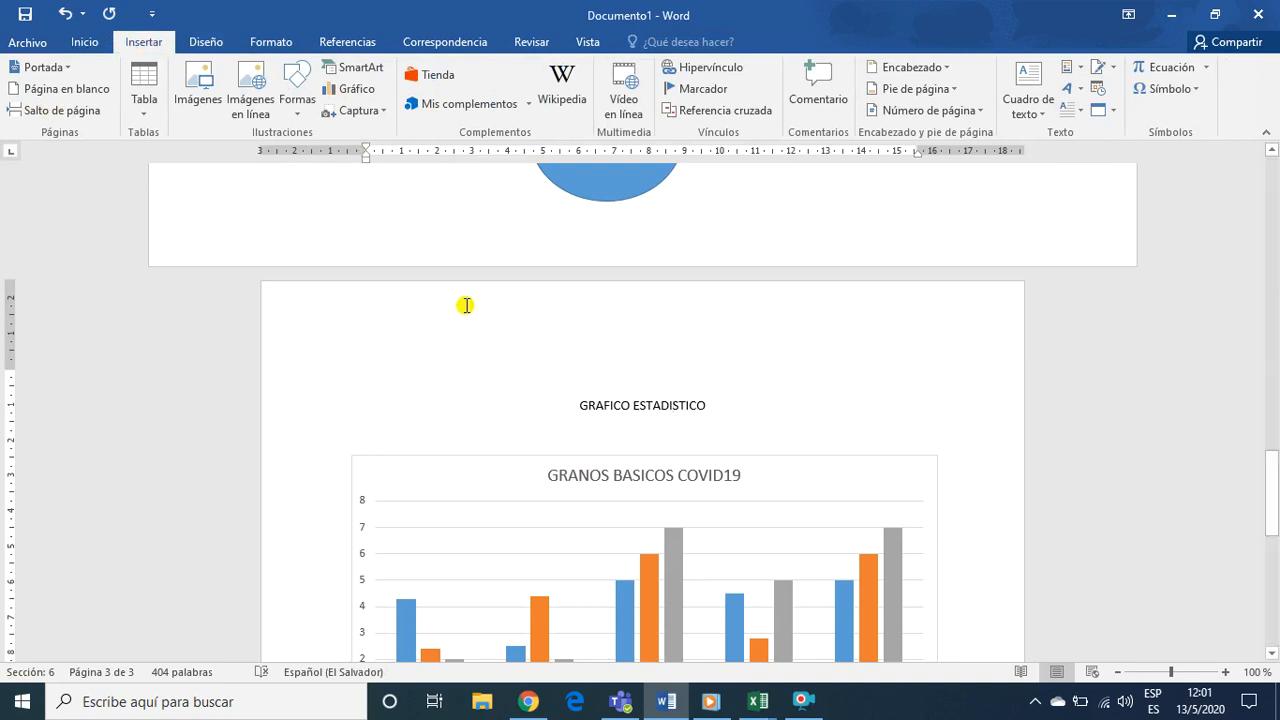
pyautogui.click(365, 96)
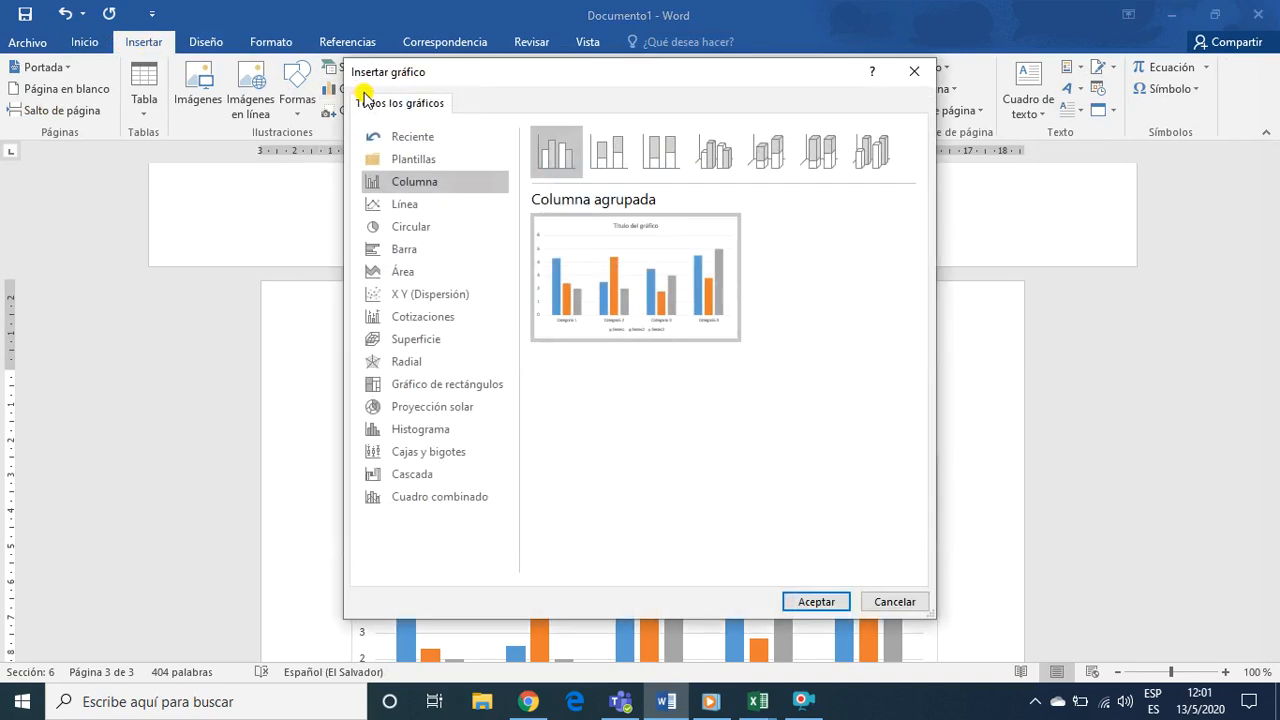
pyautogui.moveTo(621, 308)
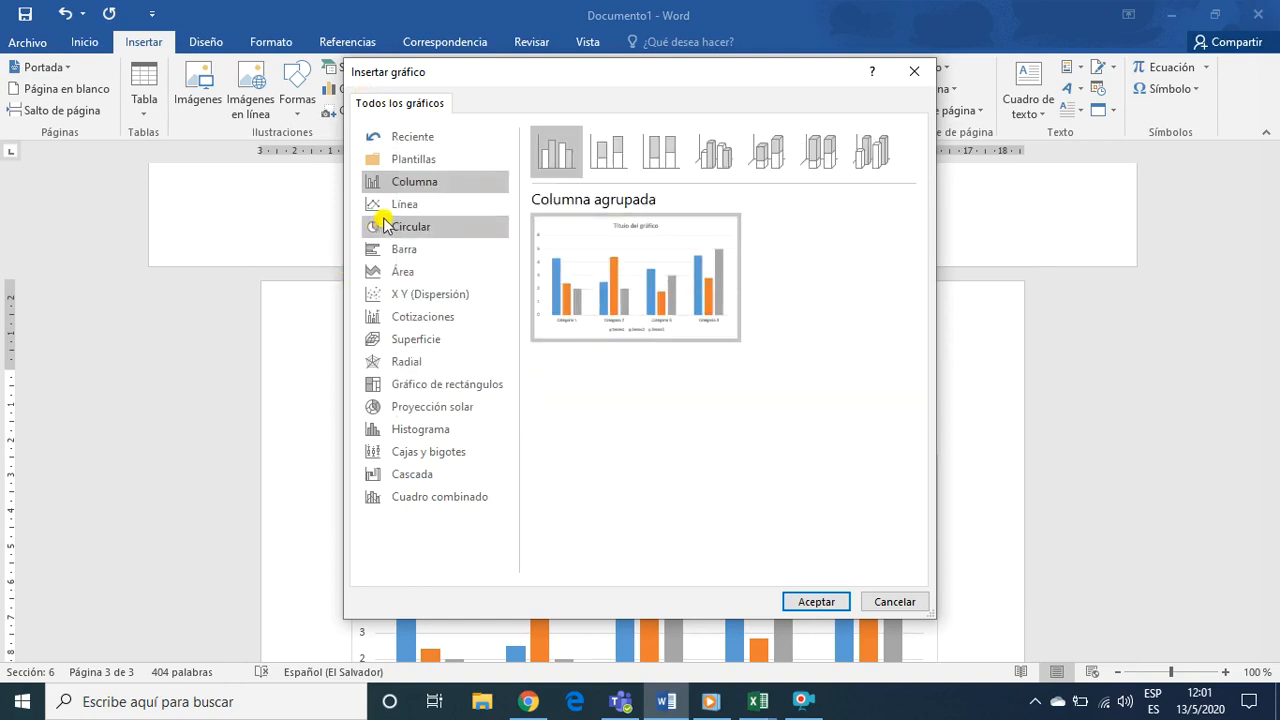
pyautogui.click(418, 250)
pyautogui.click(421, 228)
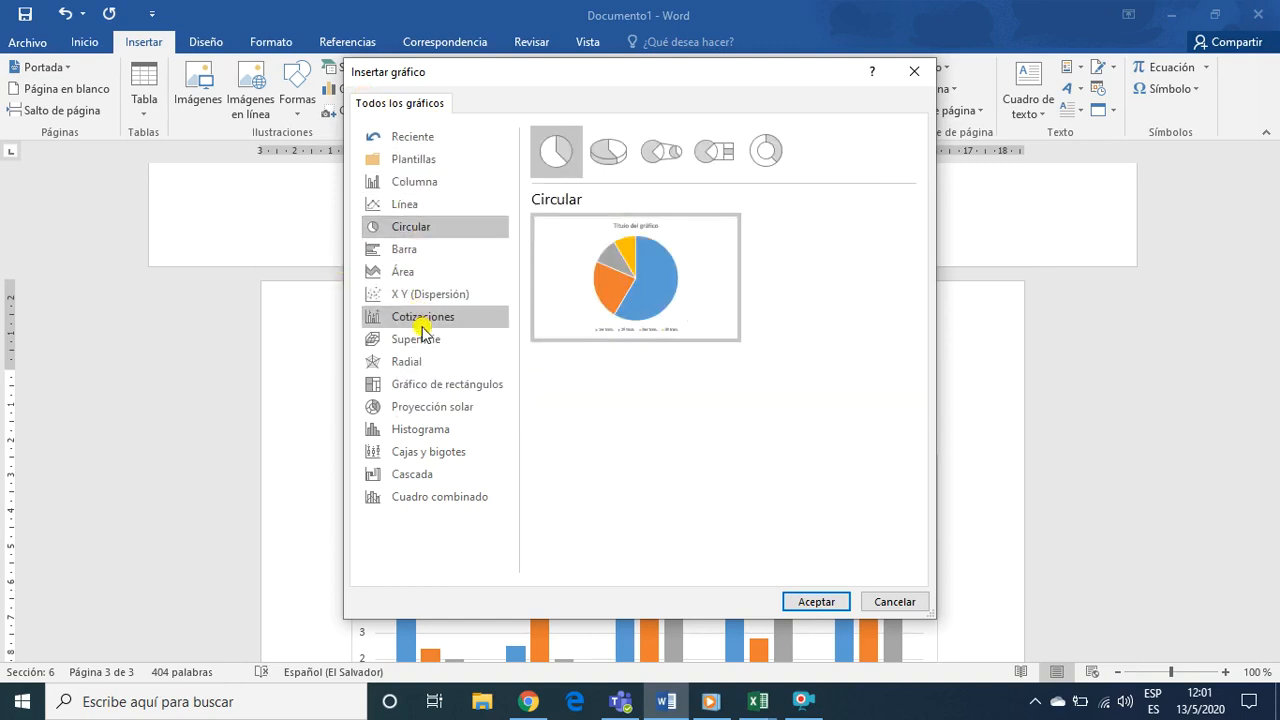
pyautogui.click(427, 318)
pyautogui.click(425, 340)
pyautogui.click(414, 362)
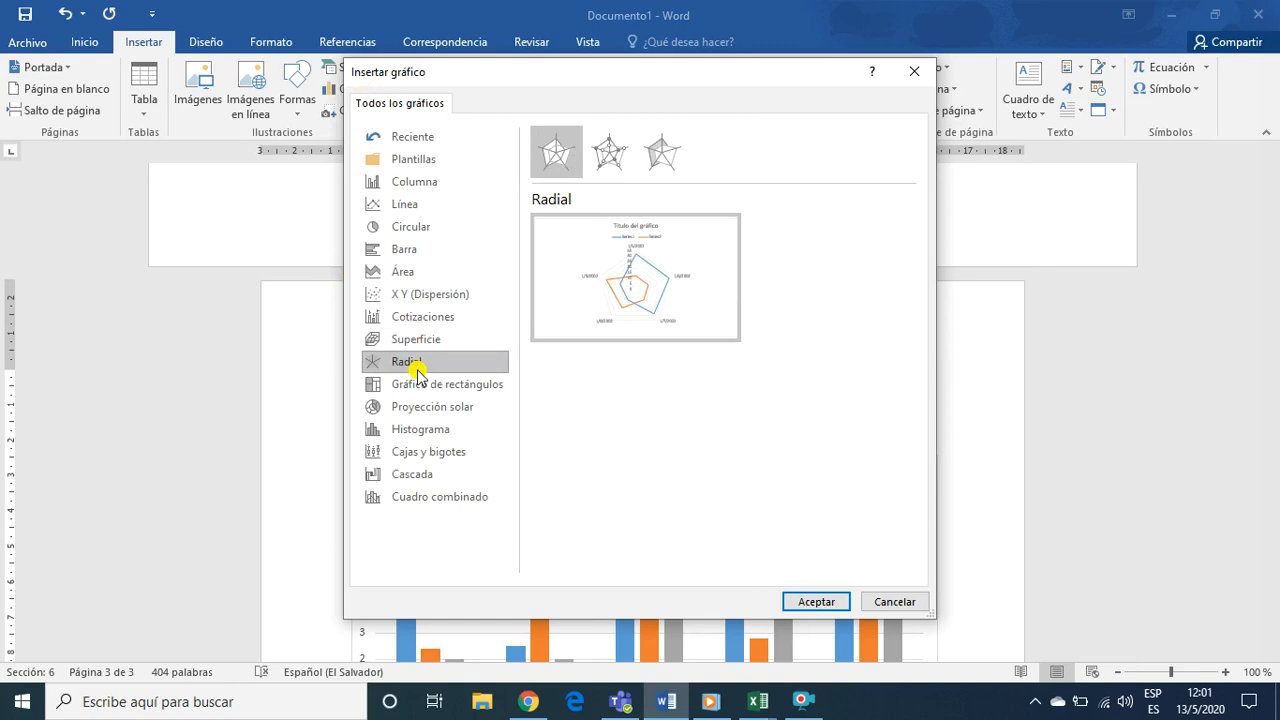
pyautogui.click(441, 412)
pyautogui.click(432, 434)
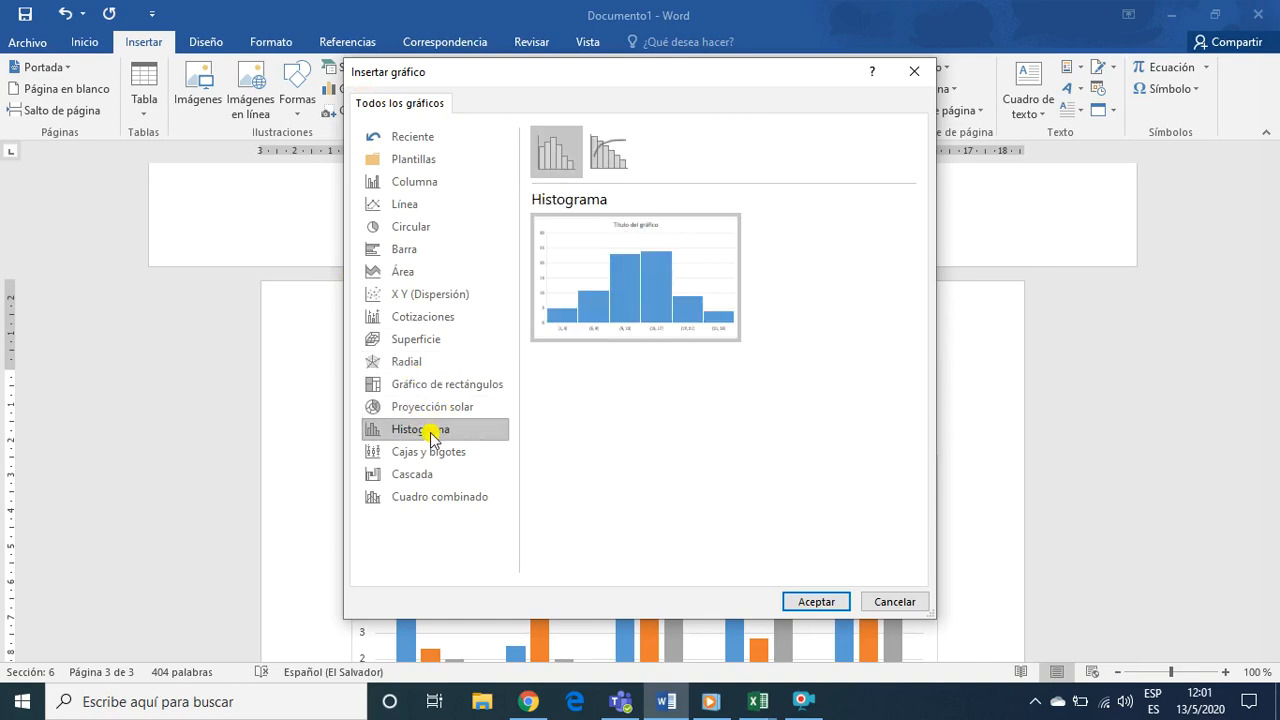
pyautogui.click(426, 456)
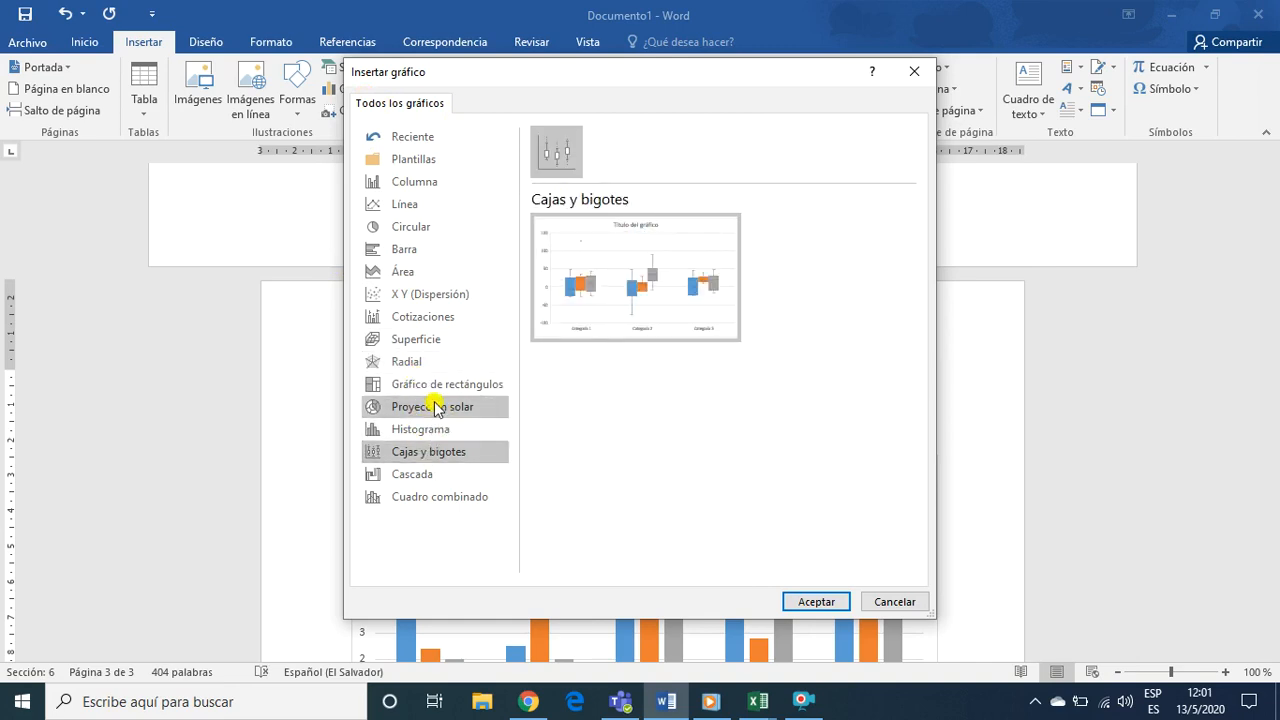
# Insert a clustered column chart at the GRAFICO ESTADISTICO heading and close its data sheet
pyautogui.click(409, 180)
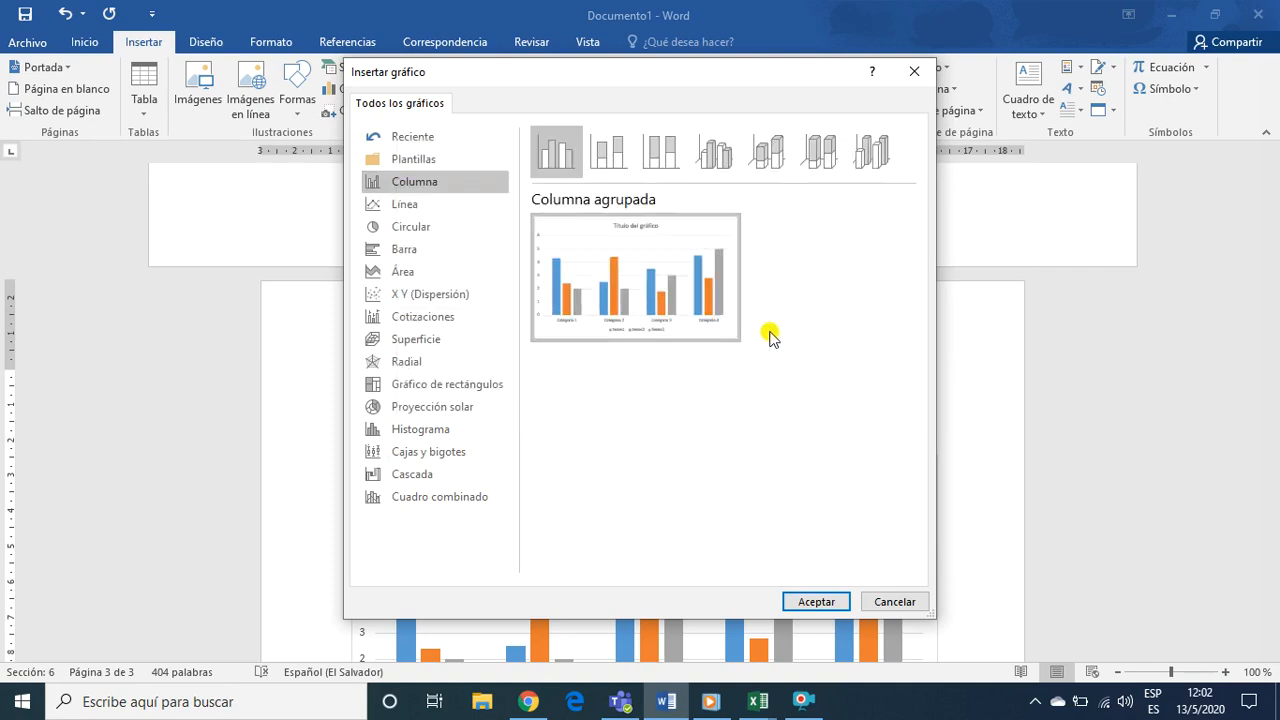
pyautogui.moveTo(594, 279)
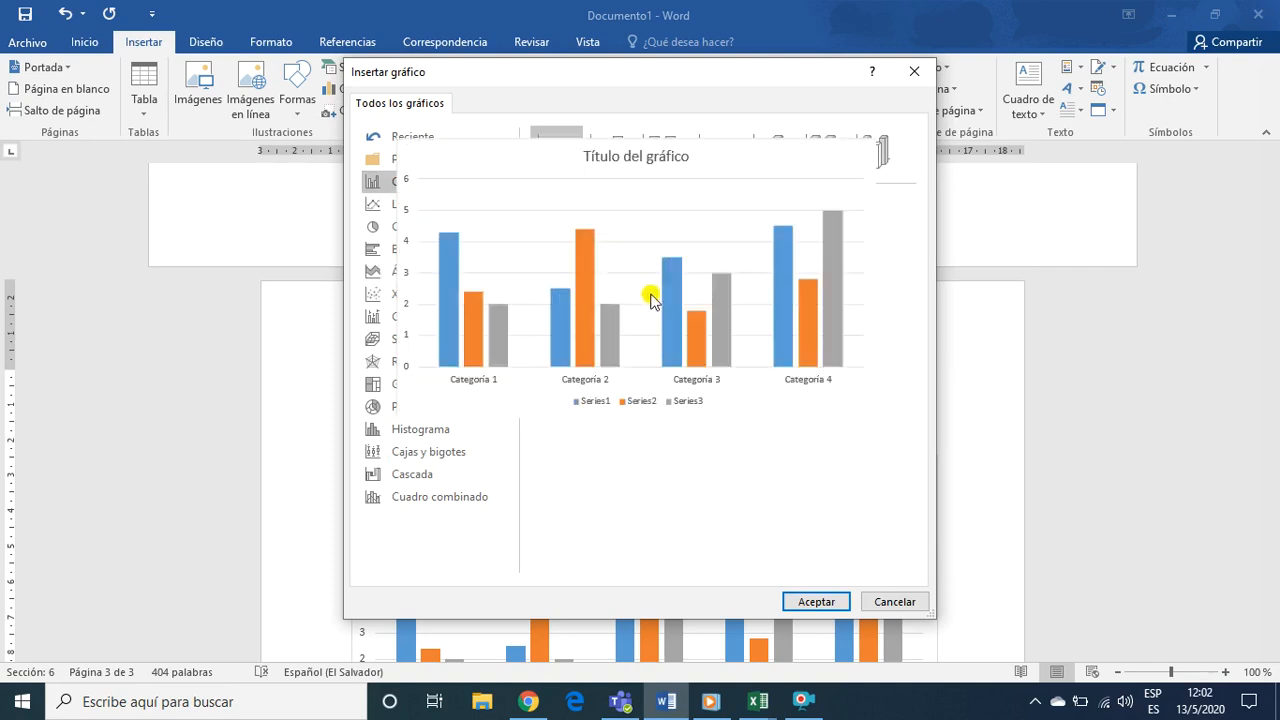
pyautogui.click(813, 603)
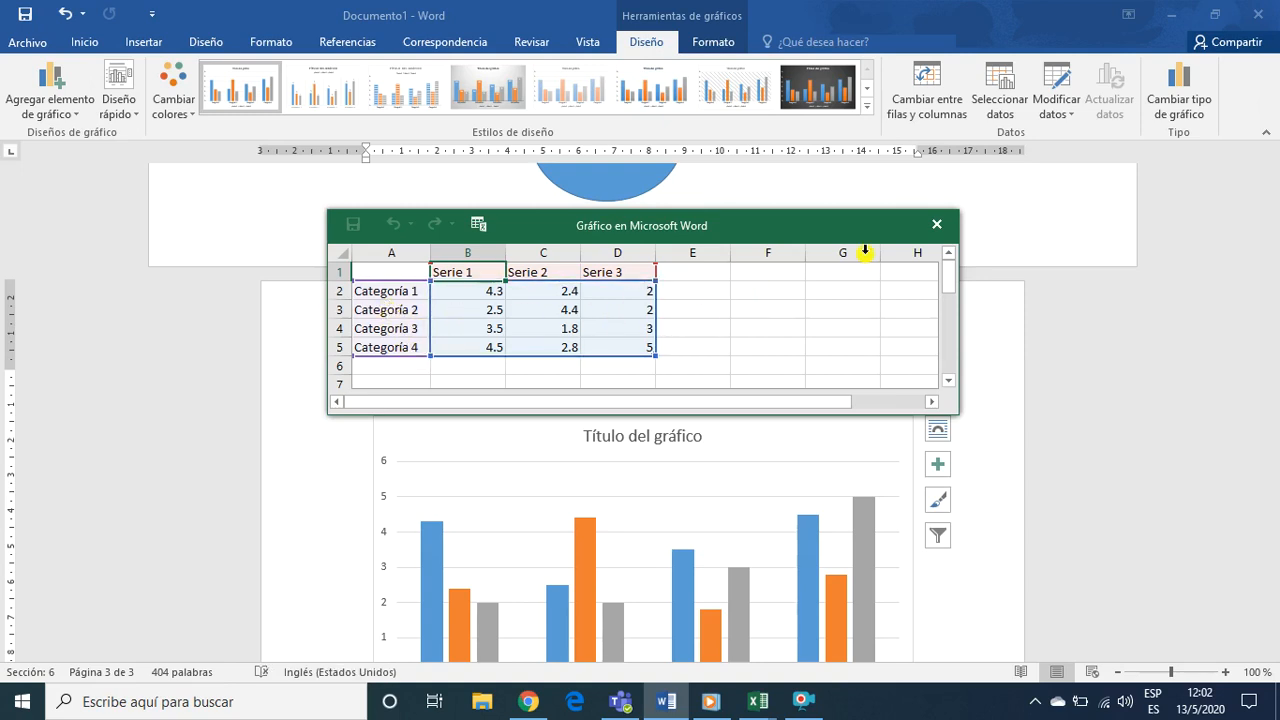
pyautogui.click(937, 224)
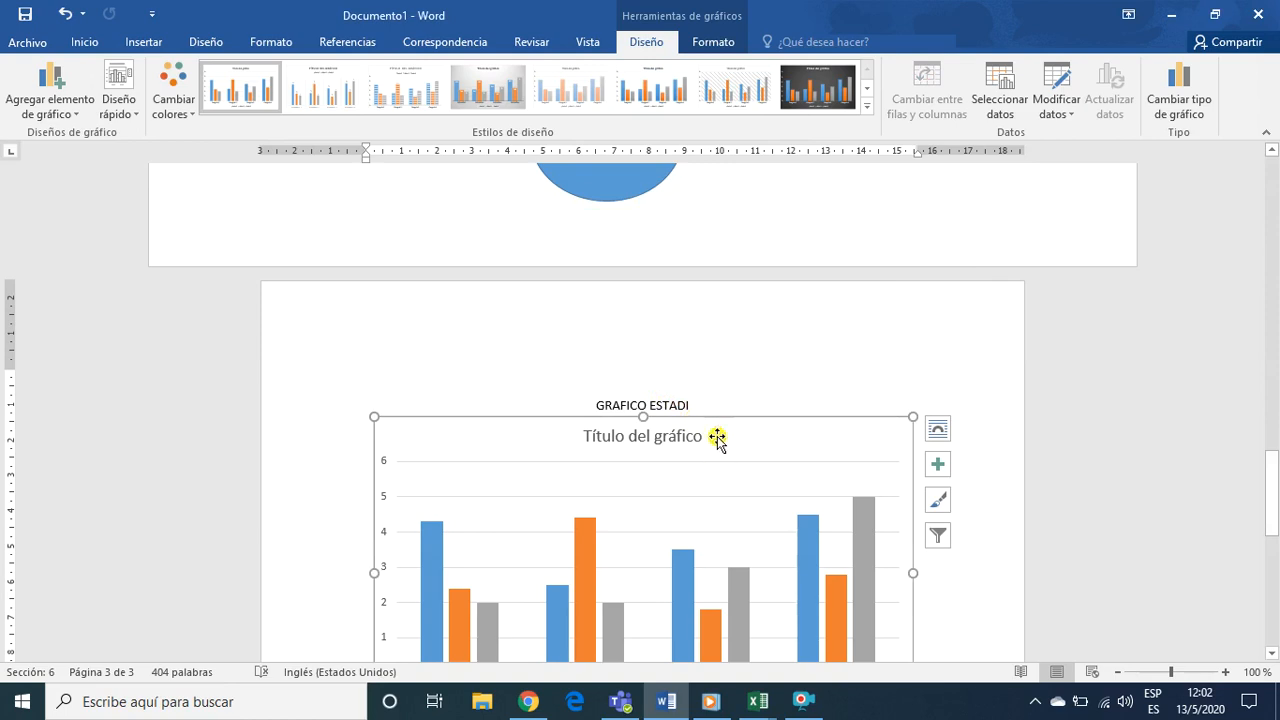
# Delete the sample chart that splits the GRAFICO ESTADISTICO heading
pyautogui.scroll(-7, 725, 472)
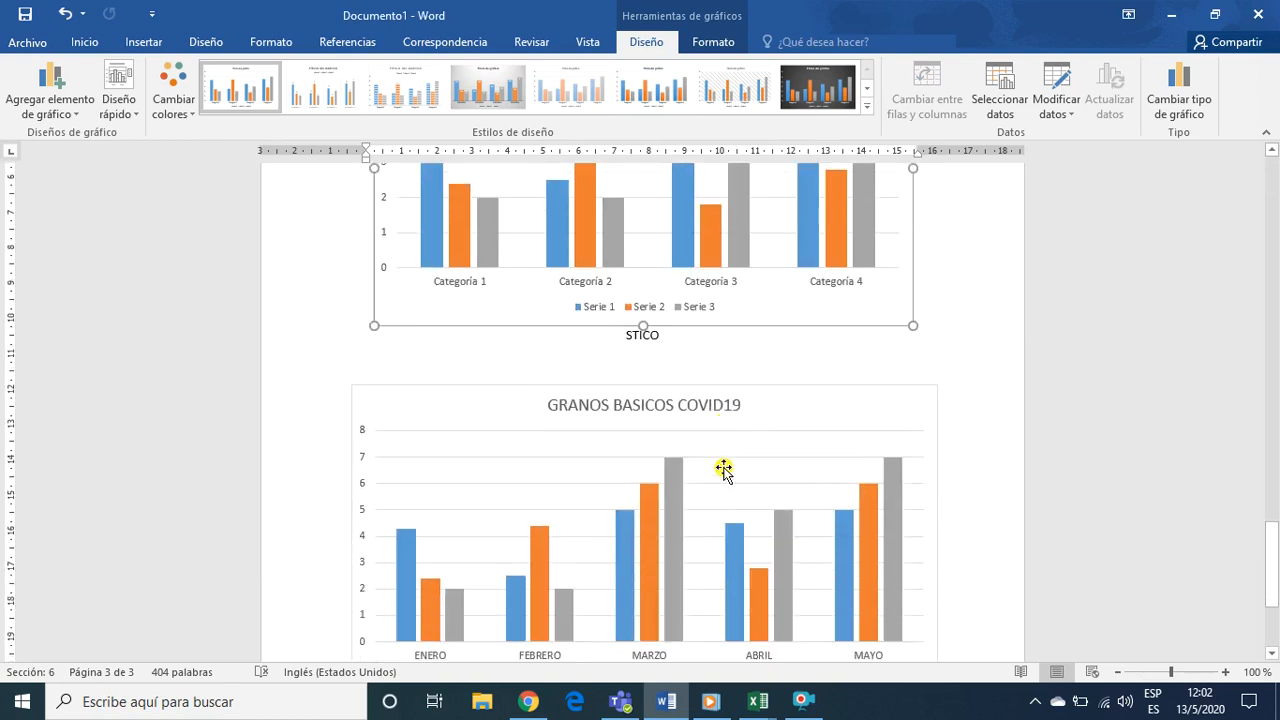
pyautogui.scroll(3, 723, 469)
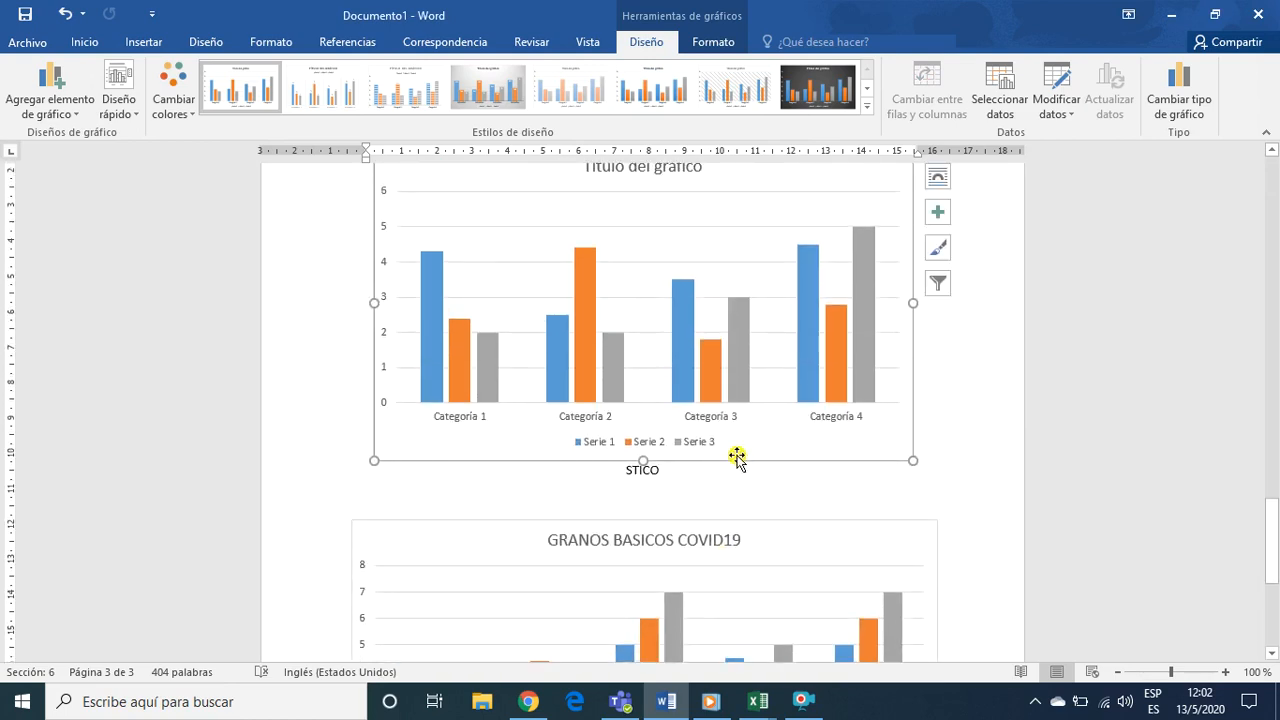
pyautogui.press('Delete')
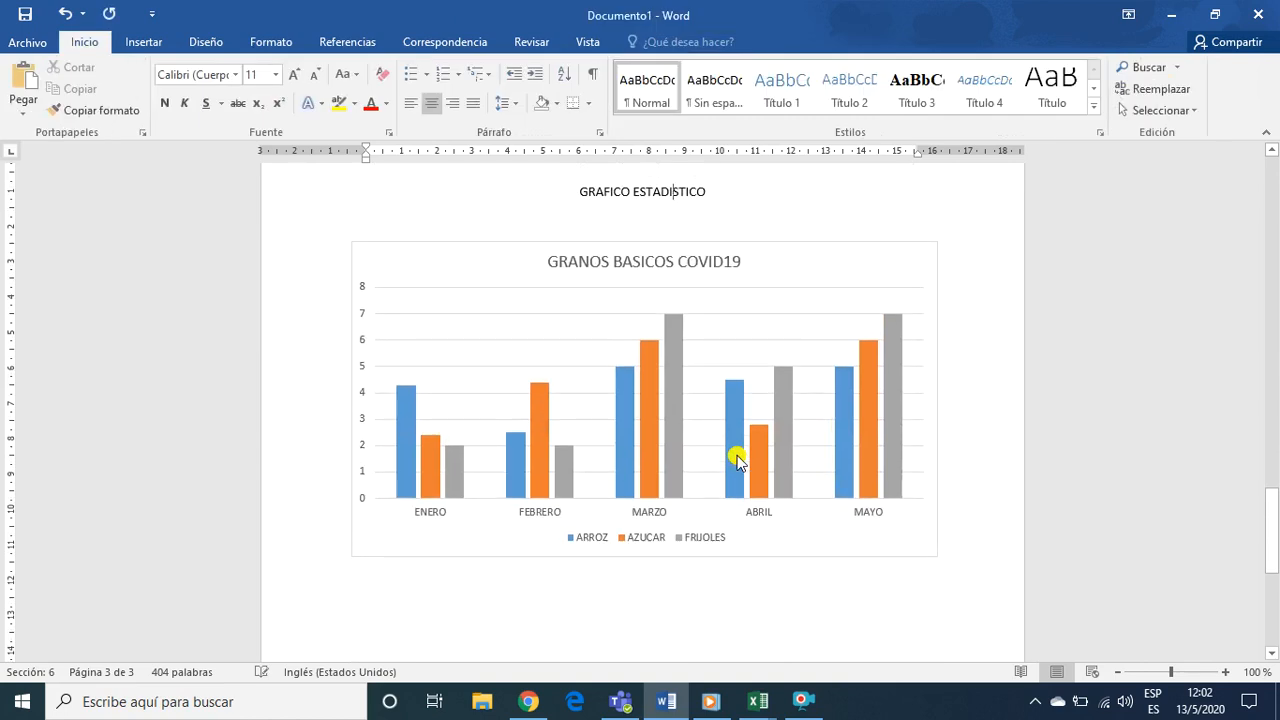
# Open the data sheet of the GRANOS BASICOS COVID19 chart for editing
pyautogui.scroll(3, 653, 380)
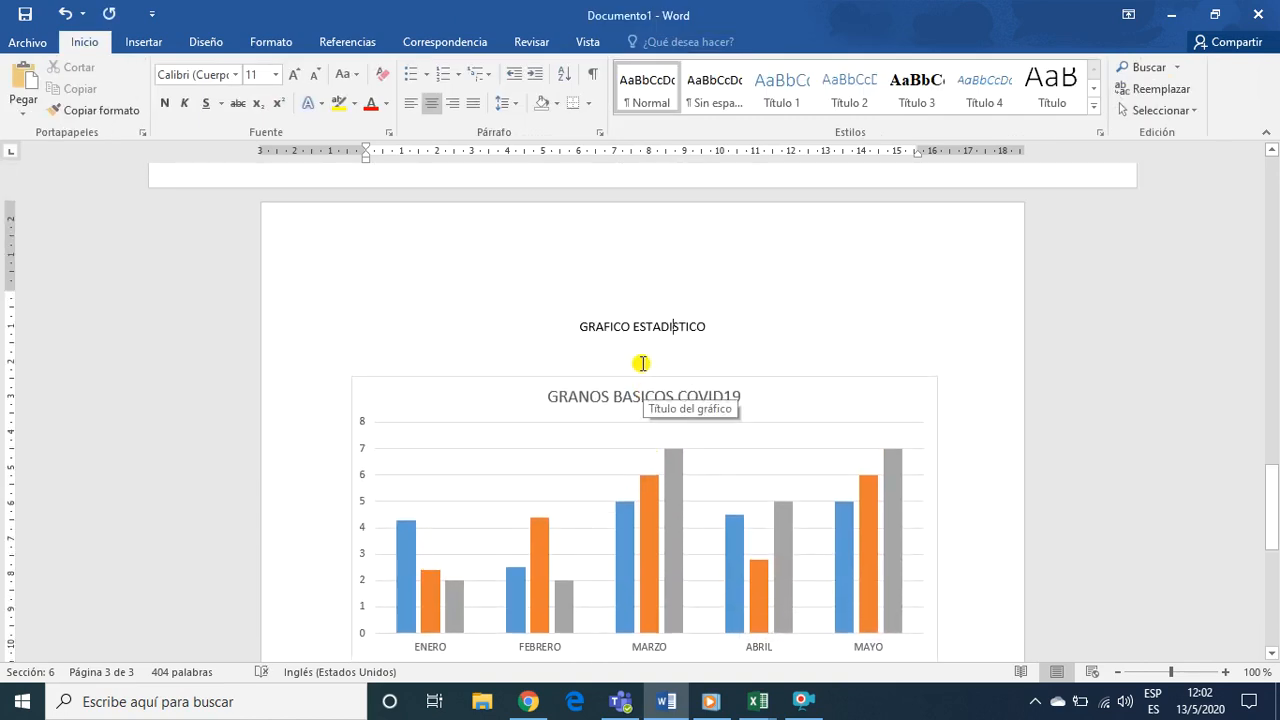
pyautogui.click(639, 354)
pyautogui.scroll(-7, 634, 376)
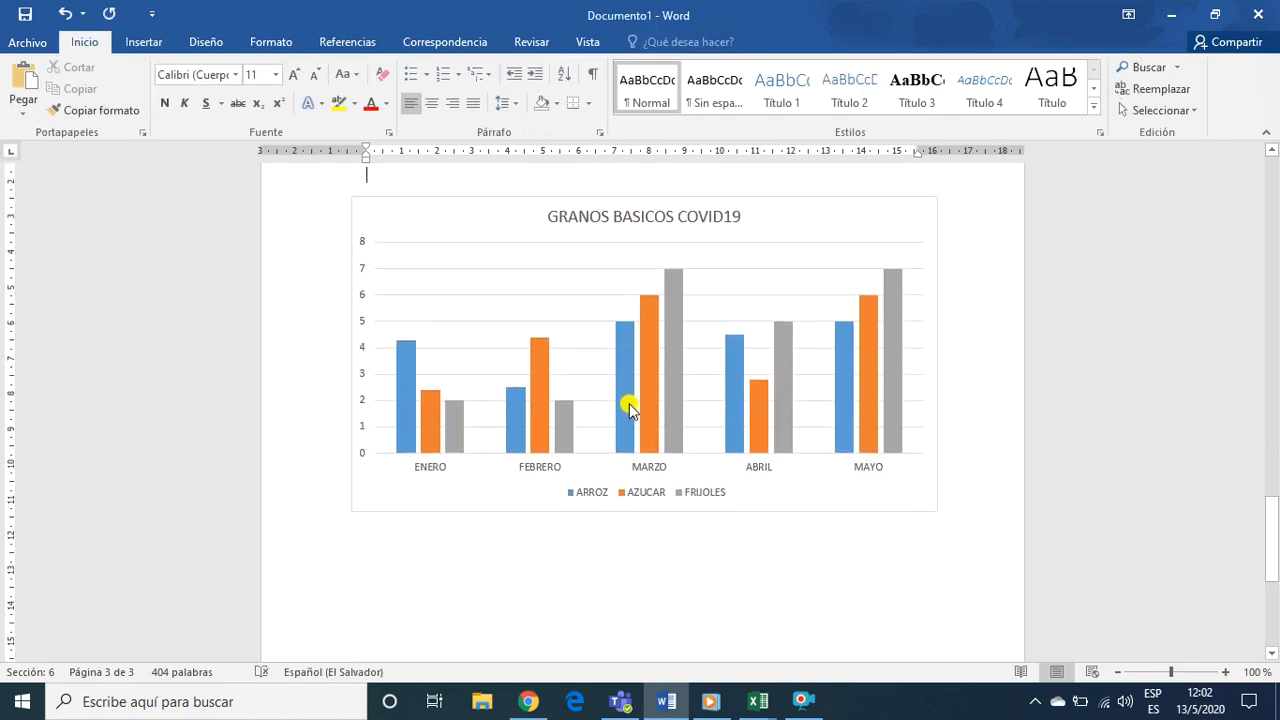
pyautogui.scroll(3, 634, 410)
pyautogui.scroll(4, 617, 403)
pyautogui.click(804, 409)
pyautogui.click(646, 41)
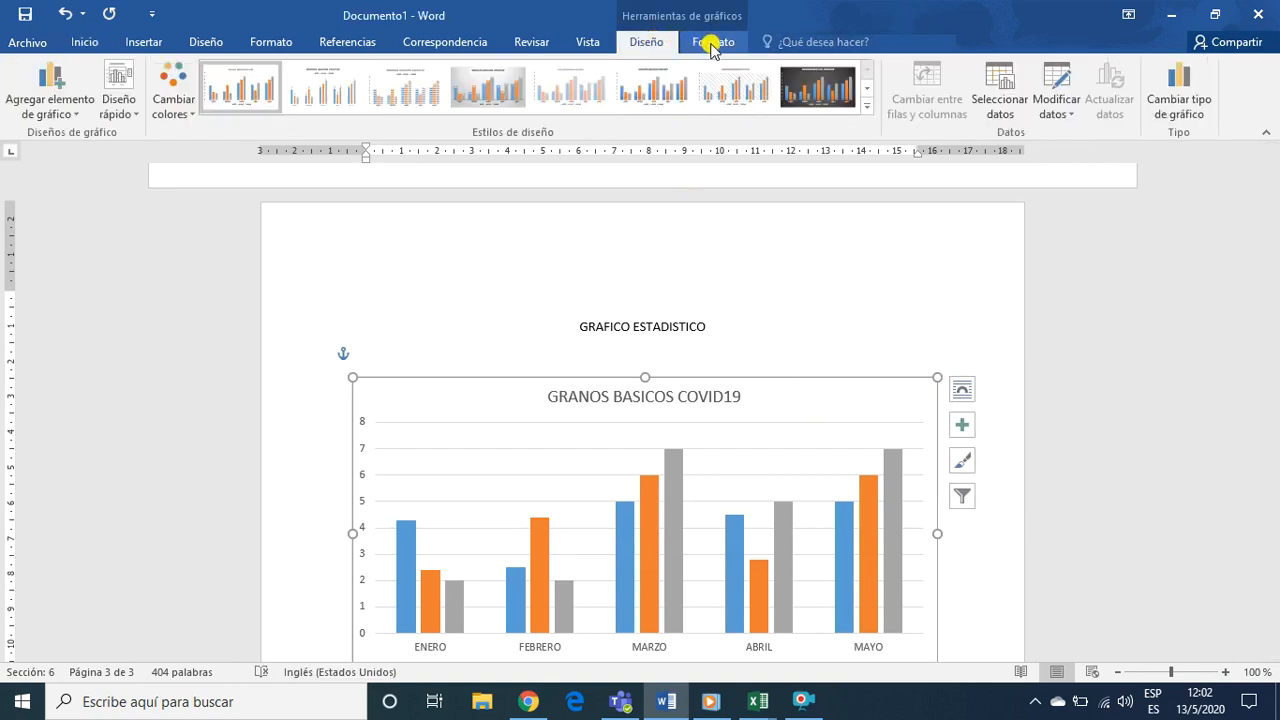
pyautogui.click(1066, 117)
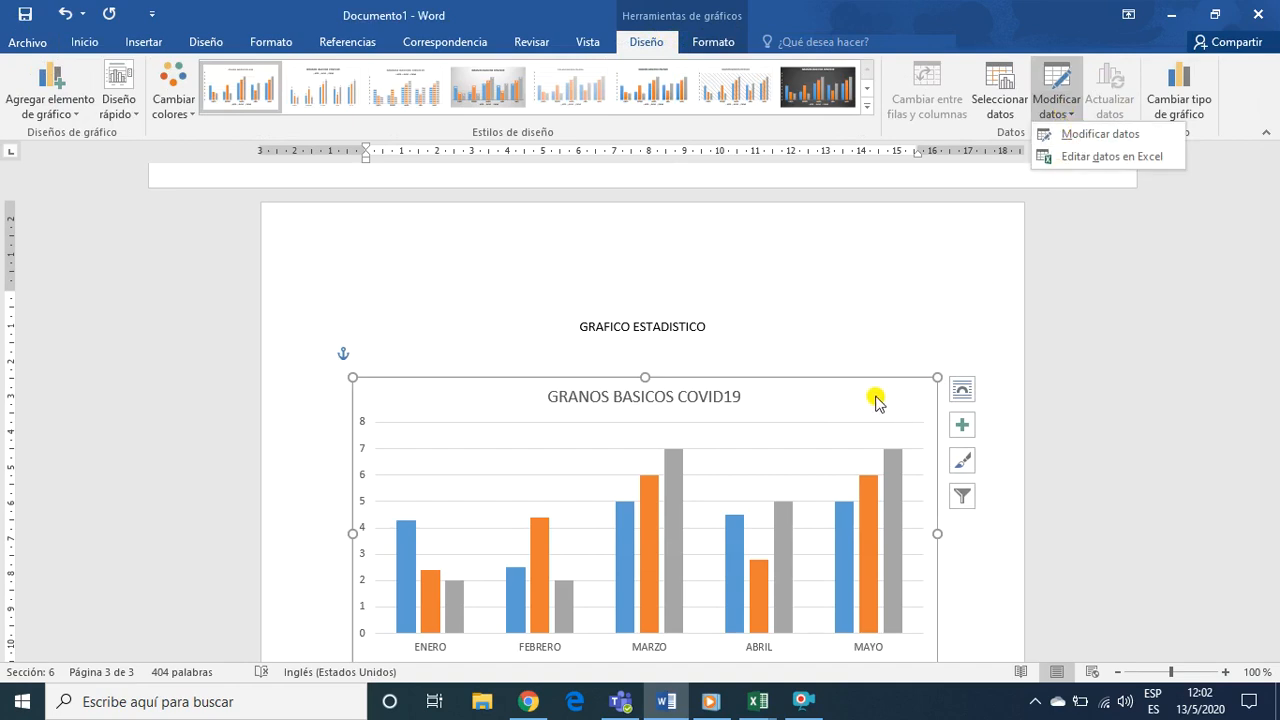
pyautogui.scroll(-2, 668, 460)
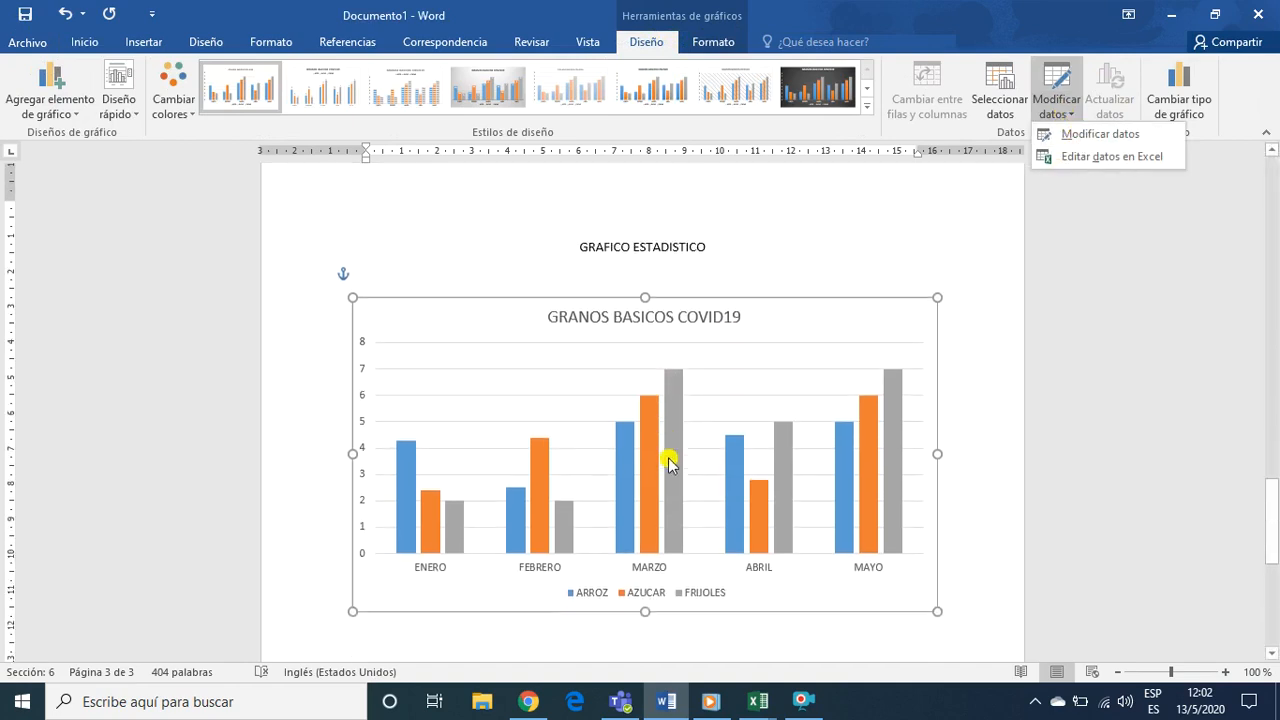
pyautogui.click(1076, 135)
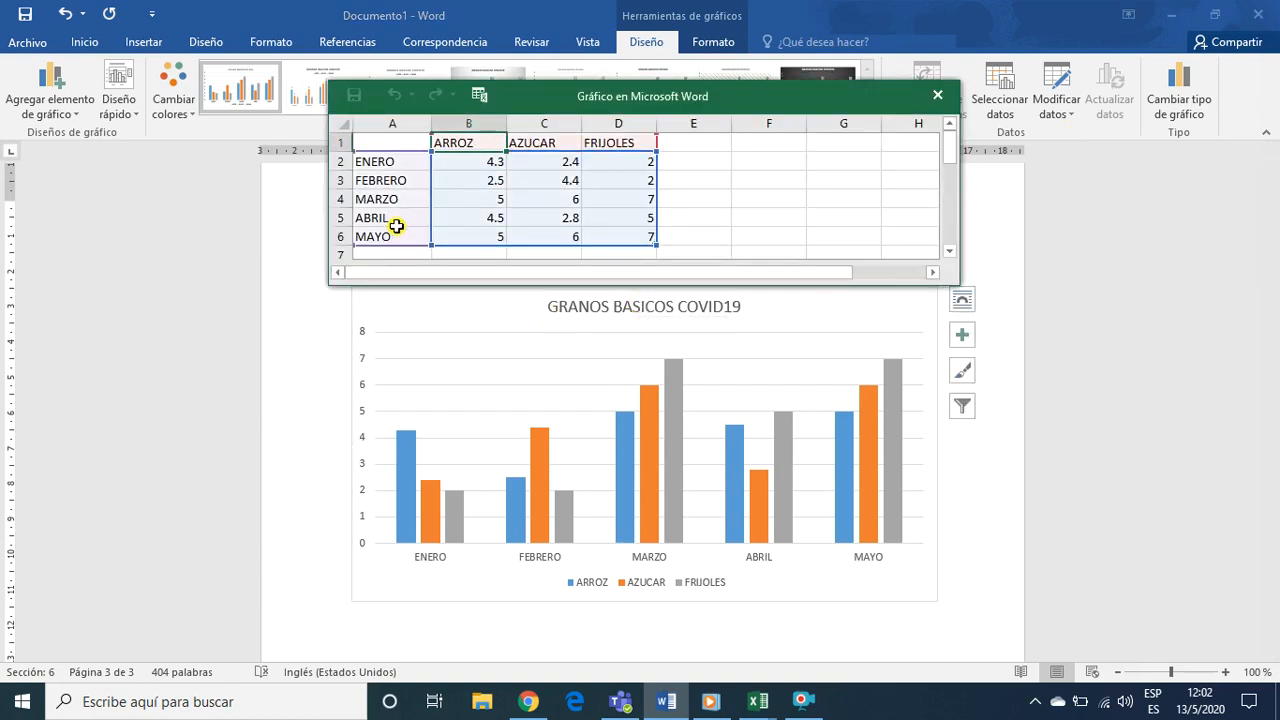
# Set the ARROZ value for ABRIL to 6 in the chart's data sheet and close the sheet
pyautogui.click(494, 216)
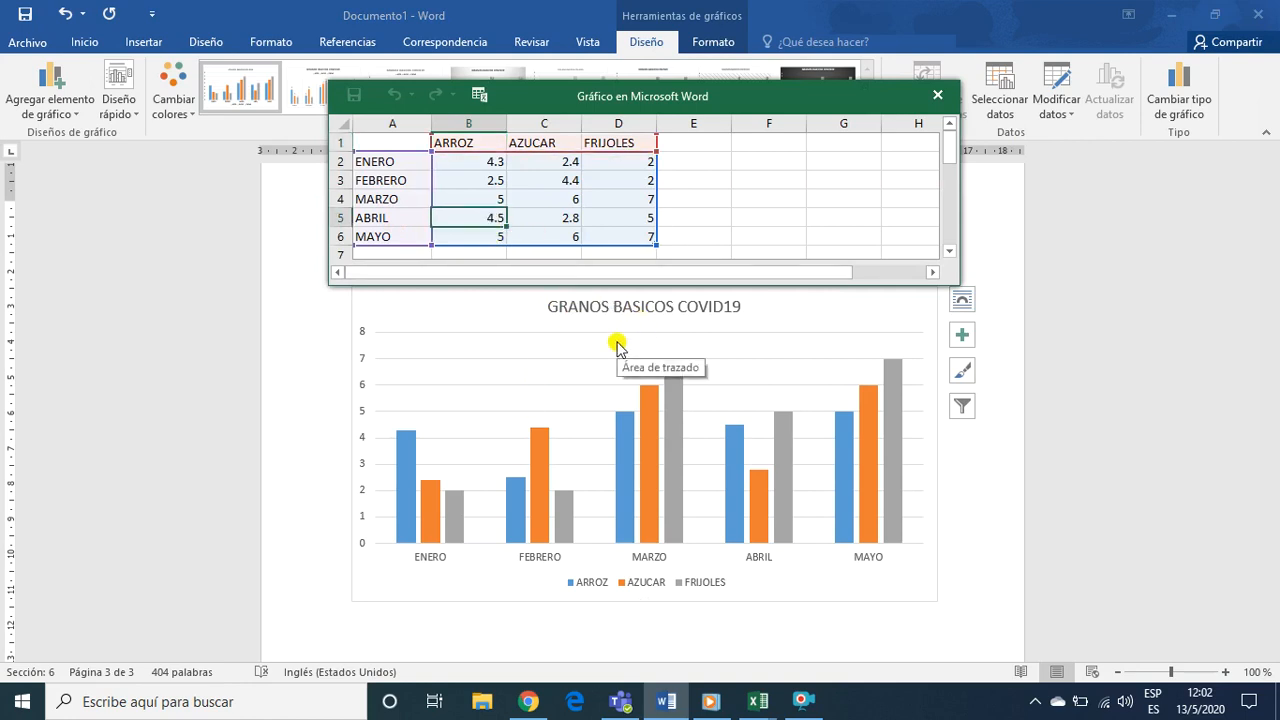
pyautogui.write('6')
pyautogui.hotkey('ctrl', 'Return')
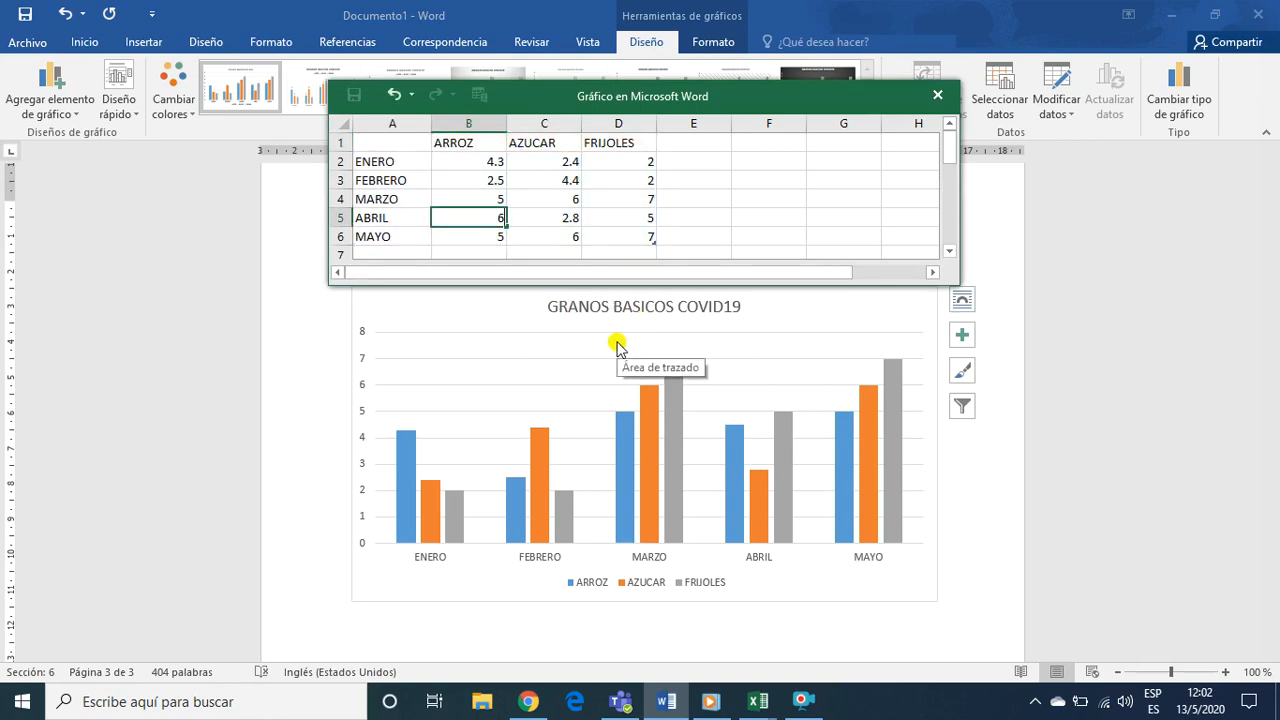
pyautogui.press('Return')
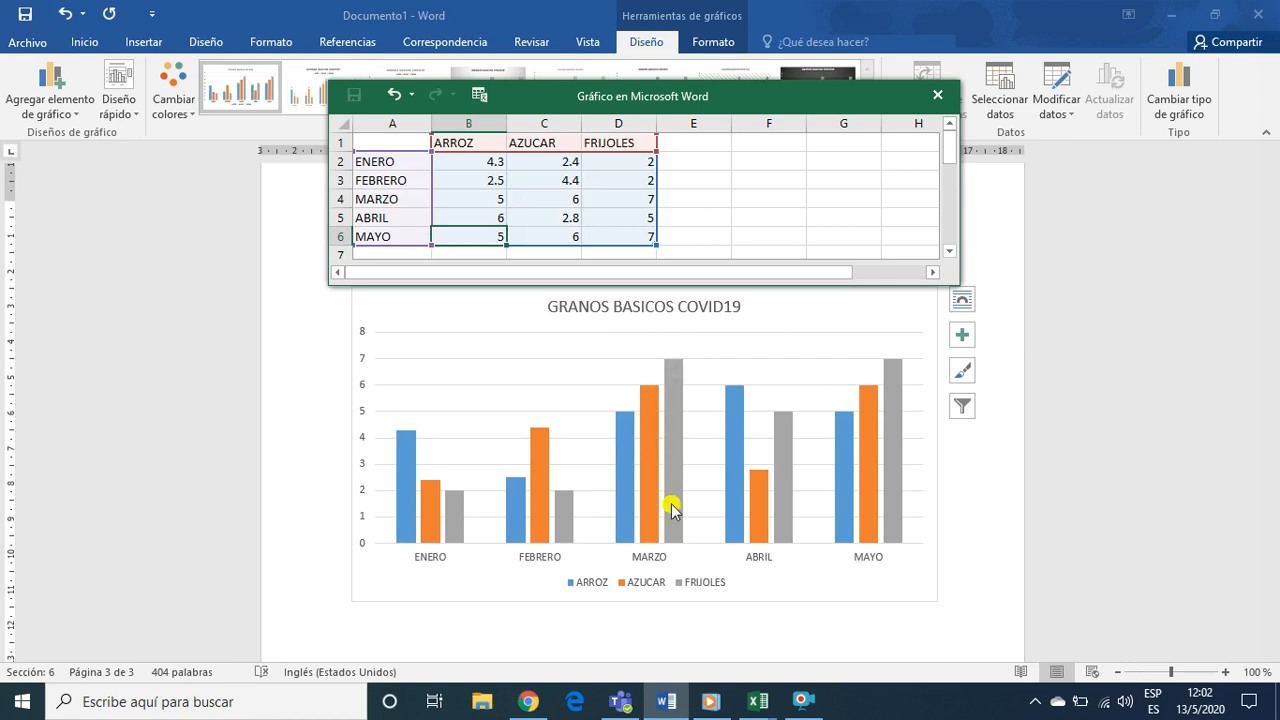
pyautogui.click(885, 638)
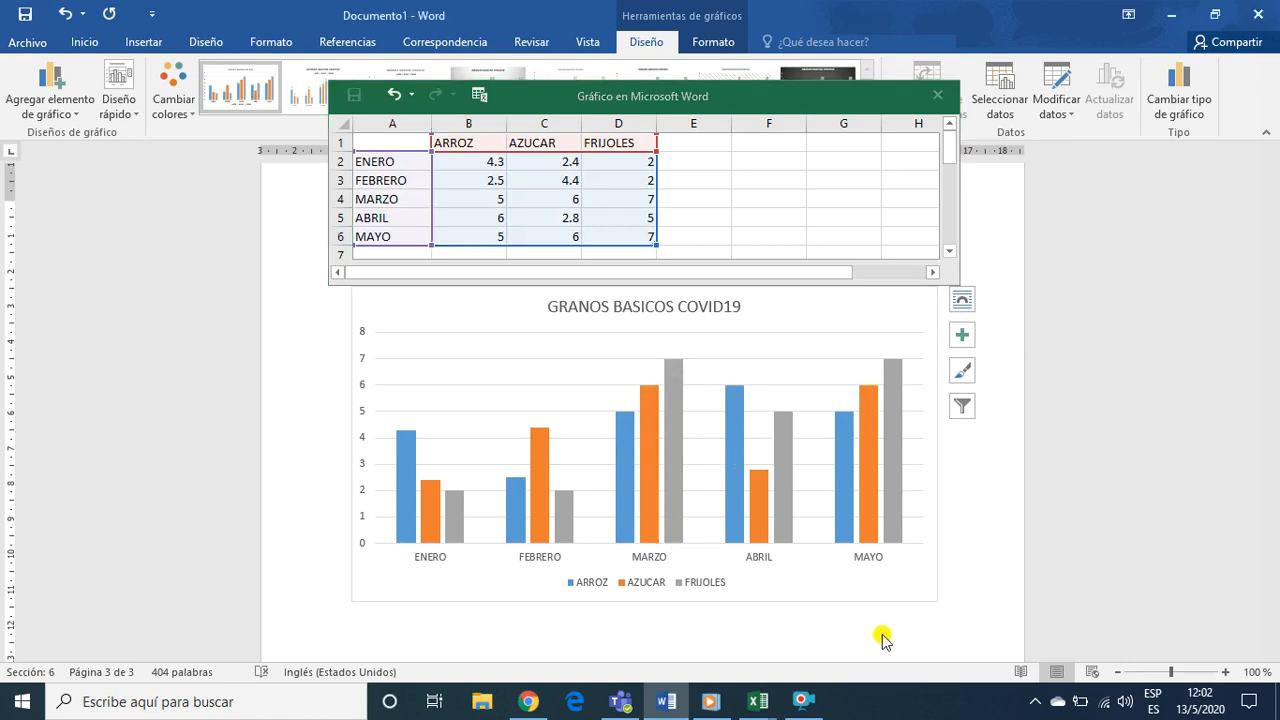
pyautogui.click(940, 97)
# Apply the Diseño 2 quick layout to the GRANOS BASICOS COVID19 chart
pyautogui.click(654, 375)
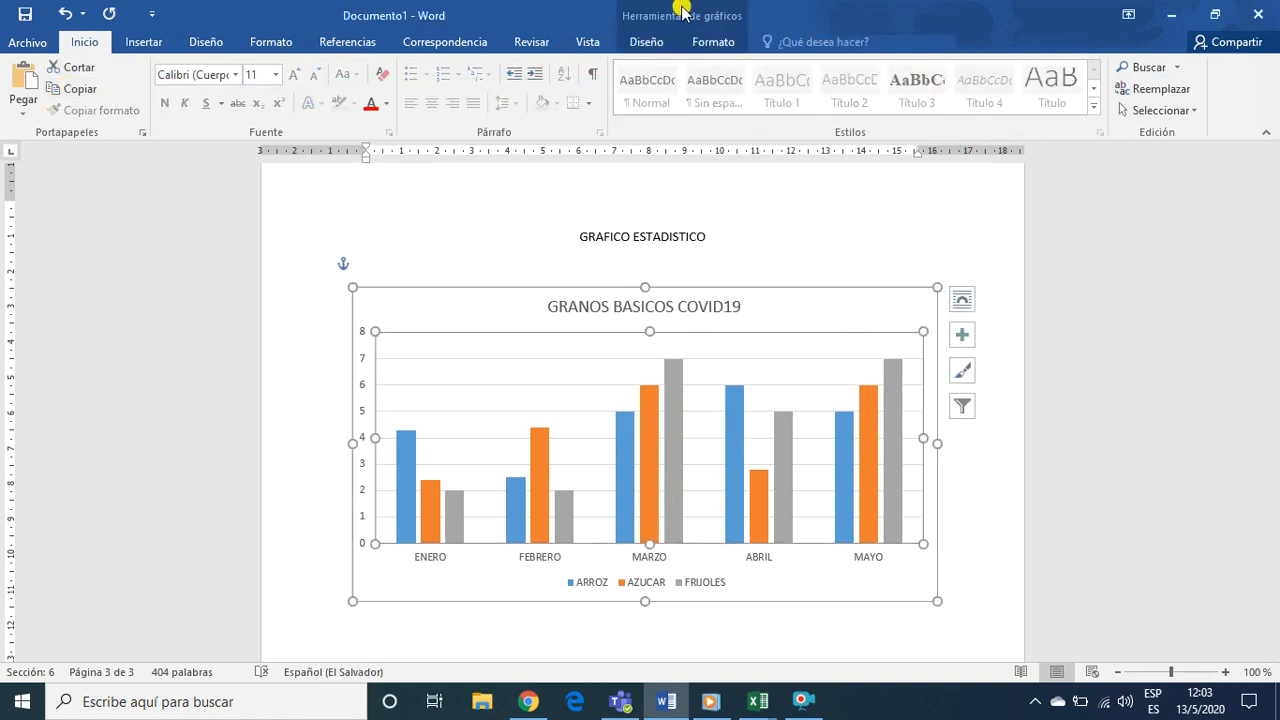
pyautogui.click(765, 294)
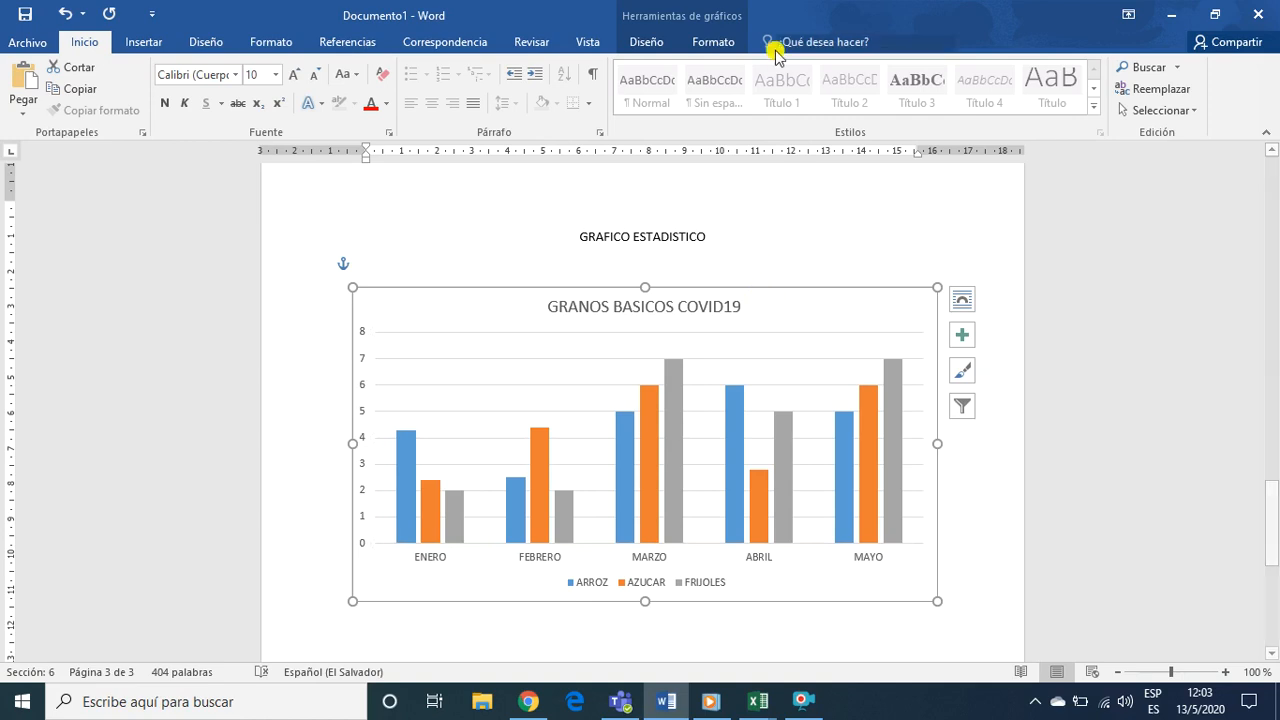
pyautogui.click(646, 41)
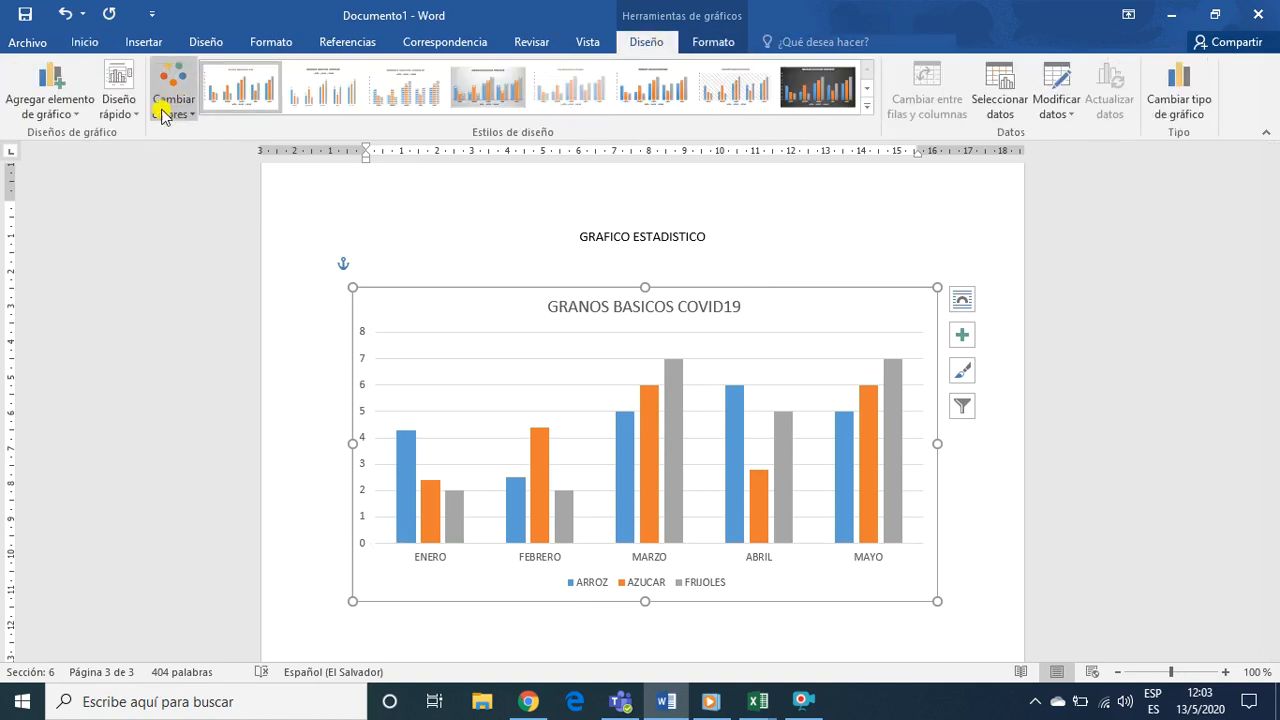
pyautogui.click(127, 119)
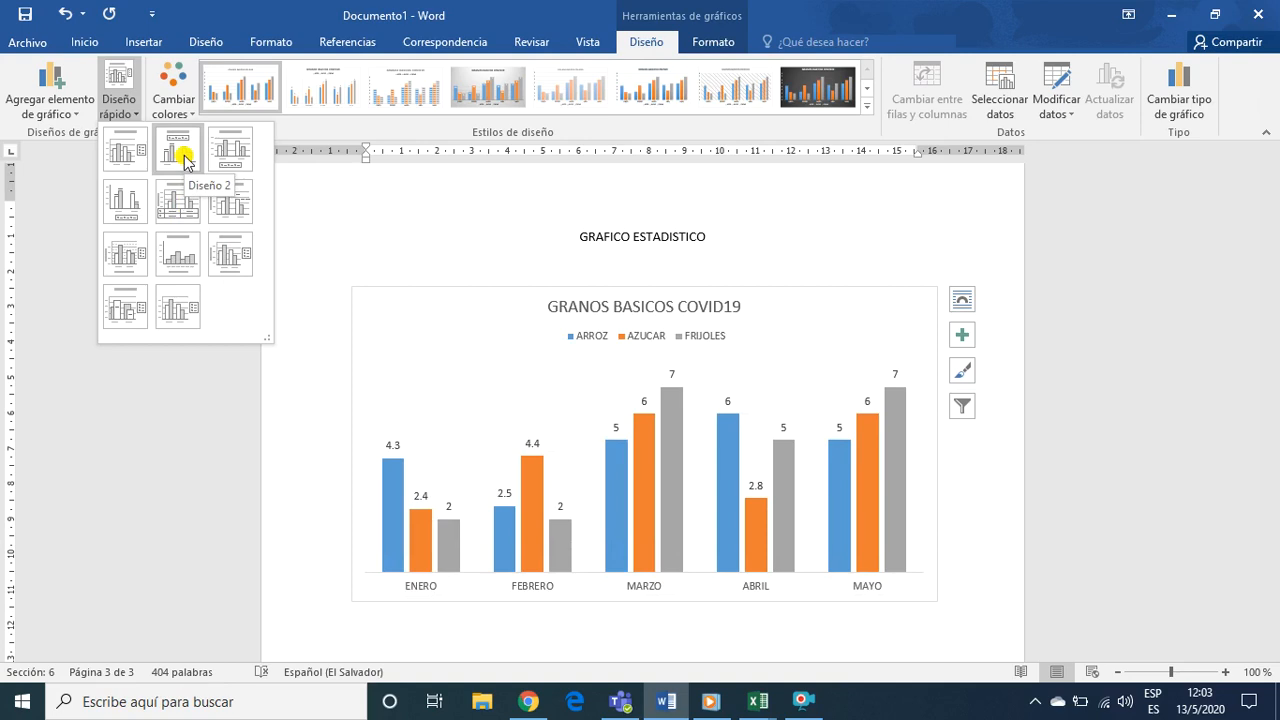
pyautogui.click(186, 160)
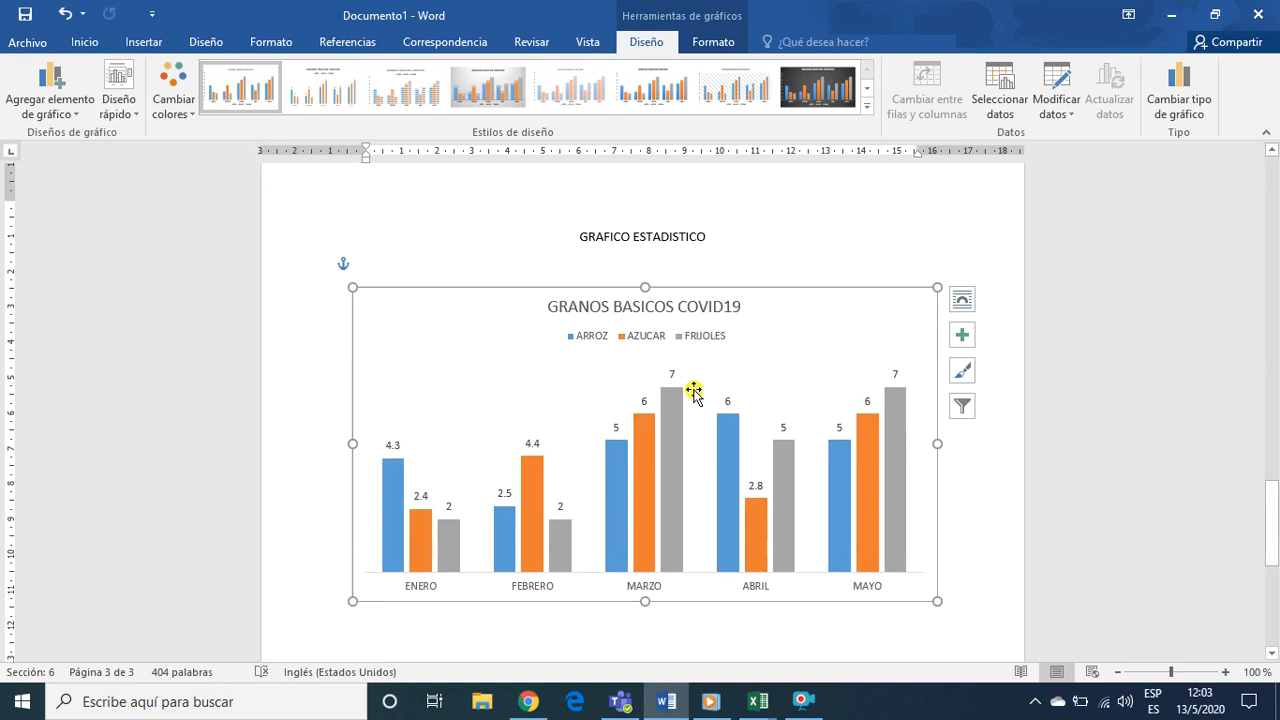
# Review the chart's title, legend and data labels together with the GRAFICO ESTADISTICO heading above it
pyautogui.click(655, 310)
pyautogui.scroll(2, 810, 390)
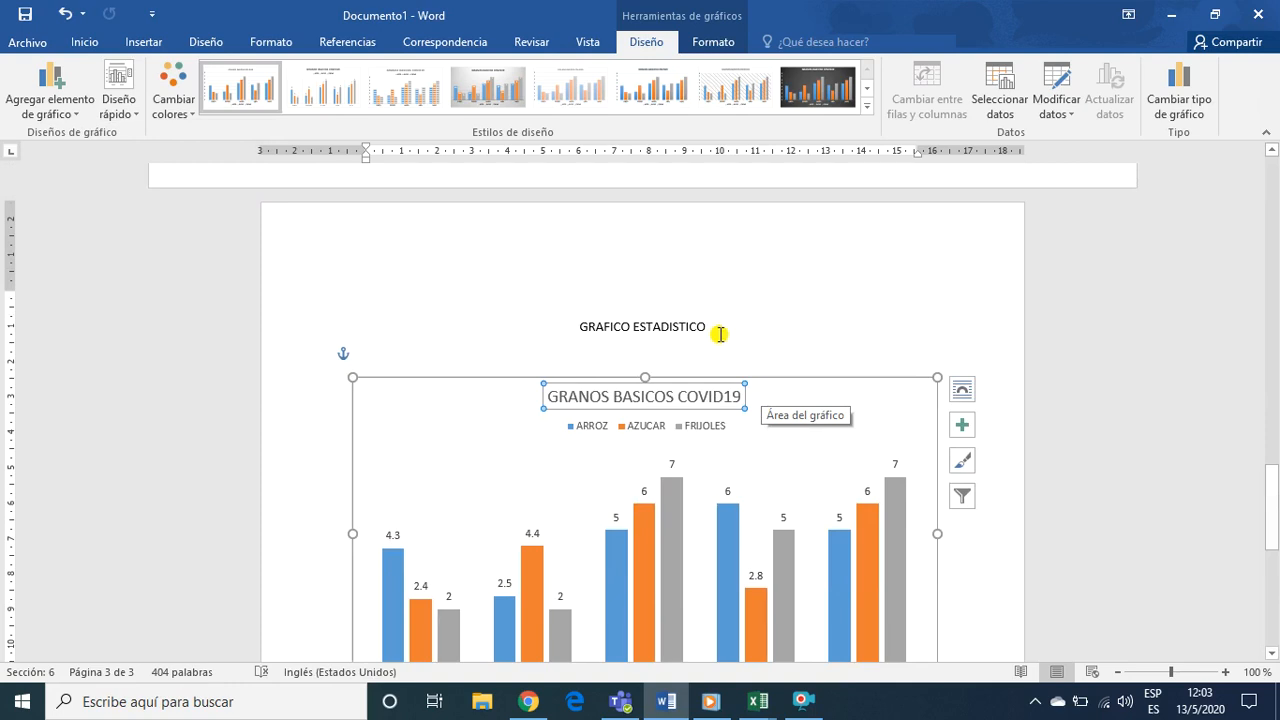
pyautogui.click(721, 332)
pyautogui.scroll(-3, 814, 345)
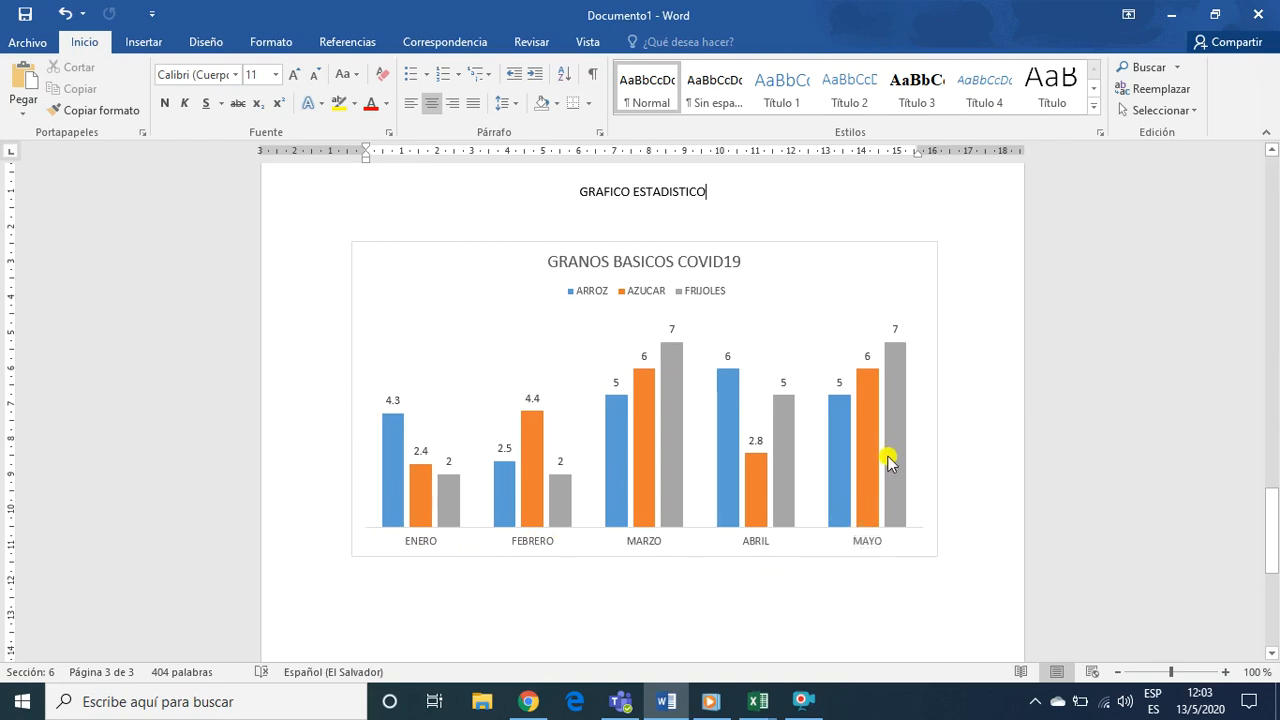
pyautogui.scroll(2, 711, 280)
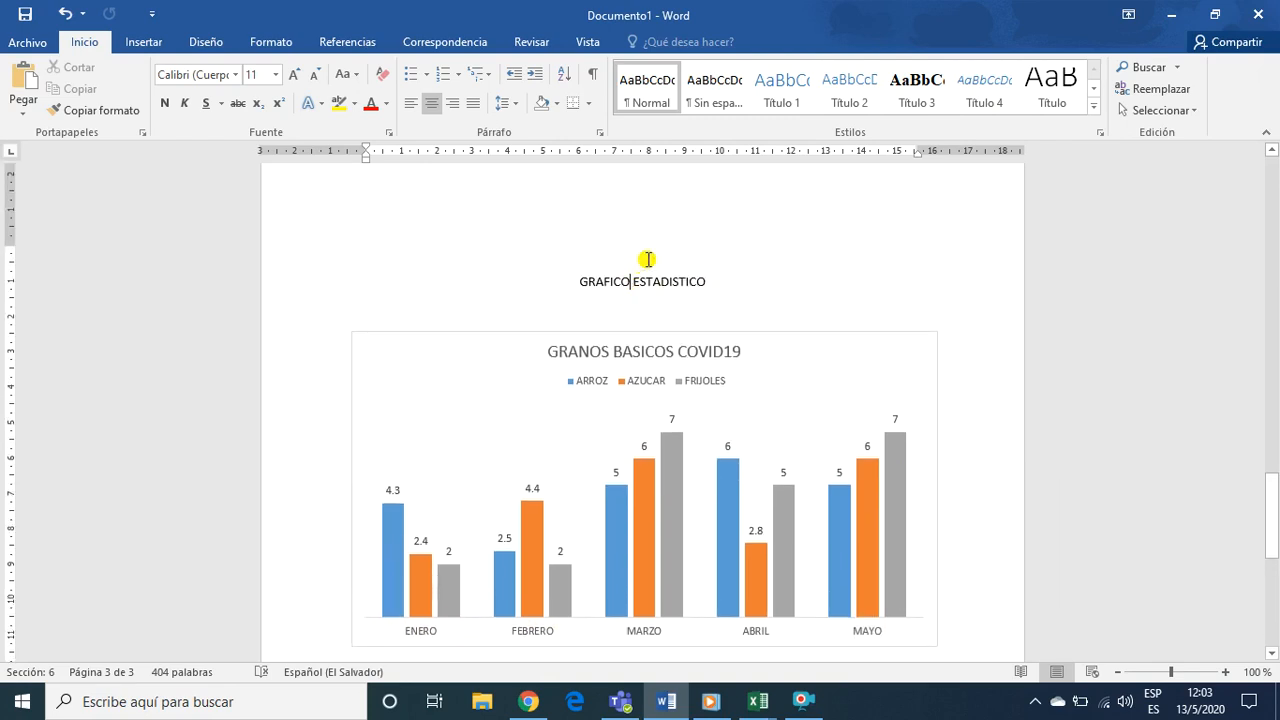
pyautogui.click(605, 253)
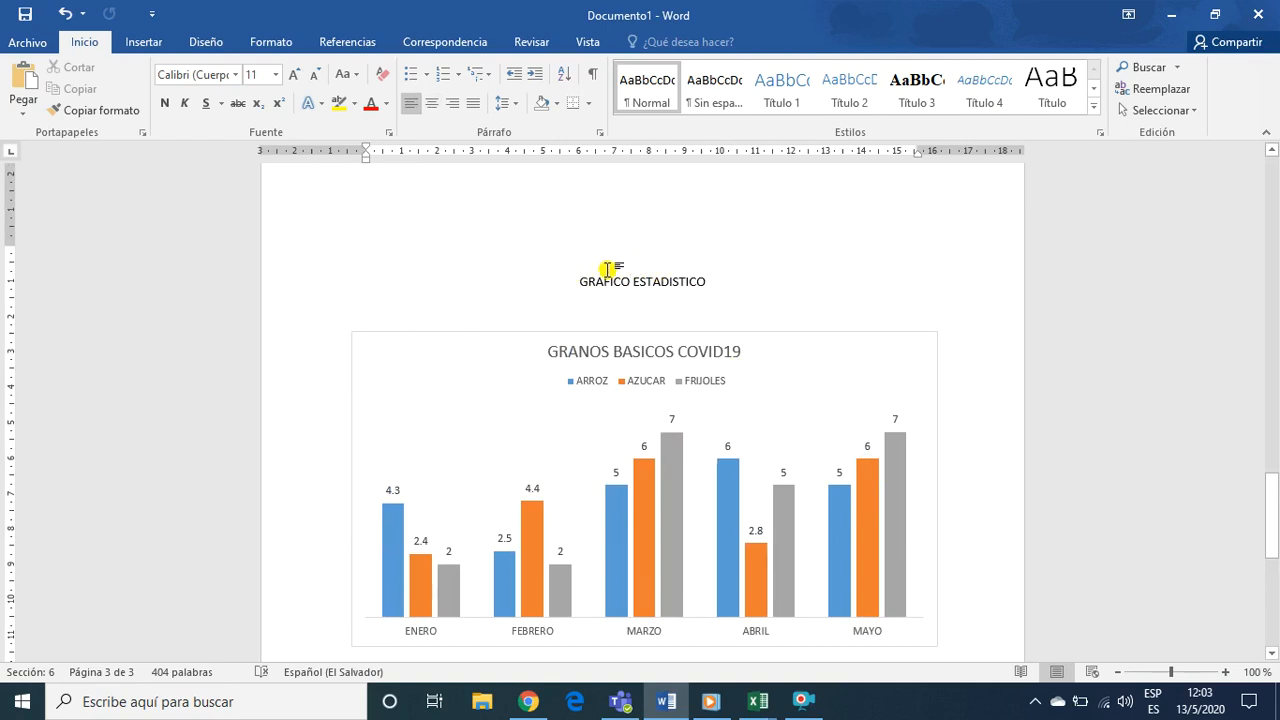
pyautogui.scroll(4, 607, 270)
pyautogui.scroll(10, 608, 272)
pyautogui.scroll(-14, 608, 280)
pyautogui.click(509, 278)
# Preview alternative color palettes for the GRANOS BASICOS COVID19 chart, try lighter chart styles, and apply the style with the dark gray background
pyautogui.click(749, 350)
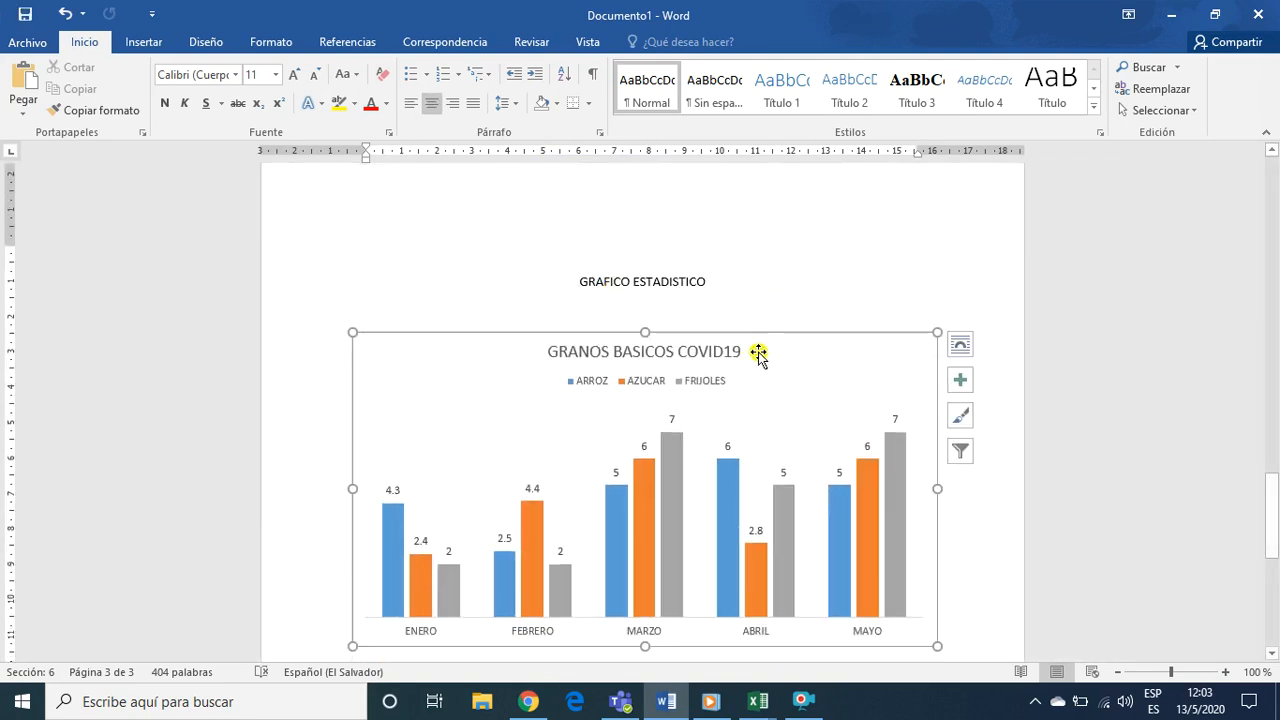
pyautogui.click(648, 44)
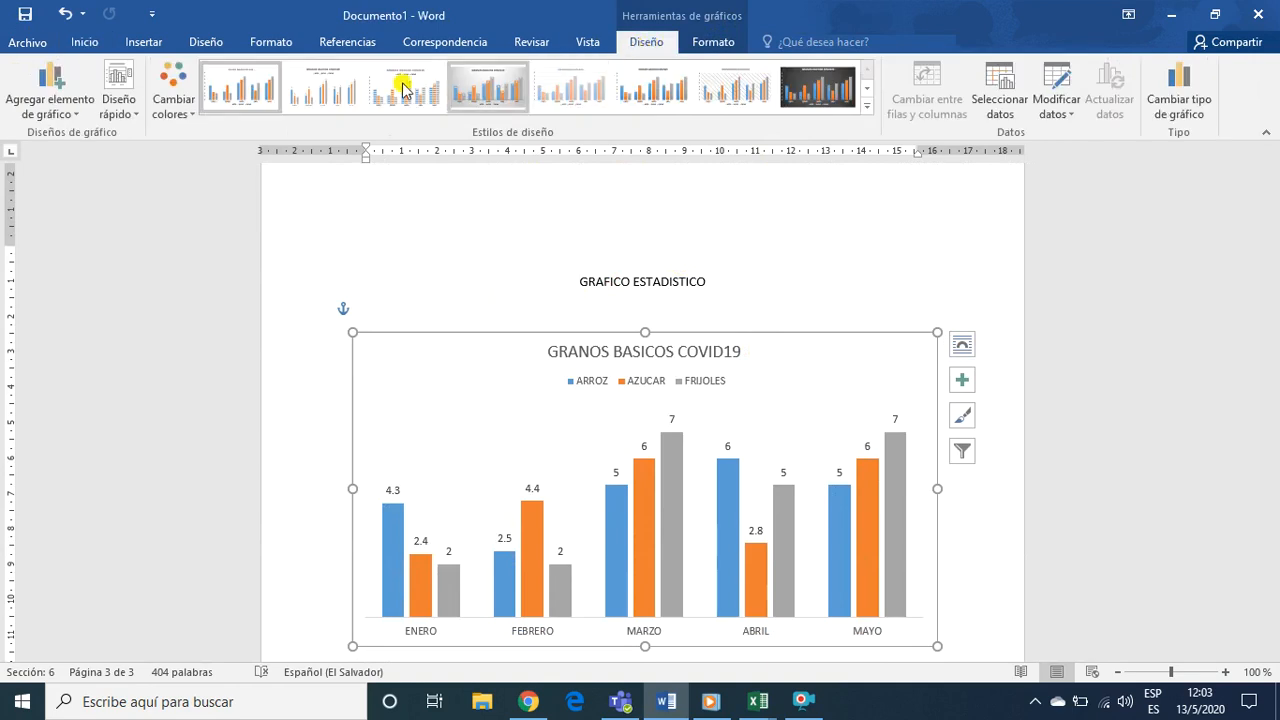
pyautogui.click(173, 102)
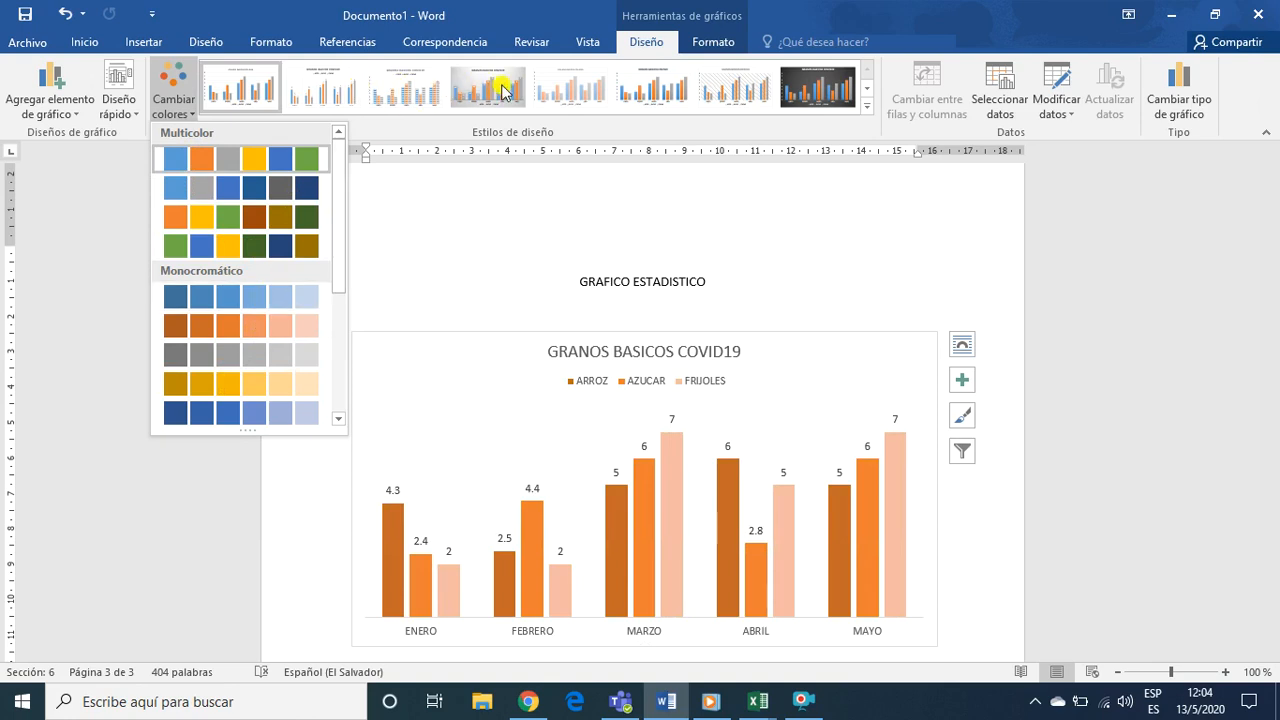
pyautogui.click(587, 95)
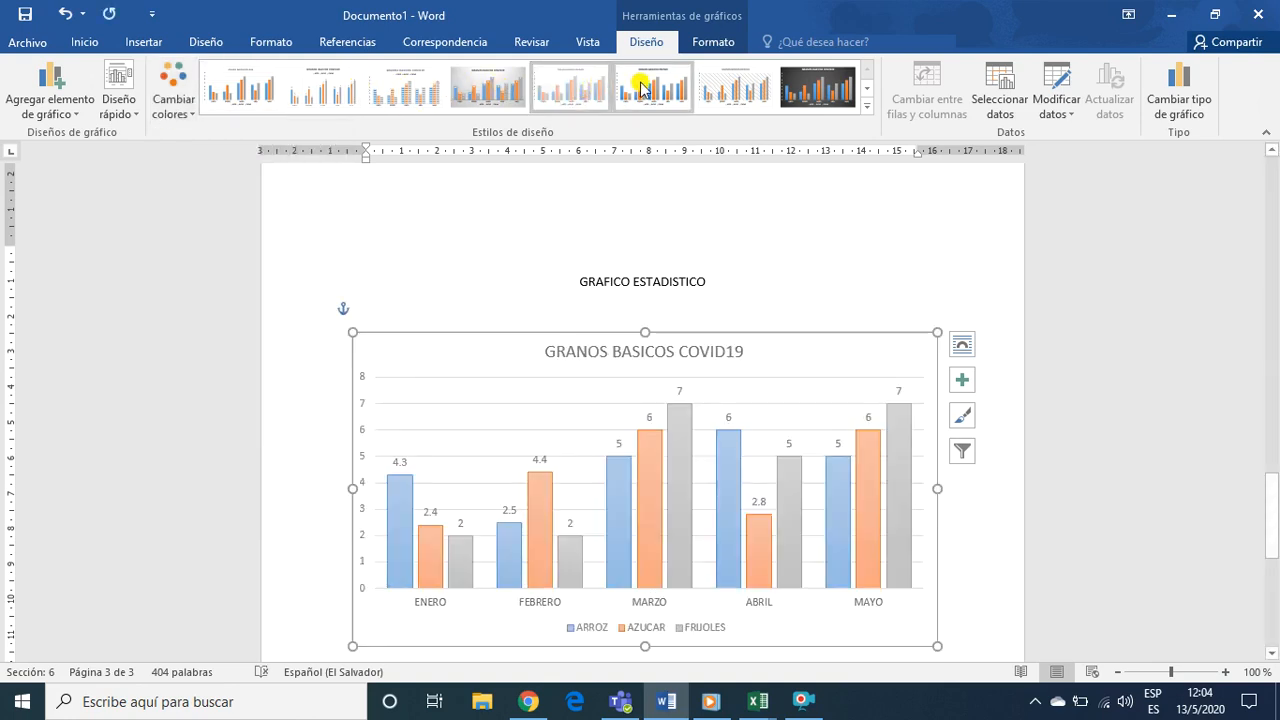
pyautogui.click(683, 88)
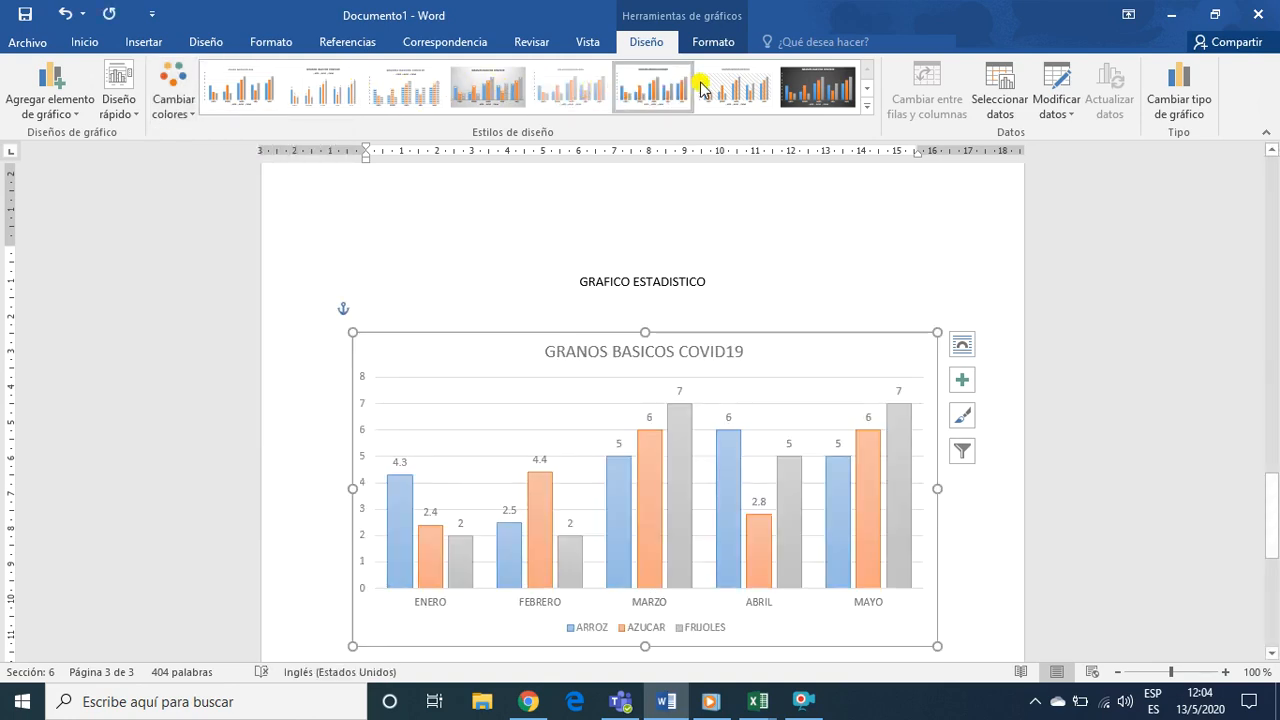
pyautogui.click(805, 90)
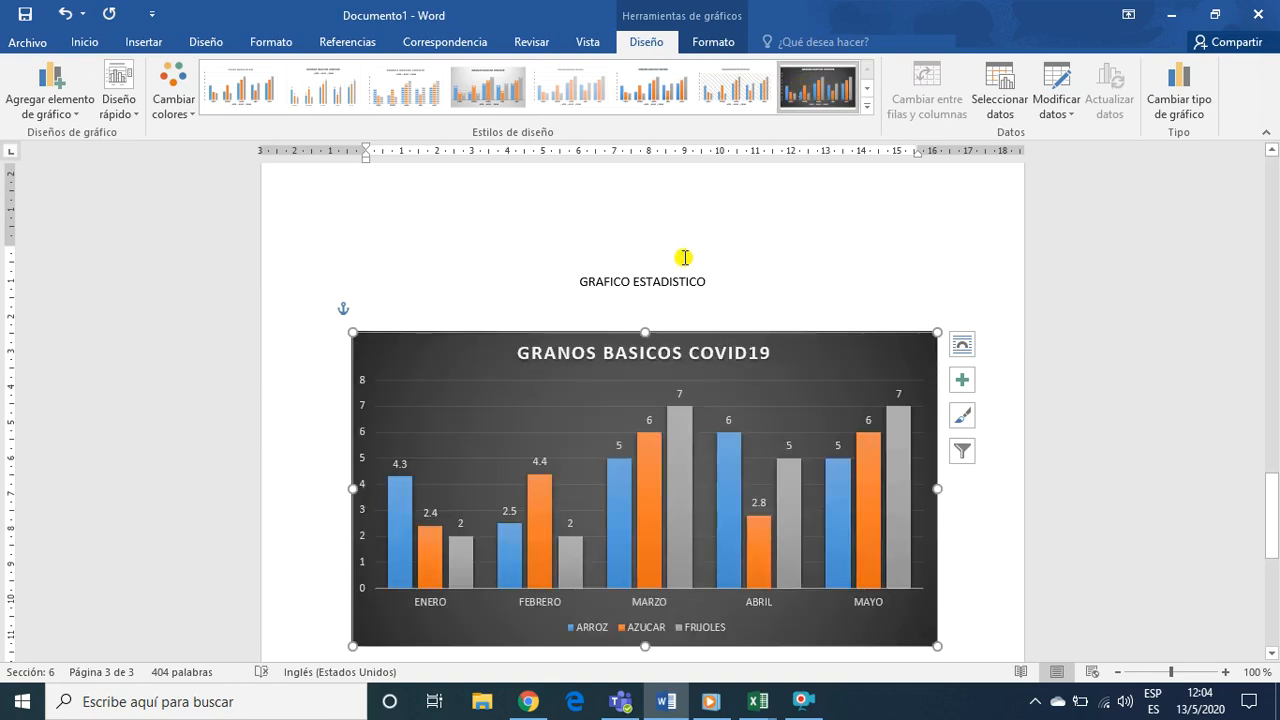
# Browse the full gallery of chart styles, including Estilo 11, and deselect the chart
pyautogui.click(866, 107)
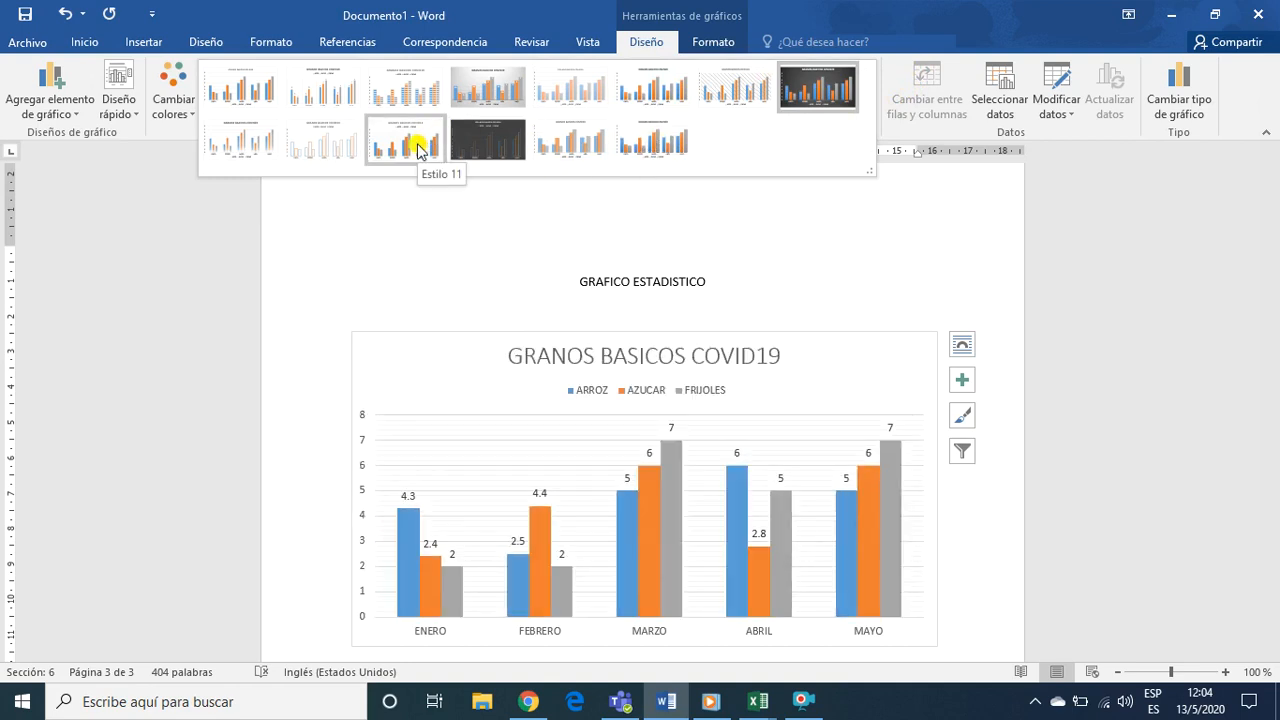
pyautogui.click(497, 146)
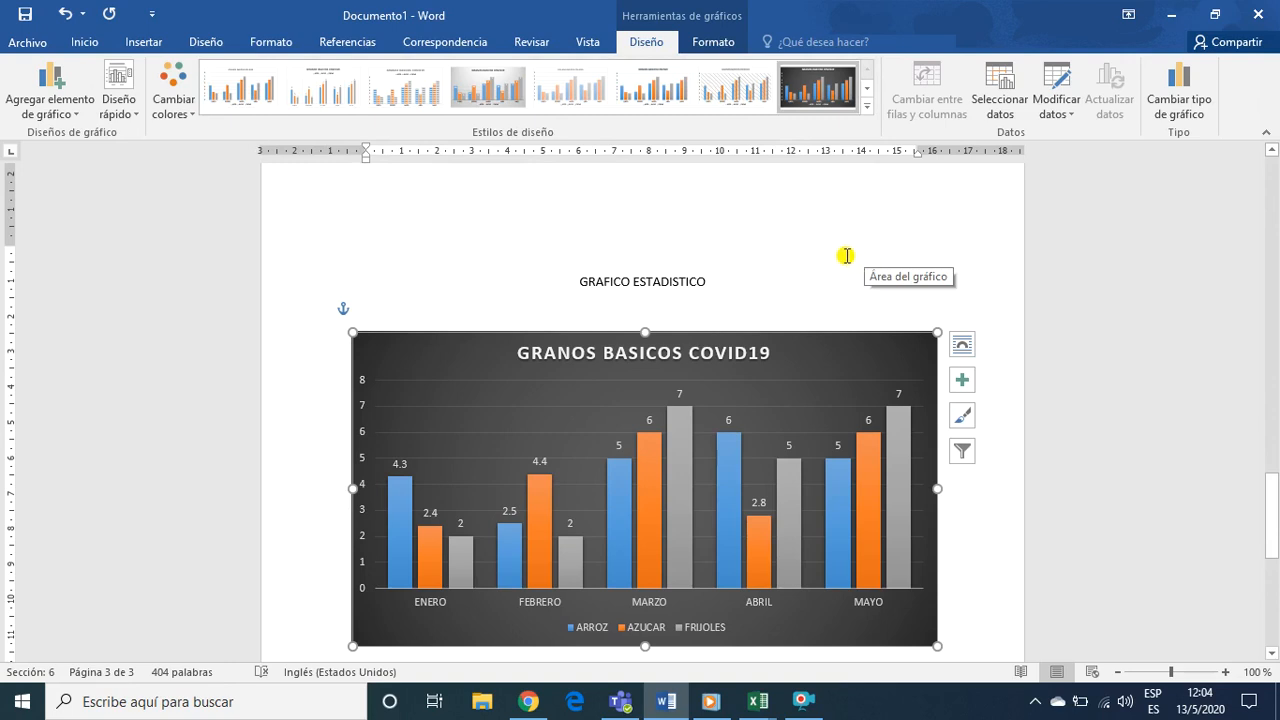
pyautogui.click(834, 238)
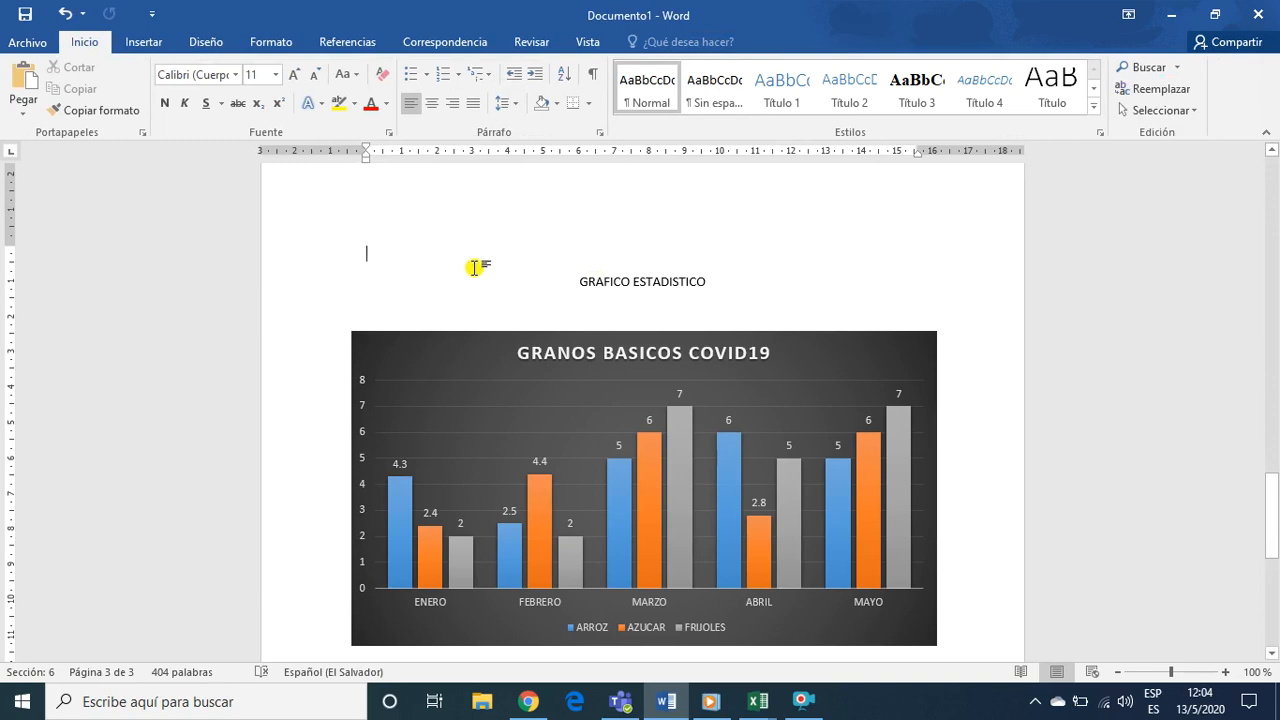
# Review all three pages of the practice: the FORMATO DE PARRAFO text, the AGUA columns with pictures, and the statistical chart
pyautogui.scroll(-3, 745, 285)
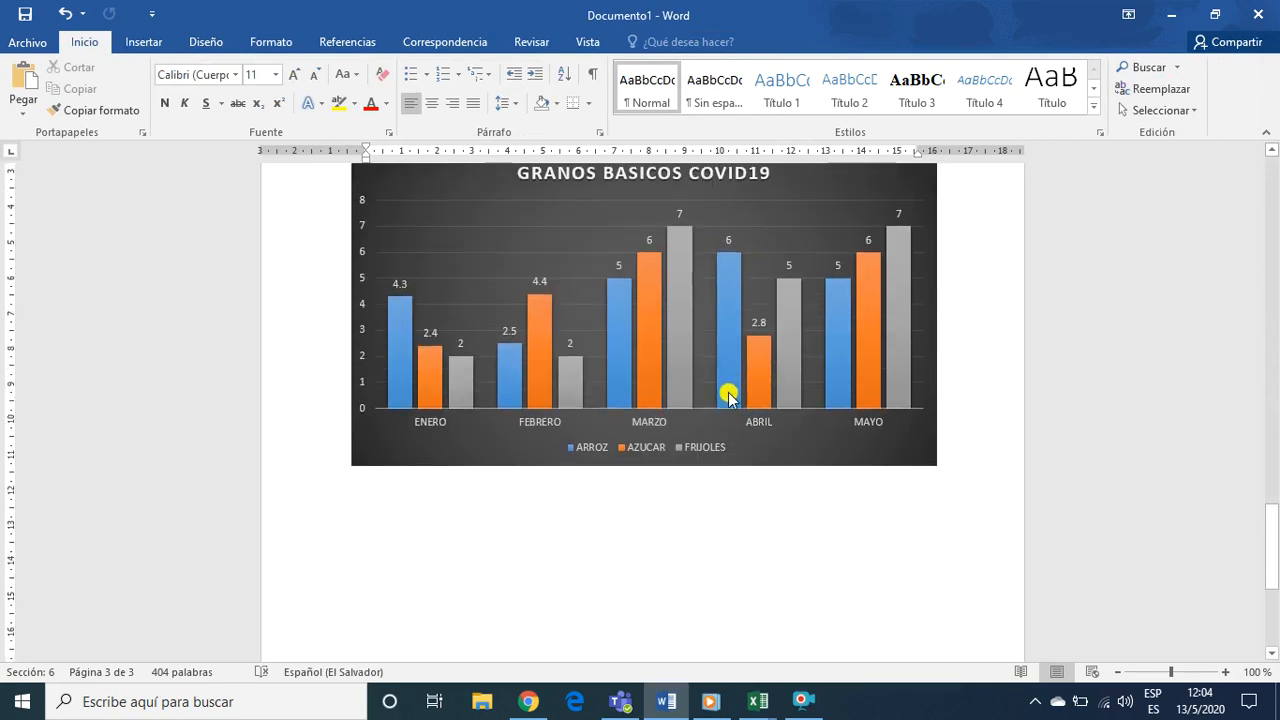
pyautogui.scroll(8, 535, 543)
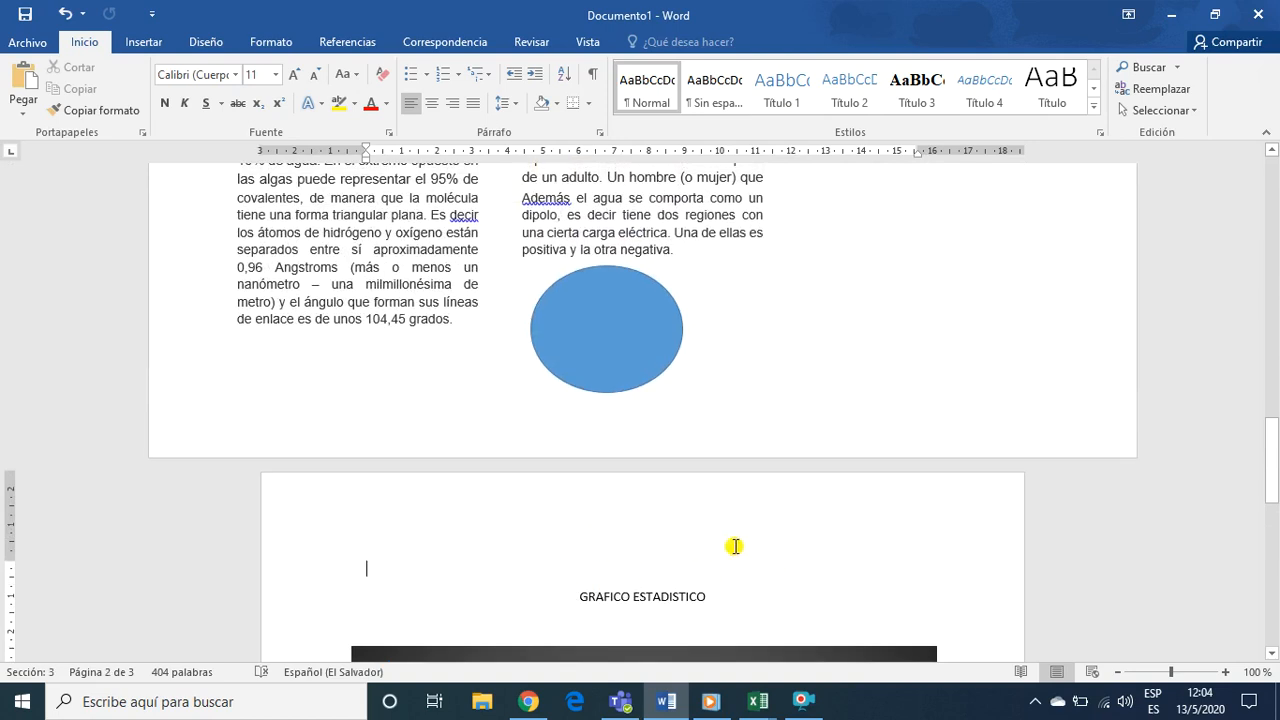
pyautogui.scroll(15, 744, 347)
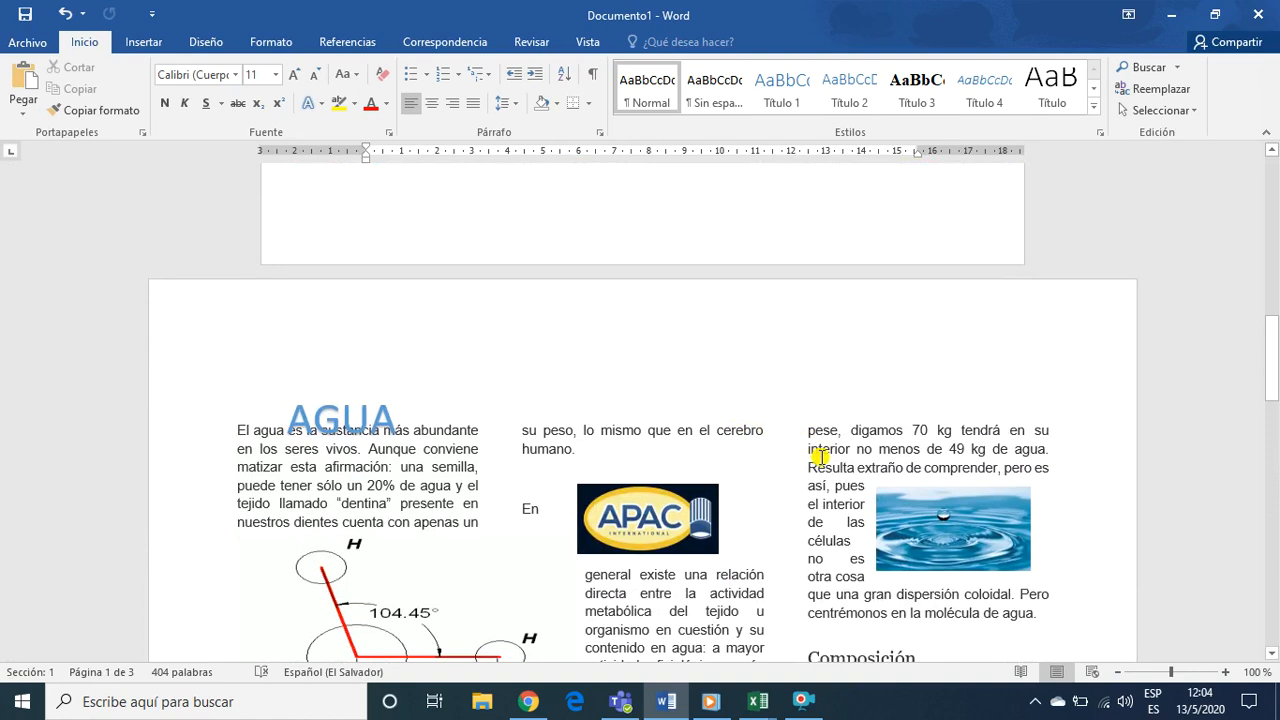
pyautogui.scroll(10, 549, 494)
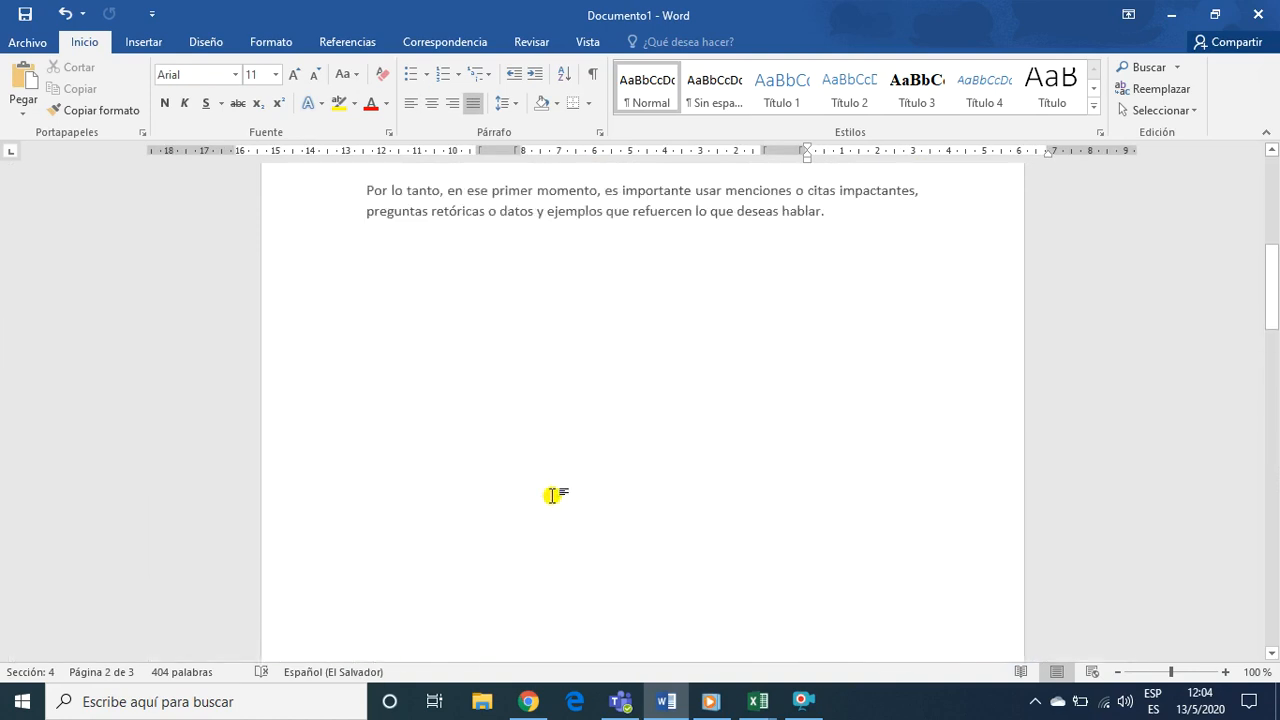
pyautogui.scroll(8, 551, 494)
pyautogui.scroll(-6, 556, 494)
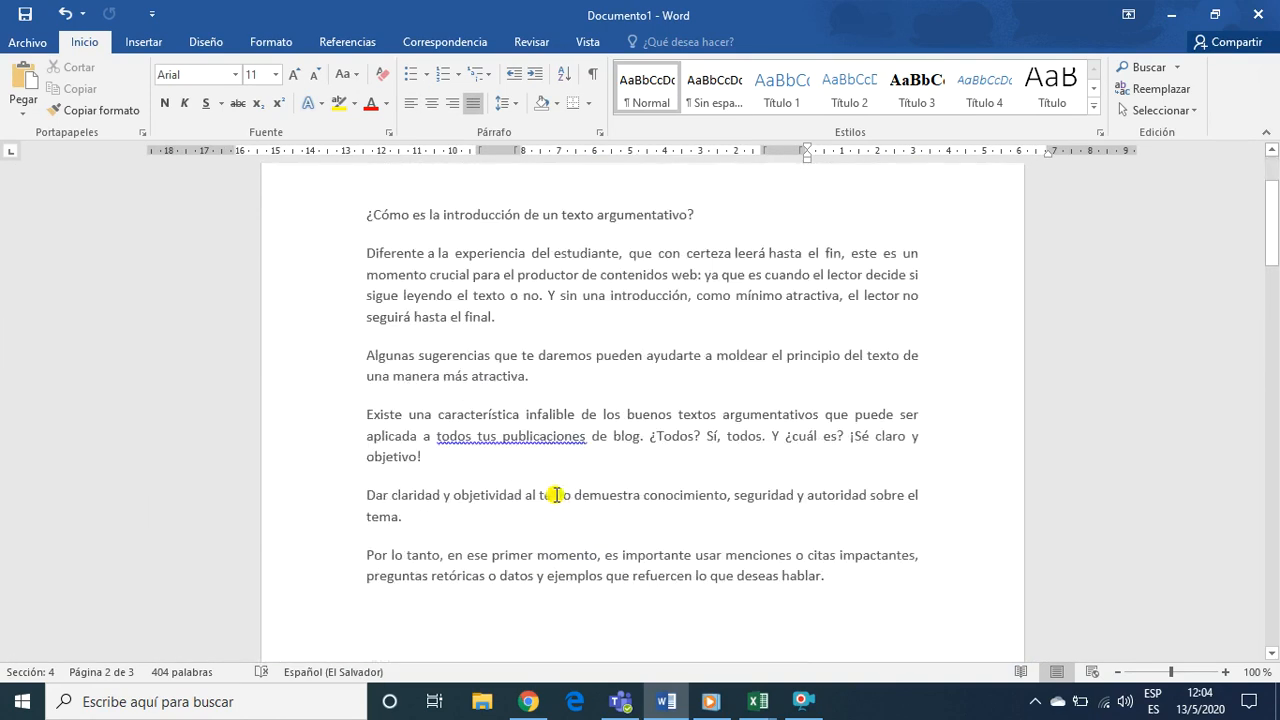
pyautogui.scroll(-12, 556, 494)
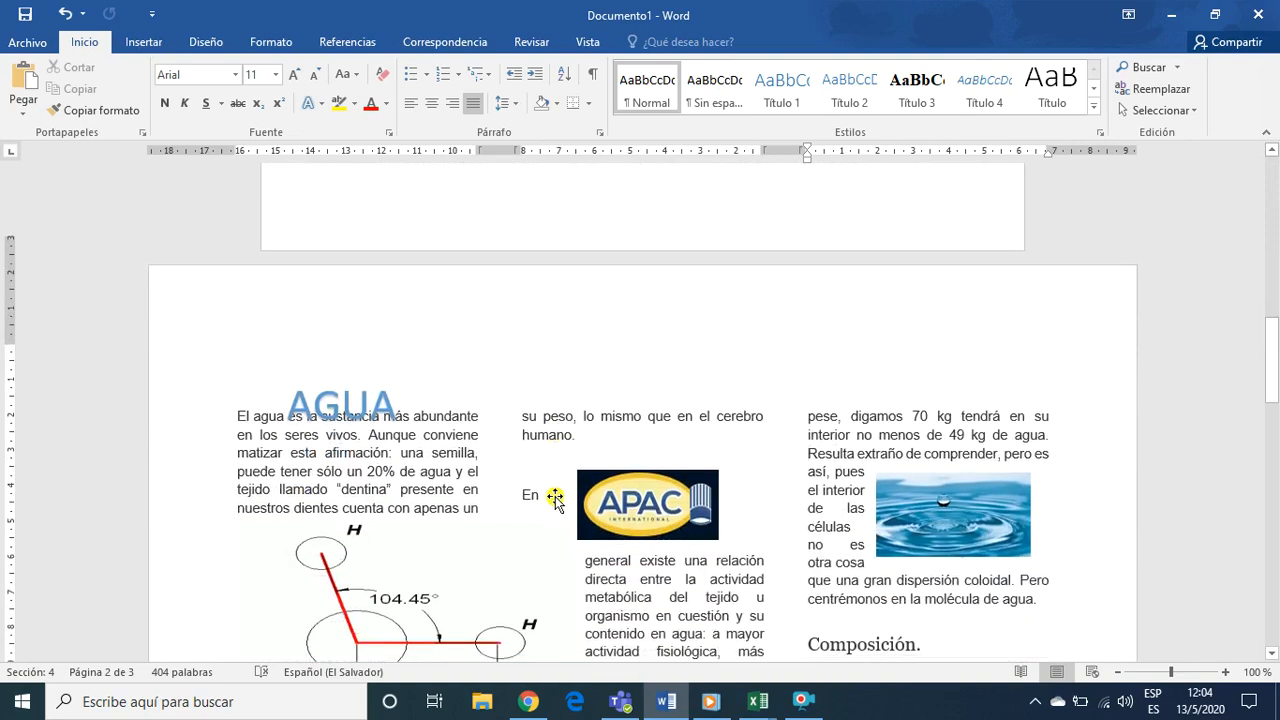
pyautogui.scroll(-7, 555, 497)
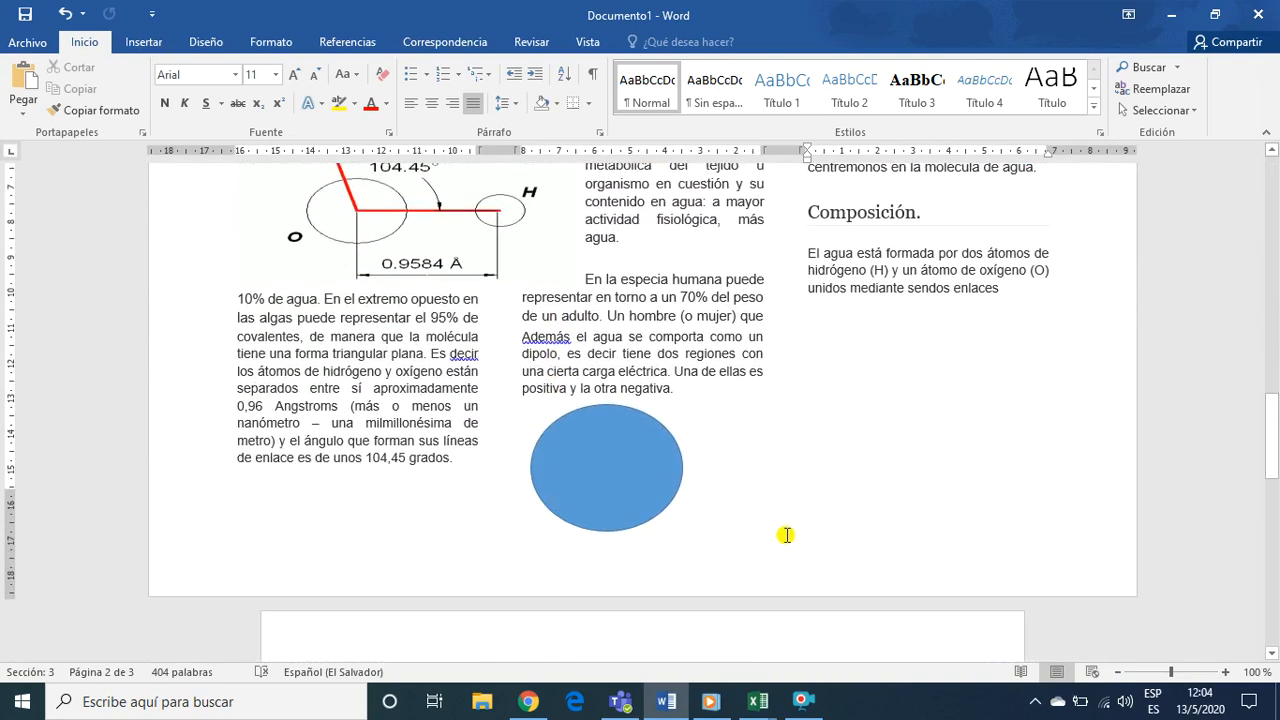
pyautogui.scroll(-2, 745, 567)
pyautogui.click(741, 594)
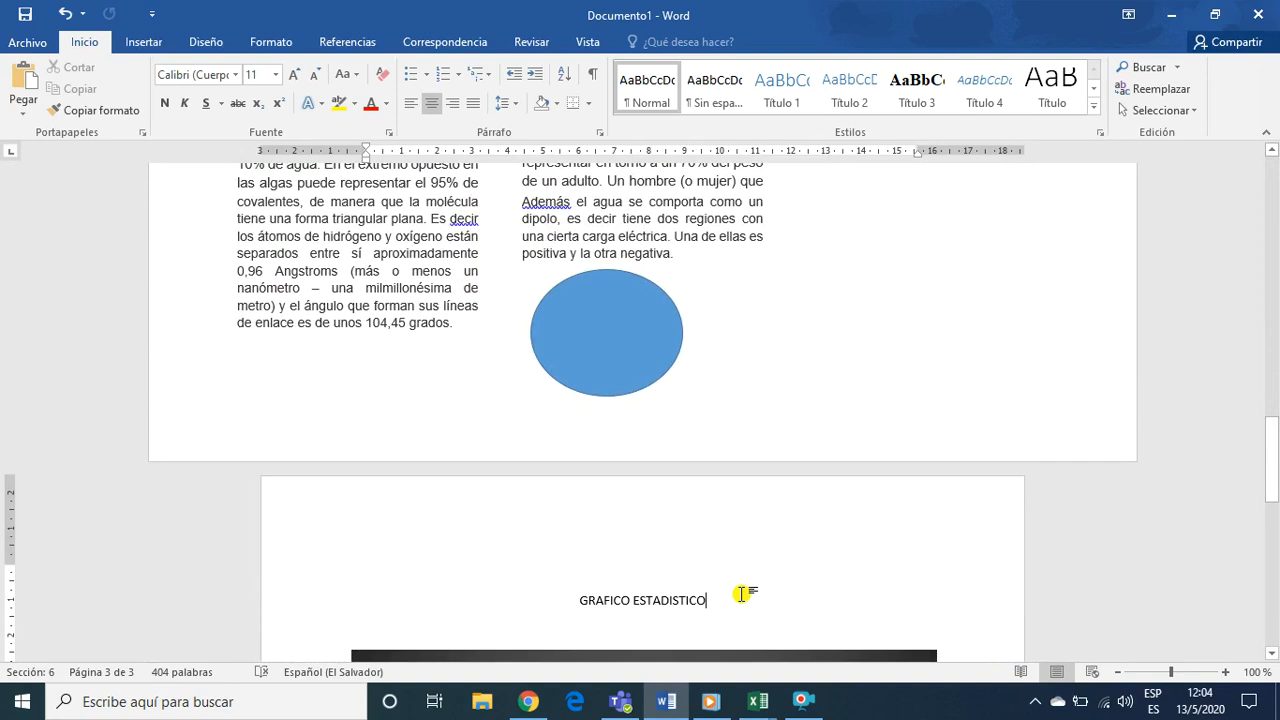
pyautogui.scroll(-9, 741, 594)
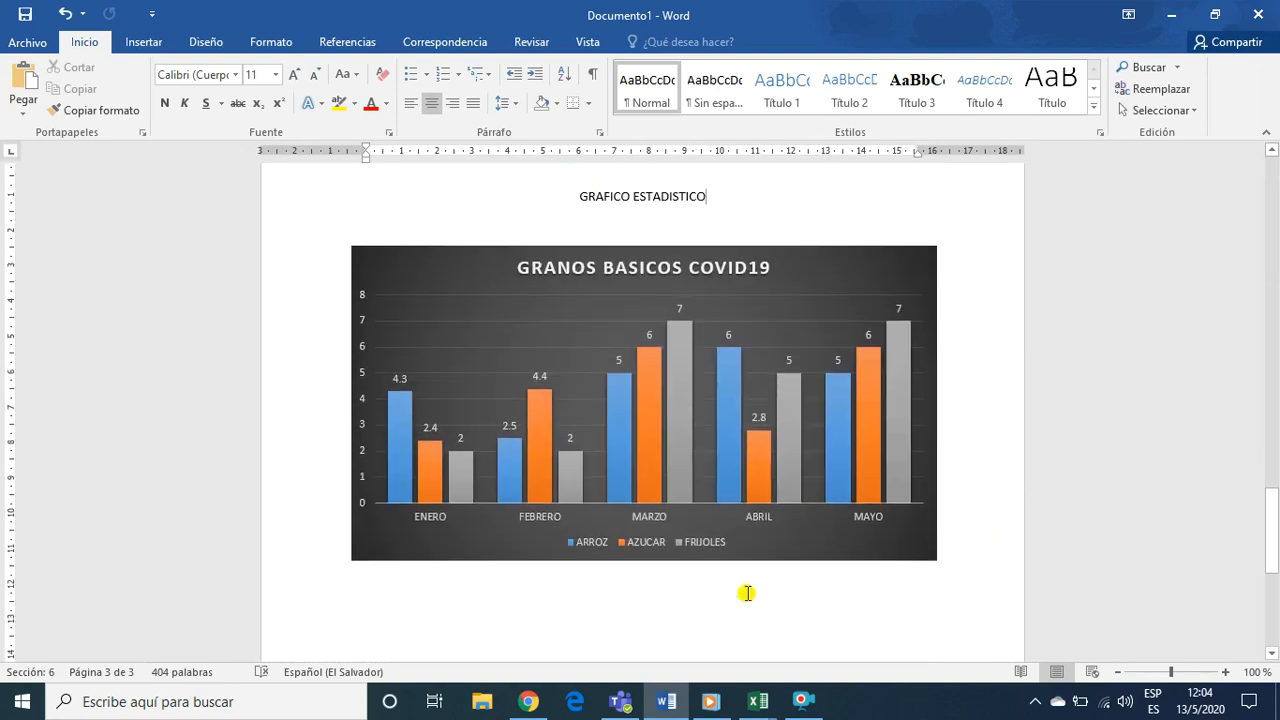
pyautogui.scroll(-2, 747, 593)
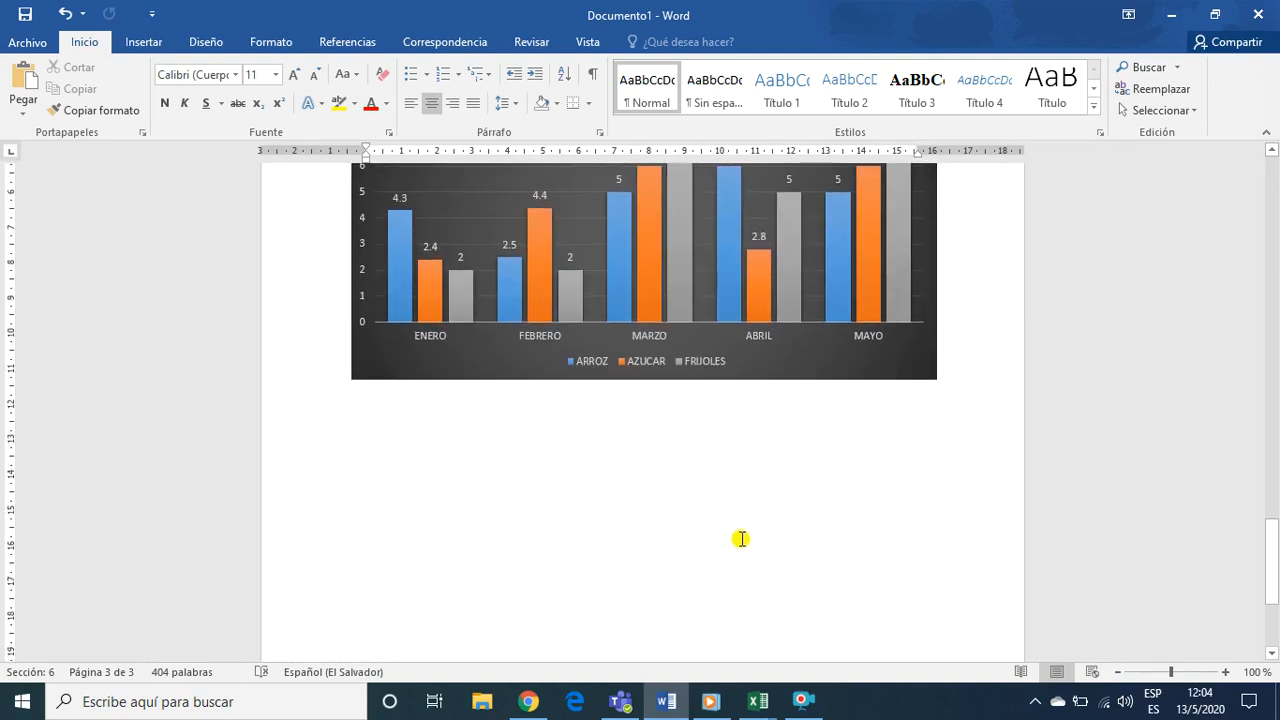
pyautogui.scroll(20, 741, 539)
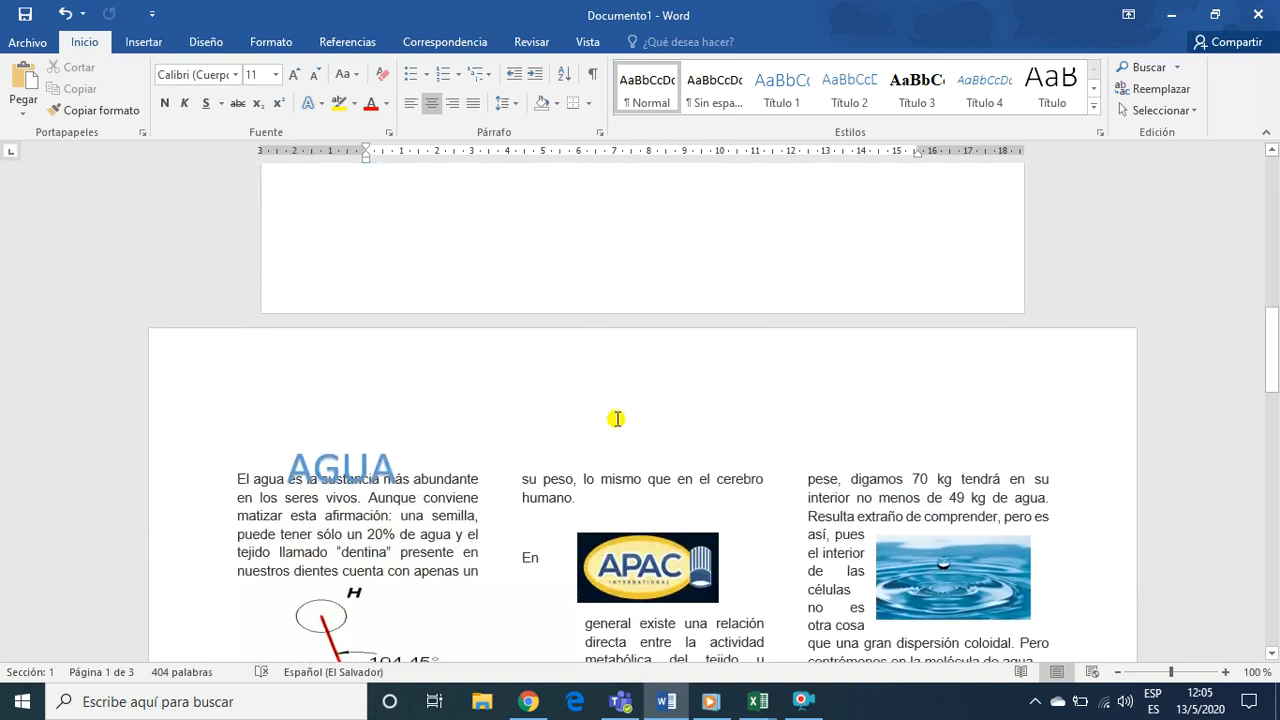
pyautogui.scroll(3, 620, 437)
pyautogui.scroll(13, 620, 437)
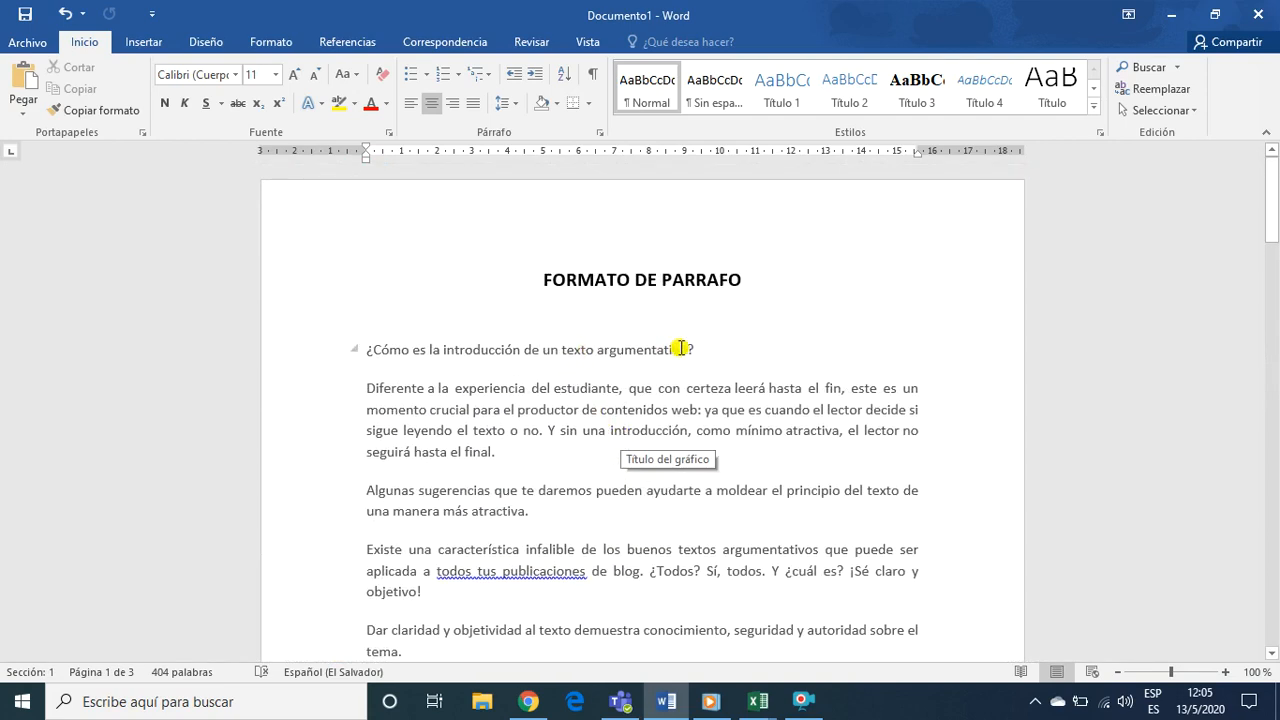
pyautogui.click(737, 352)
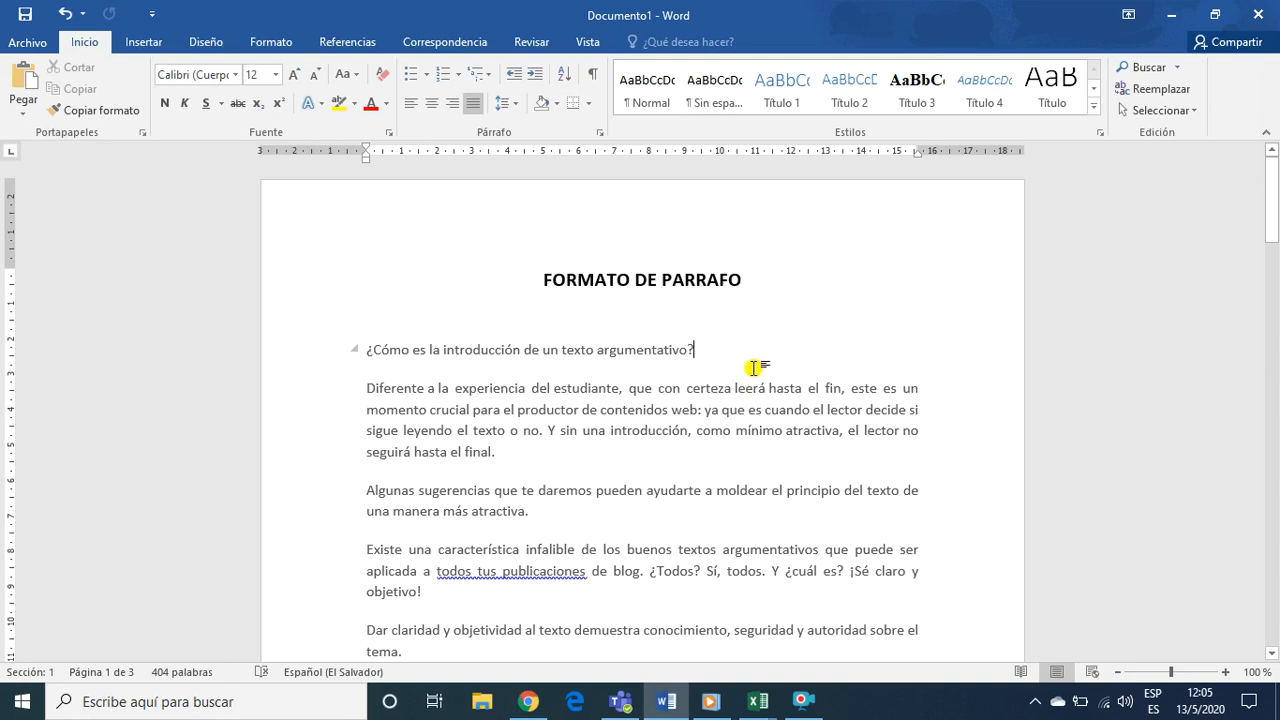
# Review the FORMATO DE PARRAFO page from its heading down to the final paragraph about impactful citations and rhetorical questions
pyautogui.scroll(-1, 731, 365)
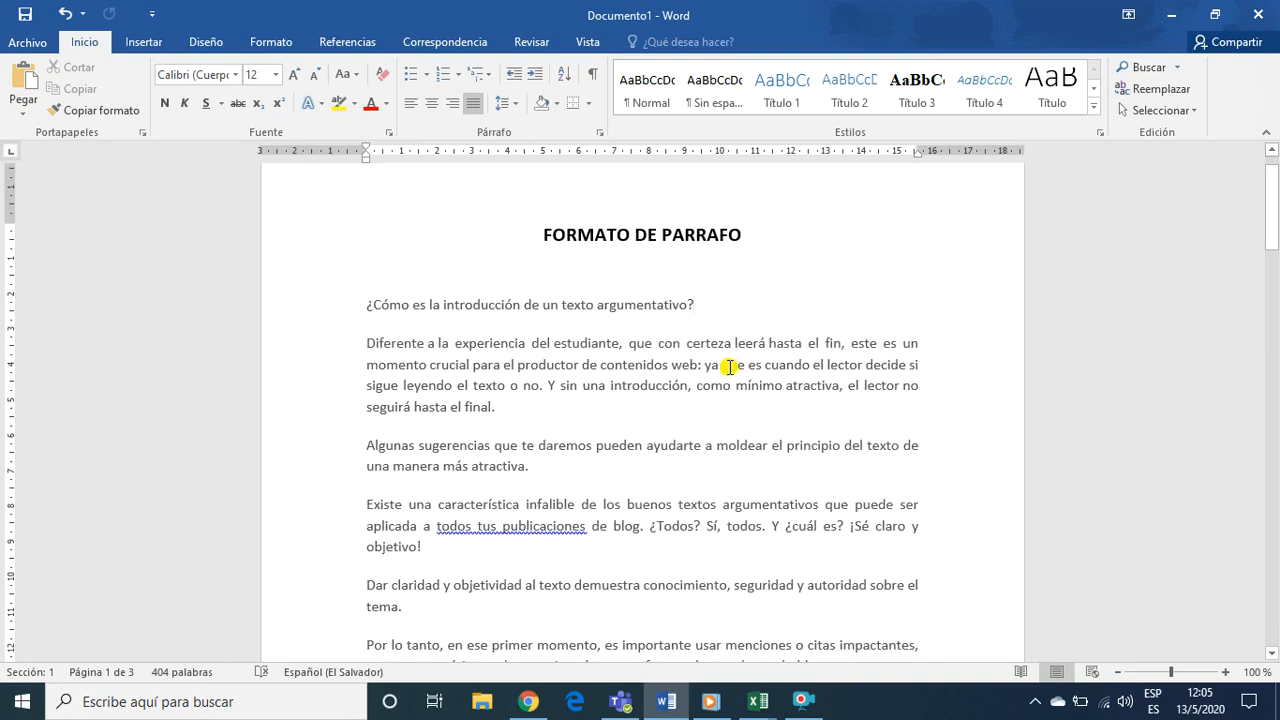
pyautogui.scroll(-3, 731, 366)
pyautogui.scroll(-3, 734, 456)
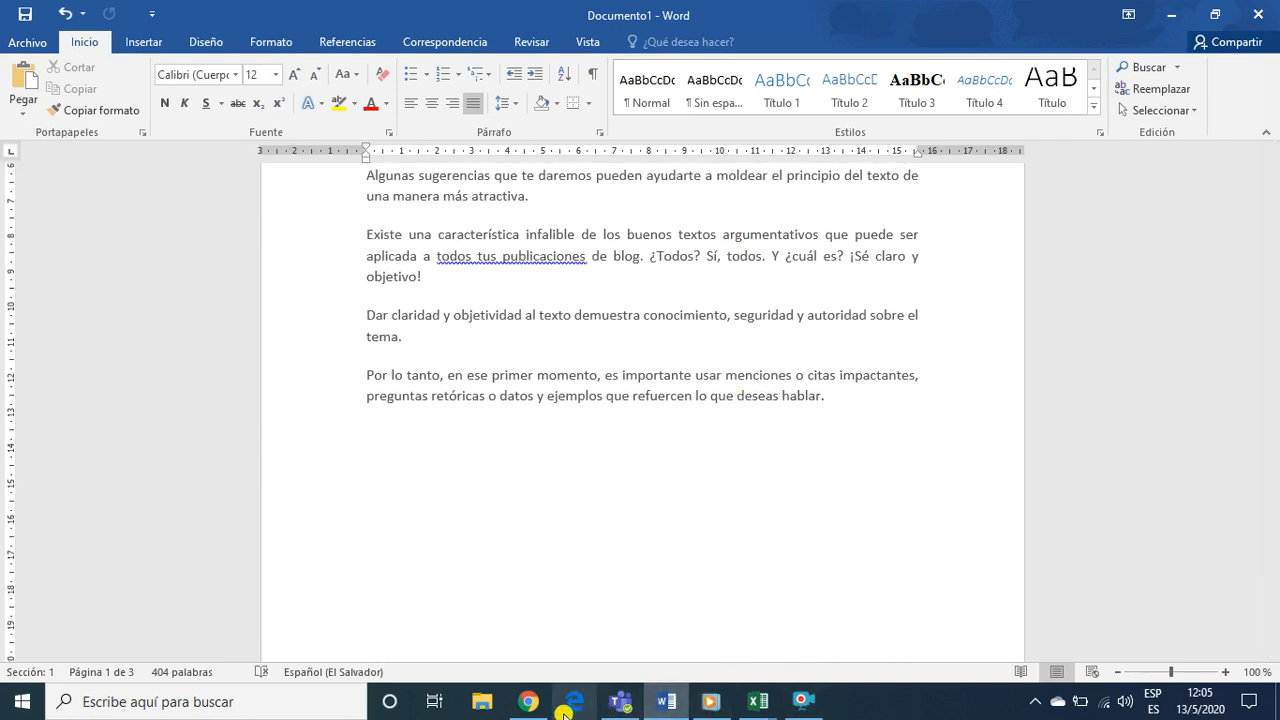
# Switch to Chrome and review the Insertando Graficos y Objetos al documento lesson, including TIPOS DE GRÁFICOS, the AGENDA and the INTRODUCCIÓN links
pyautogui.click(529, 702)
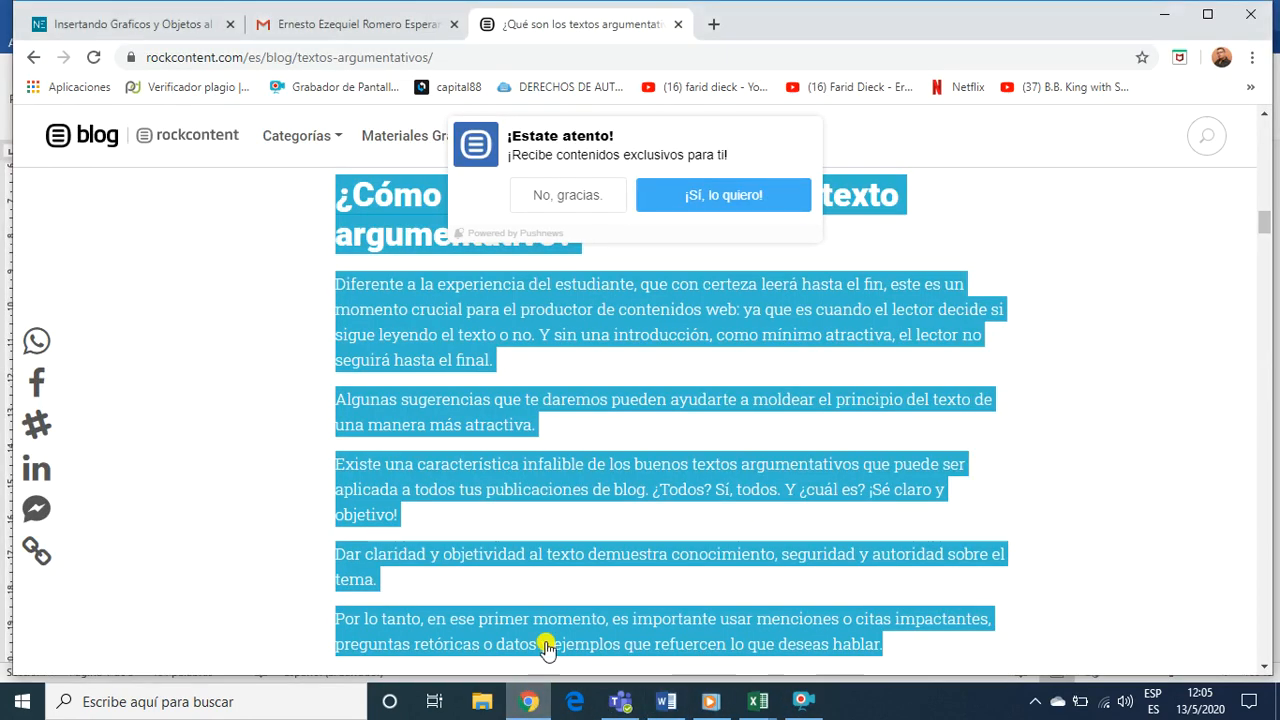
pyautogui.click(210, 15)
pyautogui.scroll(5, 650, 452)
pyautogui.scroll(1, 648, 448)
pyautogui.scroll(-6, 607, 457)
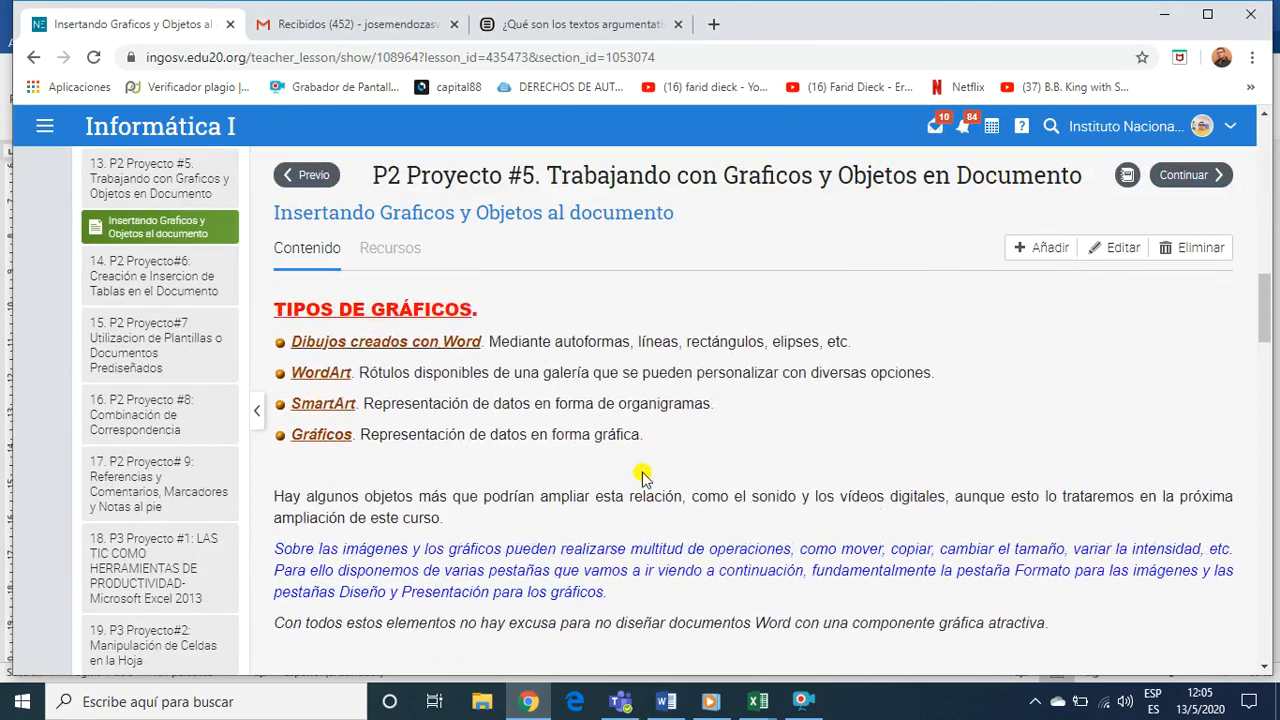
pyautogui.scroll(1, 600, 475)
pyautogui.scroll(10, 560, 470)
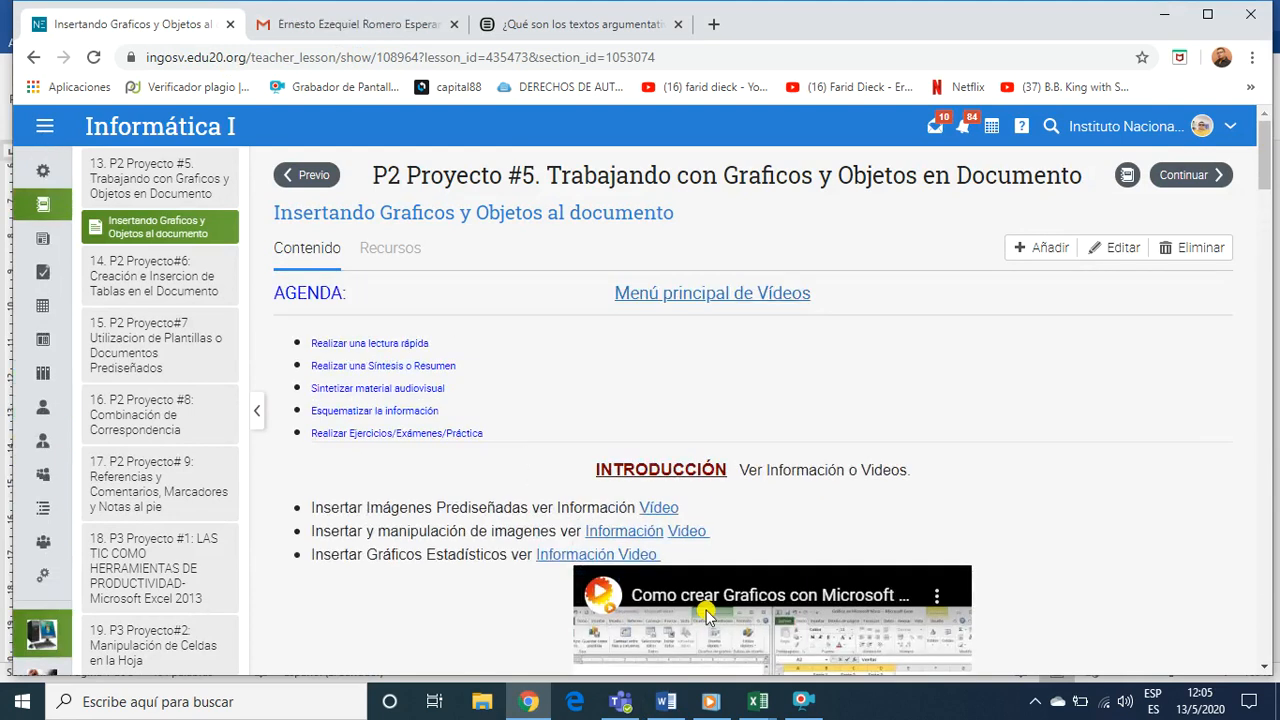
pyautogui.click(801, 700)
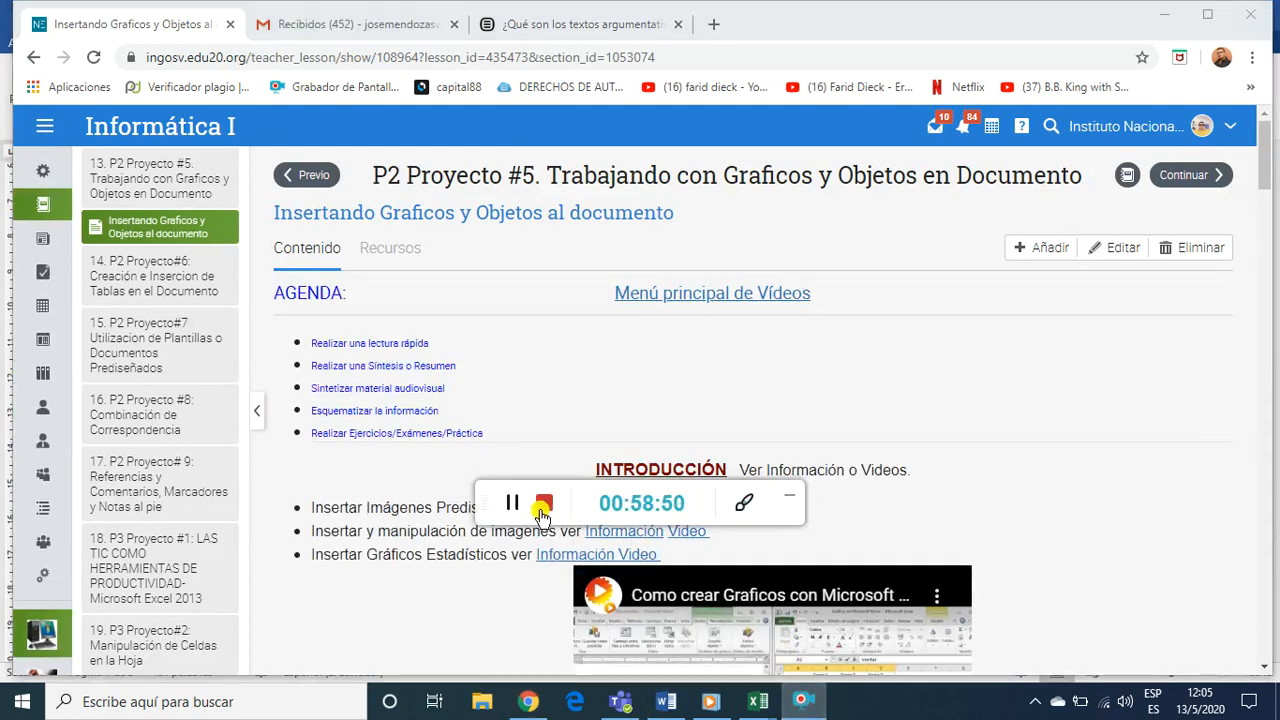